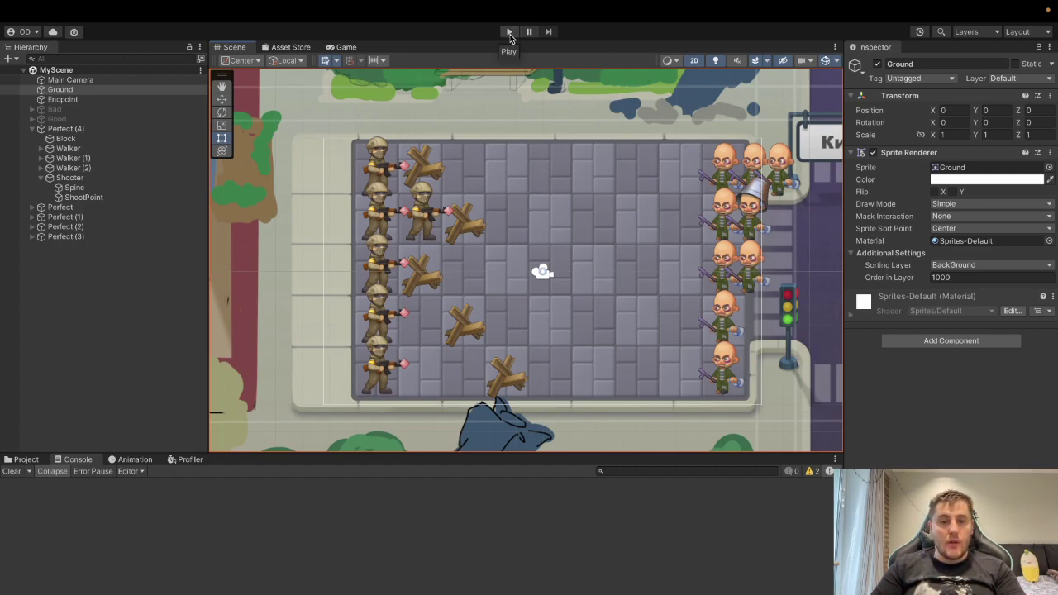
- Run the soldiers-versus-zombies scene to watch shooters fire bullets at zombies, then stop it
{"action": "left_click", "coordinate": [509, 33]}
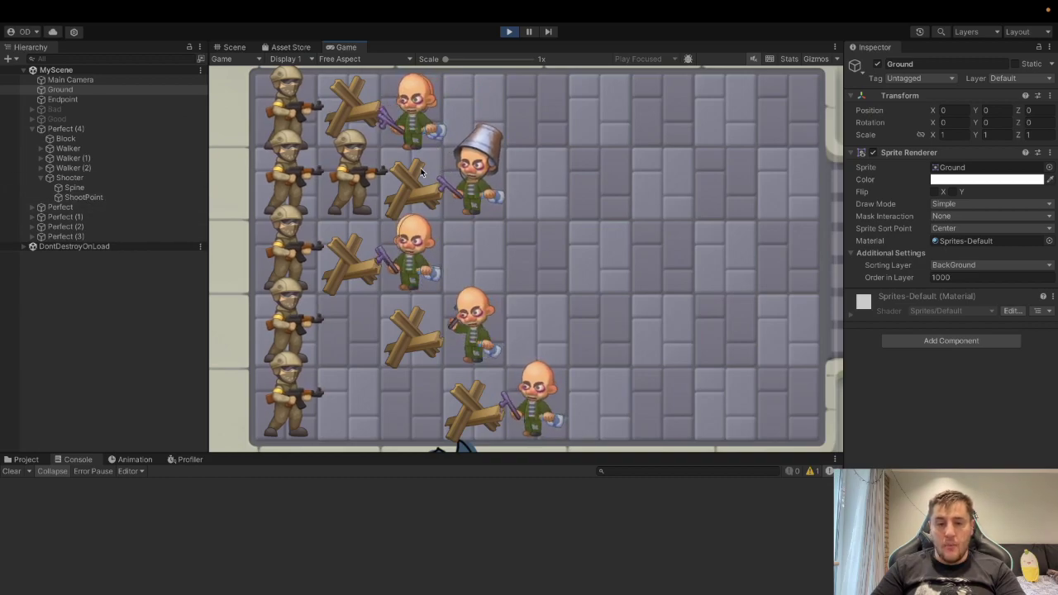
{"action": "left_click", "coordinate": [509, 31]}
- Switch to Rider and point out the Shoot() method and its usages in ShooterEntity.cs
{"action": "key", "text": "ctrl+Left"}
{"action": "key", "text": "ctrl+Right"}
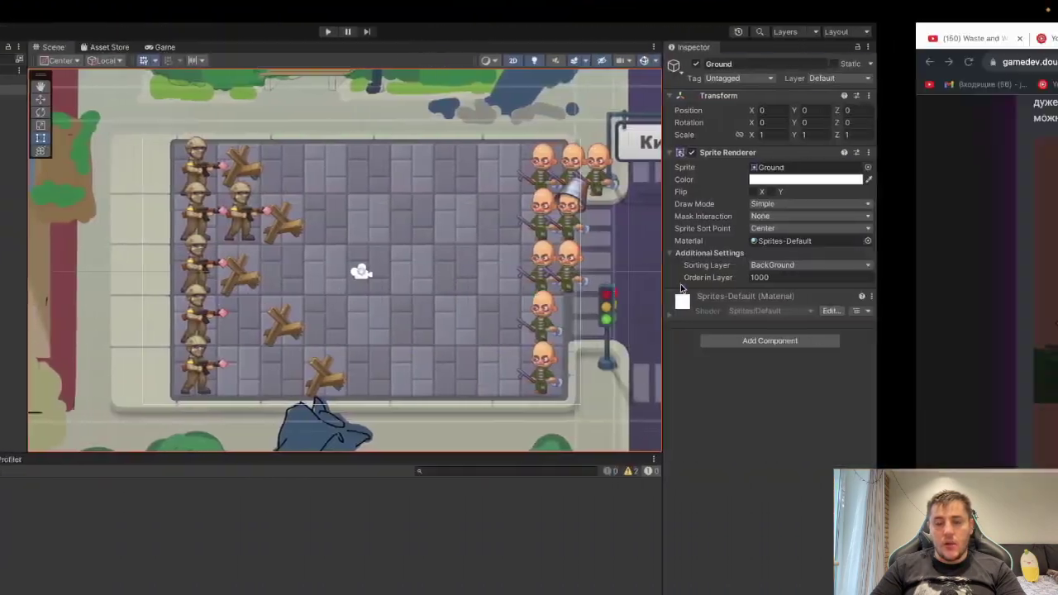
{"action": "key", "text": "ctrl+Right"}
{"action": "key", "text": "ctrl+Right"}
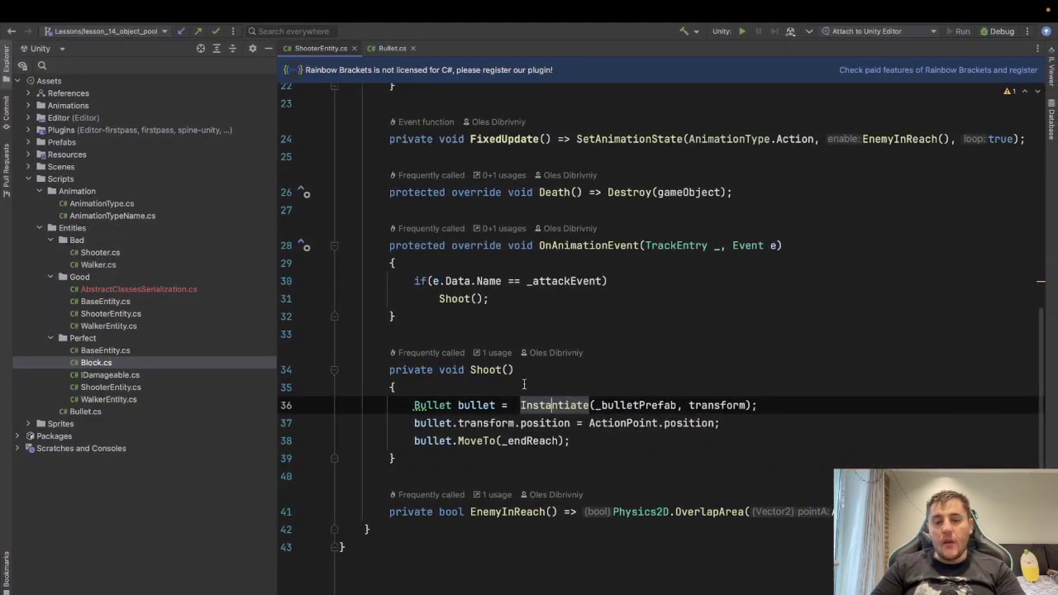
{"action": "left_click", "coordinate": [581, 369]}
{"action": "left_click", "coordinate": [472, 370]}
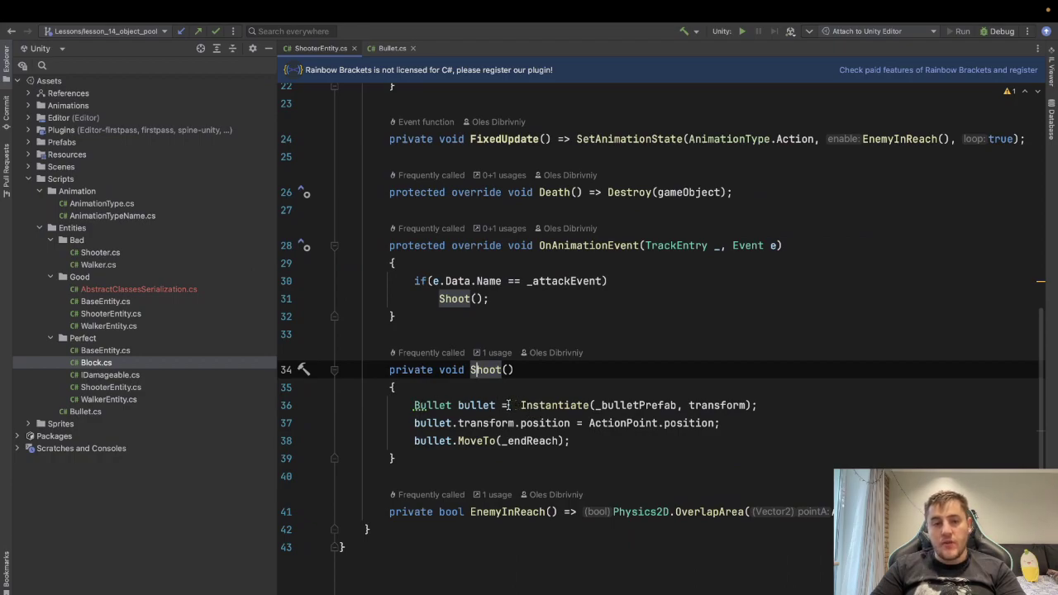
- Highlight the Instantiate(_bulletPrefab, transform) call, then bring up Bullet.cs
{"action": "left_click_drag", "start_coordinate": [519, 405], "coordinate": [800, 412]}
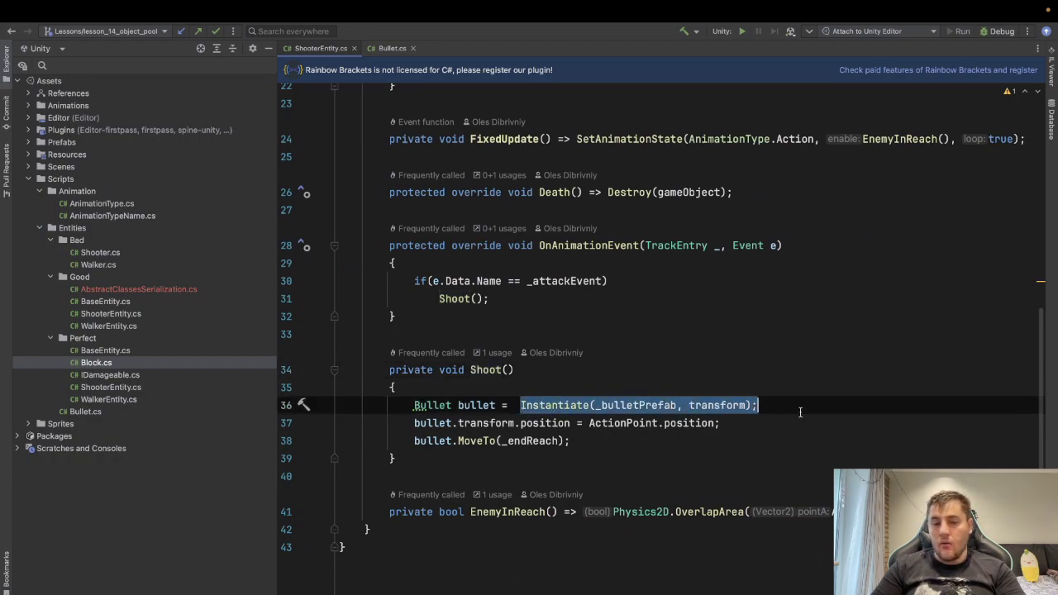
{"action": "left_click", "coordinate": [798, 410]}
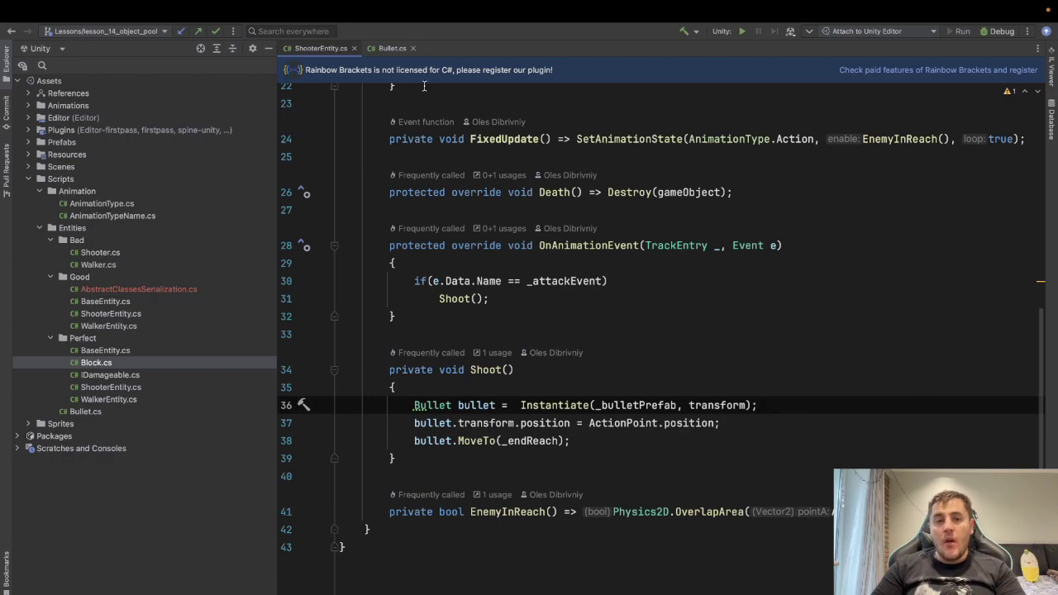
{"action": "left_click", "coordinate": [392, 48]}
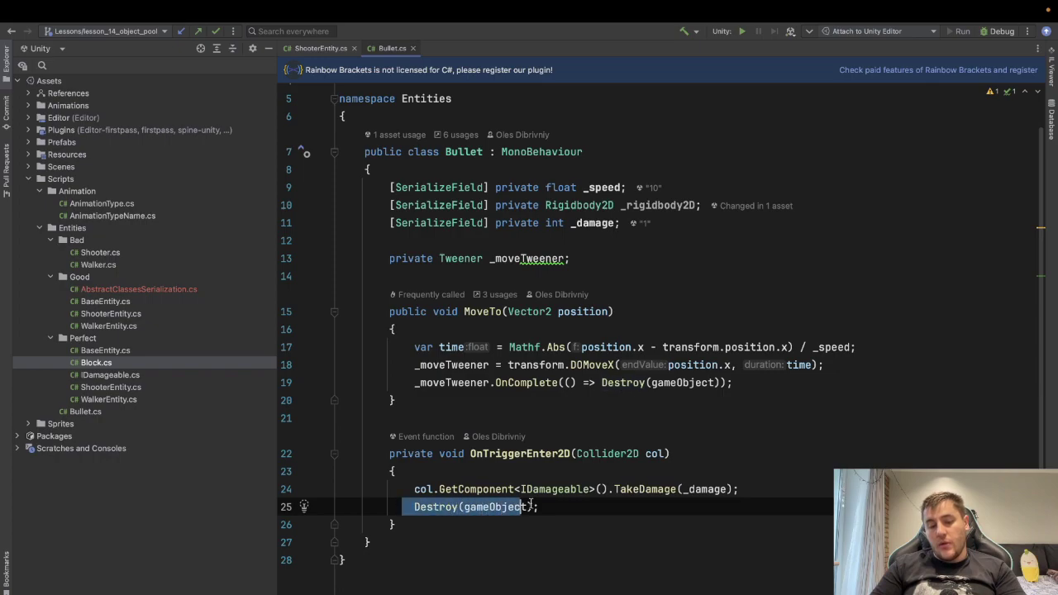
{"action": "key", "text": "Up"}
{"action": "key", "text": "Down"}
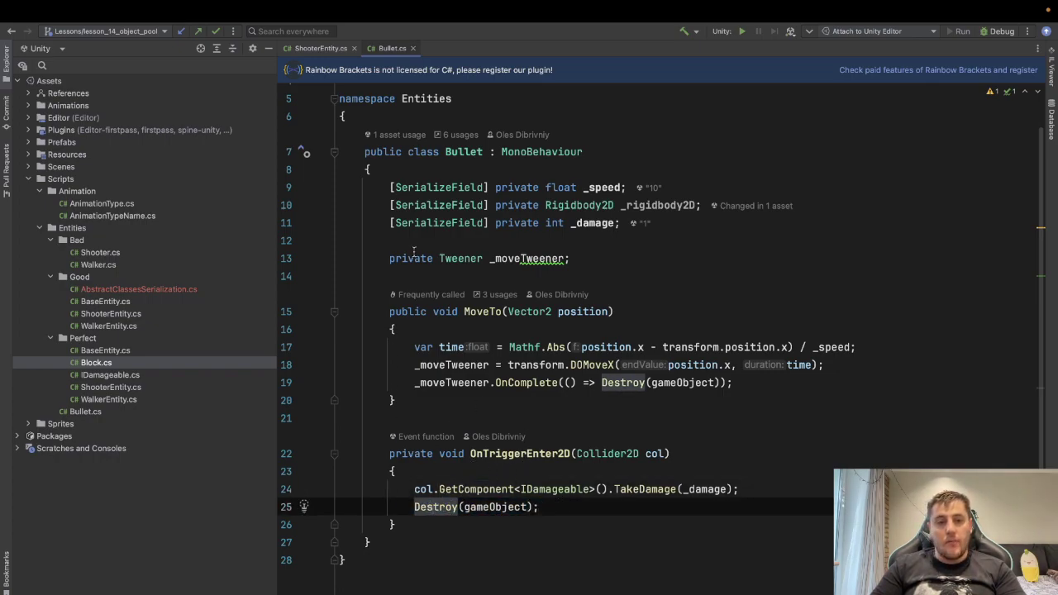
{"action": "mouse_move", "coordinate": [477, 371]}
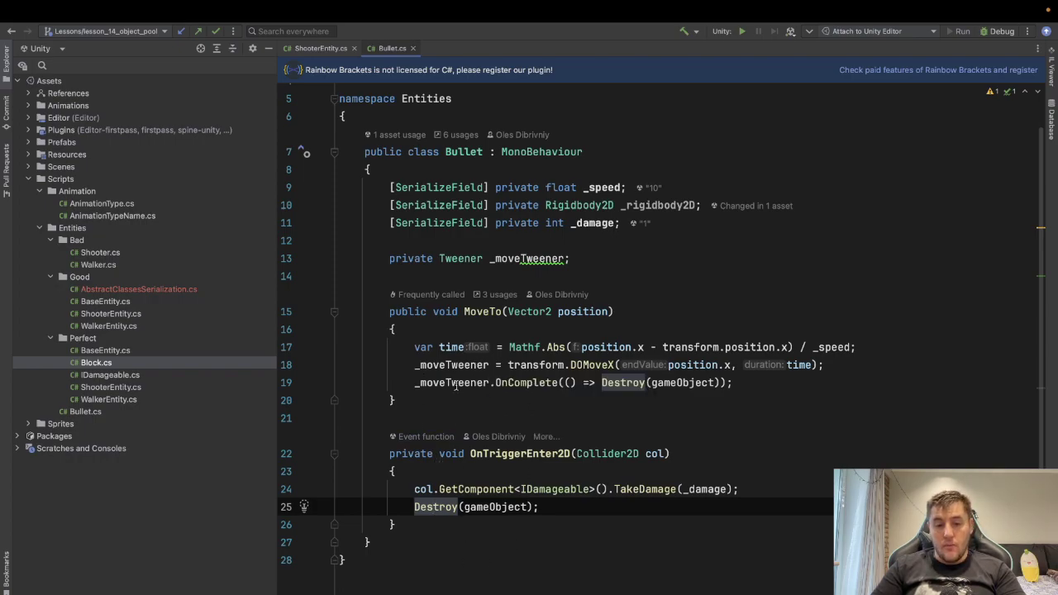
{"action": "left_click", "coordinate": [321, 48]}
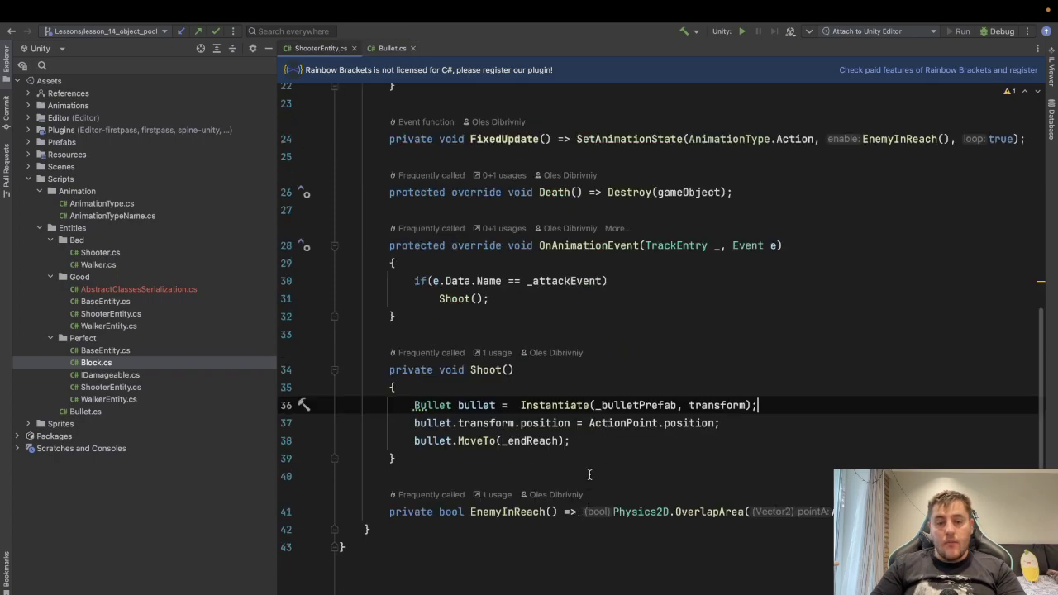
{"action": "key", "text": "ctrl+w"}
{"action": "key", "text": "ctrl+shift+w"}
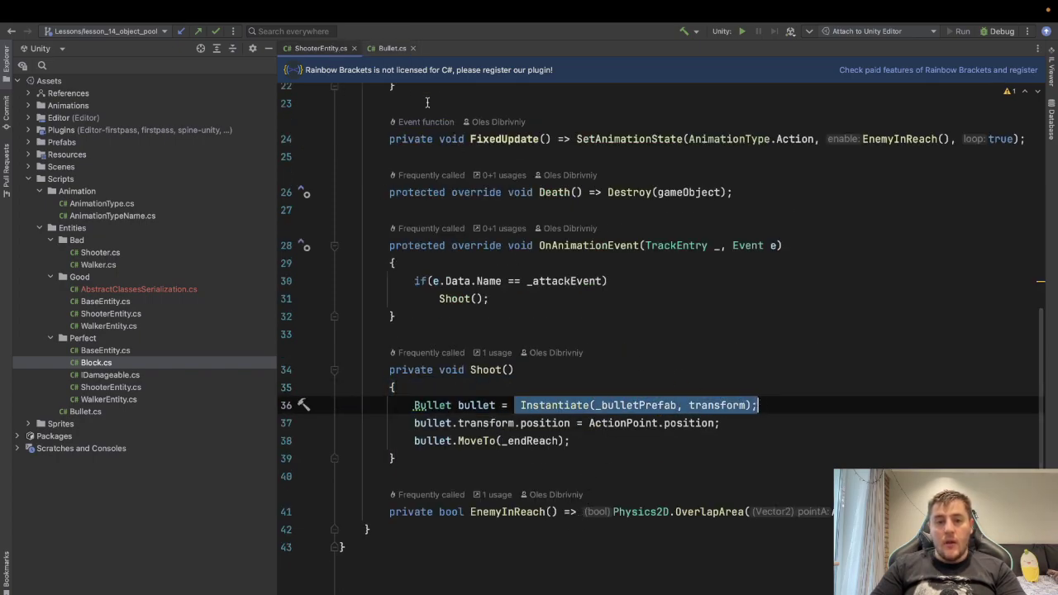
{"action": "key", "text": "ctrl+Tab"}
{"action": "key", "text": "ctrl+w"}
{"action": "key", "text": "ctrl+w"}
{"action": "key", "text": "ctrl+w"}
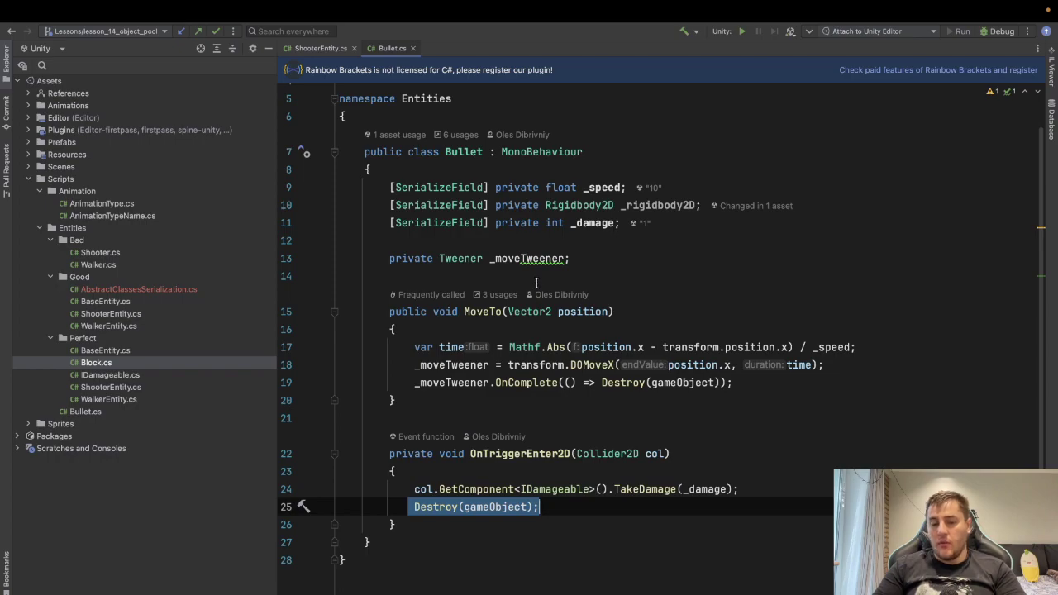
{"action": "left_click", "coordinate": [323, 48]}
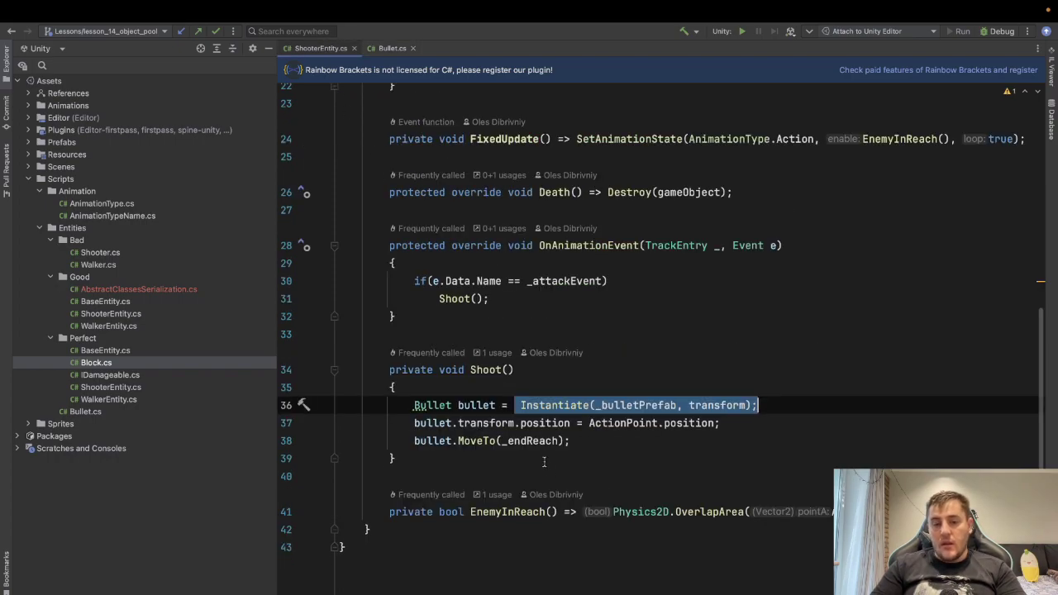
{"action": "left_click", "coordinate": [521, 407]}
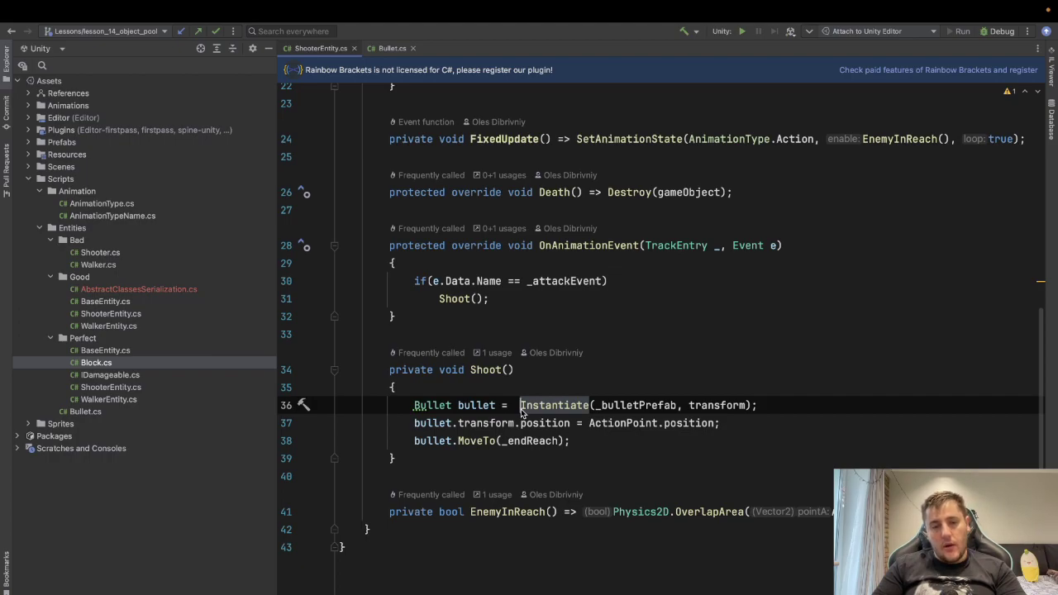
{"action": "left_click", "coordinate": [392, 47]}
{"action": "left_click", "coordinate": [403, 491]}
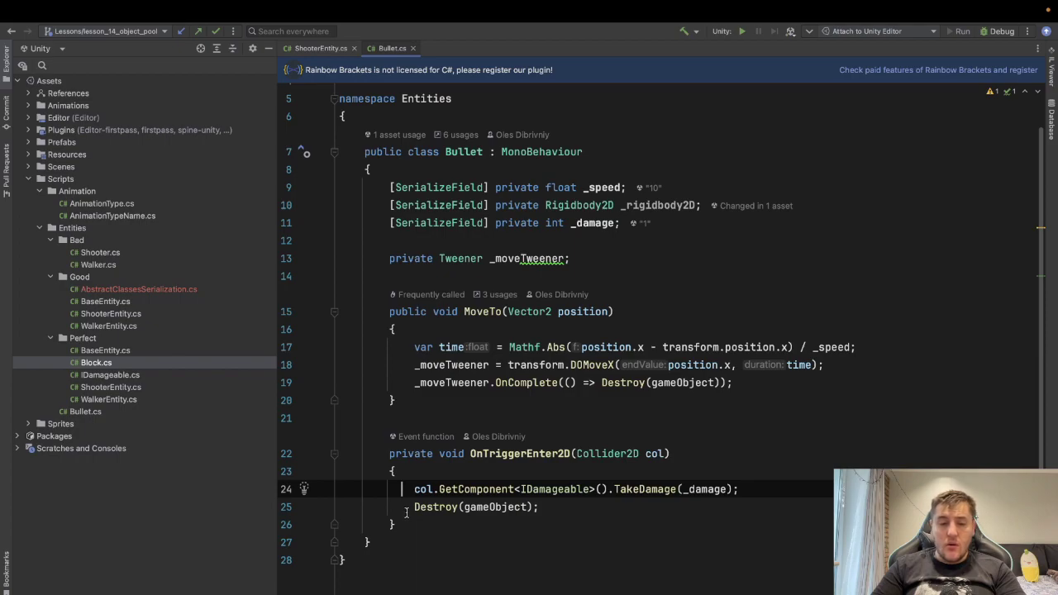
{"action": "left_click_drag", "start_coordinate": [413, 507], "coordinate": [541, 505]}
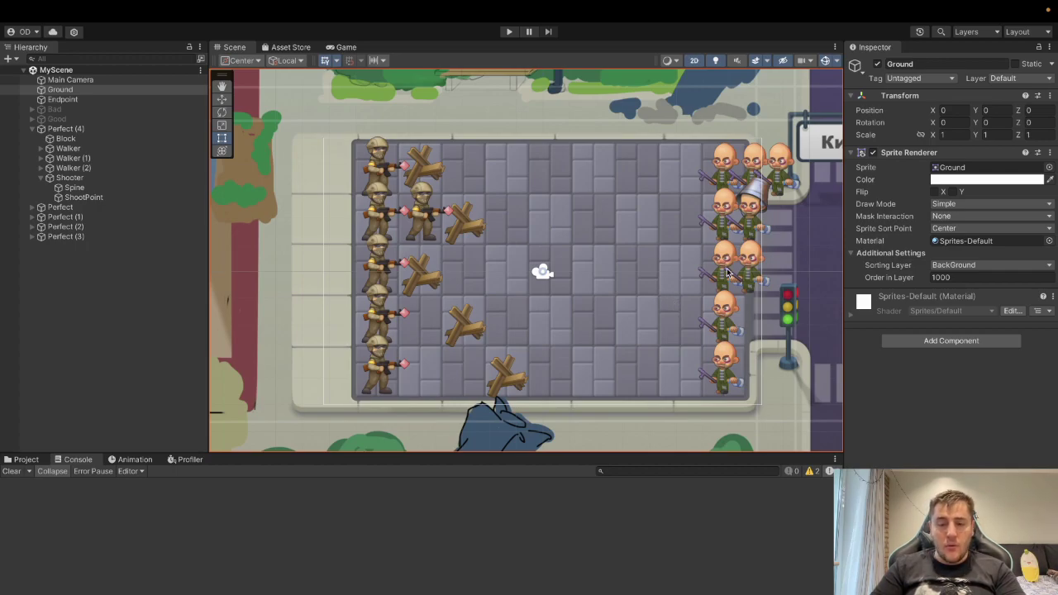
- Switch to the browser space showing the gamedev.dou.ua object pool pattern article
{"action": "key", "text": "ctrl+Right"}
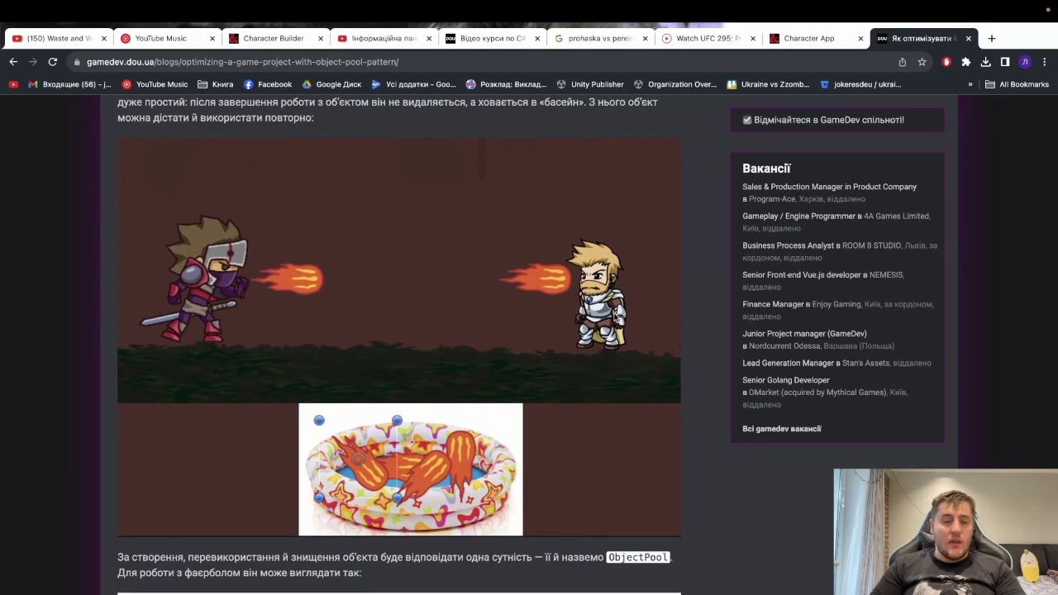
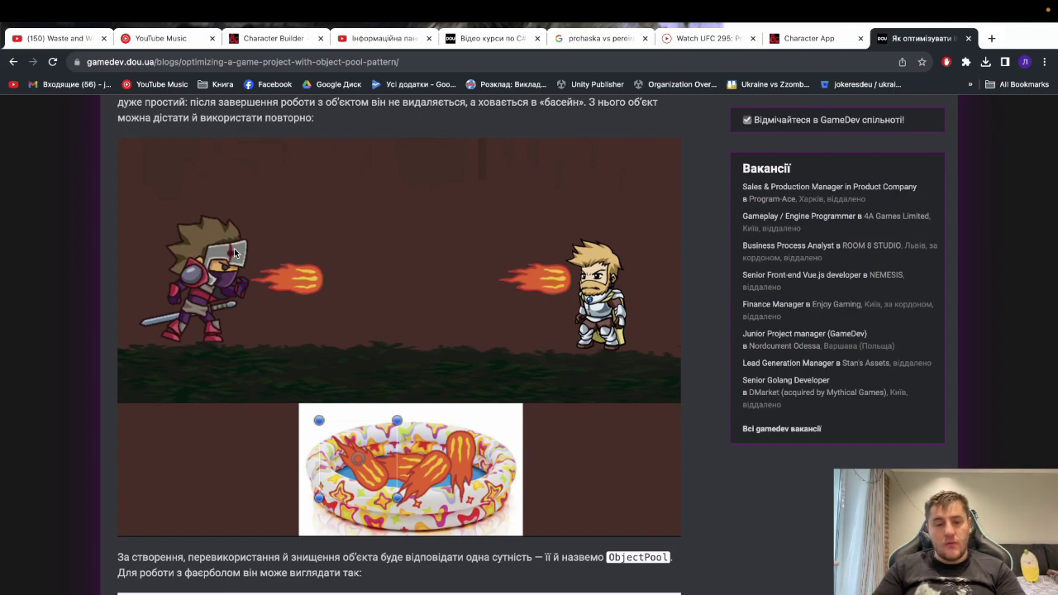
- Leave the browser's object pool article and bring Rider with ShooterEntity.cs to the front
{"action": "key", "text": "ctrl+Left"}
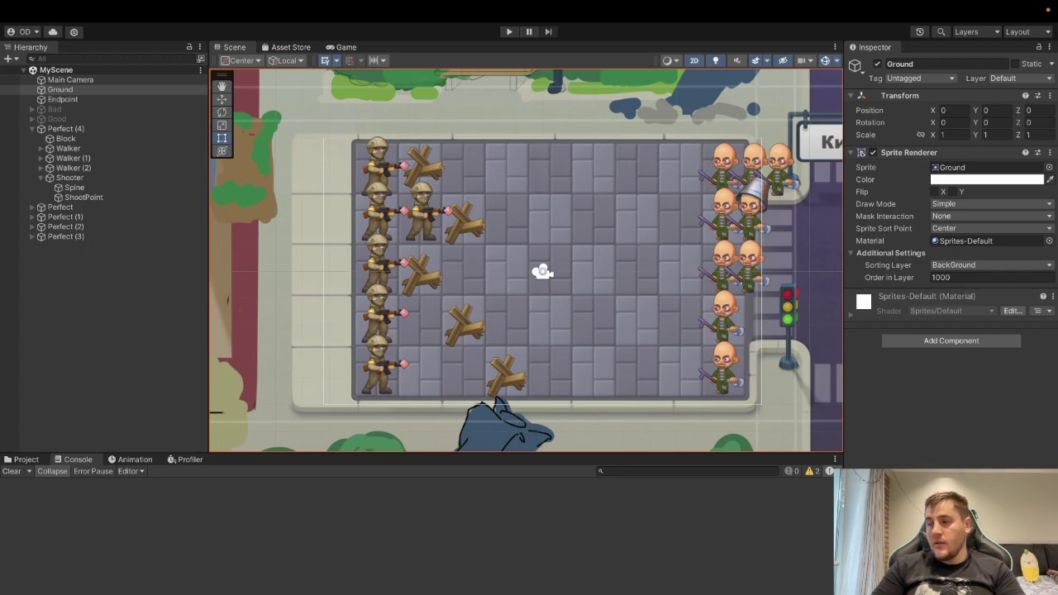
{"action": "key", "text": "super+Tab"}
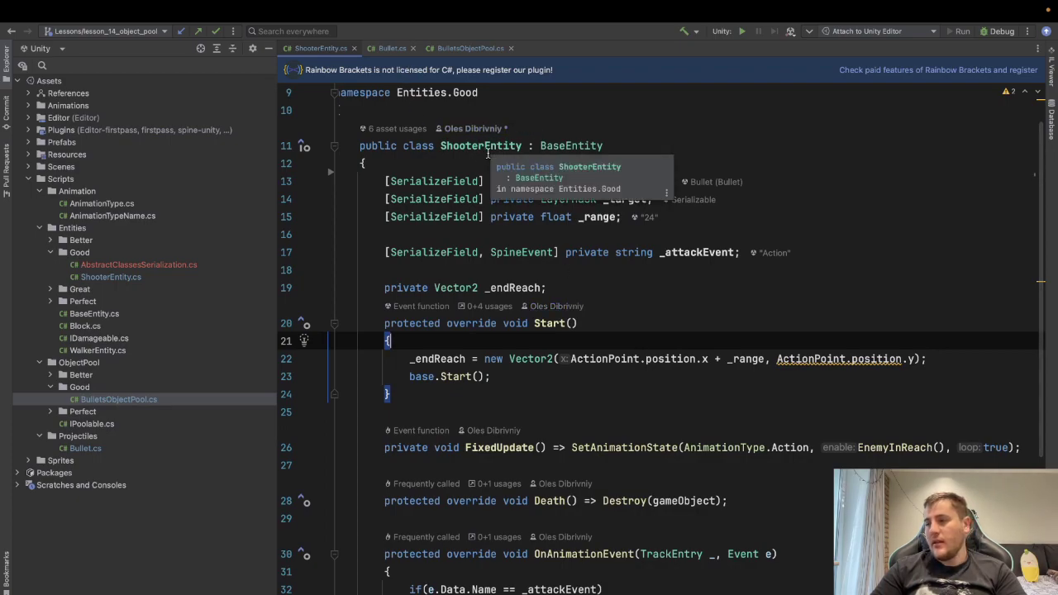
- Collapse Entities/Good in the project tree, review the Shoot method, then return to the file top
{"action": "scroll", "coordinate": [487, 154], "scroll_direction": "down", "scroll_amount": 1}
{"action": "scroll", "coordinate": [487, 152], "scroll_direction": "up", "scroll_amount": 1}
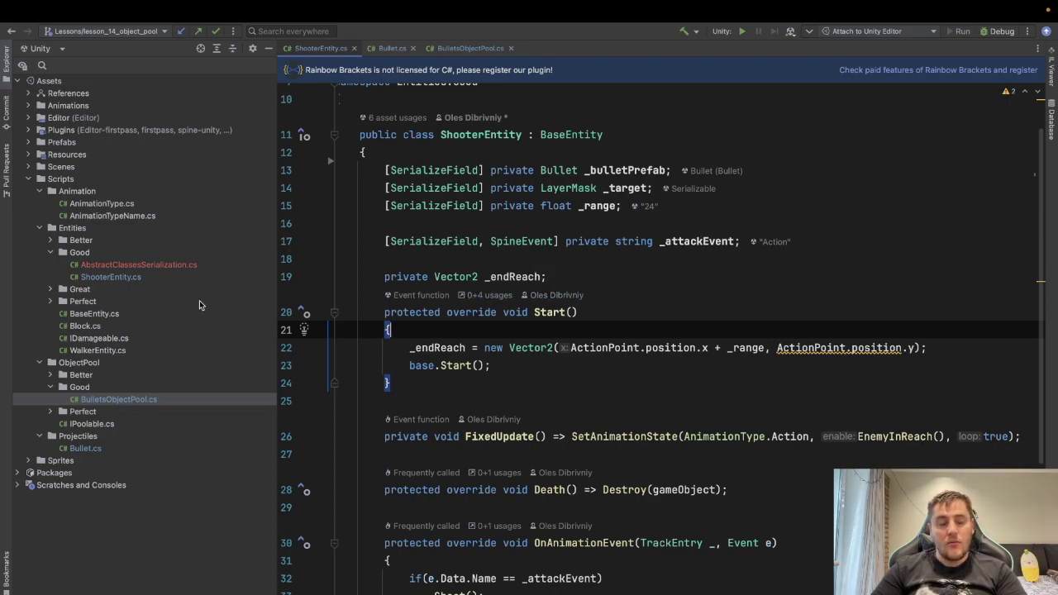
{"action": "left_click", "coordinate": [49, 252]}
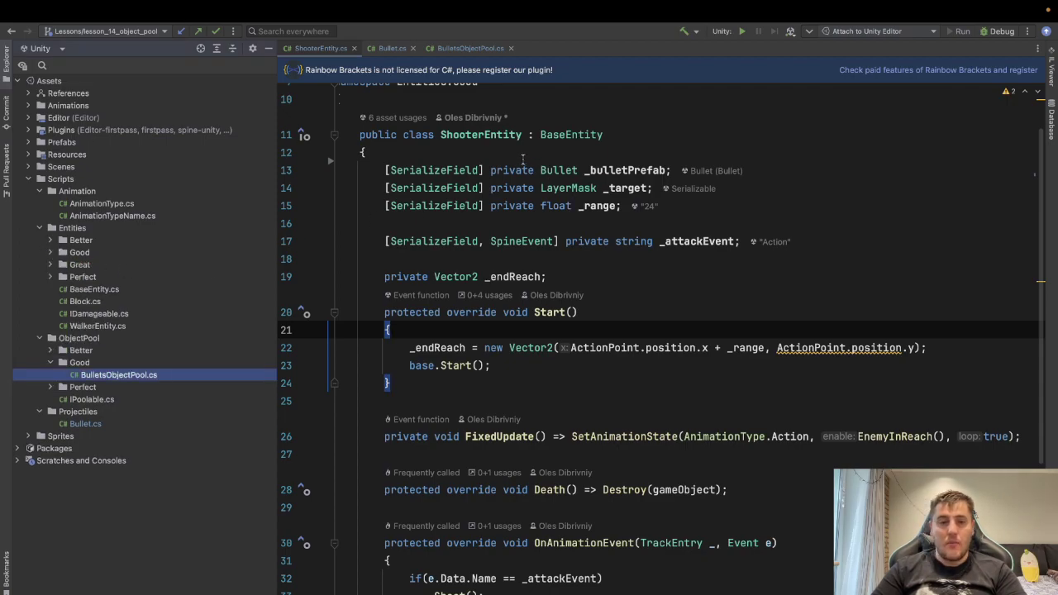
{"action": "scroll", "coordinate": [522, 158], "scroll_direction": "down", "scroll_amount": 1}
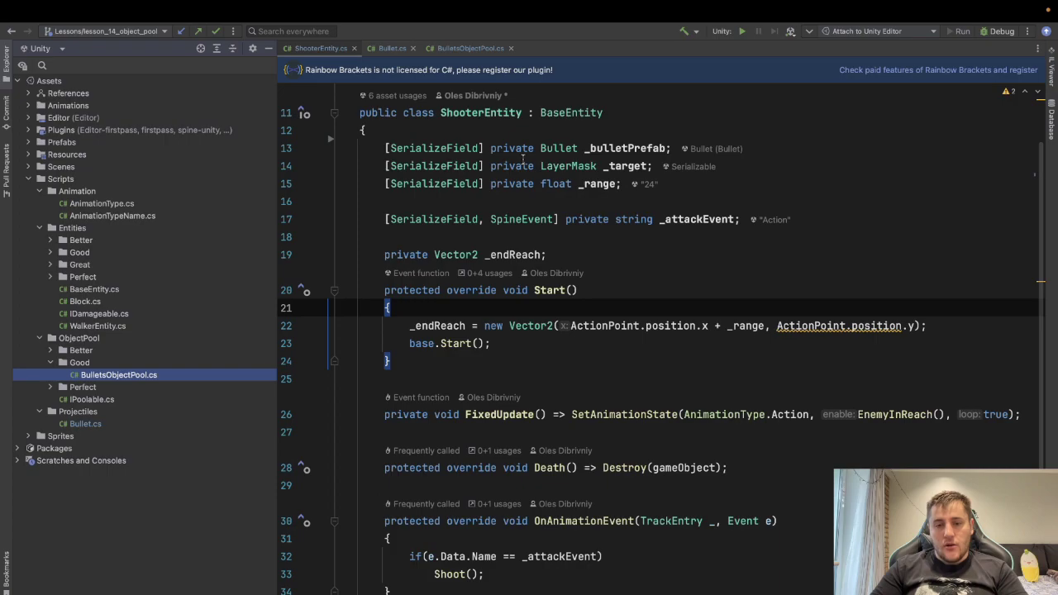
{"action": "scroll", "coordinate": [523, 159], "scroll_direction": "down", "scroll_amount": 5}
{"action": "left_click_drag", "start_coordinate": [385, 370], "coordinate": [390, 458]}
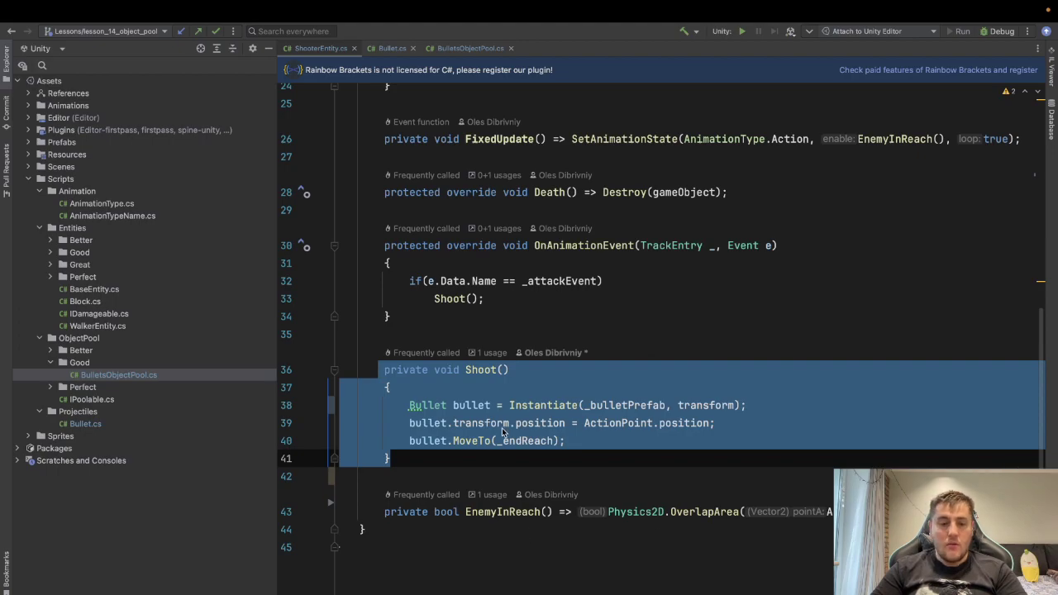
{"action": "left_click", "coordinate": [601, 423]}
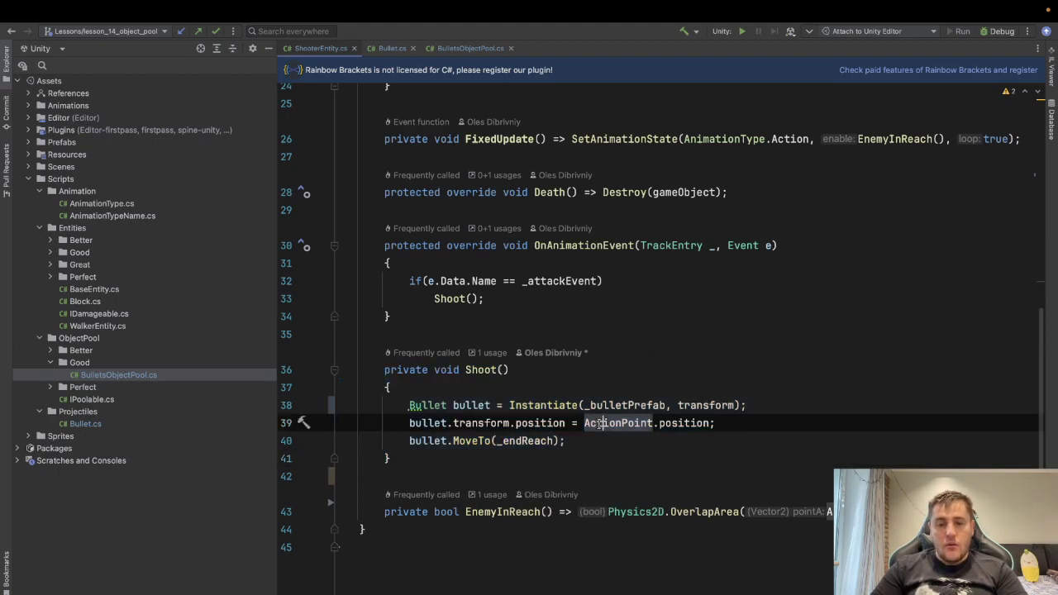
{"action": "scroll", "coordinate": [589, 422], "scroll_direction": "up", "scroll_amount": 5}
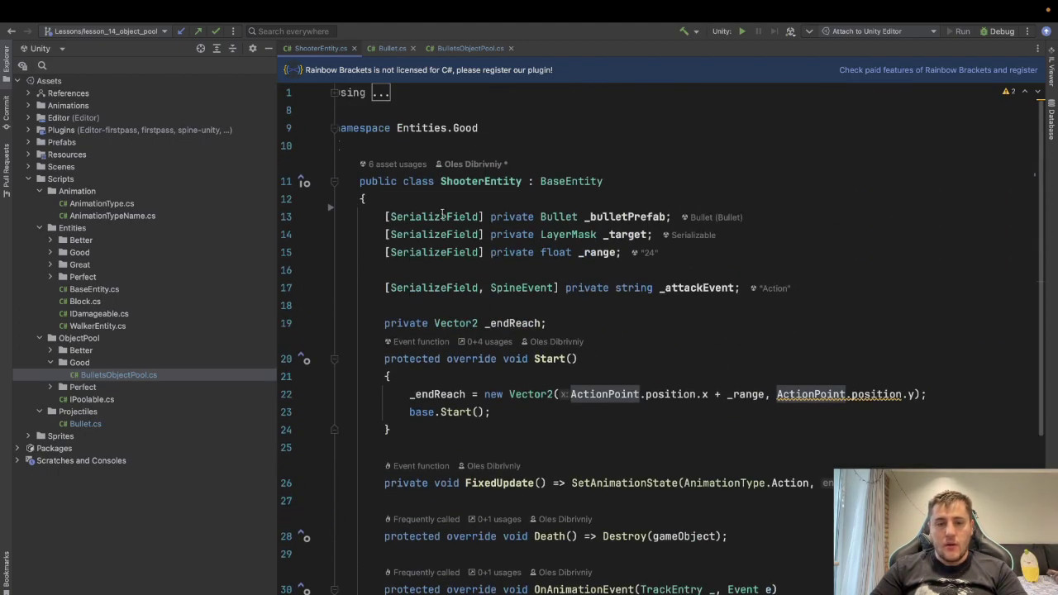
- Open a line at the top of ShooterEntity and begin a private readonly List<Bullet> field
{"action": "left_click", "coordinate": [396, 198]}
{"action": "key", "text": "Return"}
{"action": "key", "text": "Return"}
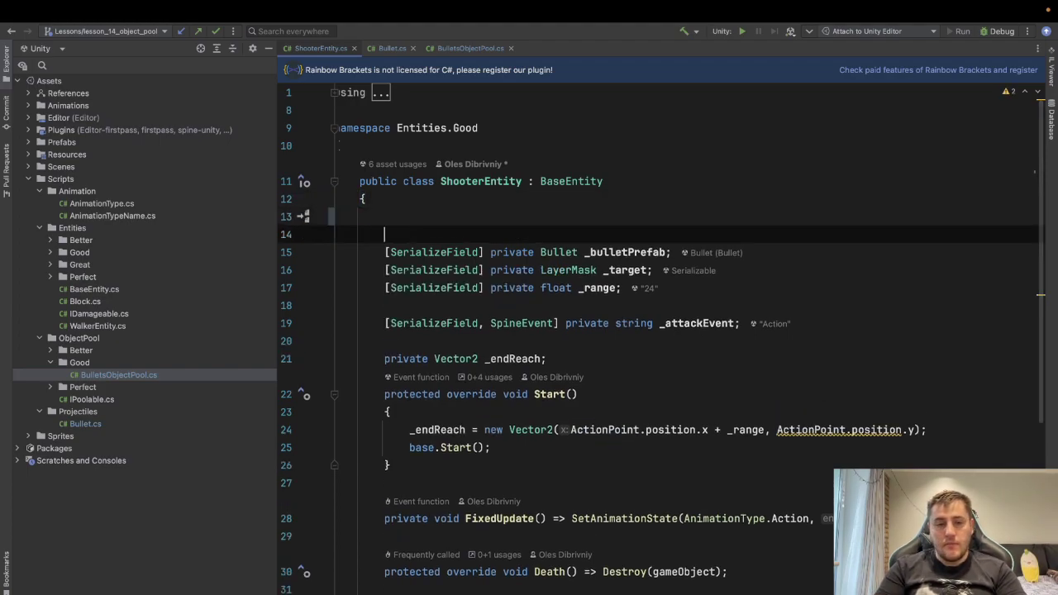
{"action": "key", "text": "Up"}
{"action": "type", "text": "private"}
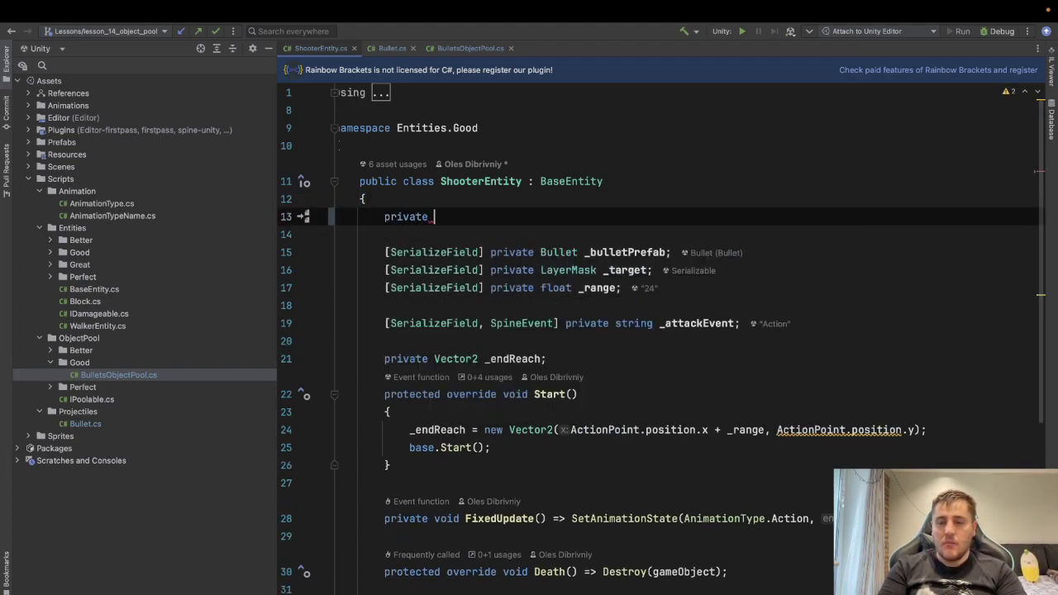
{"action": "type", "text": " re"}
{"action": "key", "text": "Return"}
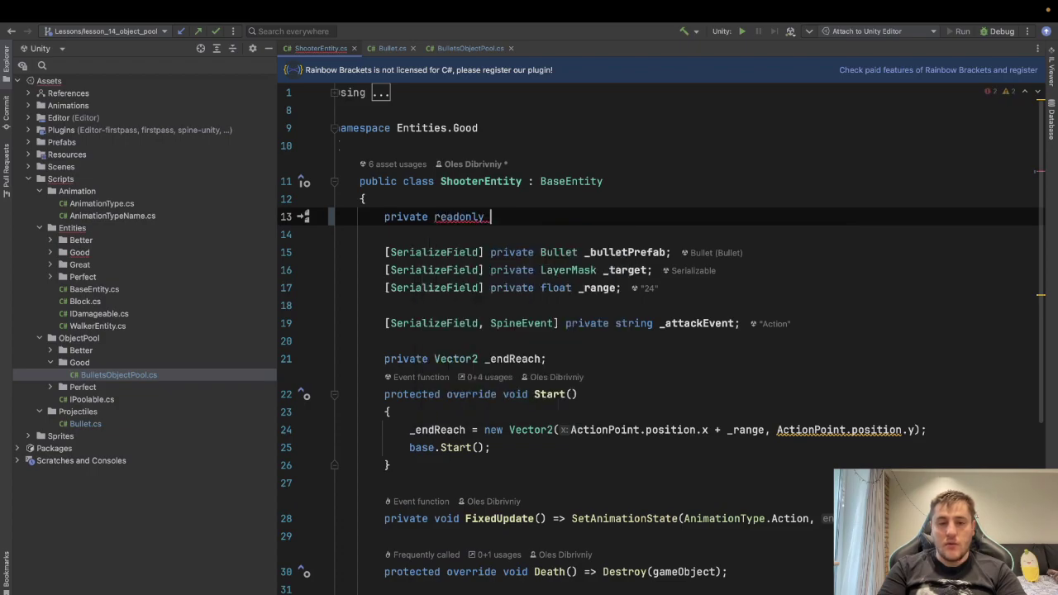
{"action": "type", "text": "List<"}
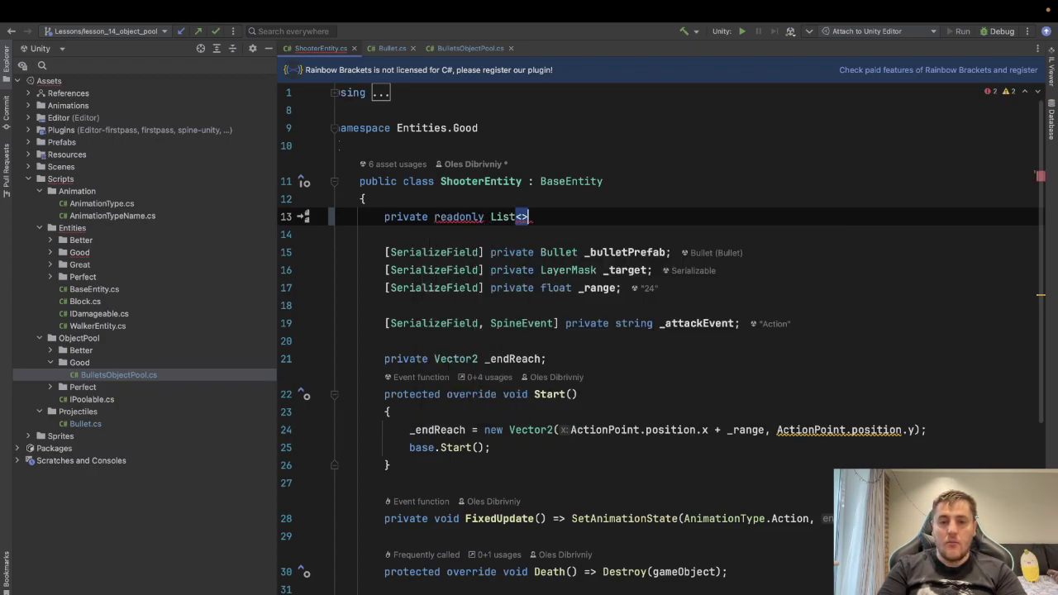
{"action": "type", "text": "Bull"}
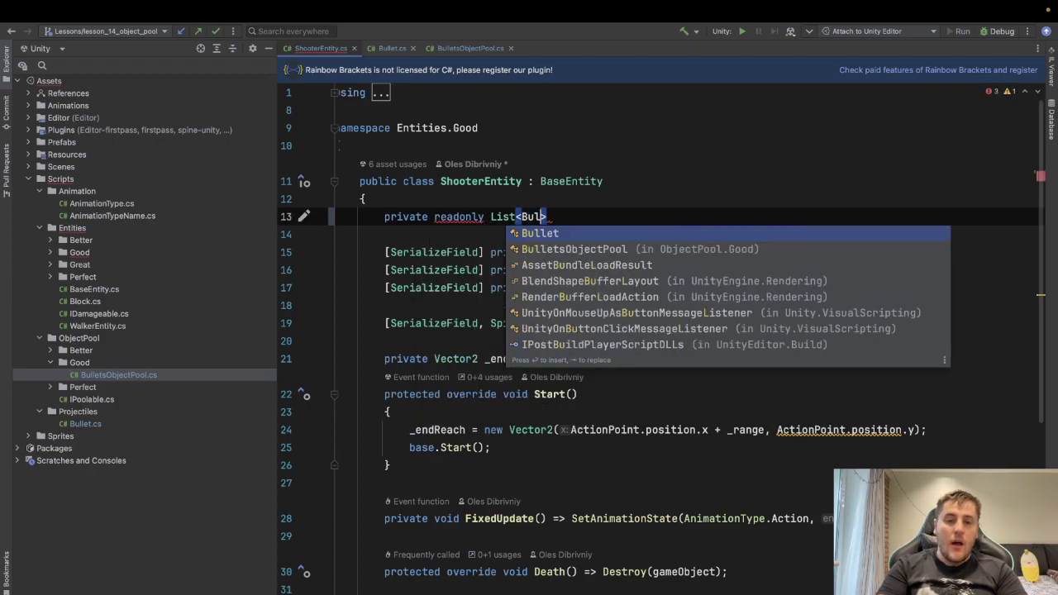
{"action": "key", "text": "Return"}
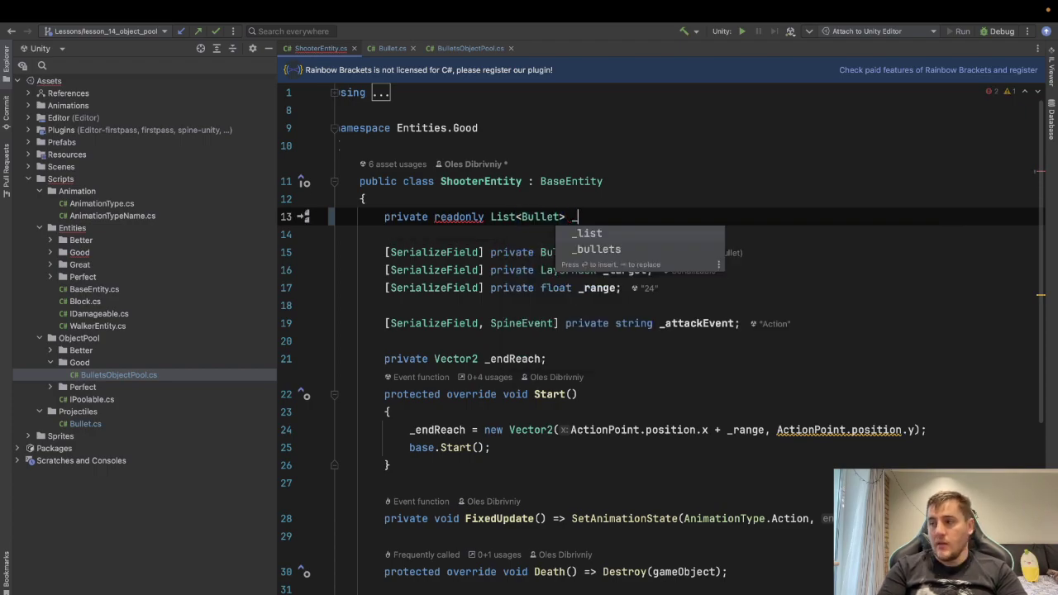
- Name the field _bulletsPool and initialise it with new();
{"action": "type", "text": "_b"}
{"action": "key", "text": "Return"}
{"action": "type", "text": "Pool"}
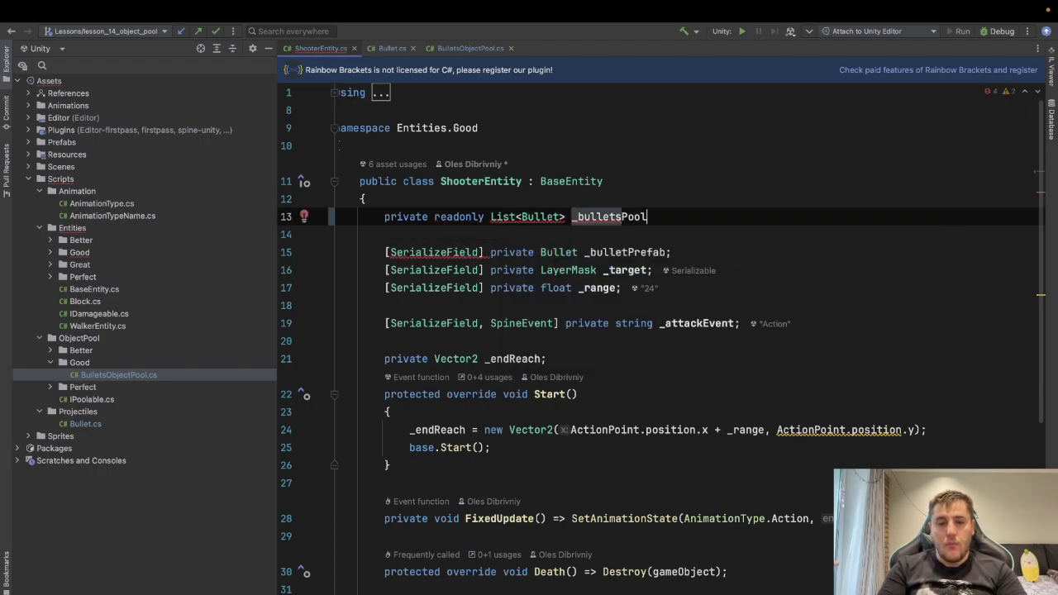
{"action": "type", "text": " = new"}
{"action": "key", "text": "Escape"}
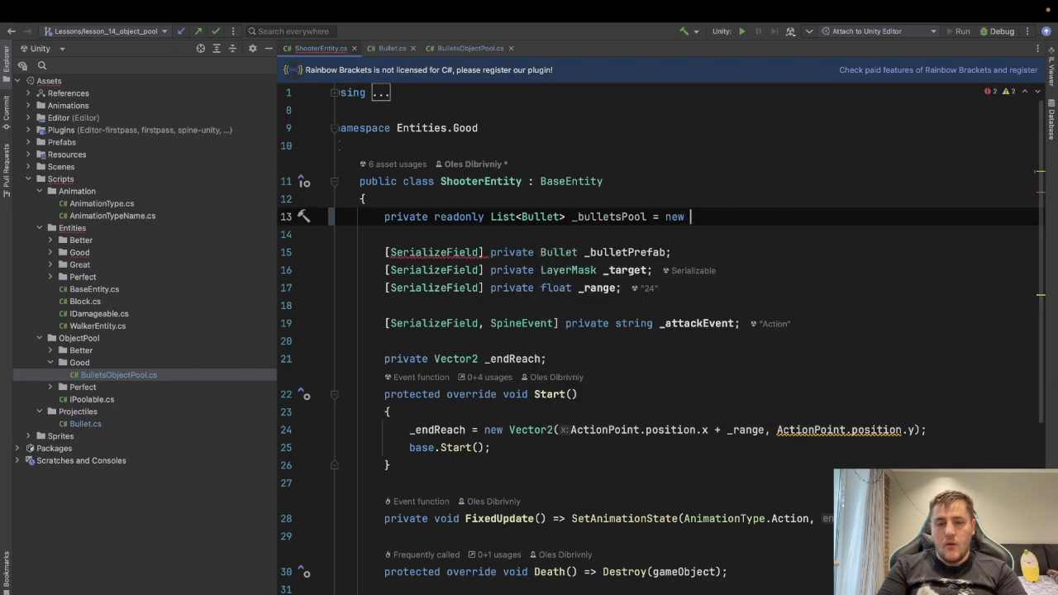
{"action": "type", "text": "("}
{"action": "key", "text": "Escape"}
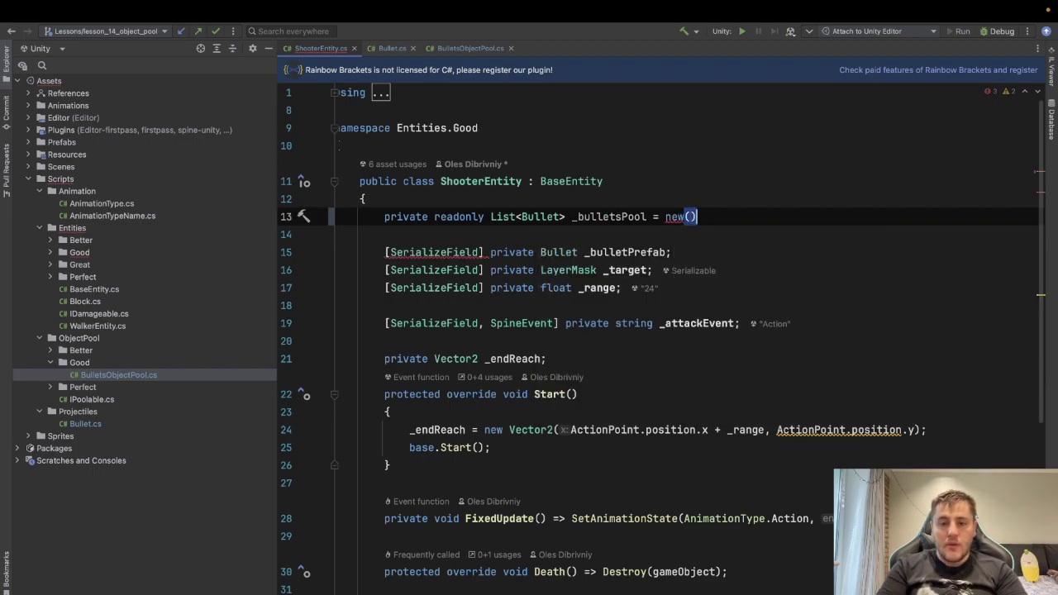
{"action": "type", "text": ";"}
{"action": "left_click", "coordinate": [591, 217]}
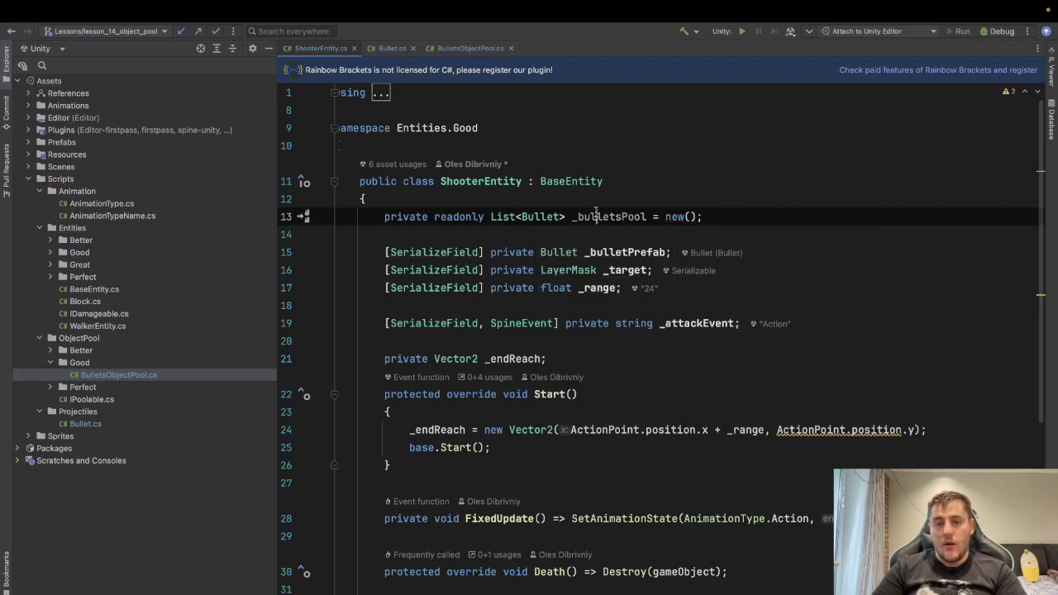
{"action": "scroll", "coordinate": [595, 213], "scroll_direction": "down", "scroll_amount": 2}
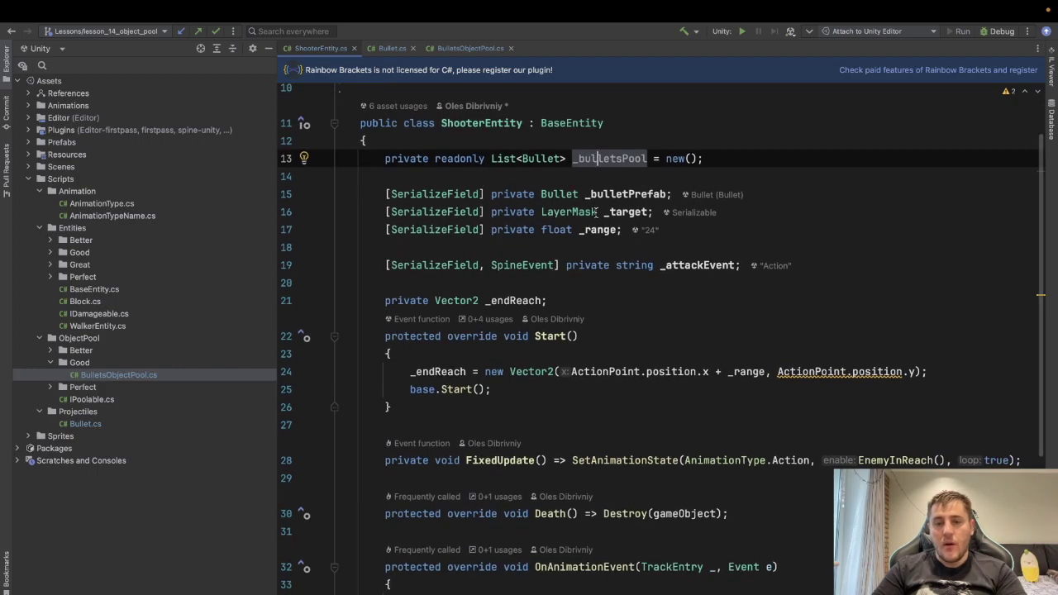
- Cut the Instantiate assignment in Shoot down to a bare bullet declaration, leaving blank lines below
{"action": "mouse_move", "coordinate": [597, 213]}
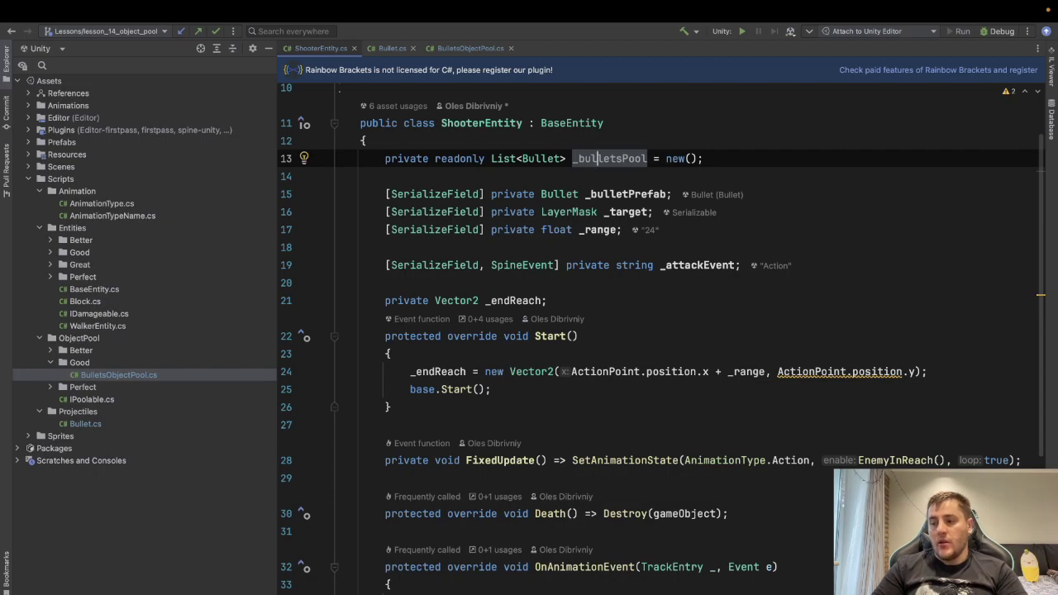
{"action": "scroll", "coordinate": [521, 552], "scroll_direction": "down", "scroll_amount": 10}
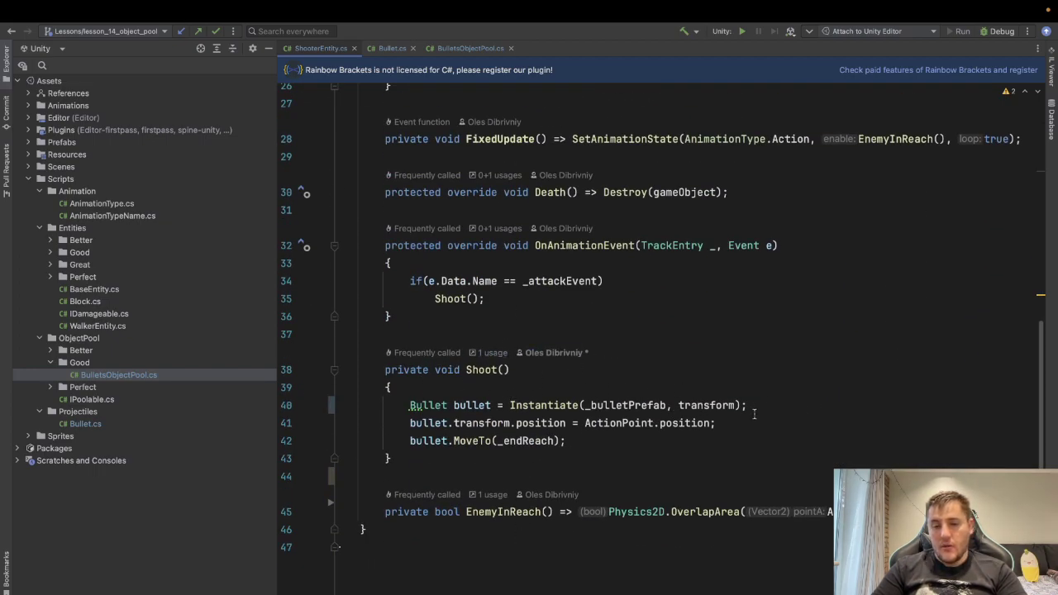
{"action": "left_click", "coordinate": [833, 404]}
{"action": "left_click_drag", "start_coordinate": [494, 405], "coordinate": [765, 411]}
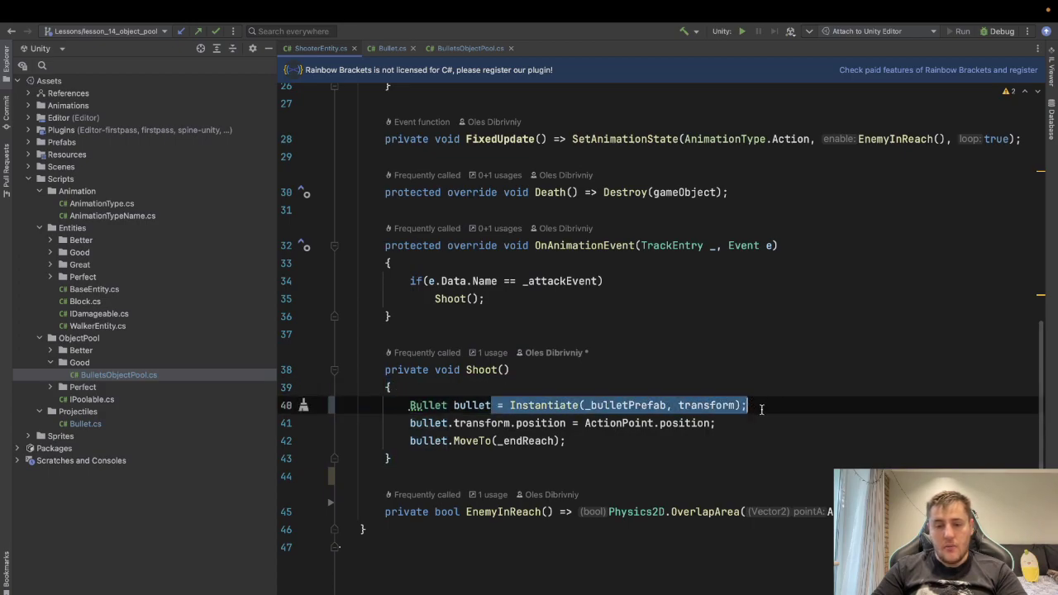
{"action": "type", "text": ";"}
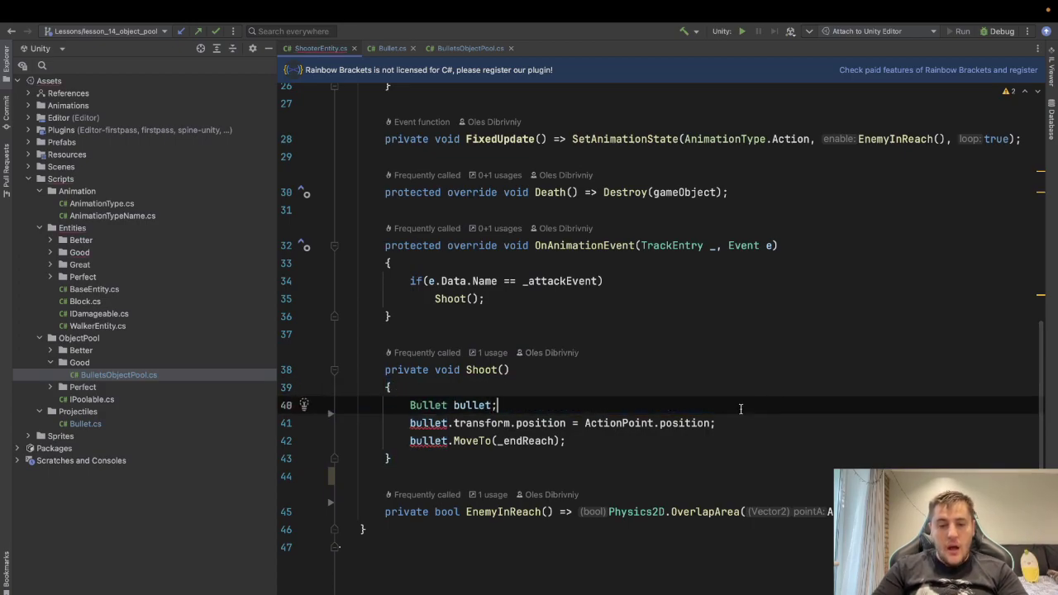
{"action": "key", "text": "Return"}
{"action": "key", "text": "Return"}
{"action": "key", "text": "Up"}
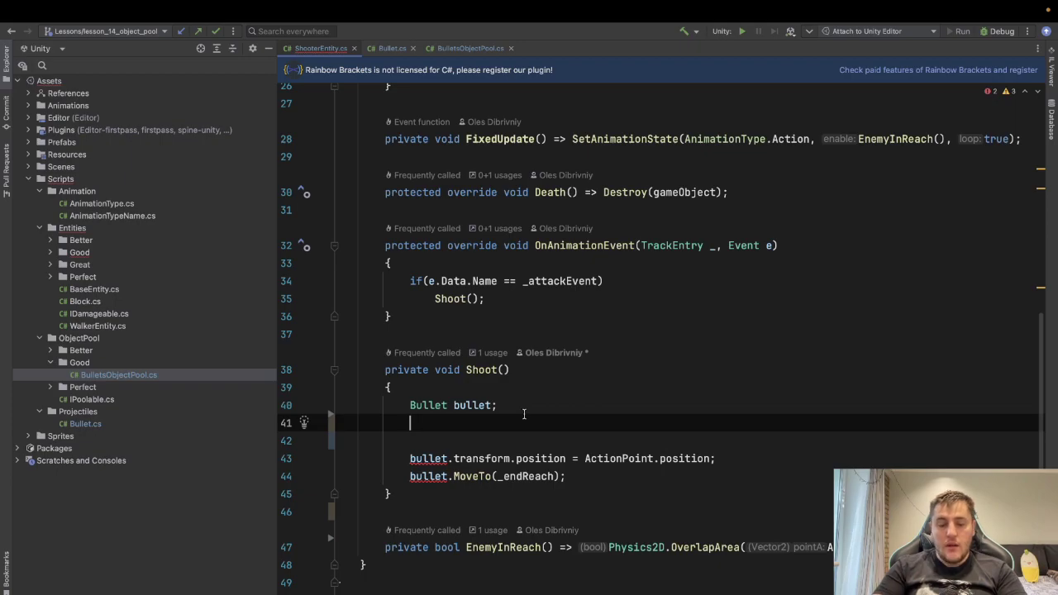
- Add an if (_bulletsPool.Count > 1) block below the bullet declaration
{"action": "type", "text": "if(_"}
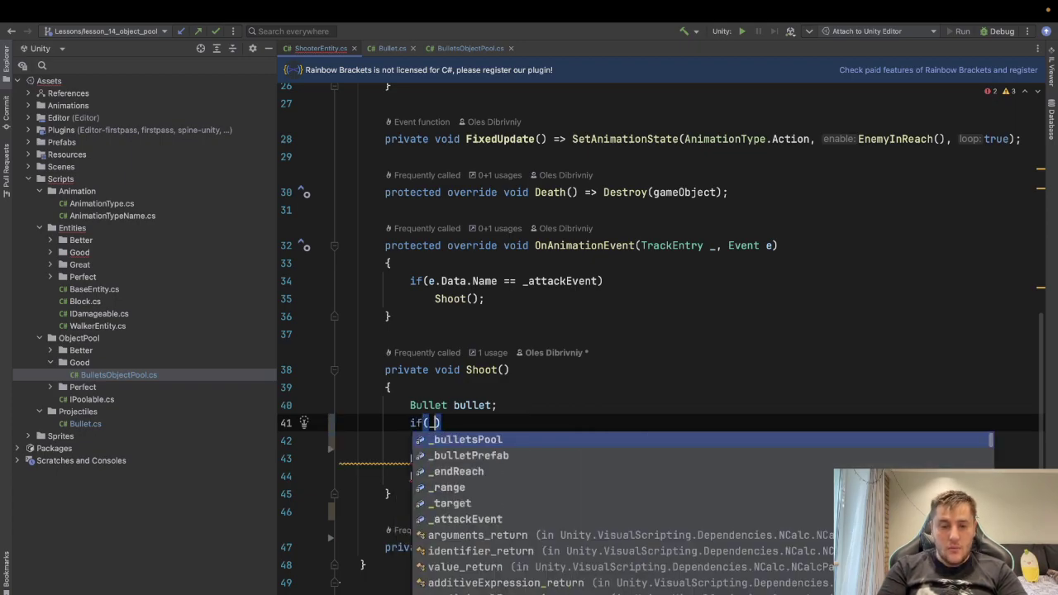
{"action": "type", "text": "b"}
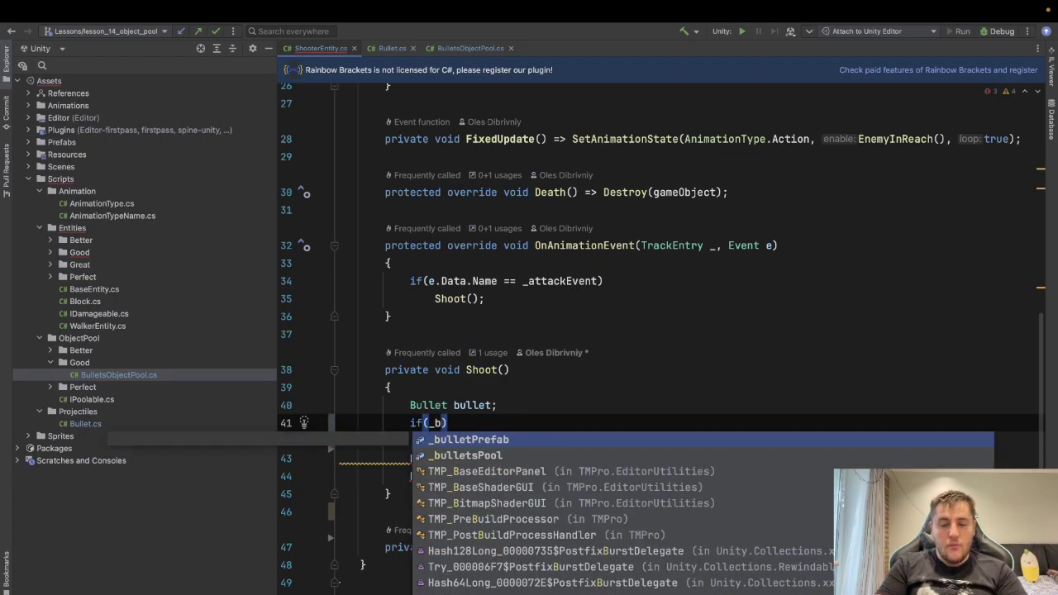
{"action": "key", "text": "Down"}
{"action": "key", "text": "Return"}
{"action": "type", "text": ".C"}
{"action": "key", "text": "Return"}
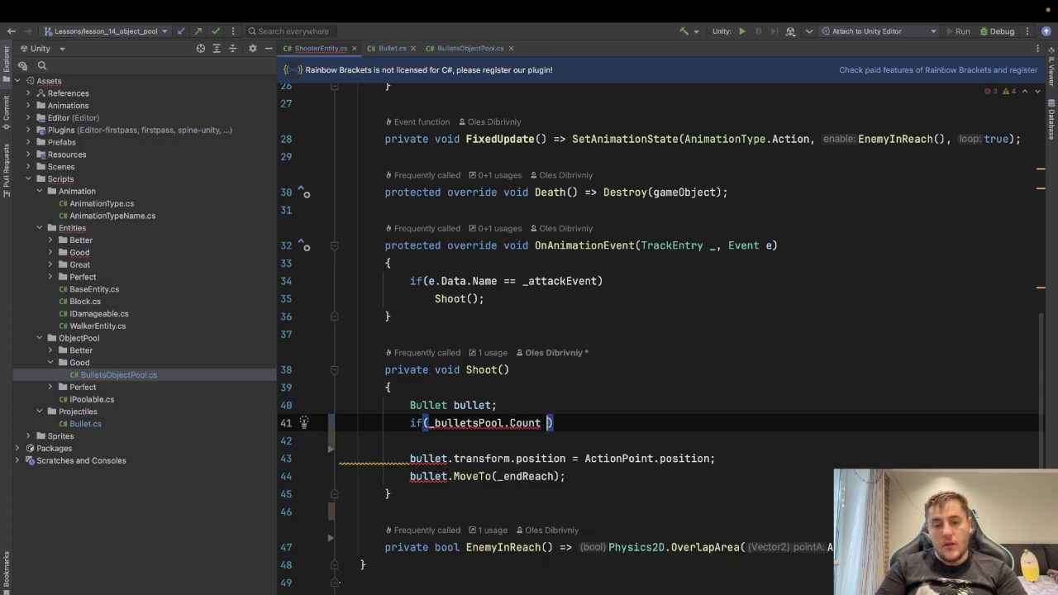
{"action": "type", "text": "> "}
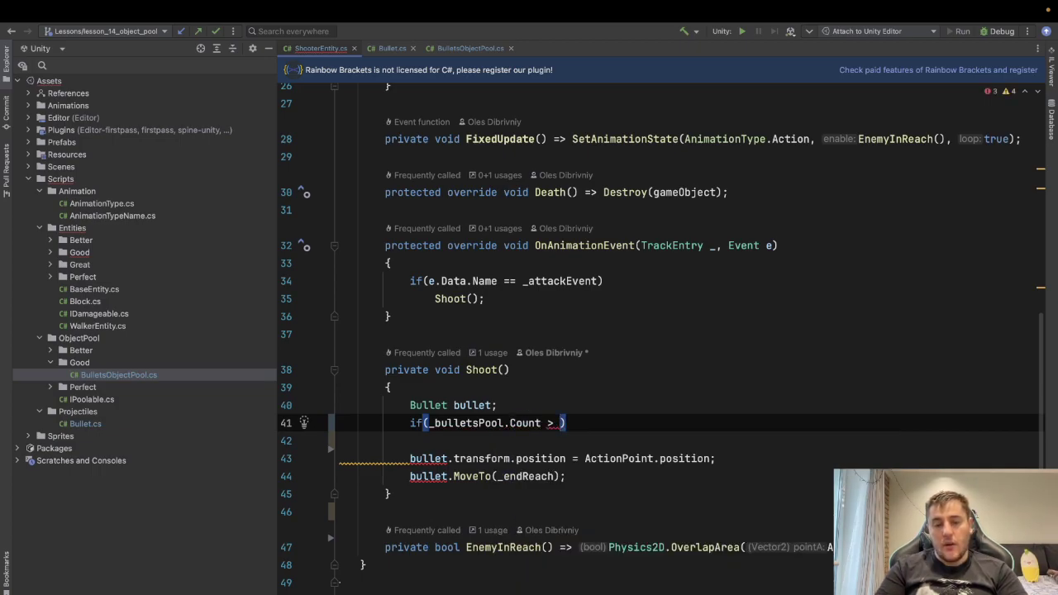
{"action": "type", "text": "1"}
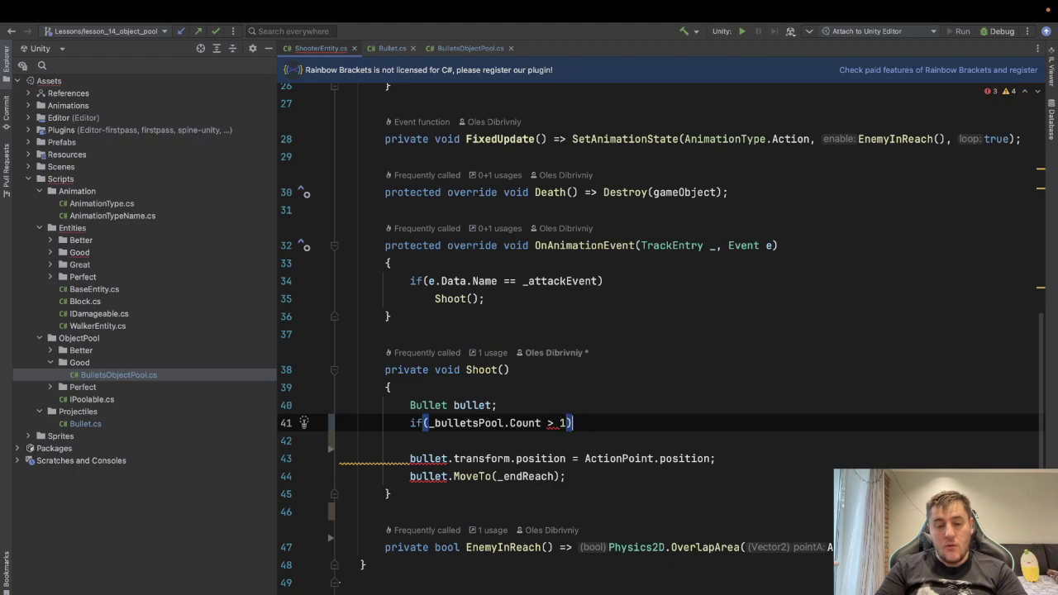
{"action": "key", "text": "End"}
{"action": "key", "text": "Return"}
{"action": "type", "text": "{"}
{"action": "key", "text": "Return"}
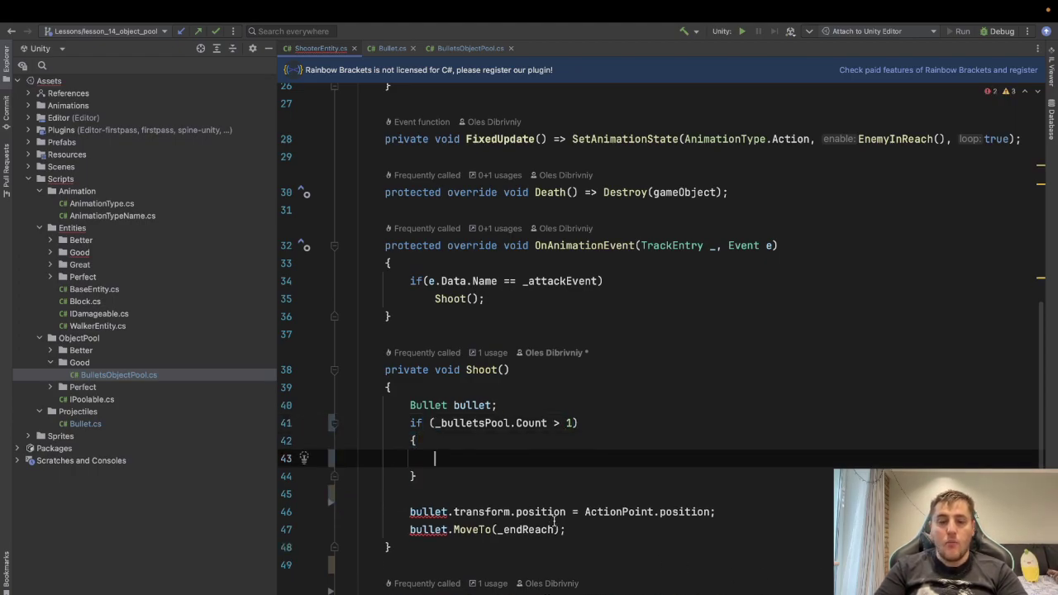
- Inside the if, assign bullet = _bulletsPool[0] and call _bulletsPool.RemoveAt(0)
{"action": "type", "text": "bu"}
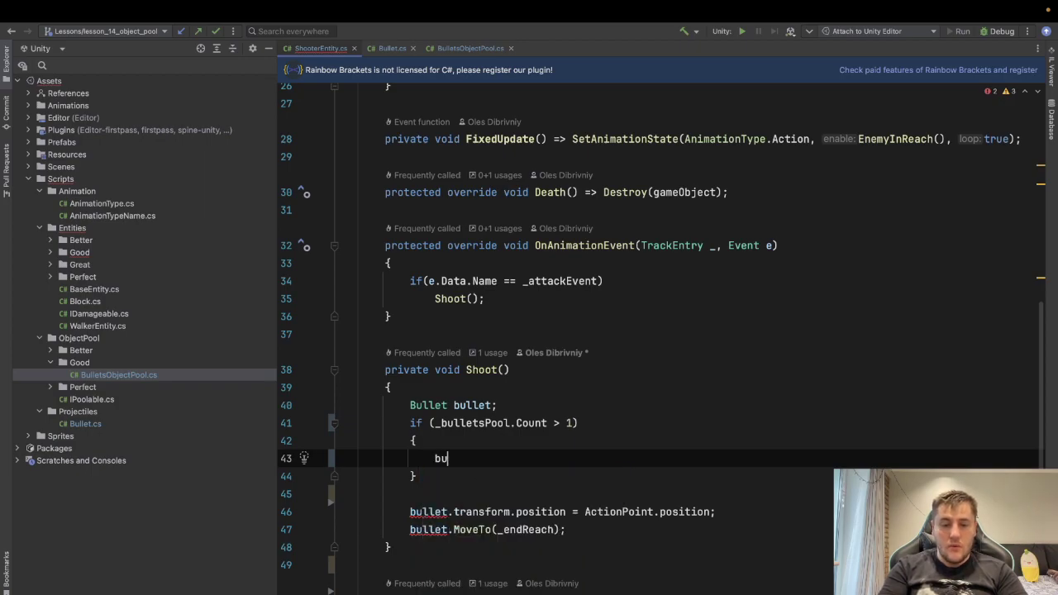
{"action": "type", "text": "llet = "}
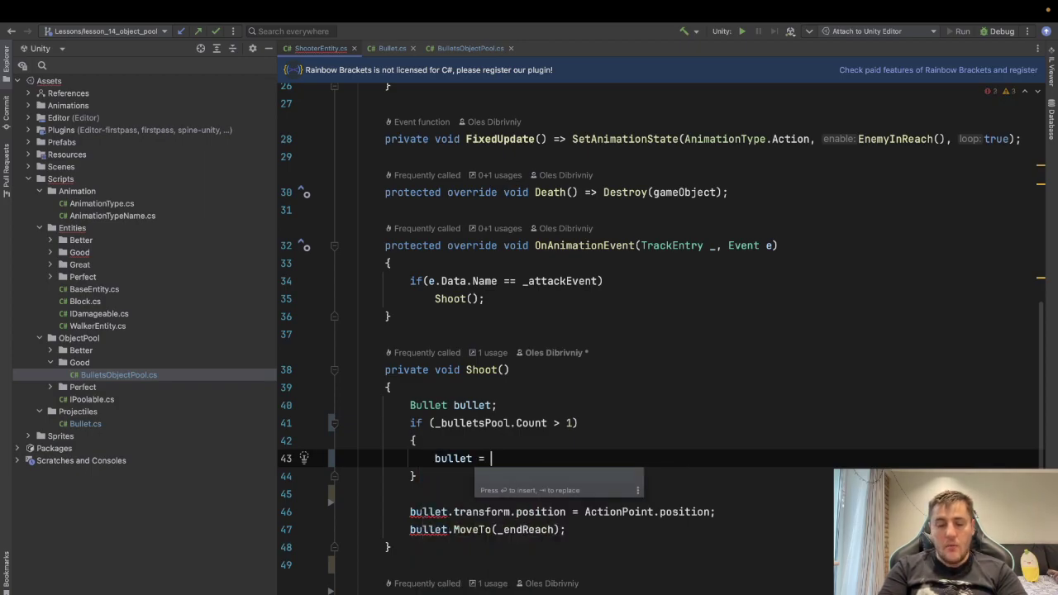
{"action": "type", "text": "_b"}
{"action": "key", "text": "Down"}
{"action": "key", "text": "Return"}
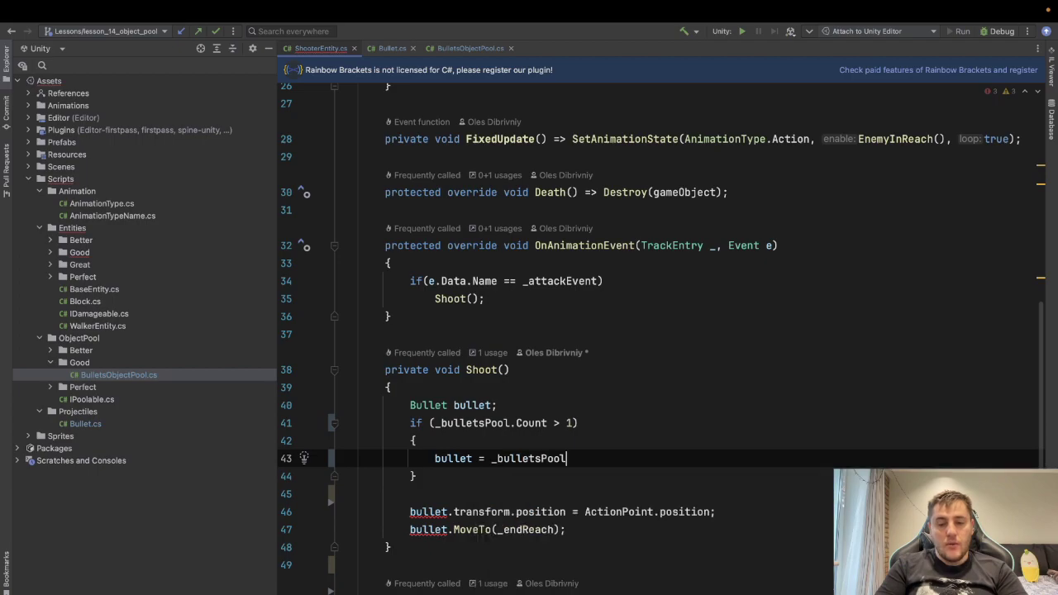
{"action": "type", "text": "[0];"}
{"action": "key", "text": "Return"}
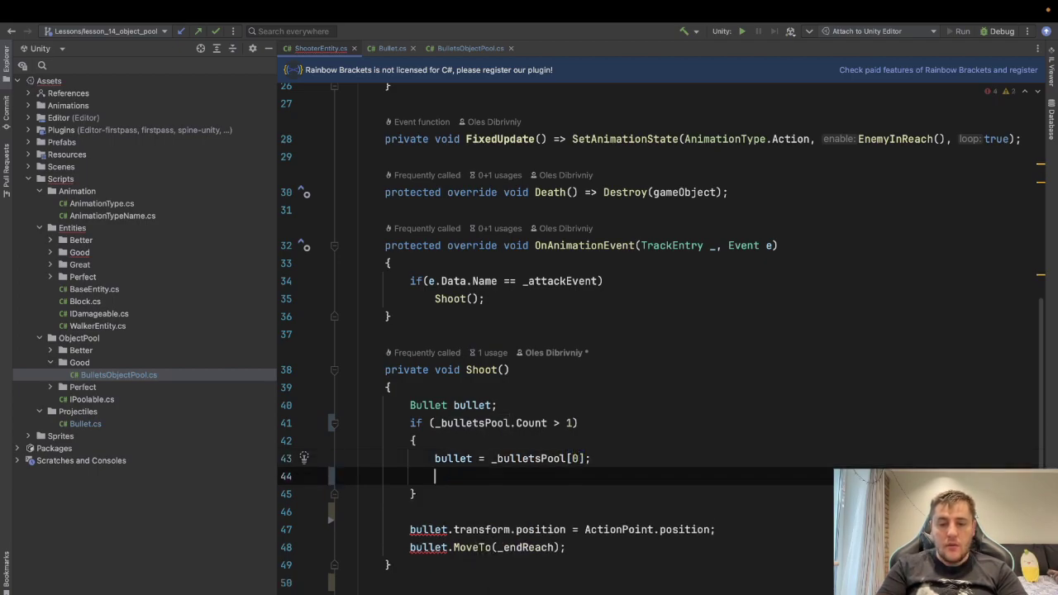
{"action": "type", "text": "_b"}
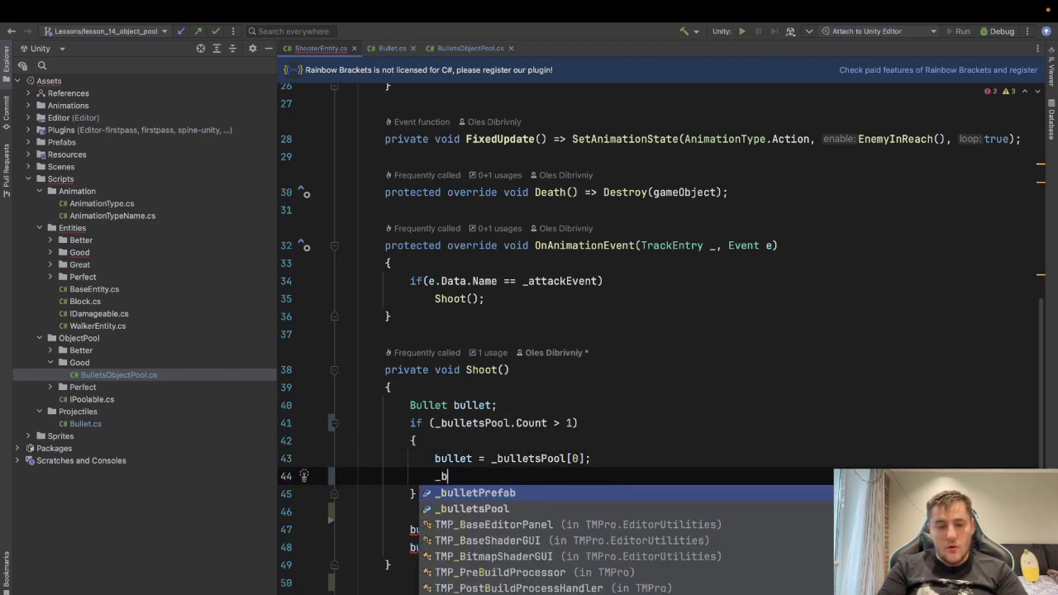
{"action": "key", "text": "Down"}
{"action": "key", "text": "Return"}
{"action": "type", "text": ".Re"}
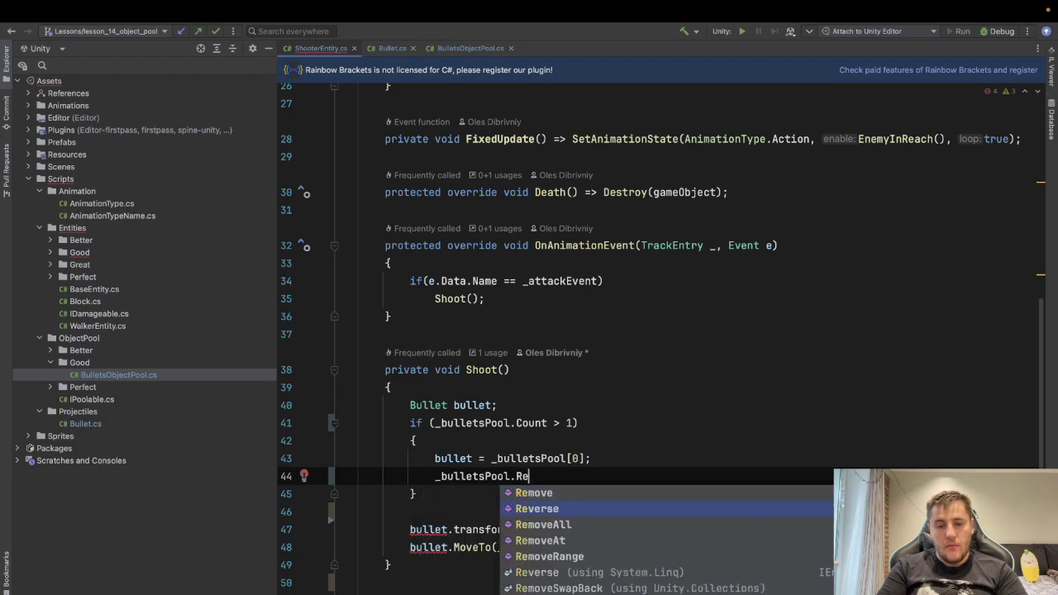
{"action": "key", "text": "Return"}
{"action": "type", "text": "0);"}
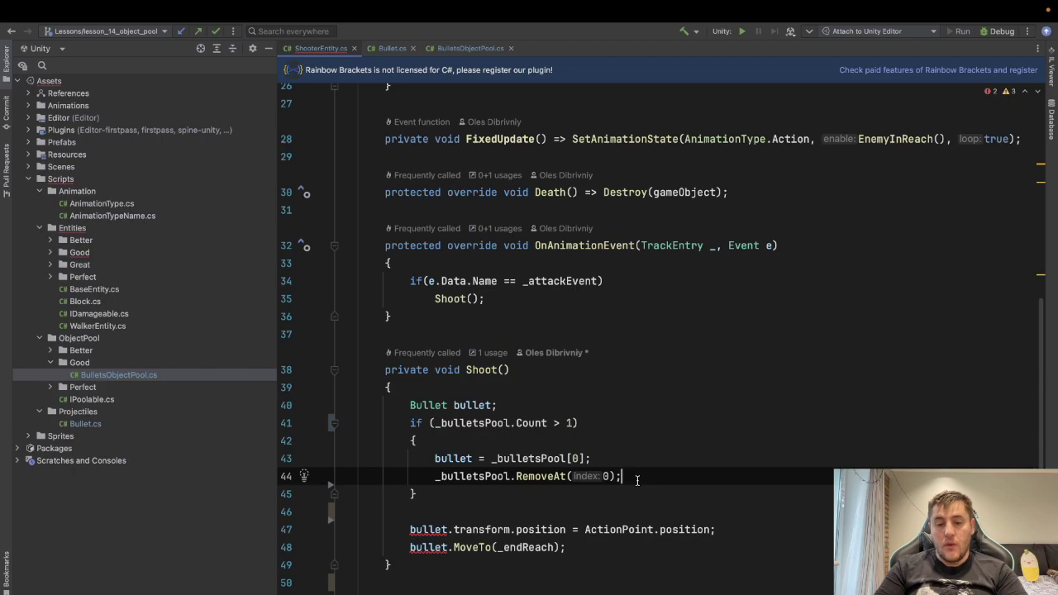
- Reactivate the pooled bullet with bullet.gameObject.SetActive(true), removing a stray space
{"action": "key", "text": "Return"}
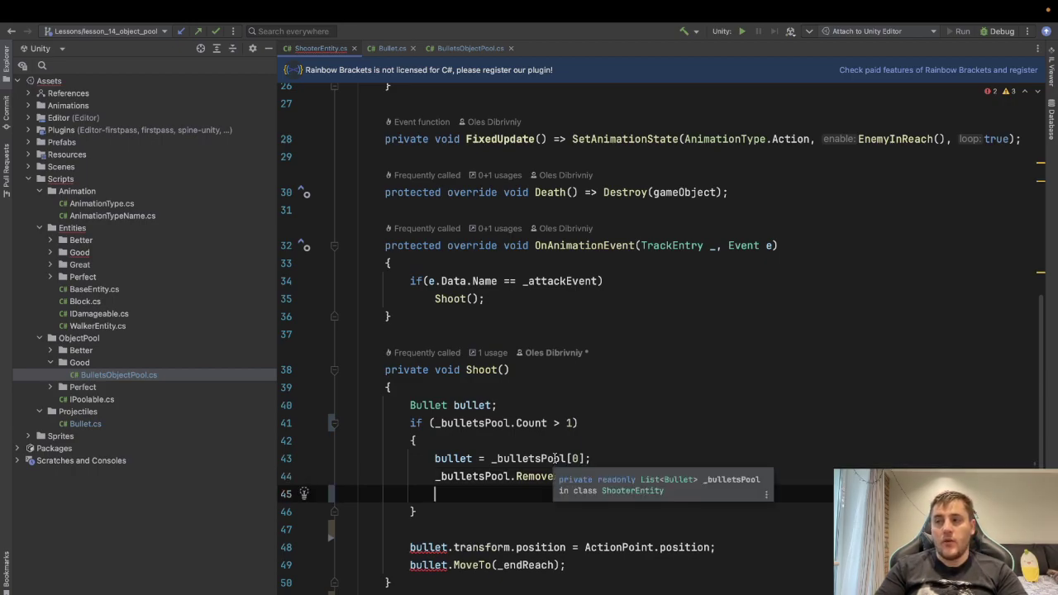
{"action": "type", "text": "bu"}
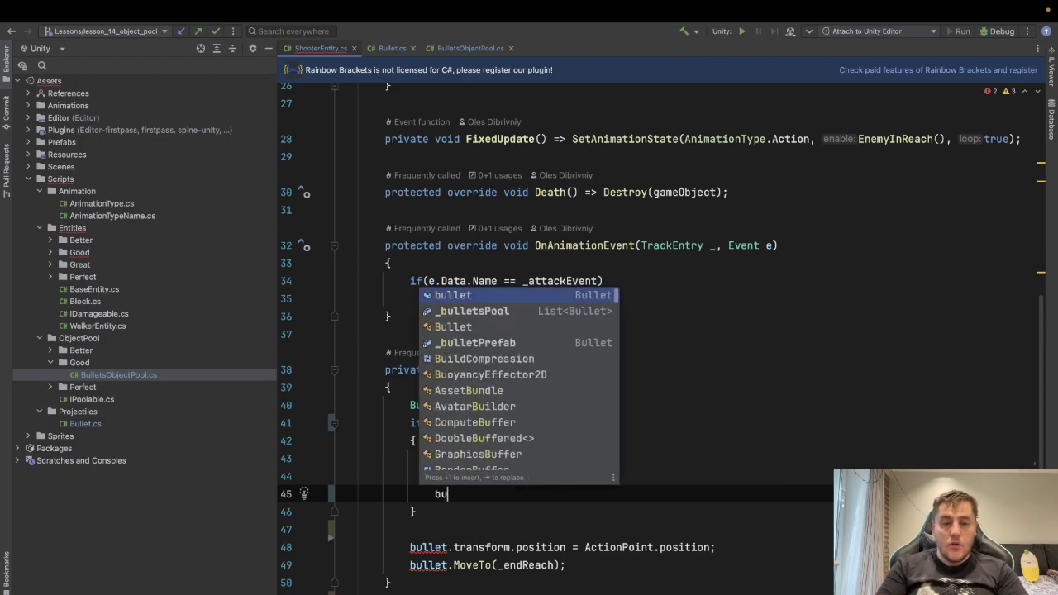
{"action": "key", "text": "Return"}
{"action": "type", "text": "."}
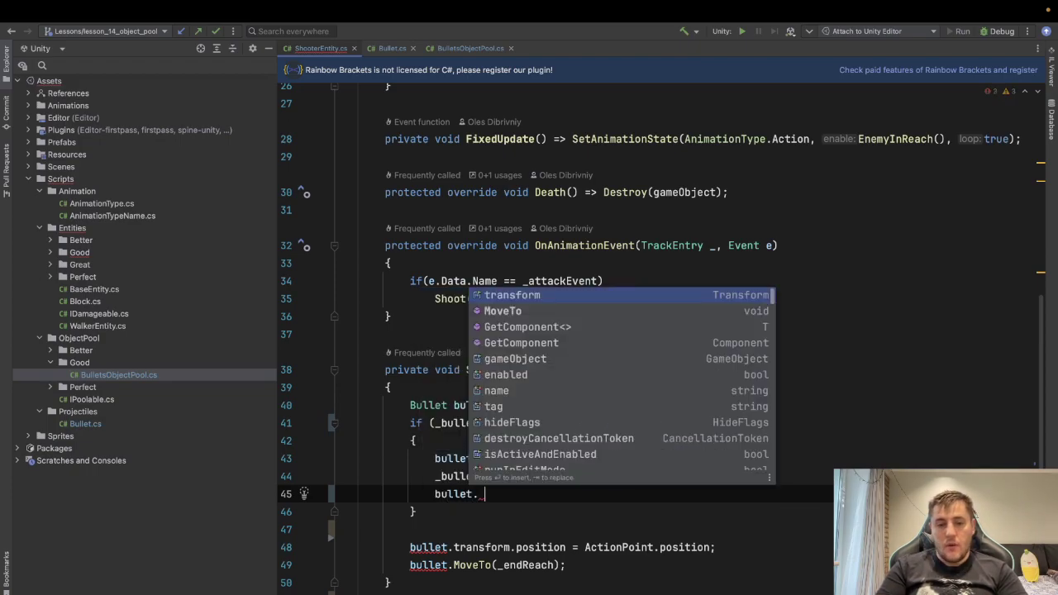
{"action": "type", "text": " ga"}
{"action": "key", "text": "Return"}
{"action": "type", "text": "."}
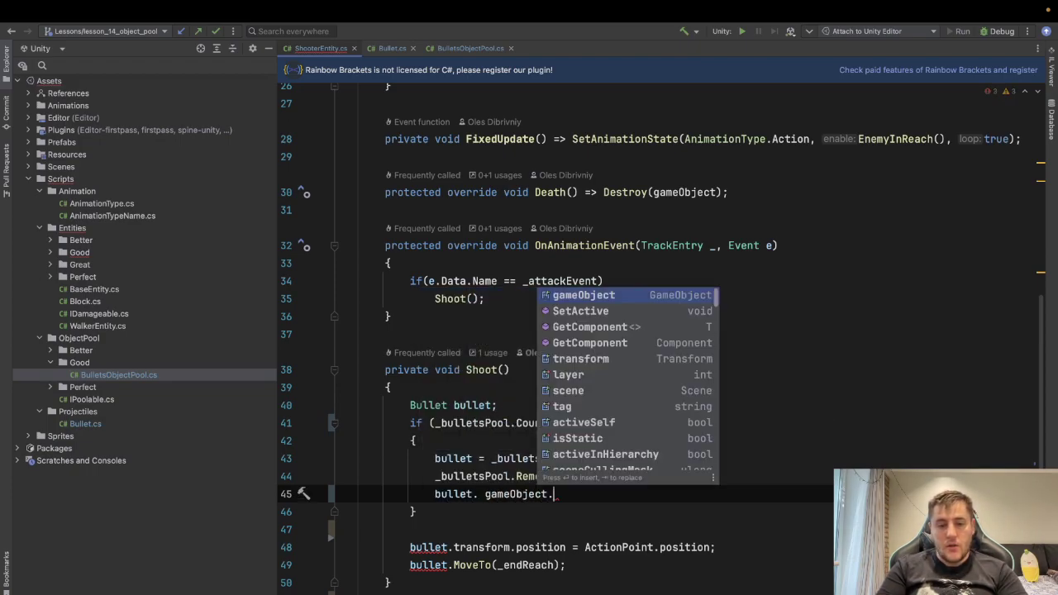
{"action": "type", "text": "Se"}
{"action": "key", "text": "Down"}
{"action": "key", "text": "Return"}
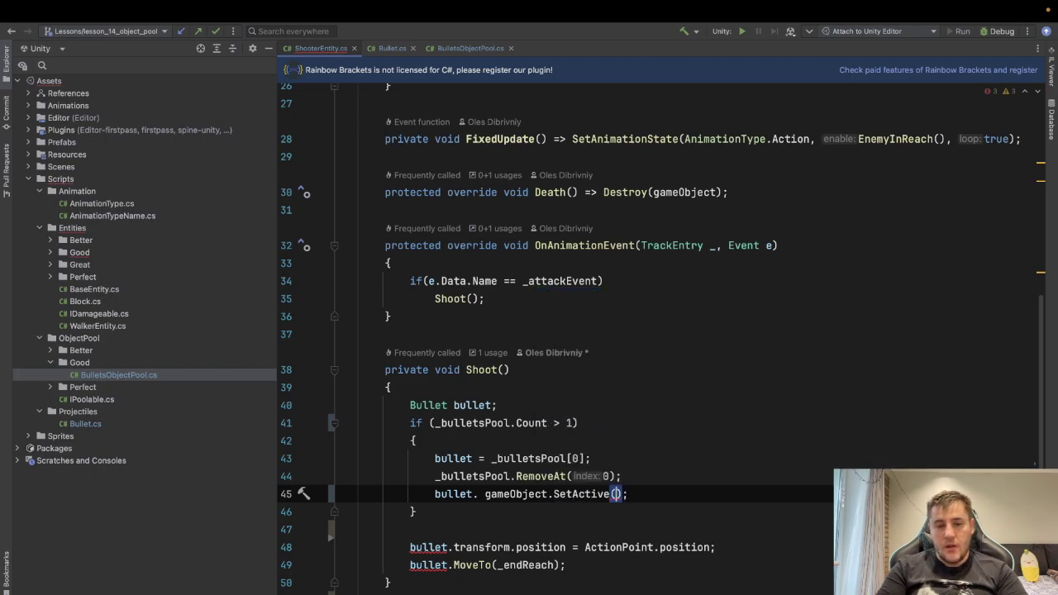
{"action": "type", "text": "true"}
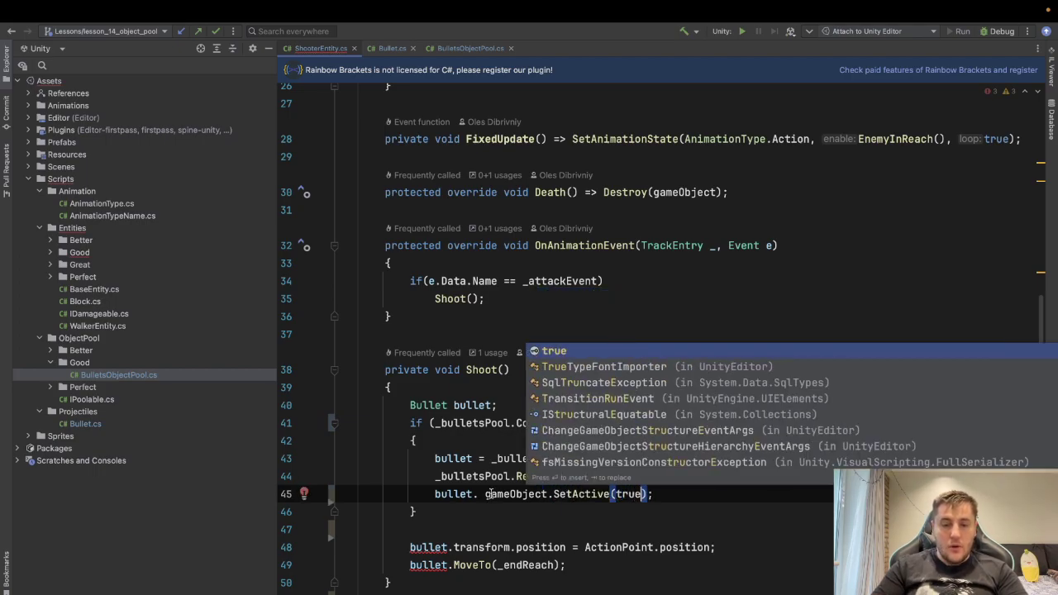
{"action": "left_click", "coordinate": [485, 494]}
{"action": "key", "text": "BackSpace"}
{"action": "left_click", "coordinate": [679, 500]}
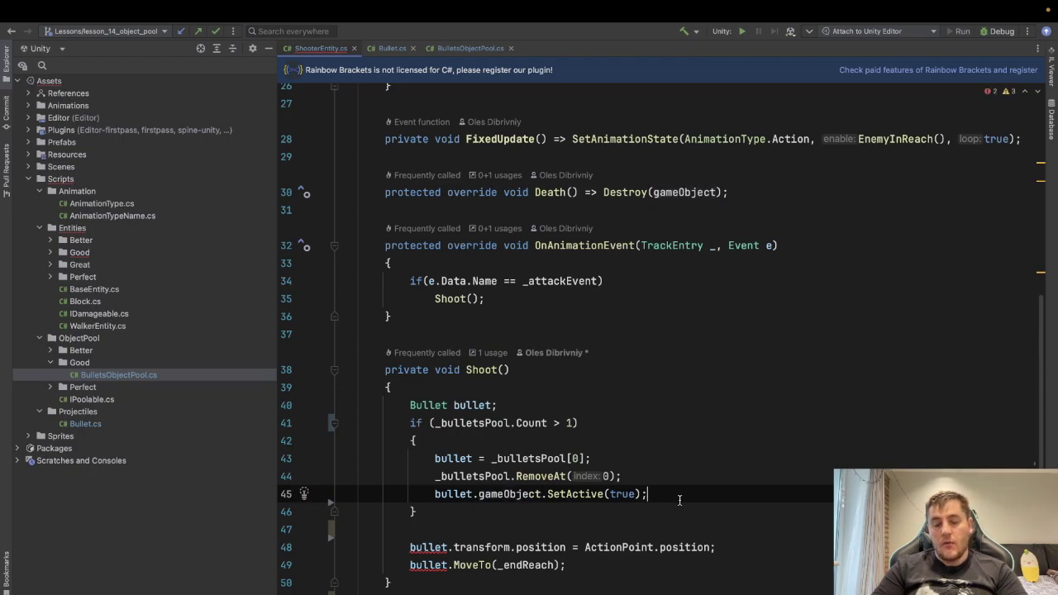
{"action": "scroll", "coordinate": [422, 505], "scroll_direction": "down", "scroll_amount": 2}
{"action": "key", "text": "Down"}
{"action": "key", "text": "Down"}
- Add an else branch setting bullet = Instantiate(_bulletPrefab, transform), removing the duplicate '='
{"action": "key", "text": "Up"}
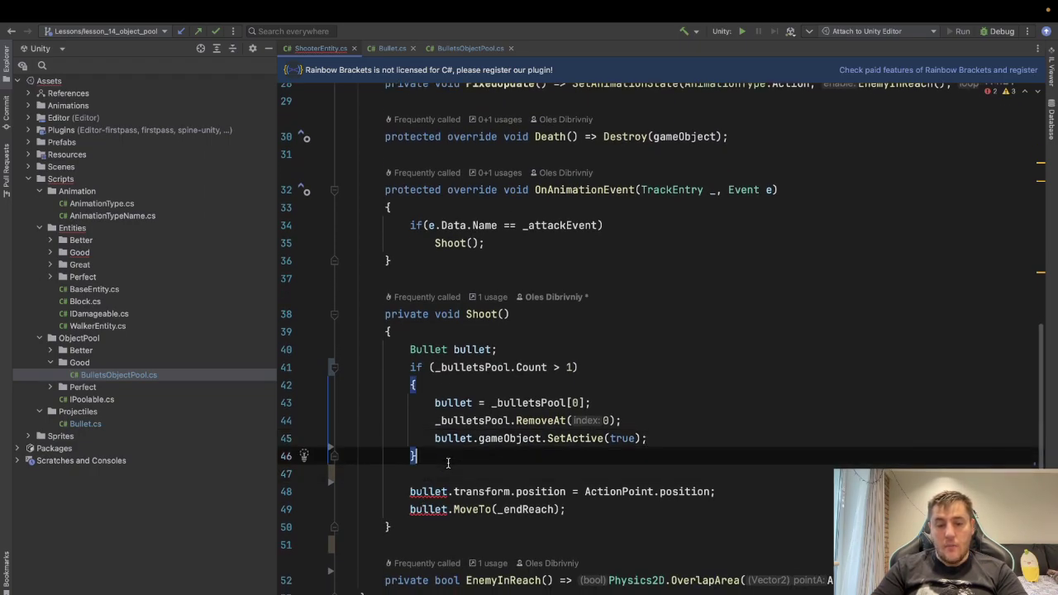
{"action": "key", "text": "Return"}
{"action": "type", "text": "else "}
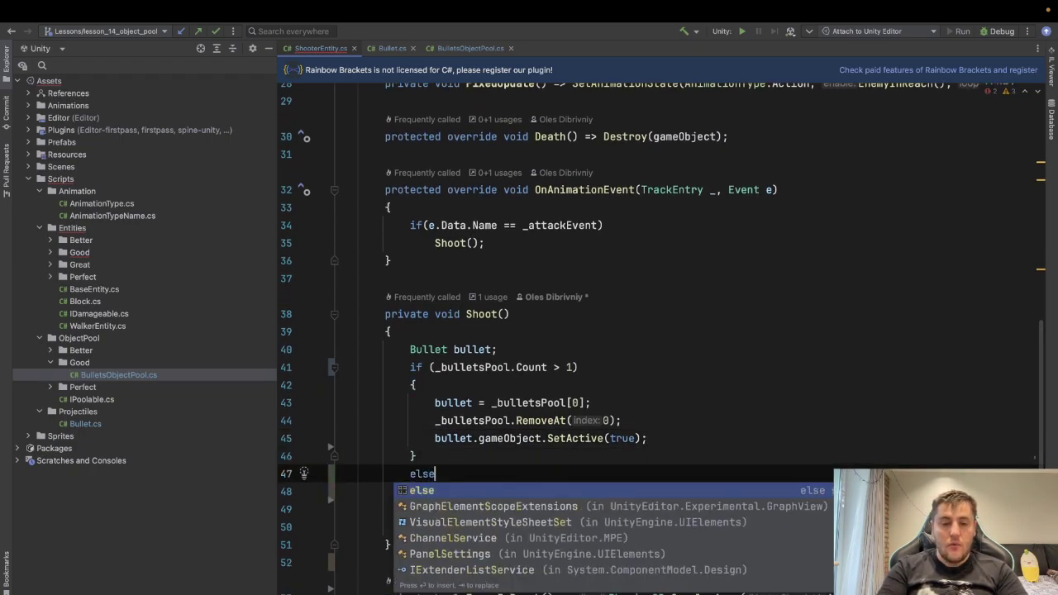
{"action": "type", "text": "{"}
{"action": "key", "text": "Return"}
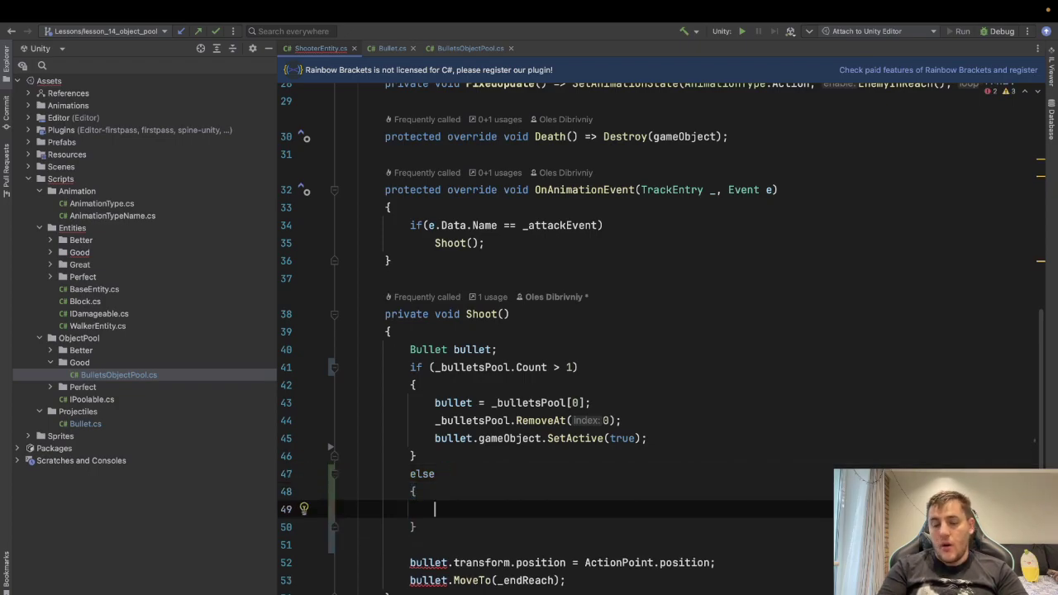
{"action": "type", "text": "bu"}
{"action": "key", "text": "Return"}
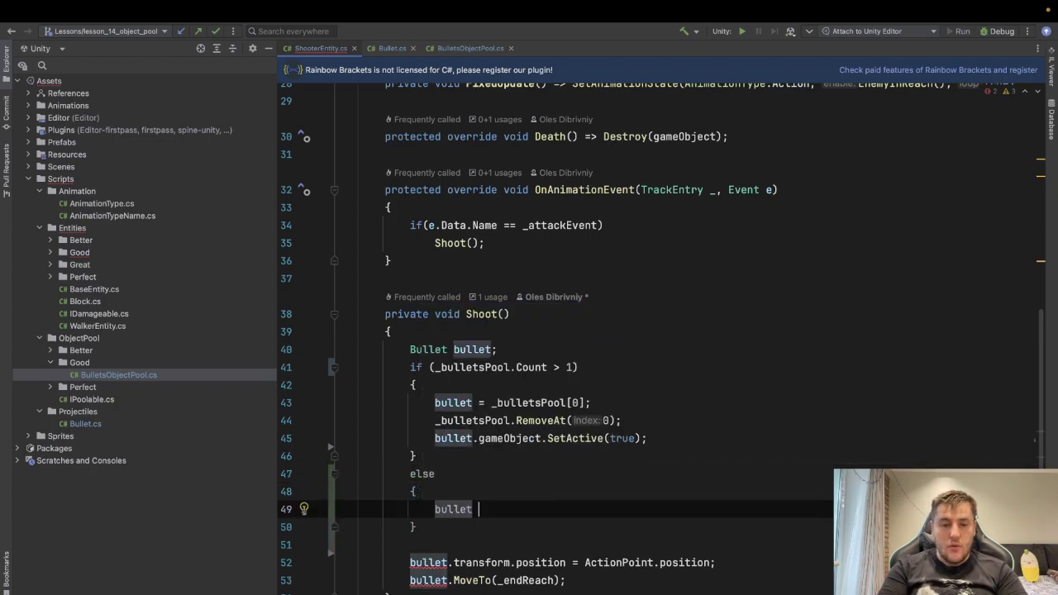
{"action": "type", "text": "="}
{"action": "type", "text": "= Instantiate(_bulletPrefab, transform);"}
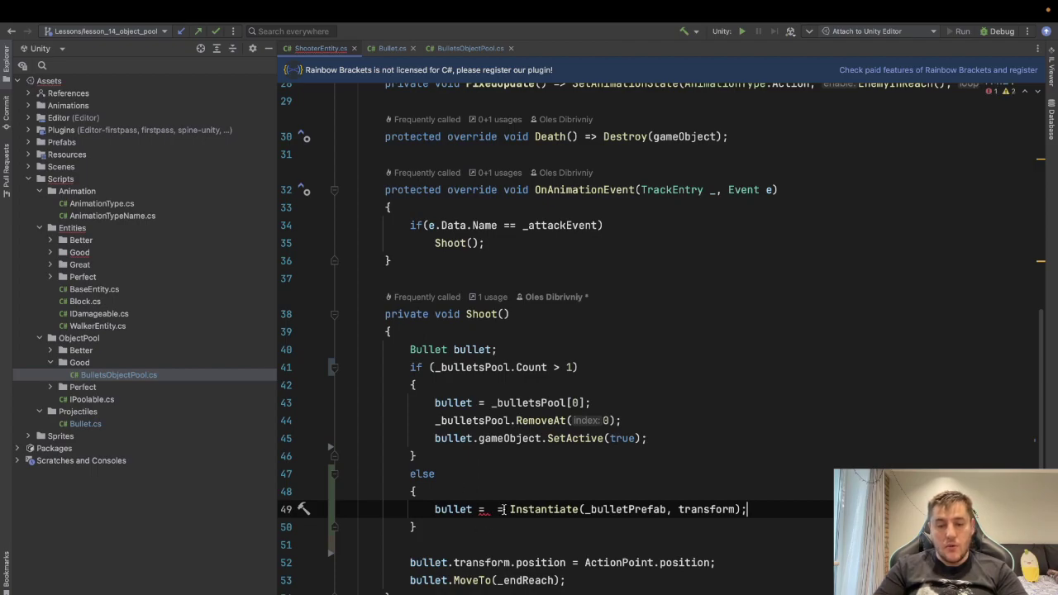
{"action": "key", "text": "BackSpace"}
{"action": "key", "text": "BackSpace"}
{"action": "key", "text": "BackSpace"}
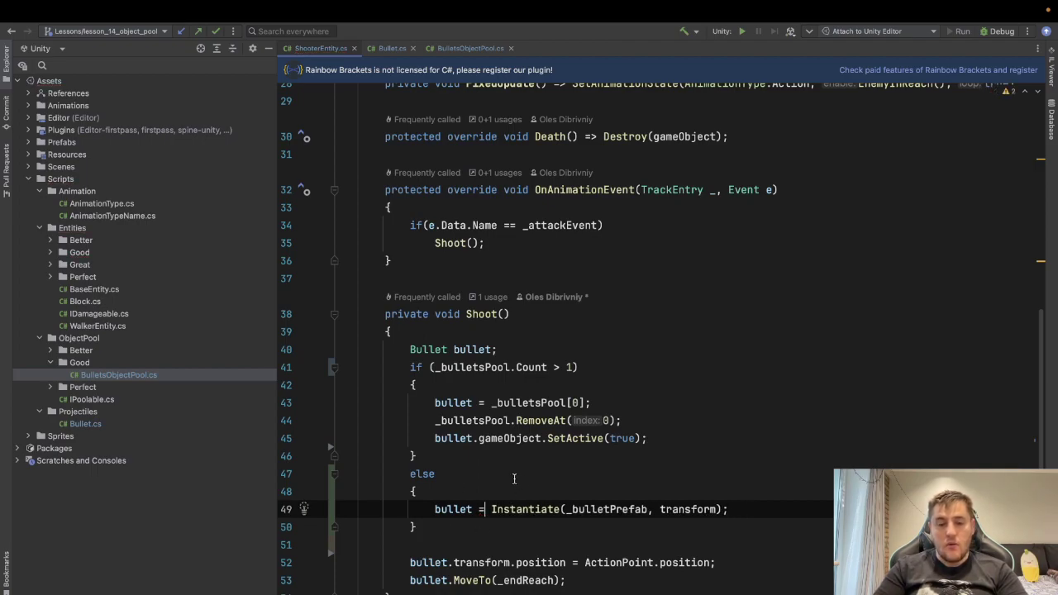
- Check where the else block closes and mark the lines that position and launch the bullet
{"action": "scroll", "coordinate": [508, 480], "scroll_direction": "down", "scroll_amount": 2}
{"action": "left_click", "coordinate": [416, 460]}
{"action": "scroll", "coordinate": [419, 400], "scroll_direction": "down", "scroll_amount": 2}
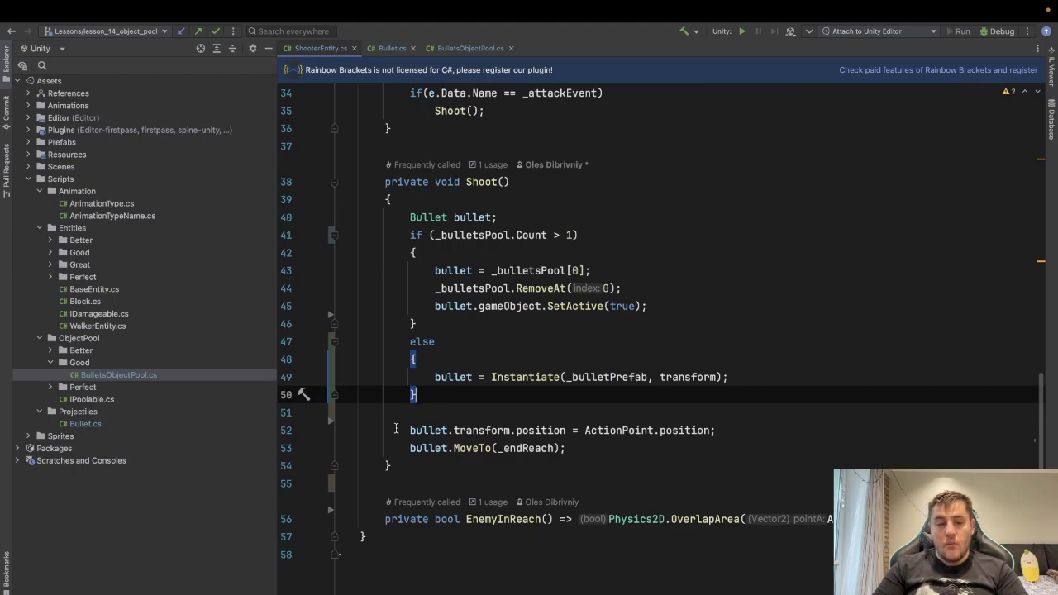
{"action": "left_click_drag", "start_coordinate": [396, 429], "coordinate": [592, 448]}
- Highlight the usages of Bullet and _bulletsPool in Shoot, then switch to Bullet.cs
{"action": "left_click", "coordinate": [619, 456]}
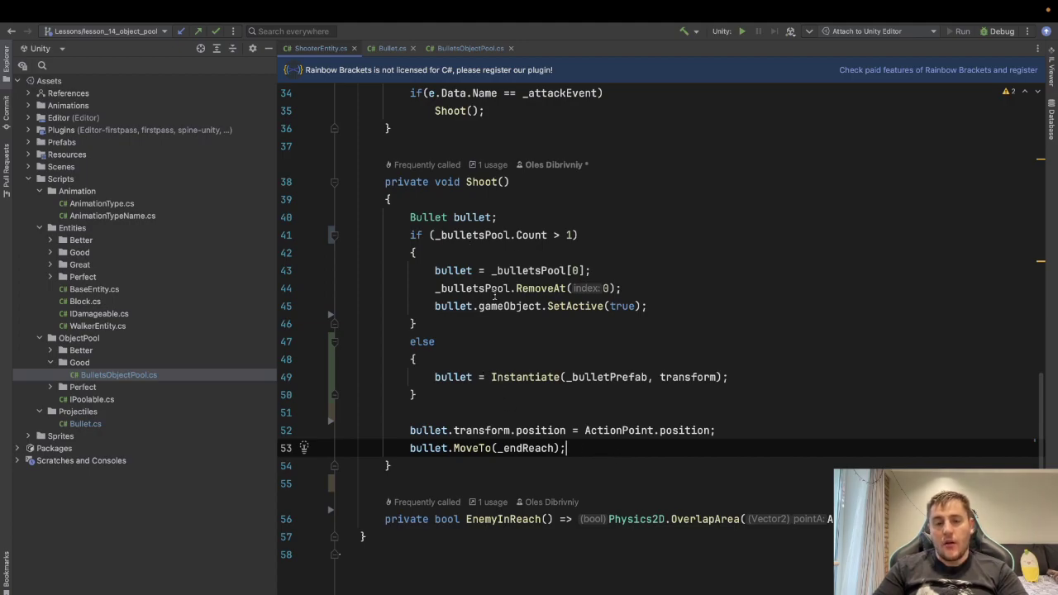
{"action": "left_click", "coordinate": [427, 216]}
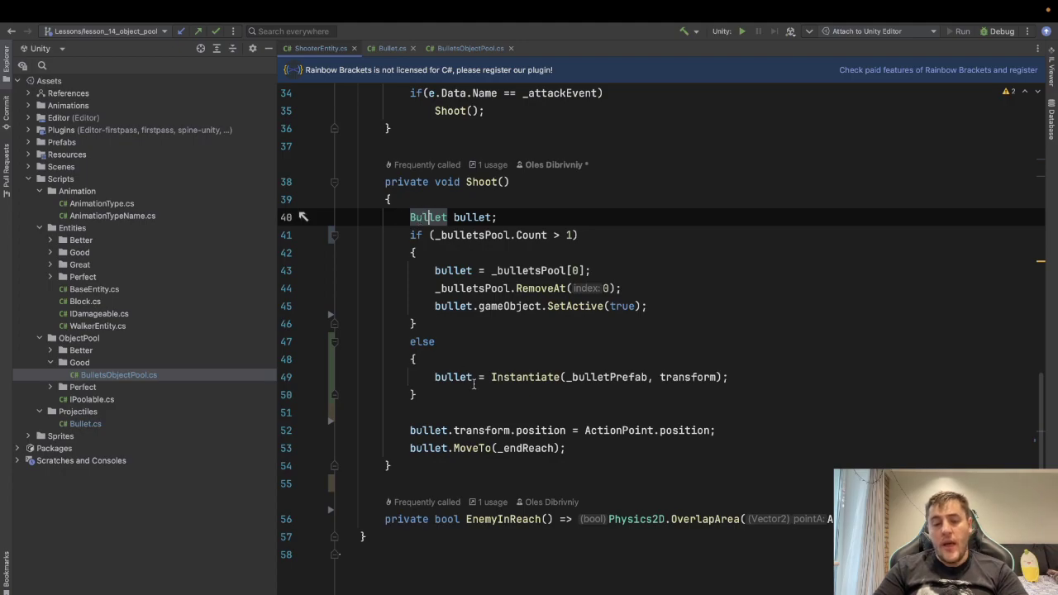
{"action": "scroll", "coordinate": [409, 198], "scroll_direction": "up", "scroll_amount": 3}
{"action": "scroll", "coordinate": [486, 331], "scroll_direction": "up", "scroll_amount": 10}
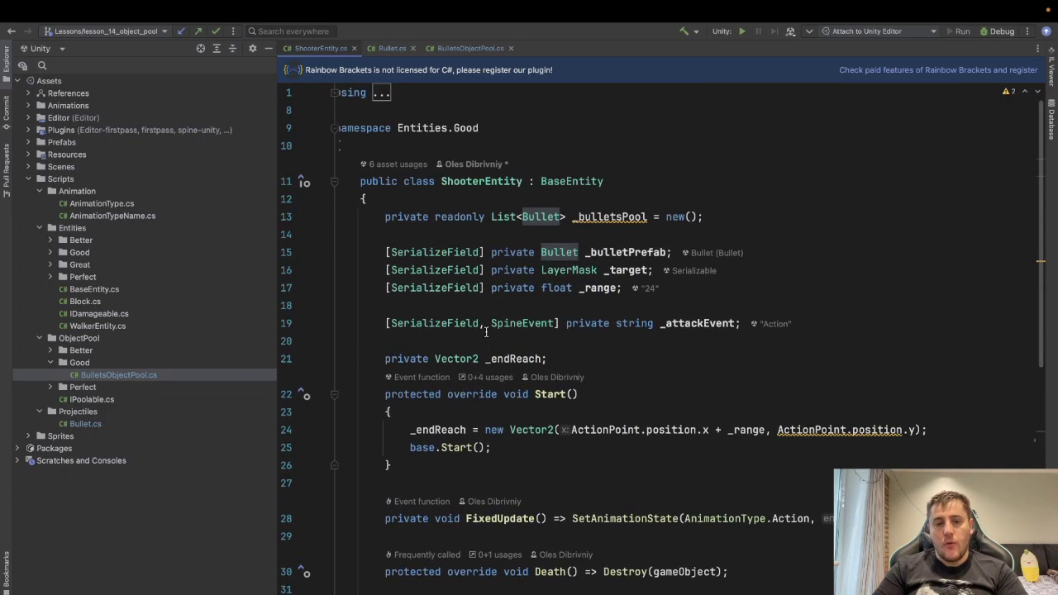
{"action": "left_click", "coordinate": [608, 216]}
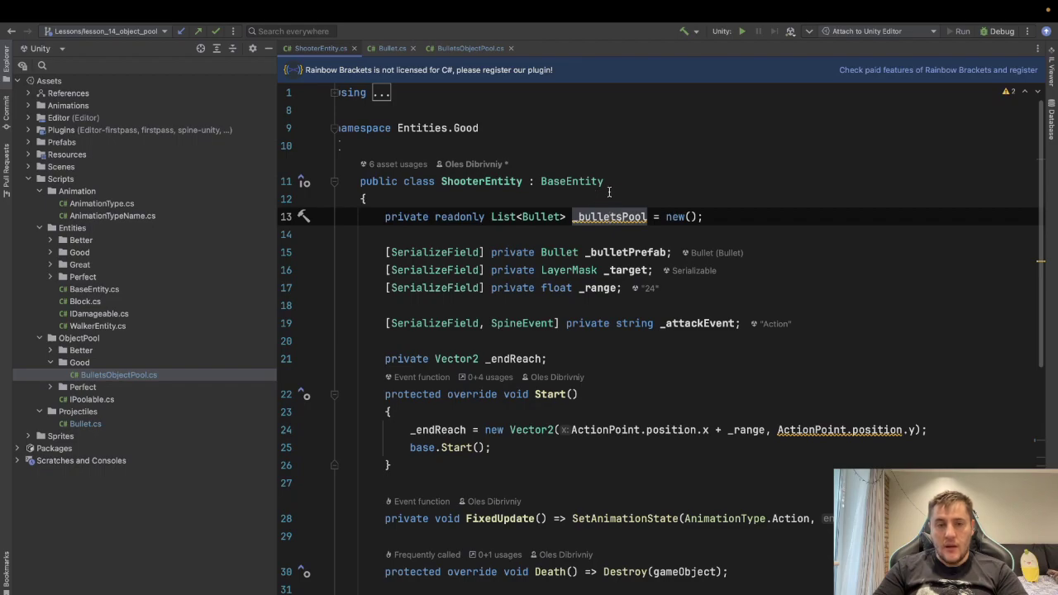
{"action": "scroll", "coordinate": [609, 192], "scroll_direction": "down", "scroll_amount": 13}
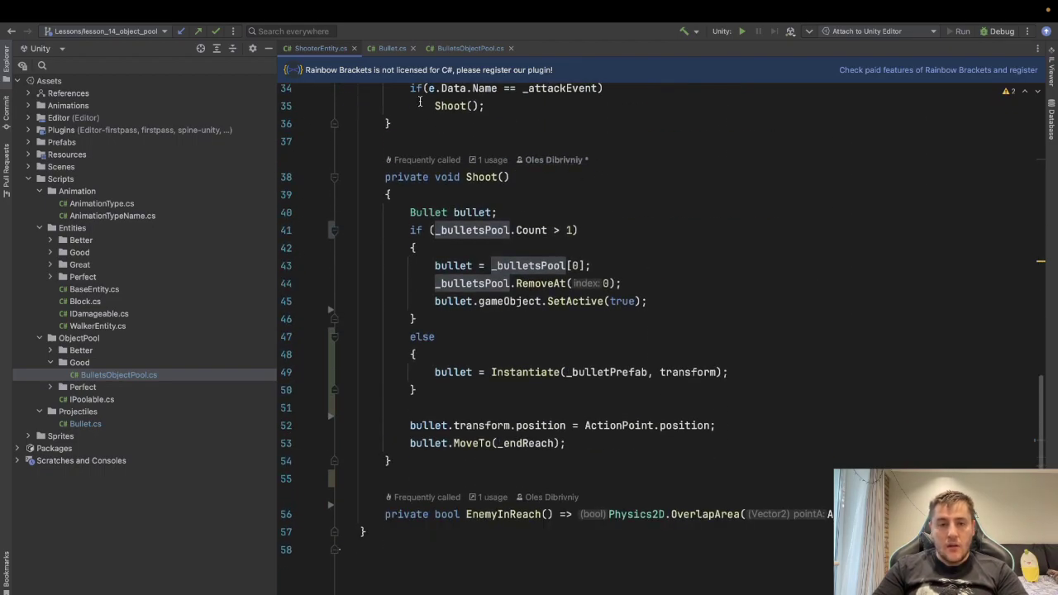
{"action": "left_click", "coordinate": [393, 50]}
- Add a ShooterEntity shooterEntity parameter (from Entities.Good) to Bullet's MoveTo method
{"action": "left_click", "coordinate": [609, 298]}
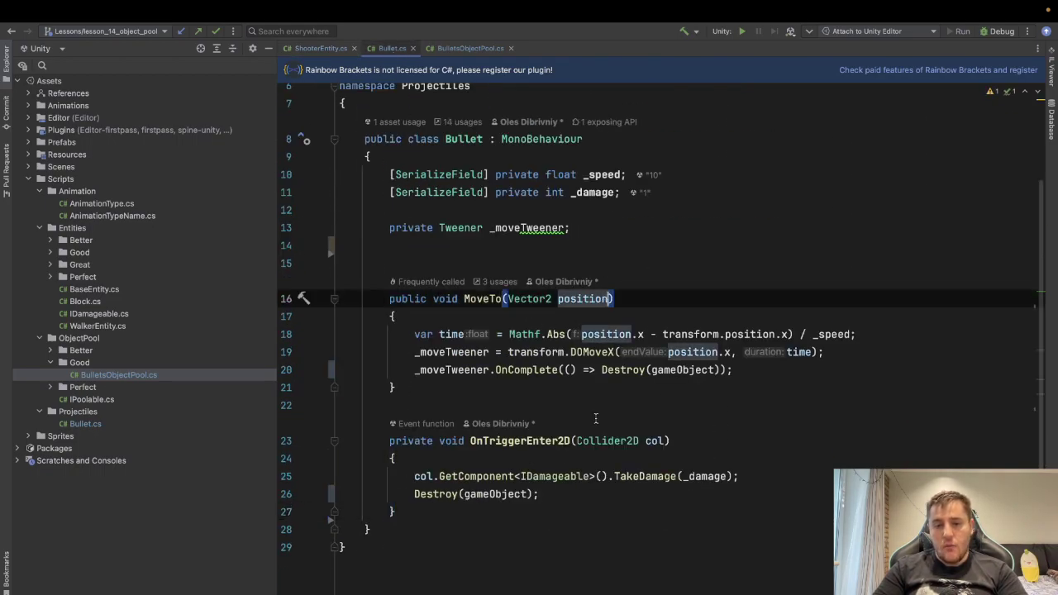
{"action": "type", "text": ", "}
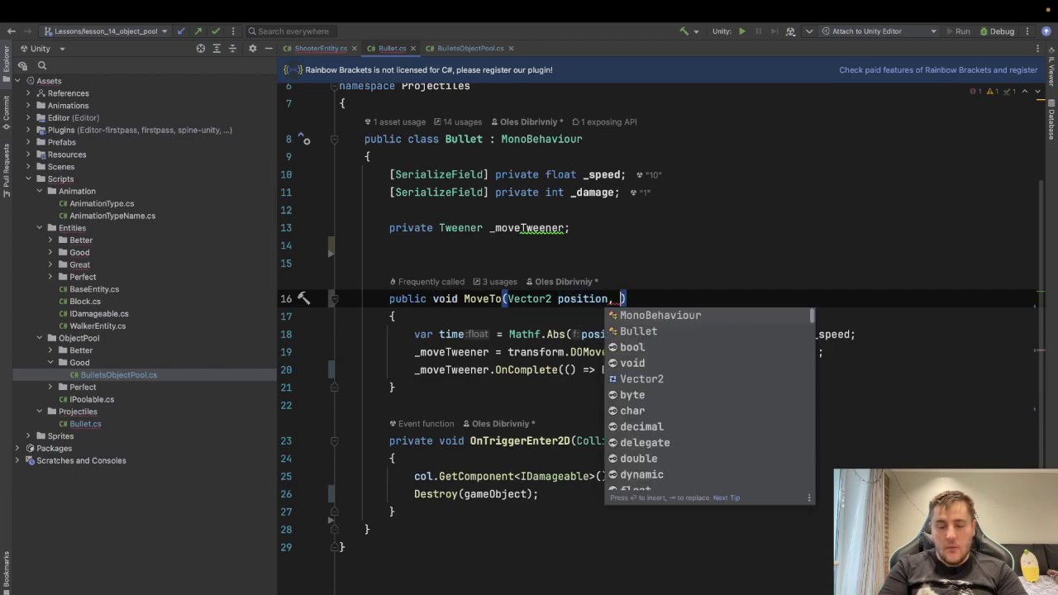
{"action": "type", "text": "Sh"}
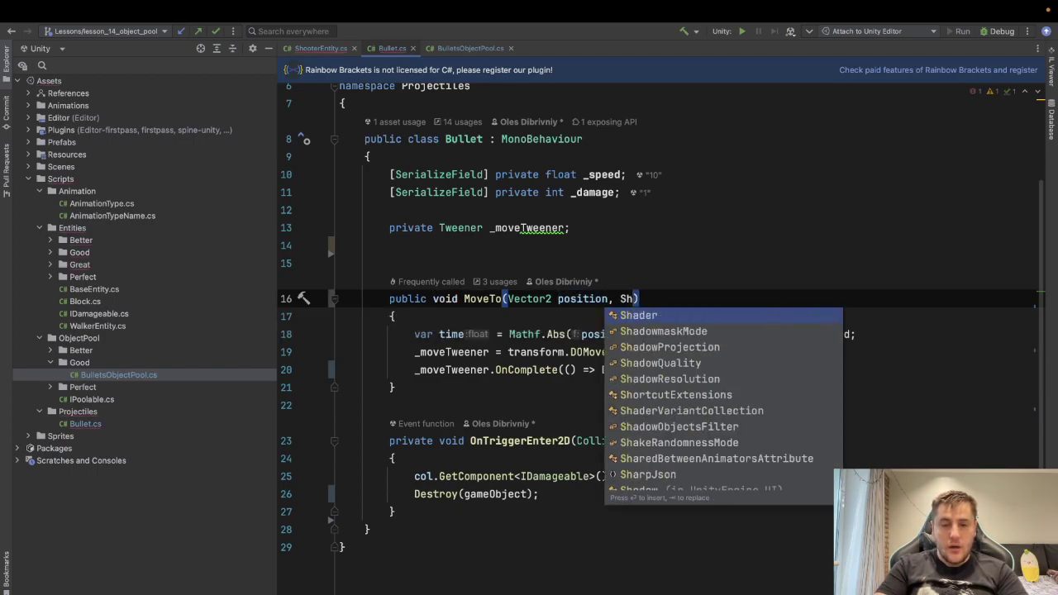
{"action": "type", "text": "oo"}
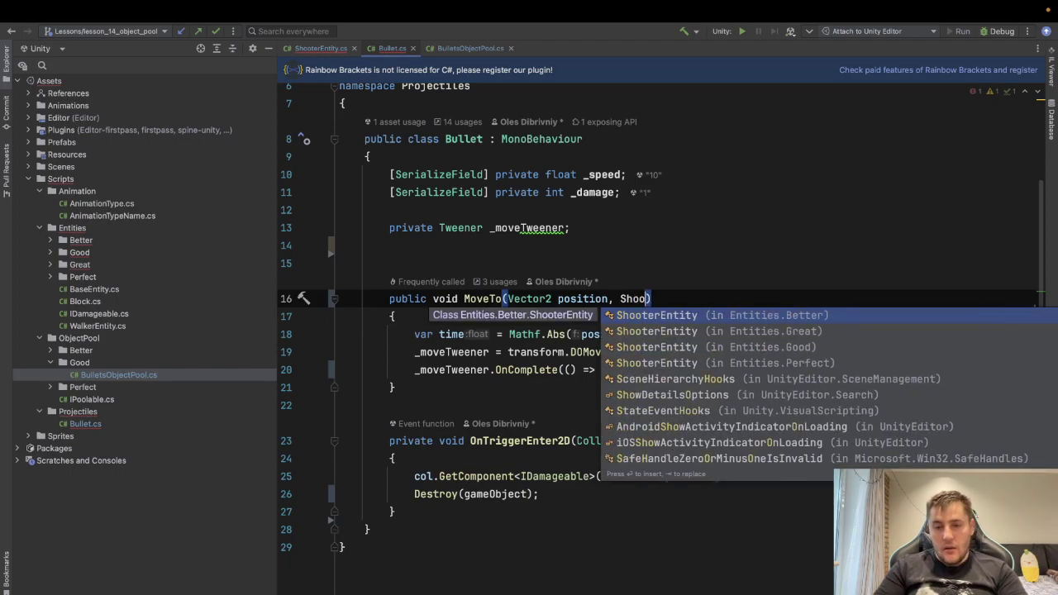
{"action": "key", "text": "Down"}
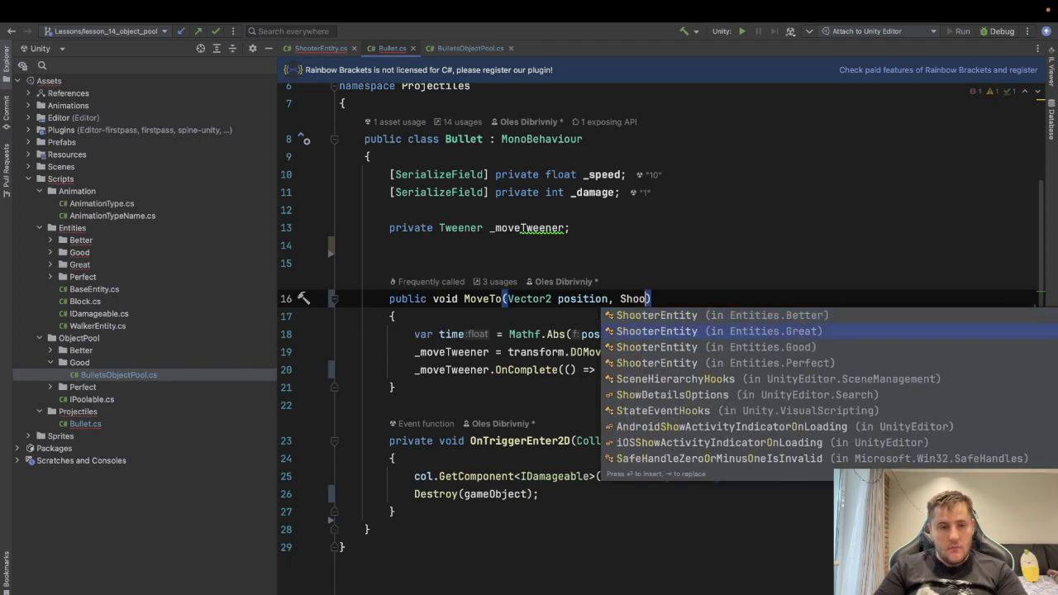
{"action": "key", "text": "Down"}
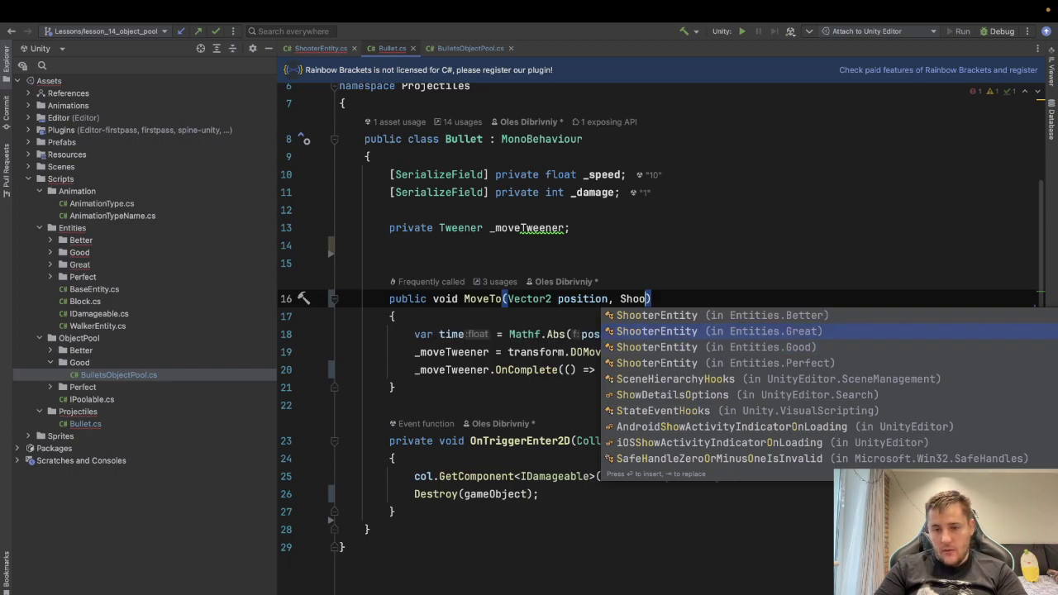
{"action": "key", "text": "Return"}
{"action": "type", "text": "sh"}
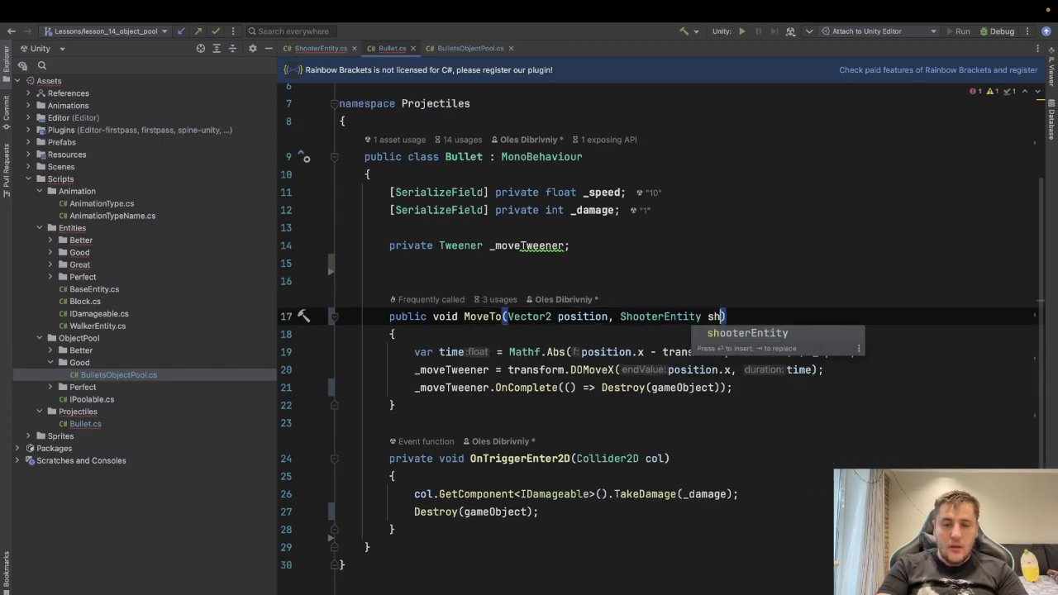
{"action": "key", "text": "Return"}
- Back in ShooterEntity.cs, begin a public void ReutrnBullet method below Shoot
{"action": "left_click", "coordinate": [328, 48]}
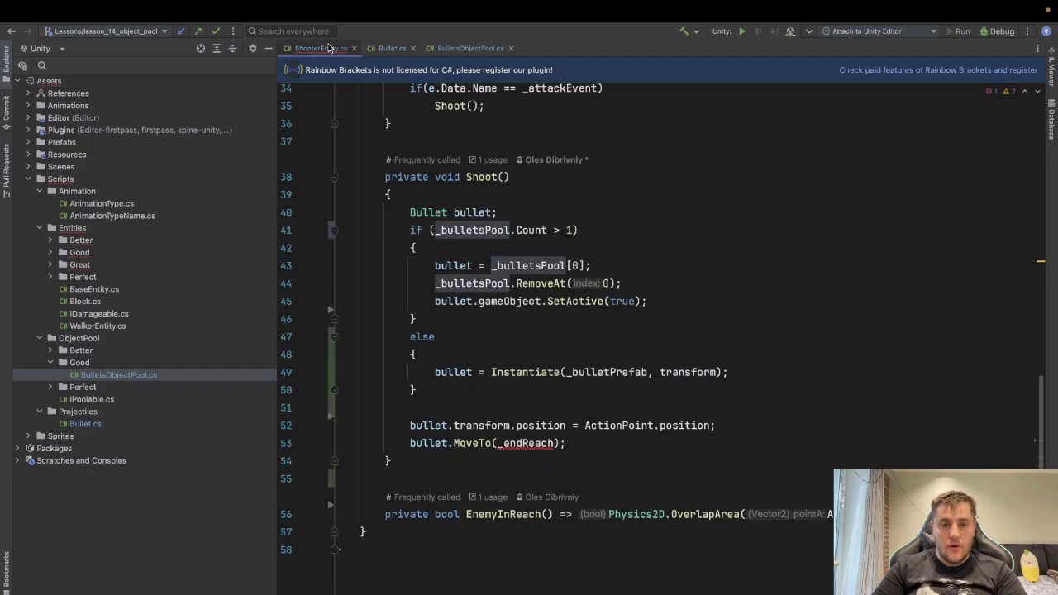
{"action": "left_click", "coordinate": [395, 460]}
{"action": "key", "text": "Return"}
{"action": "key", "text": "Return"}
{"action": "type", "text": "pub"}
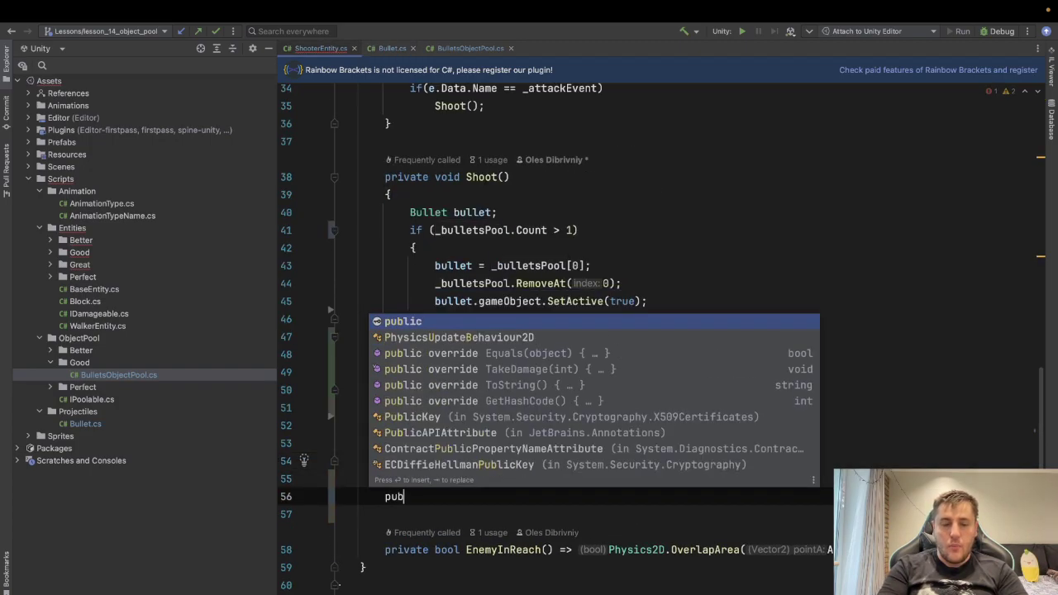
{"action": "type", "text": "lic void R"}
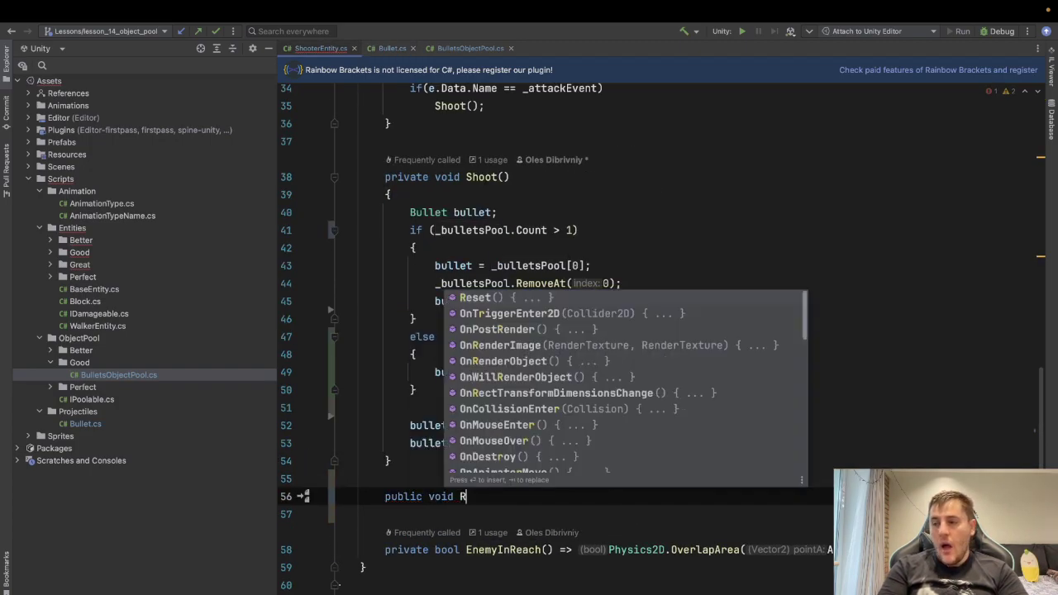
{"action": "type", "text": "eutrnBullet(b"}
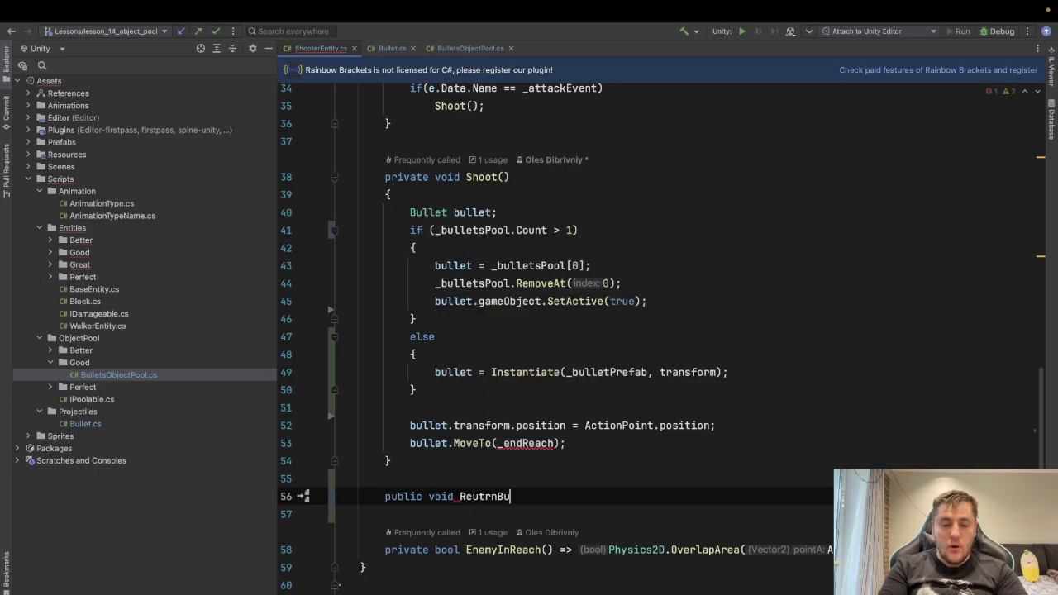
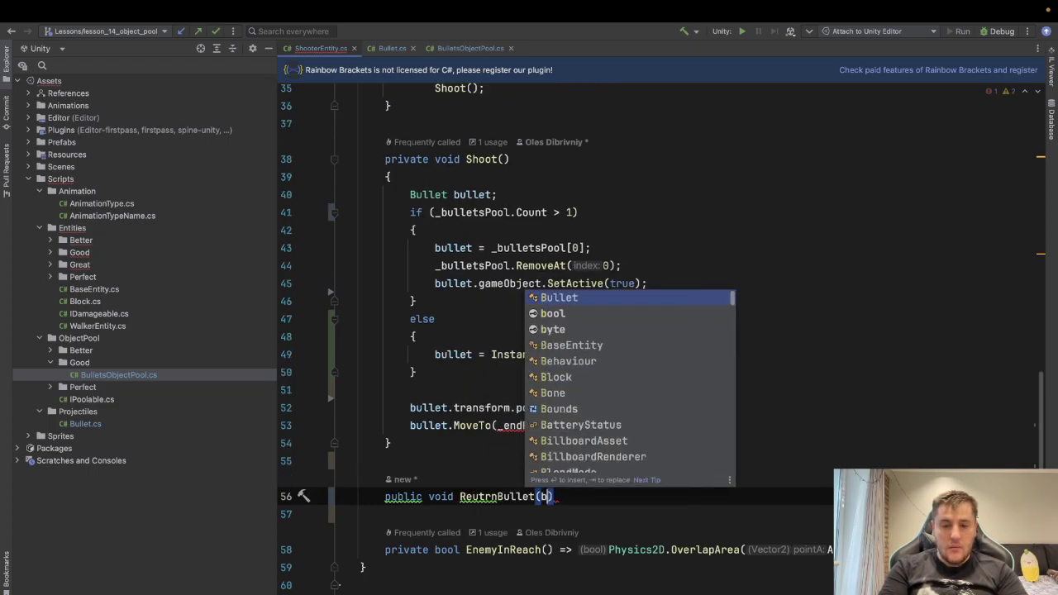
- Finish the public ReturnBullet(Bullet bullet) method with its name's typo fixed and an empty body
{"action": "key", "text": "Return"}
{"action": "type", "text": "b"}
{"action": "key", "text": "Return"}
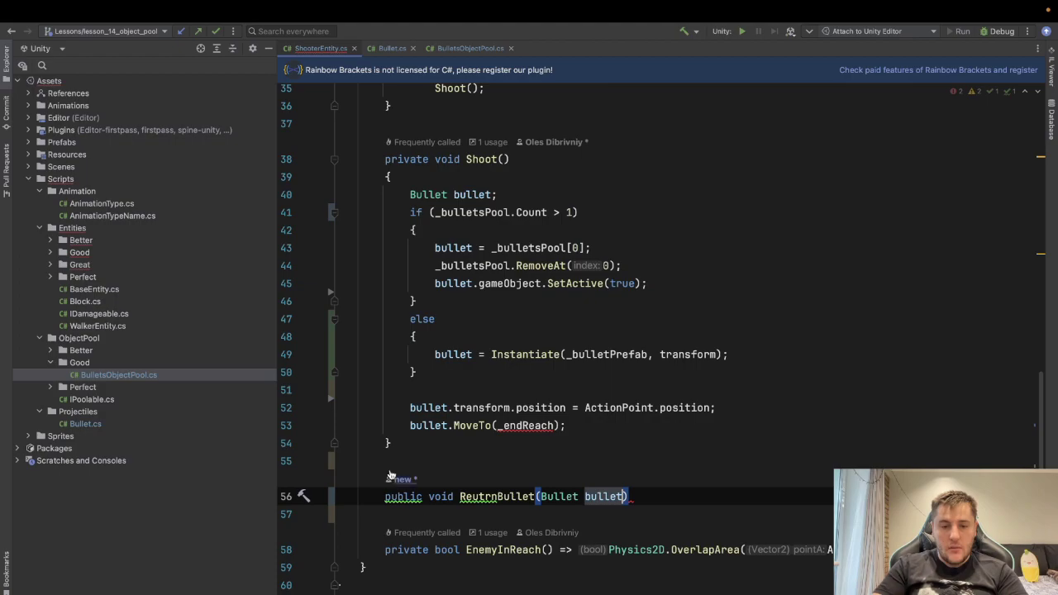
{"action": "left_click", "coordinate": [475, 496]}
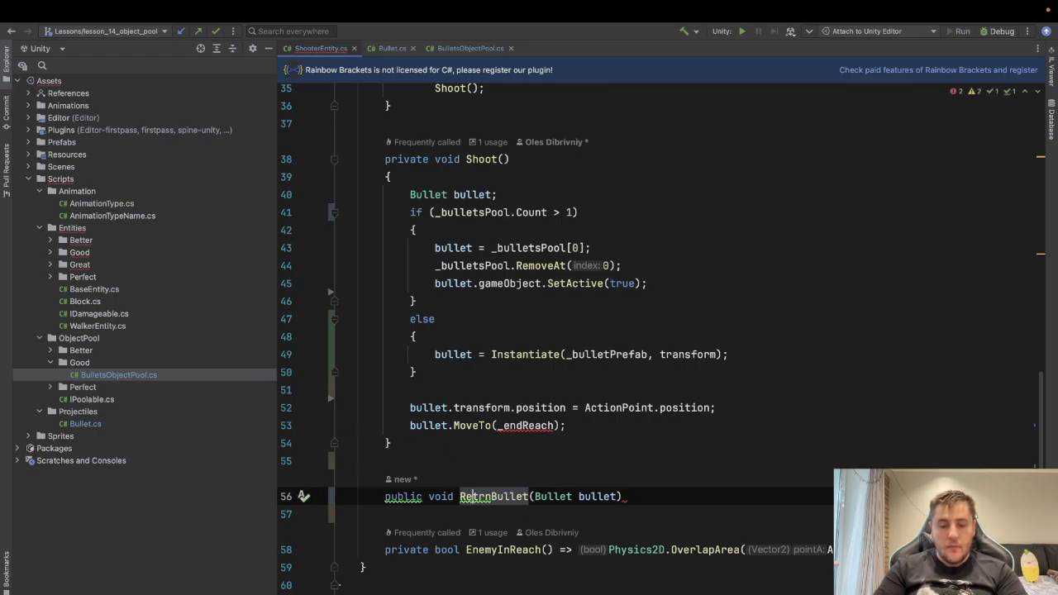
{"action": "key", "text": "Right"}
{"action": "type", "text": "u"}
{"action": "key", "text": "End"}
{"action": "key", "text": "Return"}
{"action": "type", "text": "{"}
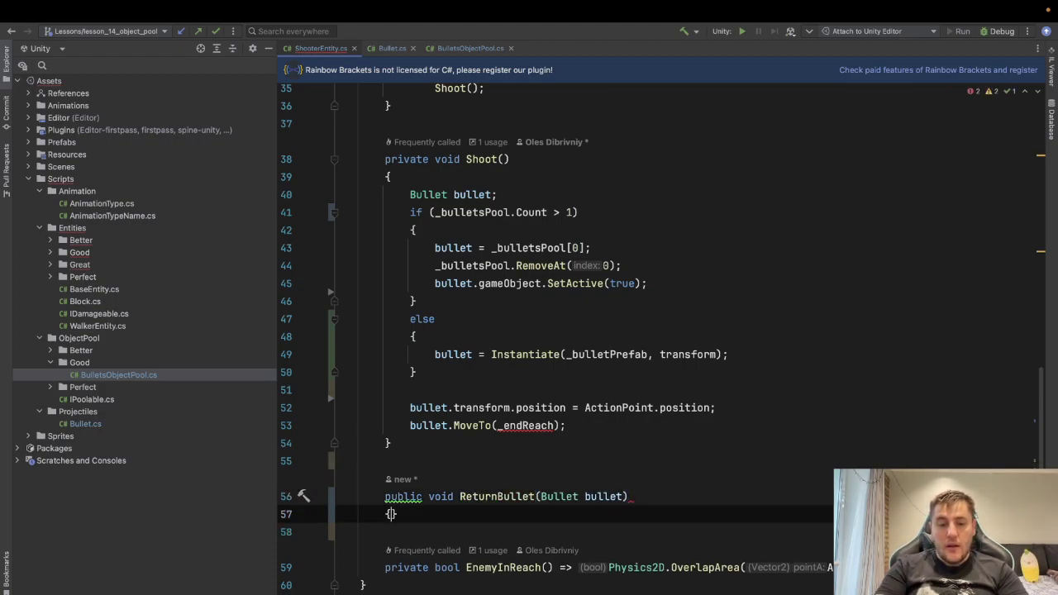
{"action": "key", "text": "Return"}
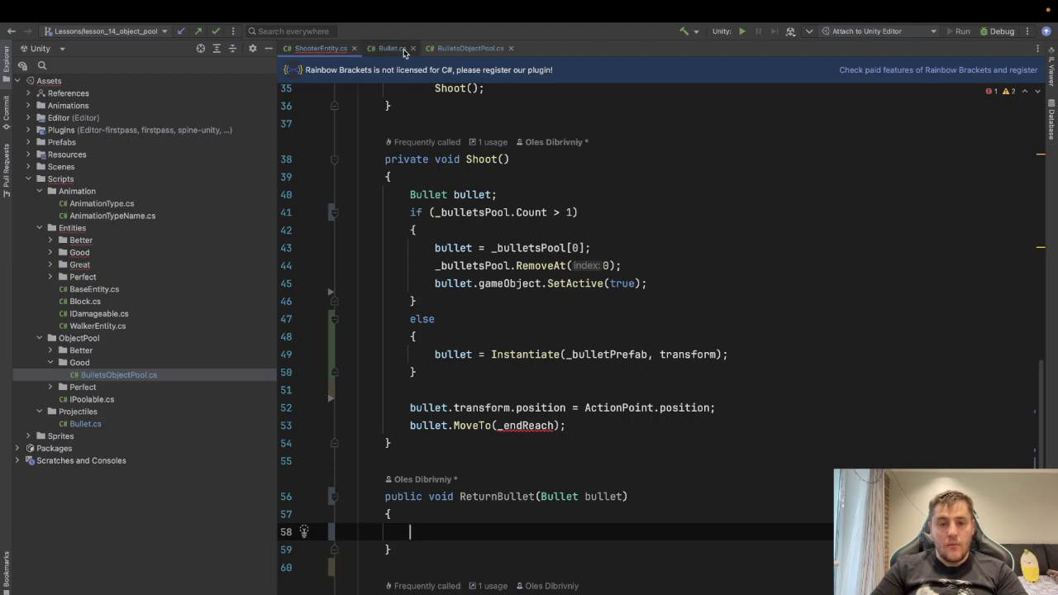
- Pass this as the second argument to bullet.MoveTo after _endReach
{"action": "left_click", "coordinate": [550, 424]}
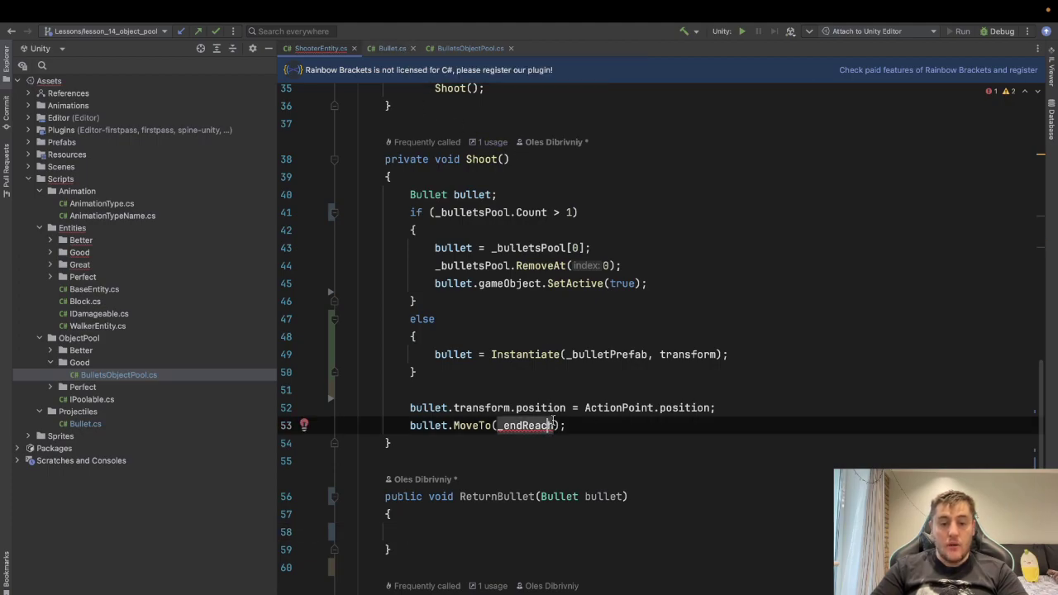
{"action": "type", "text": ", "}
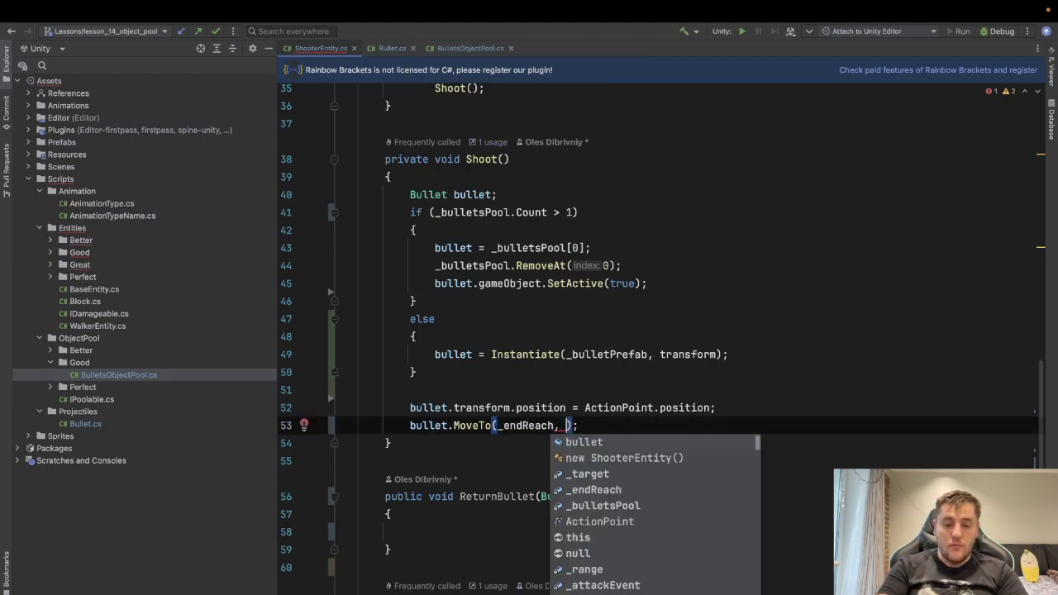
{"action": "type", "text": "this"}
{"action": "key", "text": "Escape"}
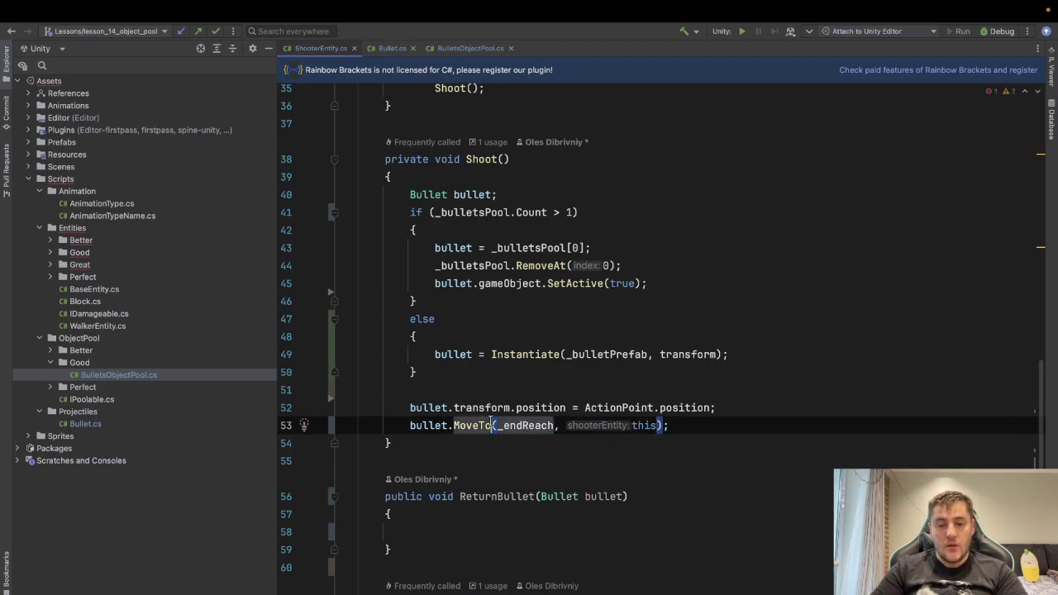
- In Bullet.cs, replace Destroy(gameObject) in OnComplete with shooterEntity.ReturnBullet(this)
{"action": "key", "text": "ctrl+b"}
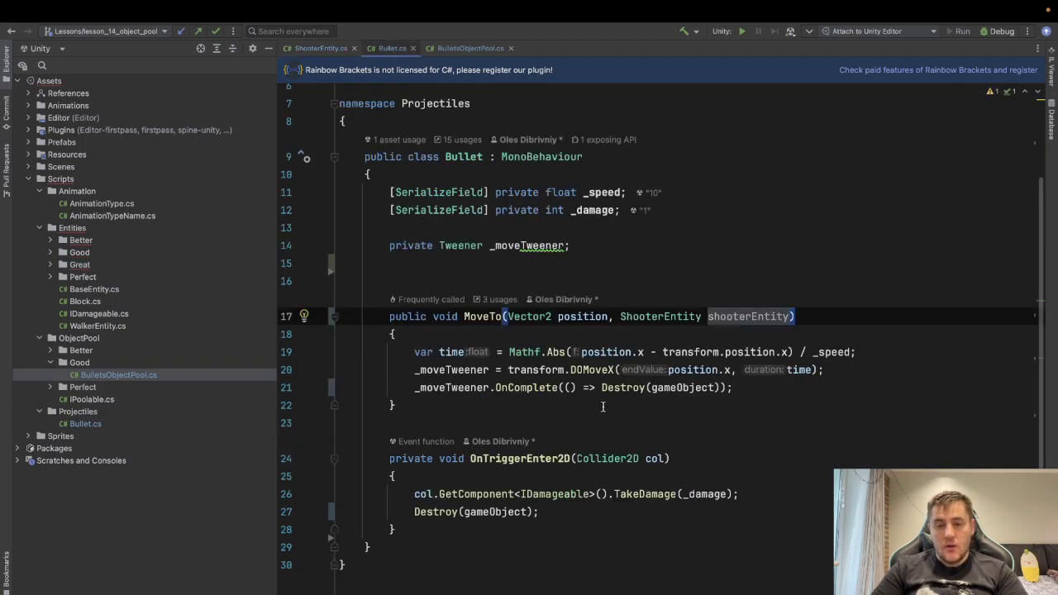
{"action": "left_click_drag", "start_coordinate": [602, 387], "coordinate": [723, 387]}
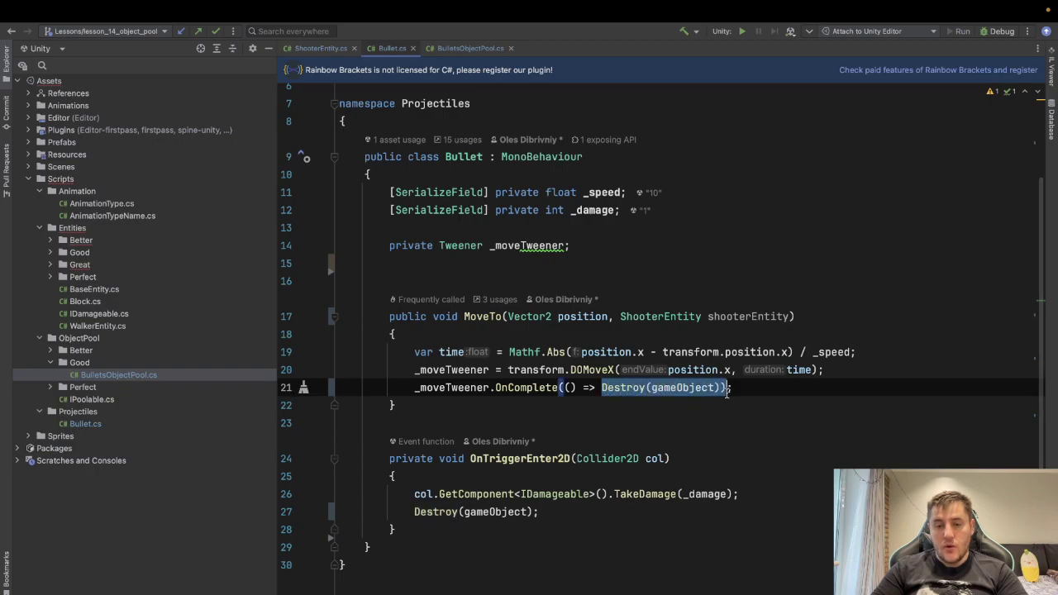
{"action": "type", "text": "sh"}
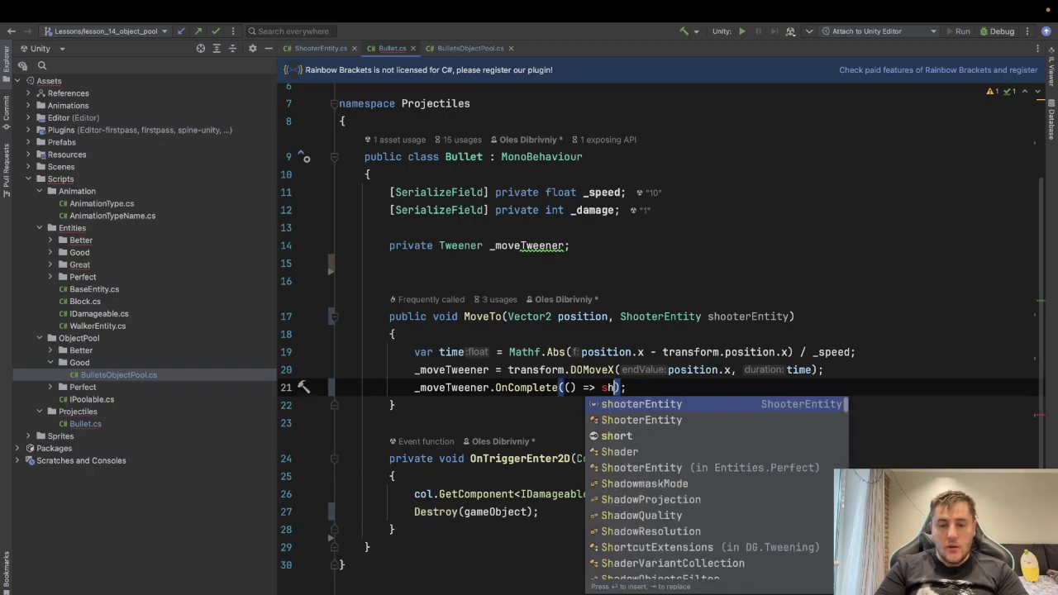
{"action": "key", "text": "Return"}
{"action": "type", "text": ".R"}
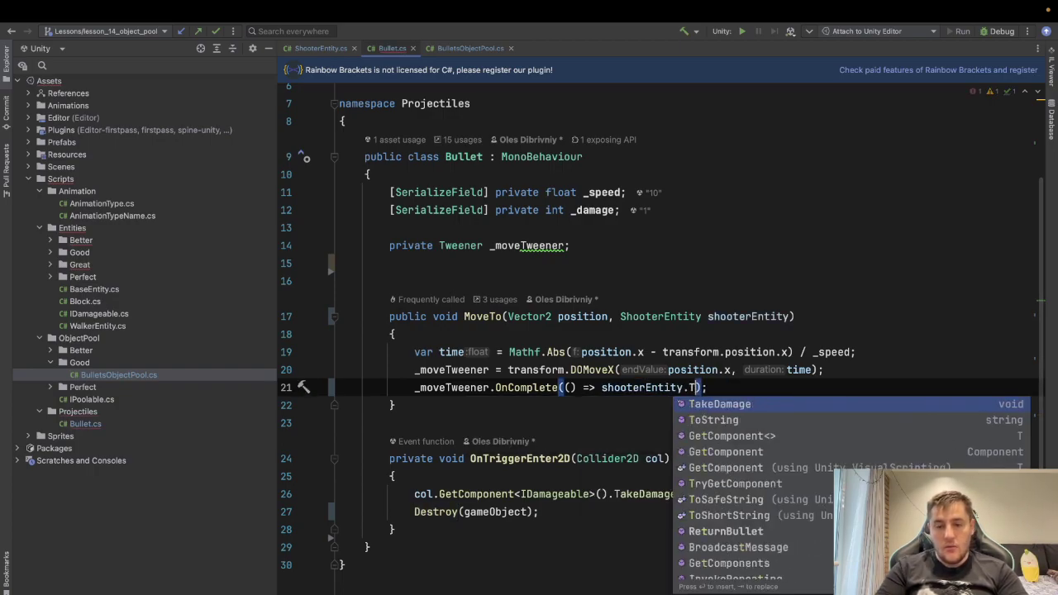
{"action": "type", "text": "e"}
{"action": "key", "text": "Return"}
{"action": "type", "text": "this"}
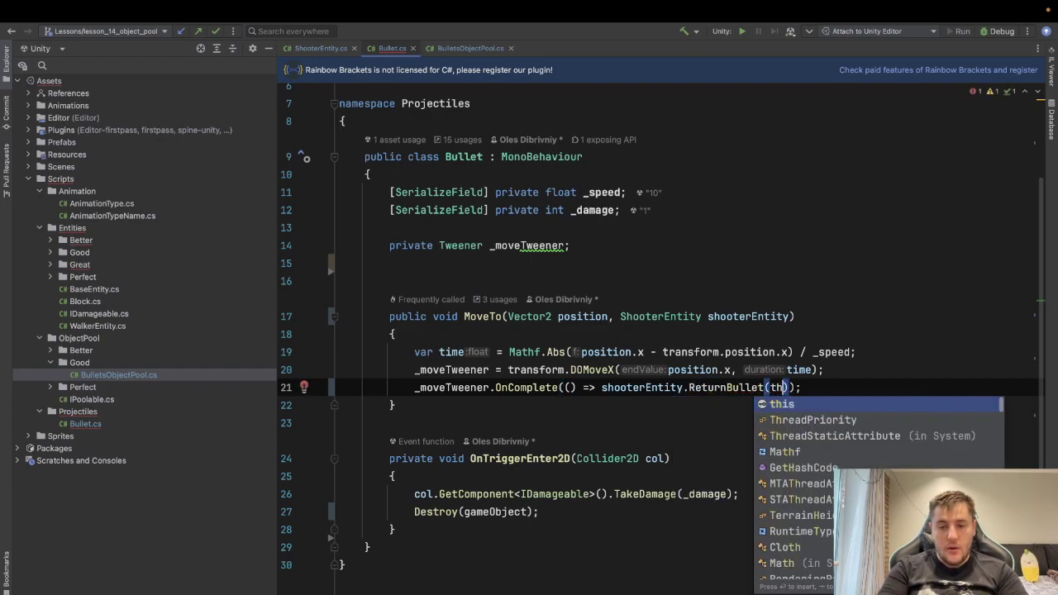
{"action": "key", "text": "Escape"}
- Delete the stray empty line 15 in Bullet.cs
{"action": "key", "text": "ctrl+Left"}
{"action": "key", "text": "ctrl+Left"}
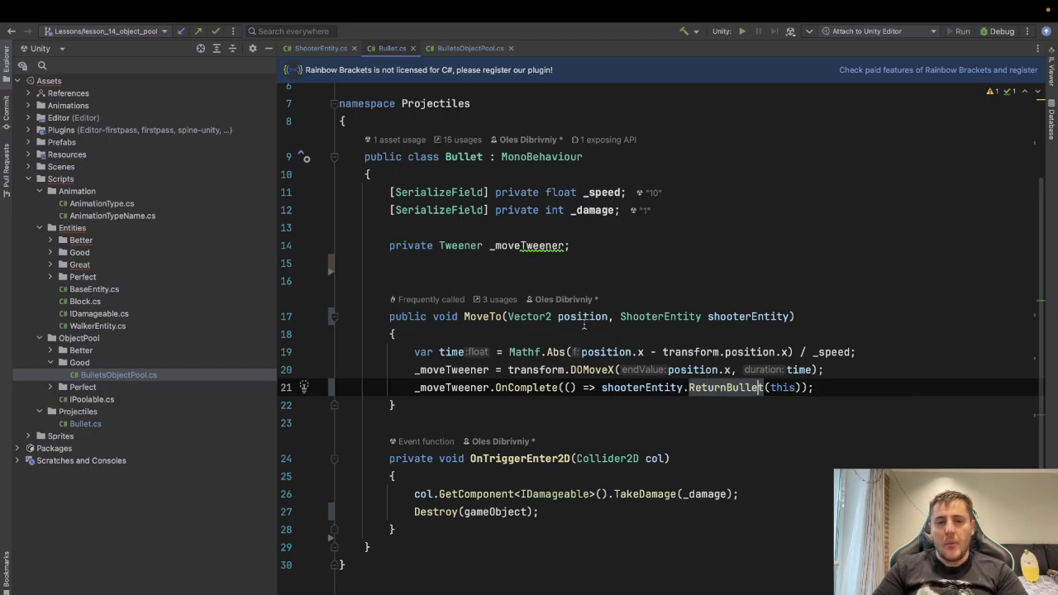
{"action": "left_click", "coordinate": [499, 265]}
{"action": "key", "text": "BackSpace"}
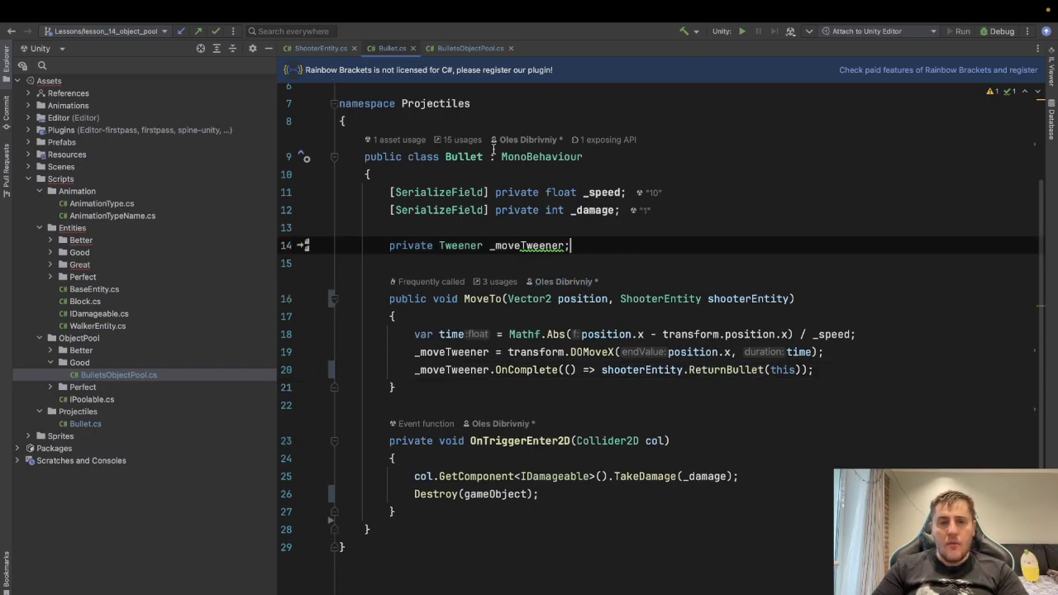
- Compare ShooterEntity.cs with Bullet.cs, selecting MoveTo's ShooterEntity shooterEntity parameter
{"action": "left_click", "coordinate": [321, 49]}
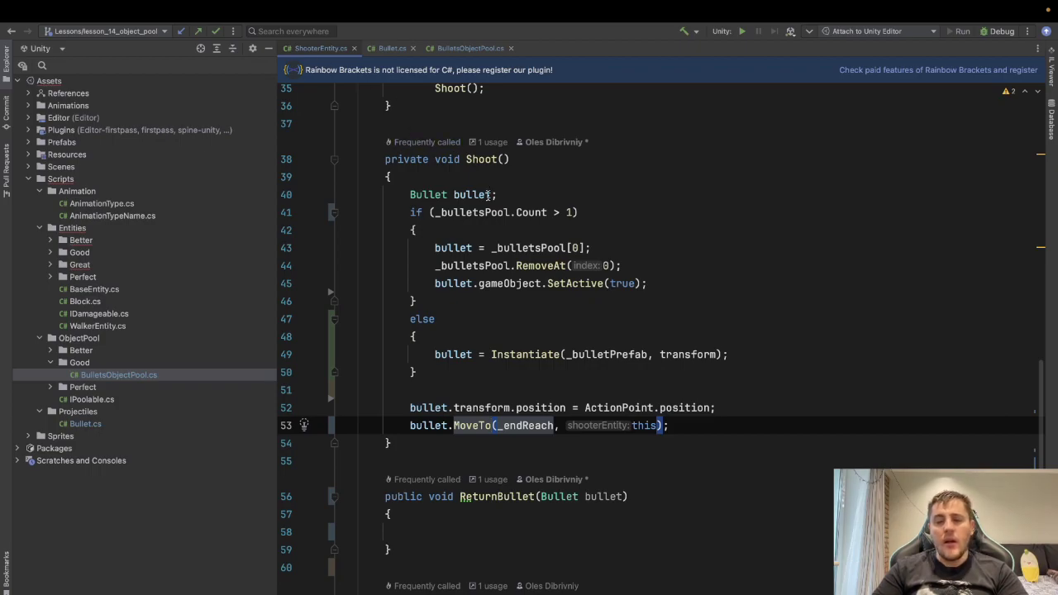
{"action": "mouse_move", "coordinate": [476, 203]}
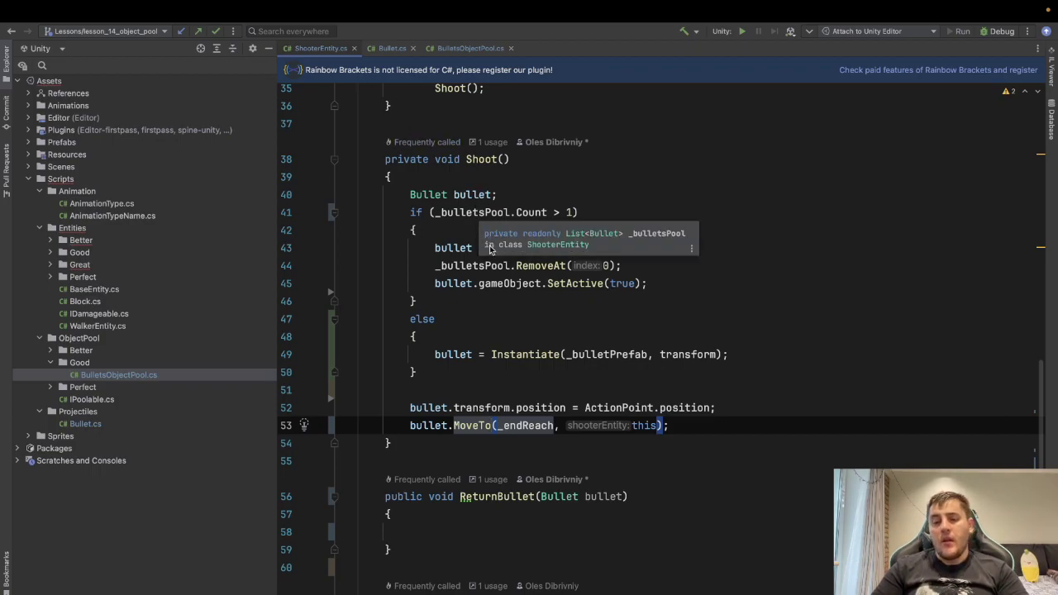
{"action": "left_click", "coordinate": [389, 48]}
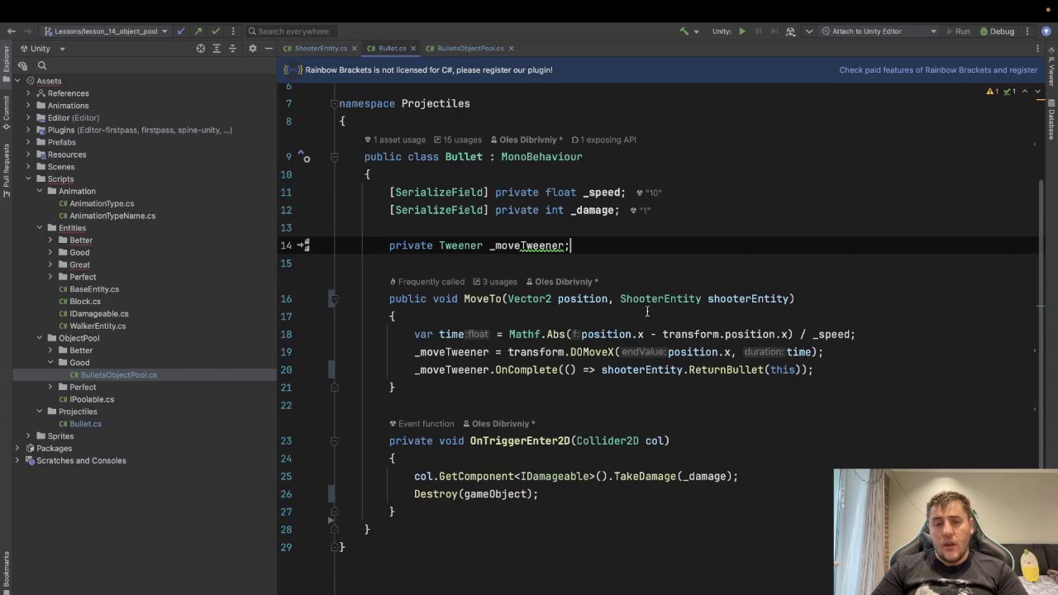
{"action": "left_click_drag", "start_coordinate": [617, 298], "coordinate": [791, 298]}
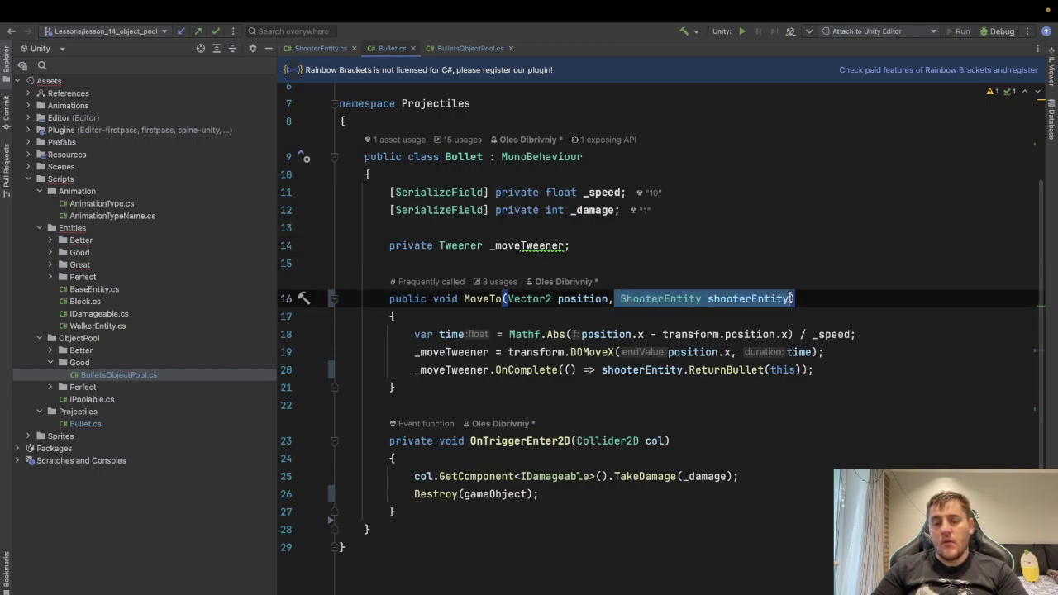
{"action": "left_click", "coordinate": [791, 299]}
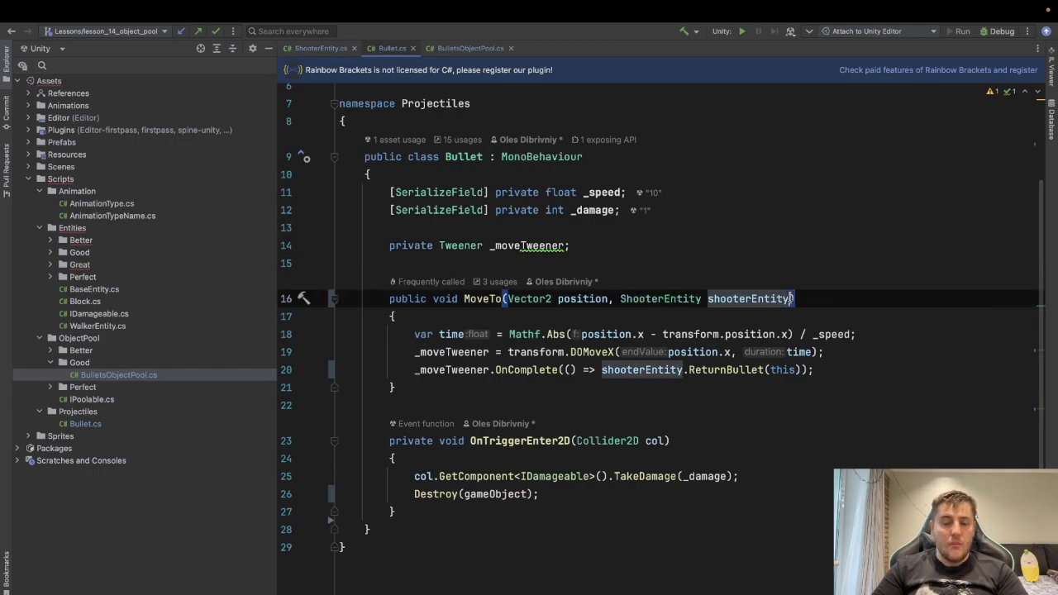
{"action": "mouse_move", "coordinate": [620, 299]}
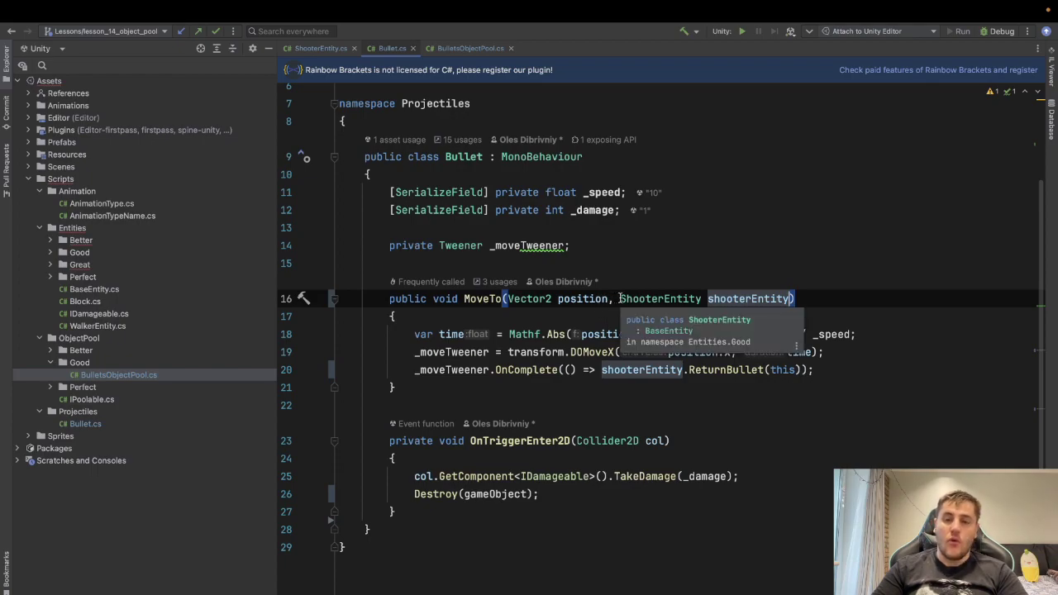
{"action": "left_click_drag", "start_coordinate": [620, 298], "coordinate": [789, 302]}
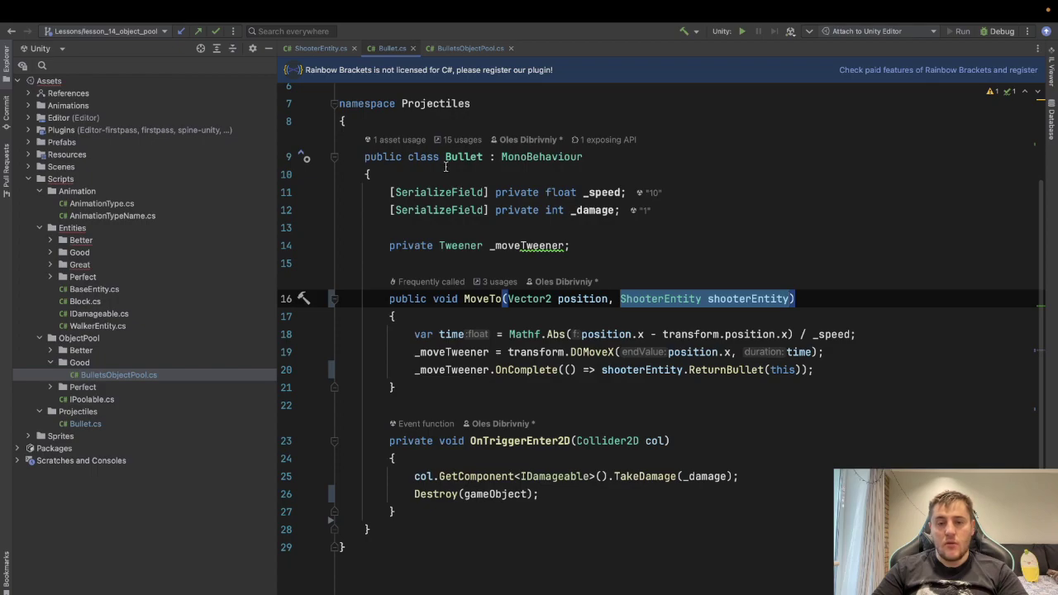
- Read Unity's CS7036 missing-argument errors, then return to ShooterEntity's Shoot method
{"action": "left_click", "coordinate": [314, 48]}
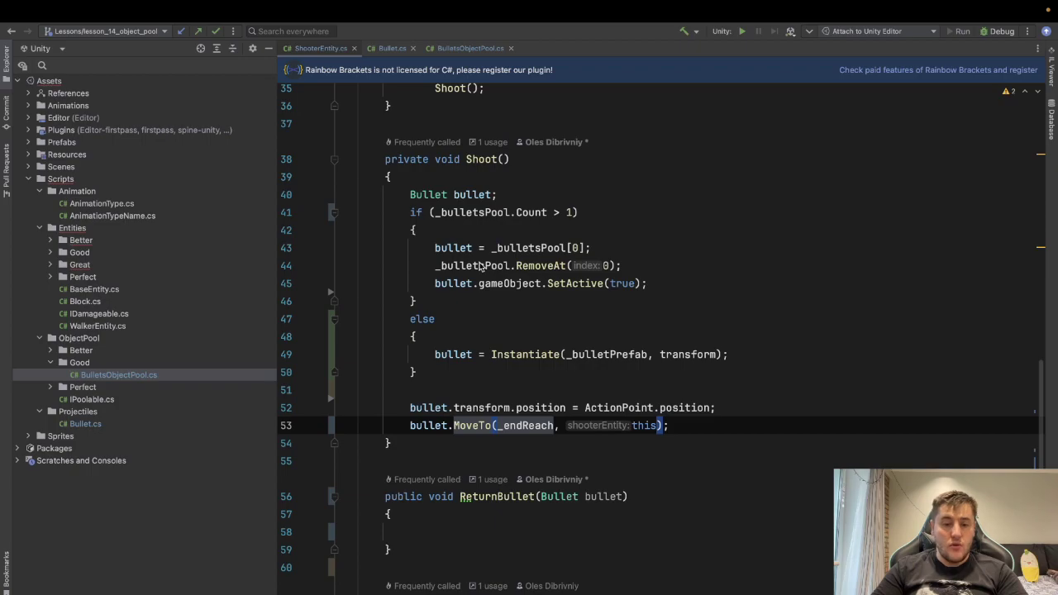
{"action": "left_click", "coordinate": [476, 158]}
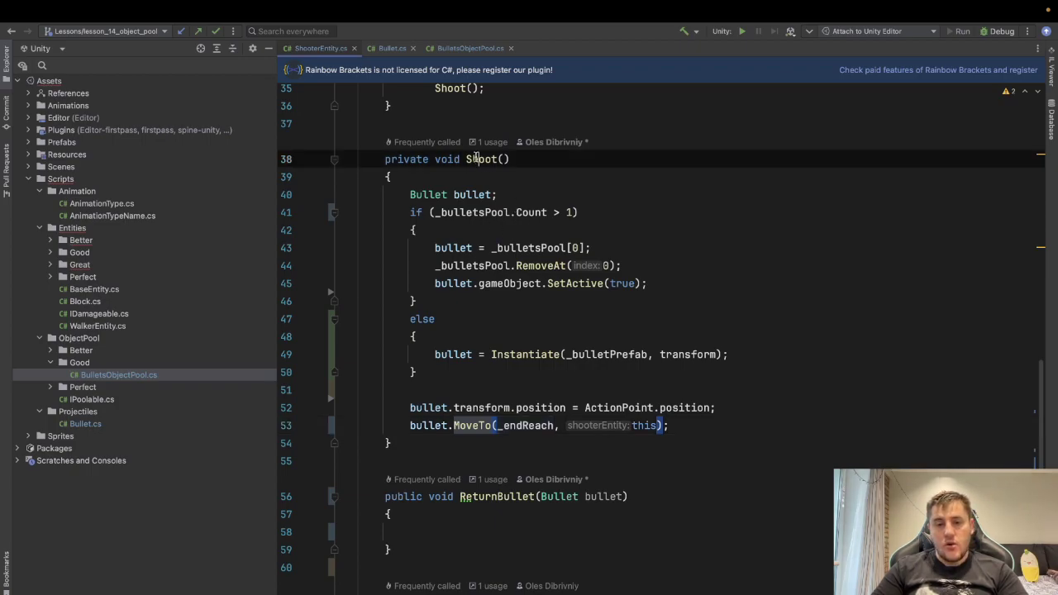
{"action": "key", "text": "ctrl+Up"}
{"action": "left_click", "coordinate": [488, 58]}
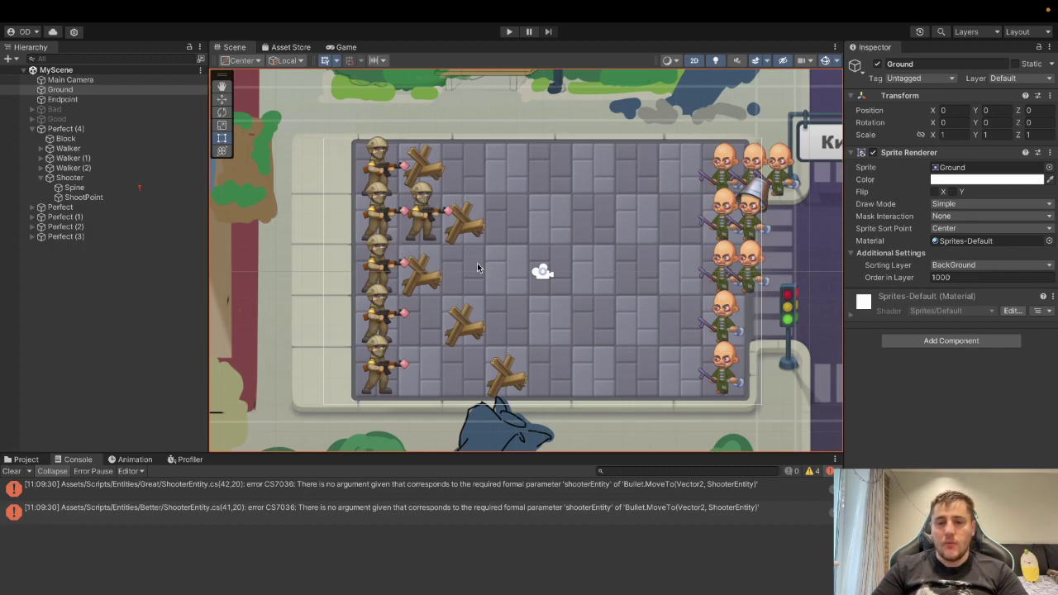
{"action": "key", "text": "ctrl+Right"}
{"action": "key", "text": "ctrl+Right"}
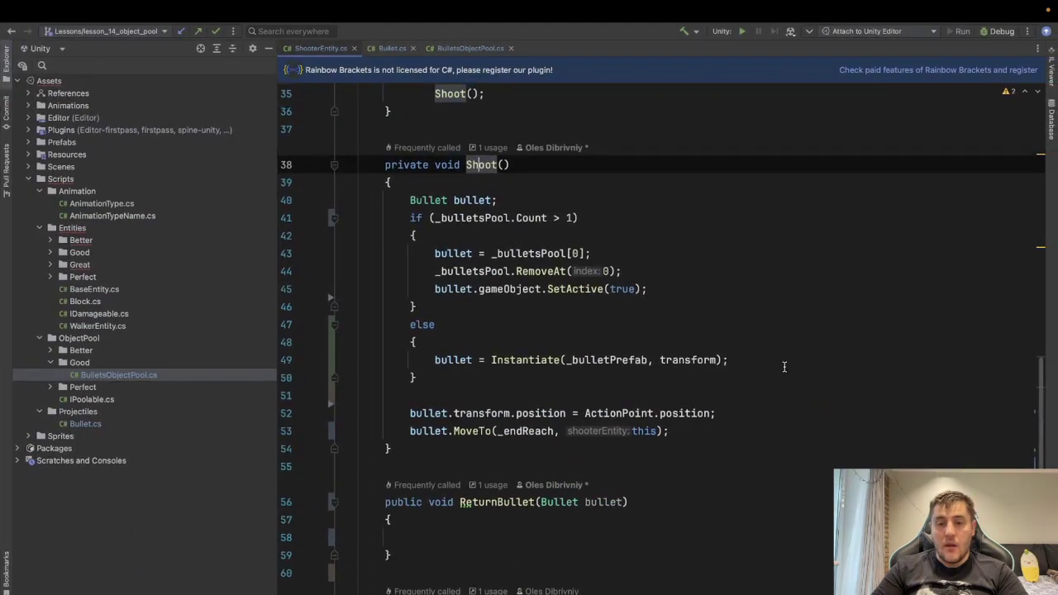
- Back in Bullet.cs, select the shooterEntity.ReturnBullet(this) call in MoveTo's callback
{"action": "left_click", "coordinate": [461, 48]}
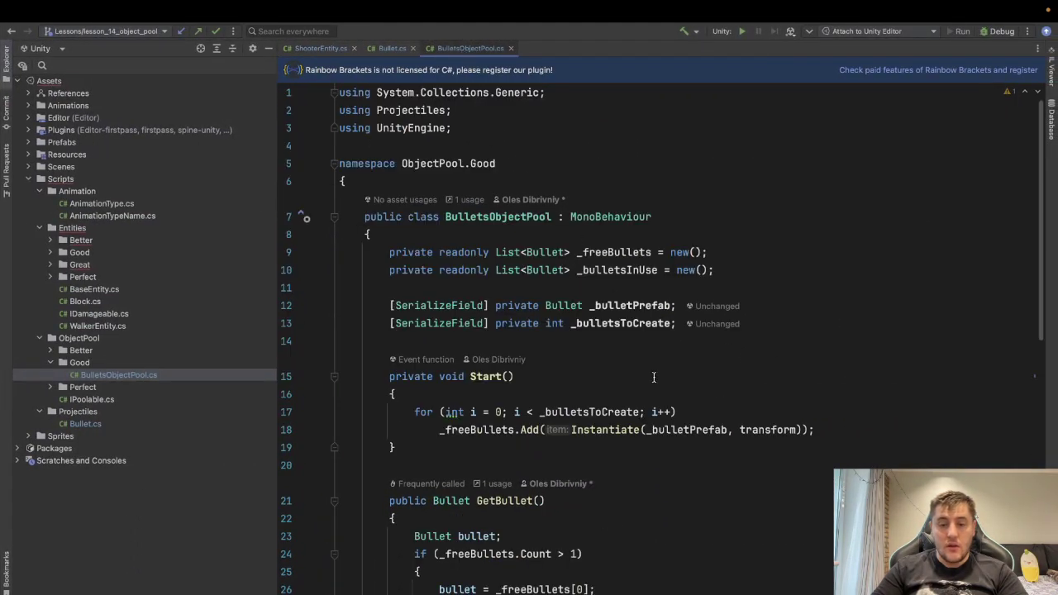
{"action": "left_click", "coordinate": [392, 48]}
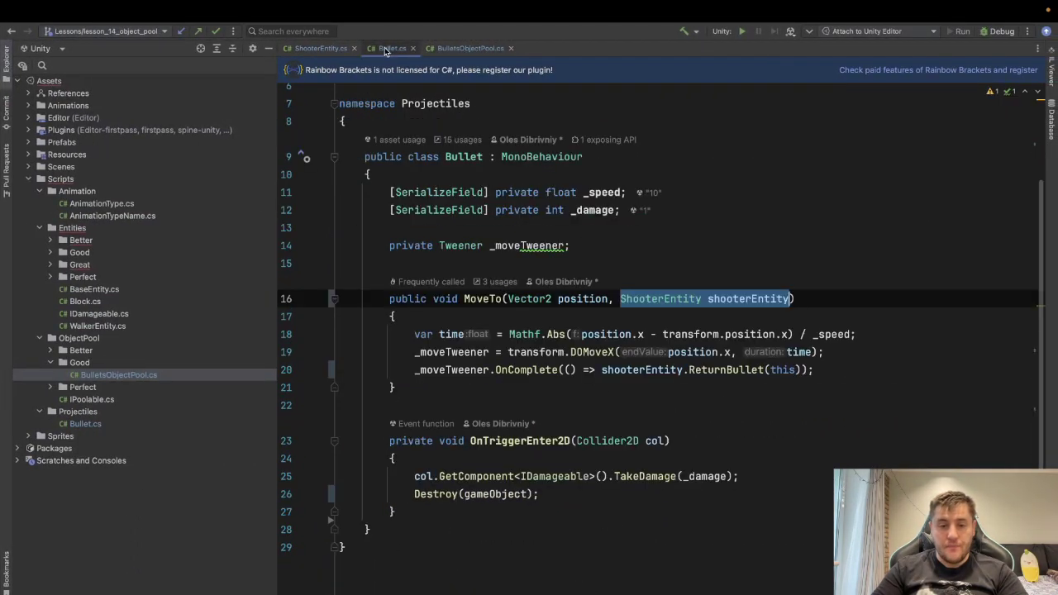
{"action": "left_click", "coordinate": [738, 295]}
{"action": "left_click", "coordinate": [660, 298]}
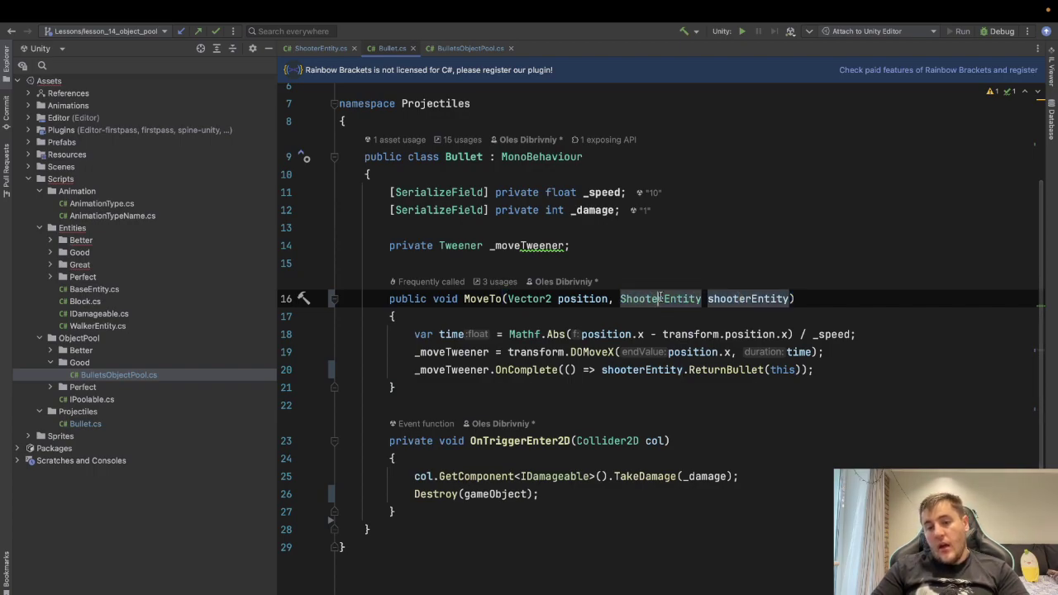
{"action": "scroll", "coordinate": [660, 297], "scroll_direction": "up", "scroll_amount": 1}
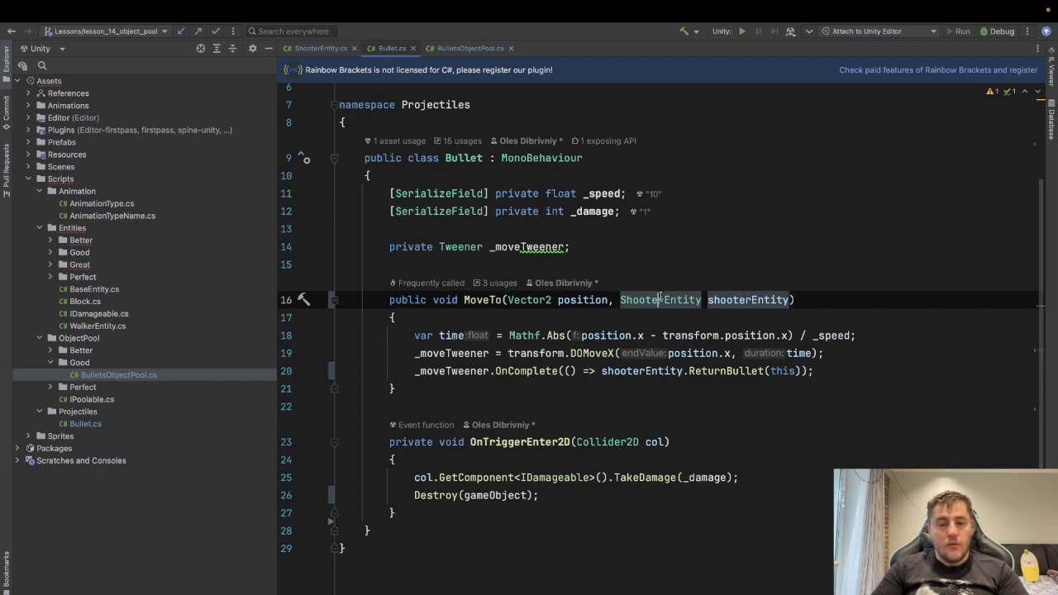
{"action": "mouse_move", "coordinate": [659, 298]}
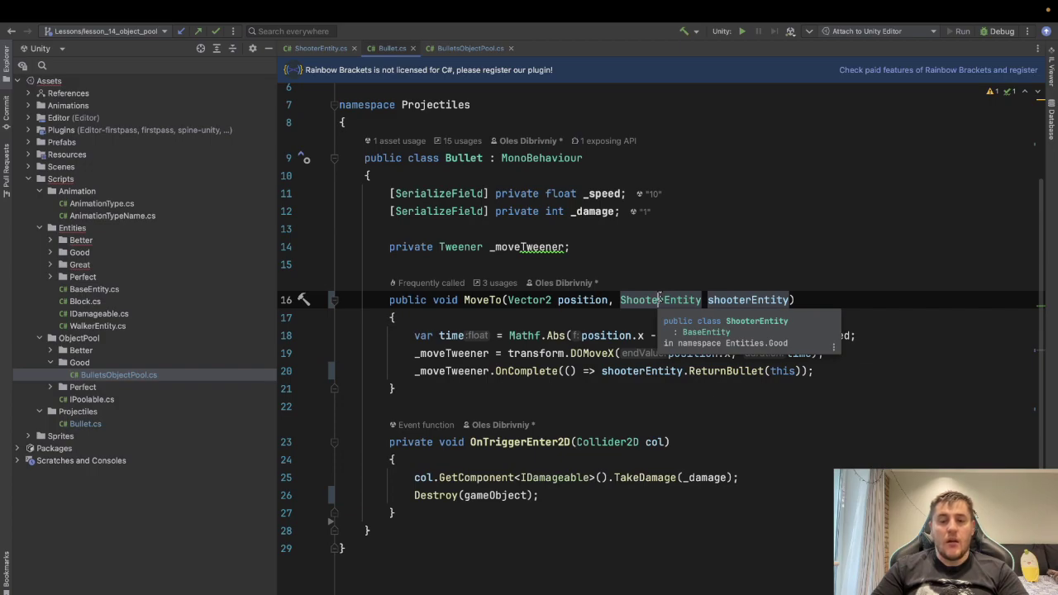
{"action": "left_click_drag", "start_coordinate": [603, 371], "coordinate": [800, 370]}
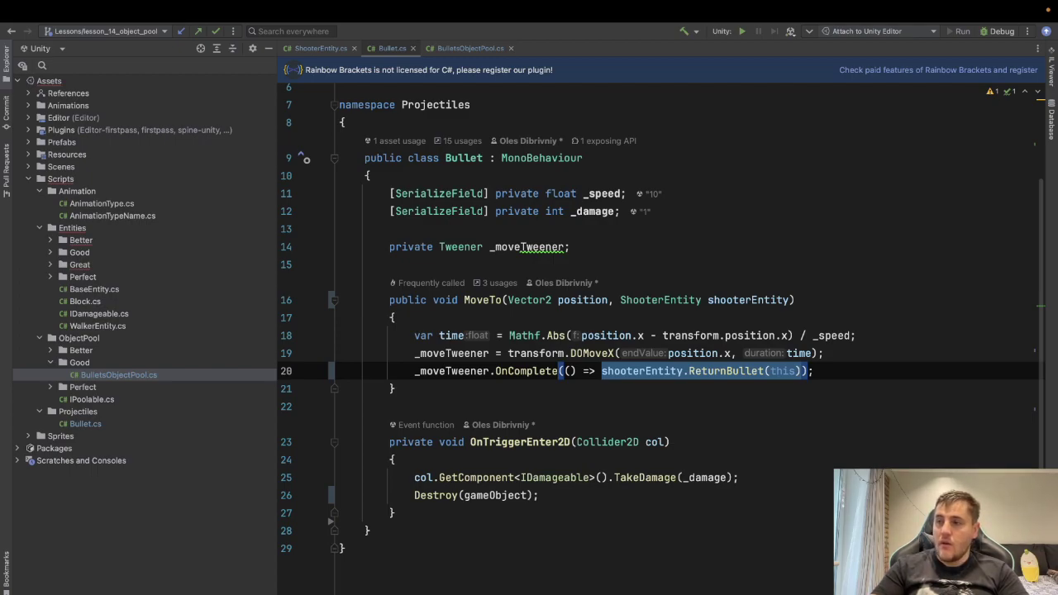
- Declare public event Action<Bullet> ReturnRequested below the _moveTweener field
{"action": "left_click", "coordinate": [603, 246]}
{"action": "key", "text": "Return"}
{"action": "key", "text": "Return"}
{"action": "type", "text": "p"}
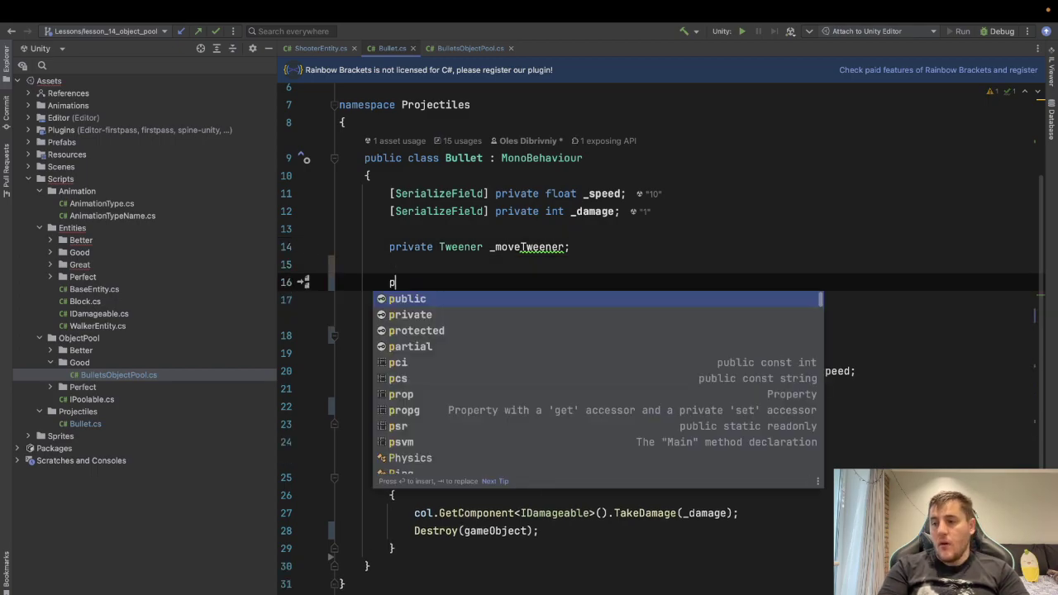
{"action": "type", "text": "ubli"}
{"action": "key", "text": "Escape"}
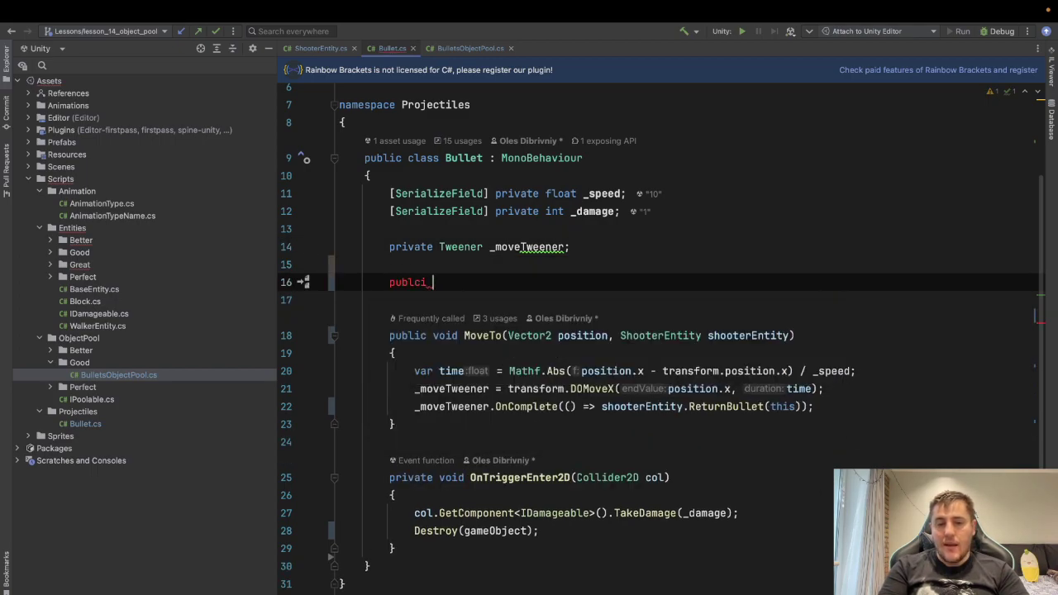
{"action": "key", "text": "BackSpace"}
{"action": "type", "text": "ic "}
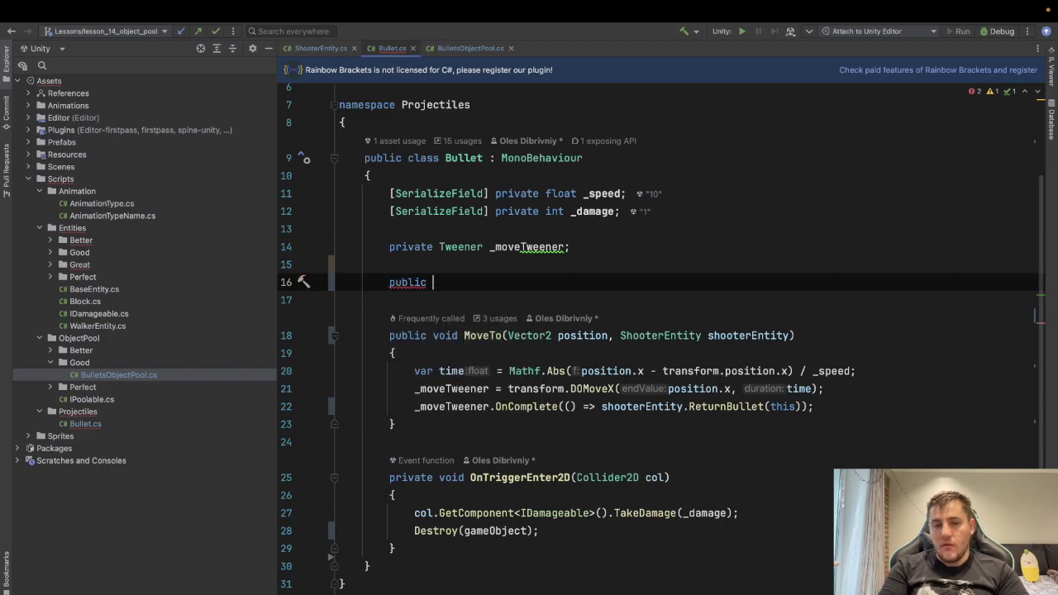
{"action": "type", "text": "event"}
{"action": "type", "text": "A"}
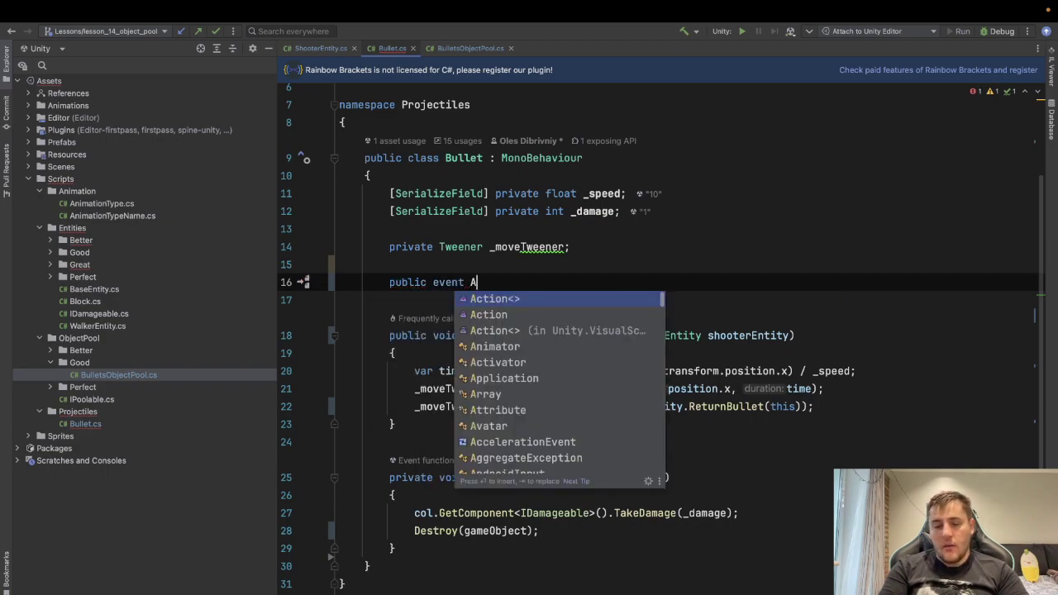
{"action": "type", "text": "cti"}
{"action": "key", "text": "Down"}
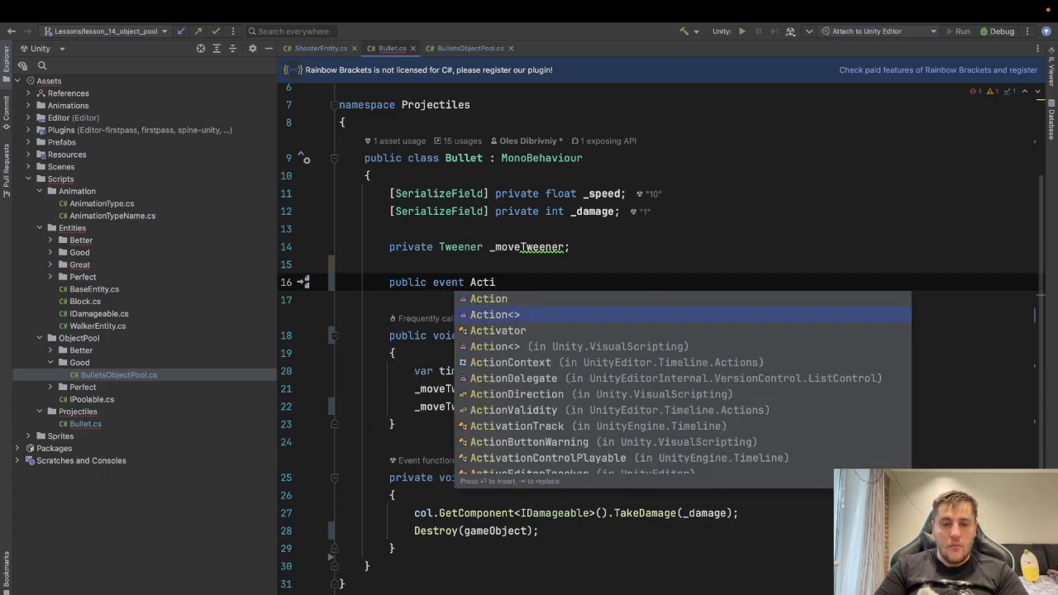
{"action": "key", "text": "Return"}
{"action": "type", "text": "Bu>"}
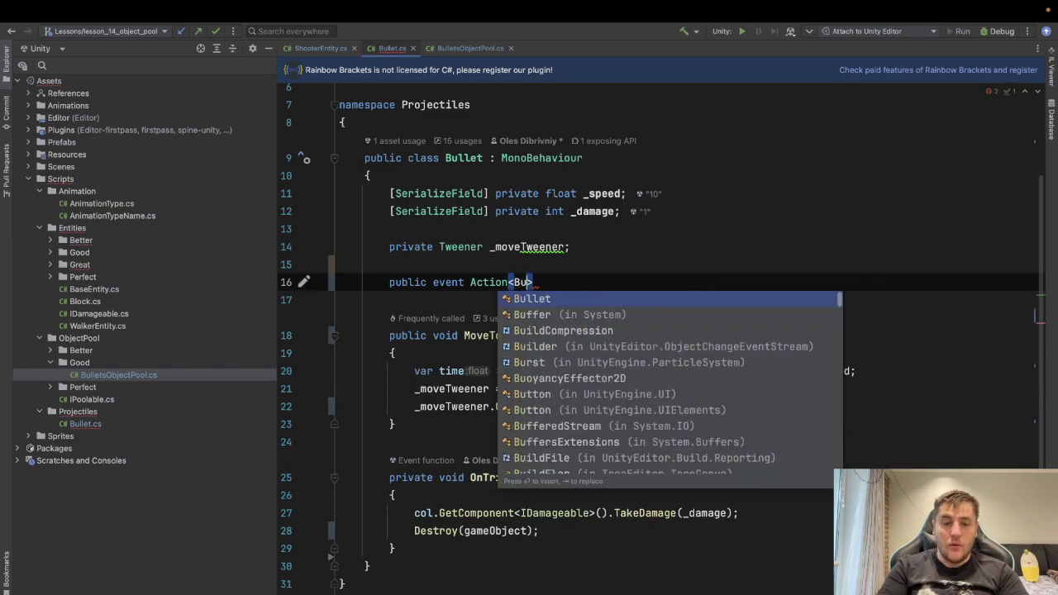
{"action": "key", "text": "Return"}
{"action": "type", "text": "> "}
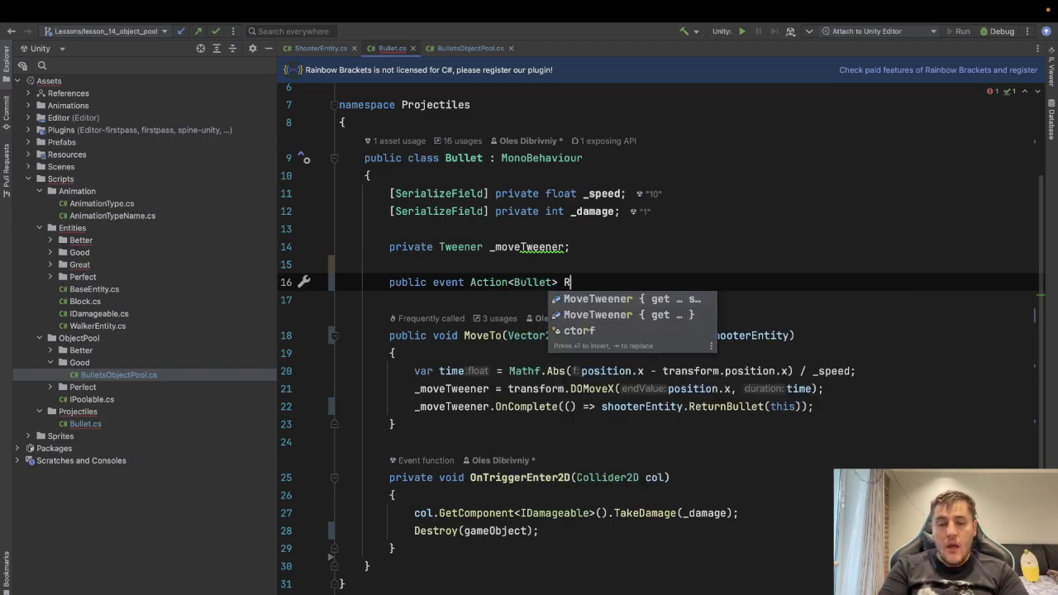
{"action": "type", "text": "ReturnReque"}
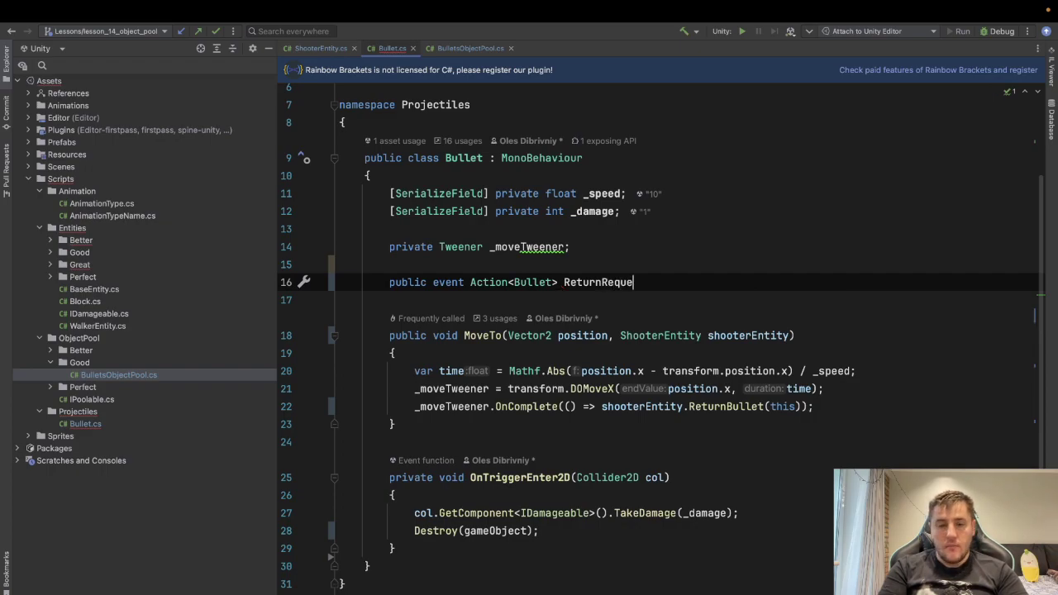
{"action": "type", "text": "sted;"}
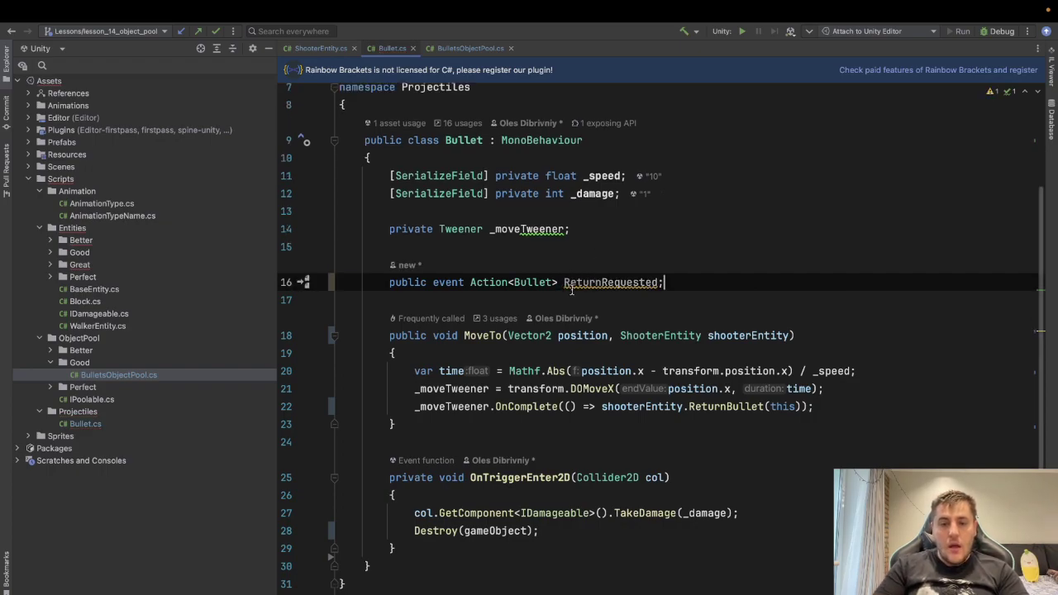
- Remove MoveTo's ShooterEntity parameter and the shooterEntity.ReturnBullet(this) call from OnComplete
{"action": "left_click", "coordinate": [559, 281]}
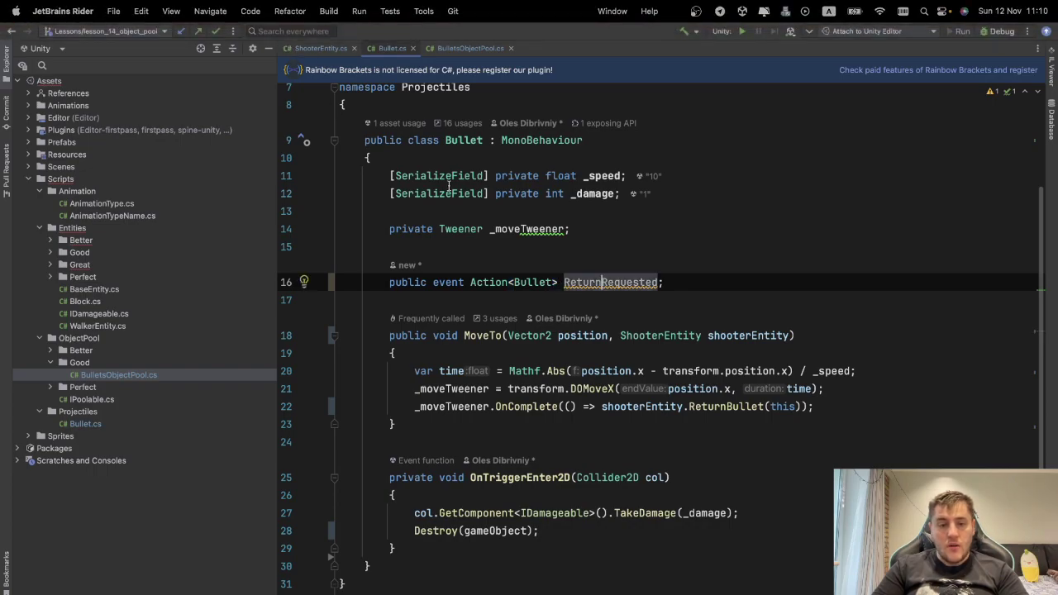
{"action": "left_click", "coordinate": [615, 335]}
{"action": "left_click_drag", "start_coordinate": [615, 335], "coordinate": [793, 334]}
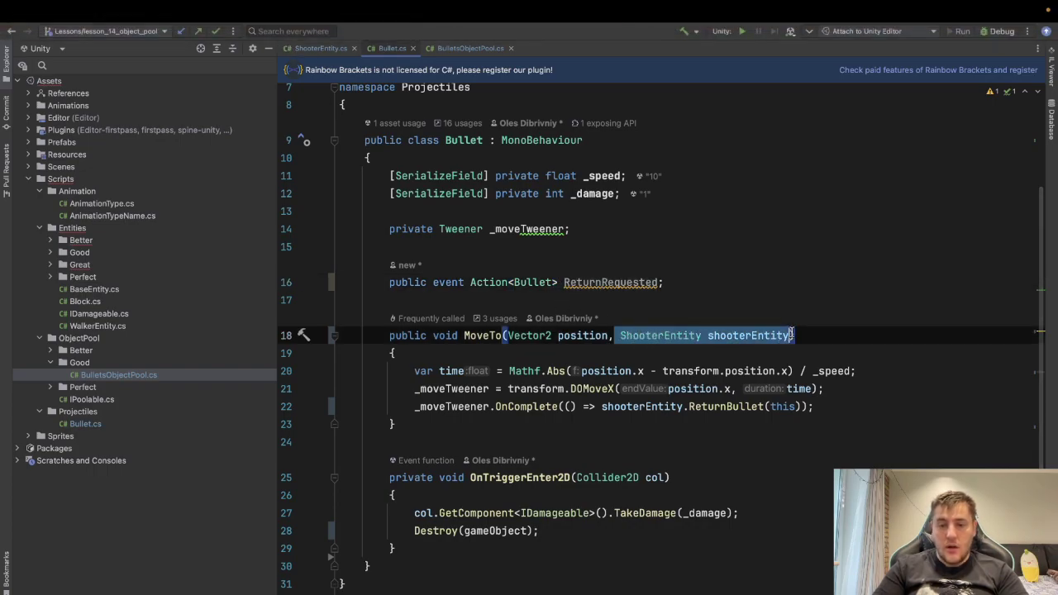
{"action": "key", "text": "BackSpace"}
{"action": "key", "text": "BackSpace"}
{"action": "mouse_move", "coordinate": [601, 406]}
{"action": "left_mouse_down"}
{"action": "mouse_move", "coordinate": [798, 407]}
{"action": "mouse_move", "coordinate": [602, 407]}
{"action": "left_mouse_up"}
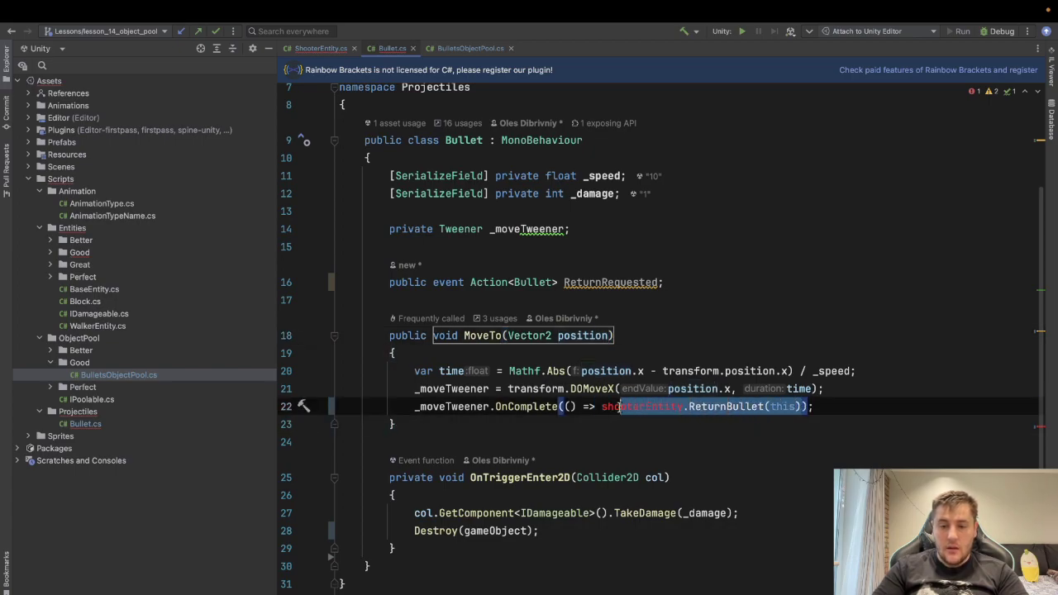
{"action": "key", "text": "BackSpace"}
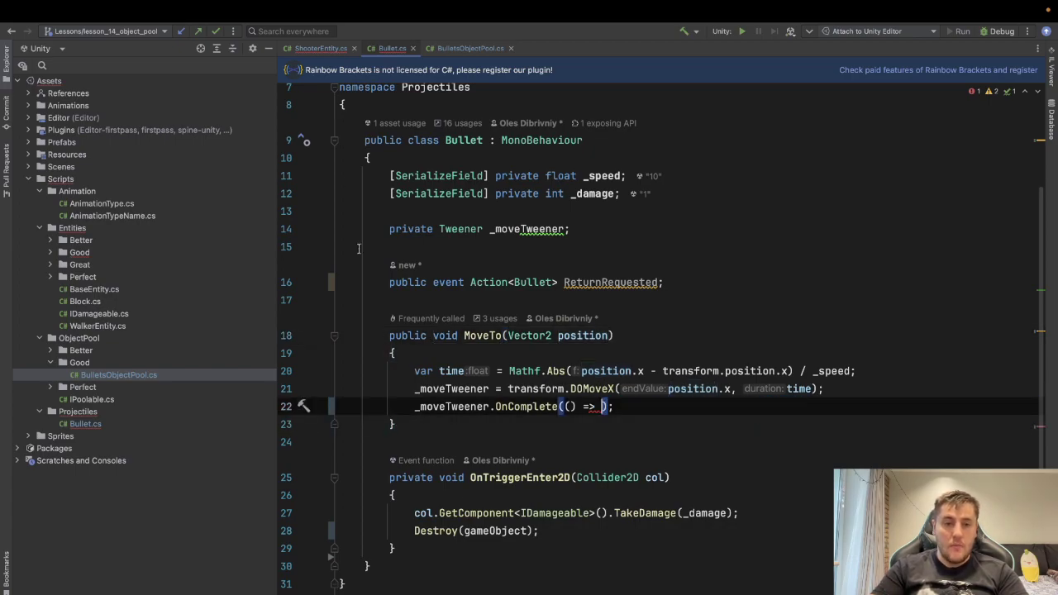
- In ShooterEntity.cs, remove the this argument from the bullet.MoveTo call
{"action": "left_click", "coordinate": [321, 48]}
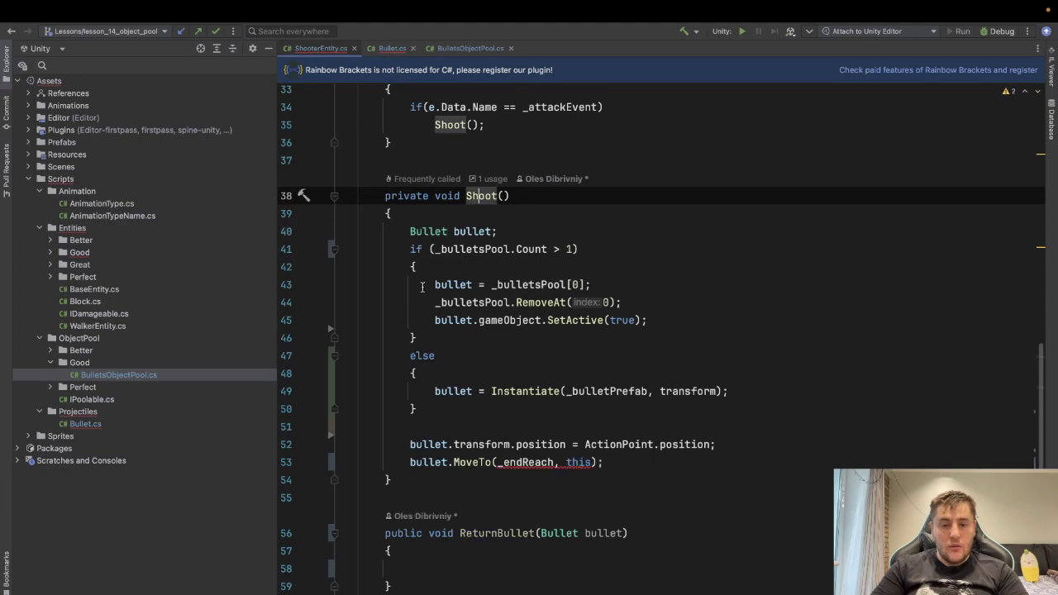
{"action": "double_click", "coordinate": [578, 462]}
{"action": "key", "text": "BackSpace"}
{"action": "key", "text": "BackSpace"}
{"action": "key", "text": "BackSpace"}
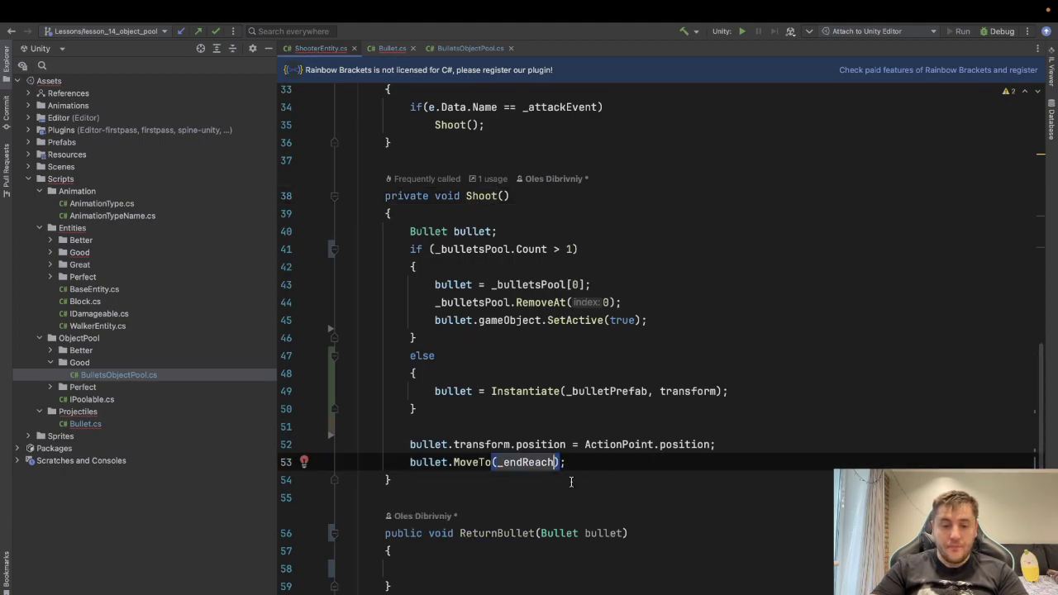
{"action": "left_click", "coordinate": [454, 429]}
- Add bullet.ReturnRequested += ReturnBullet; before the bullet is positioned
{"action": "key", "text": "Return"}
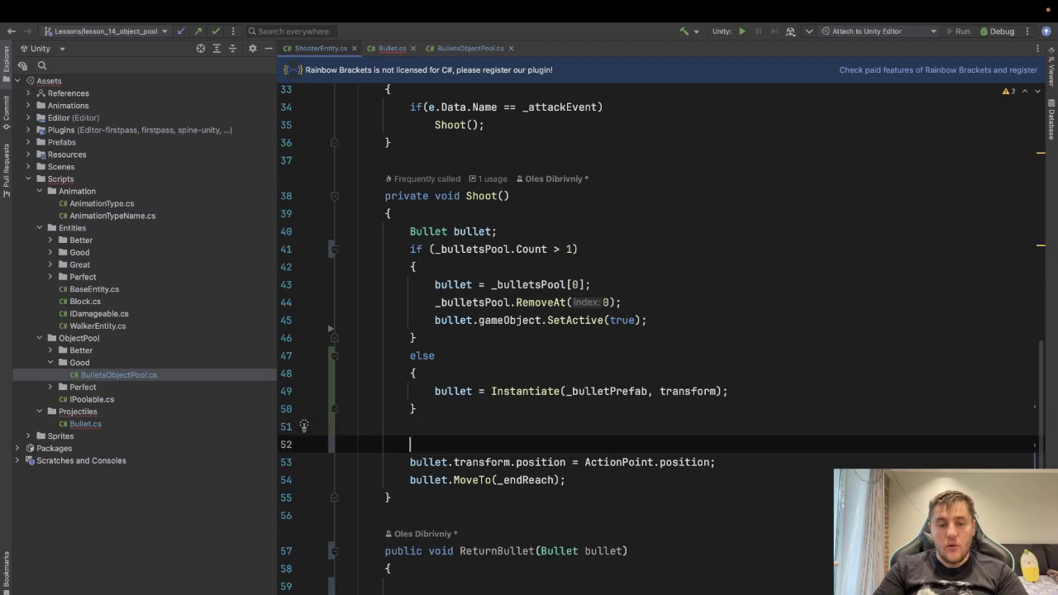
{"action": "type", "text": "bu"}
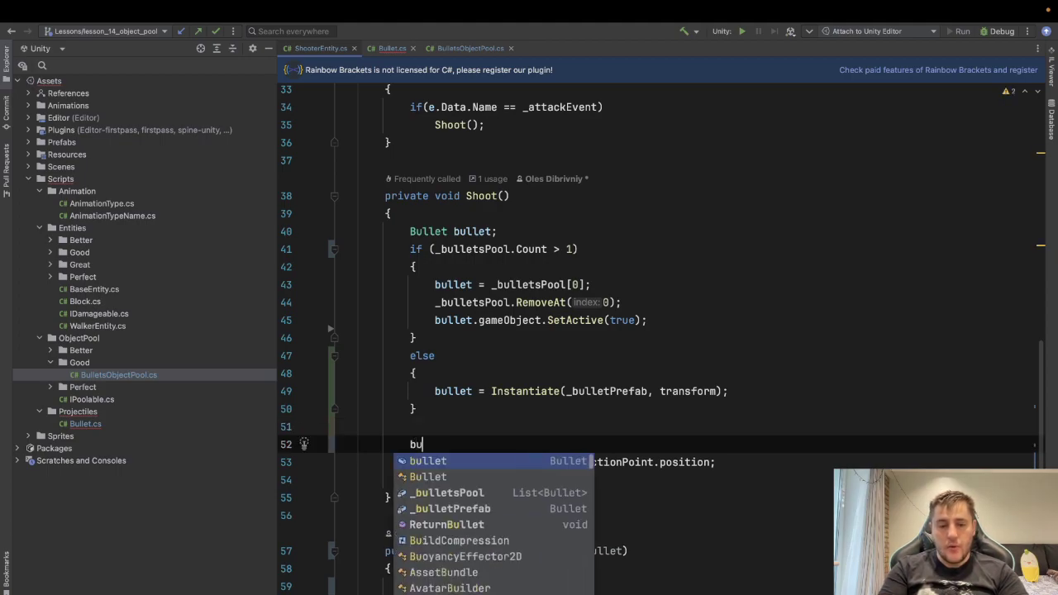
{"action": "key", "text": "Return"}
{"action": "type", "text": "."}
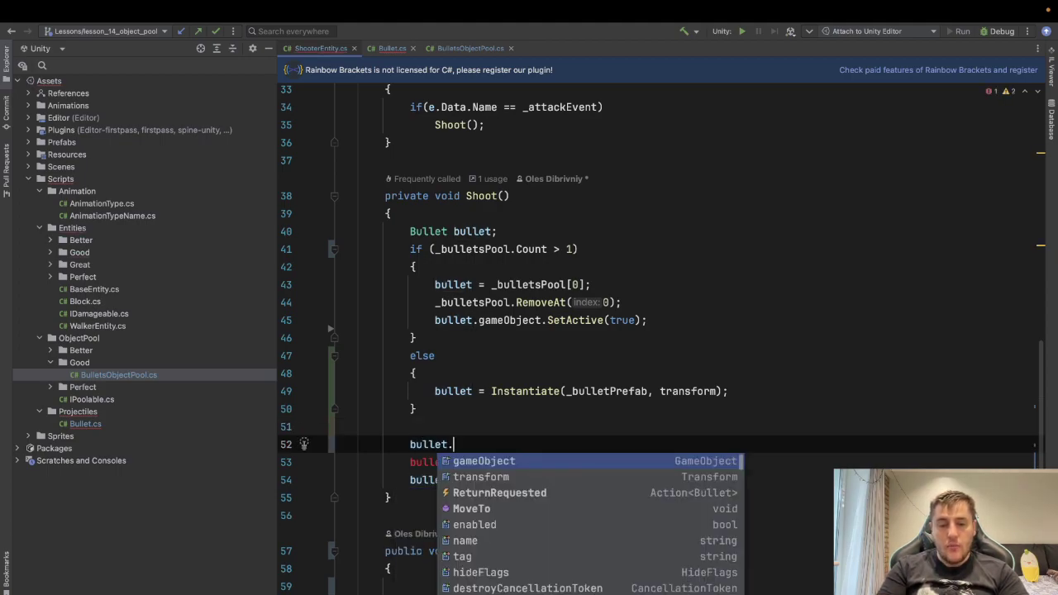
{"action": "type", "text": "Re"}
{"action": "key", "text": "Return"}
{"action": "type", "text": "+ "}
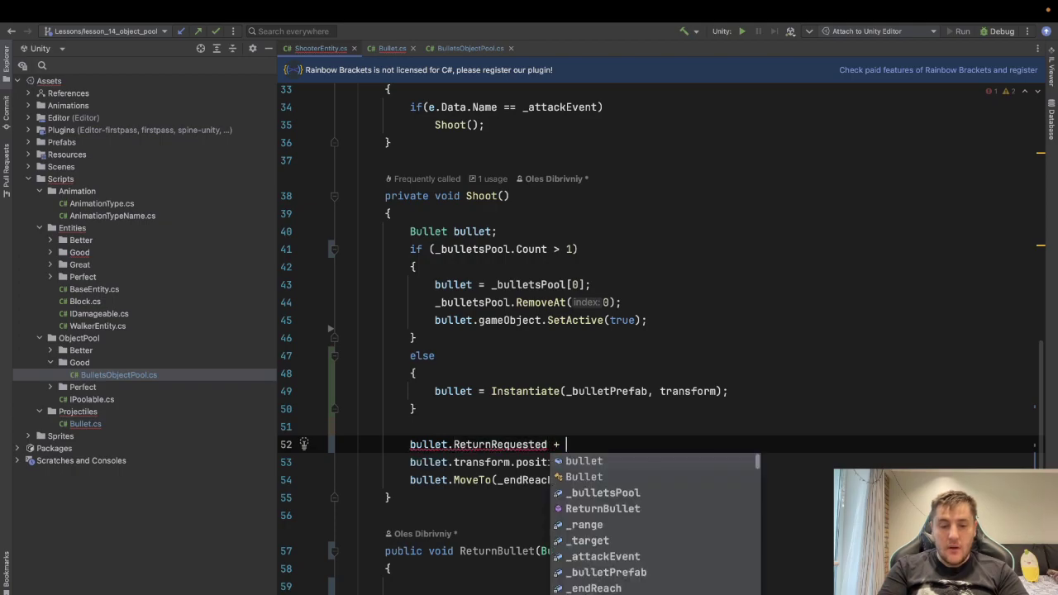
{"action": "type", "text": "Re"}
{"action": "key", "text": "Return"}
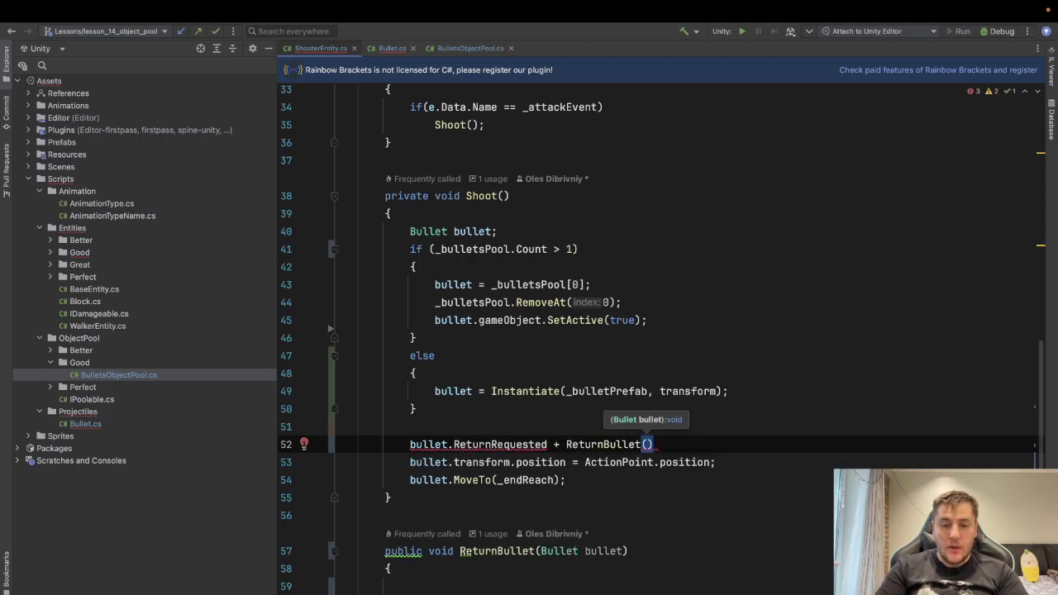
{"action": "key", "text": "Escape"}
{"action": "key", "text": "BackSpace"}
{"action": "type", "text": ";"}
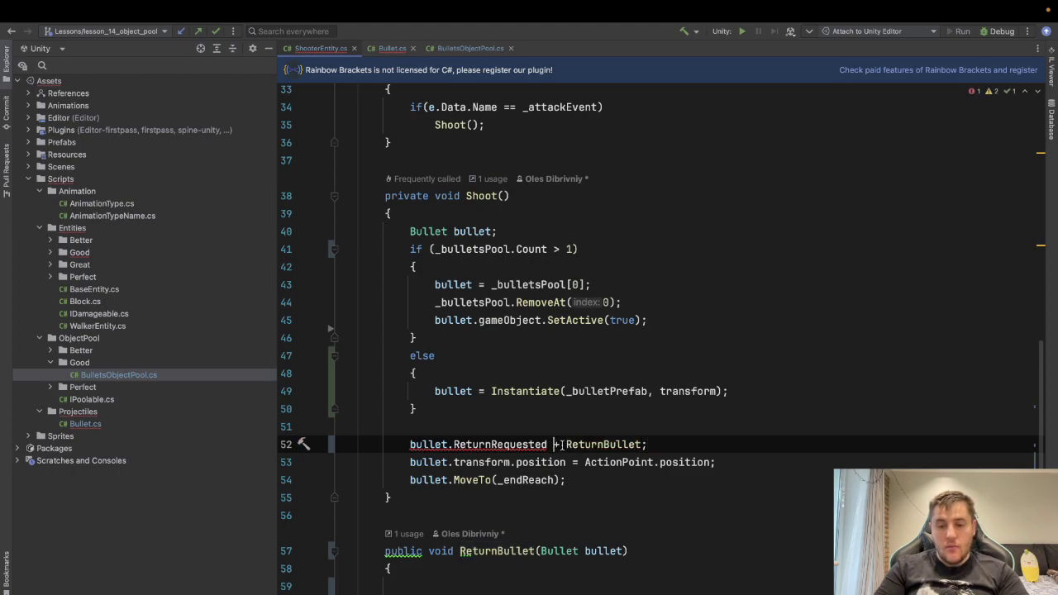
{"action": "type", "text": "="}
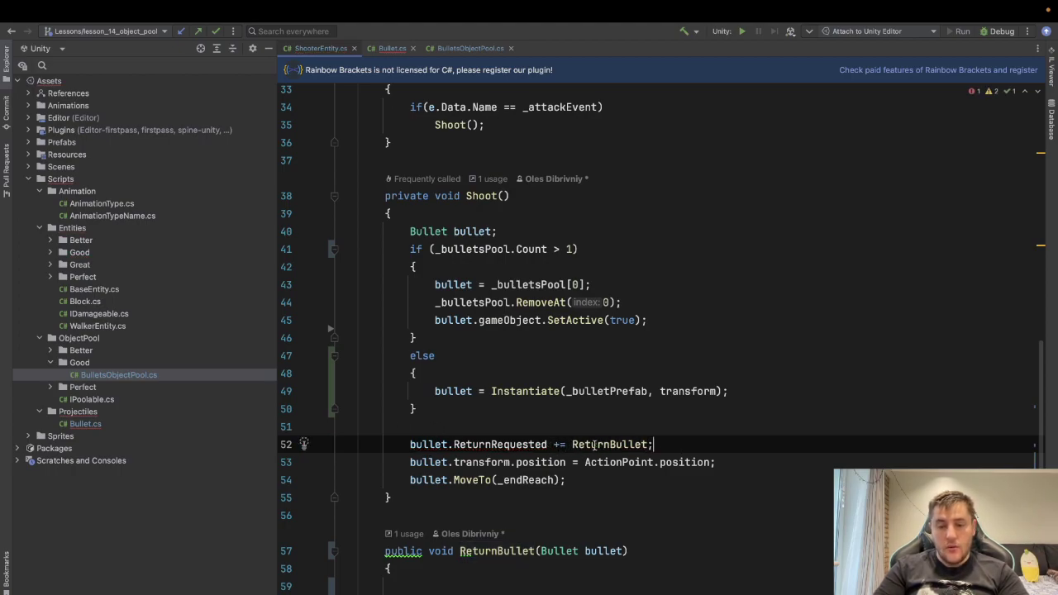
{"action": "left_click", "coordinate": [592, 445]}
{"action": "scroll", "coordinate": [588, 442], "scroll_direction": "down", "scroll_amount": 1}
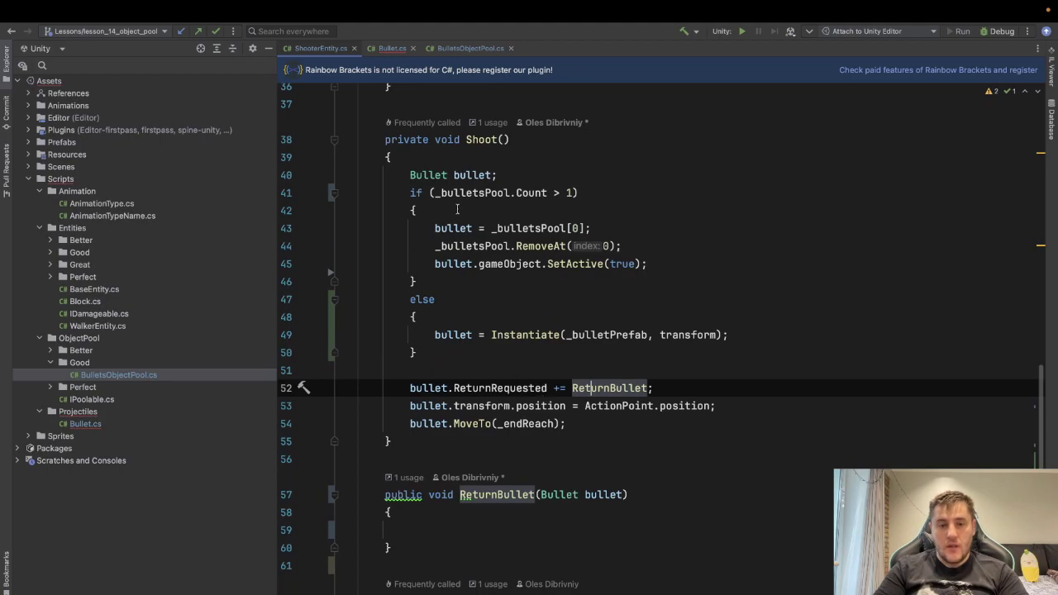
- Review the ReturnRequested event in Bullet.cs and the ReturnBullet method in ShooterEntity.cs
{"action": "left_click", "coordinate": [392, 48]}
{"action": "left_click", "coordinate": [607, 282]}
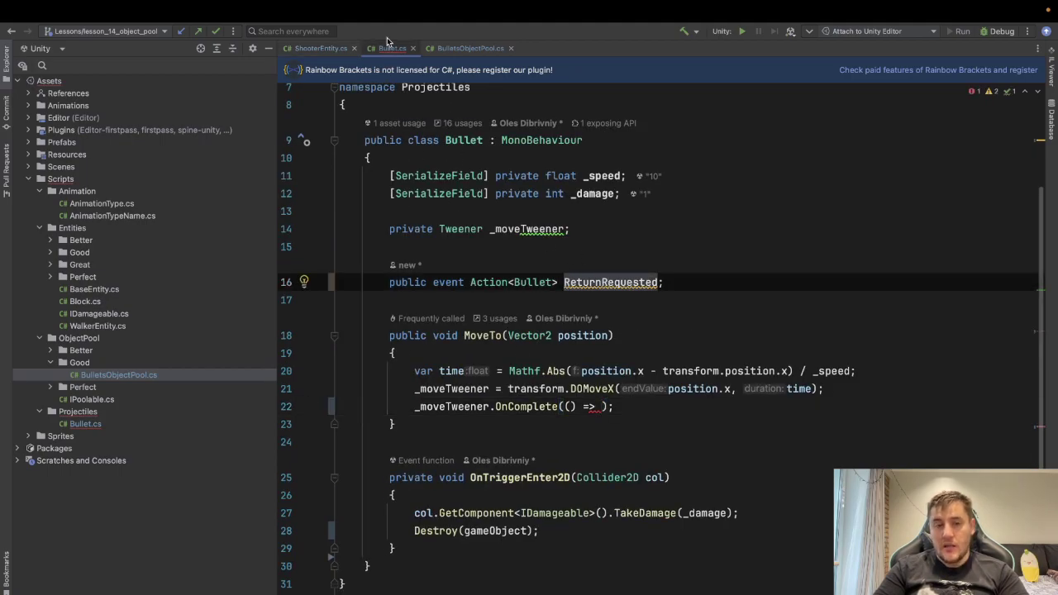
{"action": "left_click", "coordinate": [319, 48]}
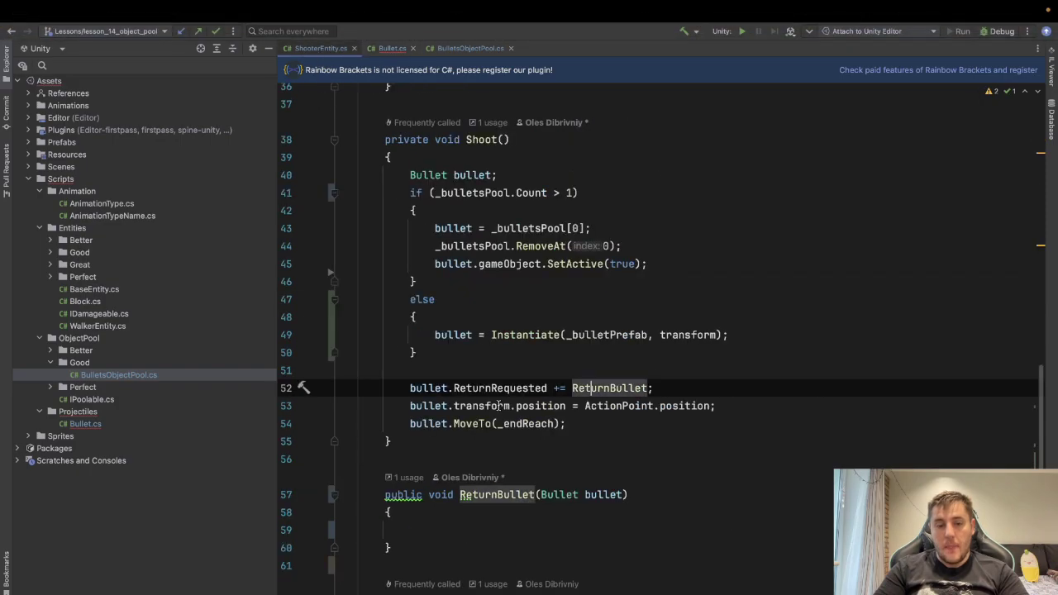
{"action": "left_click", "coordinate": [462, 499]}
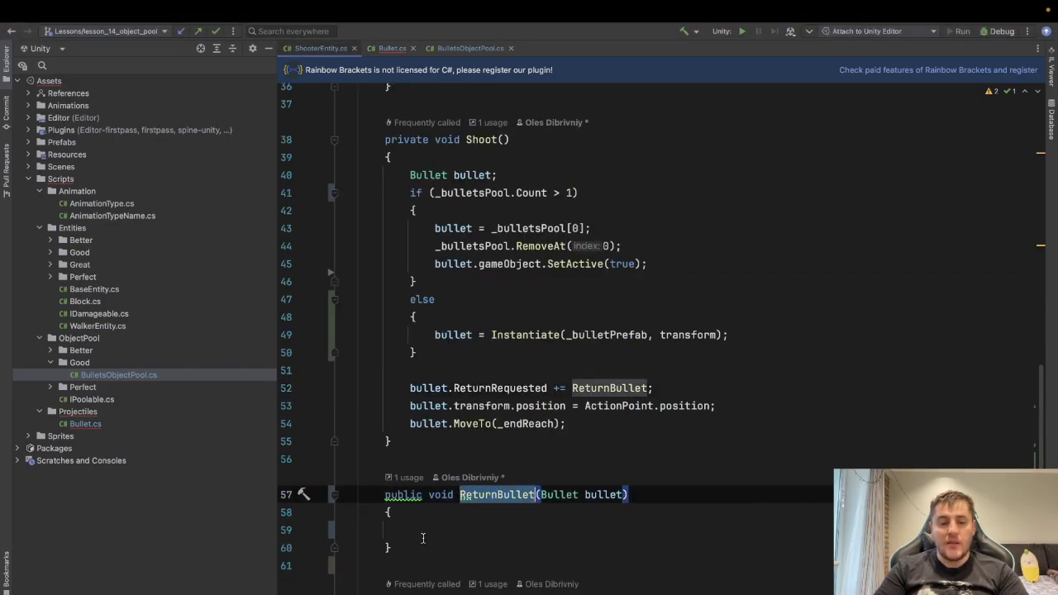
- Change ReturnBullet's access modifier from public to private and check its usages
{"action": "left_click", "coordinate": [386, 495]}
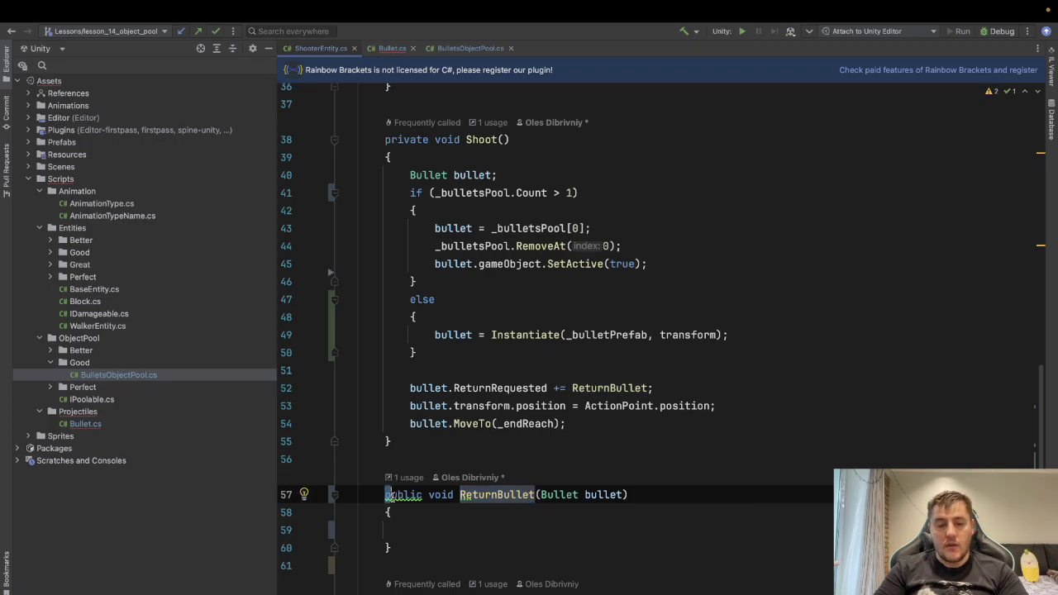
{"action": "double_click", "coordinate": [388, 495]}
{"action": "type", "text": "pri"}
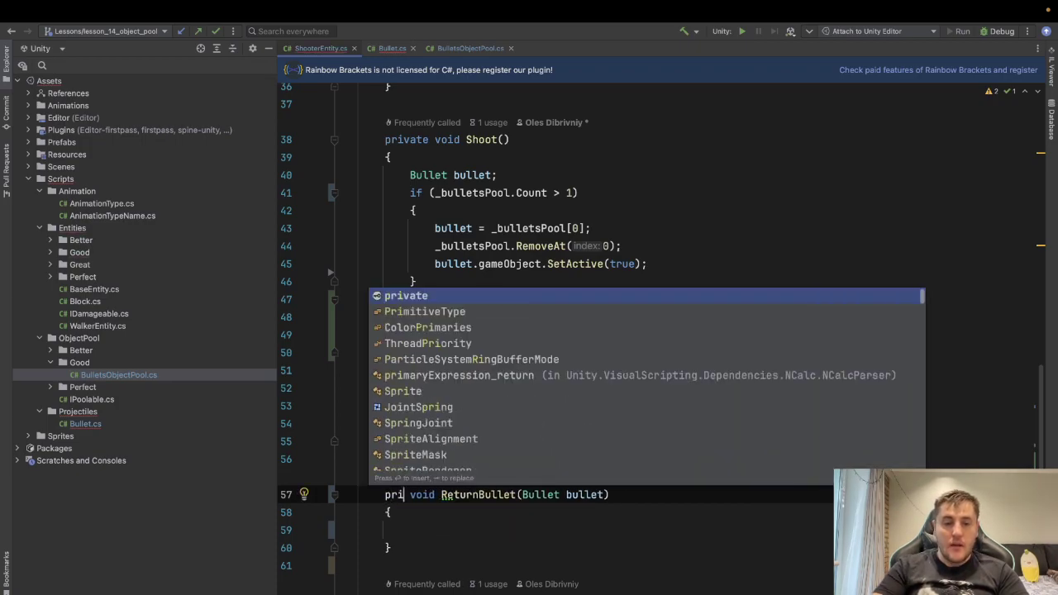
{"action": "key", "text": "Return"}
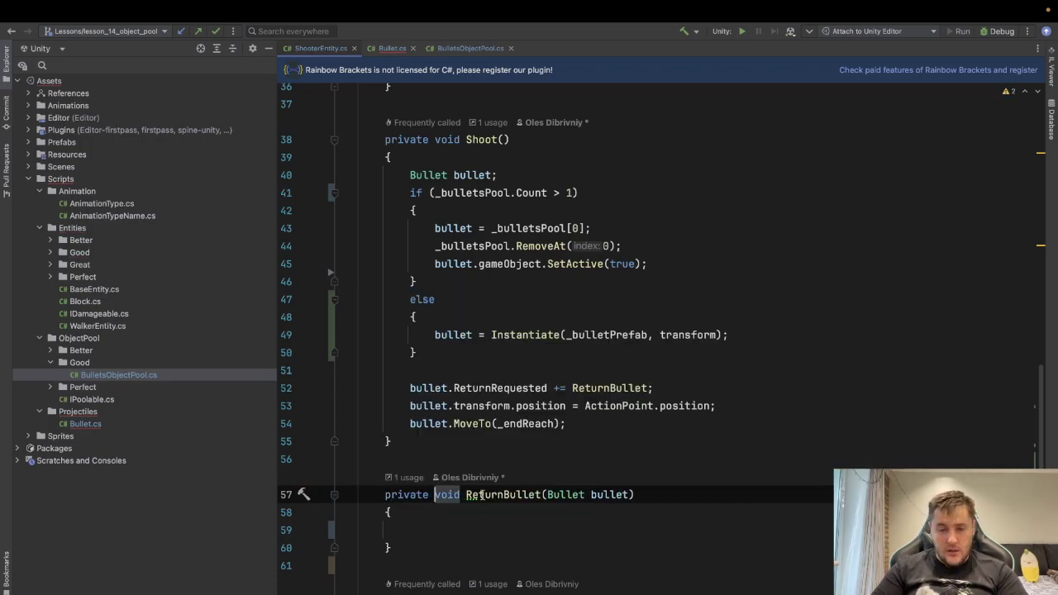
{"action": "left_click", "coordinate": [483, 494]}
{"action": "left_click", "coordinate": [377, 494]}
{"action": "left_click_drag", "start_coordinate": [377, 494], "coordinate": [681, 490]}
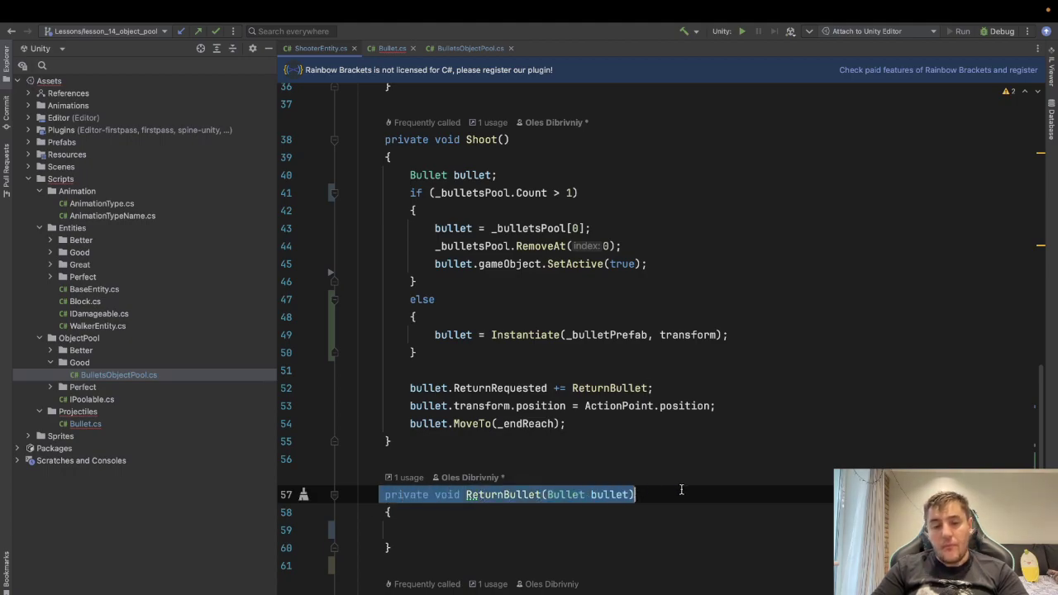
{"action": "left_click", "coordinate": [681, 490]}
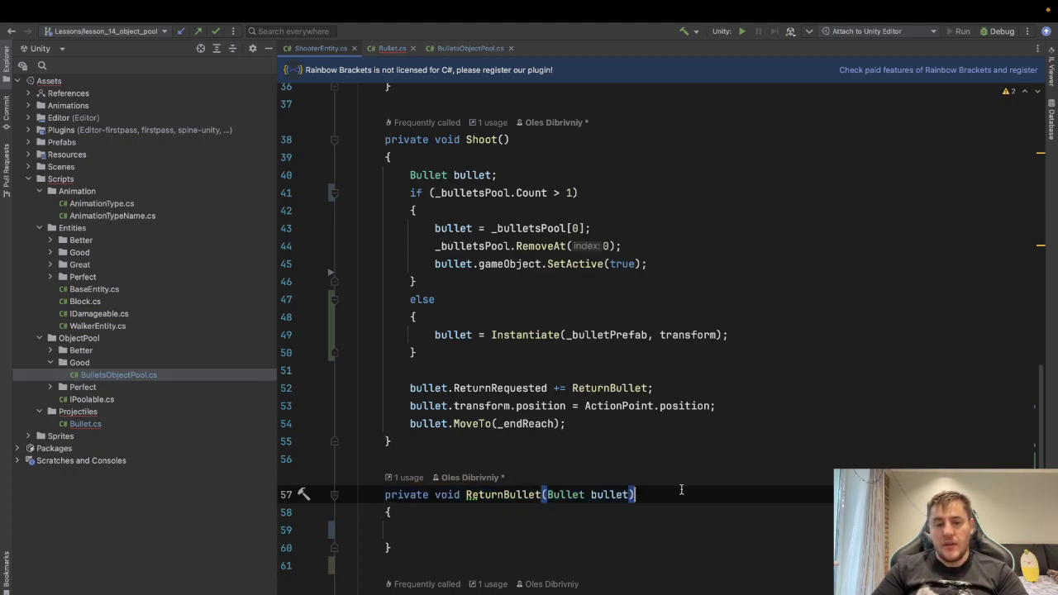
{"action": "left_click", "coordinate": [517, 495]}
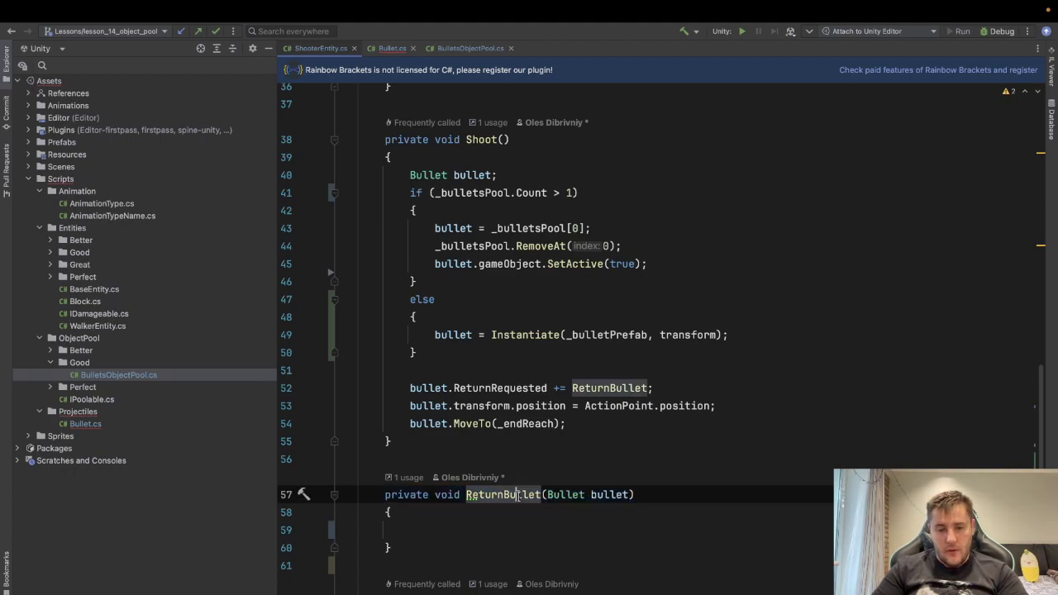
{"action": "left_click", "coordinate": [390, 49]}
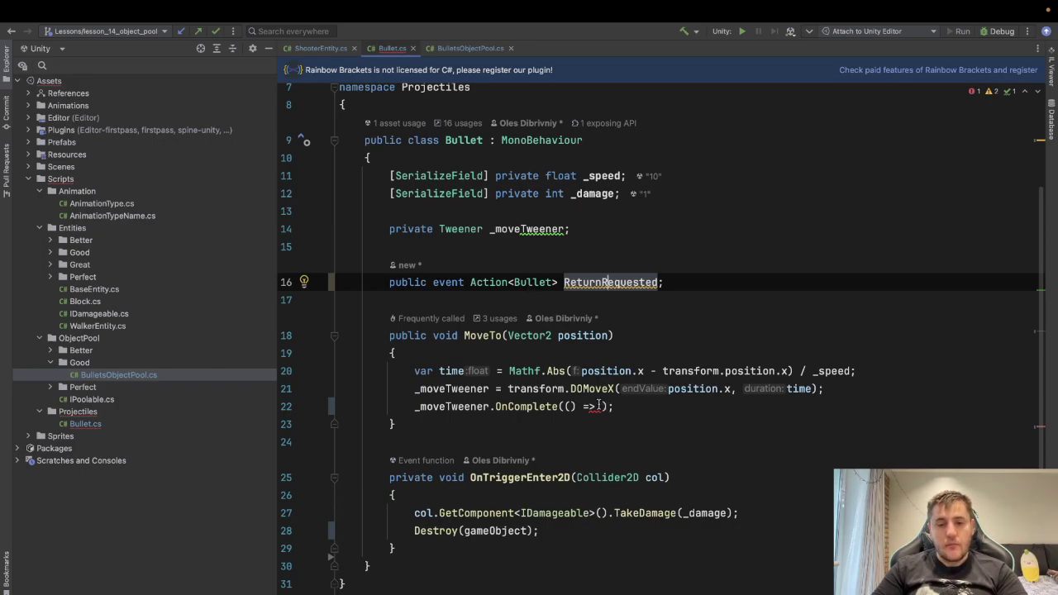
- Write ReturnRequested?.Invoke(this) inside MoveTo's OnComplete lambda
{"action": "left_click", "coordinate": [602, 407]}
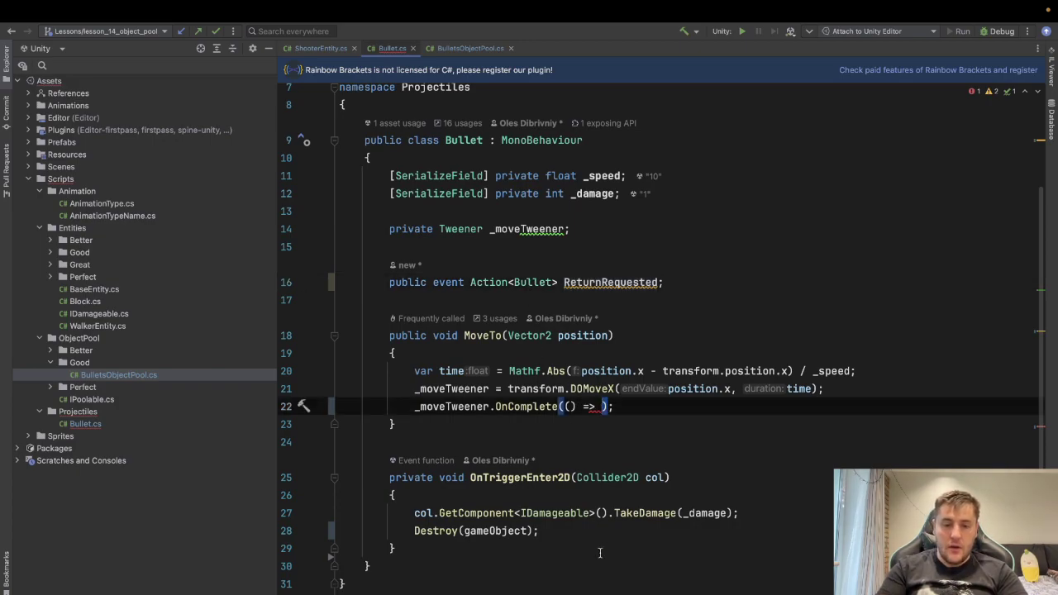
{"action": "type", "text": "R"}
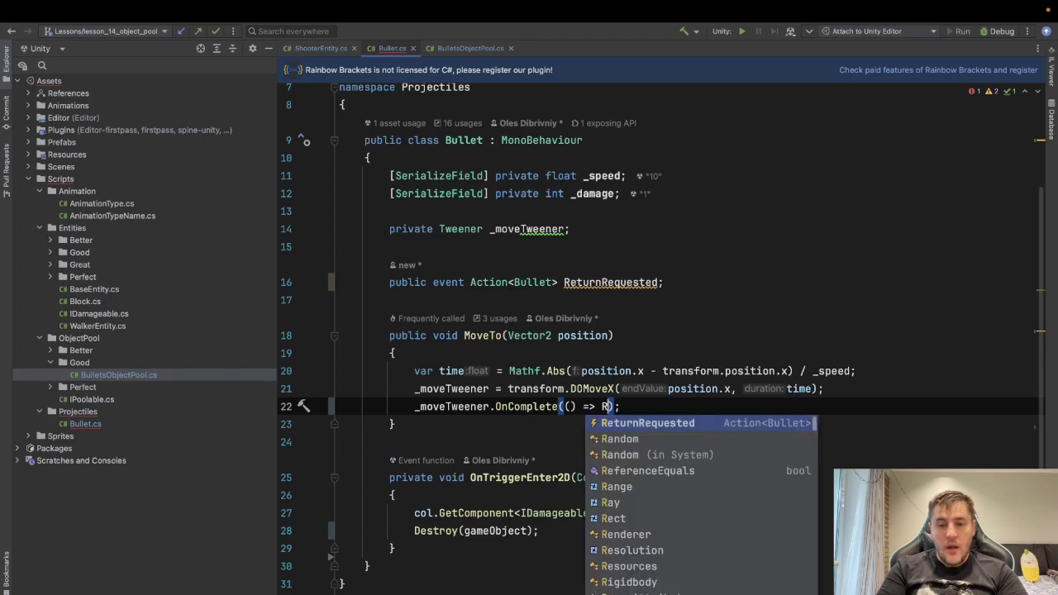
{"action": "type", "text": "e"}
{"action": "key", "text": "Return"}
{"action": "type", "text": "?"}
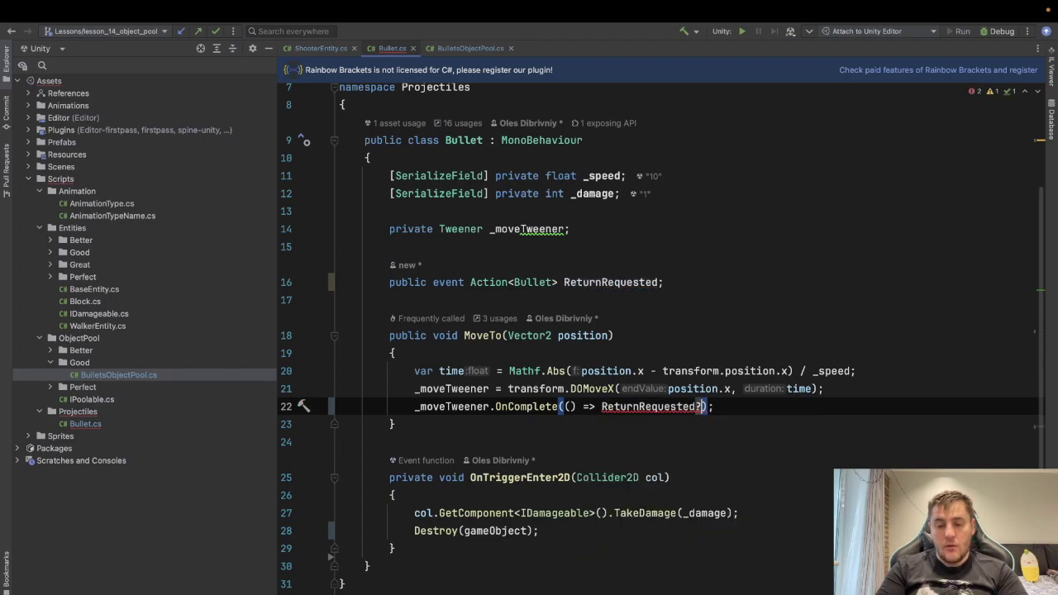
{"action": "type", "text": "."}
{"action": "key", "text": "Return"}
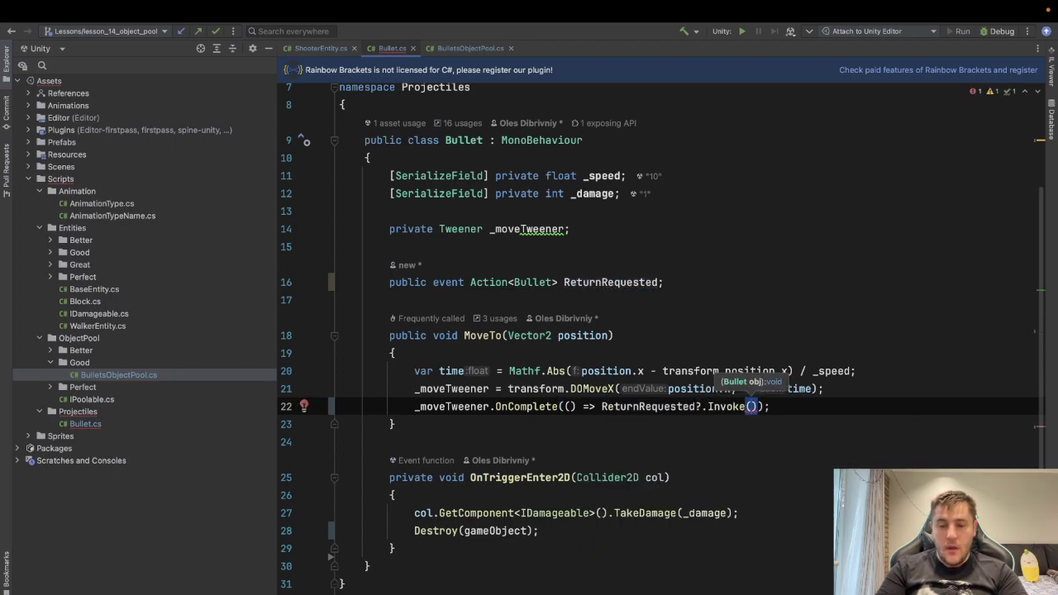
{"action": "type", "text": "this"}
{"action": "left_click", "coordinate": [620, 389]}
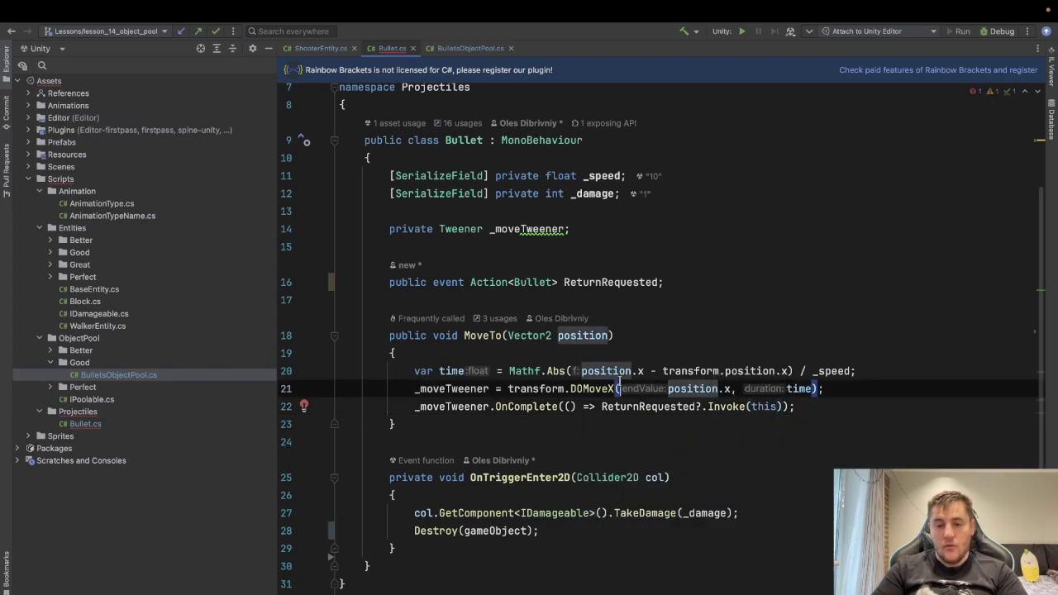
- Replace Destroy(gameObject) in OnTriggerEnter2D with ReturnRequested?.Invoke(this), then review _moveTweener usages
{"action": "left_click_drag", "start_coordinate": [603, 408], "coordinate": [800, 406]}
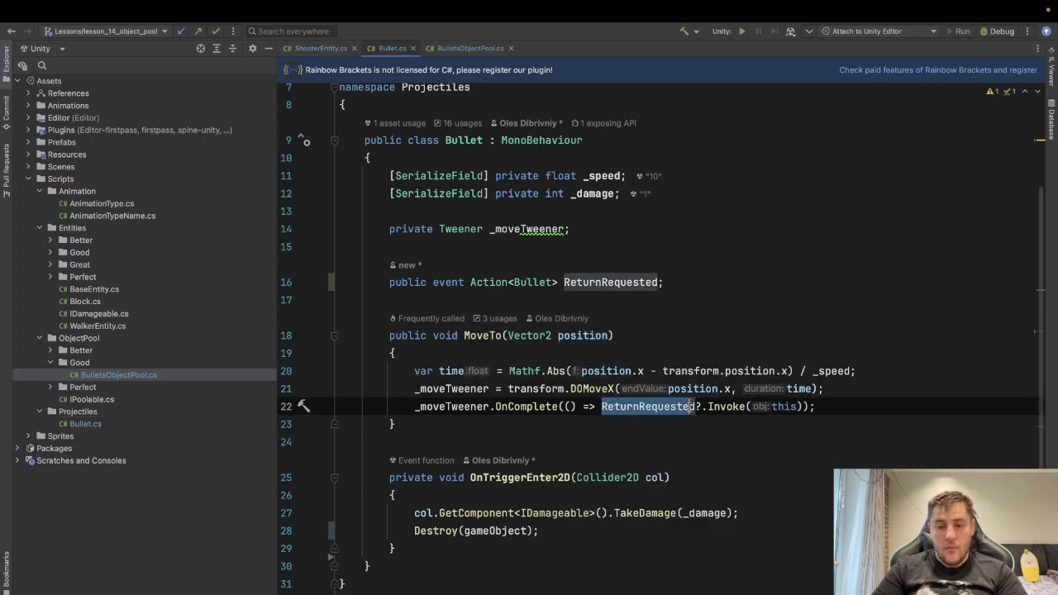
{"action": "key", "text": "ctrl+c"}
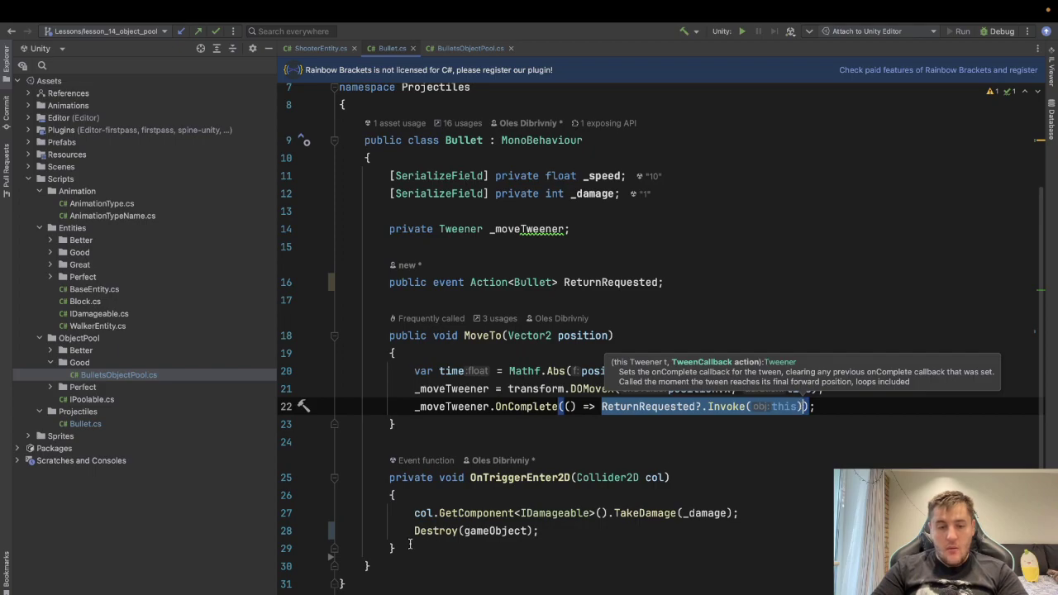
{"action": "left_click_drag", "start_coordinate": [414, 530], "coordinate": [538, 530]}
{"action": "key", "text": "ctrl+v"}
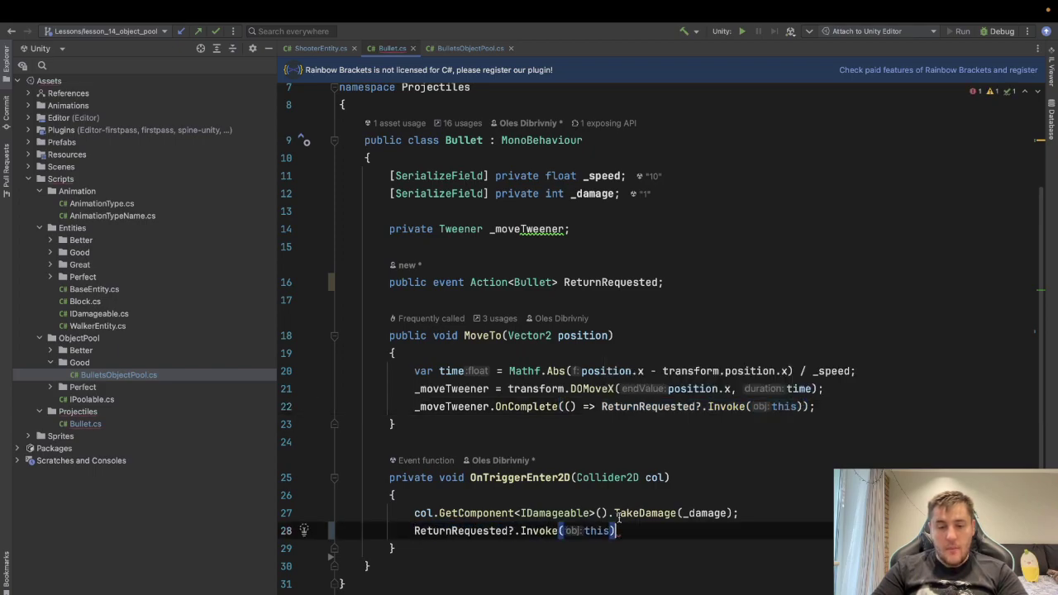
{"action": "type", "text": ";"}
{"action": "scroll", "coordinate": [496, 281], "scroll_direction": "down", "scroll_amount": 1}
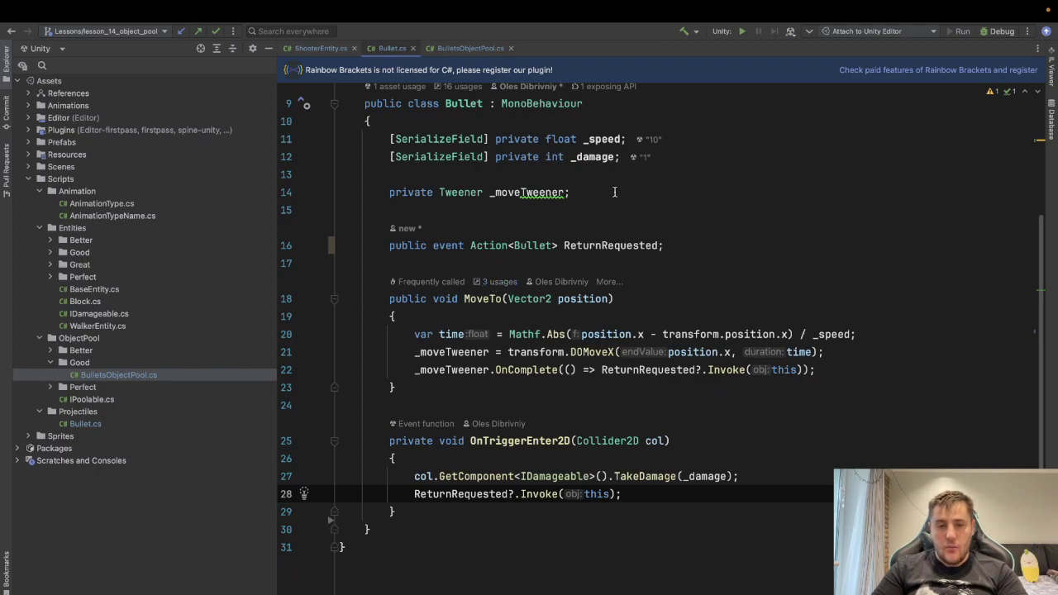
{"action": "left_click", "coordinate": [392, 210]}
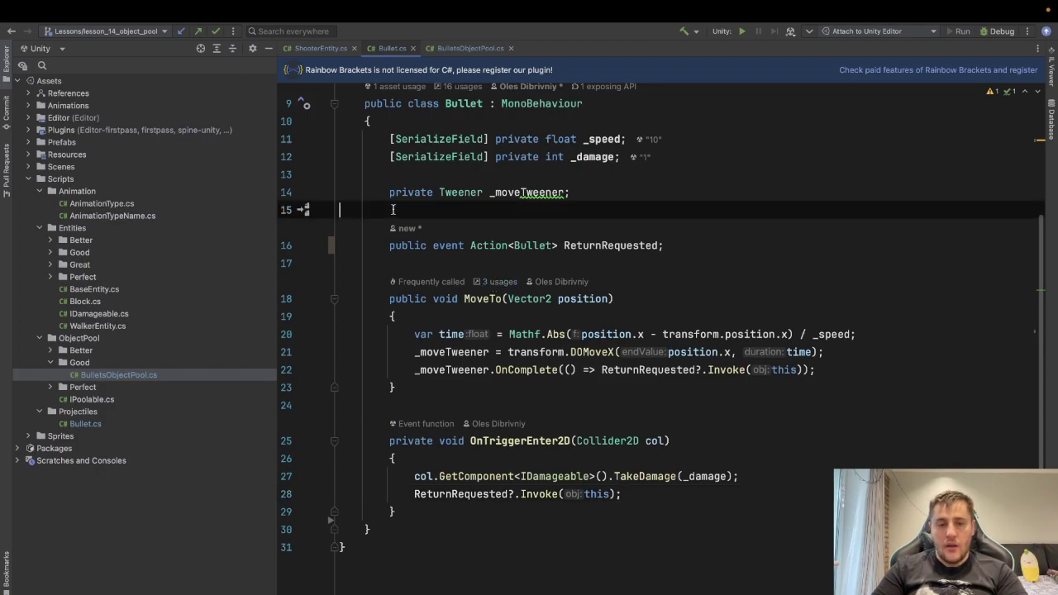
{"action": "left_click", "coordinate": [426, 370]}
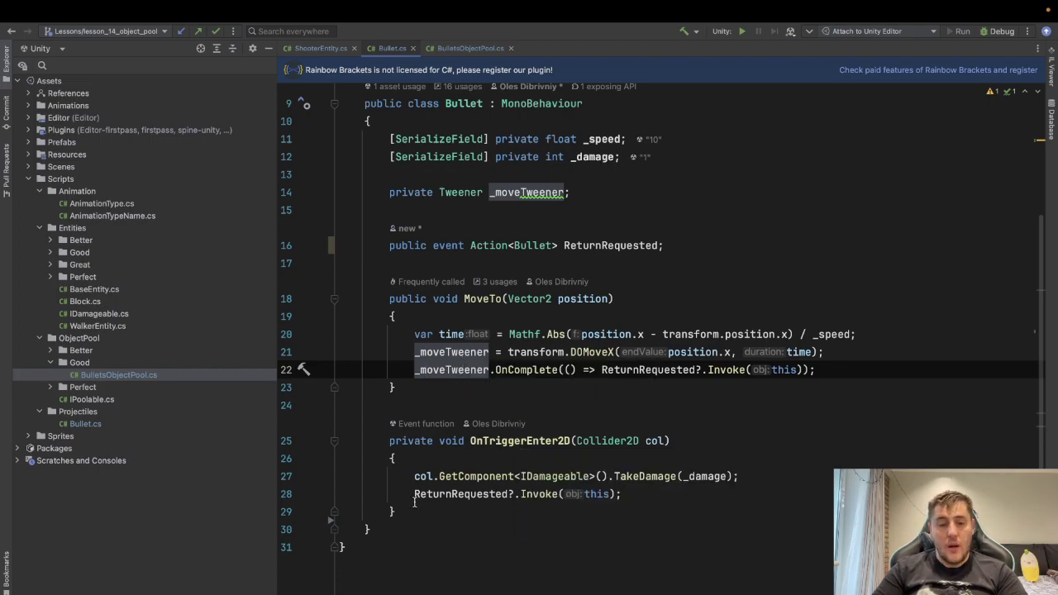
{"action": "left_click", "coordinate": [398, 512]}
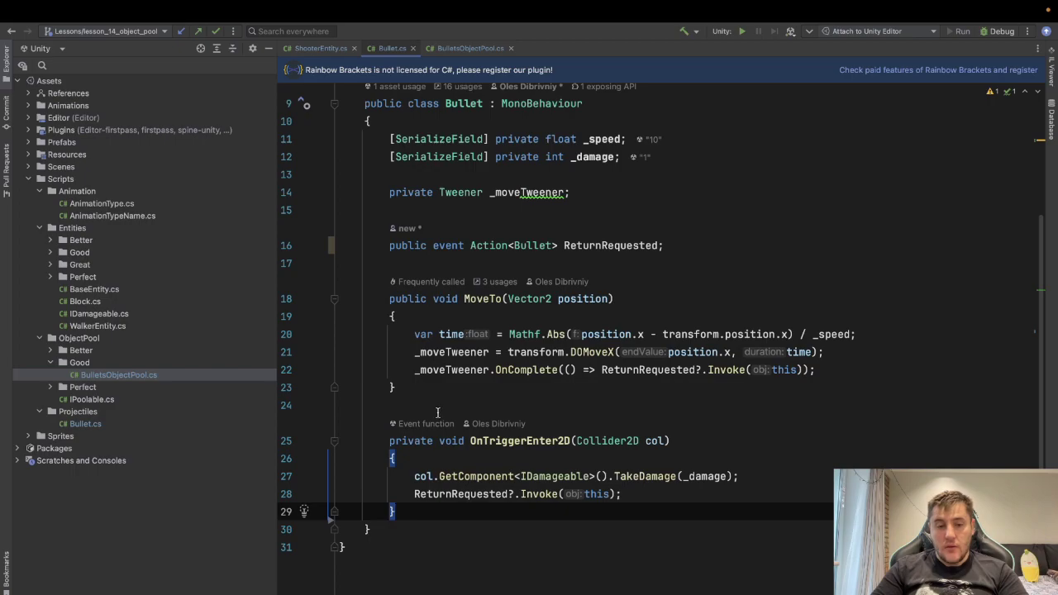
- Add an empty public void ResetBullet() method below MoveTo
{"action": "left_click", "coordinate": [405, 388]}
{"action": "key", "text": "Return"}
{"action": "key", "text": "Return"}
{"action": "type", "text": "pu"}
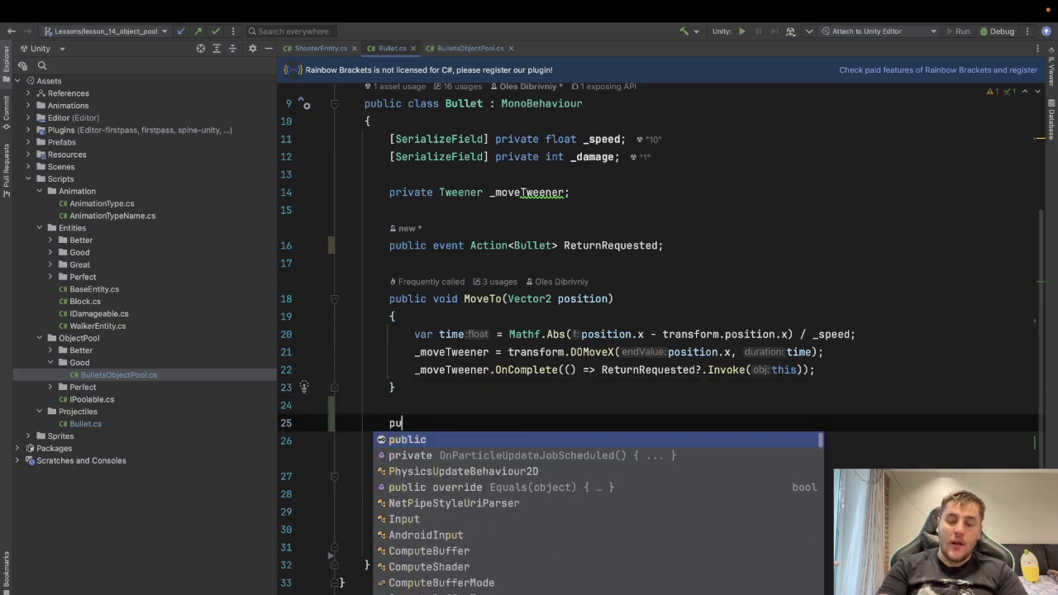
{"action": "type", "text": "blic void Re"}
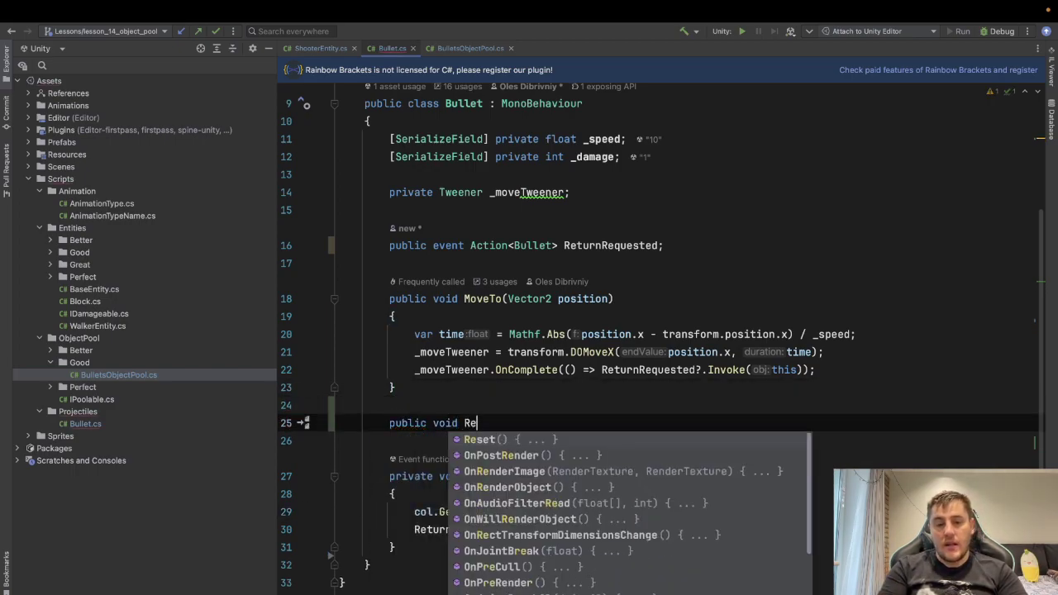
{"action": "type", "text": "setBullet"}
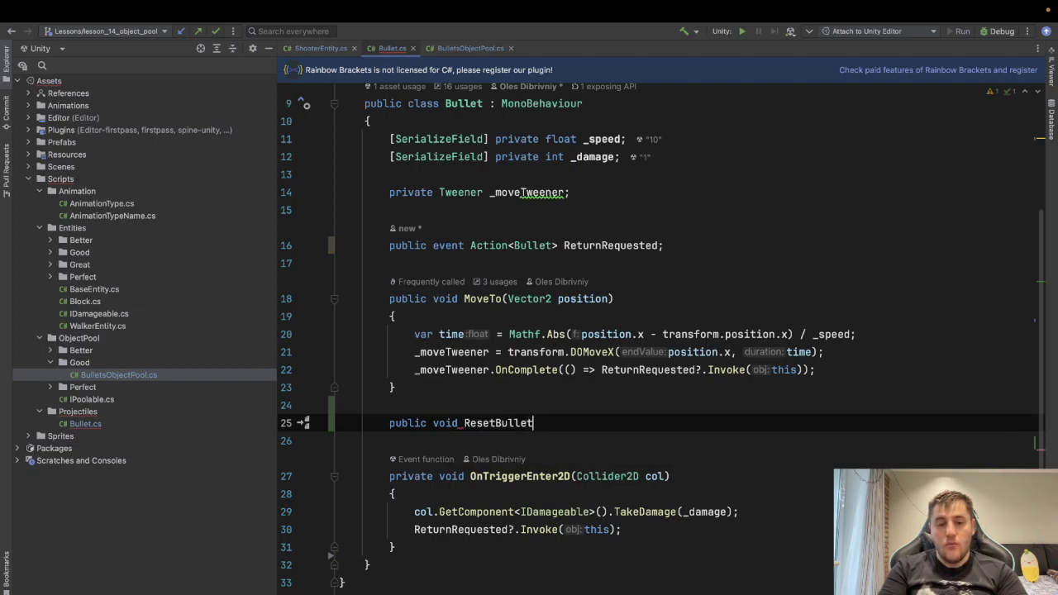
{"action": "type", "text": "()"}
{"action": "key", "text": "Return"}
{"action": "type", "text": "{"}
{"action": "key", "text": "Return"}
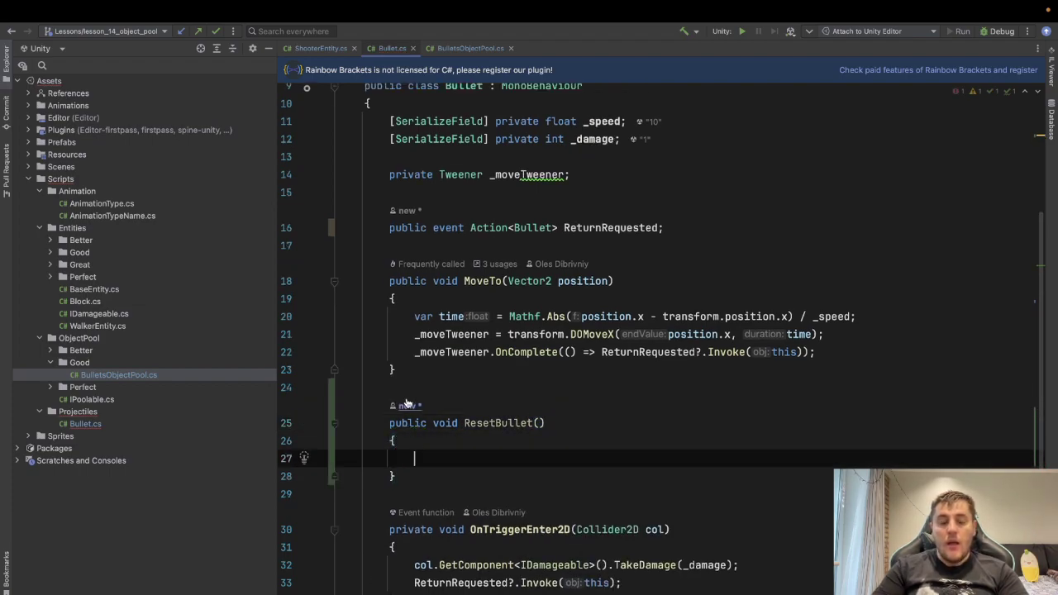
- Make ResetBullet call _moveTweener?.Kill()
{"action": "type", "text": "_m"}
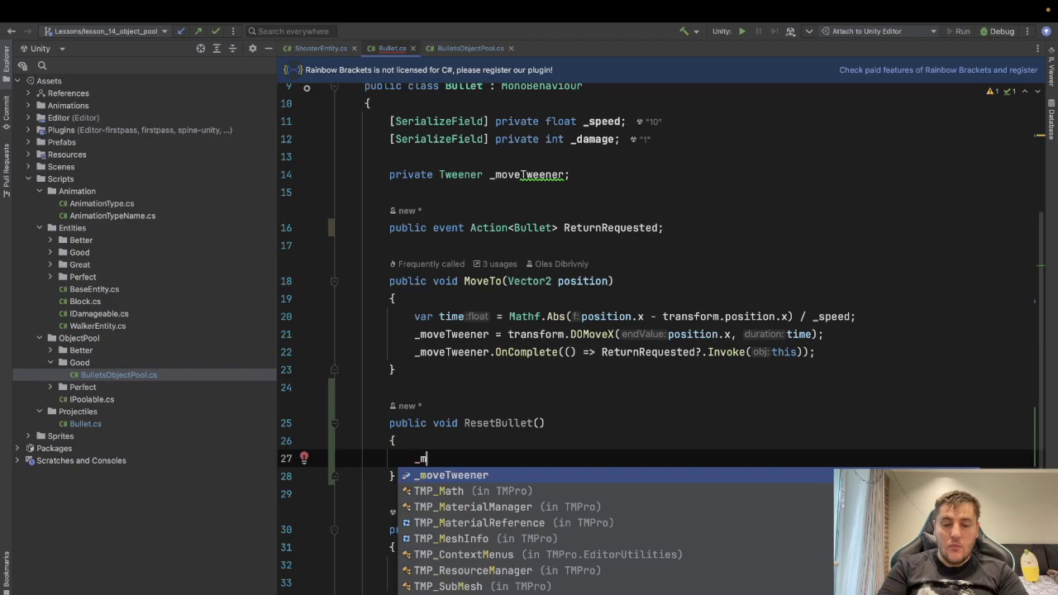
{"action": "key", "text": "Return"}
{"action": "type", "text": "?."}
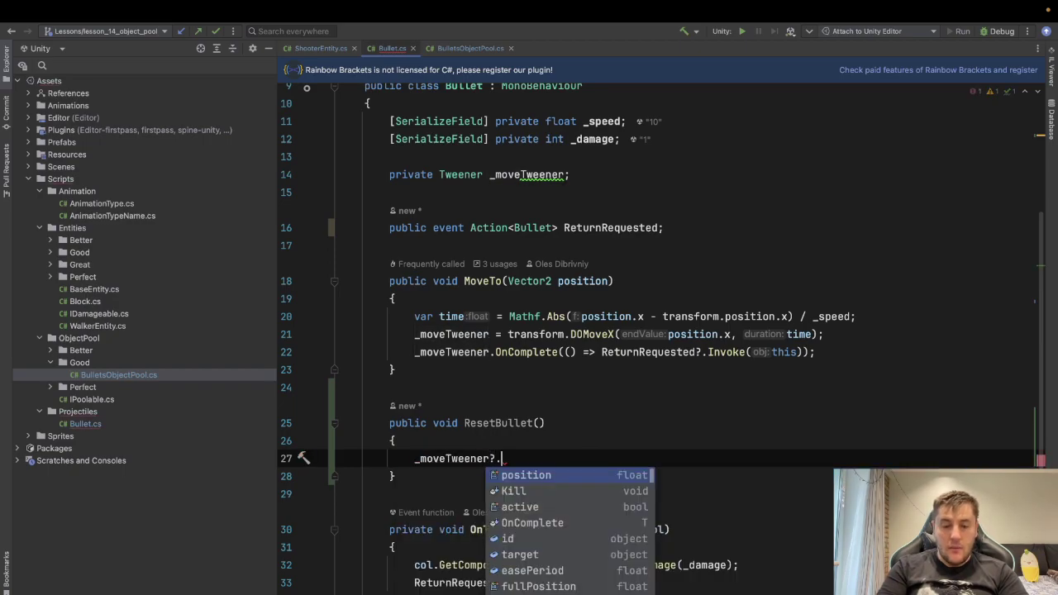
{"action": "type", "text": "k"}
{"action": "key", "text": "Return"}
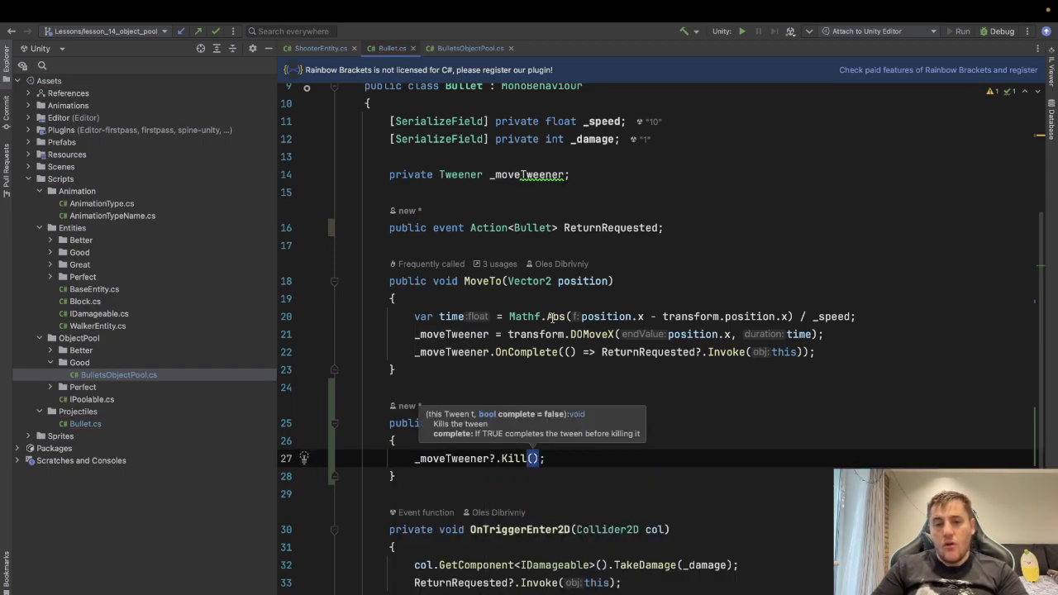
{"action": "left_click", "coordinate": [604, 457]}
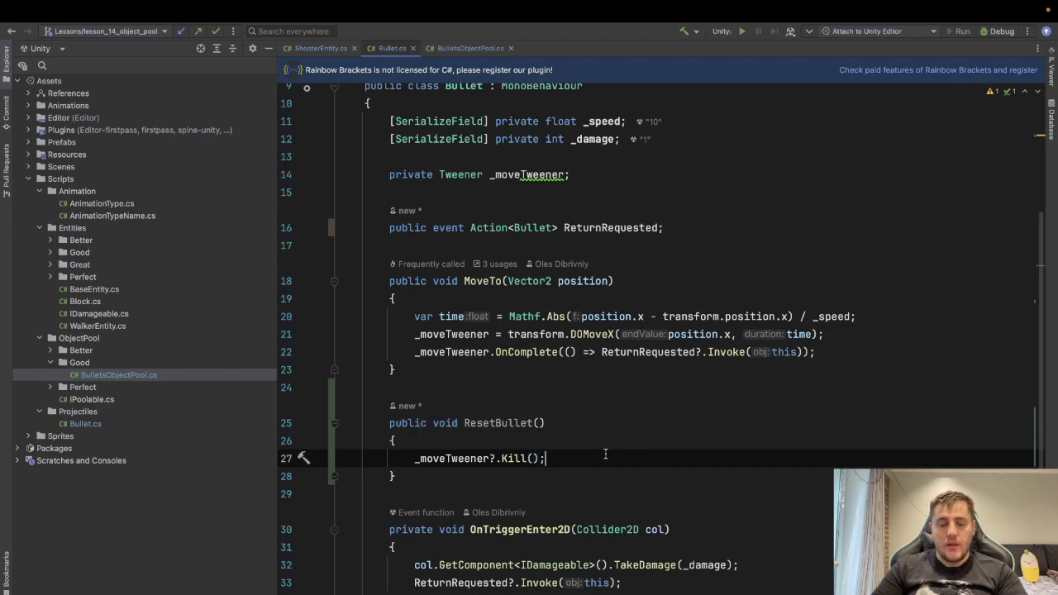
{"action": "scroll", "coordinate": [605, 453], "scroll_direction": "down", "scroll_amount": 3}
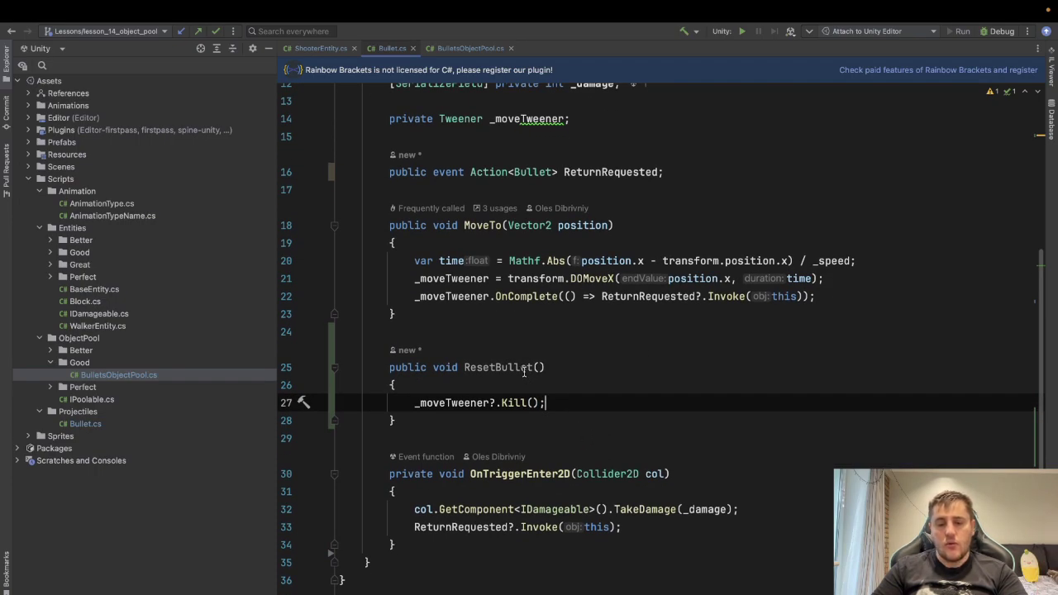
{"action": "mouse_move", "coordinate": [523, 372]}
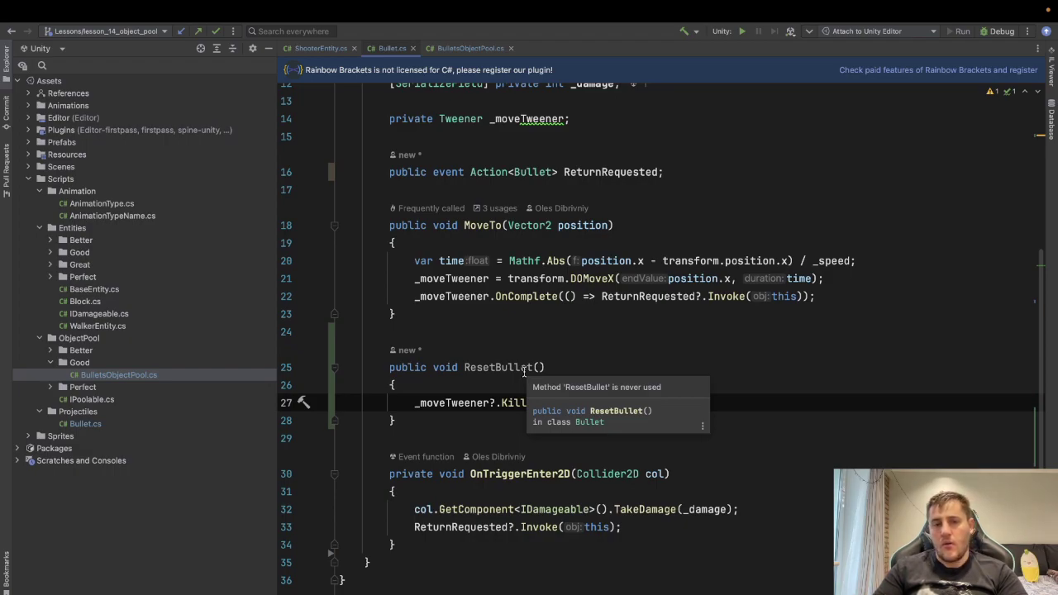
{"action": "scroll", "coordinate": [496, 301], "scroll_direction": "up", "scroll_amount": 1}
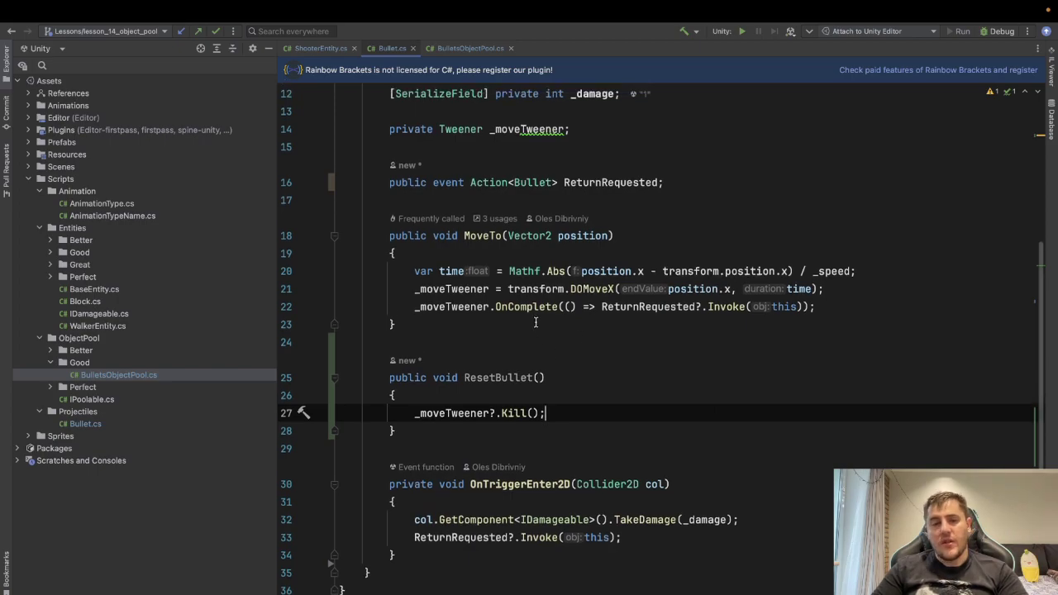
- In ShooterEntity.cs, complete 'bullet.ReturnRequested -= ReturnBullet;' inside ReturnBullet
{"action": "left_click", "coordinate": [329, 50]}
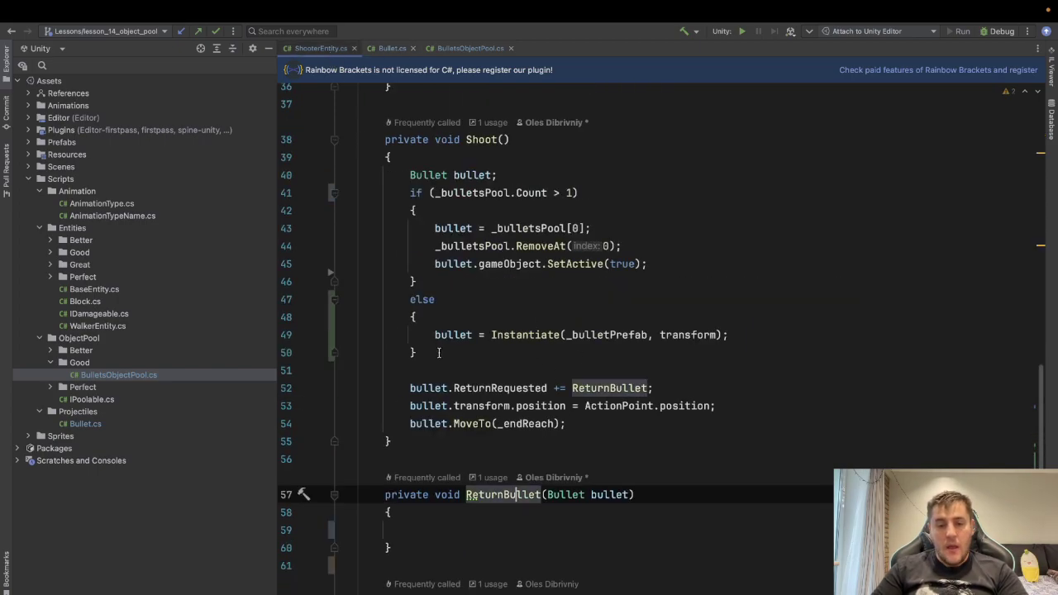
{"action": "left_click", "coordinate": [455, 513]}
{"action": "key", "text": "Down"}
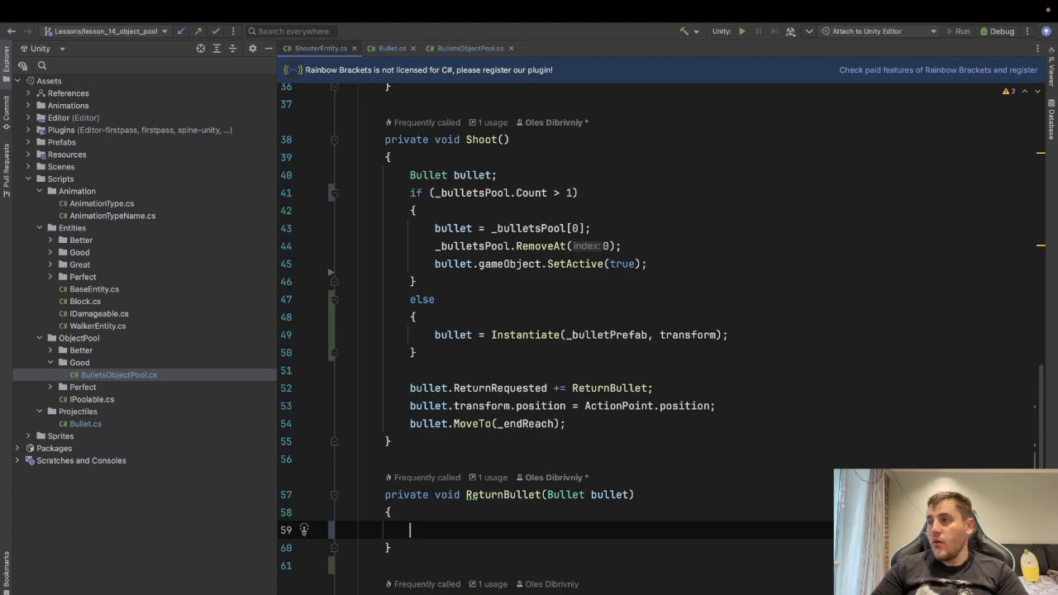
{"action": "type", "text": "b"}
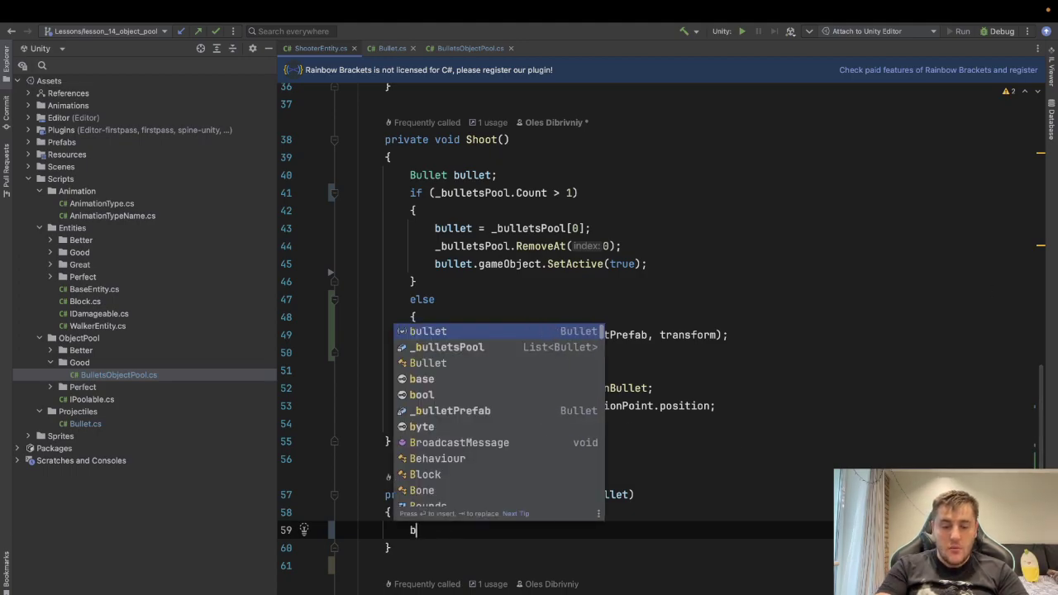
{"action": "type", "text": "ullet.R"}
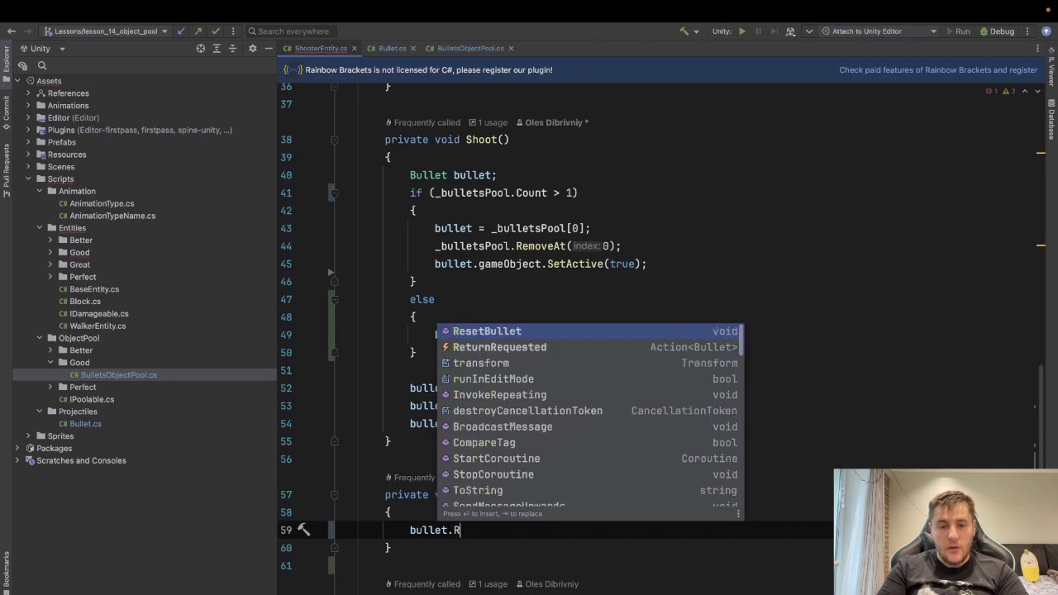
{"action": "key", "text": "Return"}
{"action": "type", "text": "-= "}
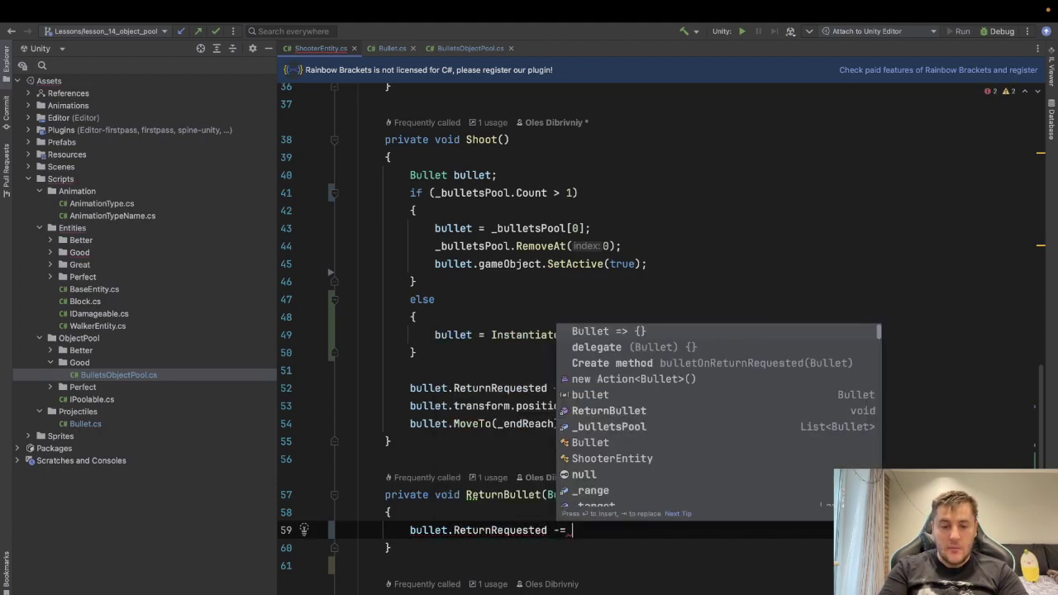
{"action": "type", "text": "Re"}
{"action": "key", "text": "Return"}
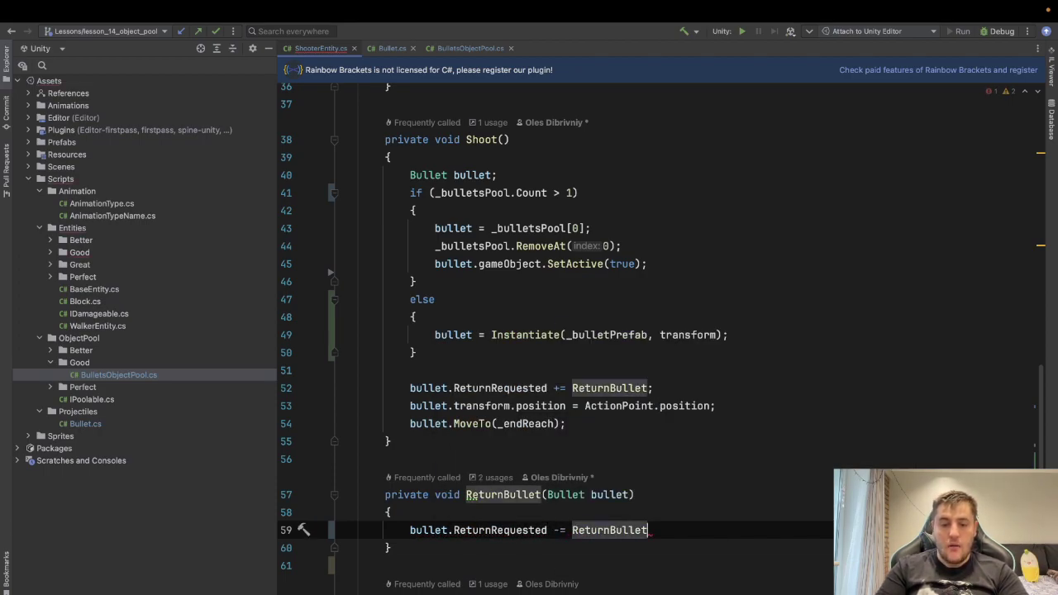
{"action": "type", "text": ";"}
- Add a 'bullet.ResetBullet();' call, correcting the mistaken ReturnRequested completion
{"action": "scroll", "coordinate": [488, 457], "scroll_direction": "down", "scroll_amount": 2}
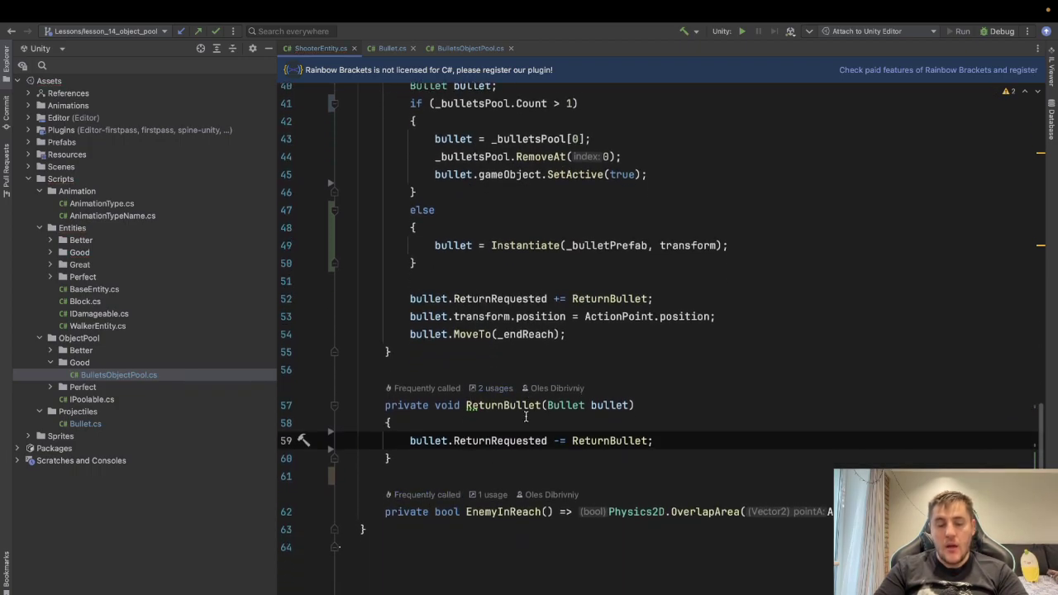
{"action": "key", "text": "Return"}
{"action": "type", "text": "b"}
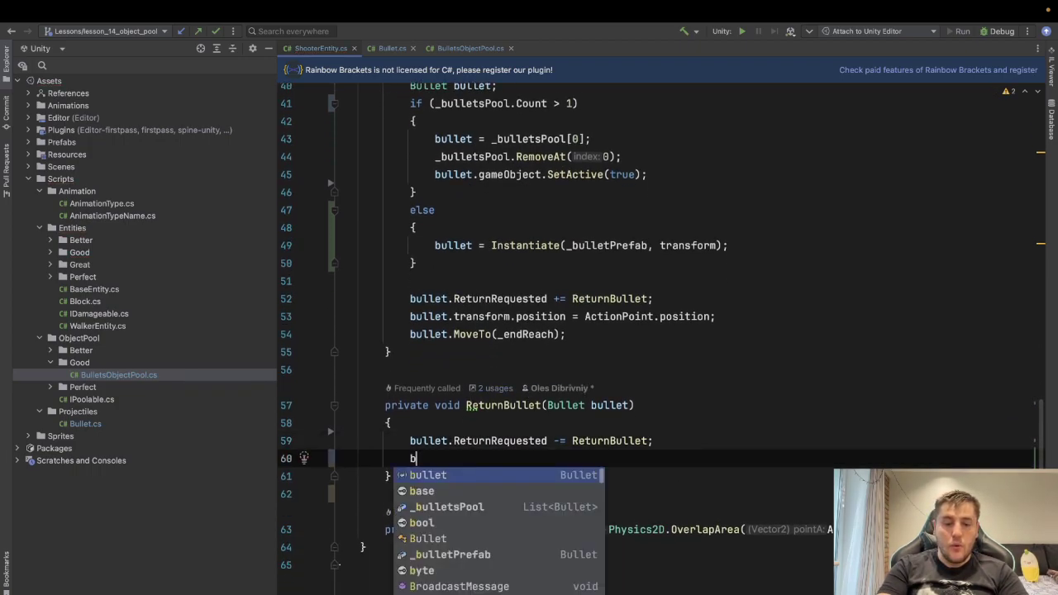
{"action": "type", "text": "u"}
{"action": "key", "text": "Return"}
{"action": "type", "text": ".Re"}
{"action": "key", "text": "Return"}
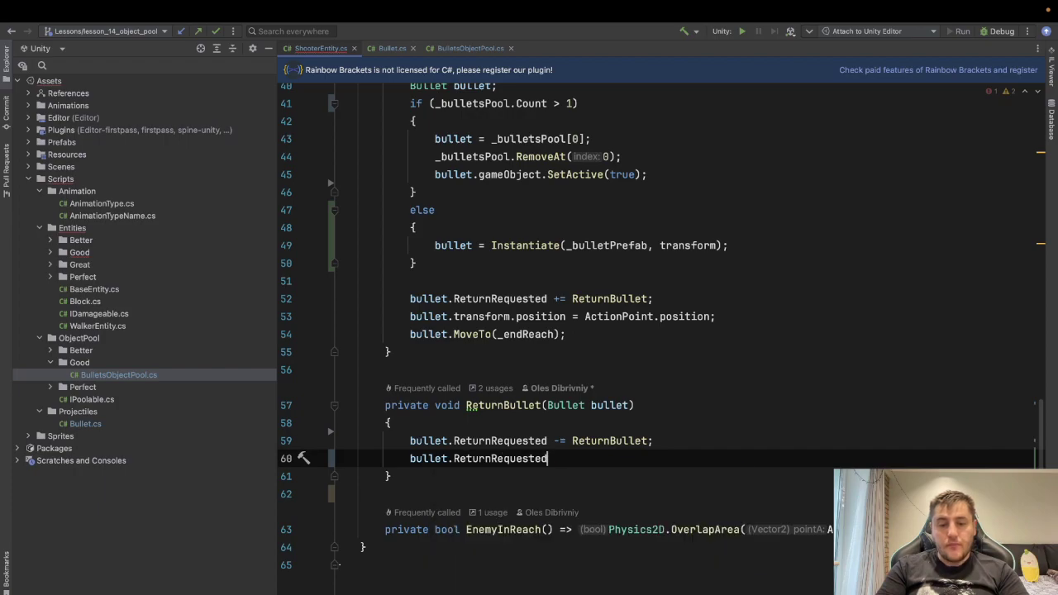
{"action": "key", "text": "BackSpace"}
{"action": "key", "text": "BackSpace"}
{"action": "key", "text": "BackSpace"}
{"action": "key", "text": "BackSpace"}
{"action": "key", "text": "BackSpace"}
{"action": "key", "text": "BackSpace"}
{"action": "key", "text": "BackSpace"}
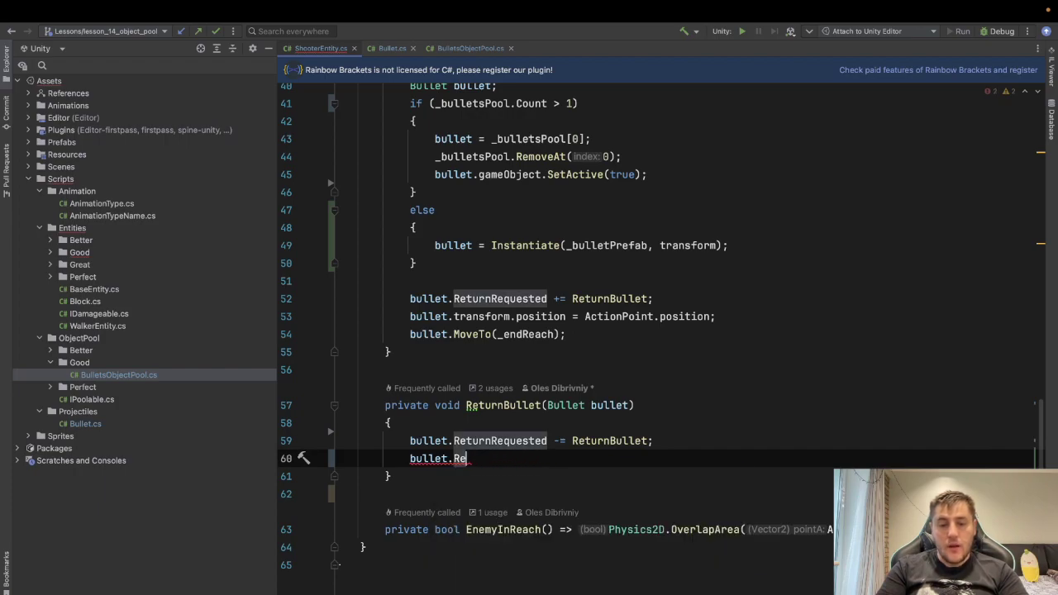
{"action": "key", "text": "BackSpace"}
{"action": "key", "text": "BackSpace"}
{"action": "type", "text": "Rese"}
{"action": "key", "text": "Return"}
{"action": "type", "text": ";"}
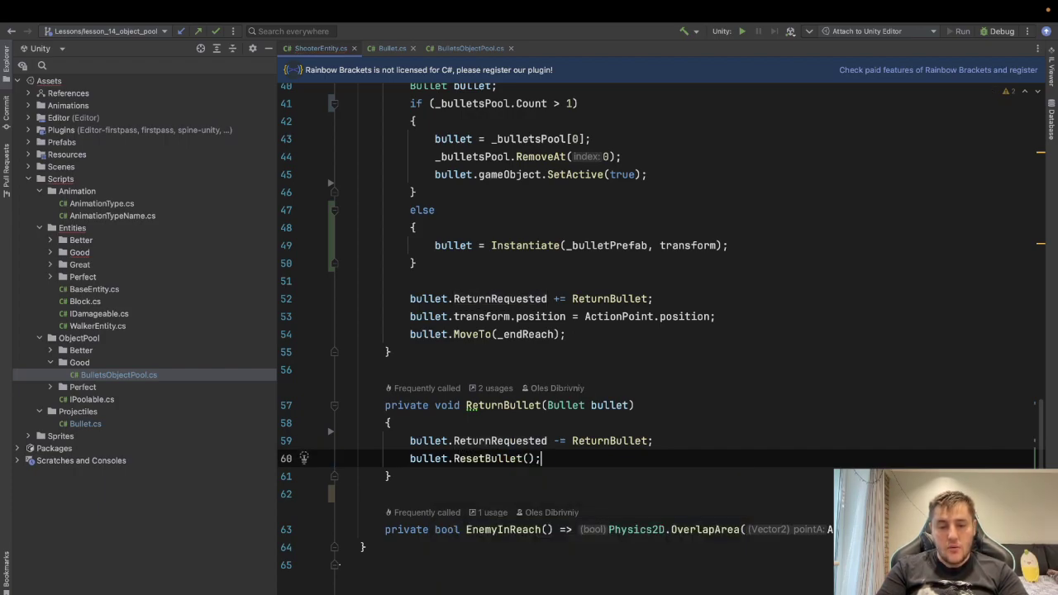
- Deactivate the bullet with 'bullet.gameObject.SetActive(false);'
{"action": "key", "text": "Return"}
{"action": "type", "text": "bullet."}
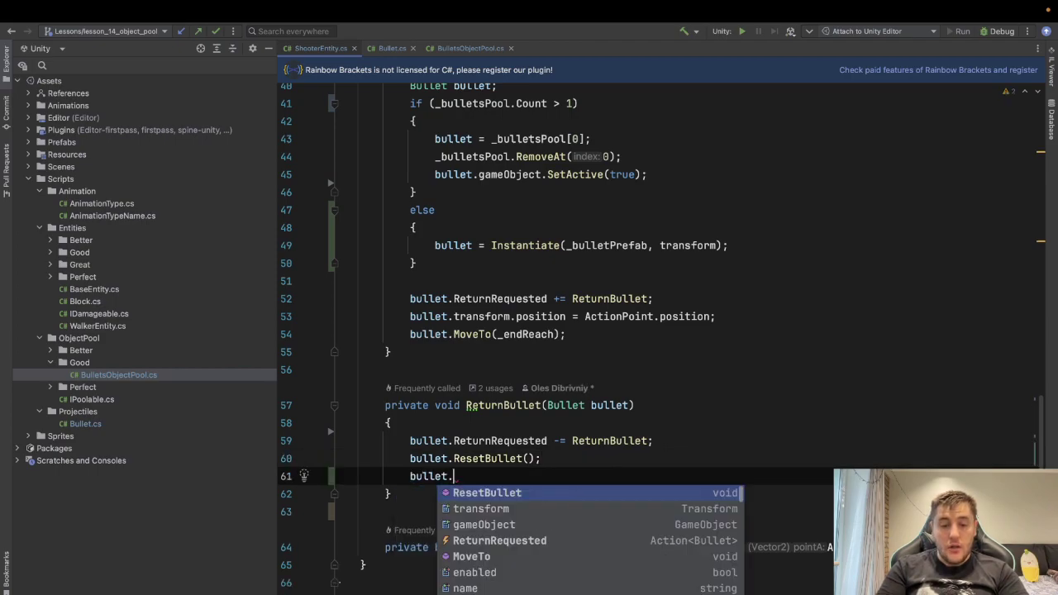
{"action": "type", "text": "ga"}
{"action": "key", "text": "Return"}
{"action": "type", "text": ".S"}
{"action": "key", "text": "Return"}
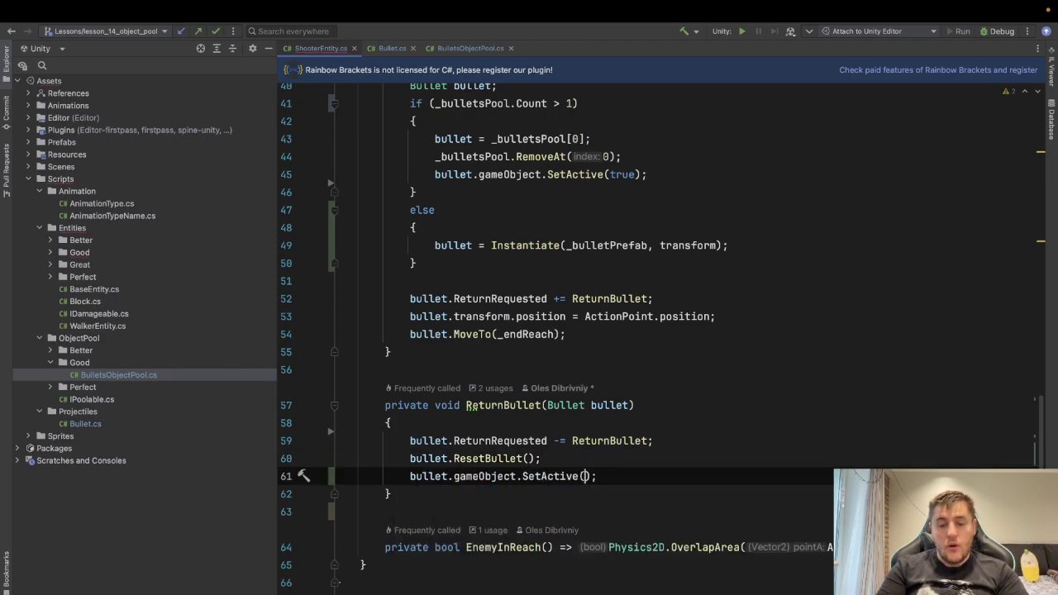
{"action": "type", "text": "fa"}
{"action": "key", "text": "Return"}
{"action": "key", "text": "End"}
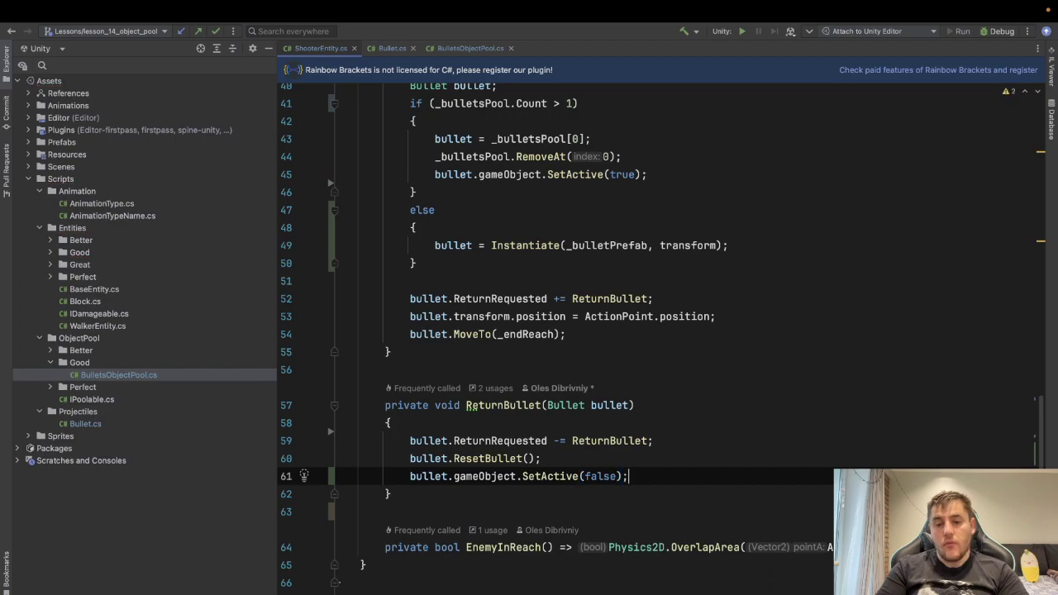
- Add the bullet back to the pool with '_bulletsPool.Add(bullet);', fixing the _bulletPrefab slip
{"action": "key", "text": "Return"}
{"action": "type", "text": "_"}
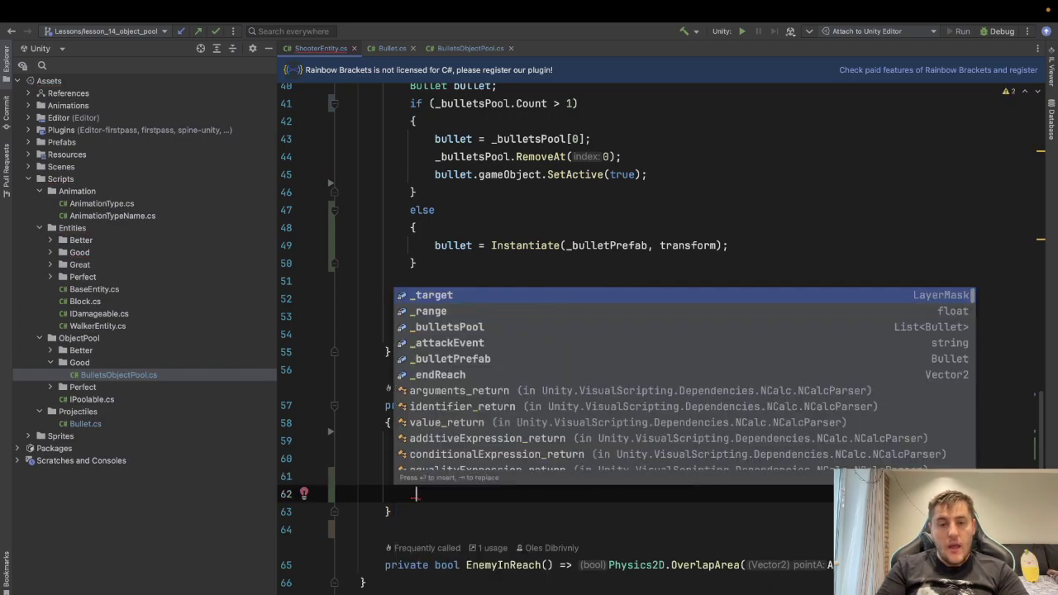
{"action": "type", "text": "b"}
{"action": "key", "text": "Return"}
{"action": "type", "text": "."}
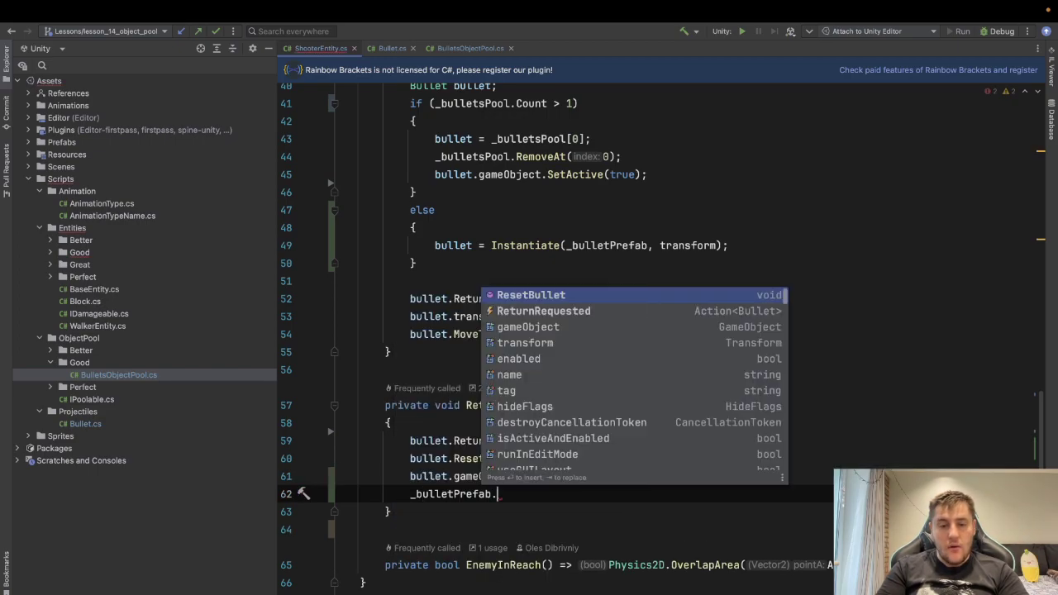
{"action": "key", "text": "BackSpace"}
{"action": "key", "text": "BackSpace"}
{"action": "key", "text": "BackSpace"}
{"action": "key", "text": "BackSpace"}
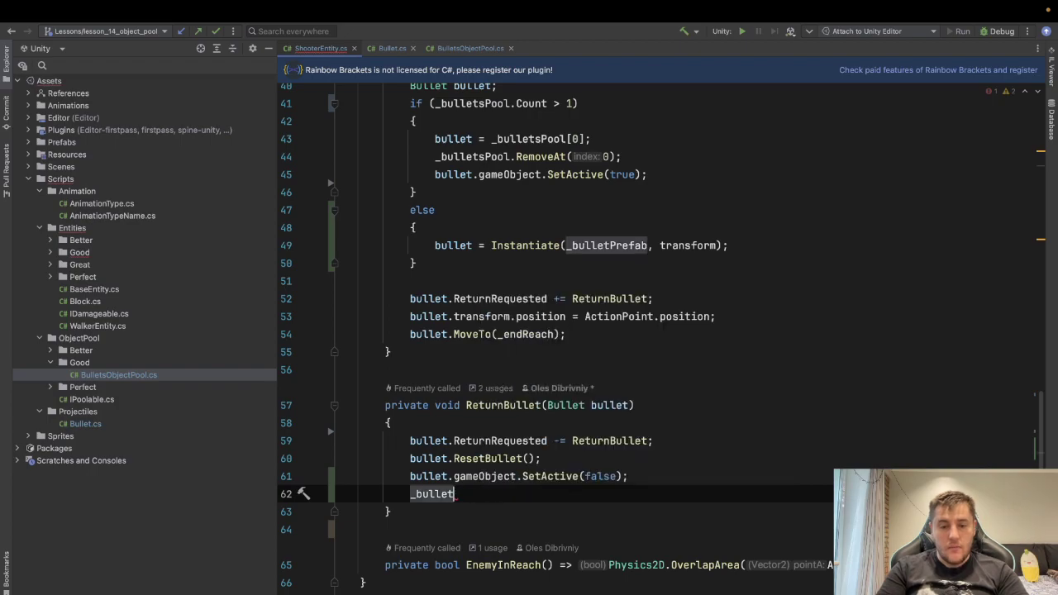
{"action": "type", "text": "s"}
{"action": "key", "text": "Return"}
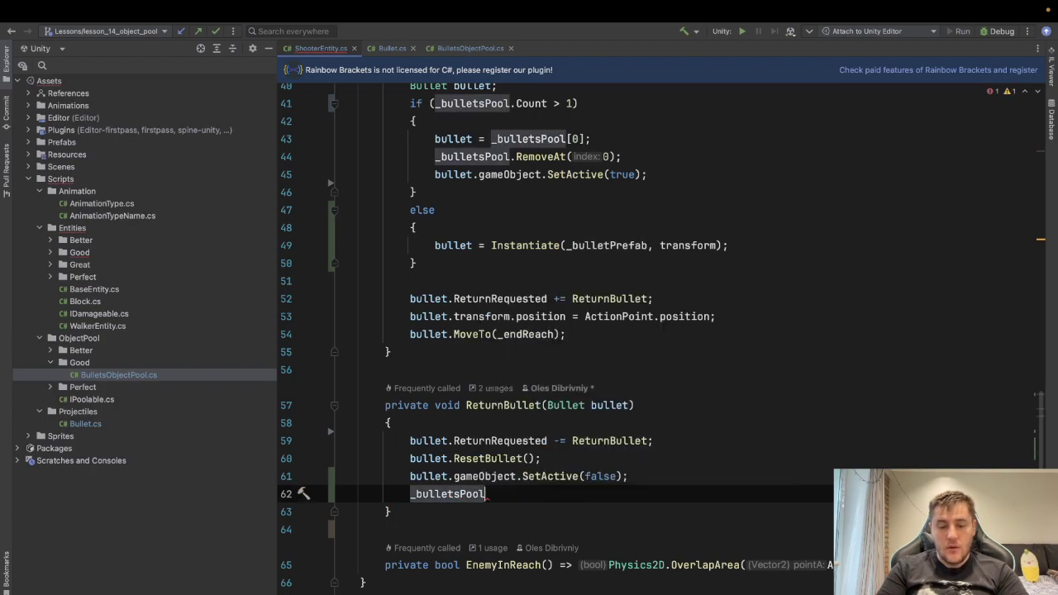
{"action": "type", "text": ".A"}
{"action": "key", "text": "Return"}
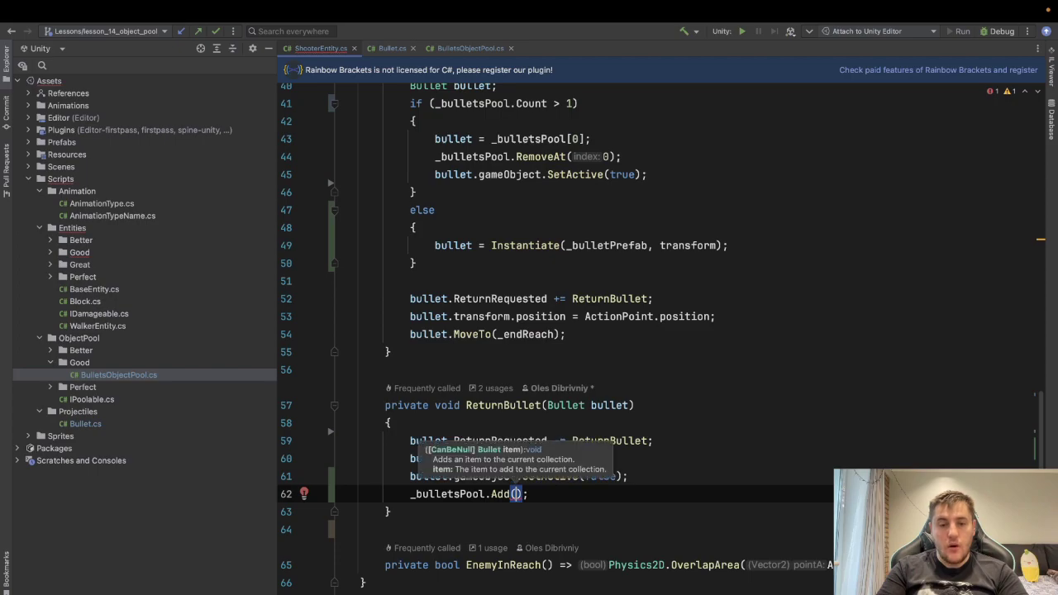
{"action": "type", "text": "b"}
{"action": "key", "text": "Return"}
{"action": "key", "text": "End"}
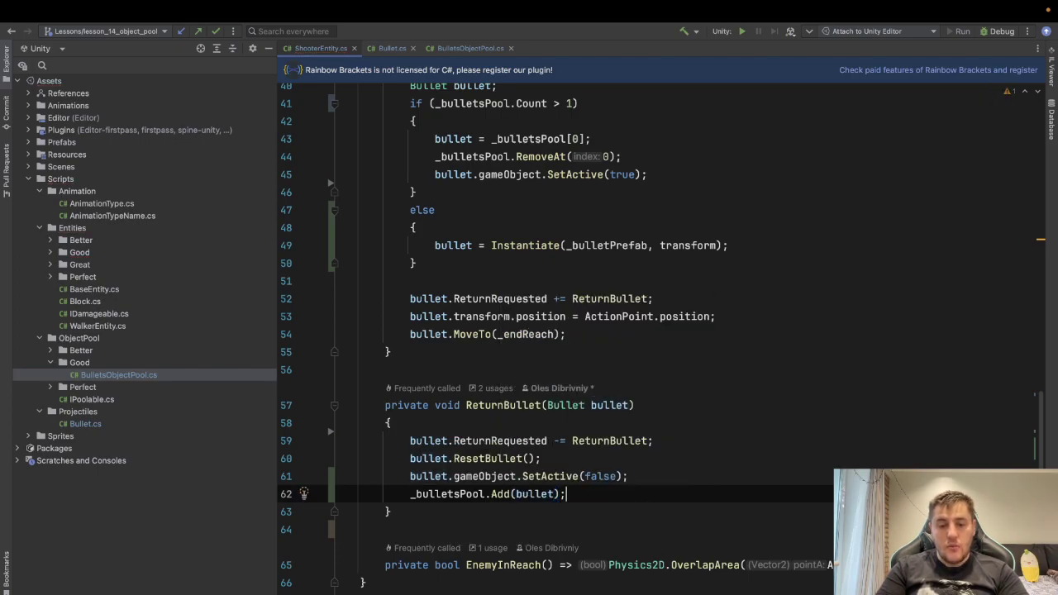
{"action": "left_click", "coordinate": [658, 477]}
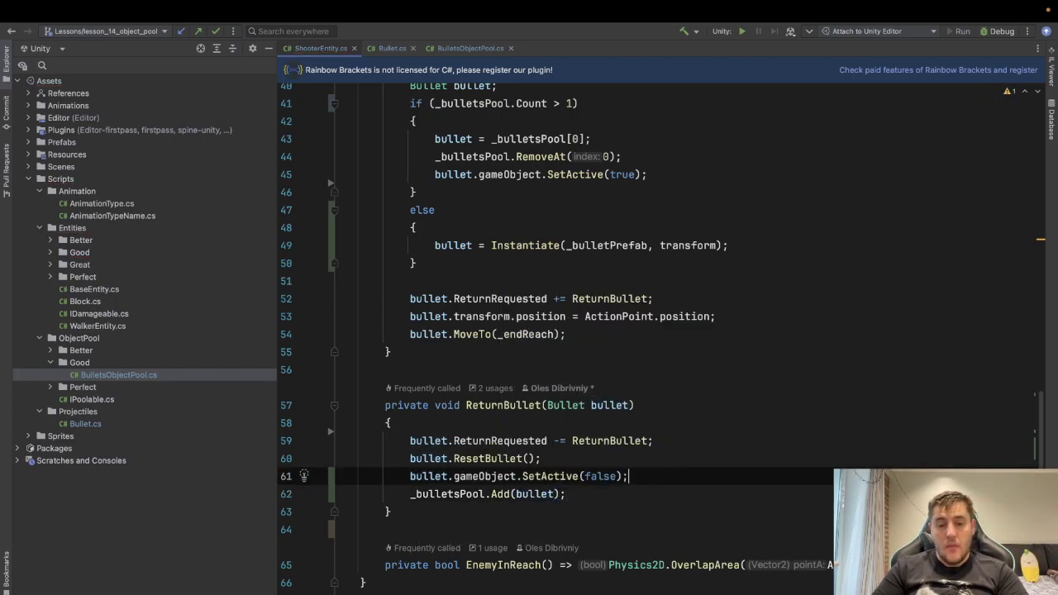
{"action": "scroll", "coordinate": [632, 445], "scroll_direction": "up", "scroll_amount": 2}
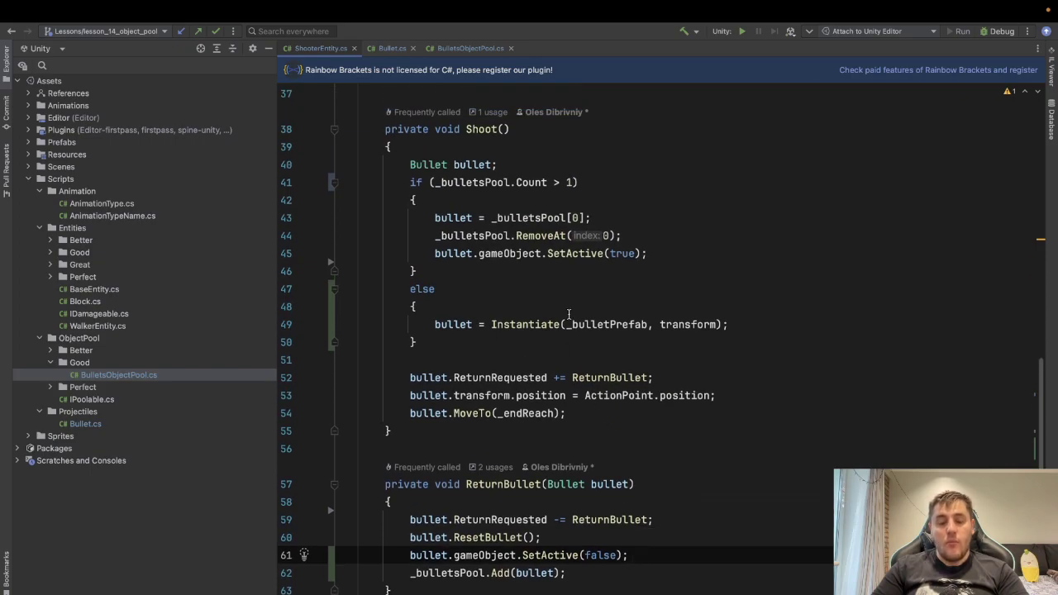
{"action": "scroll", "coordinate": [549, 290], "scroll_direction": "down", "scroll_amount": 1}
{"action": "scroll", "coordinate": [548, 289], "scroll_direction": "up", "scroll_amount": 3}
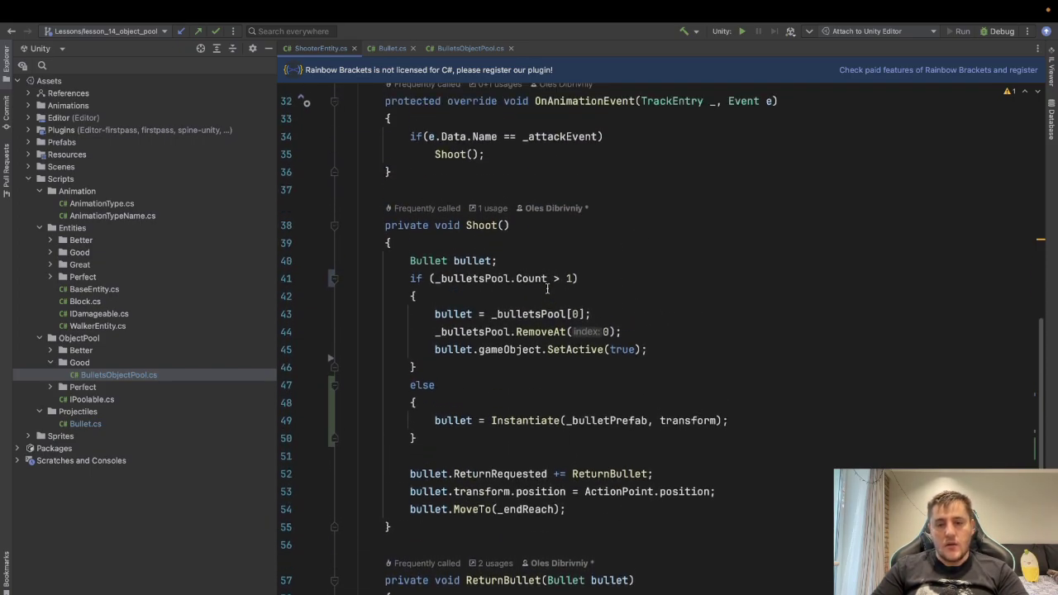
{"action": "scroll", "coordinate": [547, 287], "scroll_direction": "down", "scroll_amount": 3}
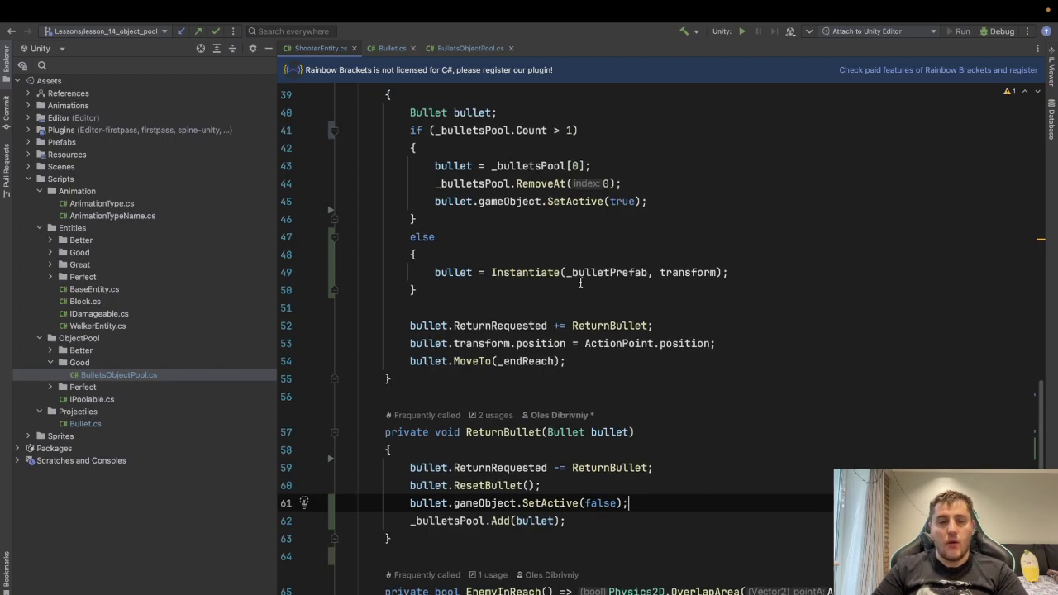
{"action": "scroll", "coordinate": [511, 215], "scroll_direction": "up", "scroll_amount": 10}
- Declare '[SerializeField] private int _startBulletCount;' on a new line above _bulletPrefab
{"action": "left_click", "coordinate": [467, 232]}
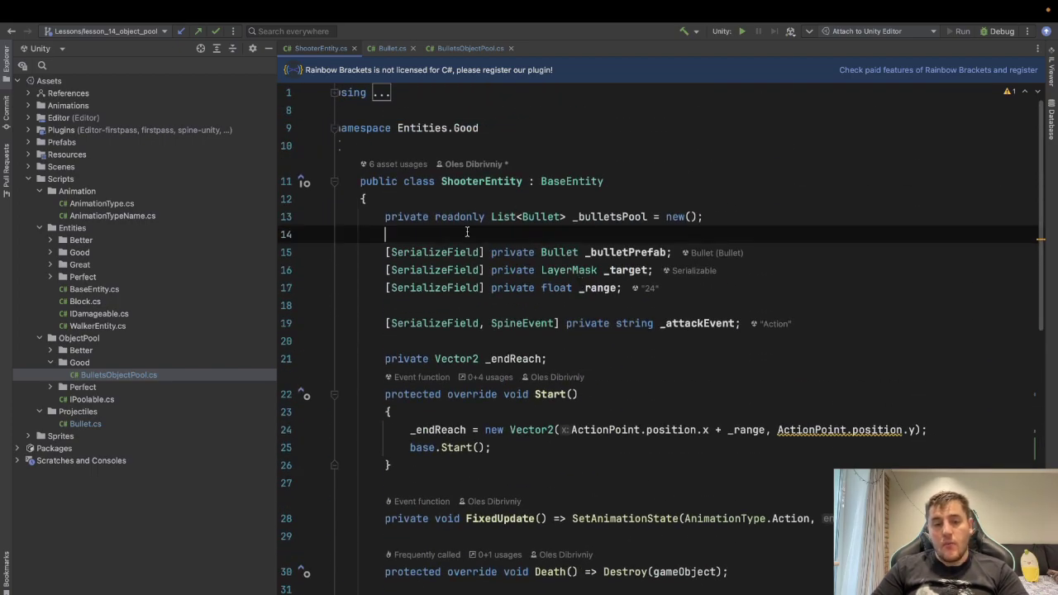
{"action": "key", "text": "Return"}
{"action": "type", "text": "[Ser"}
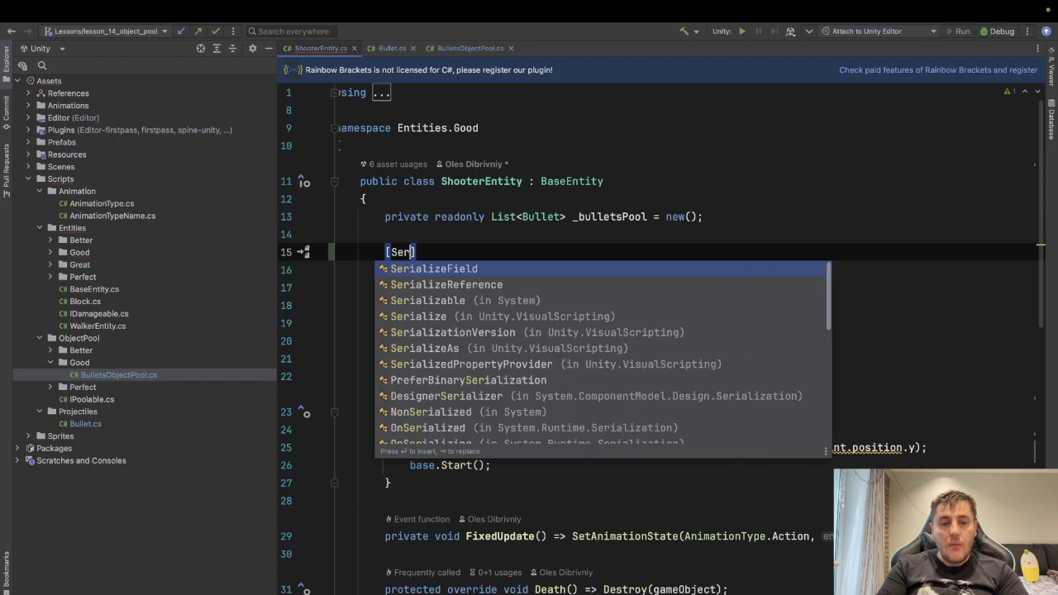
{"action": "key", "text": "Return"}
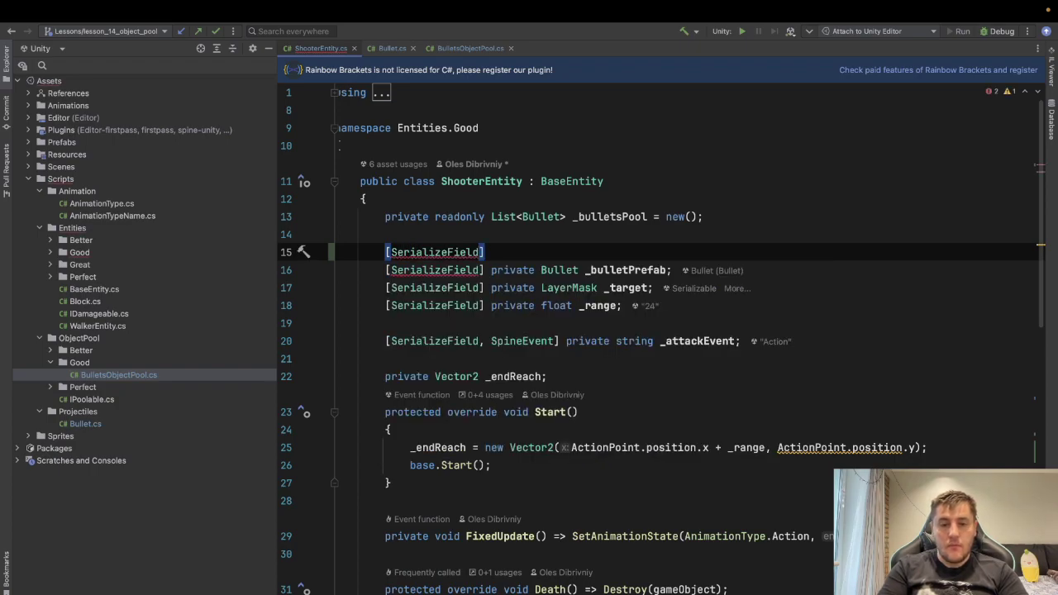
{"action": "type", "text": "pri"}
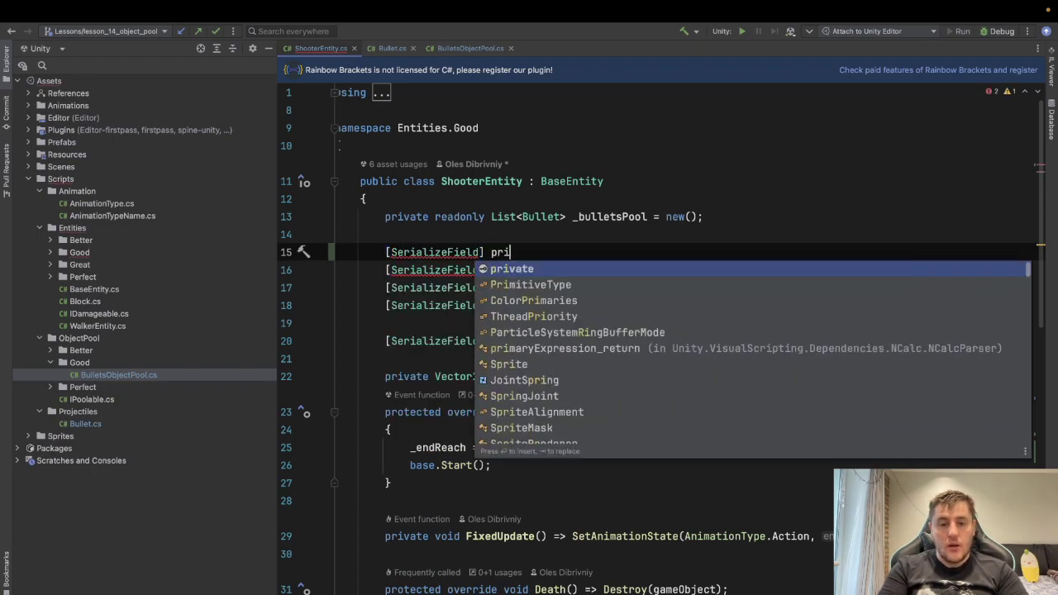
{"action": "type", "text": "va"}
{"action": "key", "text": "Return"}
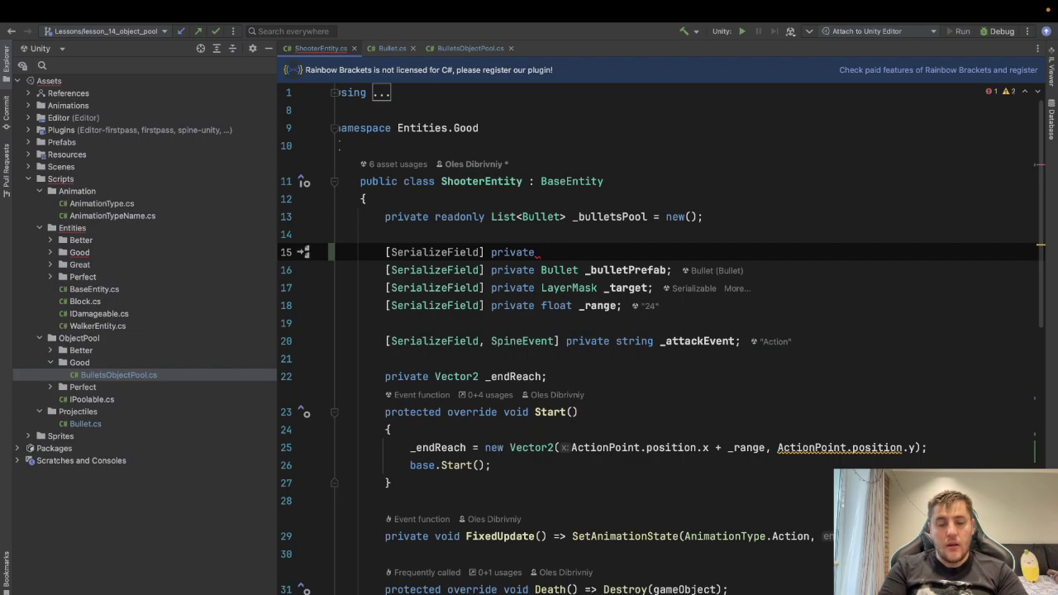
{"action": "type", "text": "int _"}
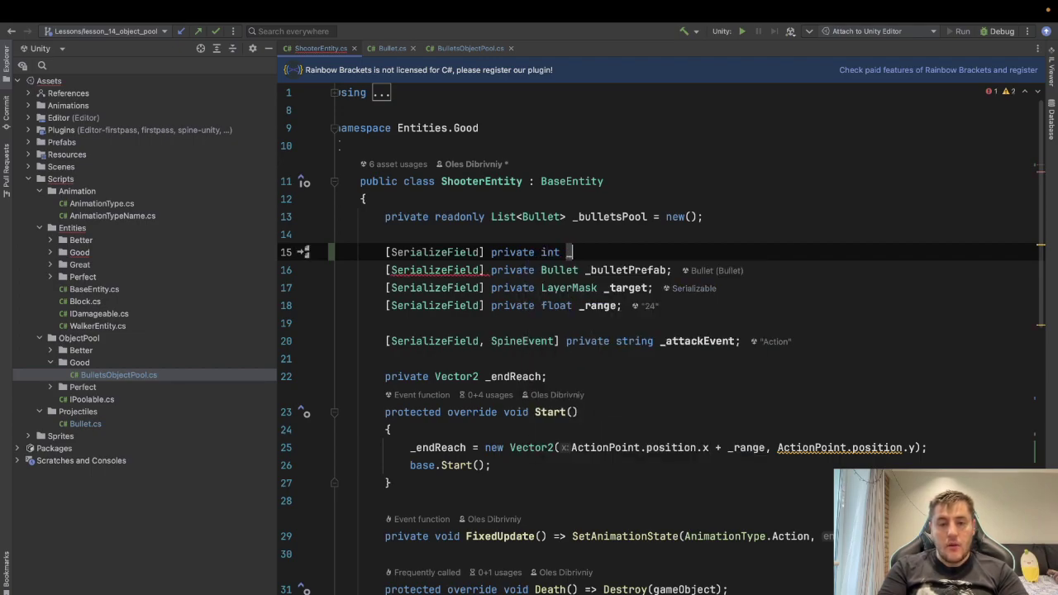
{"action": "type", "text": "star"}
{"action": "type", "text": "tB"}
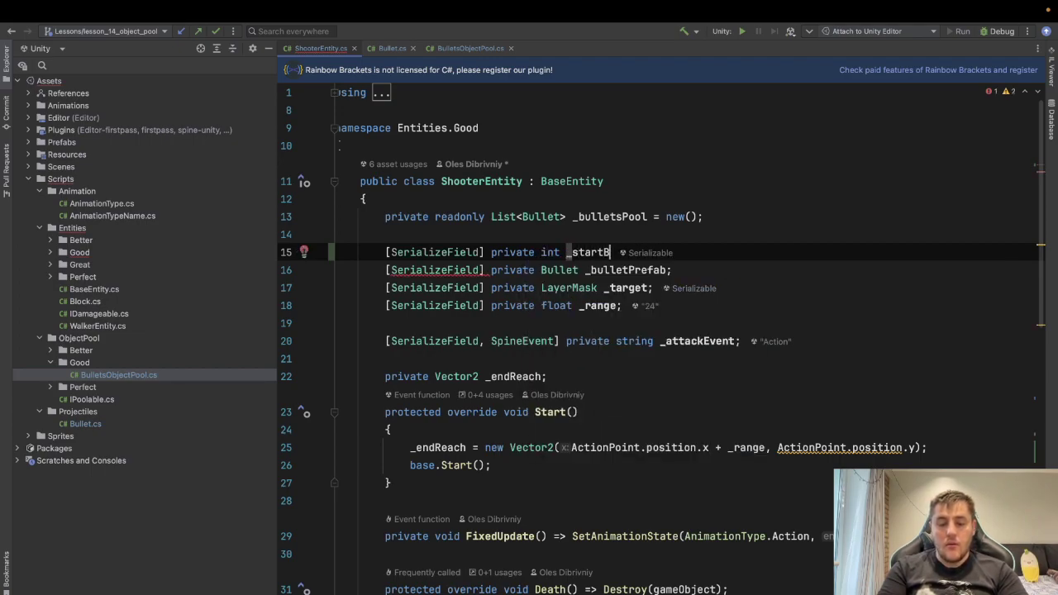
{"action": "type", "text": "ulletCount"}
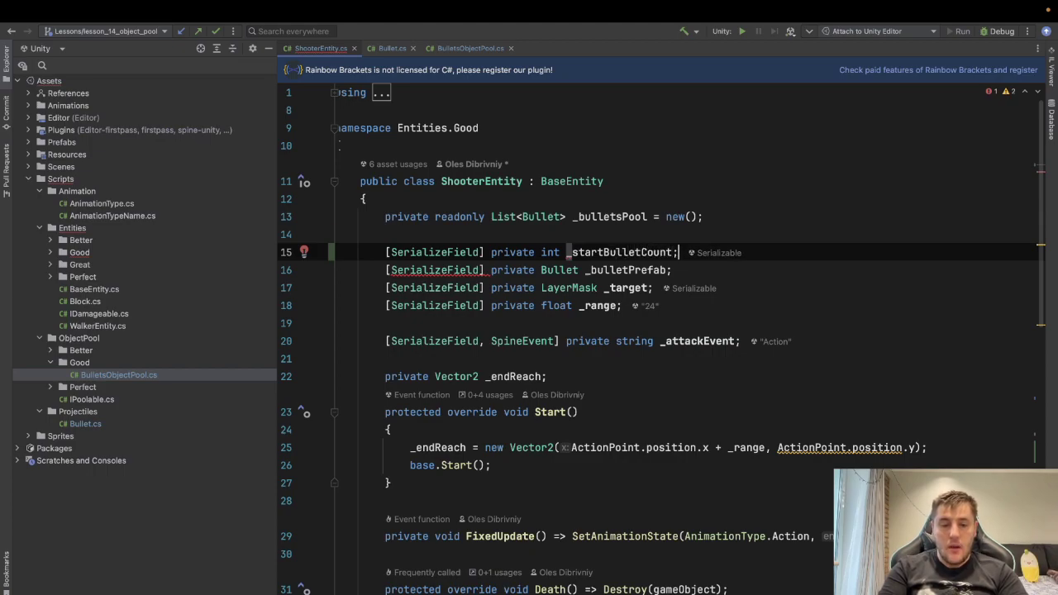
{"action": "type", "text": ";"}
{"action": "left_click", "coordinate": [492, 428]}
- Insert a for loop in Start that runs _startBulletCount times
{"action": "key", "text": "Return"}
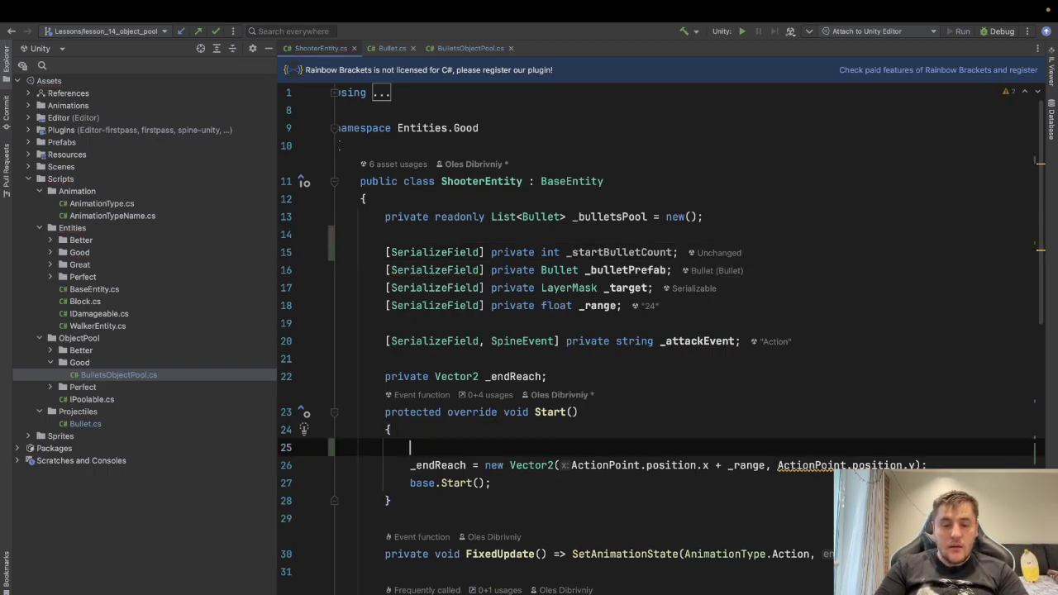
{"action": "type", "text": "for"}
{"action": "key", "text": "Tab"}
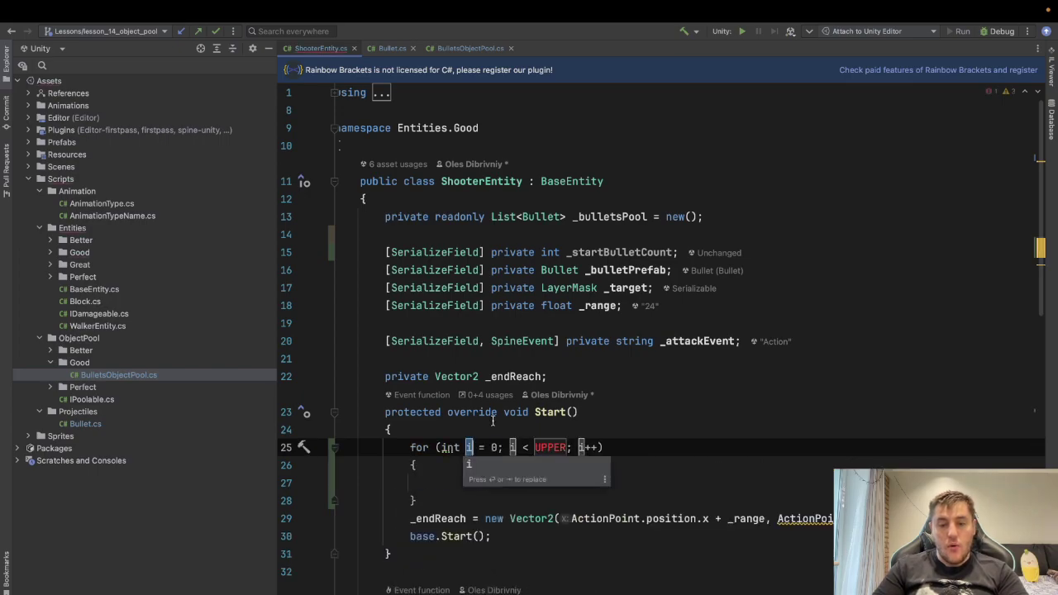
{"action": "key", "text": "Tab"}
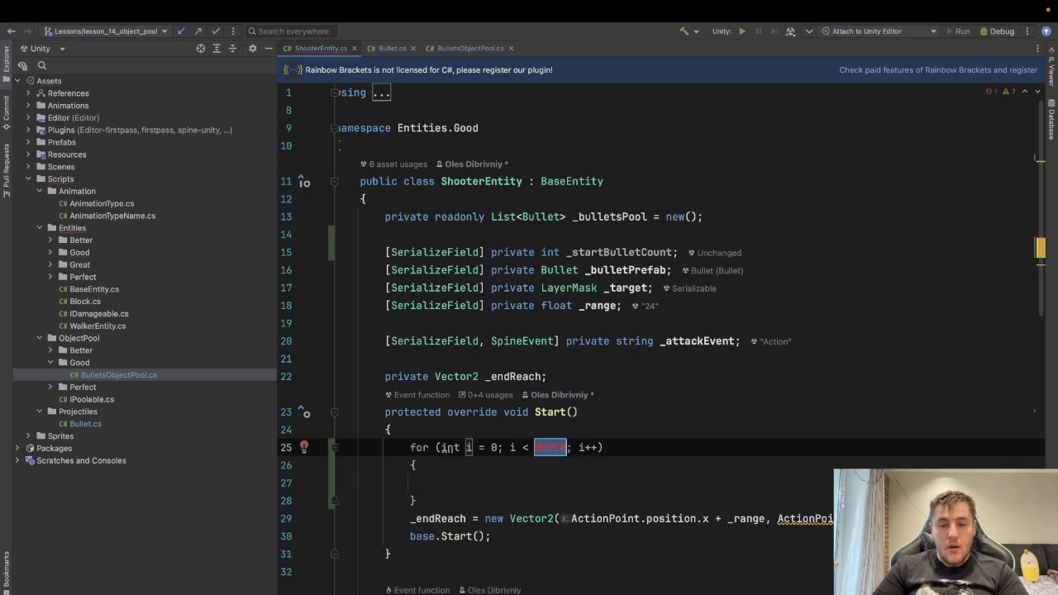
{"action": "type", "text": "_s"}
{"action": "key", "text": "Return"}
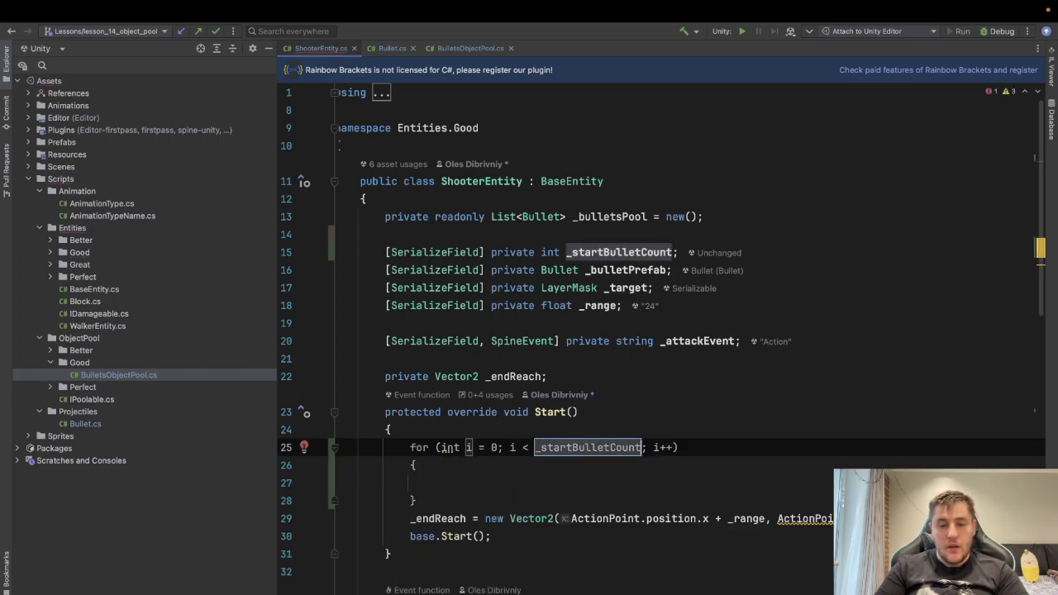
{"action": "key", "text": "Tab"}
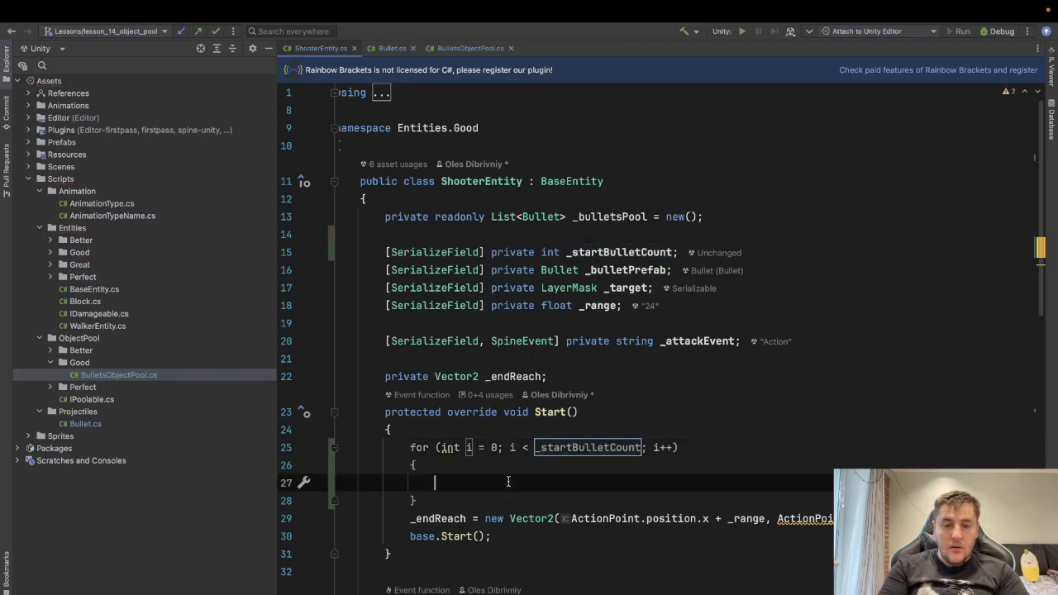
- Create each bullet with 'Bullet bullet = Instantiate(_bulletPrefab, transform);'
{"action": "type", "text": "Bu"}
{"action": "key", "text": "Return"}
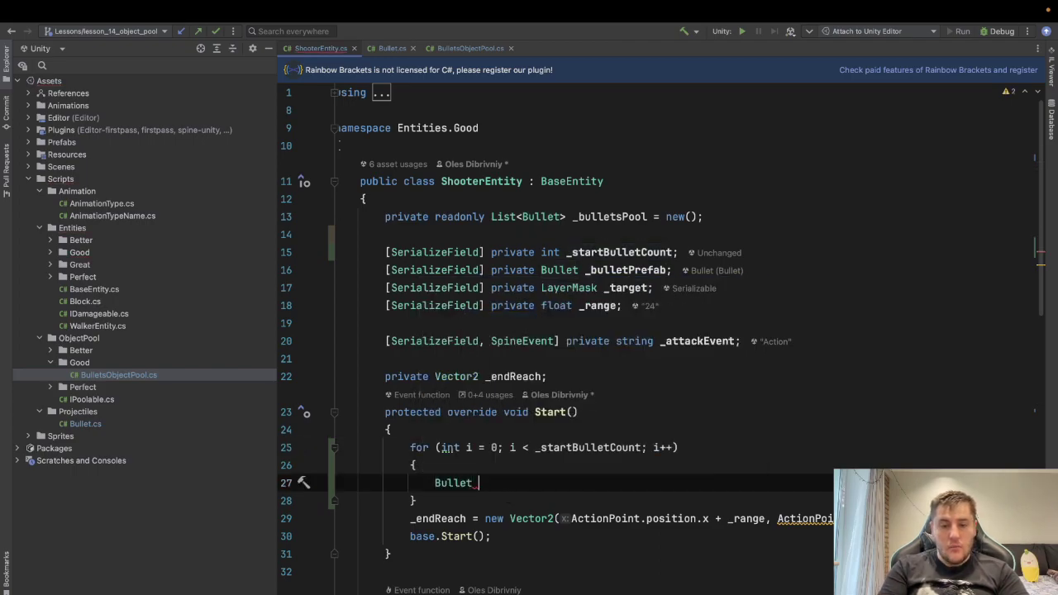
{"action": "type", "text": "bu"}
{"action": "key", "text": "Return"}
{"action": "type", "text": "= In"}
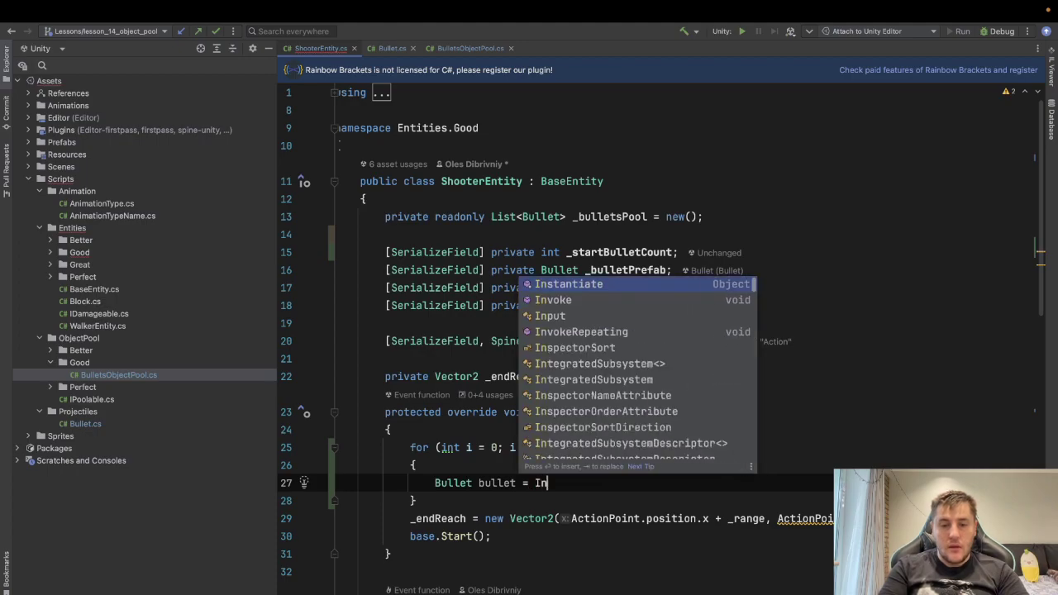
{"action": "key", "text": "Return"}
{"action": "type", "text": "b"}
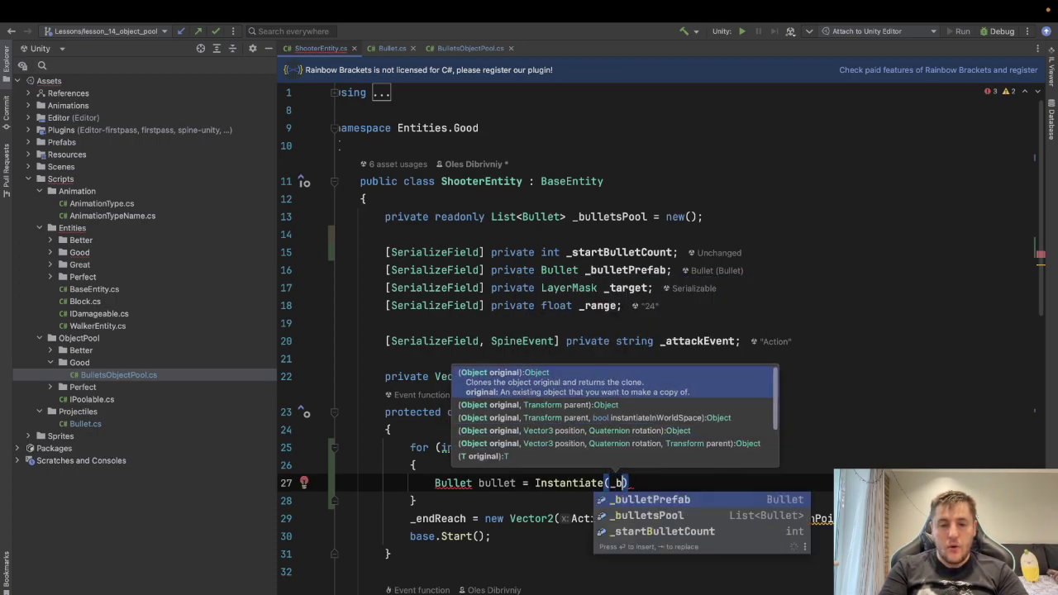
{"action": "key", "text": "Return"}
{"action": "type", "text": ","}
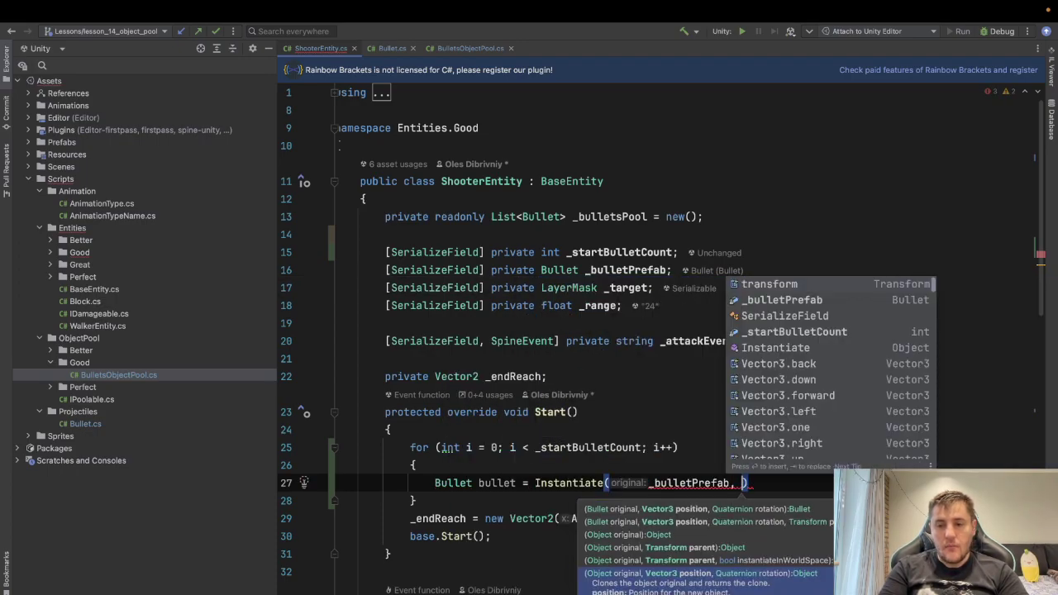
{"action": "key", "text": "Return"}
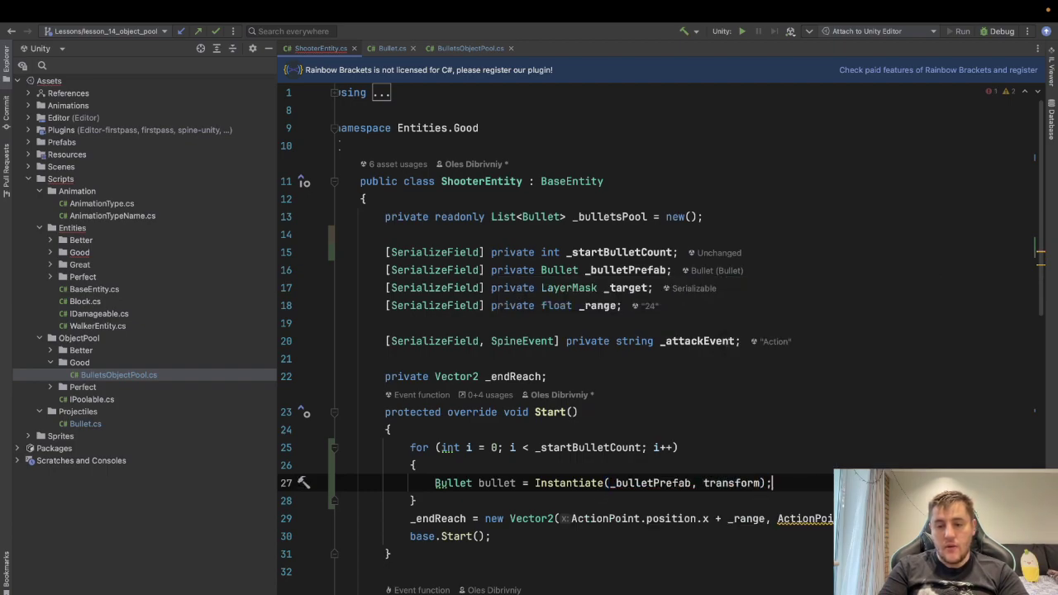
{"action": "key", "text": "ctrl+shift+Return"}
- Deactivate the new bullet with 'bullet.gameObject.SetActive(false);'
{"action": "type", "text": "bullet."}
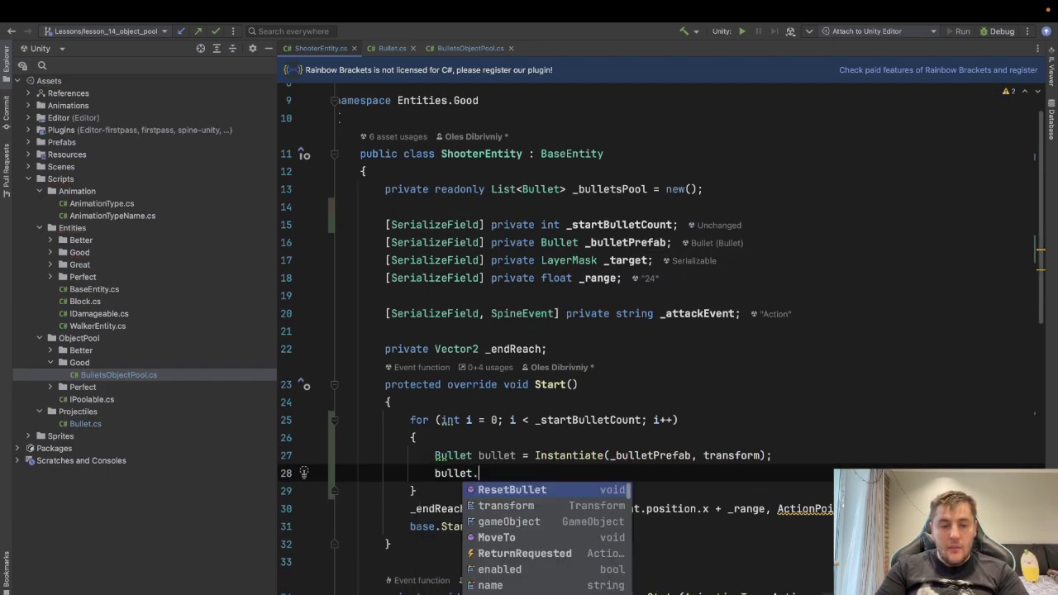
{"action": "type", "text": "ga"}
{"action": "key", "text": "Return"}
{"action": "type", "text": ".Se"}
{"action": "key", "text": "Return"}
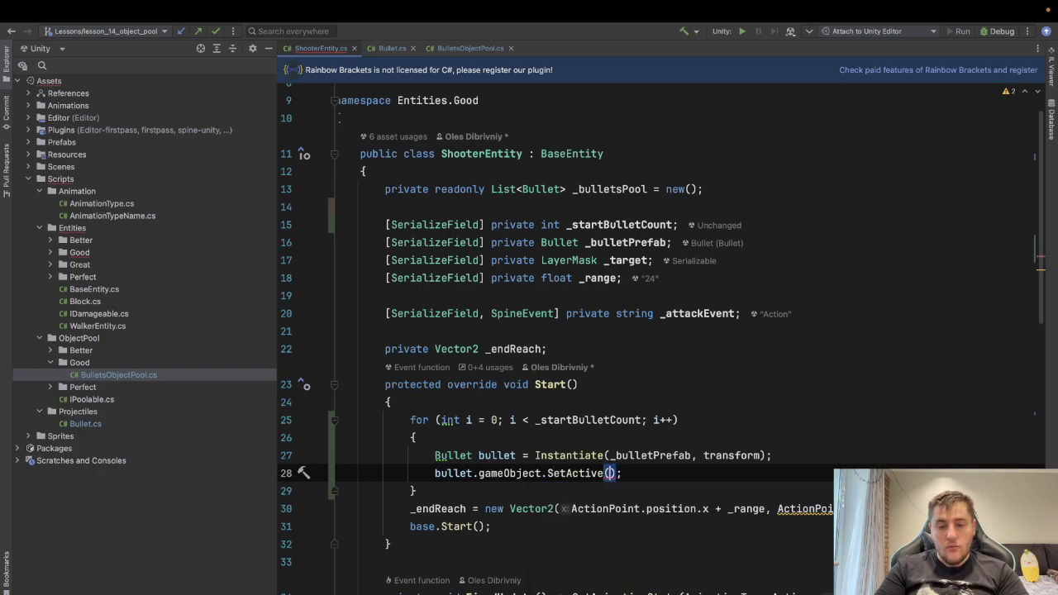
{"action": "type", "text": "fa"}
{"action": "key", "text": "Return"}
{"action": "type", "text": ";"}
- Add the bullet to the pool with '_bulletsPool.Add(bullet);', correcting the _bulletPrefab slip
{"action": "key", "text": "Return"}
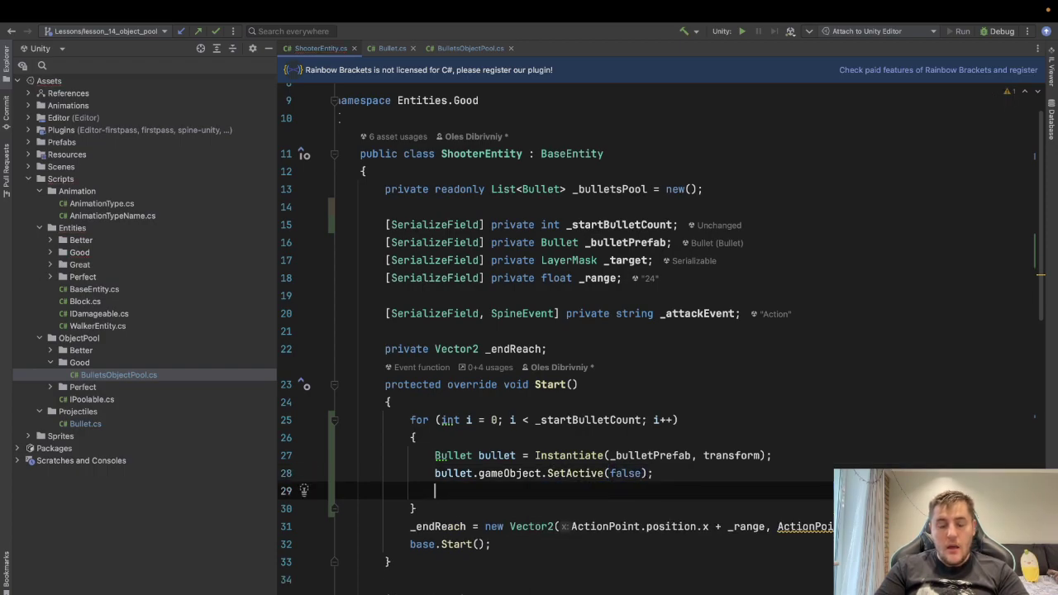
{"action": "type", "text": "_b"}
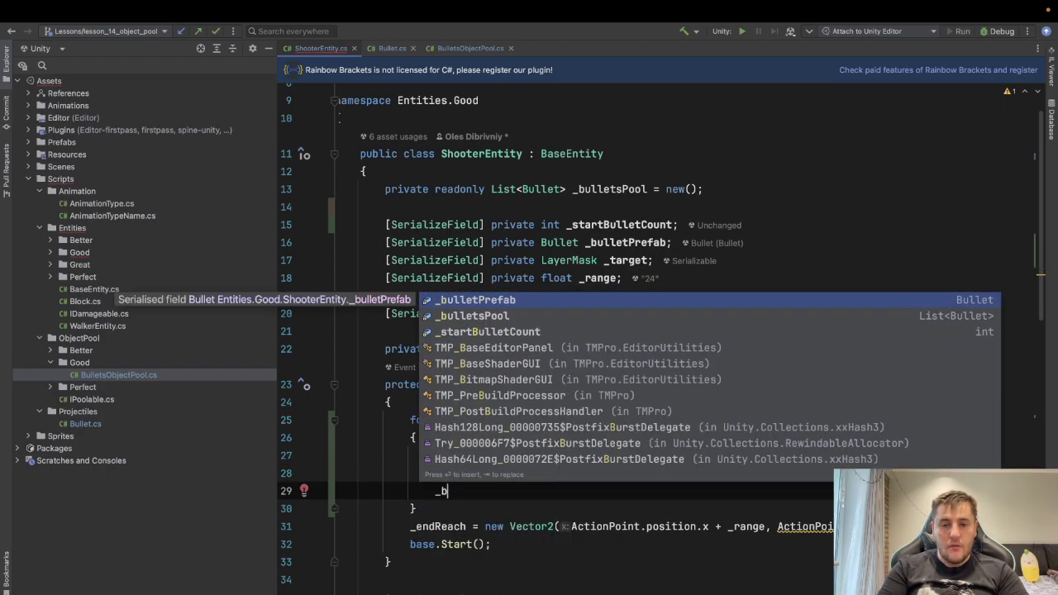
{"action": "key", "text": "Return"}
{"action": "type", "text": "."}
{"action": "key", "text": "BackSpace"}
{"action": "key", "text": "BackSpace"}
{"action": "key", "text": "BackSpace"}
{"action": "key", "text": "BackSpace"}
{"action": "key", "text": "BackSpace"}
{"action": "key", "text": "BackSpace"}
{"action": "key", "text": "BackSpace"}
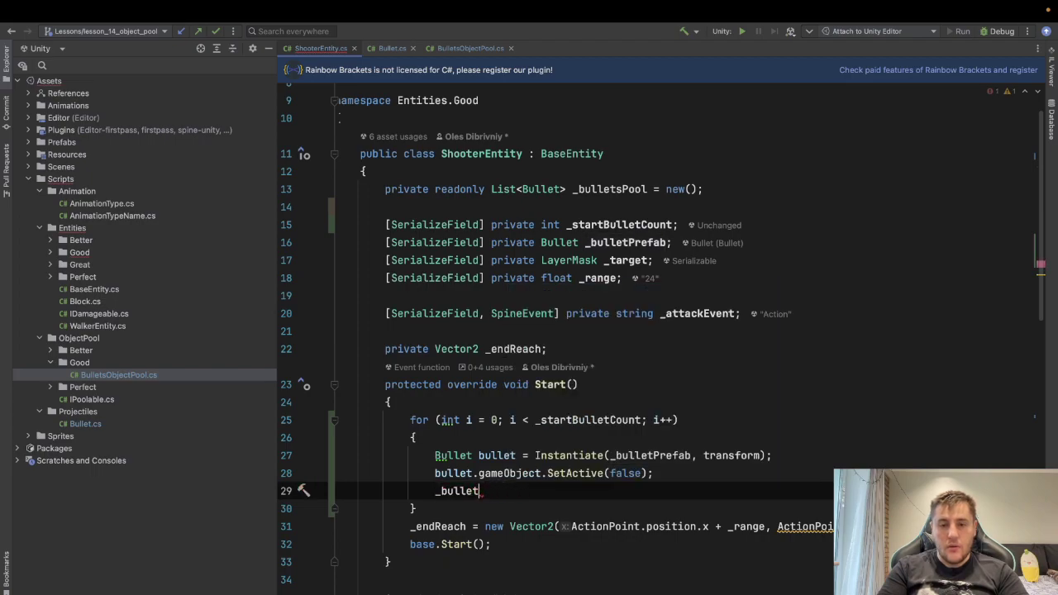
{"action": "type", "text": "sP"}
{"action": "key", "text": "Return"}
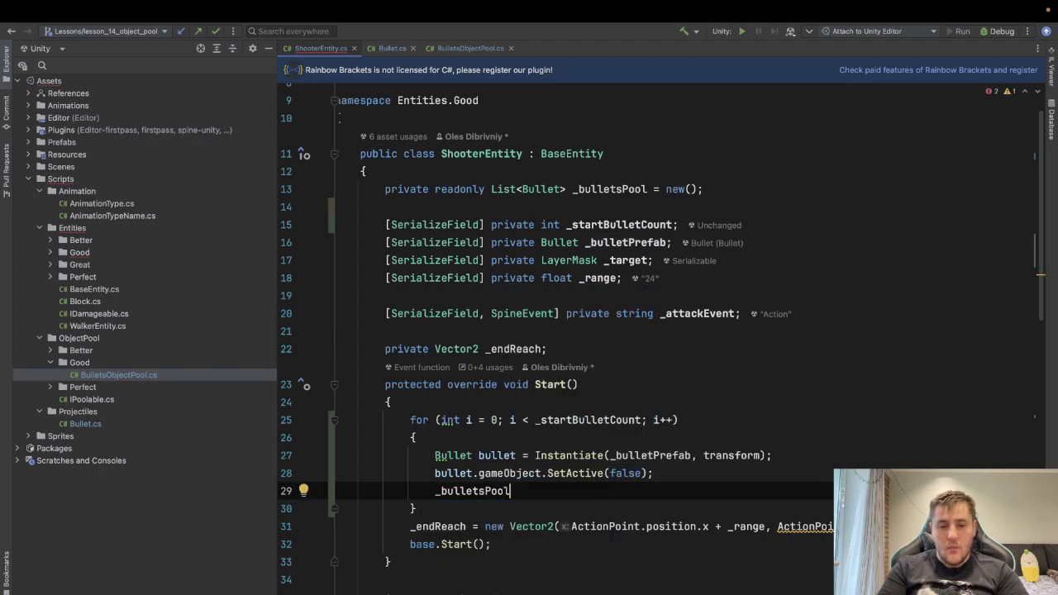
{"action": "type", "text": "."}
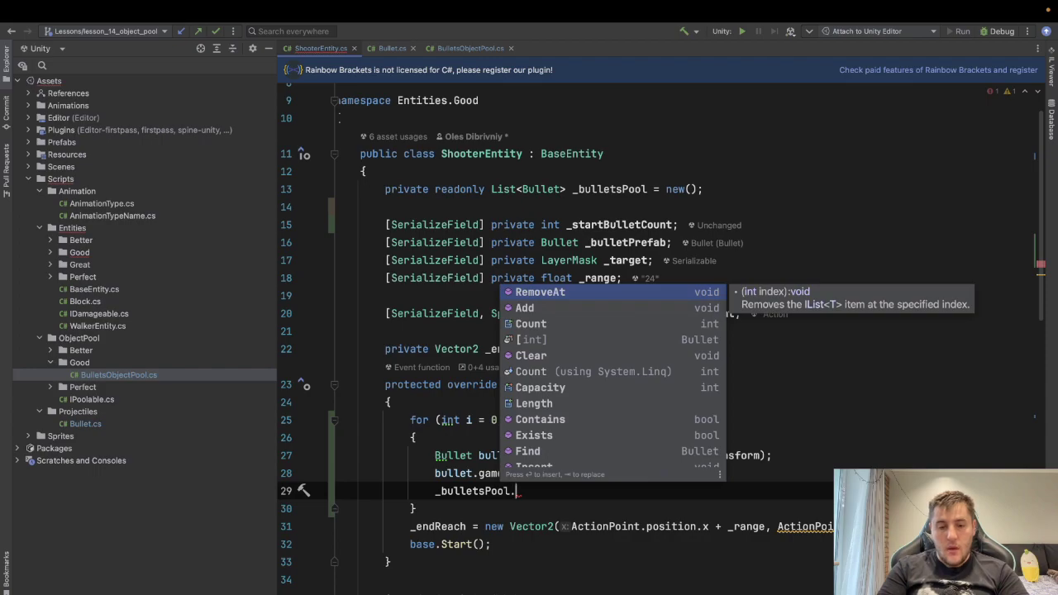
{"action": "type", "text": "Ad"}
{"action": "key", "text": "Return"}
{"action": "type", "text": "b);"}
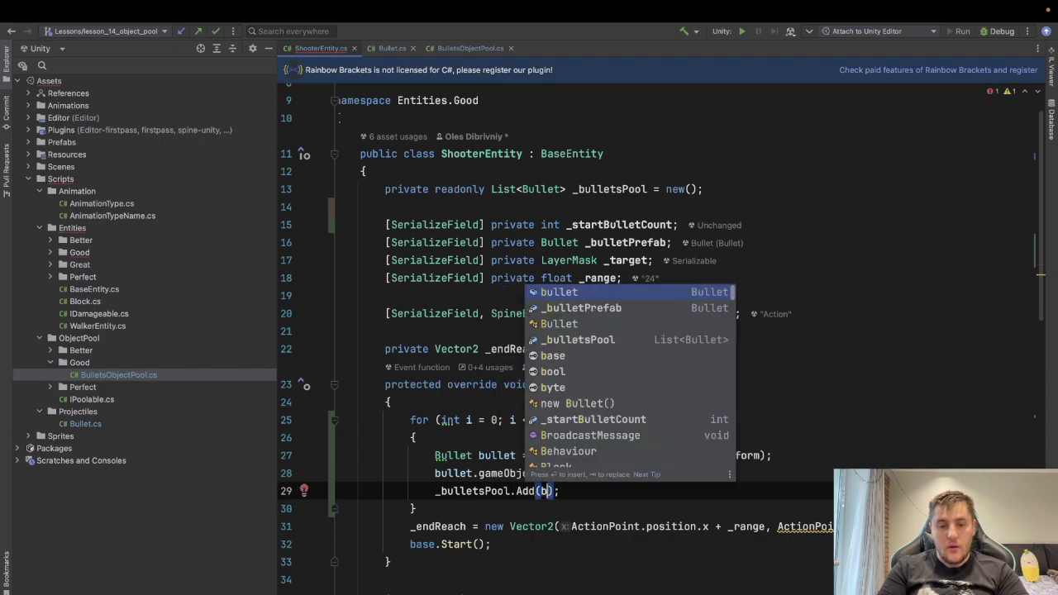
{"action": "key", "text": "Return"}
{"action": "key", "text": "End"}
{"action": "scroll", "coordinate": [434, 283], "scroll_direction": "down", "scroll_amount": 3}
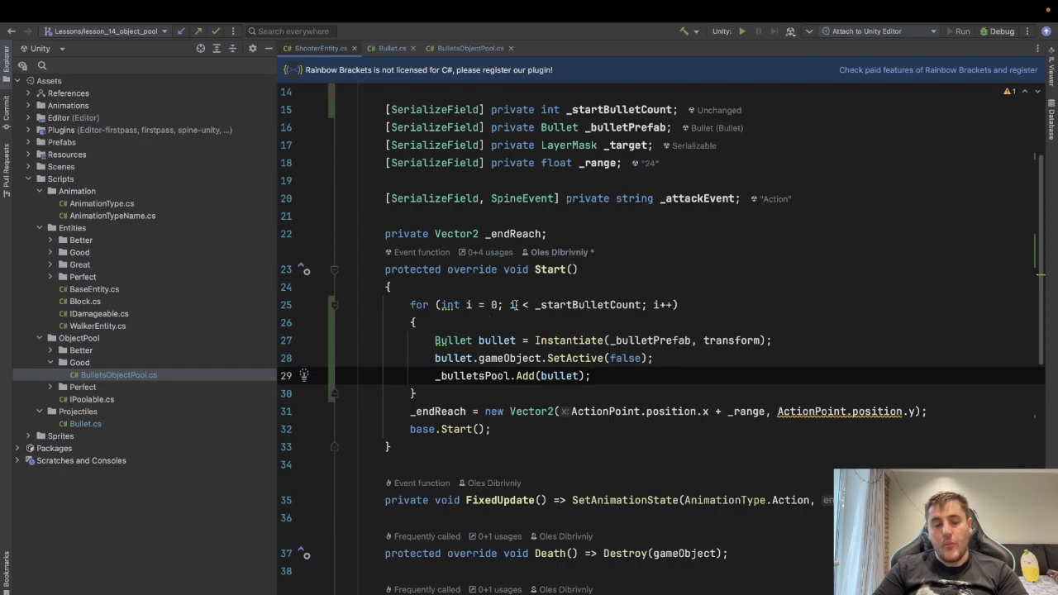
{"action": "left_click_drag", "start_coordinate": [385, 270], "coordinate": [436, 445]}
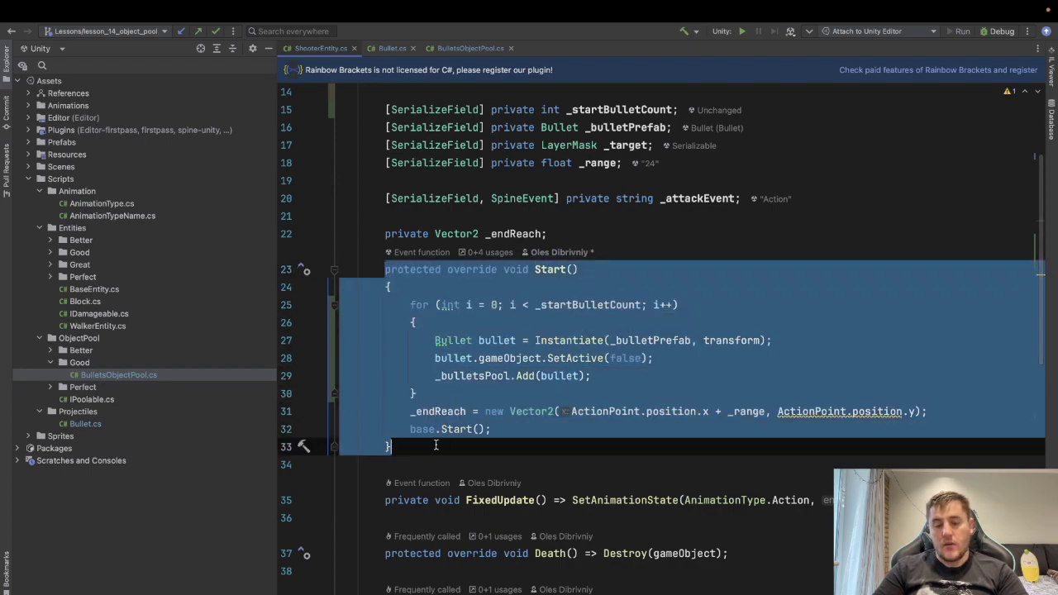
{"action": "left_click", "coordinate": [435, 446]}
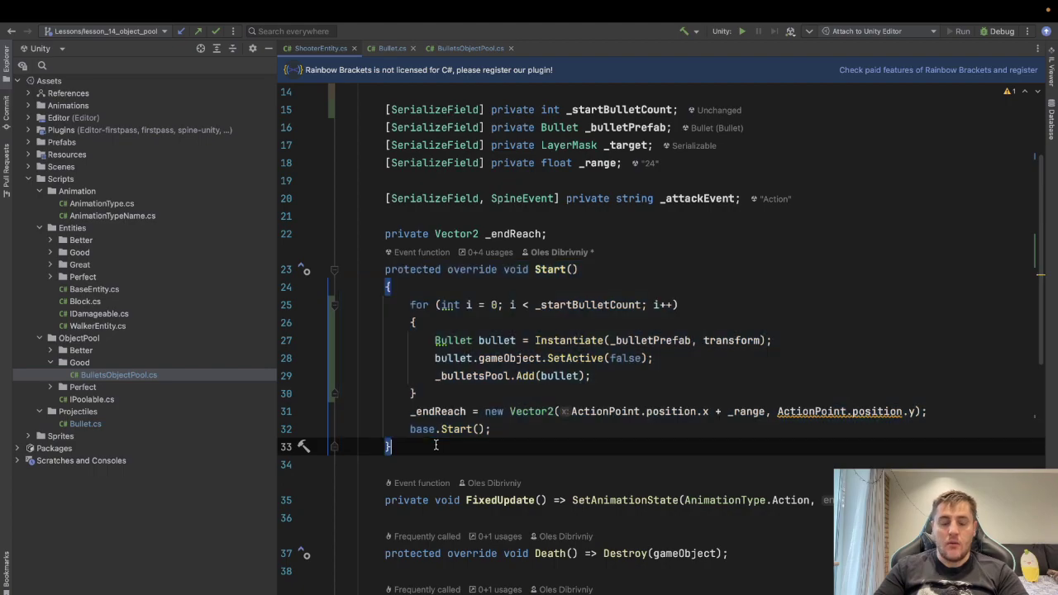
{"action": "scroll", "coordinate": [436, 446], "scroll_direction": "down", "scroll_amount": 1}
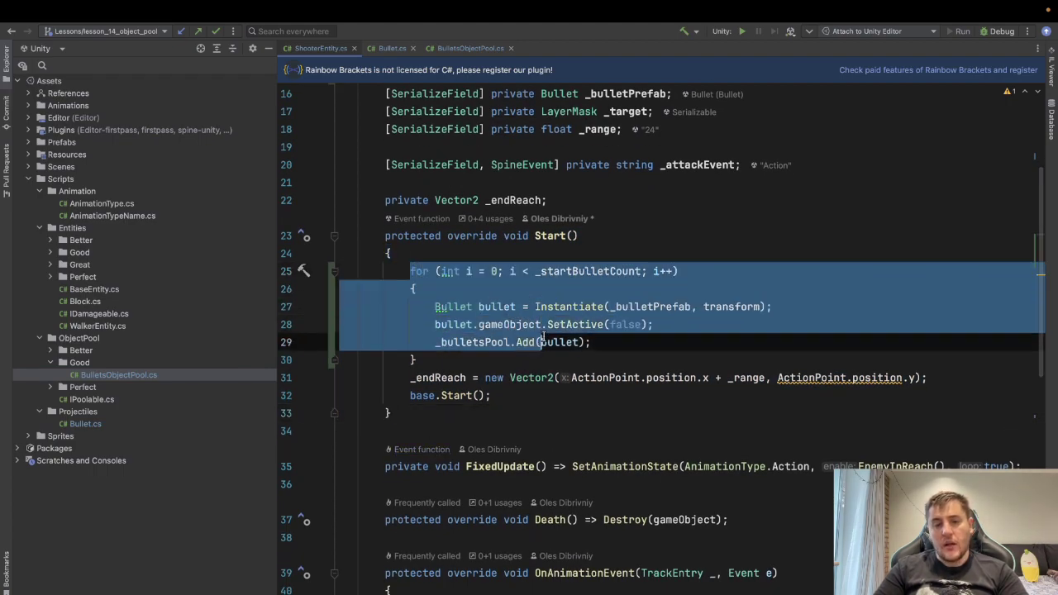
{"action": "left_click_drag", "start_coordinate": [408, 273], "coordinate": [552, 365]}
{"action": "scroll", "coordinate": [552, 364], "scroll_direction": "down", "scroll_amount": 10}
{"action": "scroll", "coordinate": [552, 365], "scroll_direction": "down", "scroll_amount": 5}
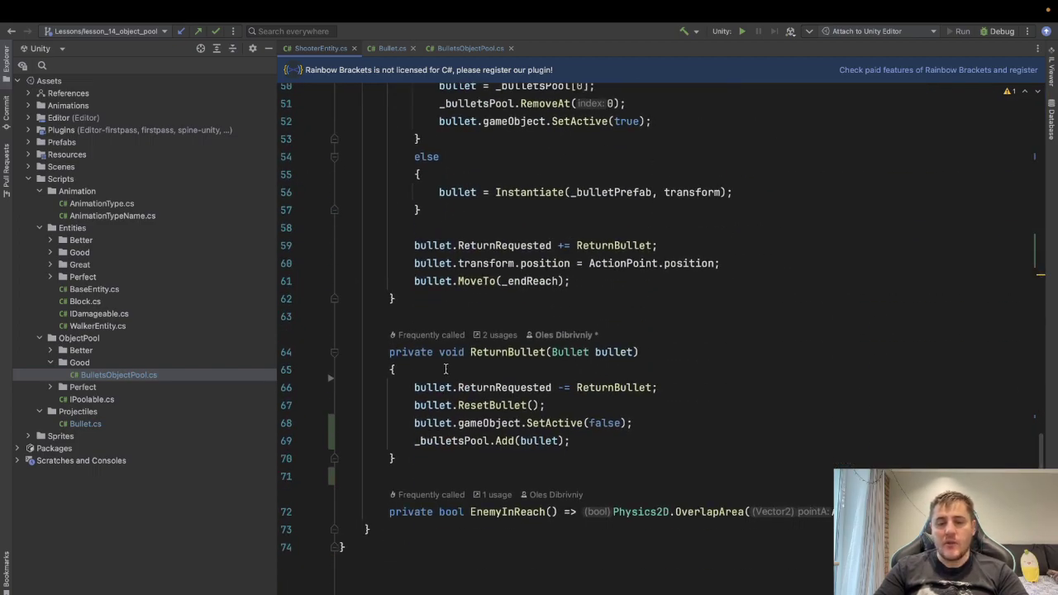
{"action": "scroll", "coordinate": [445, 369], "scroll_direction": "up", "scroll_amount": 7}
{"action": "scroll", "coordinate": [518, 252], "scroll_direction": "up", "scroll_amount": 10}
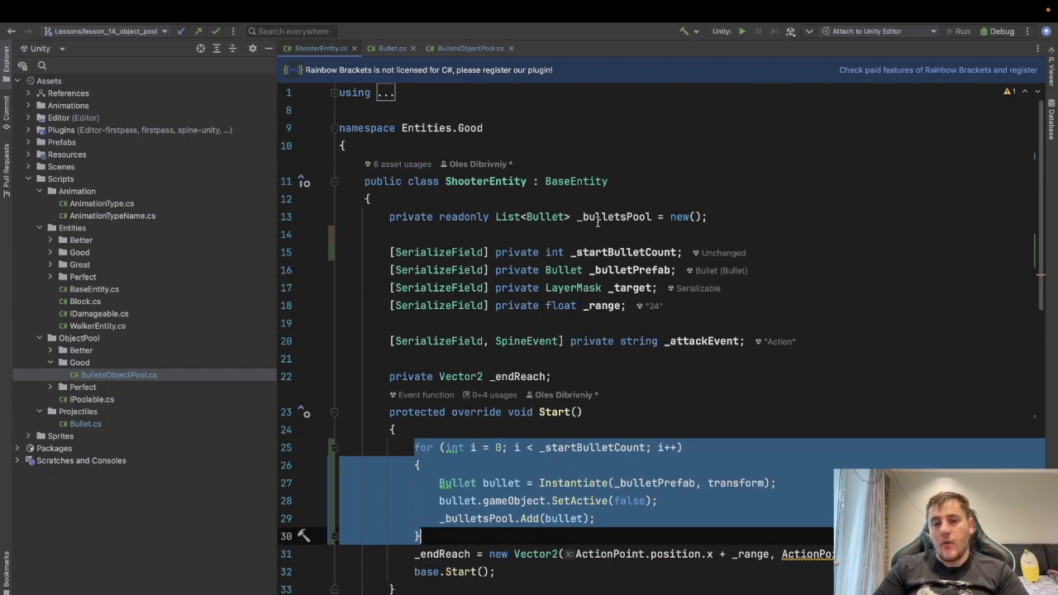
{"action": "left_click", "coordinate": [597, 218]}
{"action": "scroll", "coordinate": [585, 228], "scroll_direction": "down", "scroll_amount": 15}
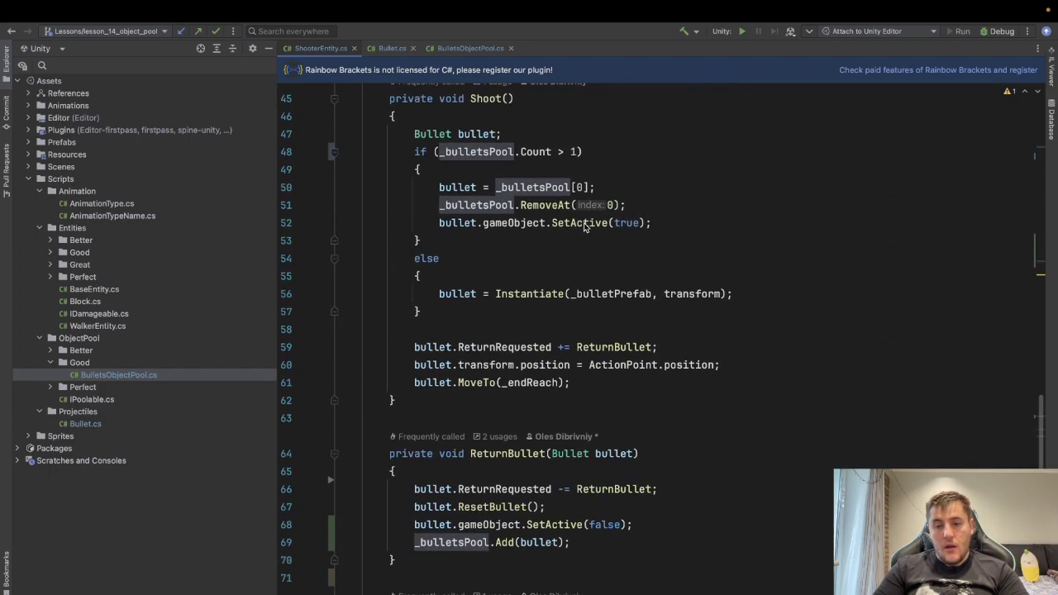
{"action": "scroll", "coordinate": [583, 227], "scroll_direction": "down", "scroll_amount": 1}
{"action": "scroll", "coordinate": [585, 219], "scroll_direction": "up", "scroll_amount": 1}
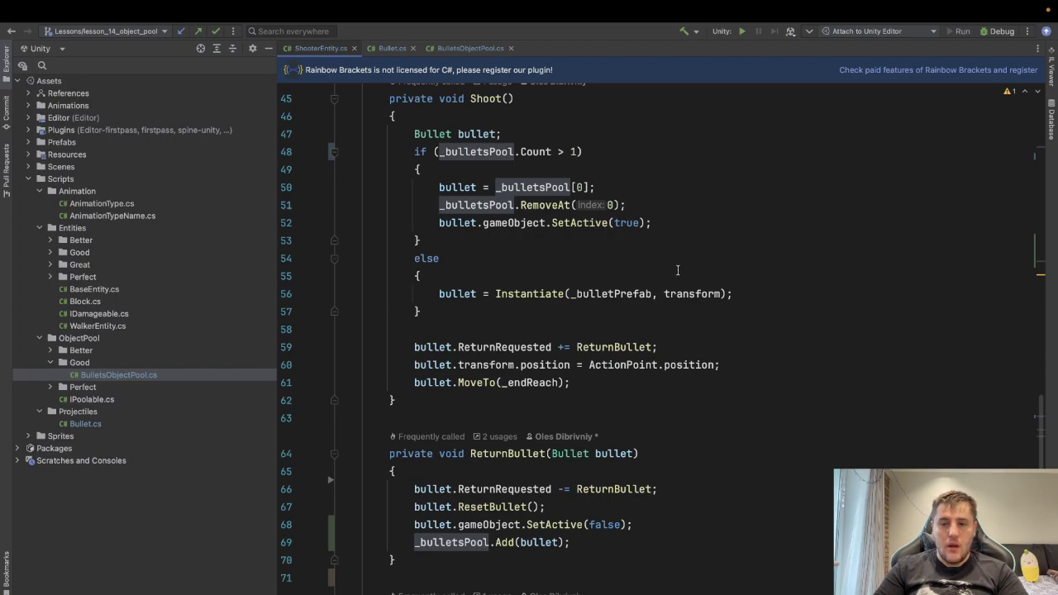
{"action": "scroll", "coordinate": [677, 269], "scroll_direction": "up", "scroll_amount": 3}
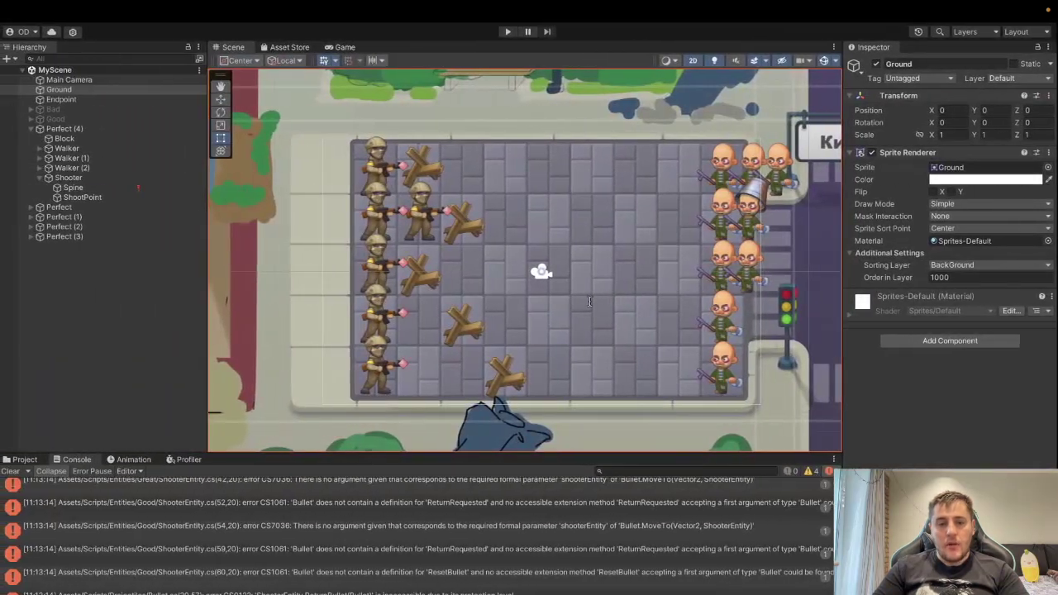
- Move the Unity desktop space after Chrome's, then switch to the Unity editor
{"action": "key", "text": "ctrl+Up"}
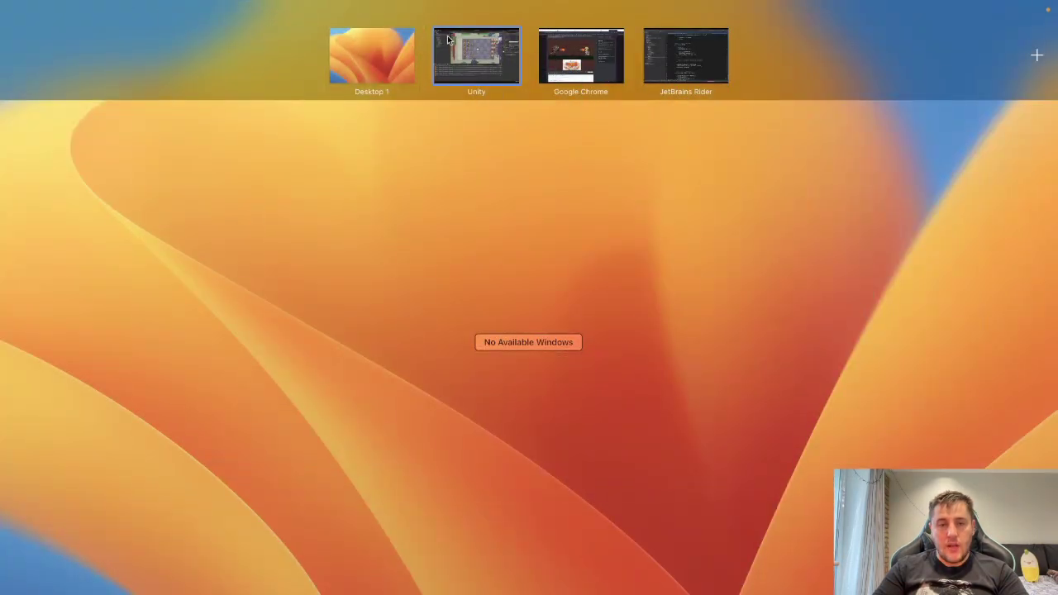
{"action": "left_click_drag", "start_coordinate": [447, 39], "coordinate": [582, 46]}
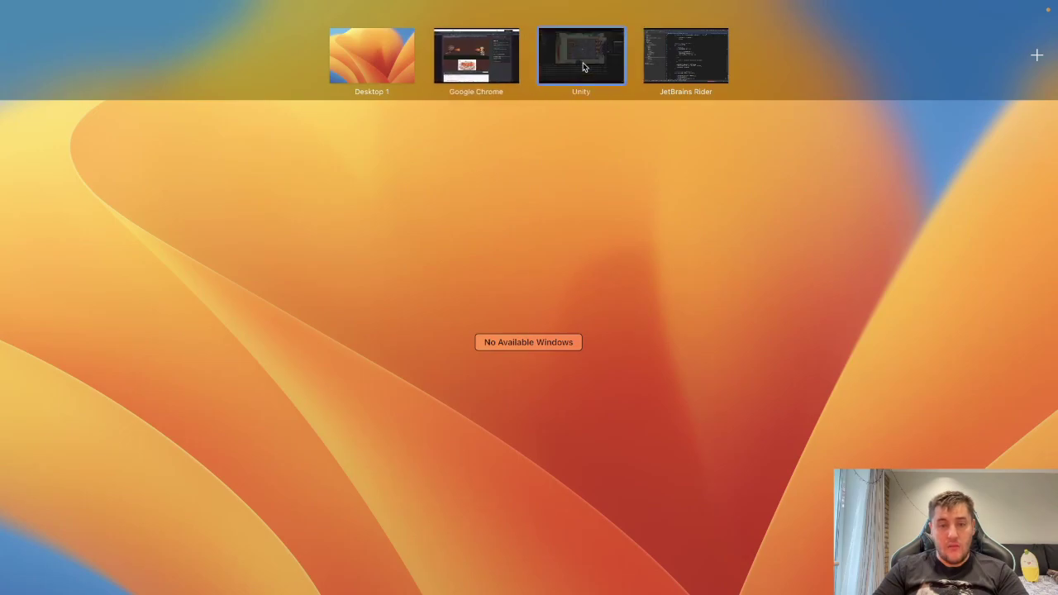
{"action": "left_click", "coordinate": [581, 56]}
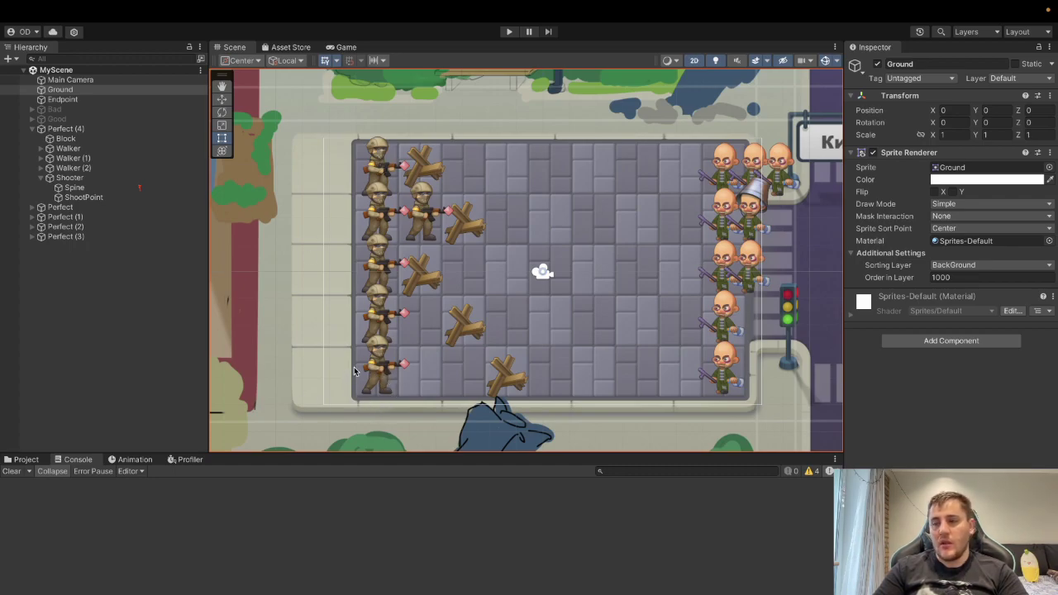
- Switch from the Unity scene back to the Rider code editor
{"action": "key", "text": "ctrl+Right"}
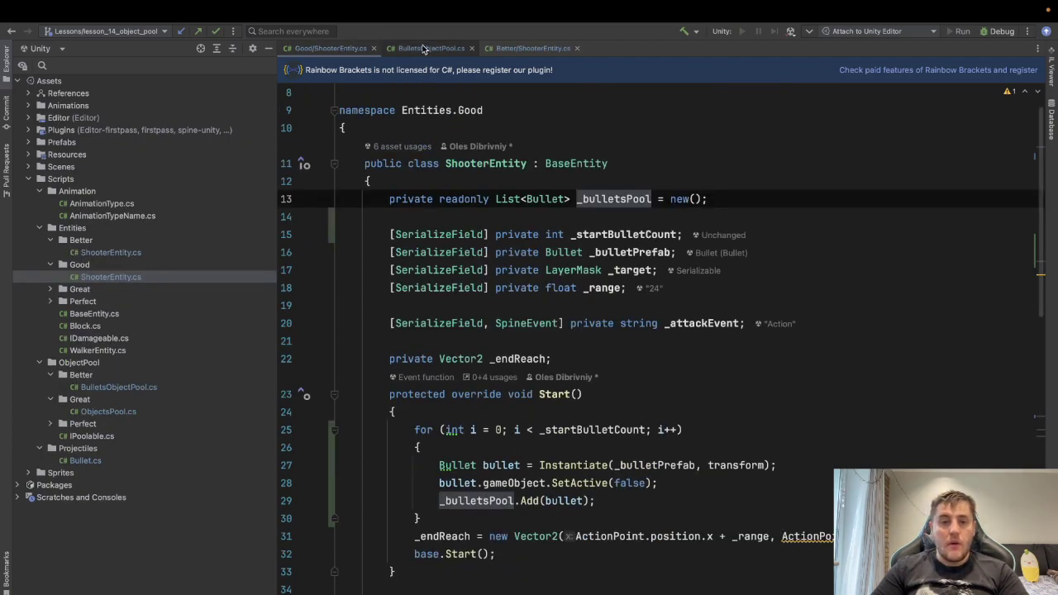
{"action": "left_click", "coordinate": [426, 48]}
{"action": "left_click", "coordinate": [451, 181]}
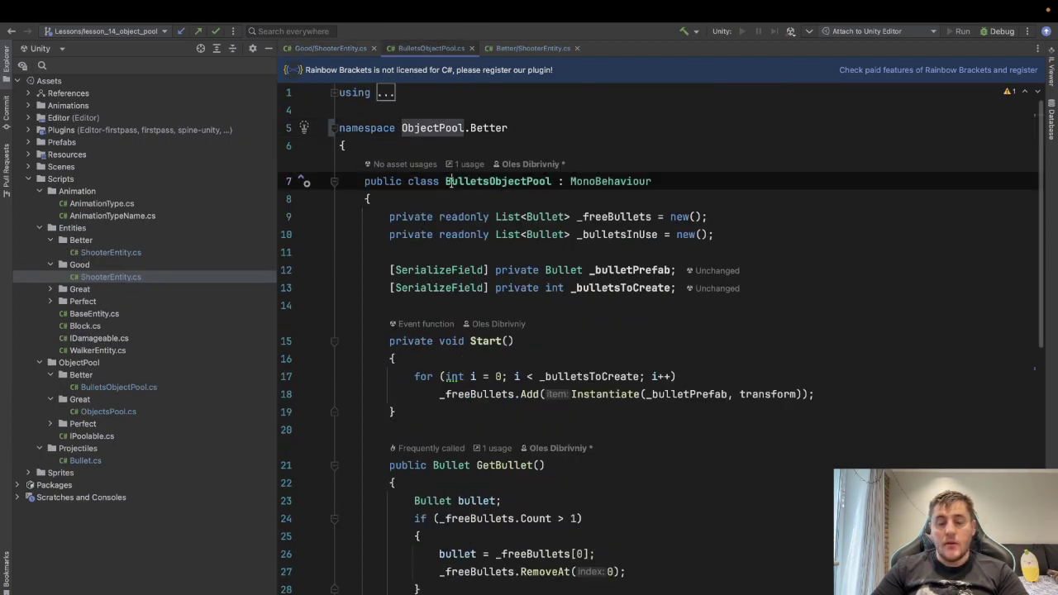
{"action": "left_click", "coordinate": [618, 181]}
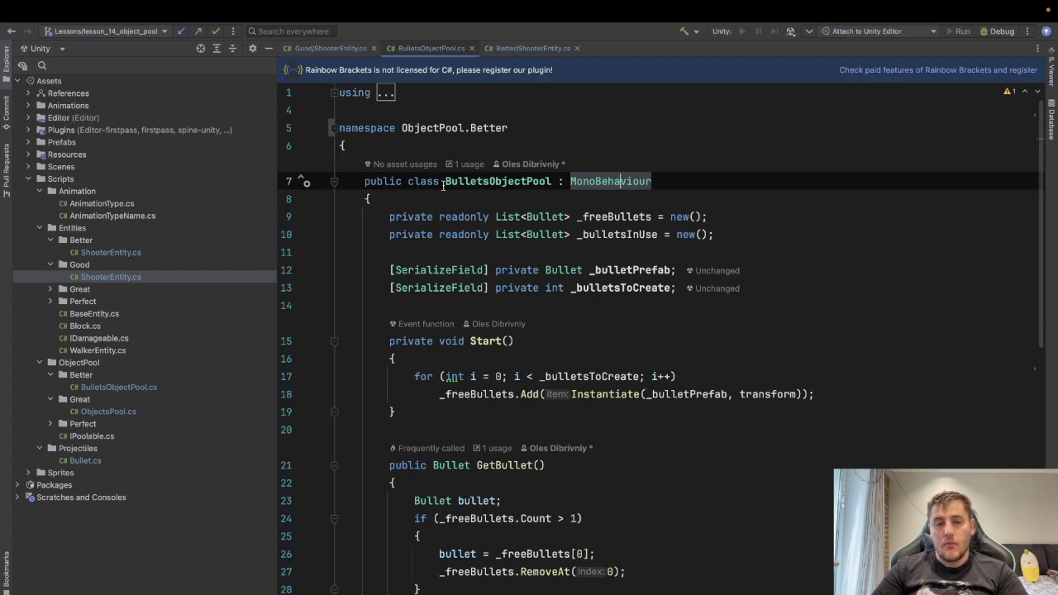
{"action": "left_click_drag", "start_coordinate": [444, 183], "coordinate": [557, 183]}
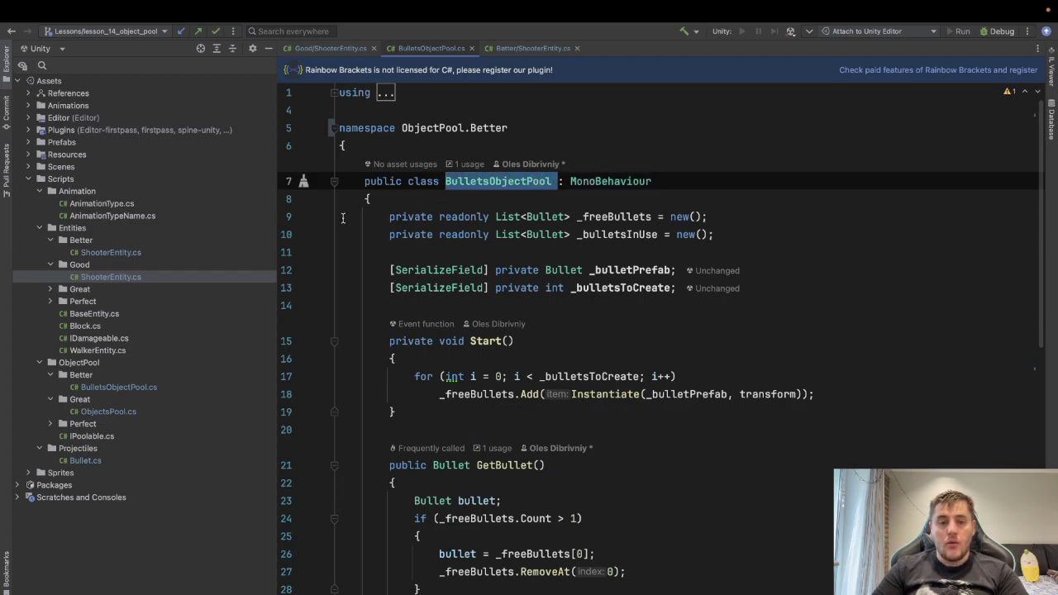
{"action": "left_click_drag", "start_coordinate": [376, 218], "coordinate": [714, 235]}
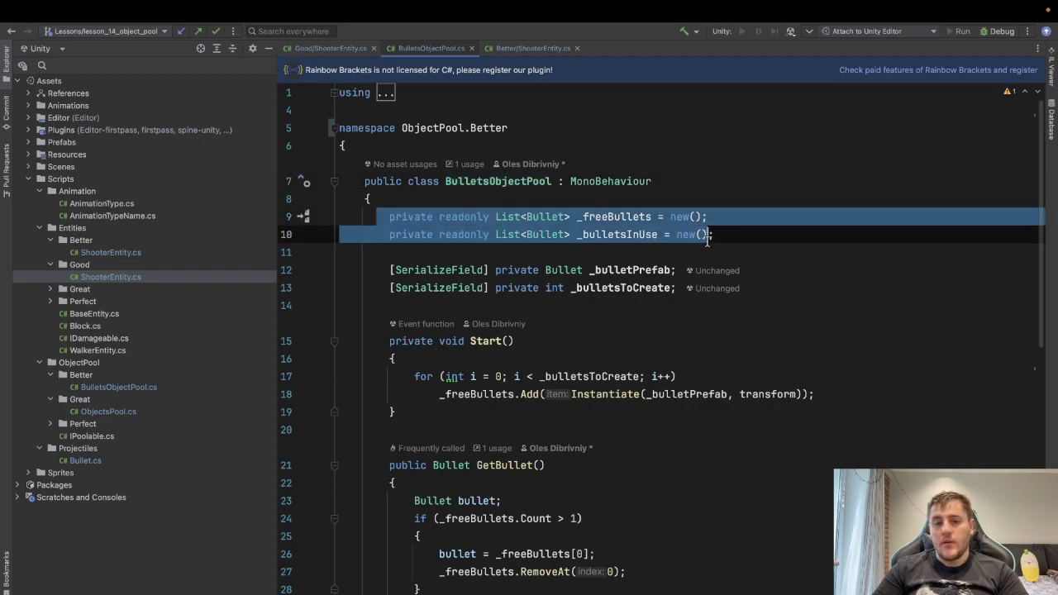
{"action": "left_click", "coordinate": [754, 235]}
{"action": "left_click", "coordinate": [611, 217]}
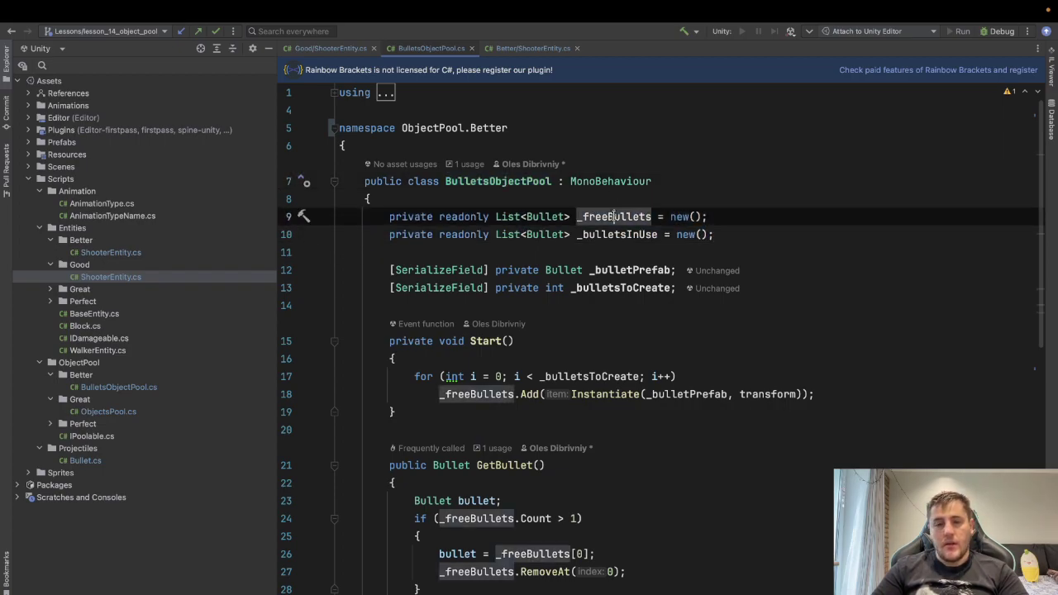
{"action": "left_click", "coordinate": [612, 235]}
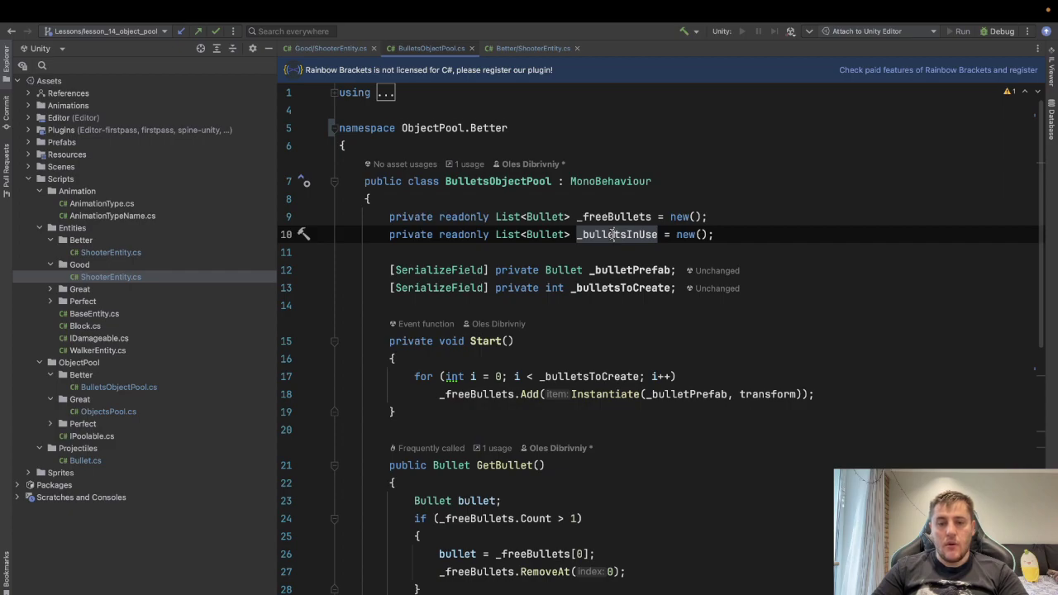
{"action": "scroll", "coordinate": [612, 235], "scroll_direction": "down", "scroll_amount": 1}
{"action": "left_click", "coordinate": [608, 251]}
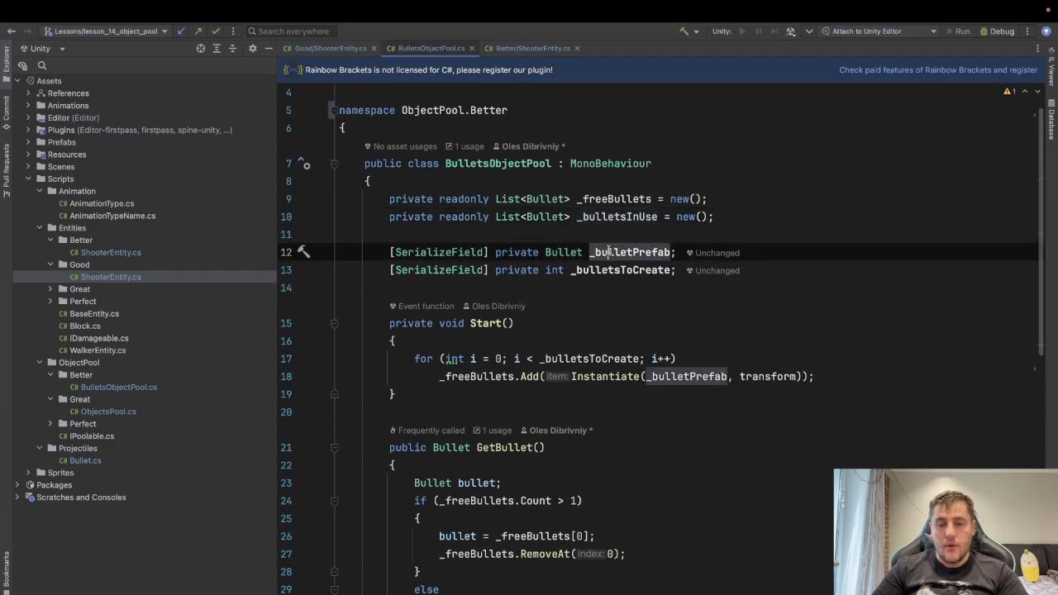
{"action": "left_click", "coordinate": [577, 273]}
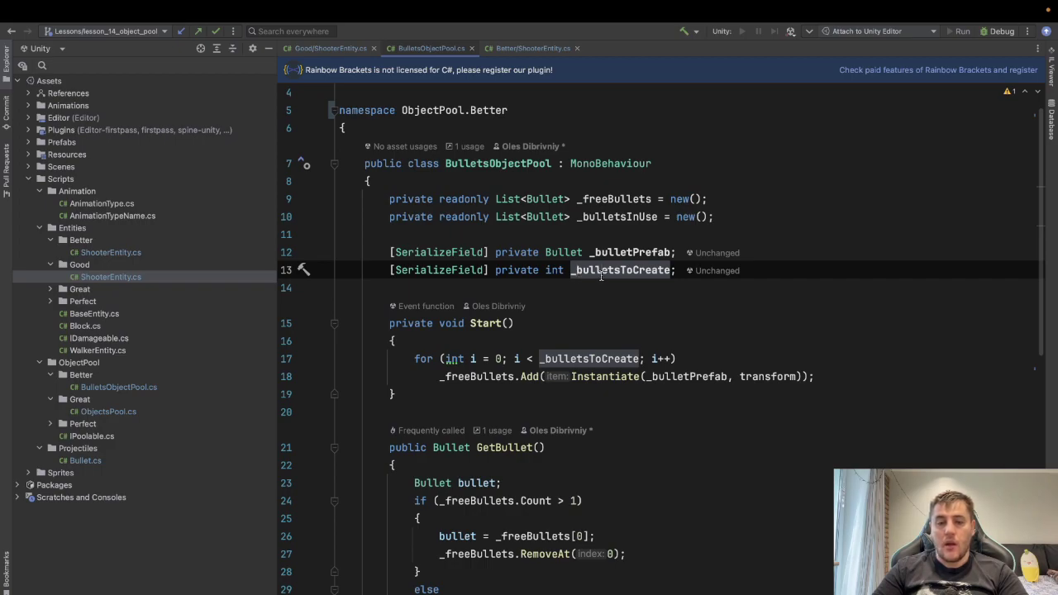
{"action": "left_click", "coordinate": [385, 326]}
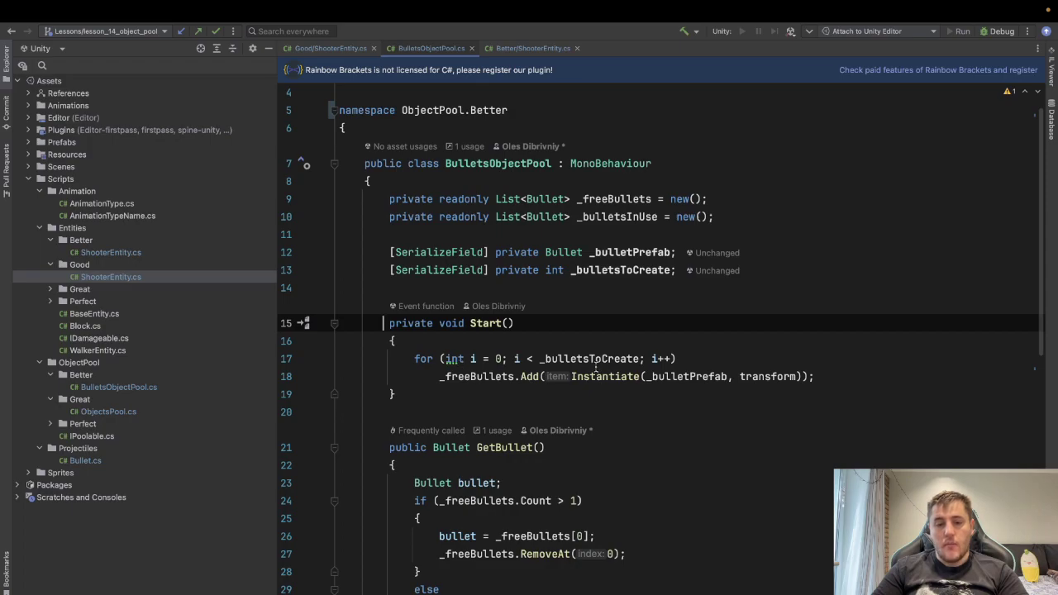
{"action": "left_click", "coordinate": [570, 359]}
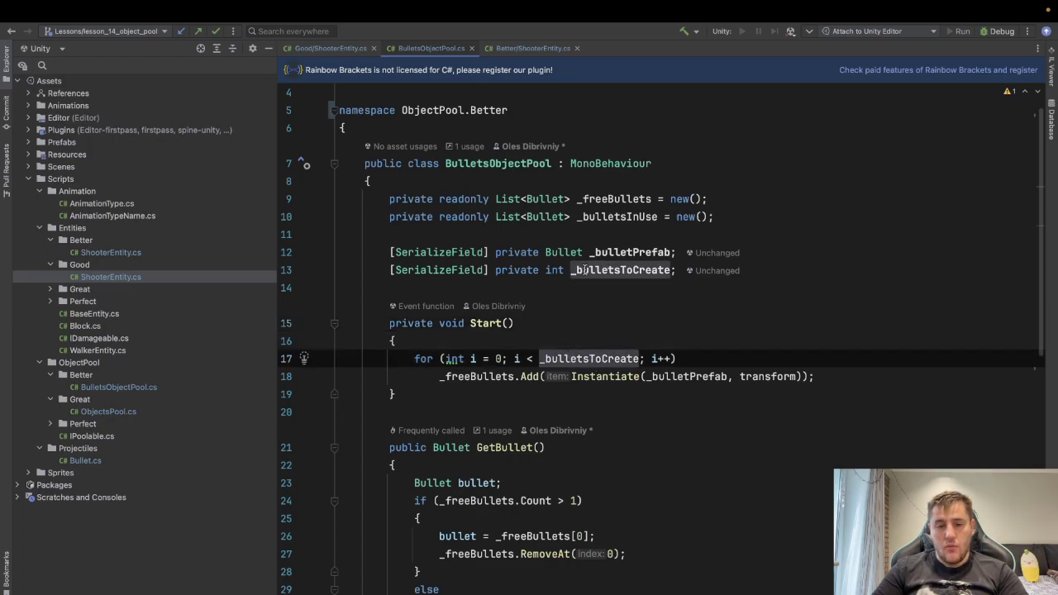
{"action": "mouse_move", "coordinate": [585, 270]}
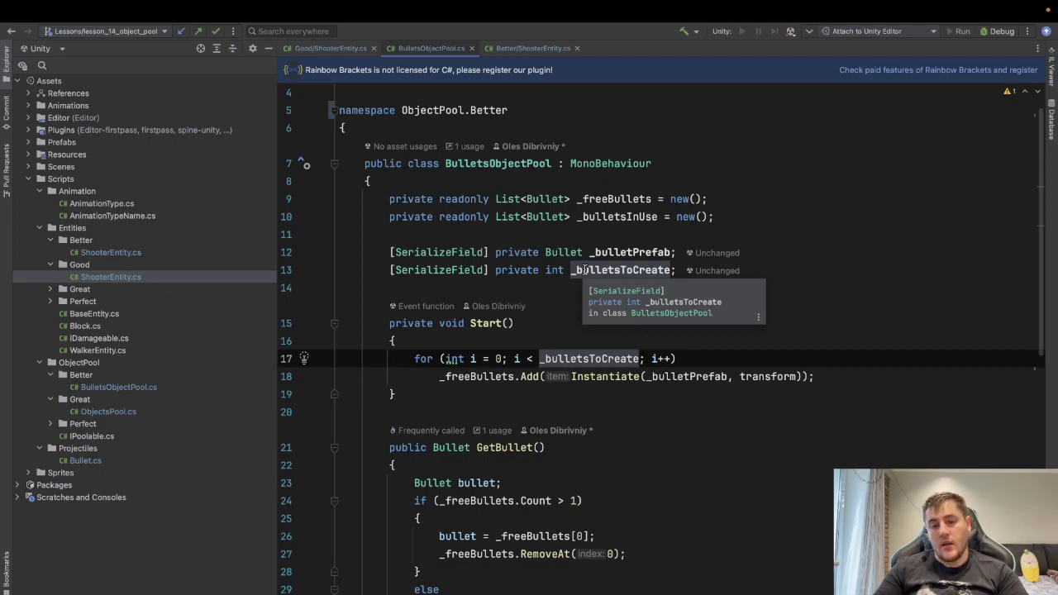
{"action": "left_click", "coordinate": [448, 376]}
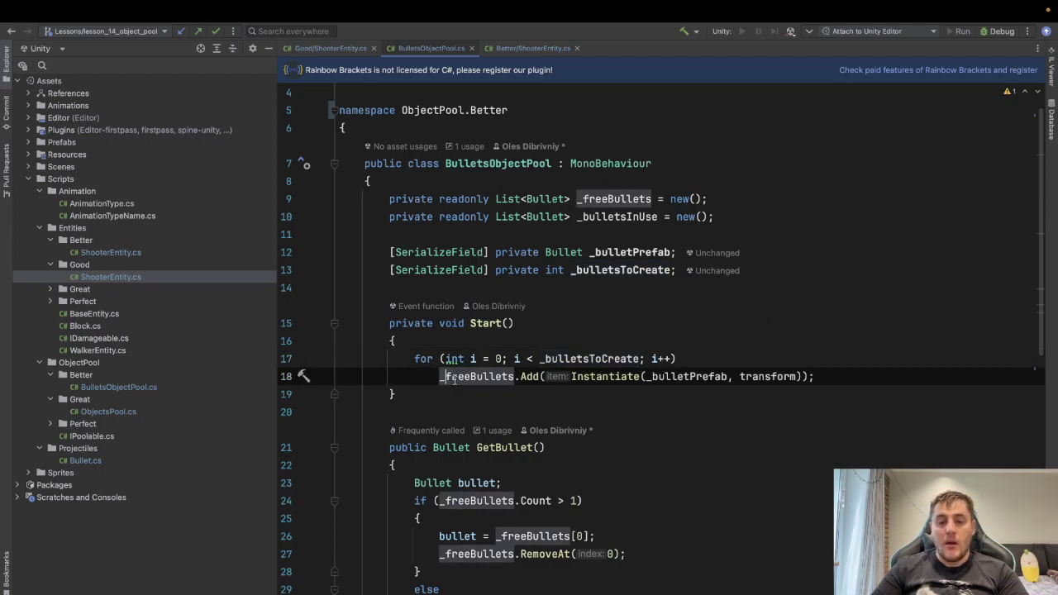
{"action": "scroll", "coordinate": [468, 376], "scroll_direction": "down", "scroll_amount": 2}
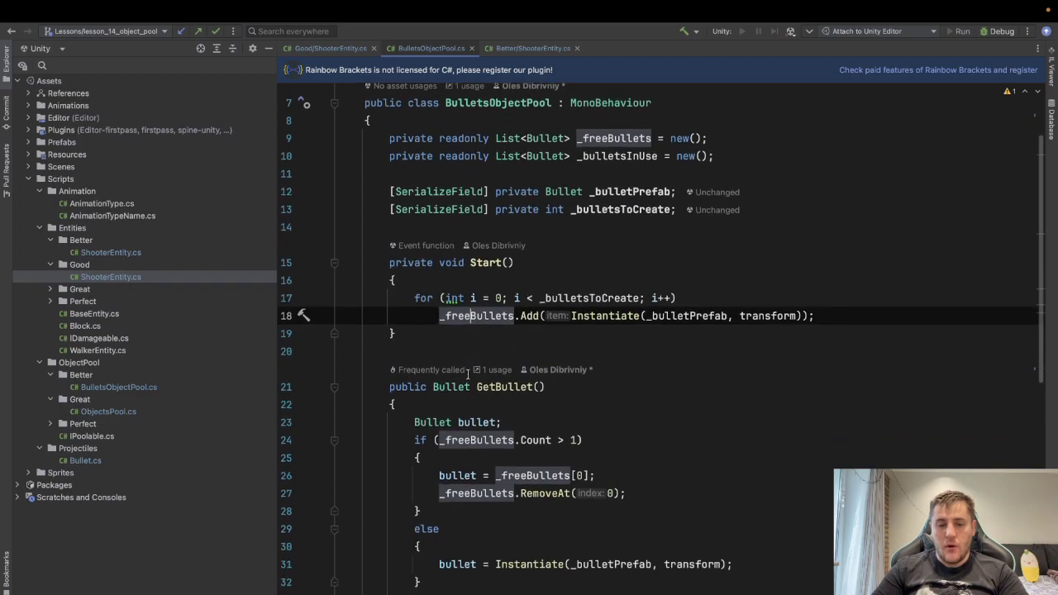
{"action": "scroll", "coordinate": [469, 376], "scroll_direction": "down", "scroll_amount": 8}
{"action": "scroll", "coordinate": [469, 376], "scroll_direction": "down", "scroll_amount": 2}
{"action": "scroll", "coordinate": [467, 374], "scroll_direction": "up", "scroll_amount": 4}
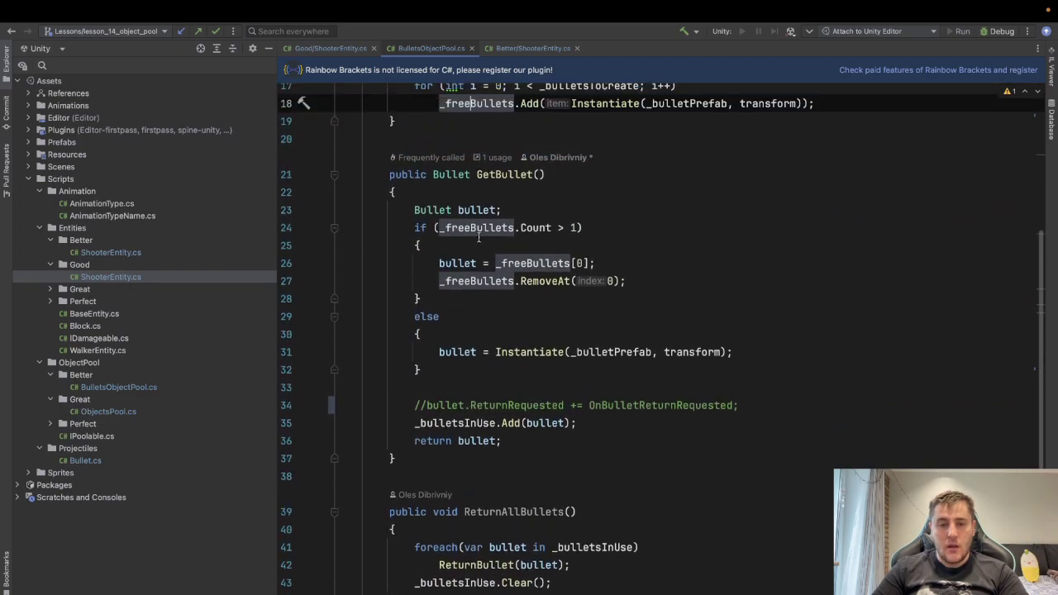
{"action": "left_click", "coordinate": [499, 174]}
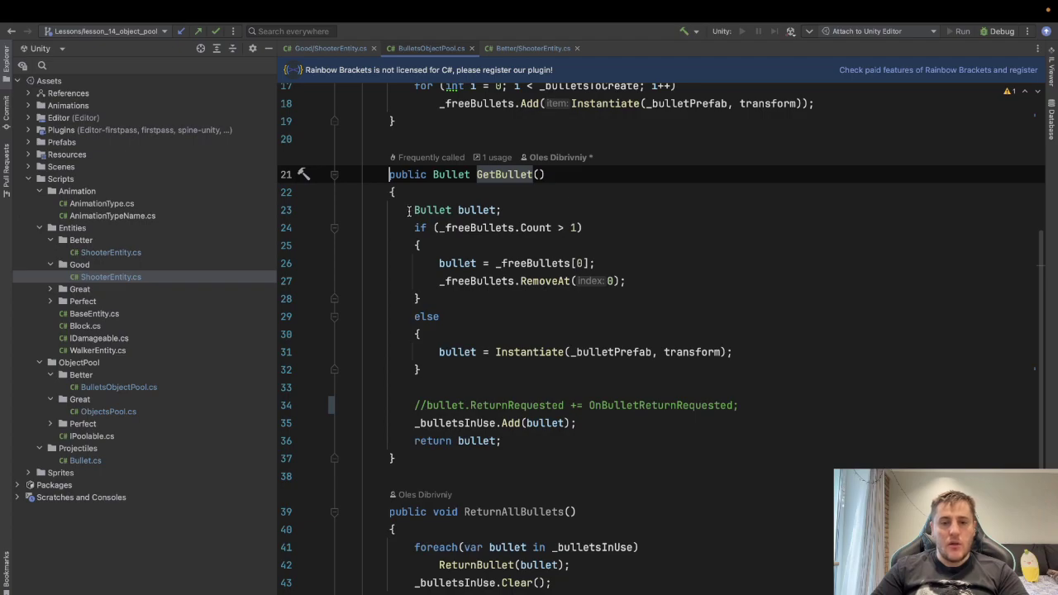
{"action": "left_click_drag", "start_coordinate": [413, 210], "coordinate": [537, 210]}
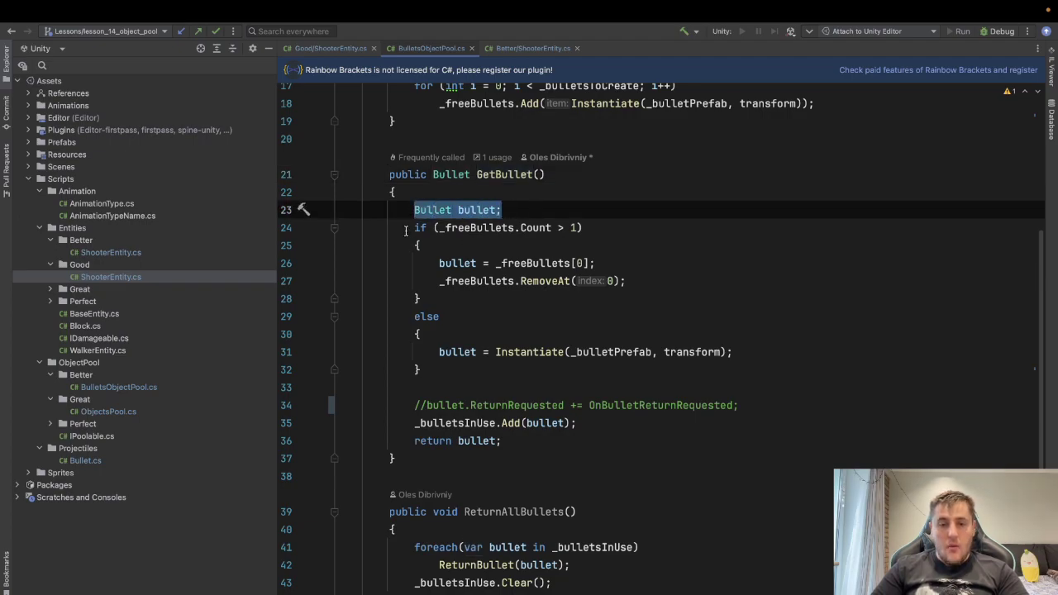
{"action": "left_click", "coordinate": [407, 227]}
{"action": "left_click_drag", "start_coordinate": [414, 209], "coordinate": [552, 210]}
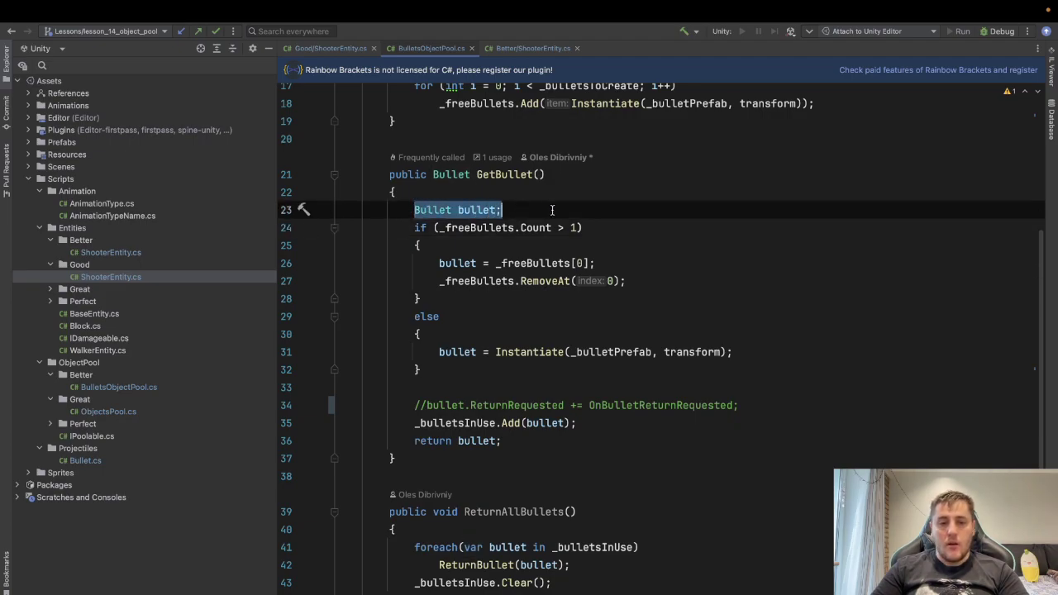
{"action": "left_click_drag", "start_coordinate": [404, 227], "coordinate": [753, 298]}
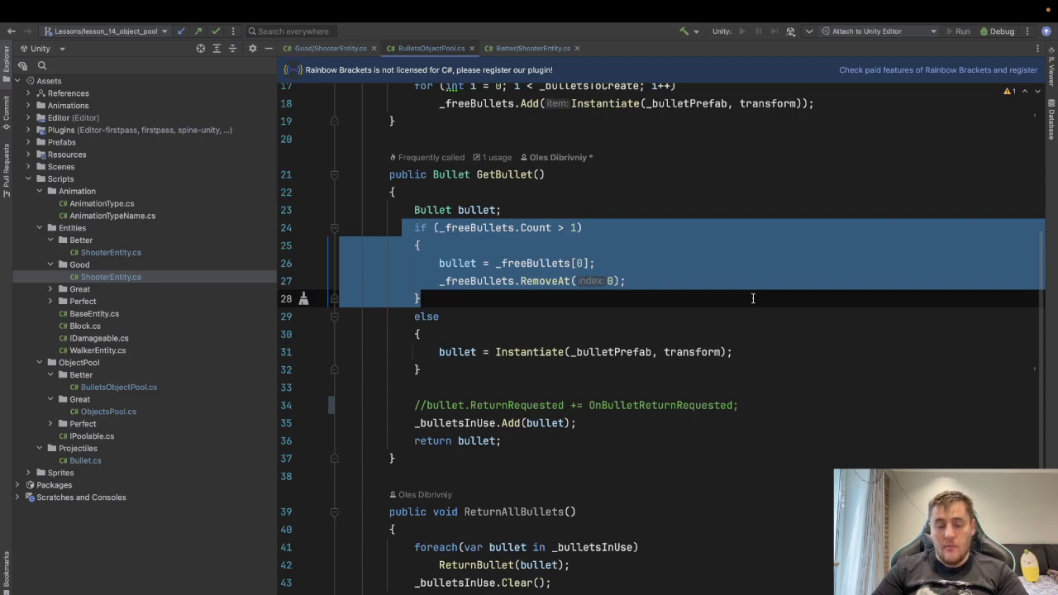
{"action": "left_click", "coordinate": [753, 298]}
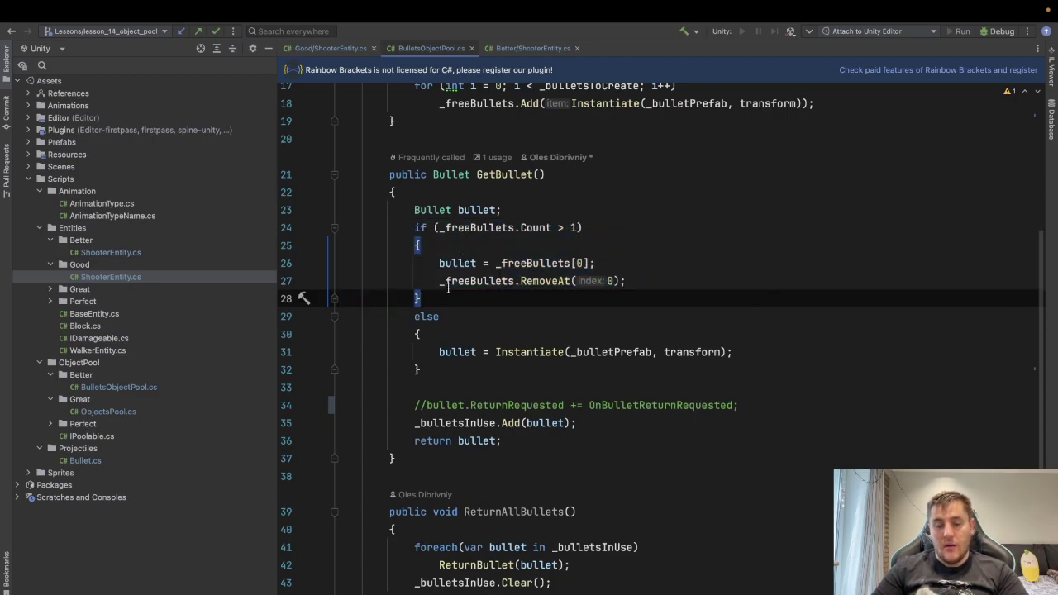
{"action": "left_click_drag", "start_coordinate": [424, 283], "coordinate": [700, 287]}
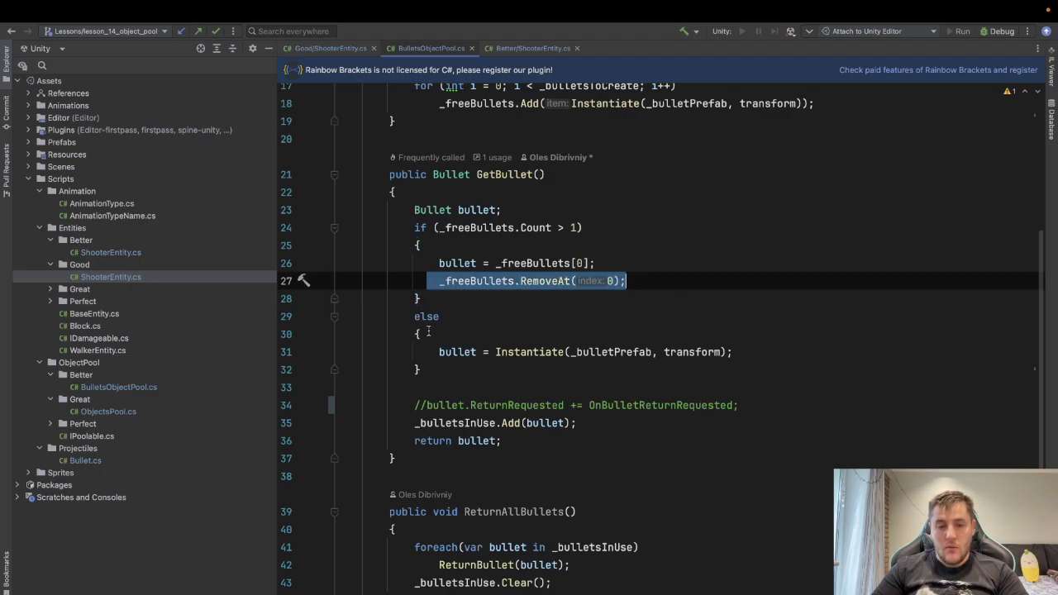
{"action": "left_click_drag", "start_coordinate": [426, 351], "coordinate": [856, 351]}
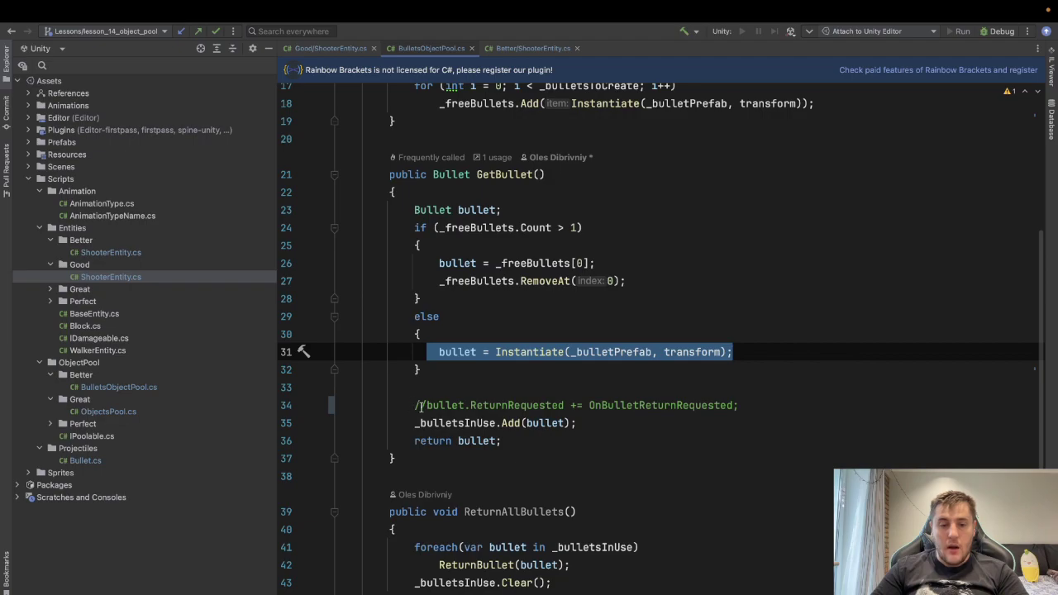
{"action": "left_click", "coordinate": [420, 407]}
- Uncomment 'bullet.ReturnRequested += OnBulletReturnRequested;' and check where ReturnRequested is used
{"action": "key", "text": "BackSpace"}
{"action": "key", "text": "Delete"}
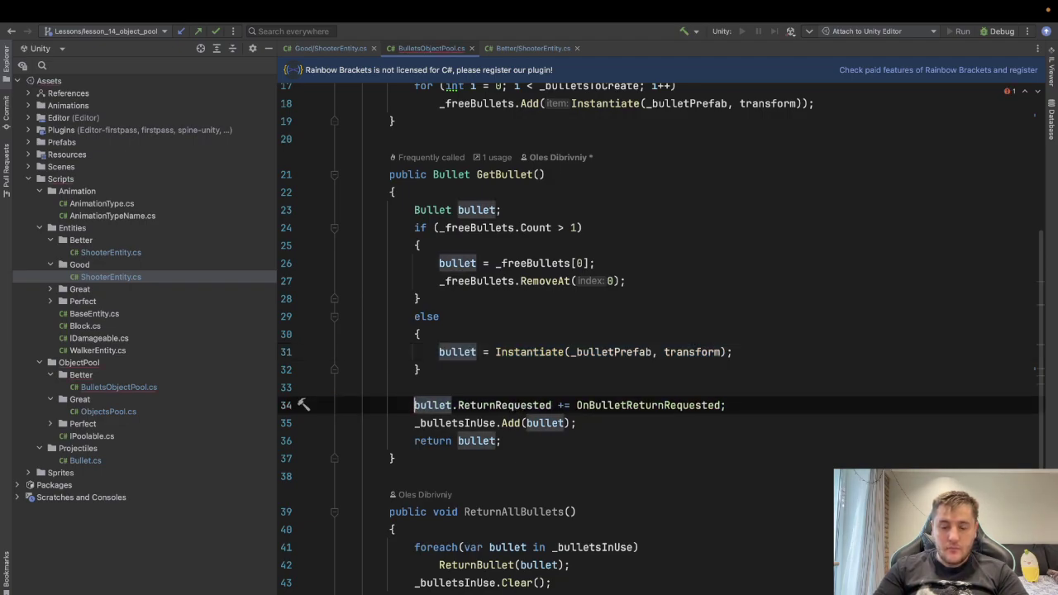
{"action": "left_click", "coordinate": [543, 384]}
{"action": "left_click", "coordinate": [519, 402]}
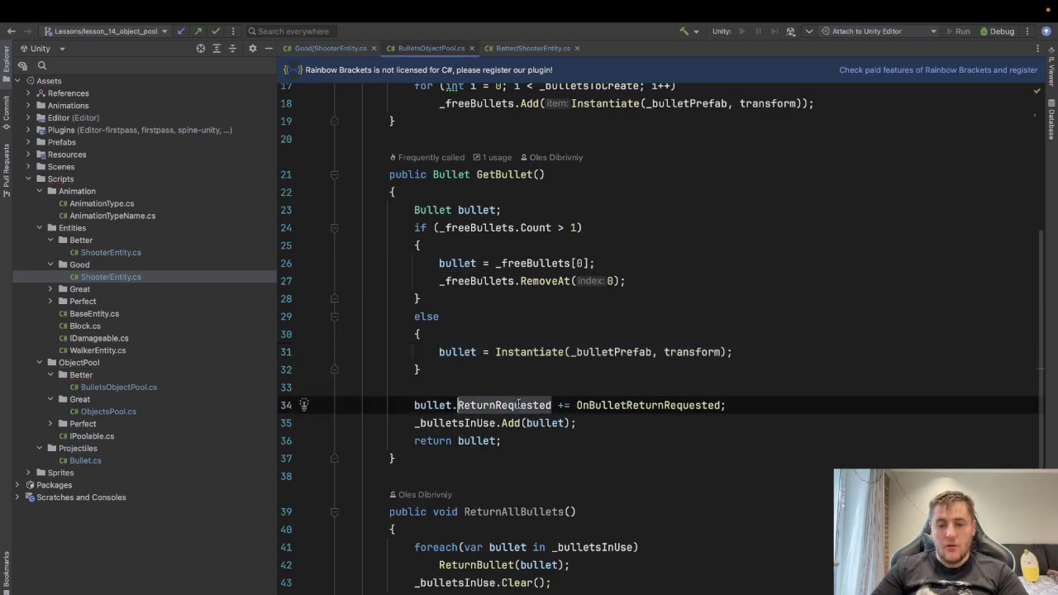
- Inspect usages of OnBulletReturnRequested, _bulletsInUse and the local bullet variable
{"action": "scroll", "coordinate": [519, 403], "scroll_direction": "down", "scroll_amount": 2}
{"action": "left_click", "coordinate": [653, 332]}
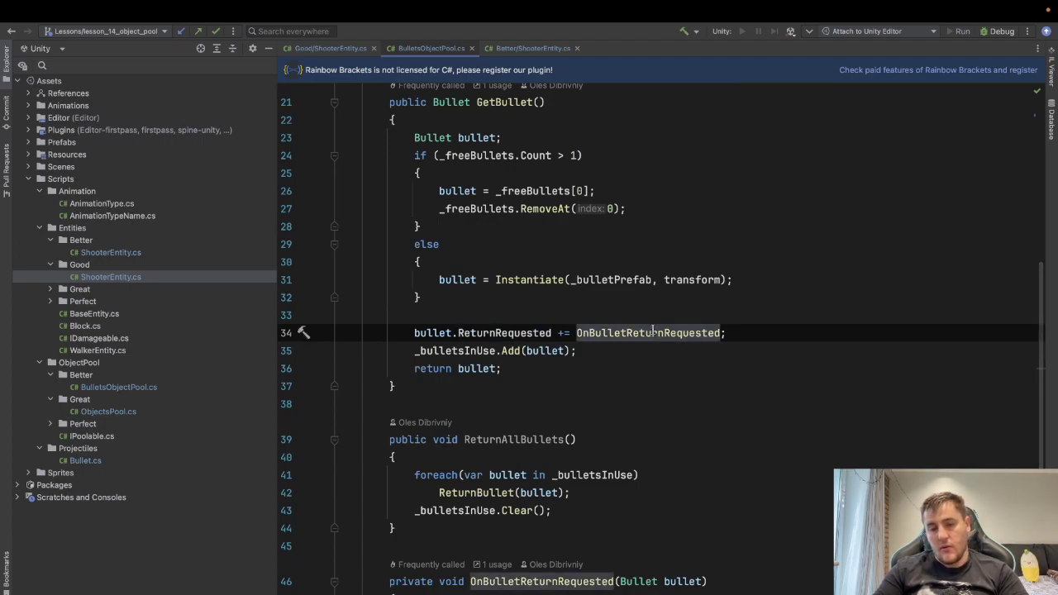
{"action": "double_click", "coordinate": [461, 350]}
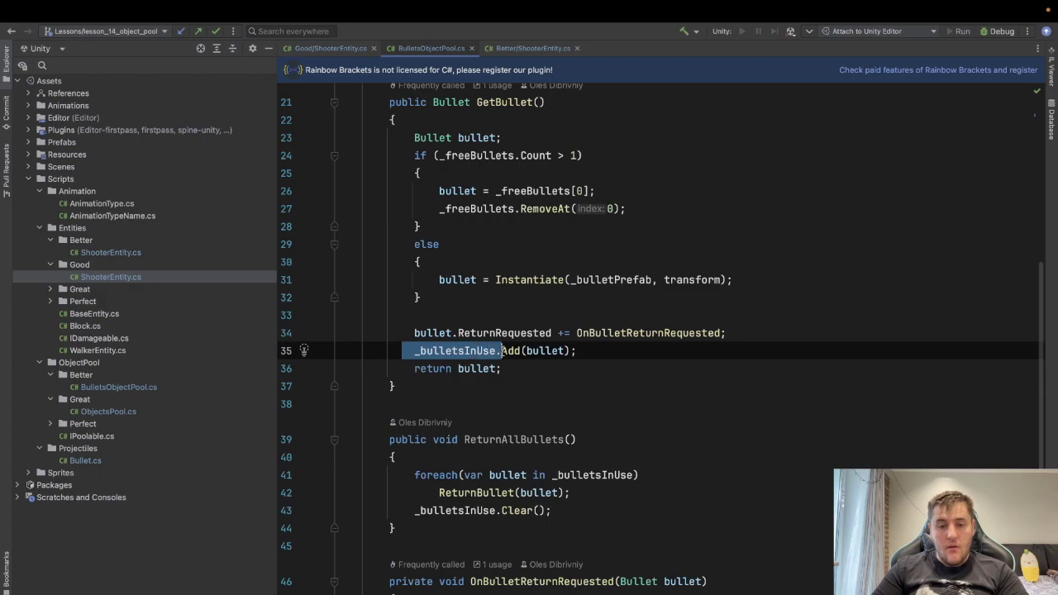
{"action": "left_click", "coordinate": [418, 350]}
{"action": "key", "text": "Left"}
{"action": "key", "text": "Left"}
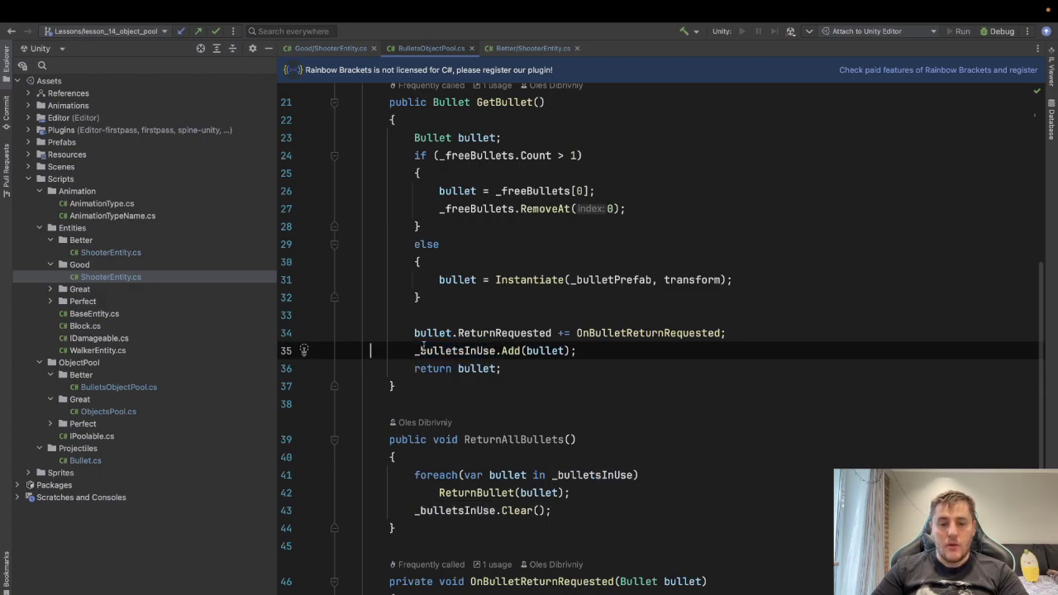
{"action": "left_click", "coordinate": [543, 350]}
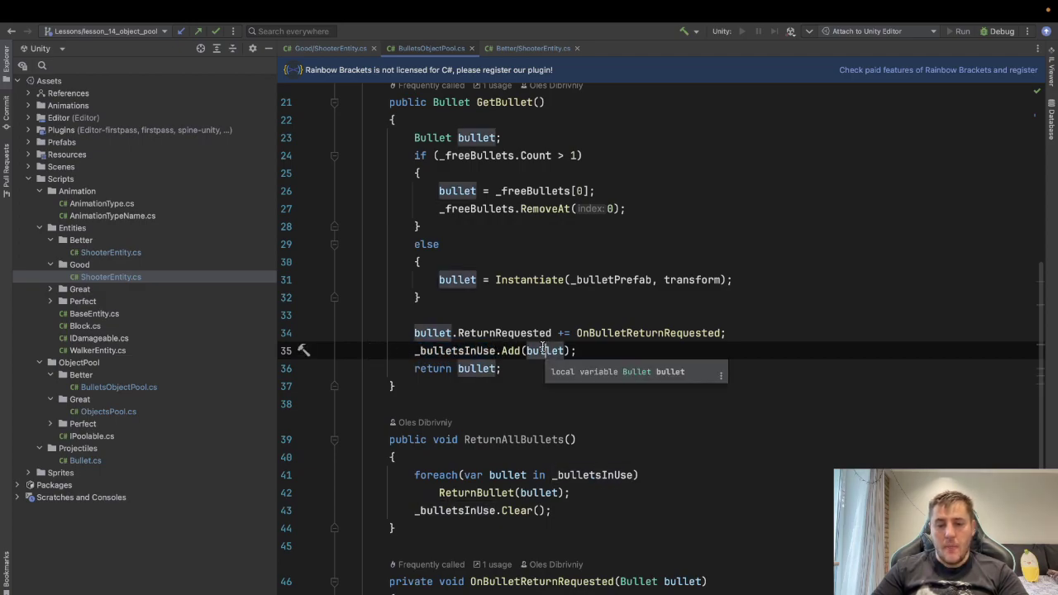
{"action": "scroll", "coordinate": [385, 357], "scroll_direction": "down", "scroll_amount": 3}
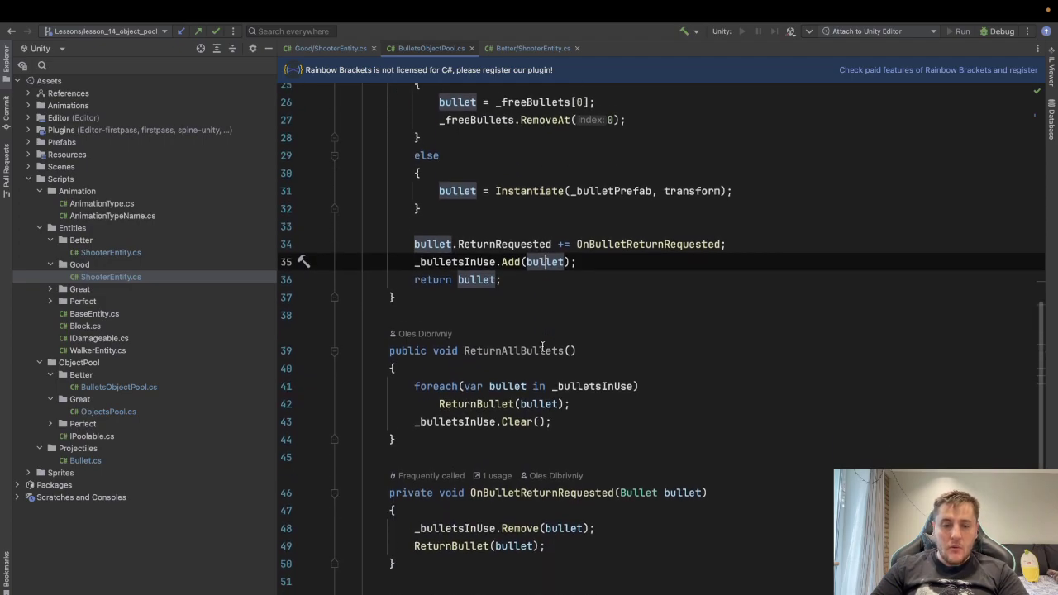
{"action": "left_click", "coordinate": [386, 341]}
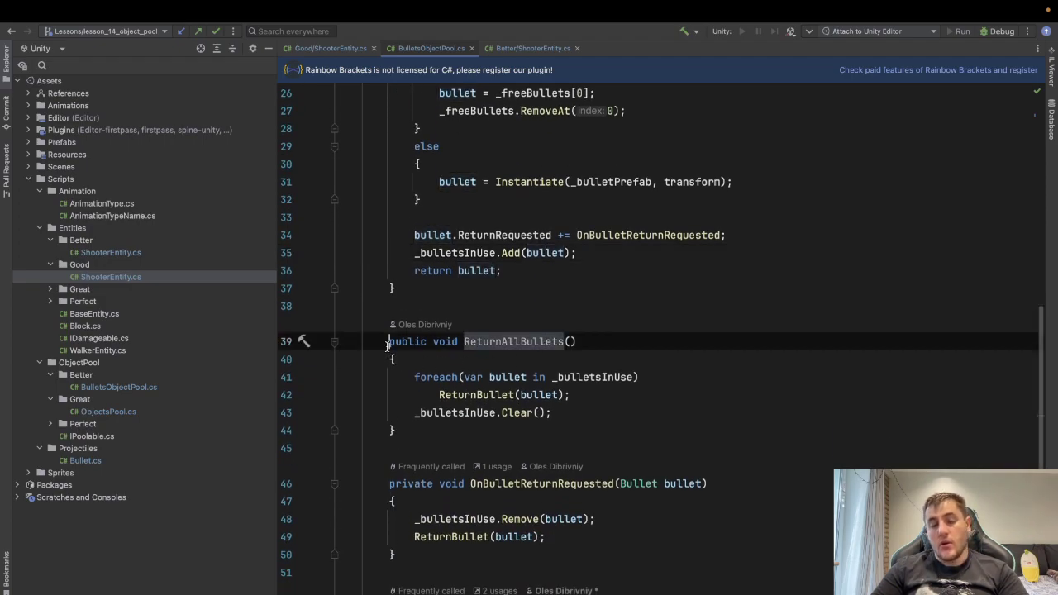
{"action": "left_click", "coordinate": [494, 350]}
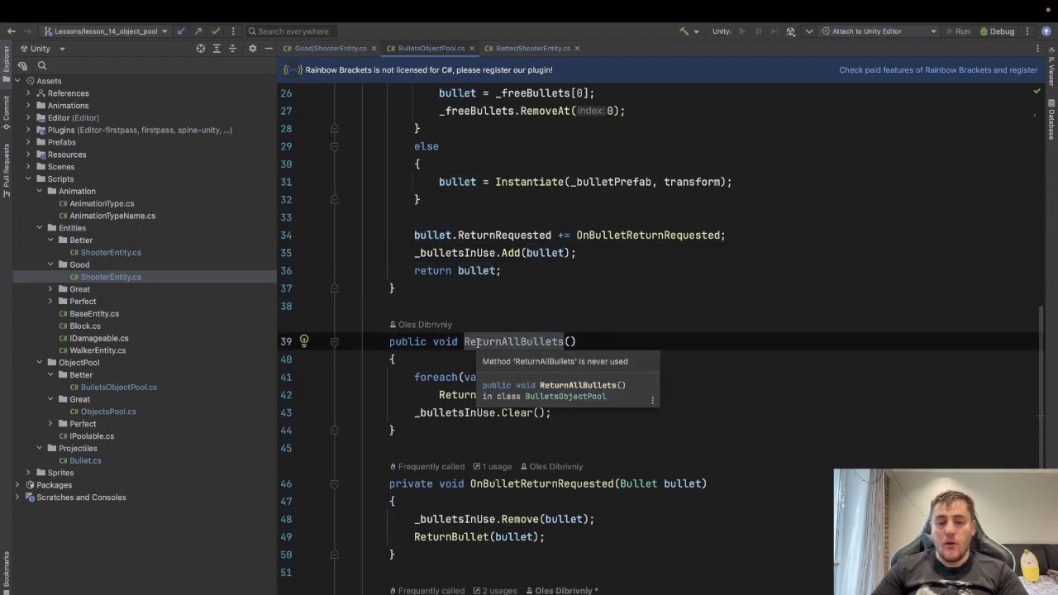
{"action": "left_click", "coordinate": [466, 342]}
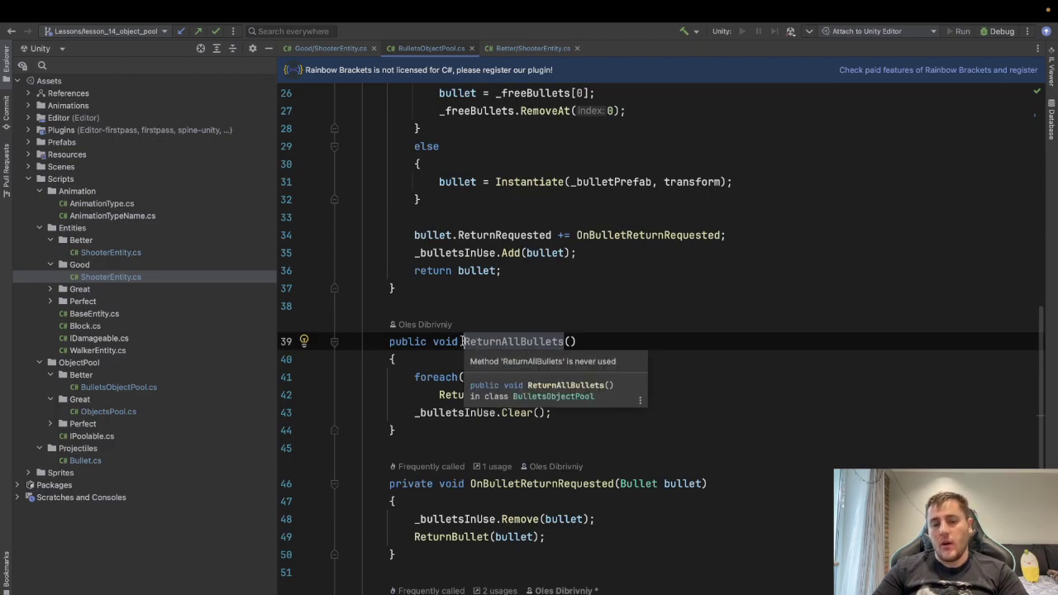
{"action": "left_click_drag", "start_coordinate": [461, 341], "coordinate": [565, 341]}
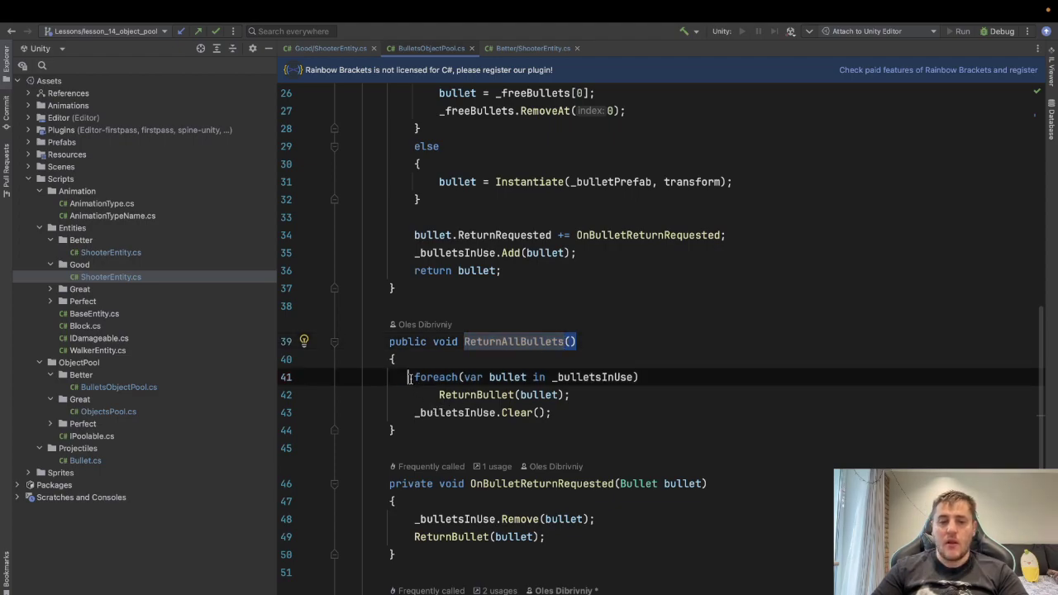
{"action": "left_click_drag", "start_coordinate": [413, 377], "coordinate": [588, 394]}
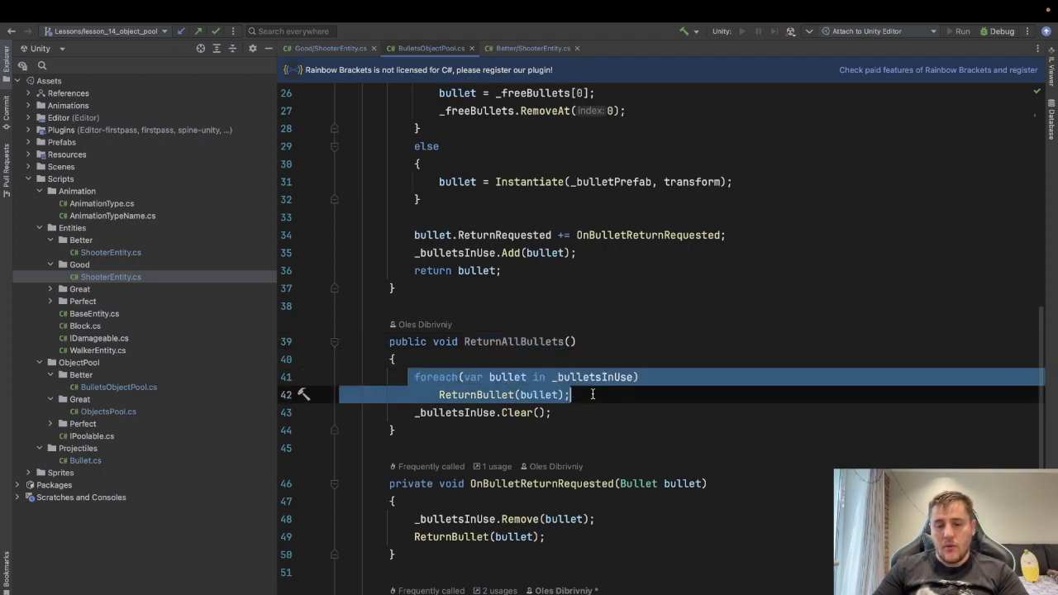
{"action": "left_click", "coordinate": [592, 394]}
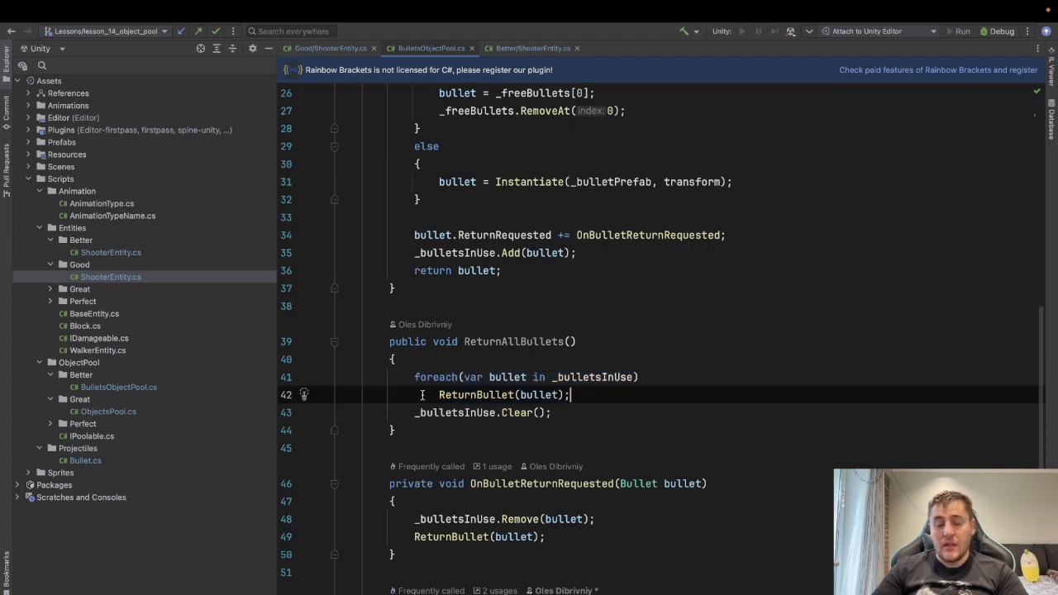
{"action": "mouse_move", "coordinate": [414, 377]}
{"action": "left_mouse_down"}
{"action": "mouse_move", "coordinate": [634, 378]}
{"action": "mouse_move", "coordinate": [634, 388]}
{"action": "left_mouse_up"}
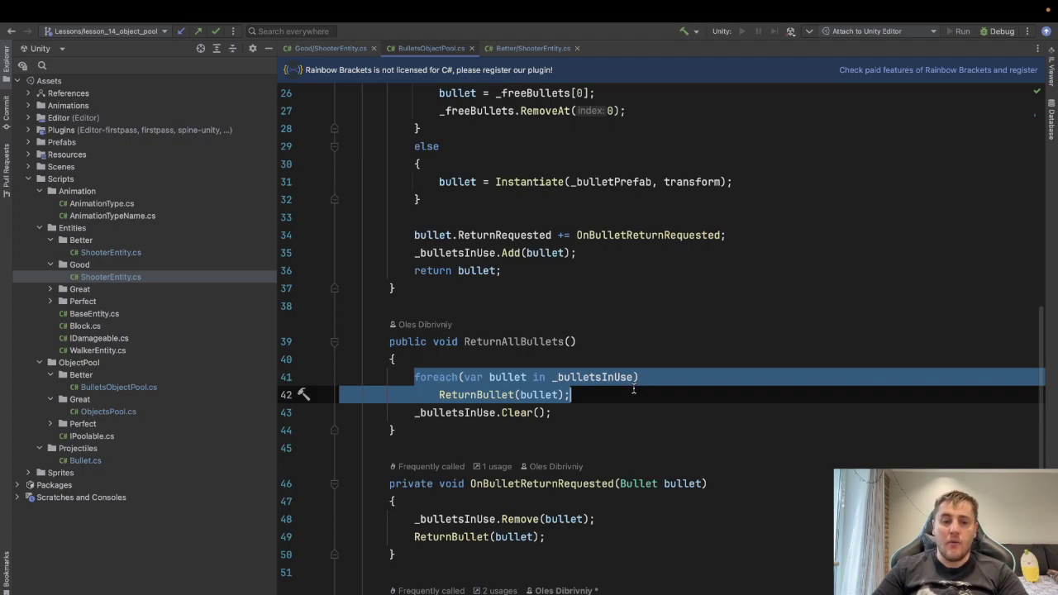
{"action": "left_click", "coordinate": [464, 400]}
{"action": "scroll", "coordinate": [463, 400], "scroll_direction": "down", "scroll_amount": 3}
- Uncomment the ReturnRequested unsubscribe and ResetBullet() lines in ReturnBullet
{"action": "scroll", "coordinate": [446, 389], "scroll_direction": "down", "scroll_amount": 3}
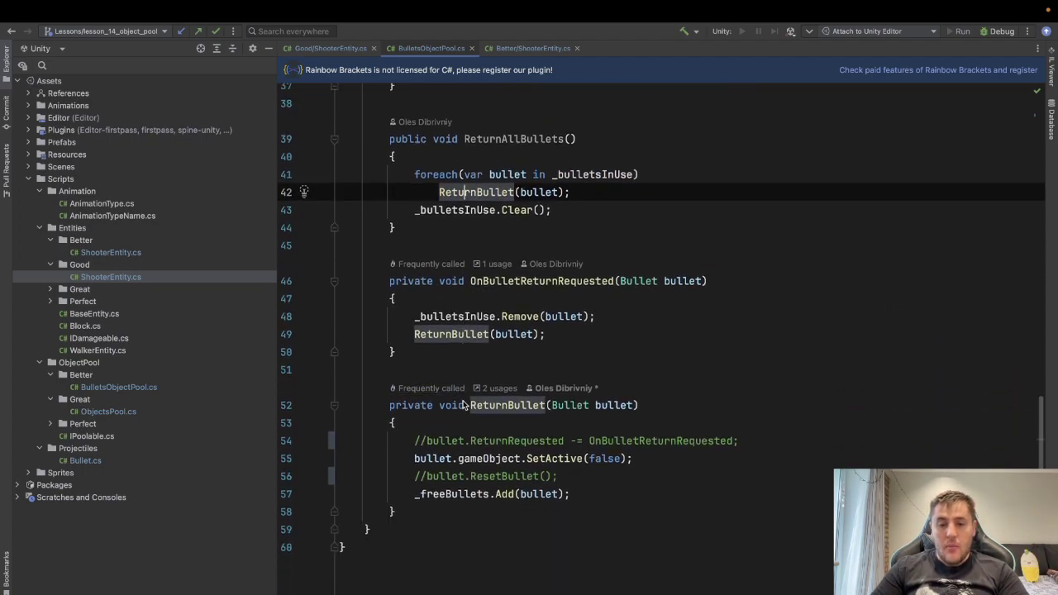
{"action": "left_click", "coordinate": [426, 441]}
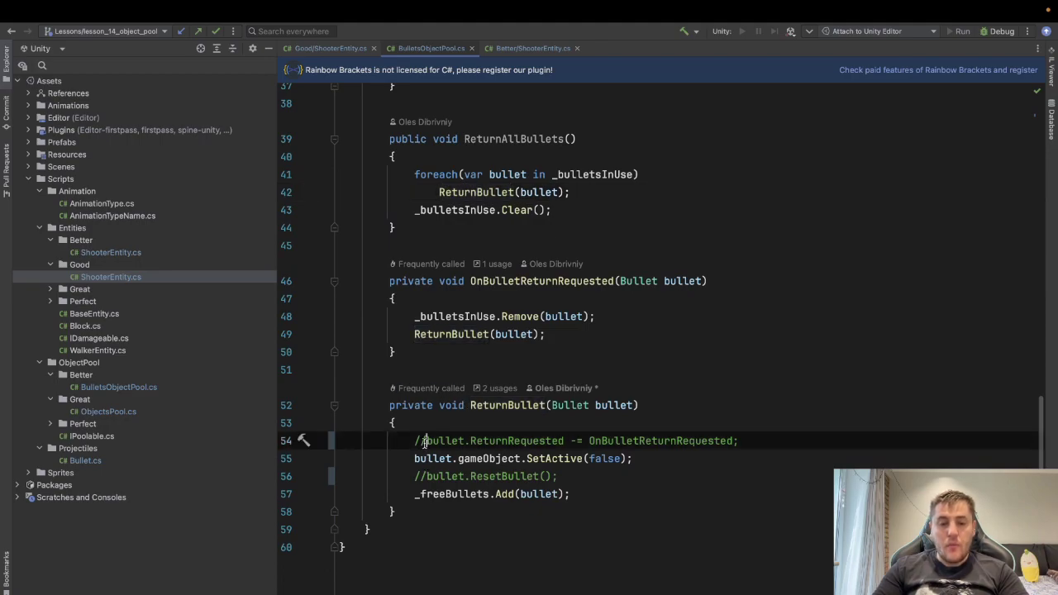
{"action": "key", "text": "BackSpace"}
{"action": "key", "text": "BackSpace"}
{"action": "left_click", "coordinate": [423, 477]}
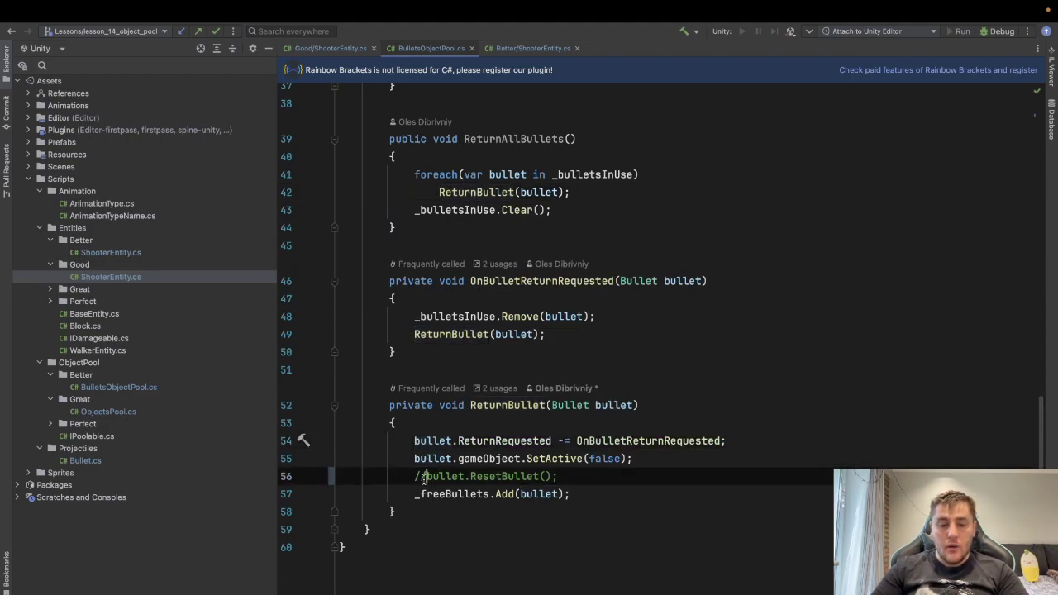
{"action": "key", "text": "BackSpace"}
{"action": "key", "text": "BackSpace"}
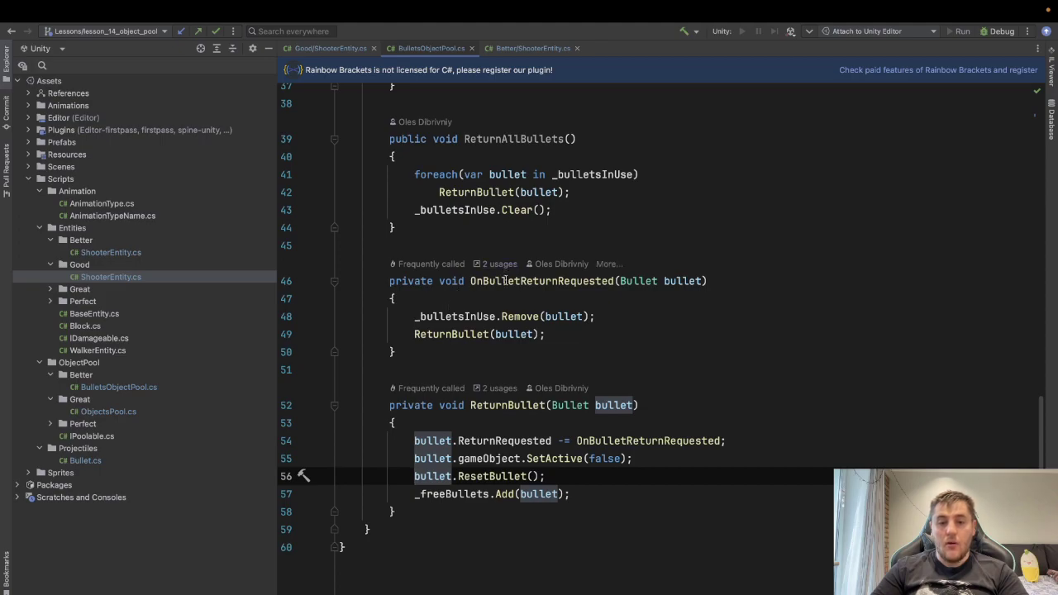
- Jump to the OnBulletReturnRequested subscription in GetBullet
{"action": "left_click", "coordinate": [506, 282]}
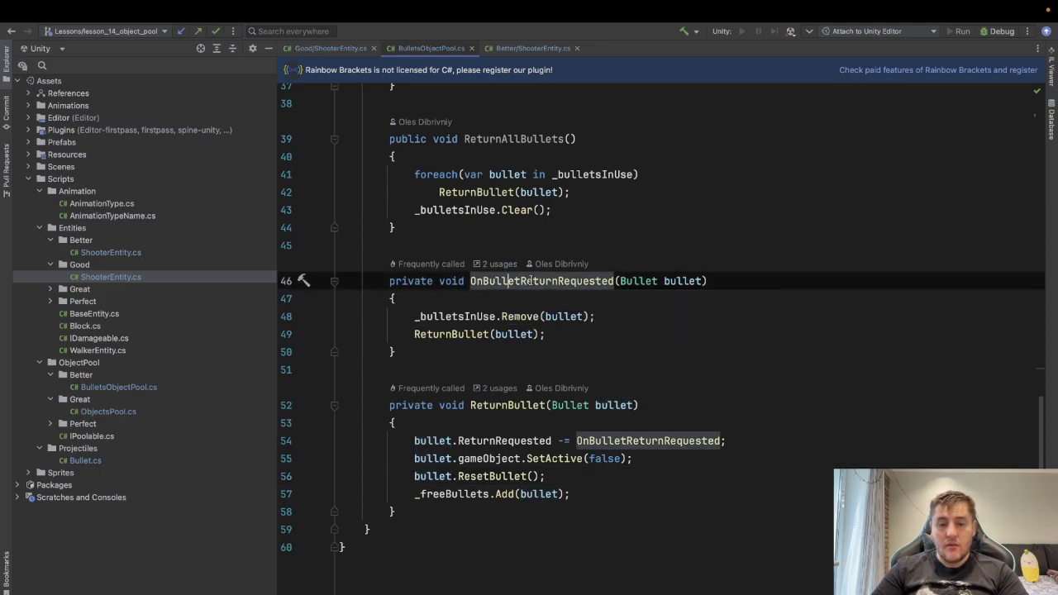
{"action": "left_click", "coordinate": [531, 282], "text": "ctrl"}
{"action": "scroll", "coordinate": [537, 274], "scroll_direction": "down", "scroll_amount": 4}
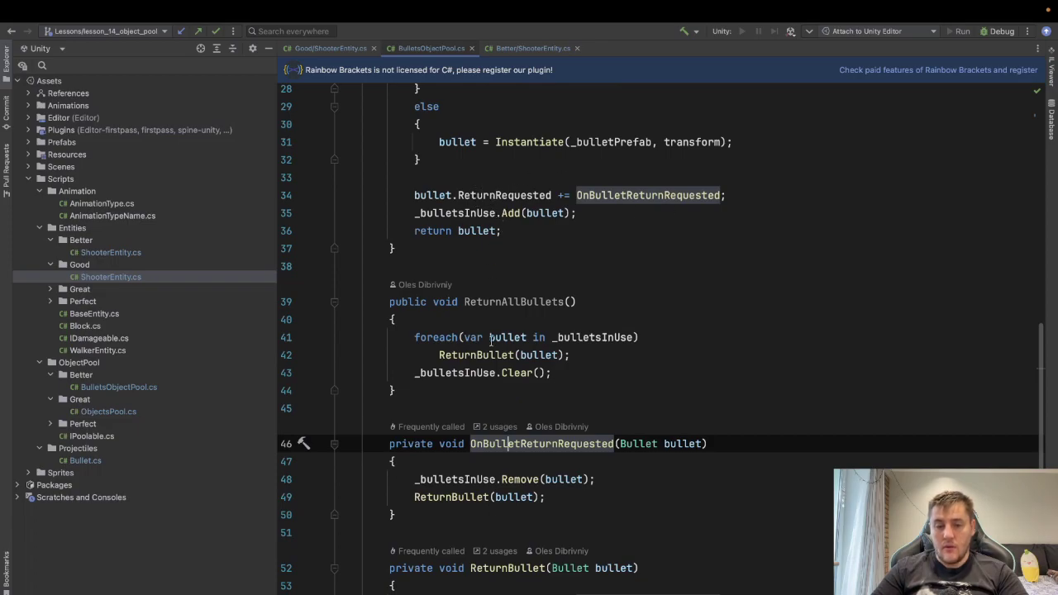
{"action": "scroll", "coordinate": [475, 590], "scroll_direction": "down", "scroll_amount": 3}
{"action": "left_click", "coordinate": [676, 311]}
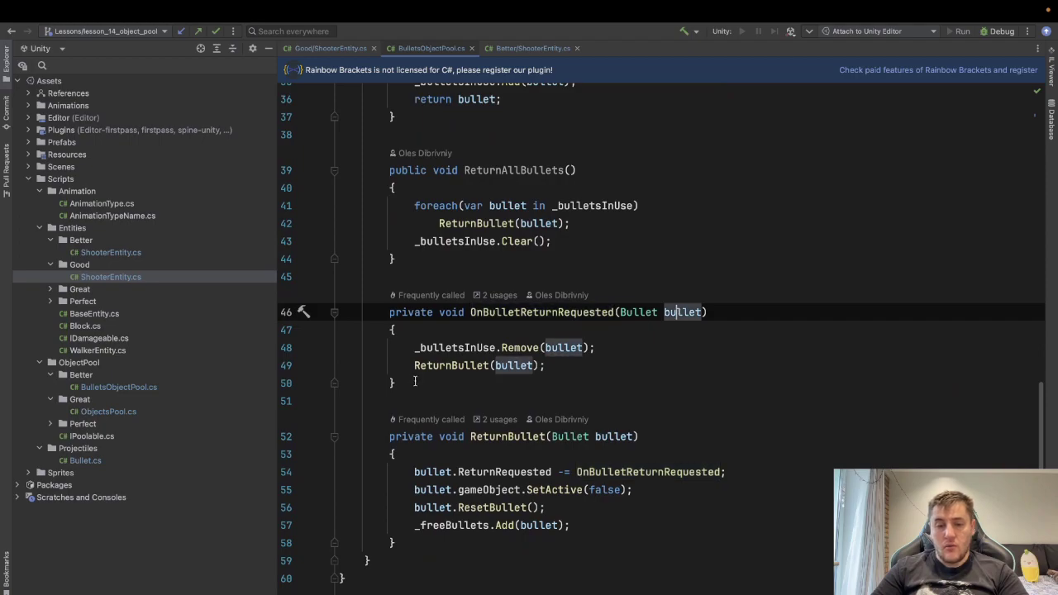
{"action": "left_click_drag", "start_coordinate": [409, 349], "coordinate": [661, 344]}
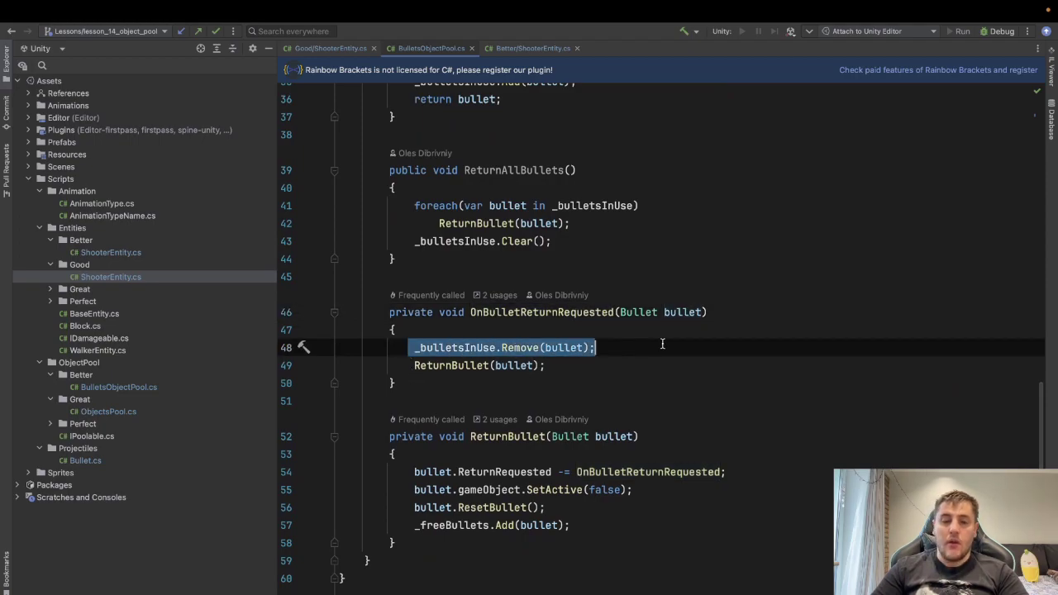
{"action": "left_click", "coordinate": [451, 364]}
{"action": "scroll", "coordinate": [451, 326], "scroll_direction": "down", "scroll_amount": 1}
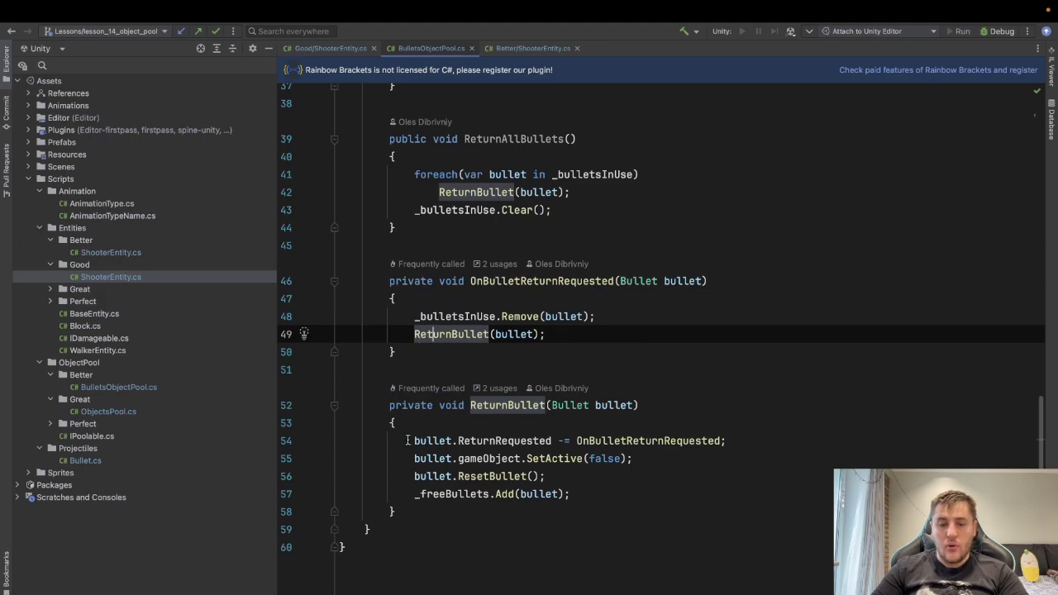
{"action": "left_click", "coordinate": [406, 440]}
{"action": "left_click_drag", "start_coordinate": [407, 440], "coordinate": [764, 435]}
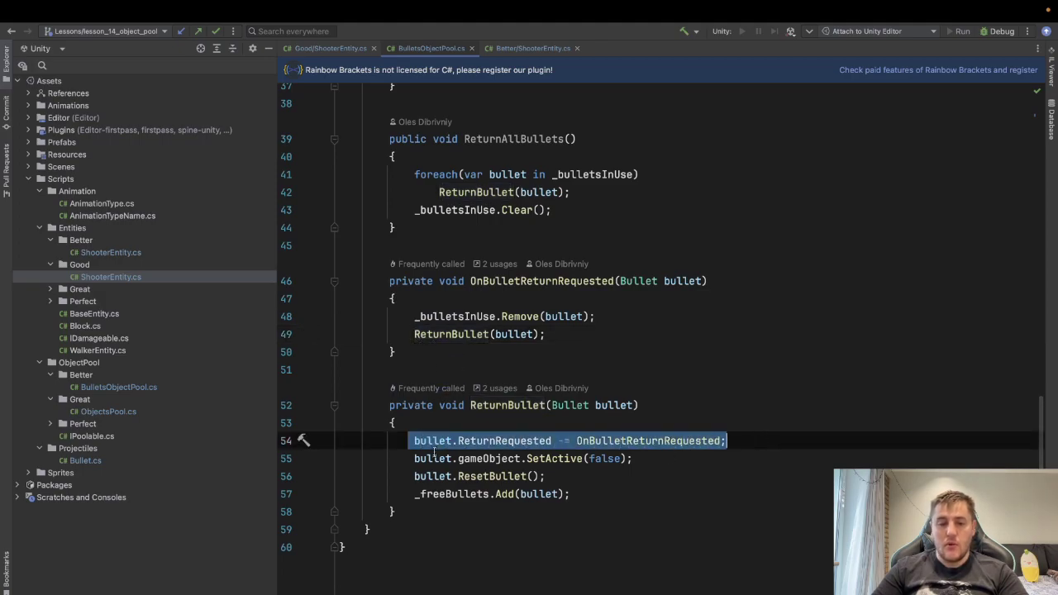
{"action": "left_click_drag", "start_coordinate": [407, 460], "coordinate": [671, 458]}
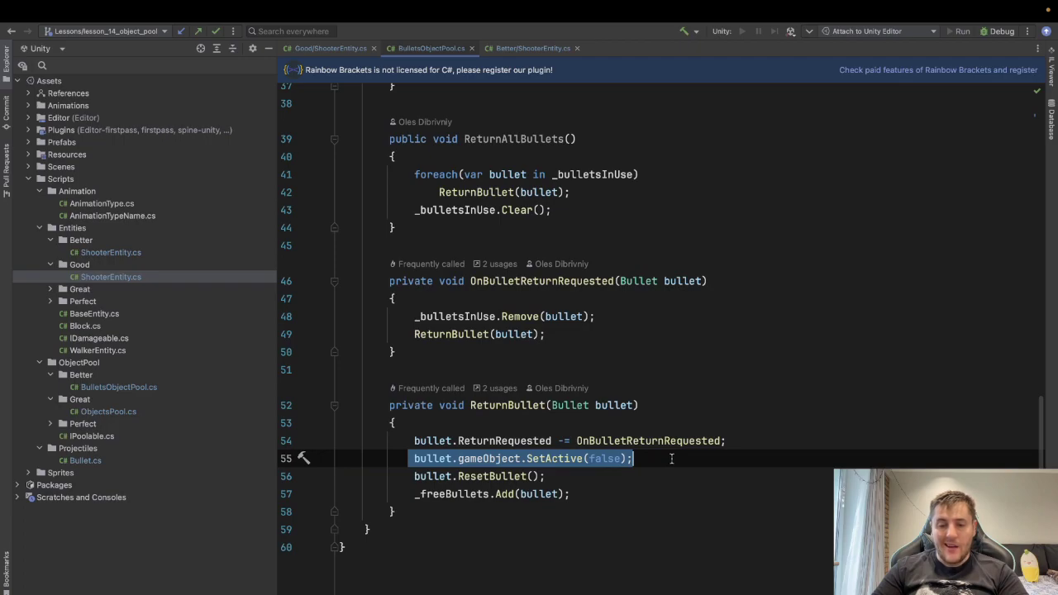
{"action": "left_click_drag", "start_coordinate": [402, 476], "coordinate": [598, 473]}
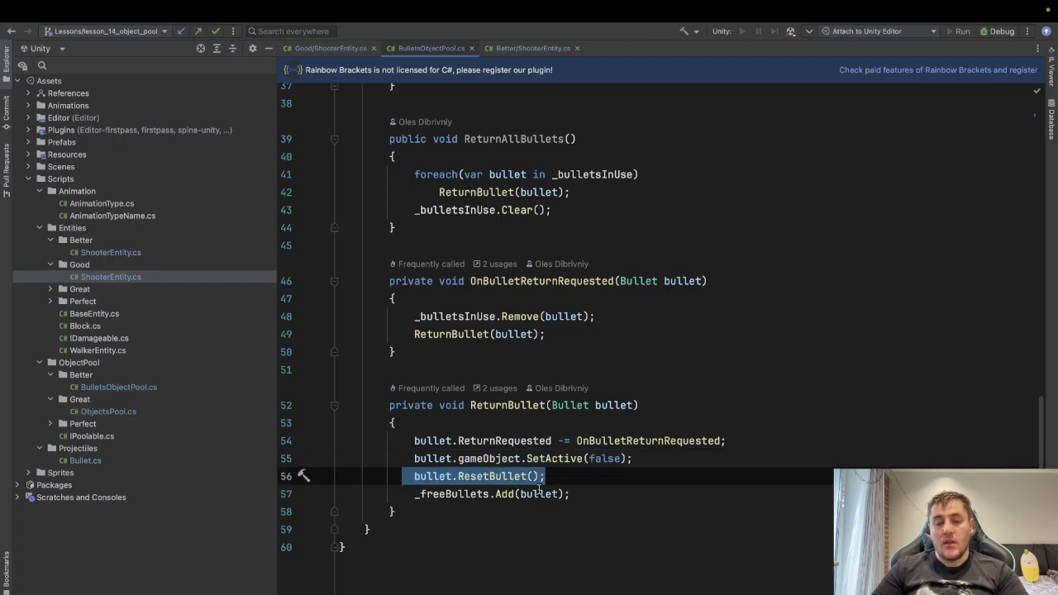
{"action": "left_click", "coordinate": [476, 494]}
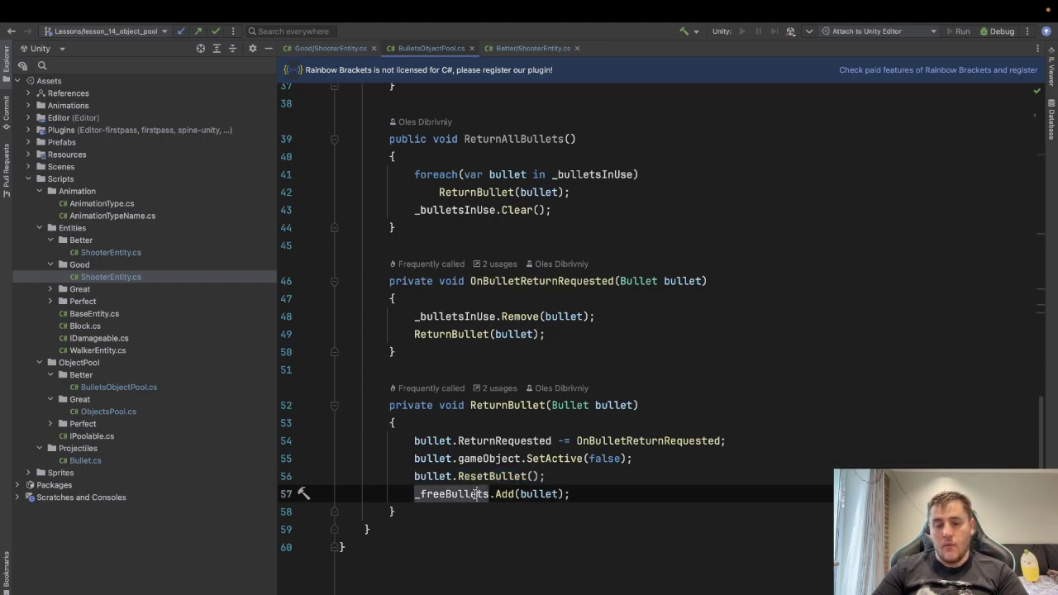
{"action": "scroll", "coordinate": [471, 492], "scroll_direction": "up", "scroll_amount": 10}
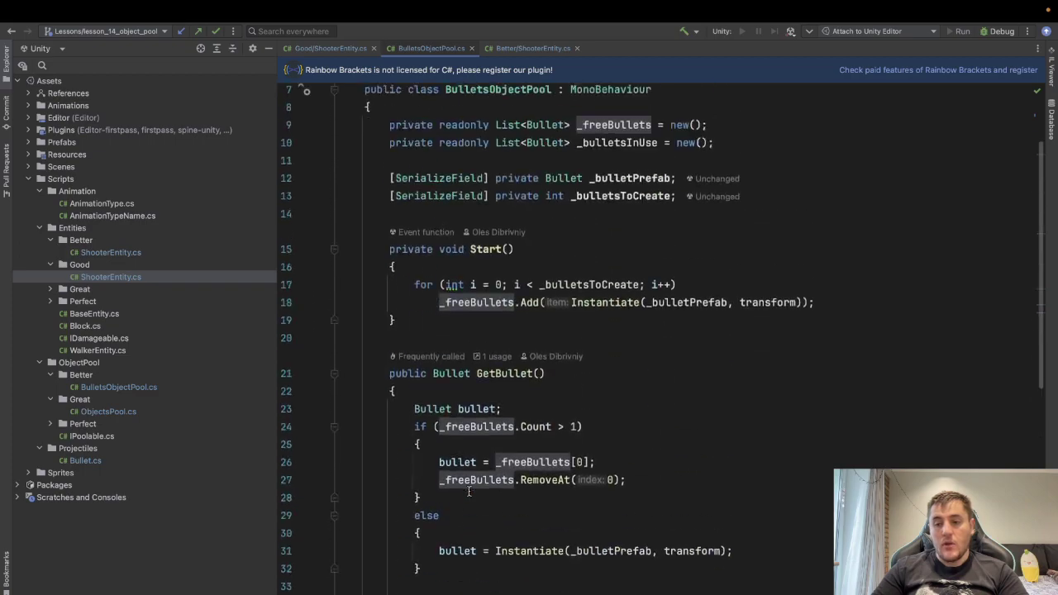
- Switch from BulletsObjectPool to the Better ShooterEntity.cs script
{"action": "left_click", "coordinate": [490, 182]}
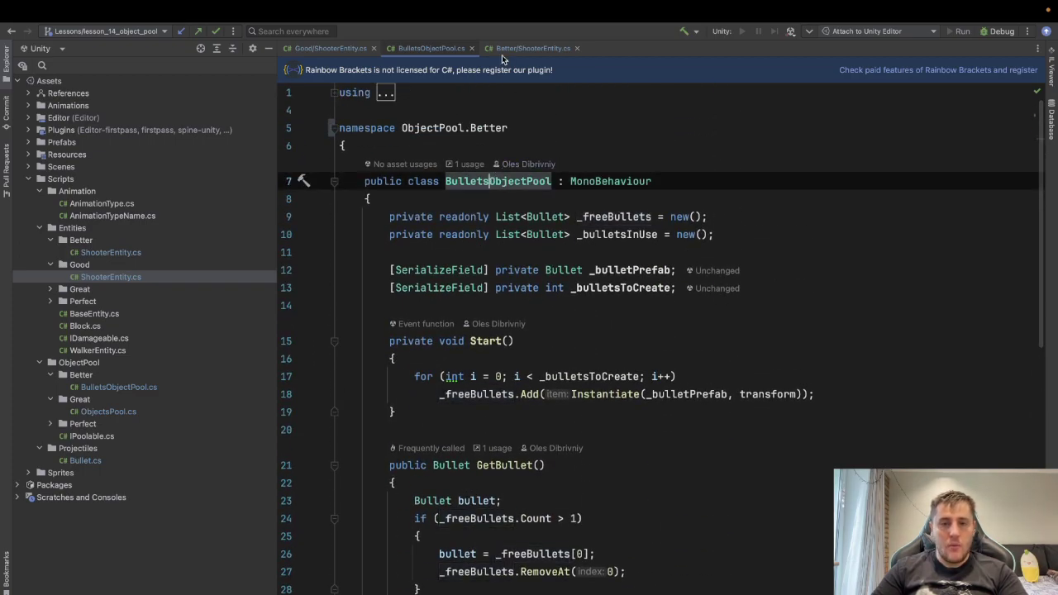
{"action": "left_click", "coordinate": [350, 48]}
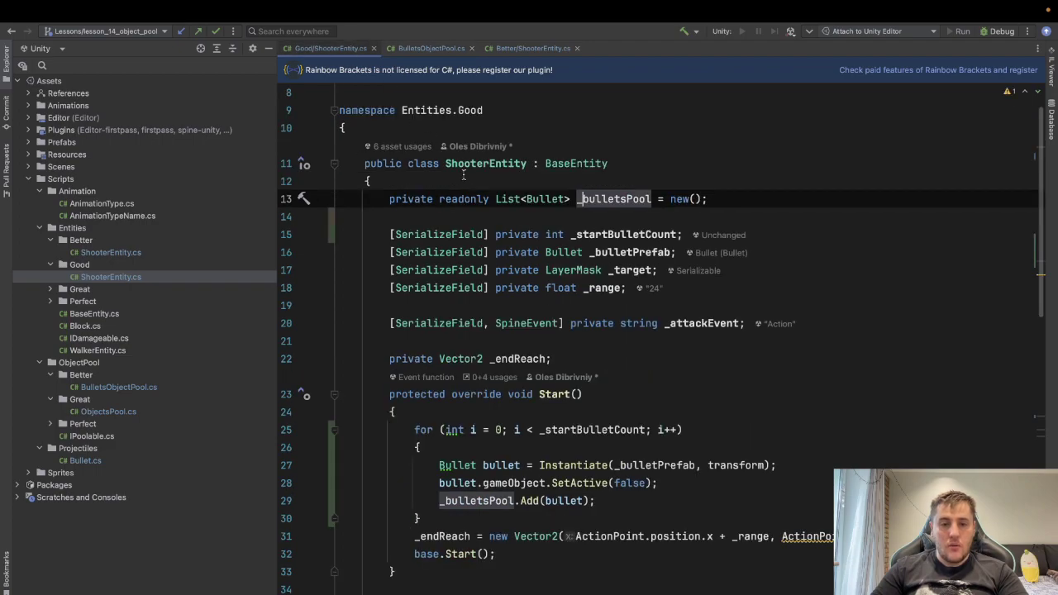
{"action": "left_click", "coordinate": [533, 48]}
{"action": "scroll", "coordinate": [563, 298], "scroll_direction": "down", "scroll_amount": 1}
{"action": "scroll", "coordinate": [565, 297], "scroll_direction": "down", "scroll_amount": 1}
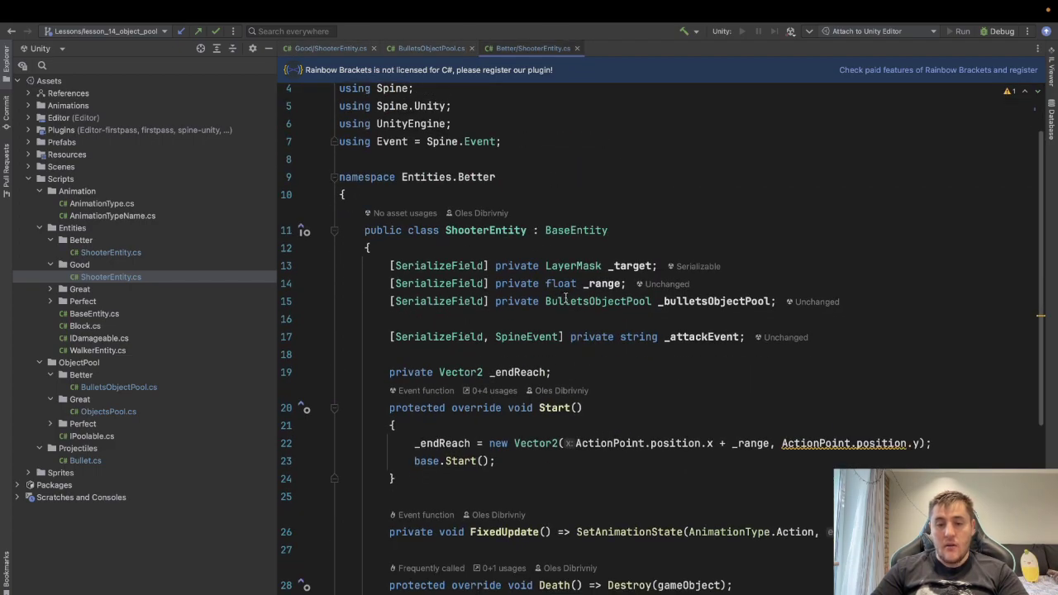
- Highlight the _bulletsObjectPool field and its GetBullet call inside Shoot
{"action": "triple_click", "coordinate": [424, 298]}
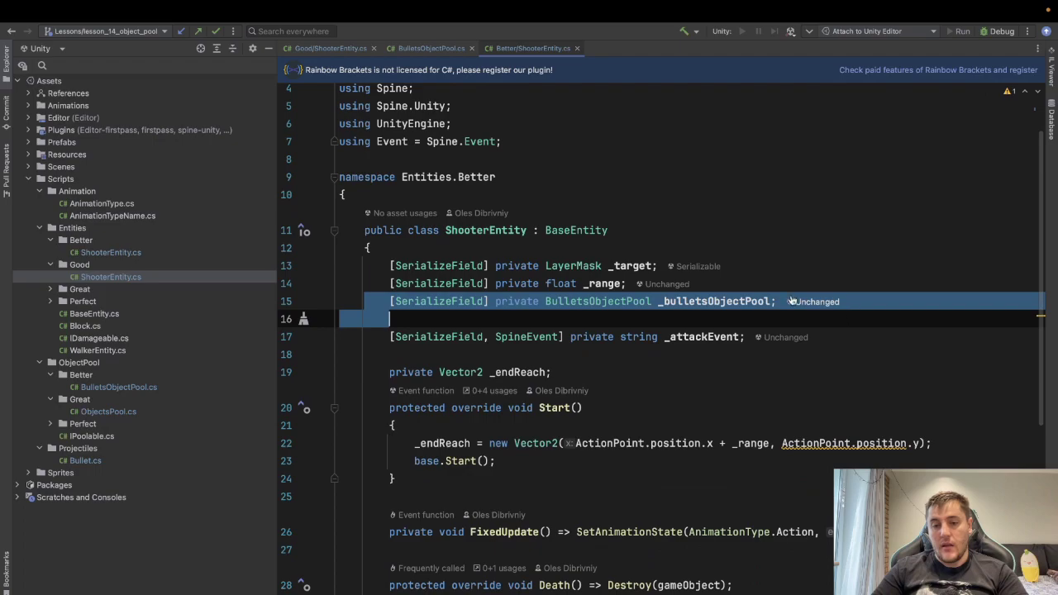
{"action": "left_click", "coordinate": [738, 301]}
{"action": "scroll", "coordinate": [738, 301], "scroll_direction": "down", "scroll_amount": 5}
{"action": "scroll", "coordinate": [738, 301], "scroll_direction": "down", "scroll_amount": 4}
{"action": "scroll", "coordinate": [579, 347], "scroll_direction": "up", "scroll_amount": 1}
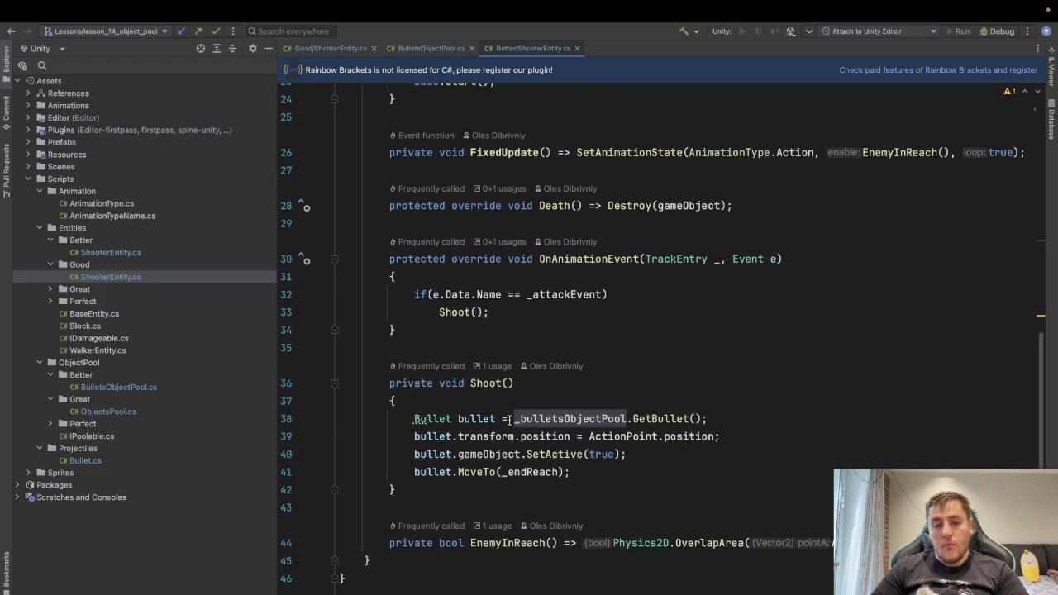
{"action": "left_click", "coordinate": [541, 418]}
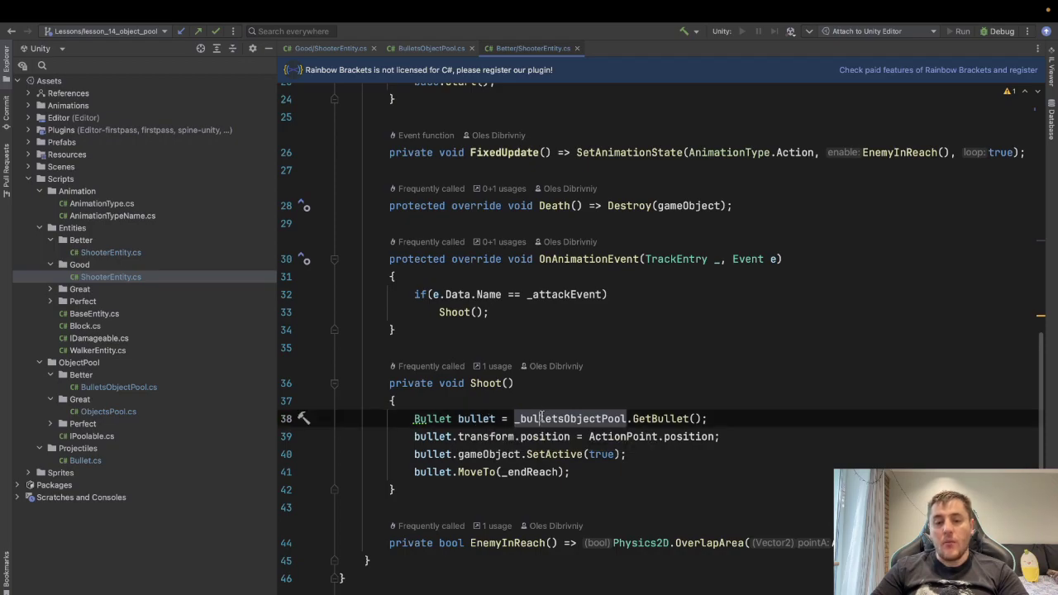
{"action": "left_click", "coordinate": [640, 420]}
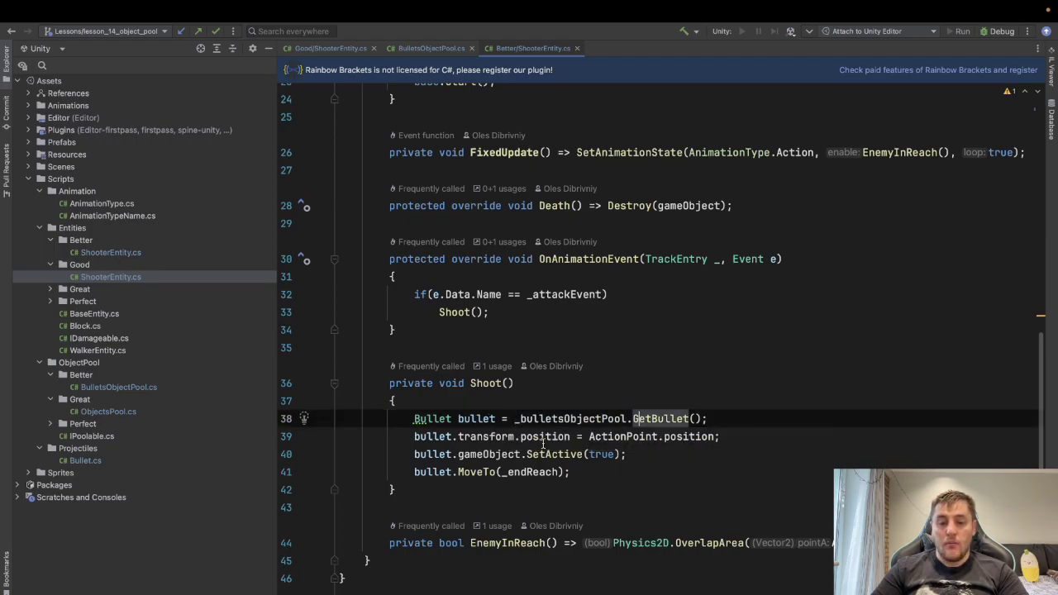
- Select the four lines of the Shoot method body, then deselect and review the file
{"action": "left_click_drag", "start_coordinate": [399, 427], "coordinate": [648, 473]}
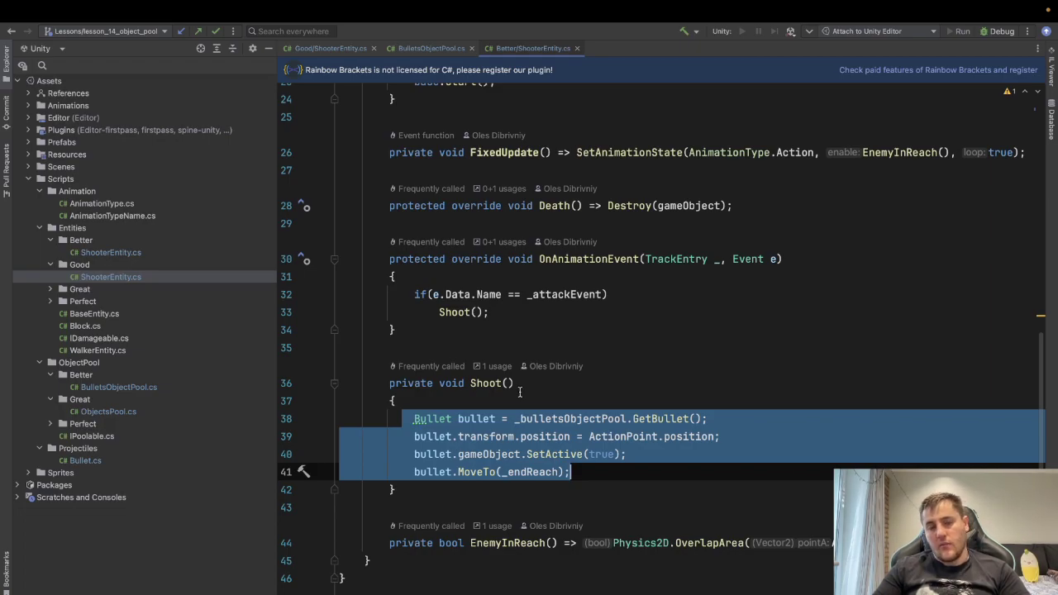
{"action": "left_click", "coordinate": [576, 386]}
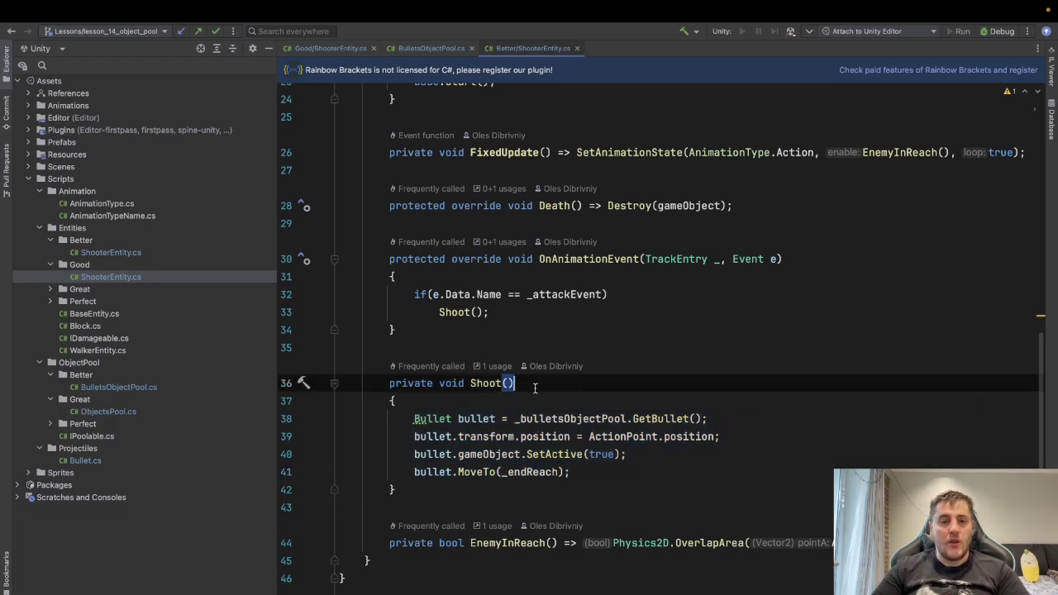
{"action": "scroll", "coordinate": [535, 388], "scroll_direction": "up", "scroll_amount": 10}
{"action": "scroll", "coordinate": [535, 387], "scroll_direction": "up", "scroll_amount": 1}
{"action": "scroll", "coordinate": [535, 388], "scroll_direction": "down", "scroll_amount": 10}
{"action": "scroll", "coordinate": [534, 388], "scroll_direction": "down", "scroll_amount": 2}
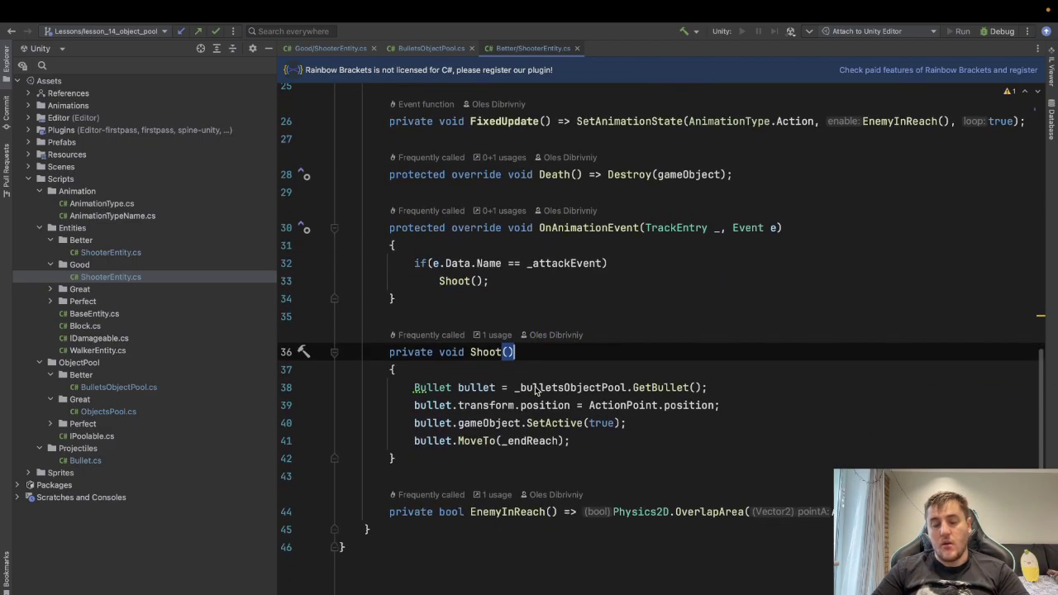
{"action": "scroll", "coordinate": [478, 422], "scroll_direction": "up", "scroll_amount": 1}
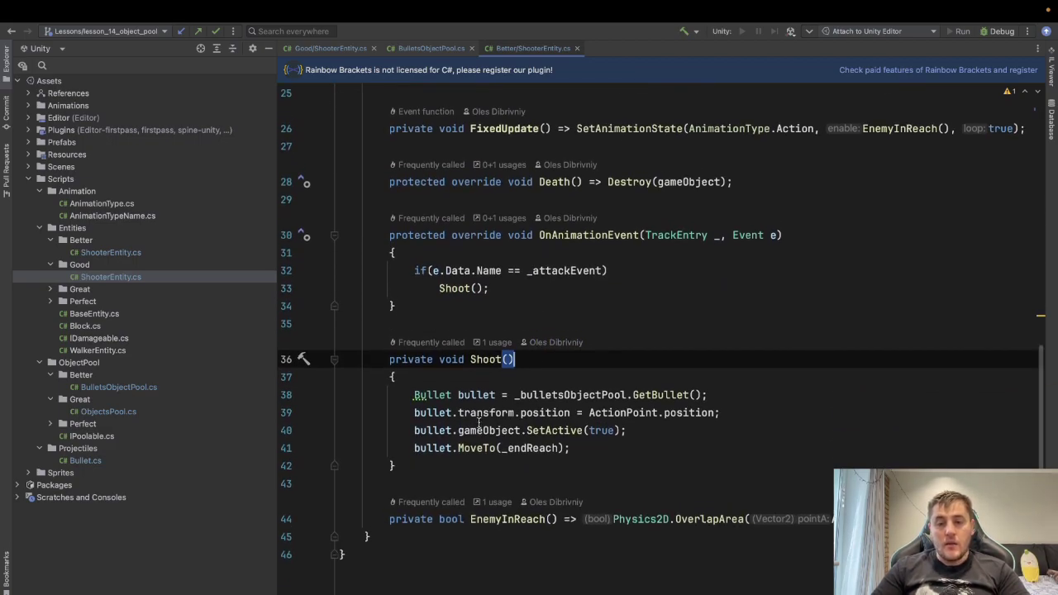
{"action": "scroll", "coordinate": [478, 422], "scroll_direction": "up", "scroll_amount": 10}
- Cancel Unity's 'Opening file failed' error and return to the Rider window
{"action": "key", "text": "super+Tab"}
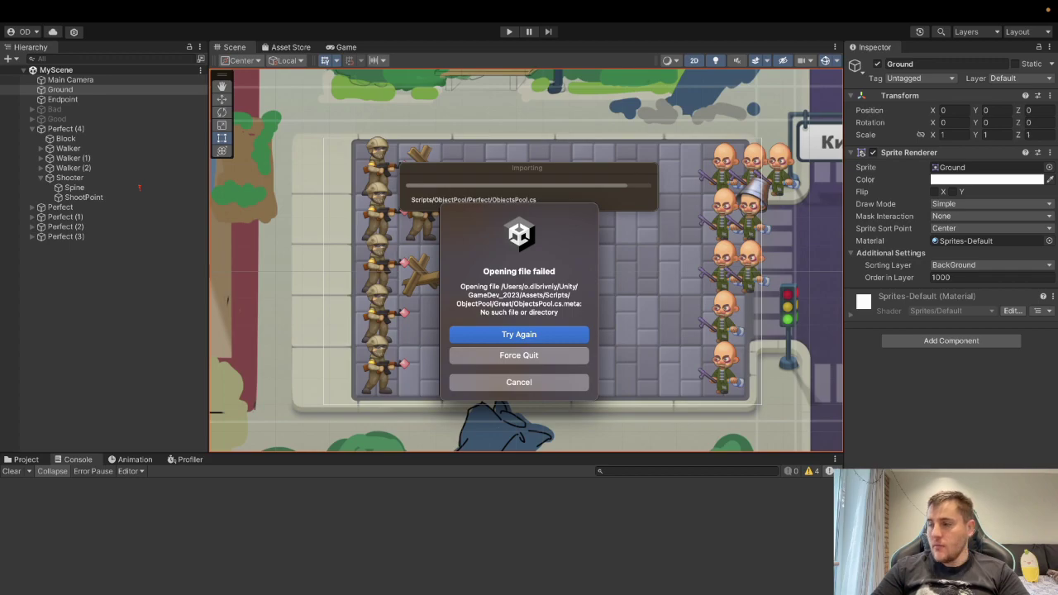
{"action": "left_click", "coordinate": [519, 381]}
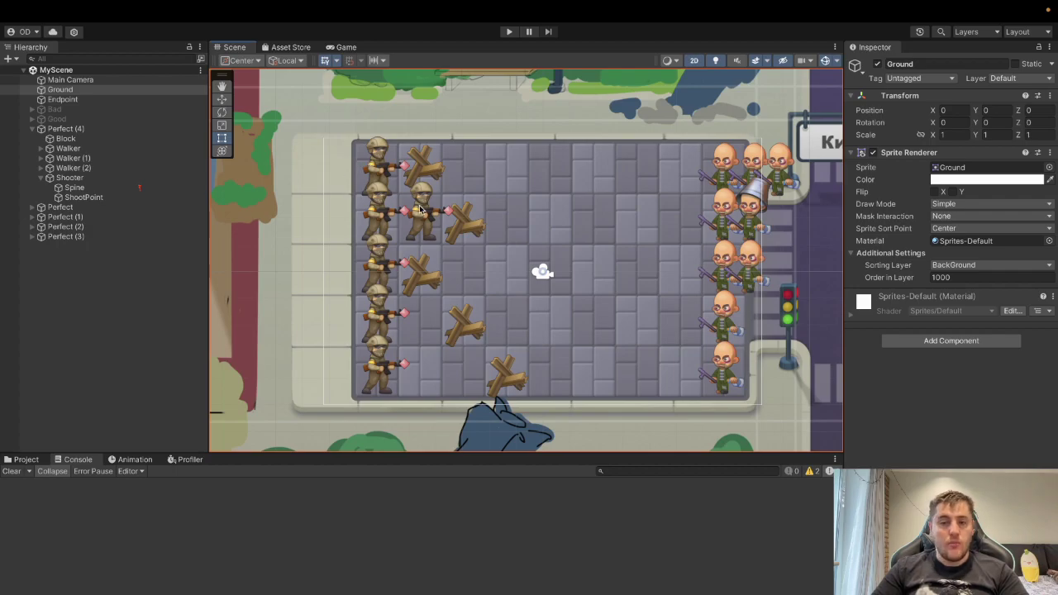
{"action": "key", "text": "ctrl+Right"}
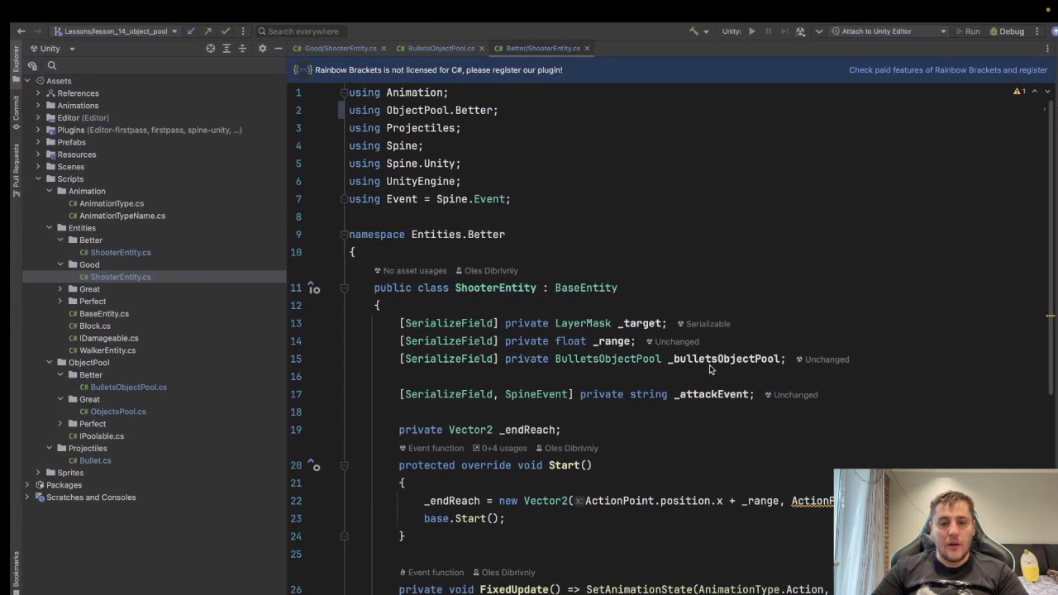
- Check the Unity editor, then review BulletsObjectPool's serialized bullet prefab and count fields
{"action": "scroll", "coordinate": [716, 371], "scroll_direction": "down", "scroll_amount": 2}
{"action": "key", "text": "ctrl+Left"}
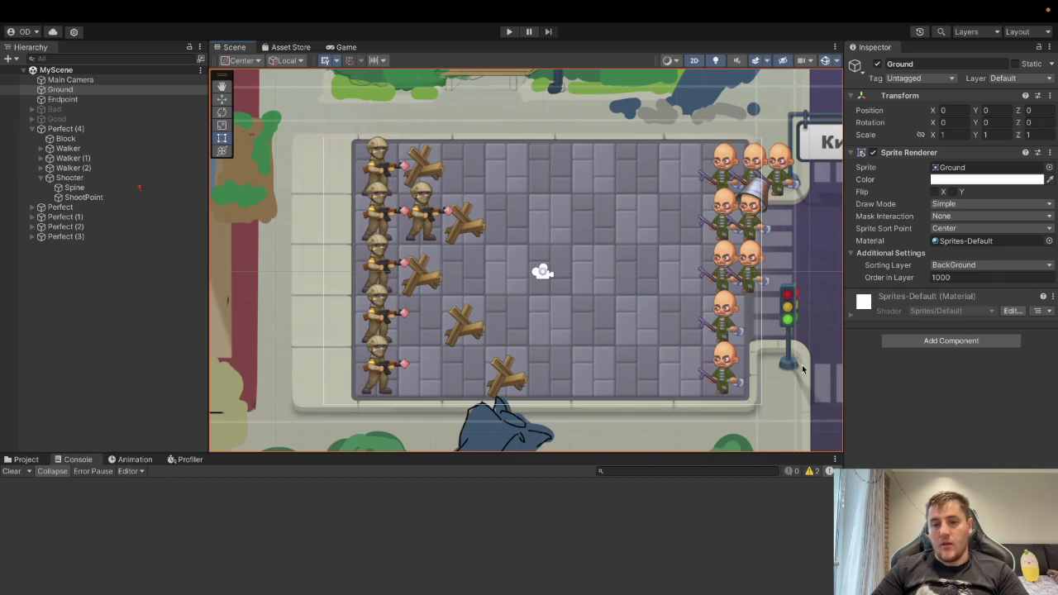
{"action": "key", "text": "ctrl+Right"}
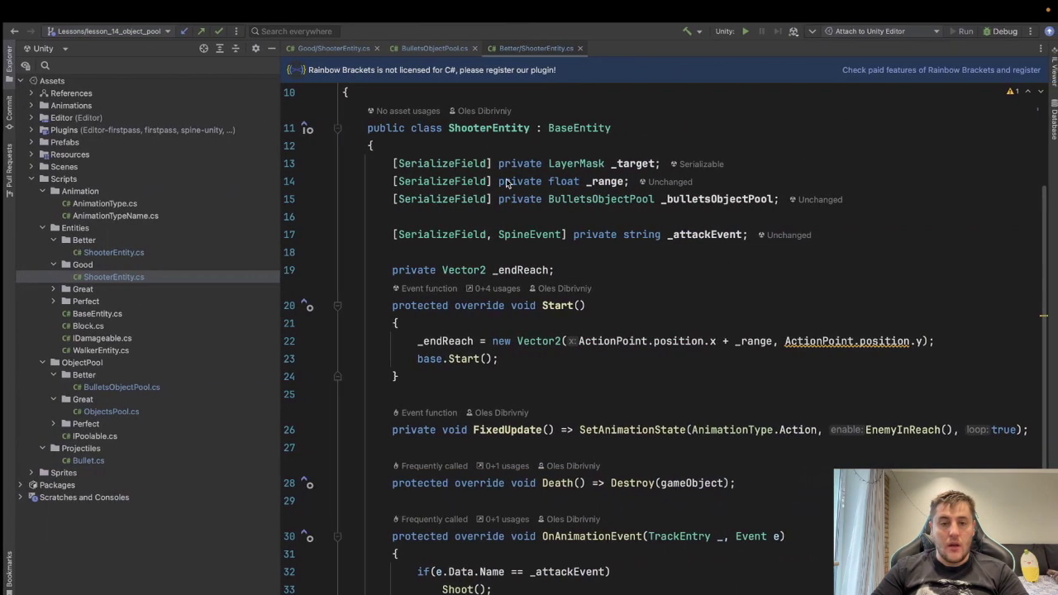
{"action": "scroll", "coordinate": [507, 147], "scroll_direction": "up", "scroll_amount": 3}
{"action": "left_click", "coordinate": [441, 48]}
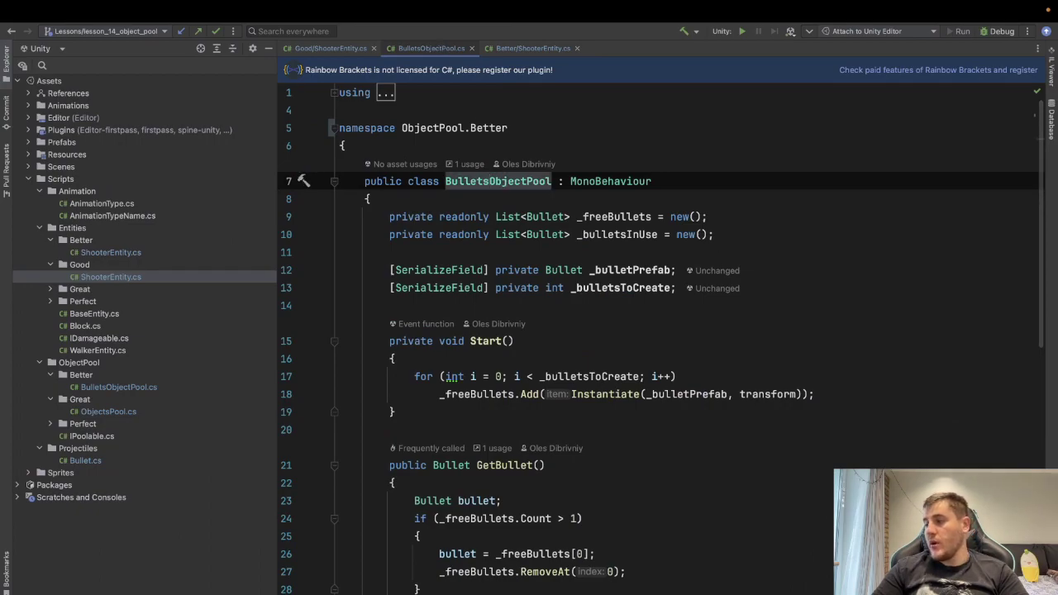
{"action": "left_click", "coordinate": [632, 288]}
{"action": "left_click", "coordinate": [841, 266]}
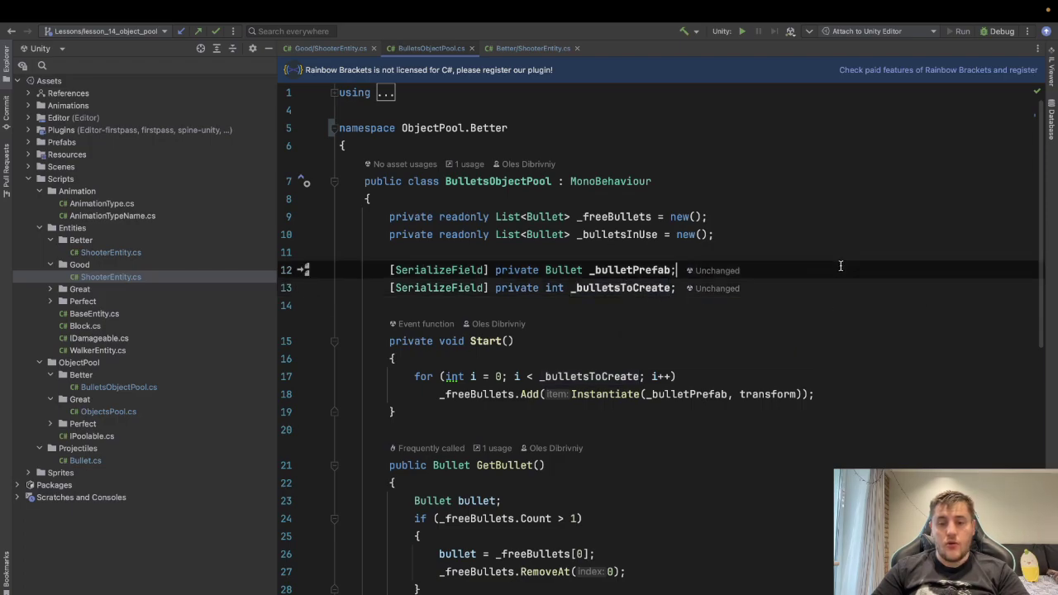
- Select the BulletsObjectPool class name and inspect the Bullet usages in the pool
{"action": "scroll", "coordinate": [839, 265], "scroll_direction": "down", "scroll_amount": 2}
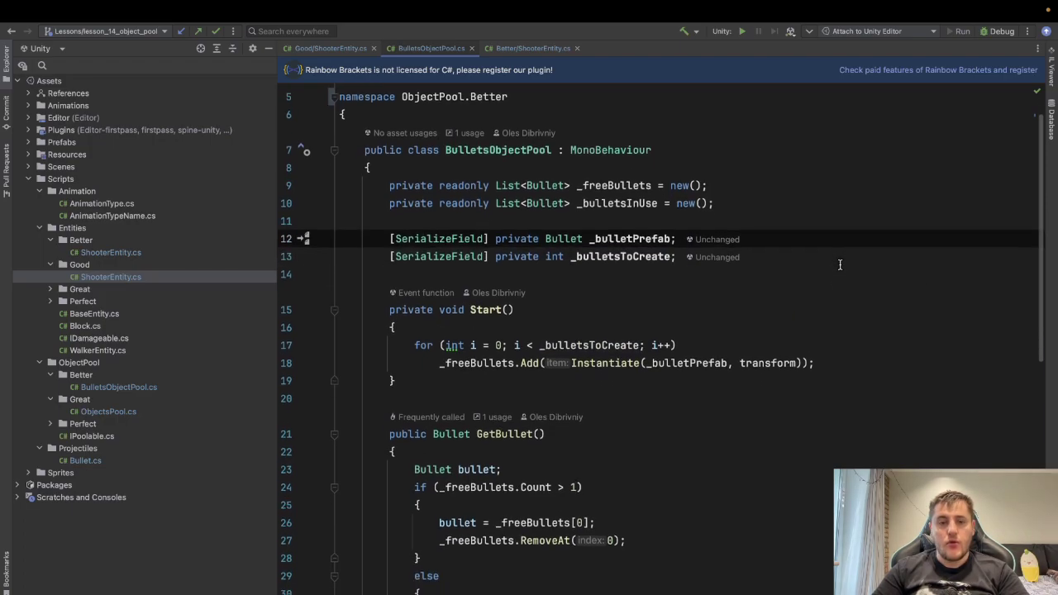
{"action": "left_click", "coordinate": [444, 150]}
{"action": "left_click_drag", "start_coordinate": [446, 150], "coordinate": [552, 151]}
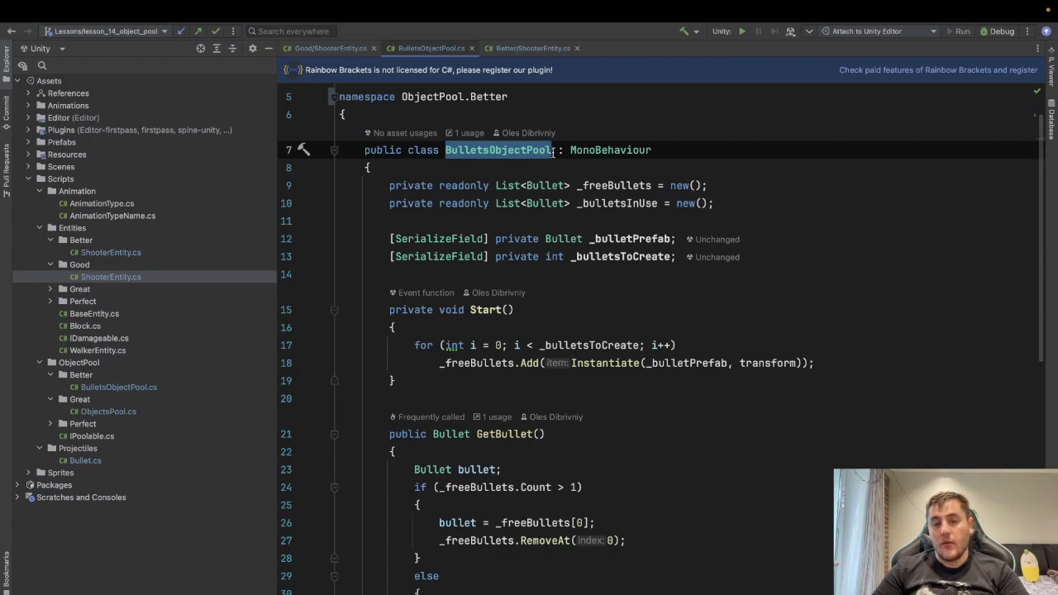
{"action": "mouse_move", "coordinate": [553, 152]}
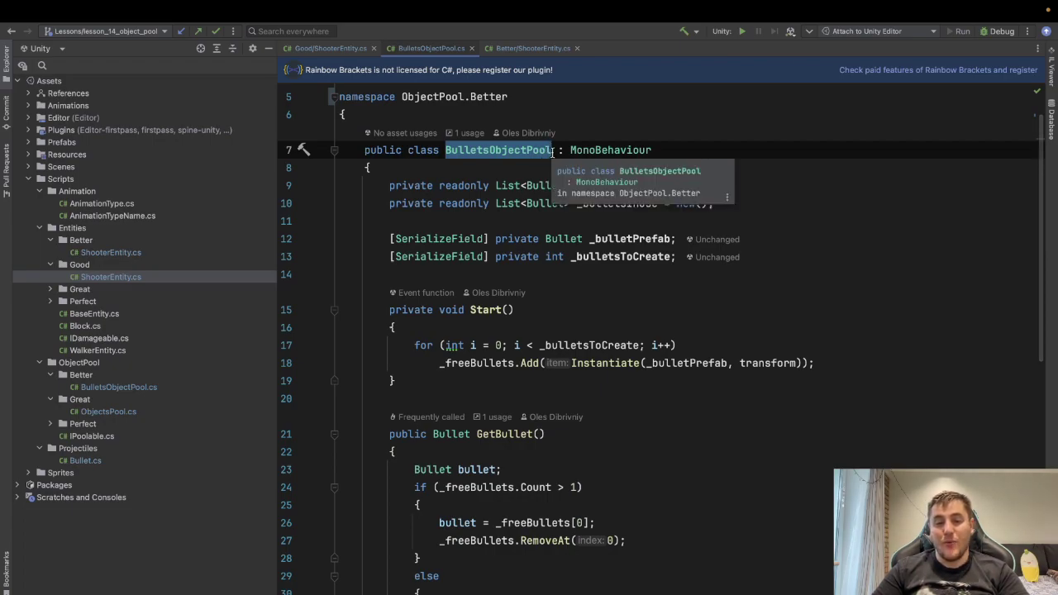
{"action": "left_click", "coordinate": [548, 239]}
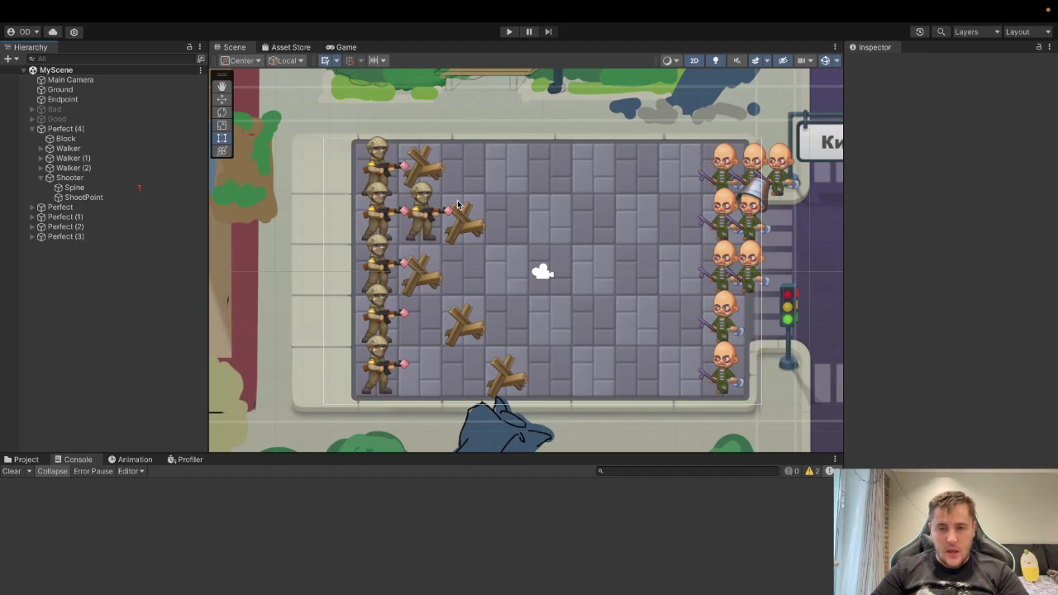
{"action": "key", "text": "ctrl+Right"}
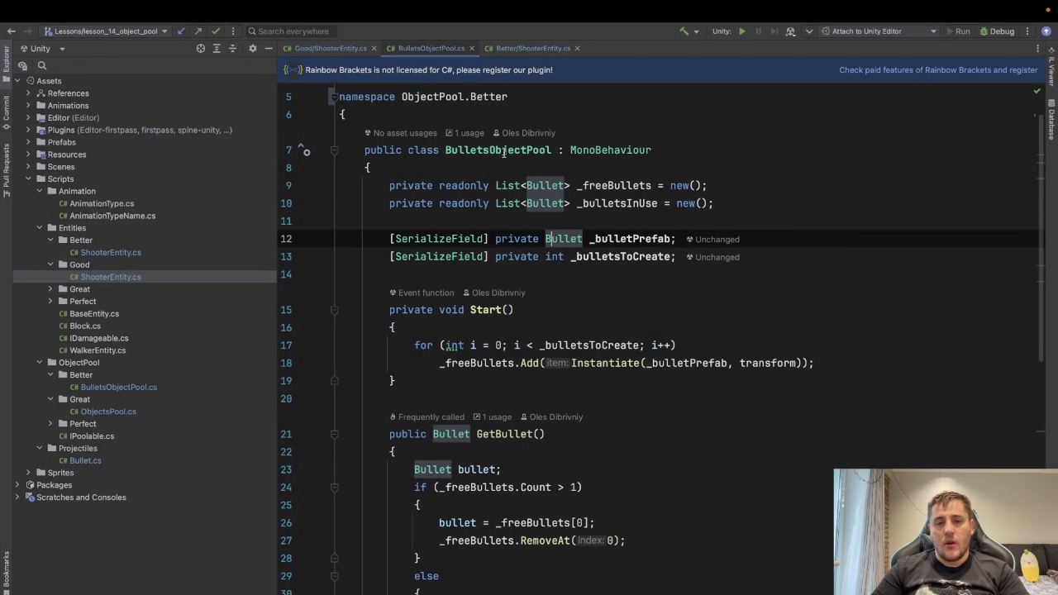
{"action": "left_click", "coordinate": [502, 150]}
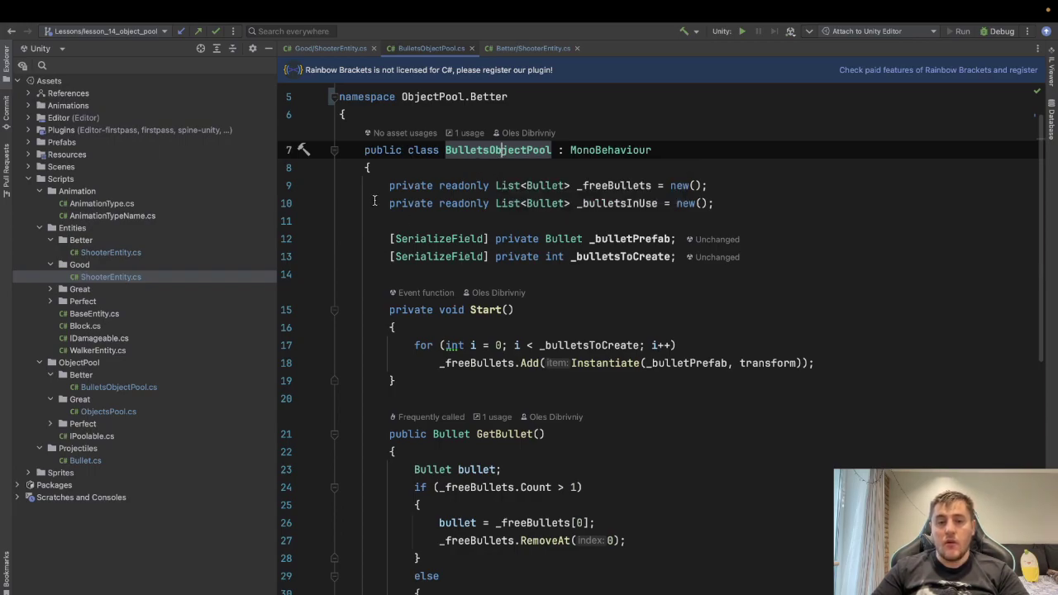
{"action": "scroll", "coordinate": [493, 356], "scroll_direction": "down", "scroll_amount": 2}
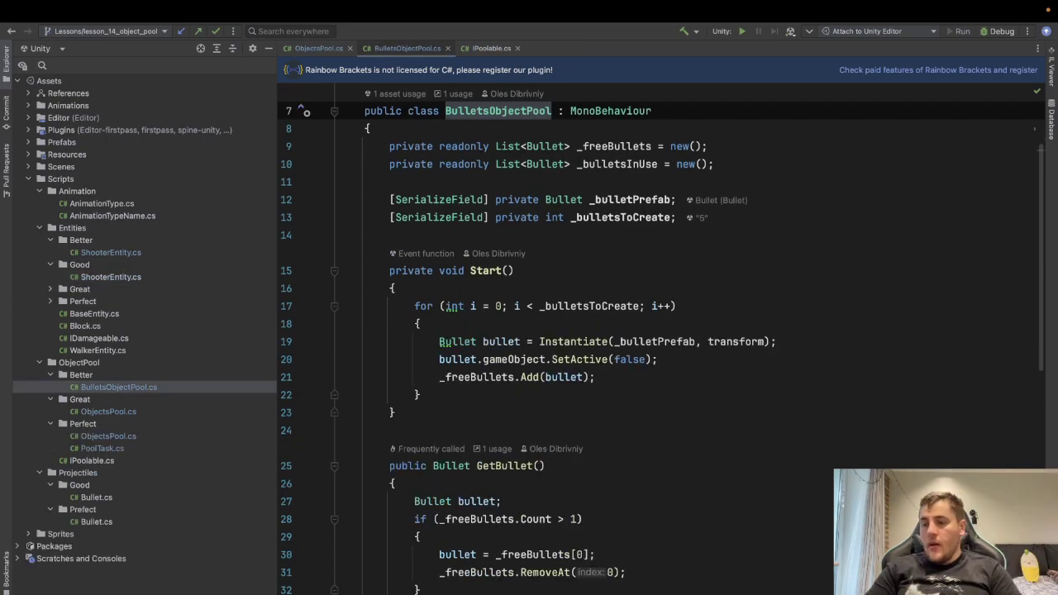
- Open the IDamageable interface and review its TakeDamage declaration
{"action": "double_click", "coordinate": [125, 340]}
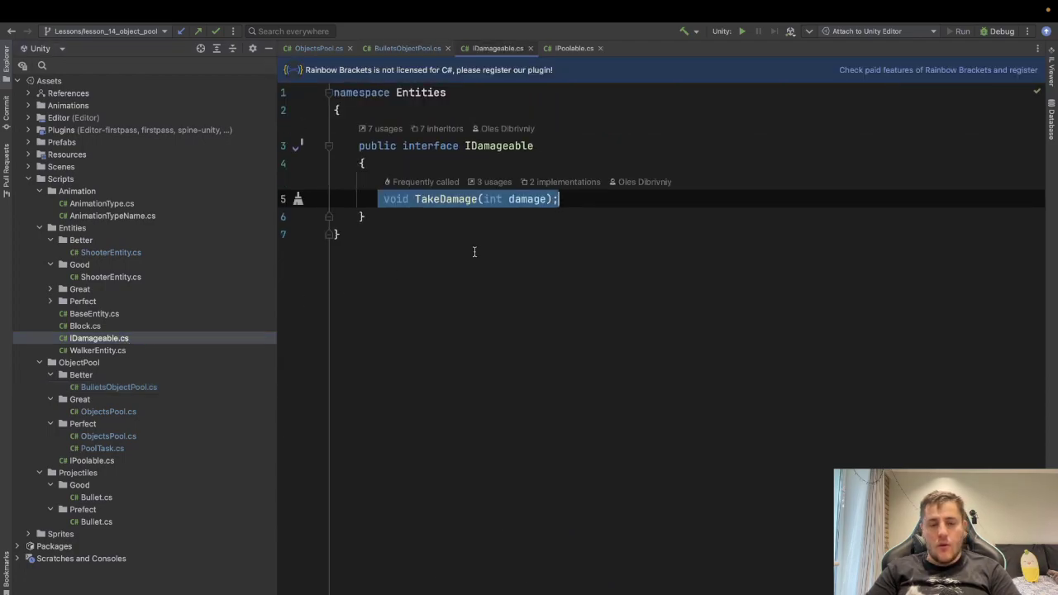
{"action": "left_click", "coordinate": [581, 216]}
{"action": "left_click", "coordinate": [589, 200]}
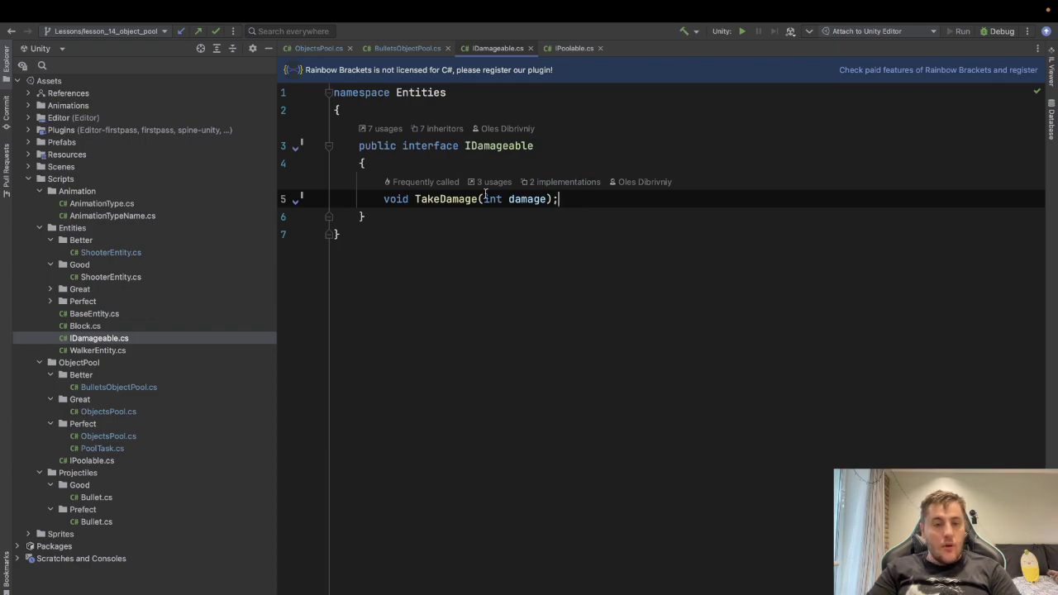
{"action": "left_click", "coordinate": [475, 146]}
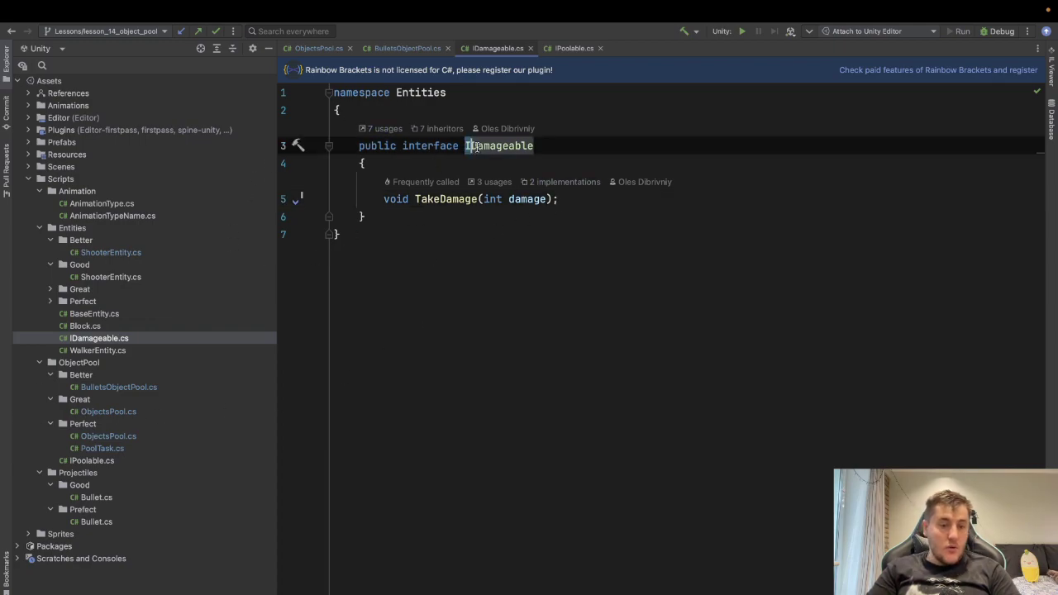
- Open IPoolable and review its ReturnRequested event, ResetPoolable method and GameObject property
{"action": "double_click", "coordinate": [129, 462]}
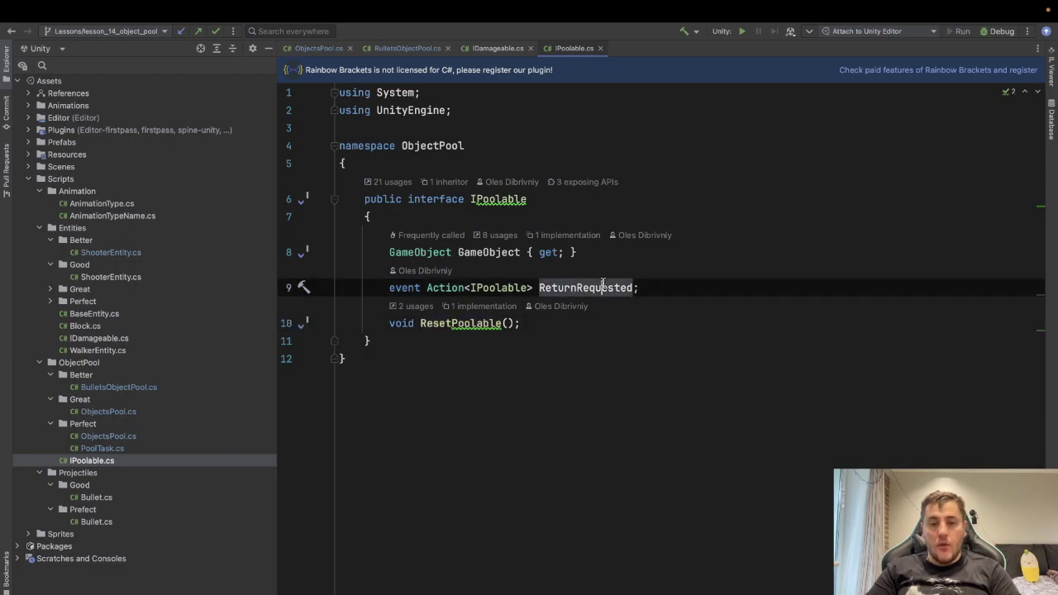
{"action": "left_click", "coordinate": [604, 288]}
{"action": "left_click", "coordinate": [456, 324]}
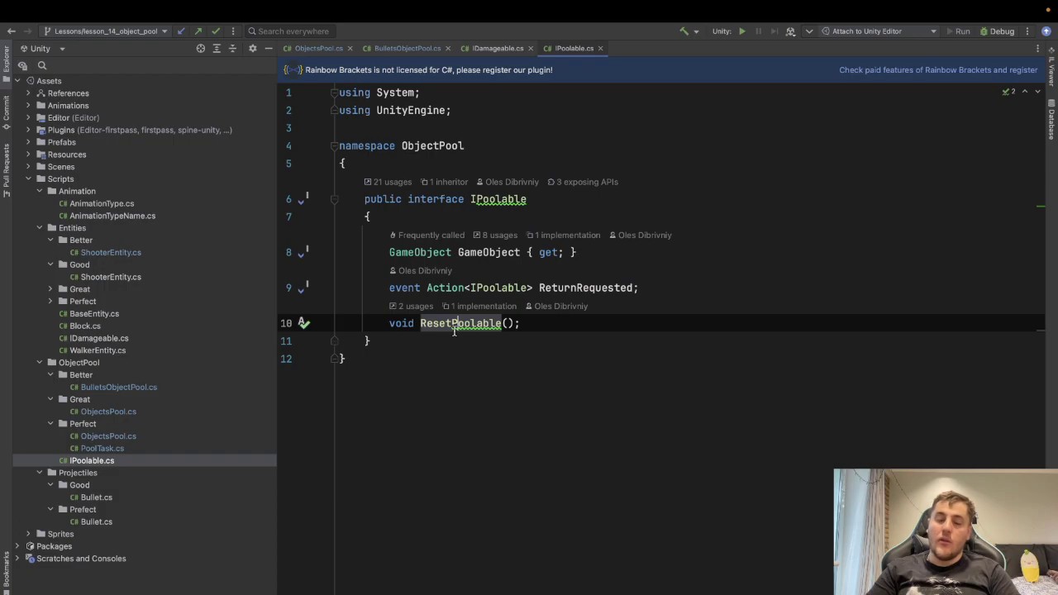
{"action": "mouse_move", "coordinate": [453, 331]}
{"action": "left_click", "coordinate": [470, 252]}
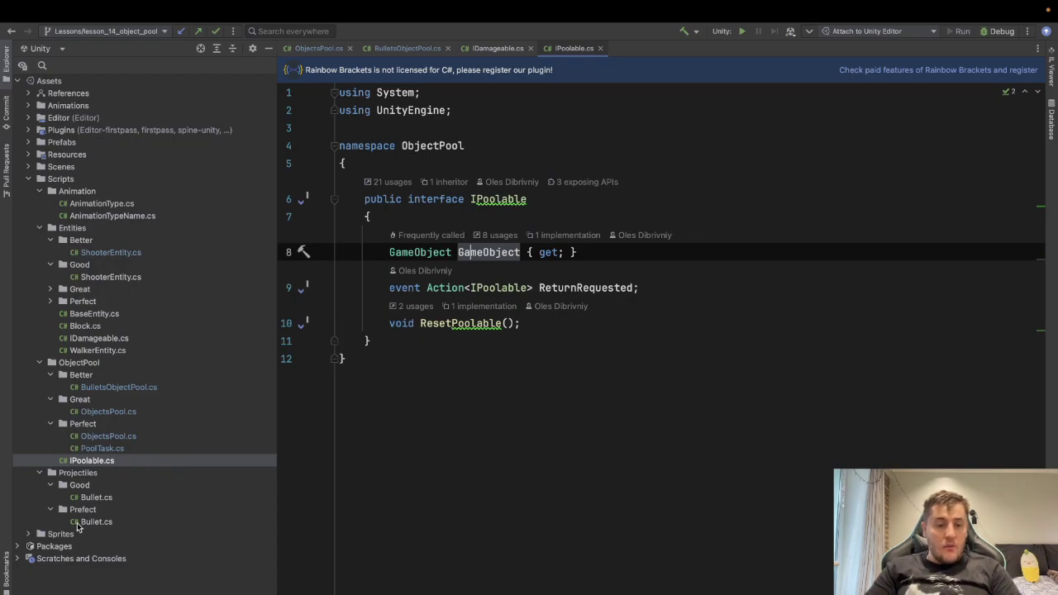
- Open the Good version of Bullet.cs and scroll through it
{"action": "double_click", "coordinate": [101, 498]}
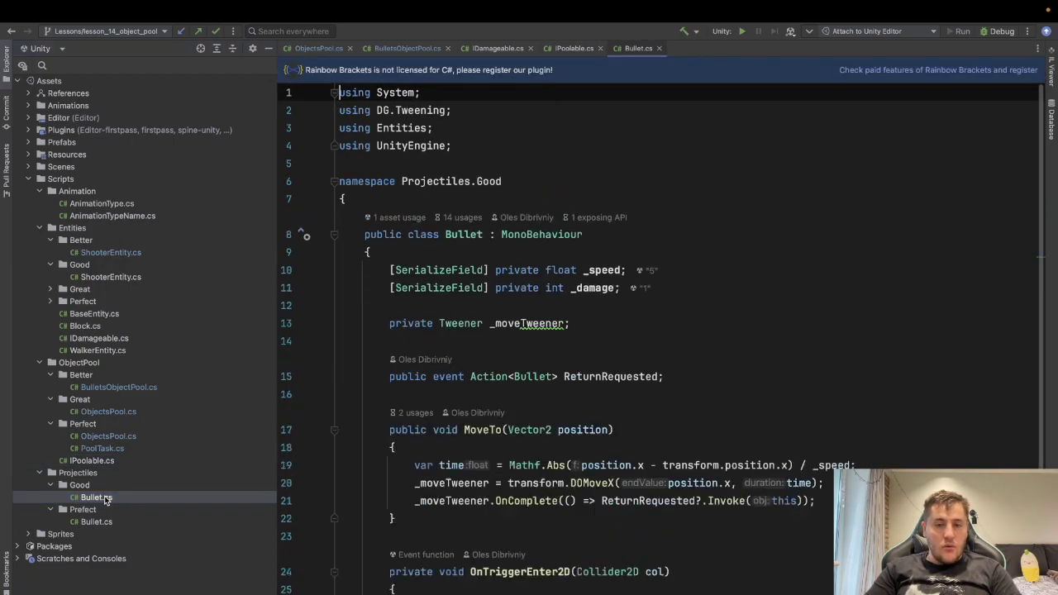
{"action": "scroll", "coordinate": [661, 195], "scroll_direction": "down", "scroll_amount": 1}
{"action": "scroll", "coordinate": [661, 196], "scroll_direction": "down", "scroll_amount": 4}
{"action": "scroll", "coordinate": [661, 196], "scroll_direction": "up", "scroll_amount": 3}
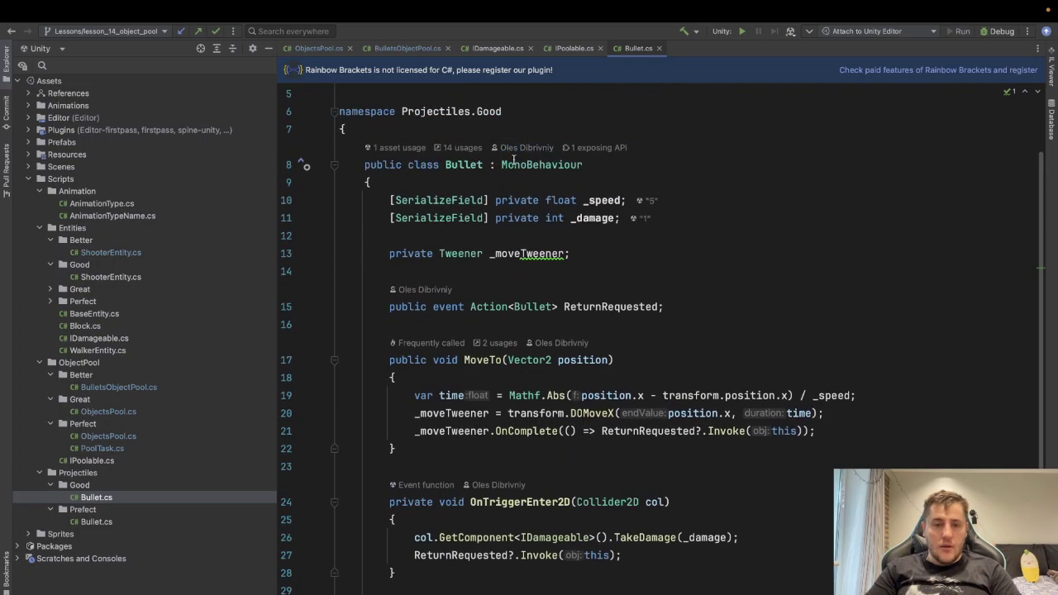
- Open the Prefect Bullet.cs and review its IPoolable GameObject property and ReturnRequested event
{"action": "mouse_move", "coordinate": [513, 161]}
{"action": "double_click", "coordinate": [95, 521]}
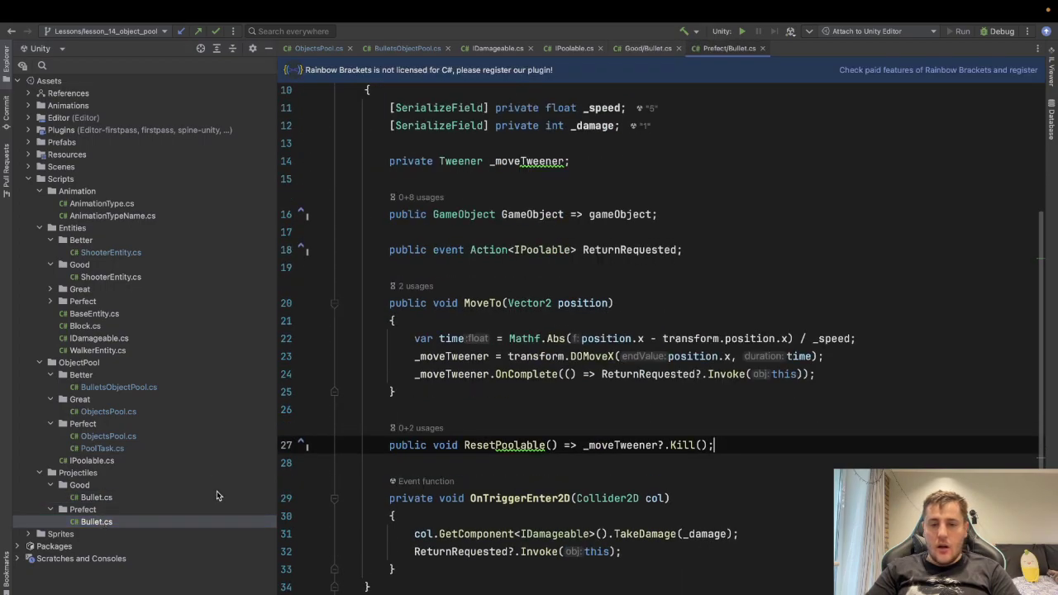
{"action": "scroll", "coordinate": [477, 403], "scroll_direction": "up", "scroll_amount": 3}
{"action": "scroll", "coordinate": [634, 231], "scroll_direction": "down", "scroll_amount": 3}
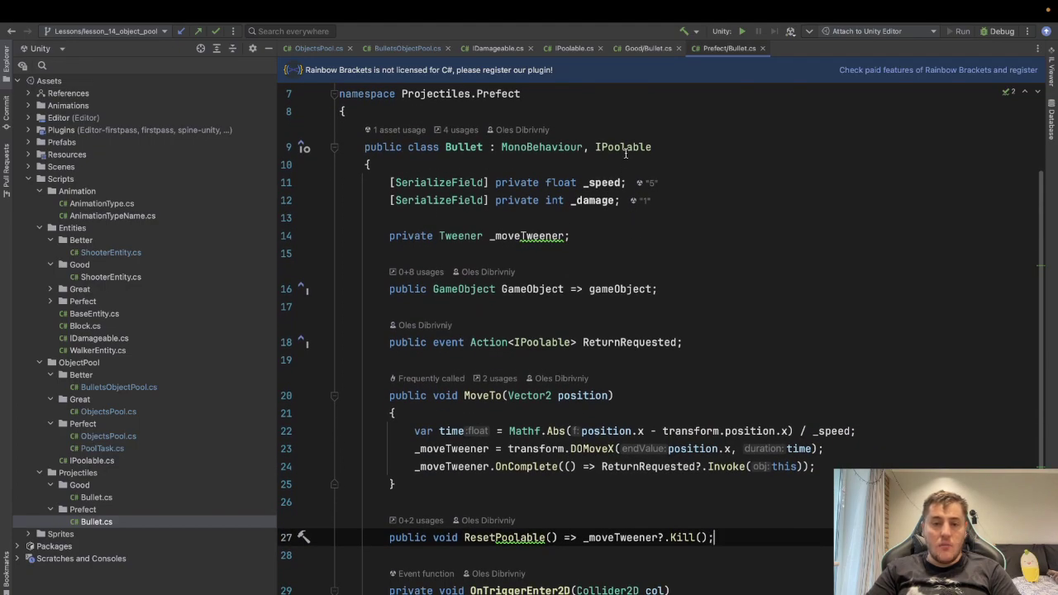
{"action": "left_click", "coordinate": [595, 148]}
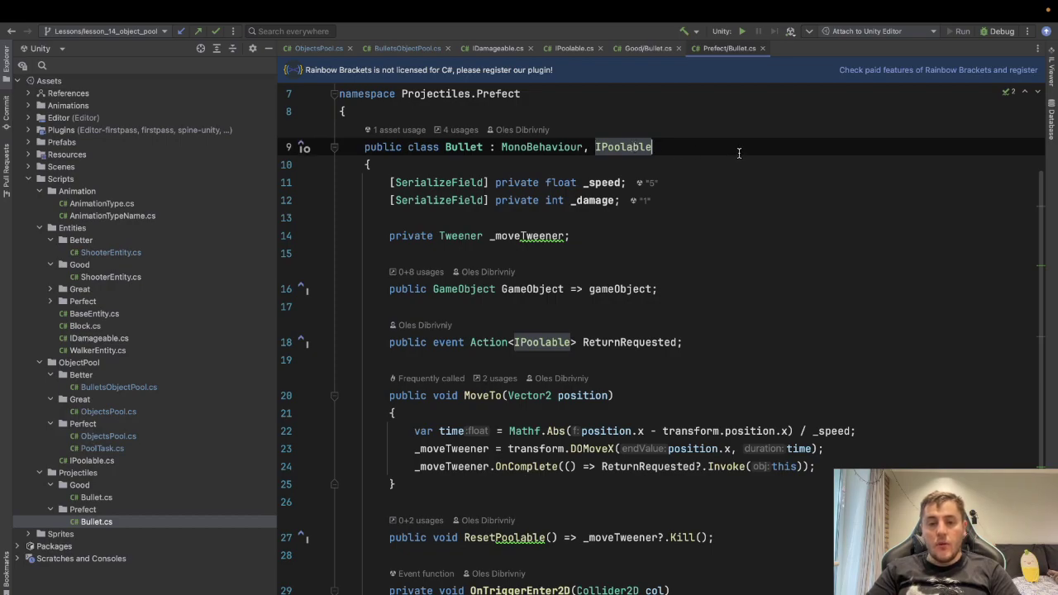
{"action": "scroll", "coordinate": [739, 152], "scroll_direction": "down", "scroll_amount": 2}
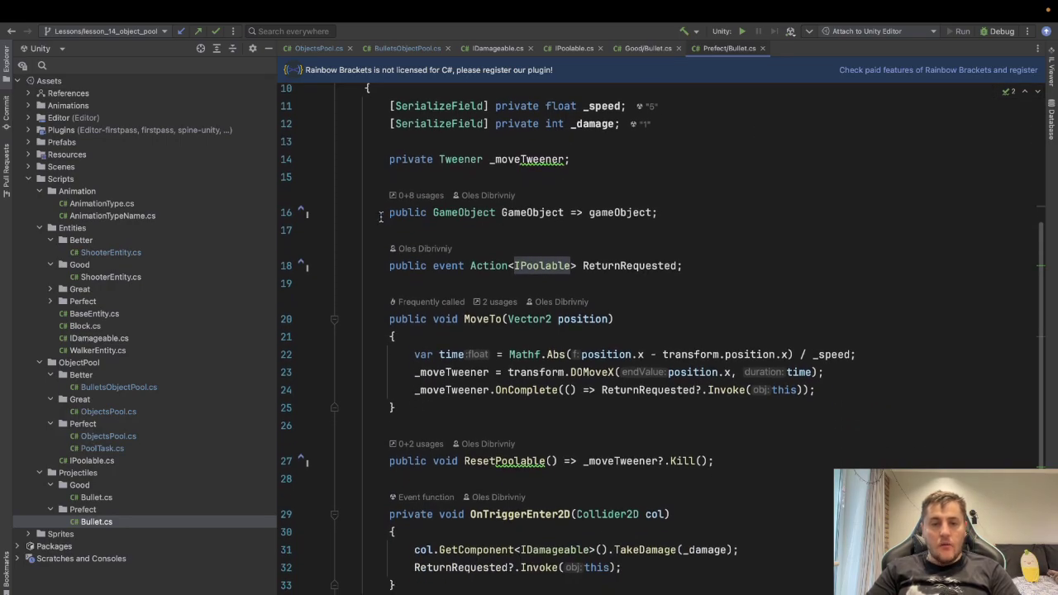
{"action": "left_click_drag", "start_coordinate": [379, 212], "coordinate": [685, 216]}
{"action": "left_click", "coordinate": [621, 217]}
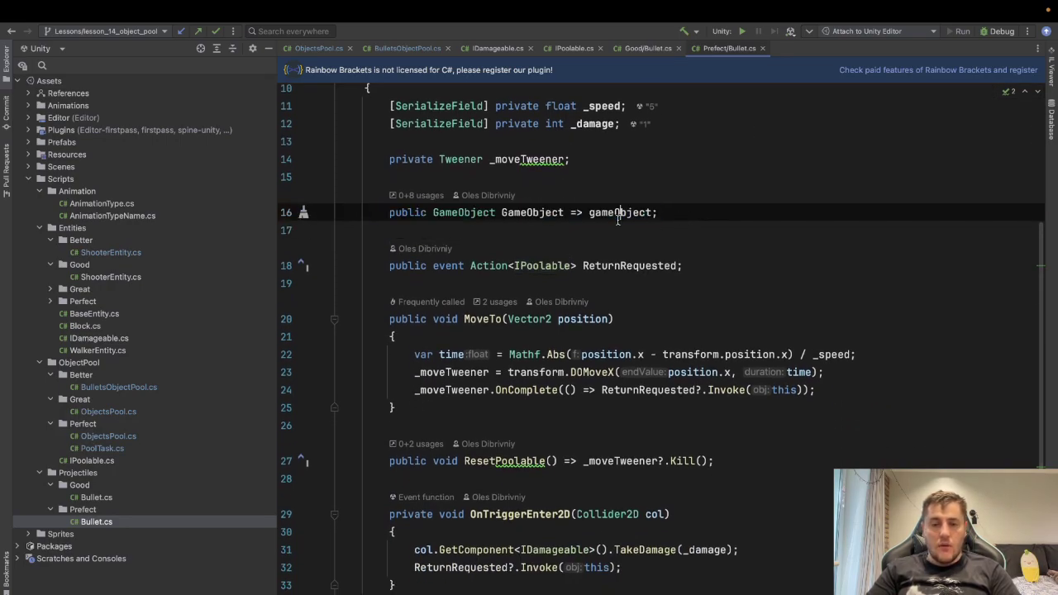
{"action": "left_click", "coordinate": [595, 266]}
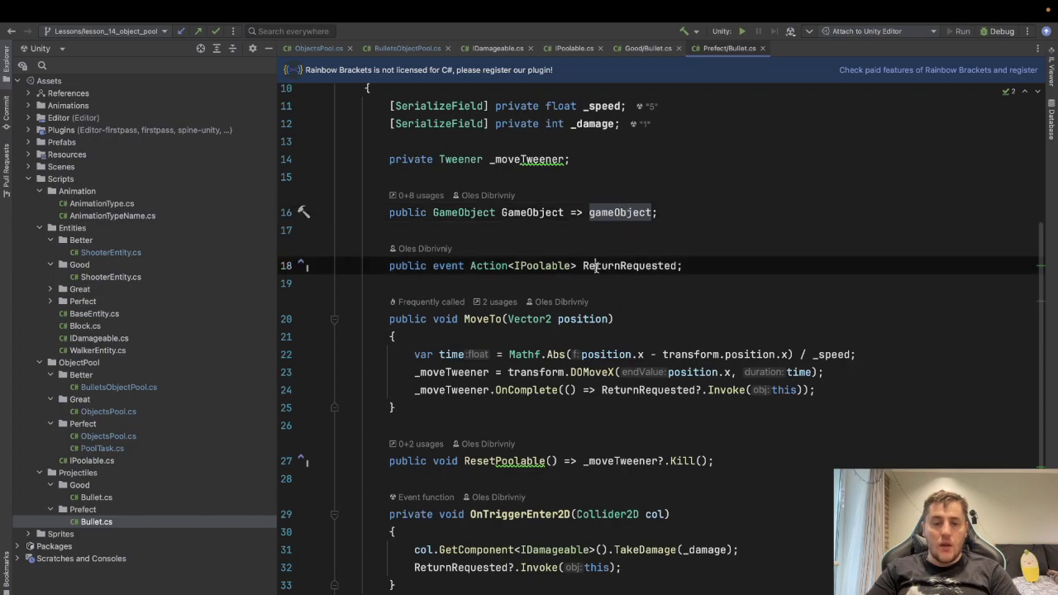
- Review the ResetPoolable method that kills _moveTweener
{"action": "scroll", "coordinate": [595, 265], "scroll_direction": "down", "scroll_amount": 2}
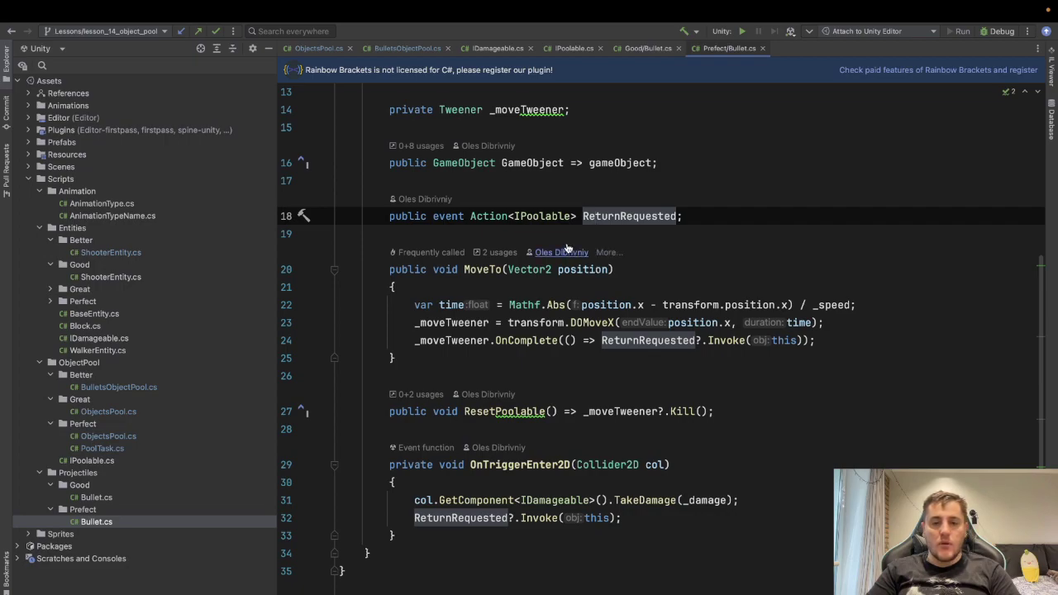
{"action": "scroll", "coordinate": [595, 269], "scroll_direction": "up", "scroll_amount": 5}
{"action": "scroll", "coordinate": [626, 146], "scroll_direction": "down", "scroll_amount": 5}
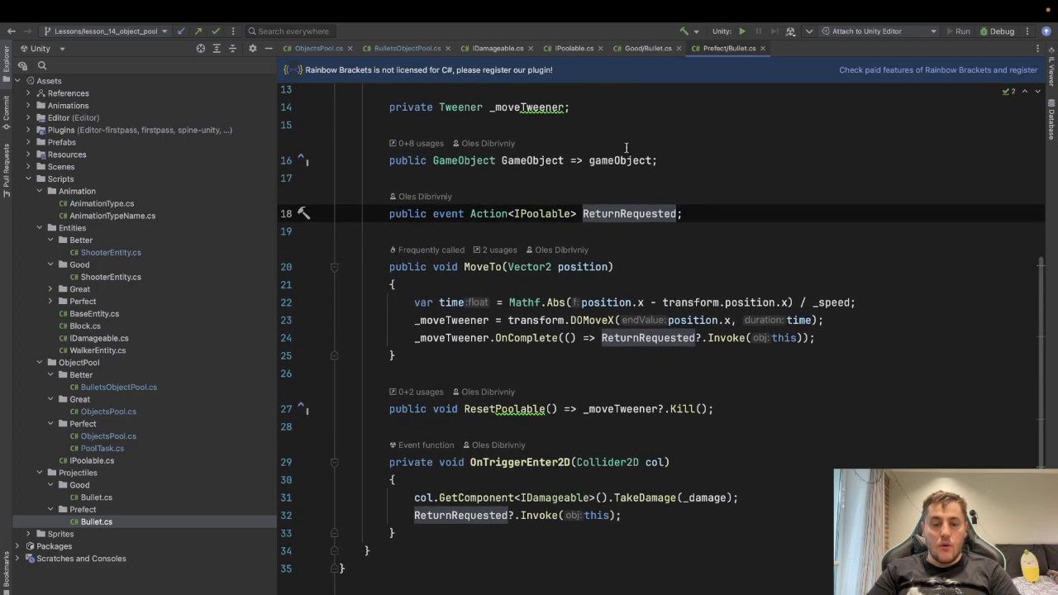
{"action": "left_click_drag", "start_coordinate": [377, 407], "coordinate": [566, 407]}
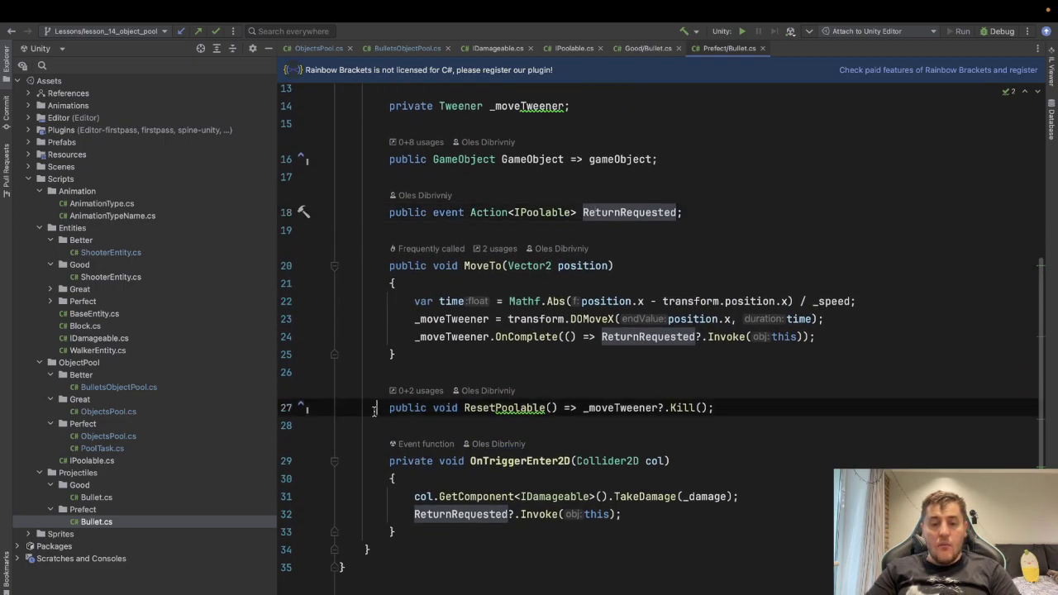
{"action": "left_click_drag", "start_coordinate": [646, 416], "coordinate": [782, 410]}
{"action": "left_click", "coordinate": [792, 398]}
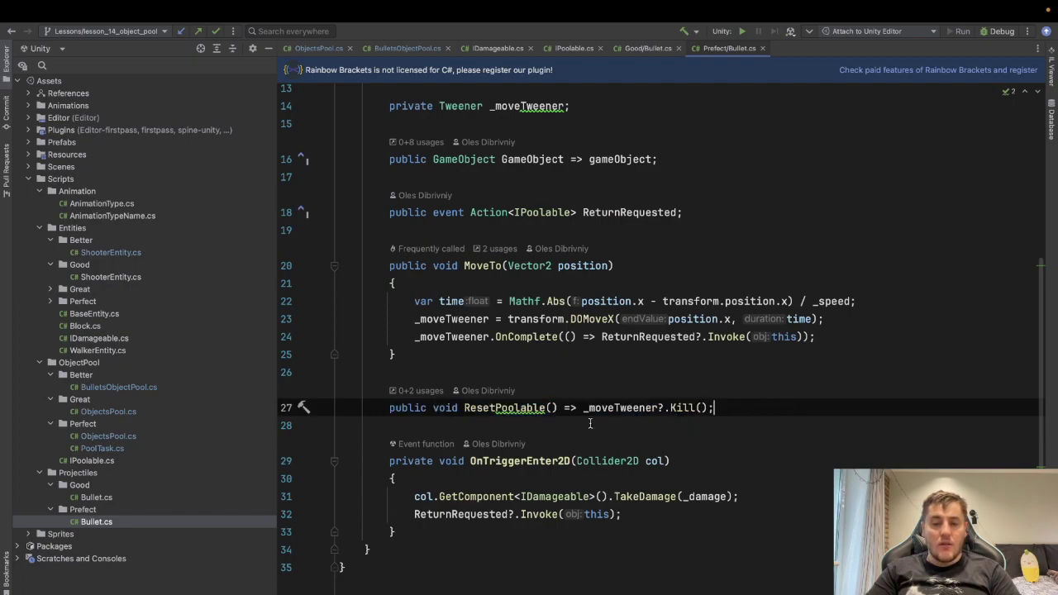
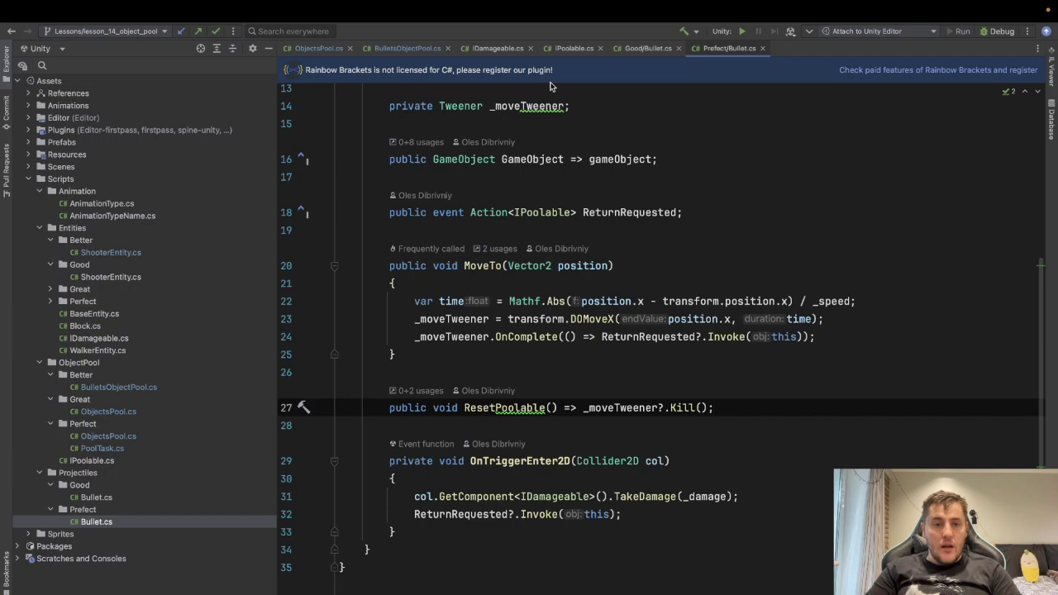
- Bring up ObjectsPool.cs and highlight the _freeObjects list and its IPoolable usages
{"action": "left_click", "coordinate": [323, 49]}
{"action": "mouse_move", "coordinate": [549, 280]}
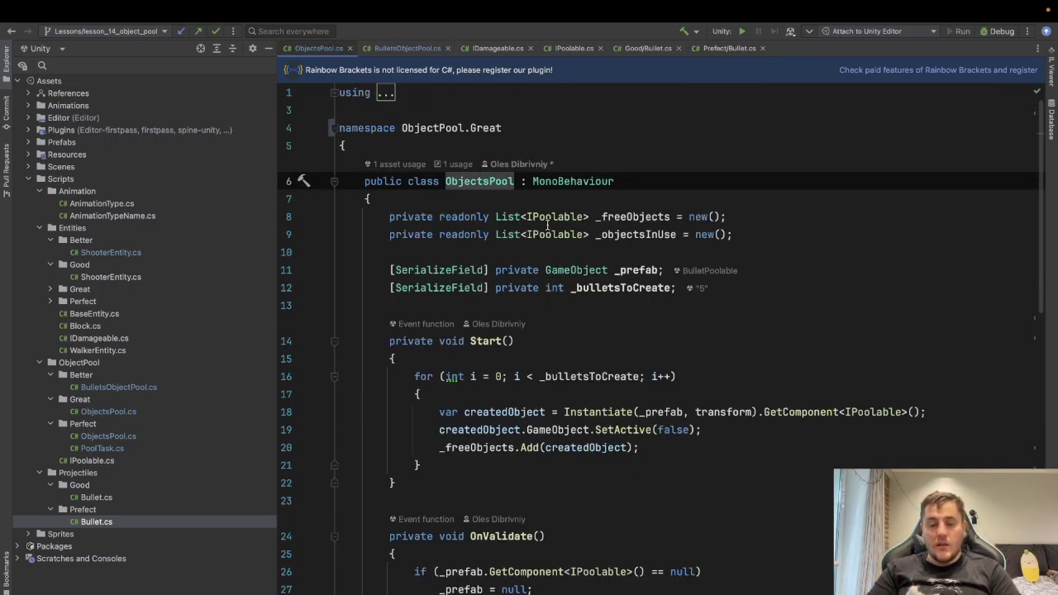
{"action": "left_click", "coordinate": [641, 216]}
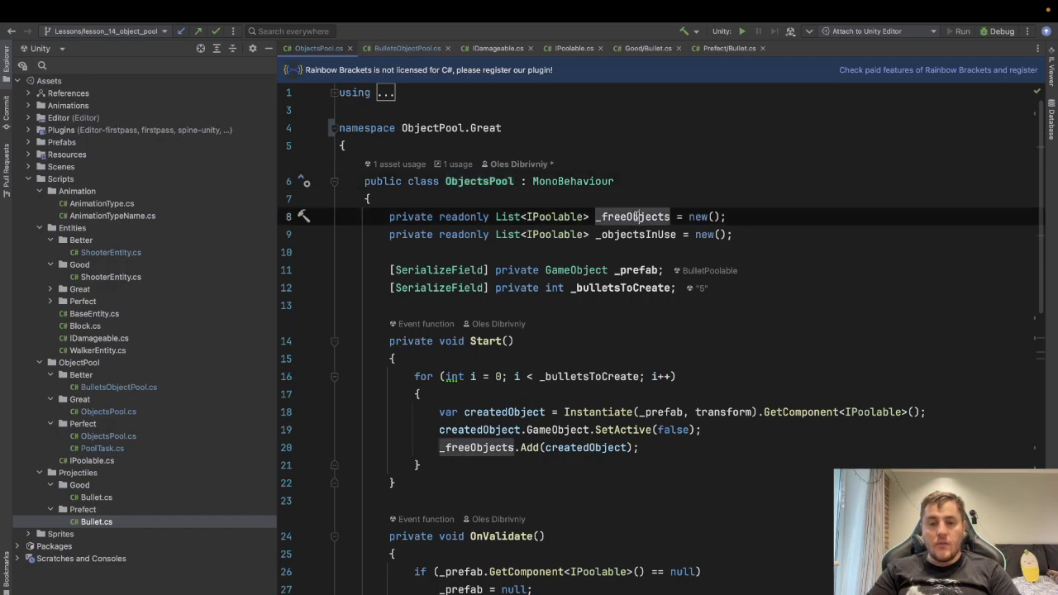
{"action": "scroll", "coordinate": [636, 217], "scroll_direction": "down", "scroll_amount": 1}
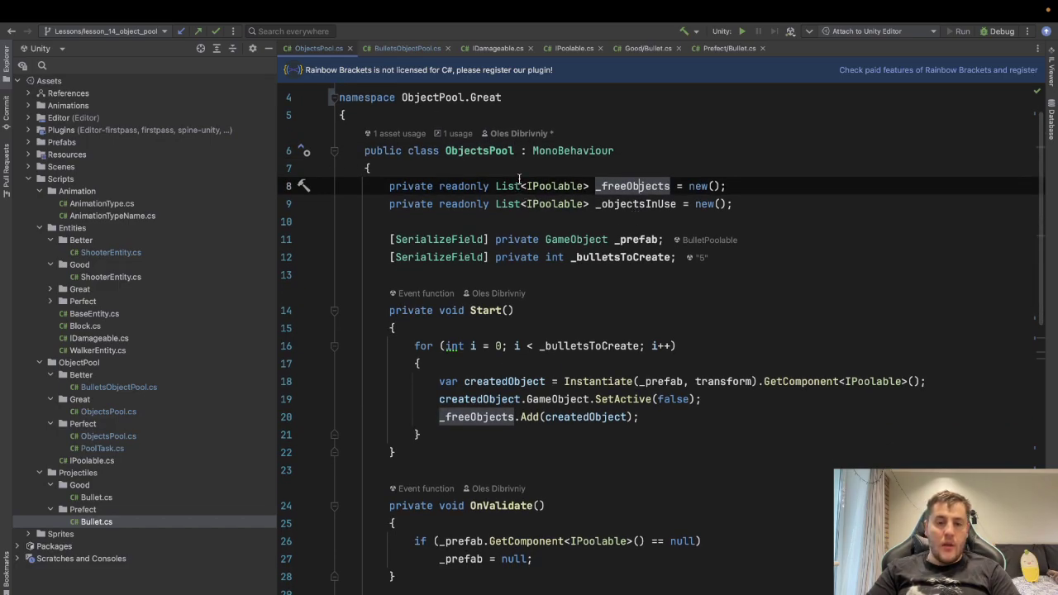
{"action": "left_click", "coordinate": [576, 187]}
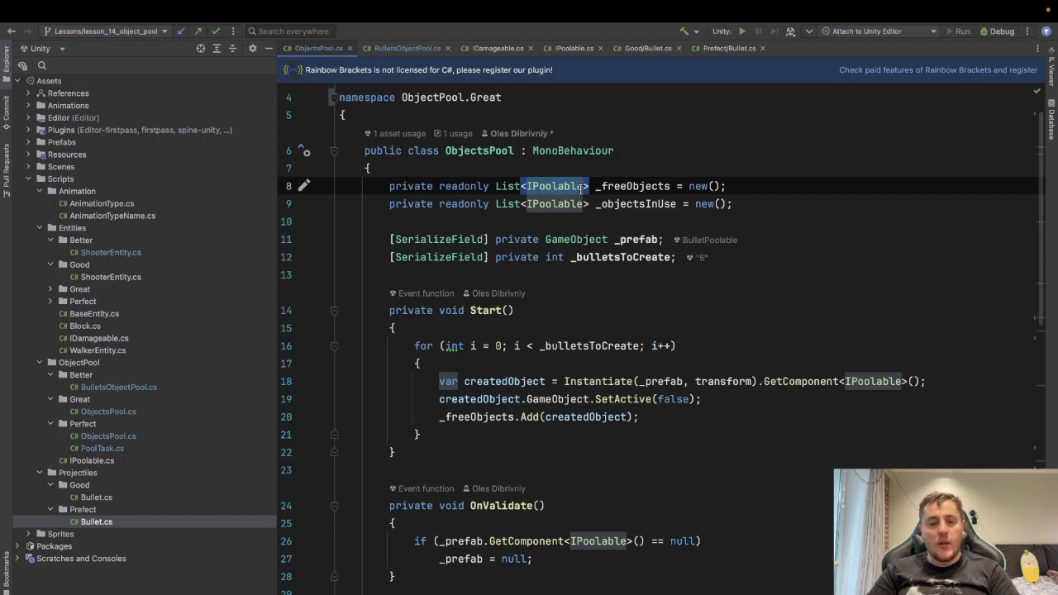
- Highlight the _prefab field and its GameObject type, comparing against the IPoolable usages
{"action": "left_click", "coordinate": [633, 239]}
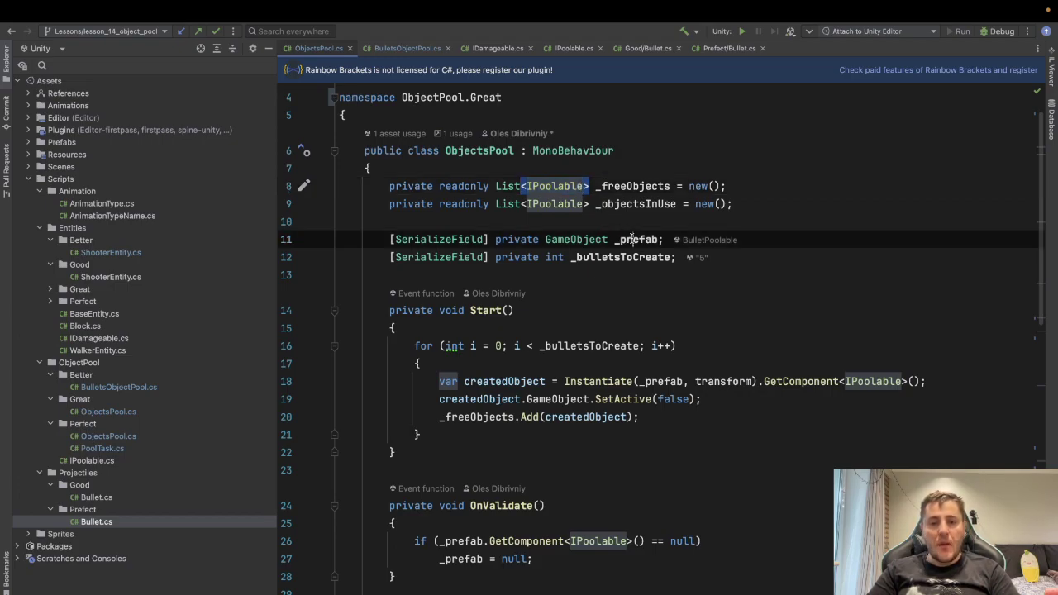
{"action": "left_click", "coordinate": [557, 239]}
{"action": "double_click", "coordinate": [557, 239]}
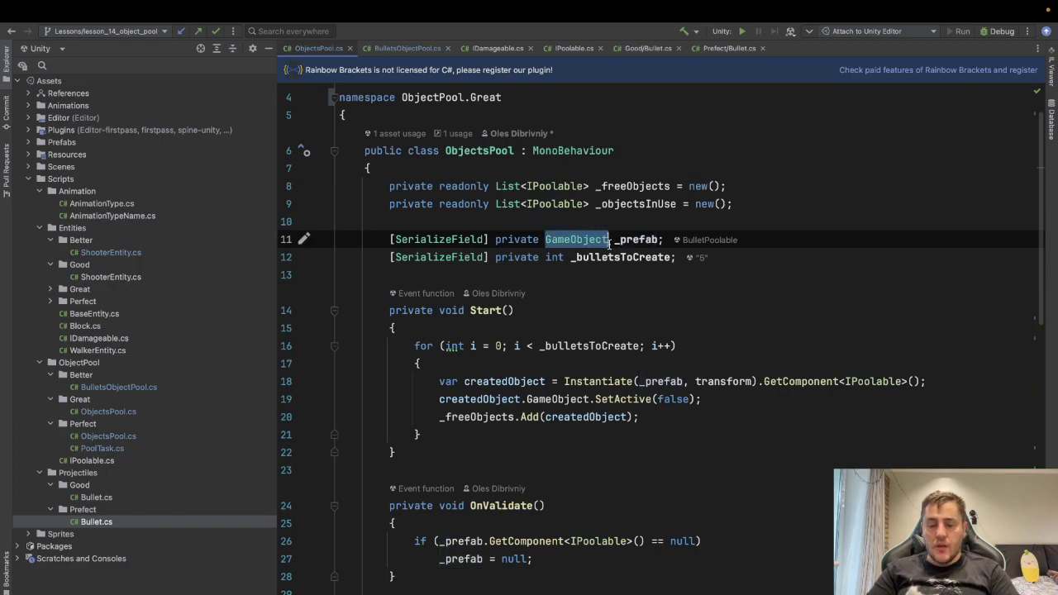
{"action": "left_click", "coordinate": [555, 189]}
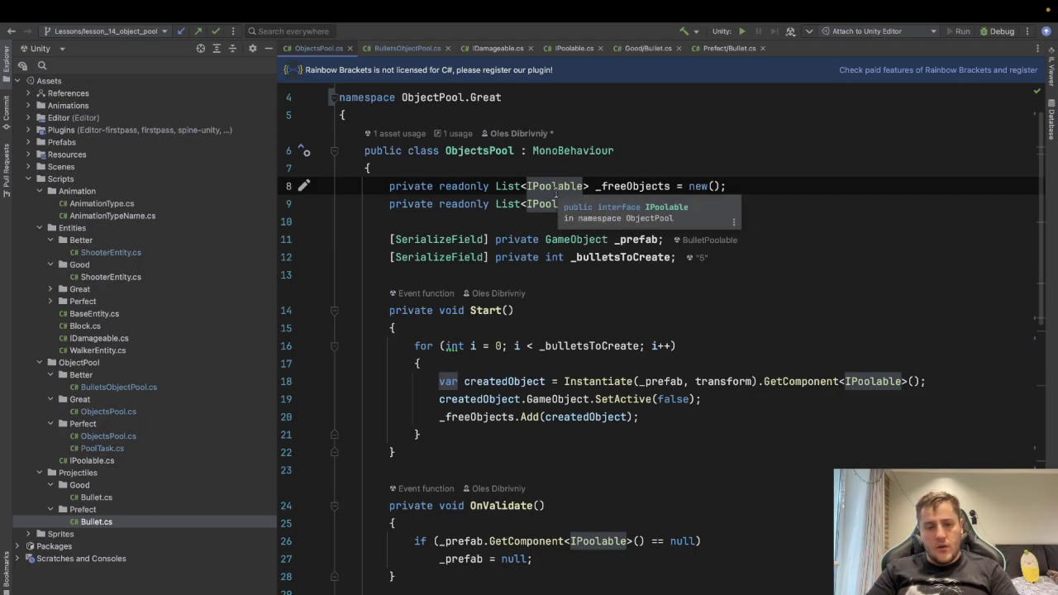
{"action": "left_click", "coordinate": [576, 241]}
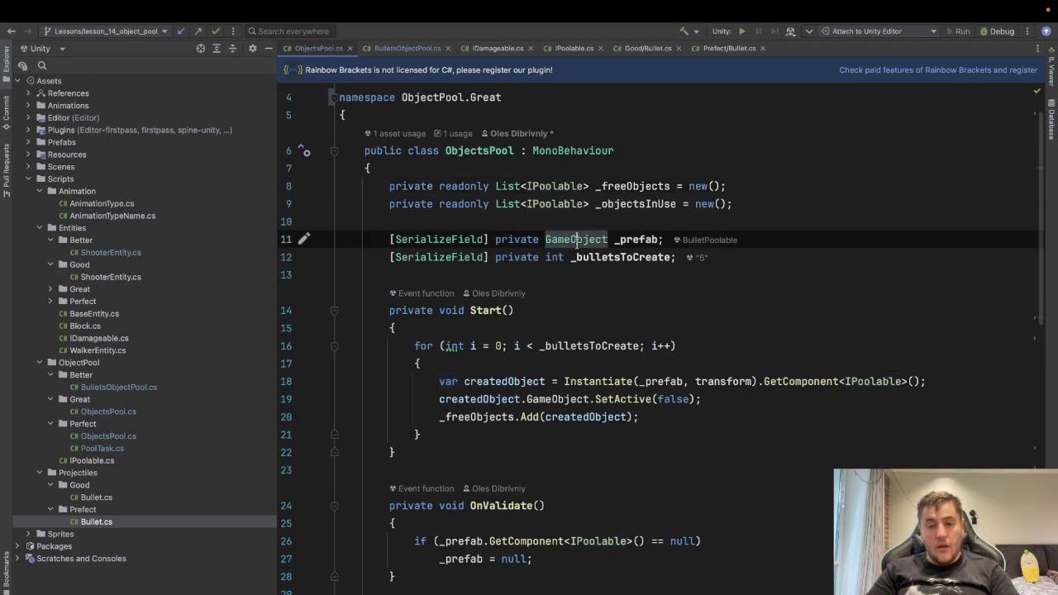
{"action": "left_click", "coordinate": [634, 239]}
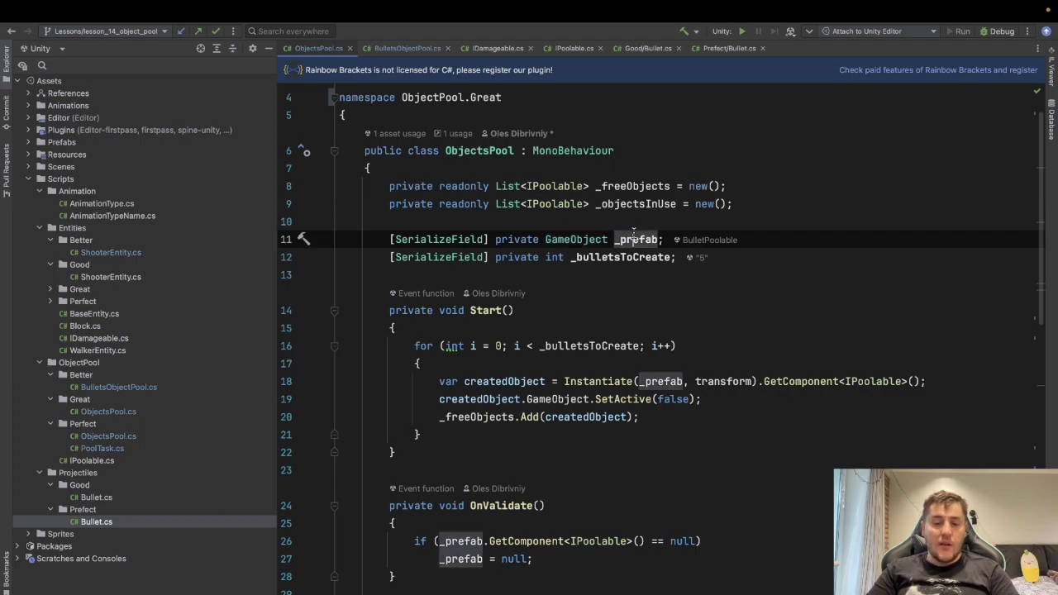
{"action": "scroll", "coordinate": [633, 233], "scroll_direction": "down", "scroll_amount": 2}
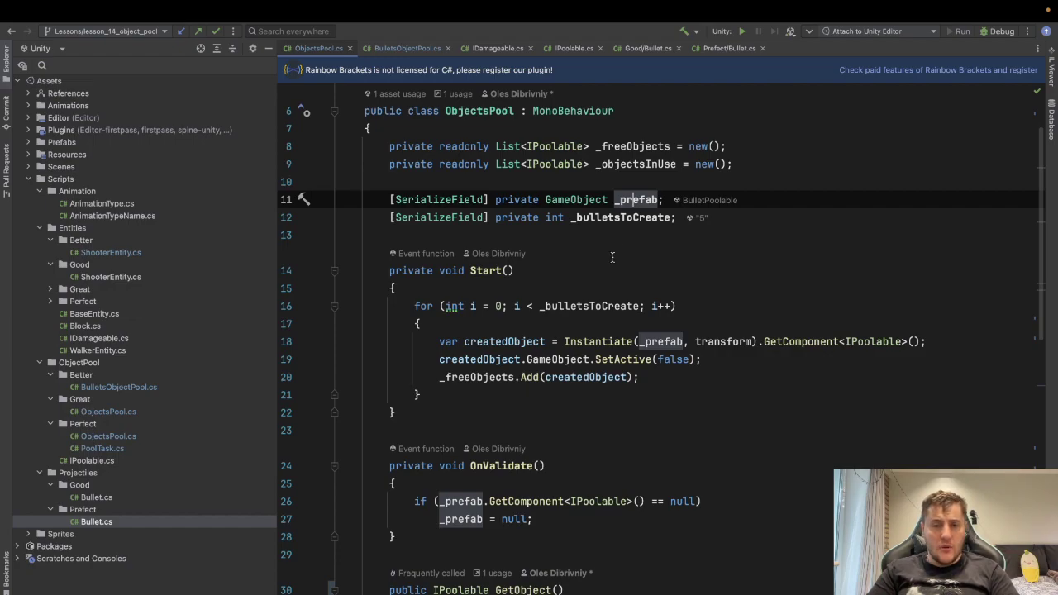
- Select the OnValidate method signature and highlight its name
{"action": "left_click_drag", "start_coordinate": [387, 469], "coordinate": [625, 462]}
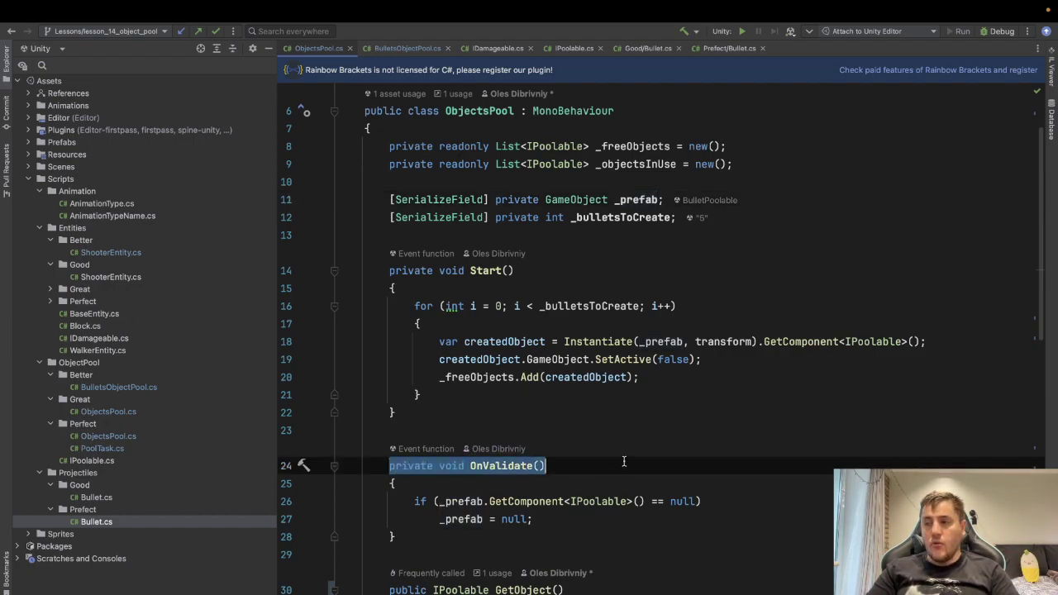
{"action": "scroll", "coordinate": [624, 461], "scroll_direction": "down", "scroll_amount": 1}
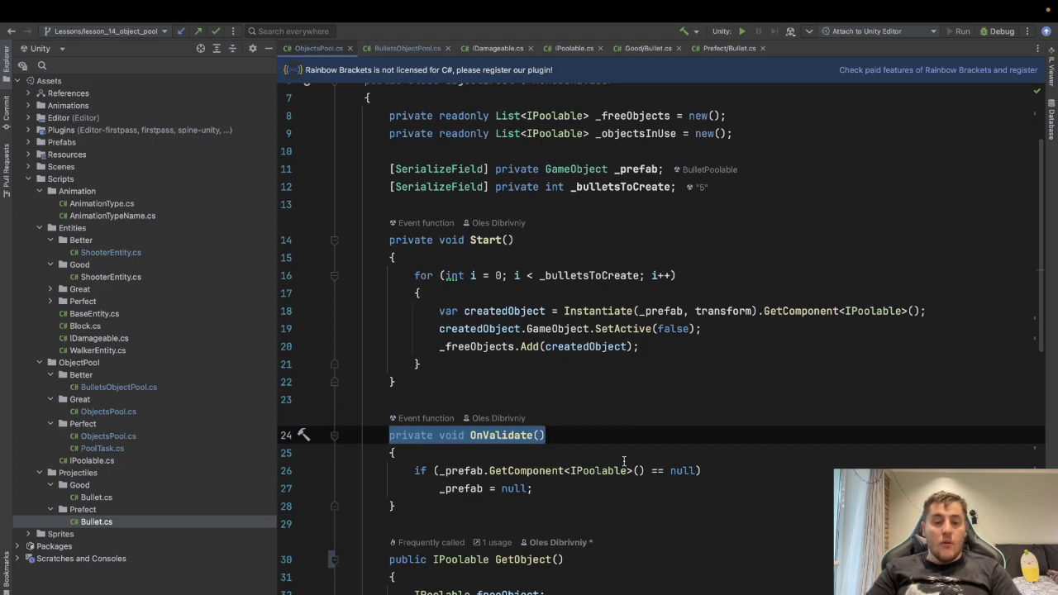
{"action": "left_click", "coordinate": [563, 437]}
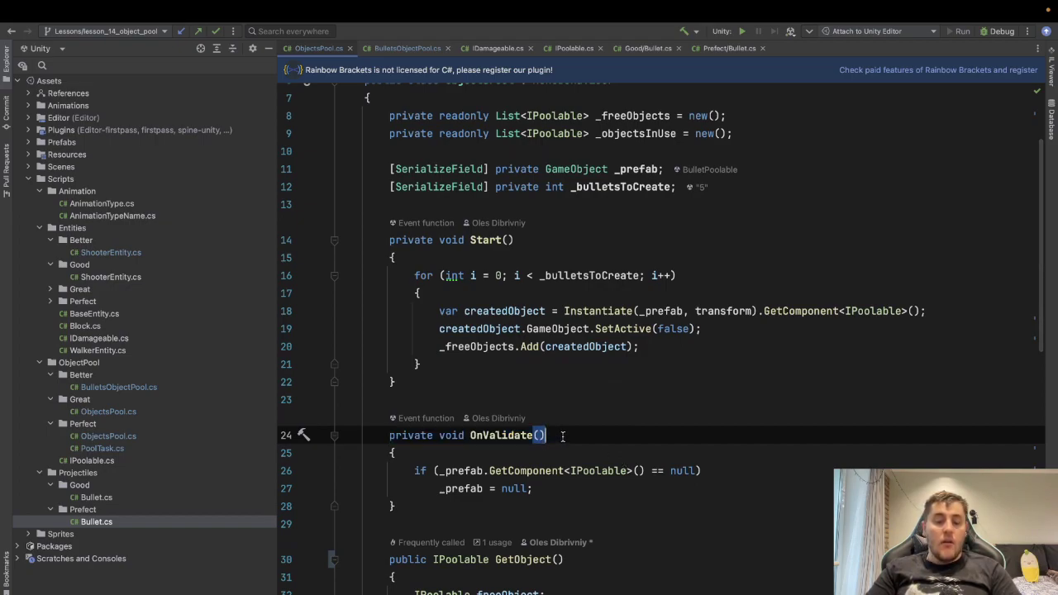
{"action": "left_click", "coordinate": [501, 436]}
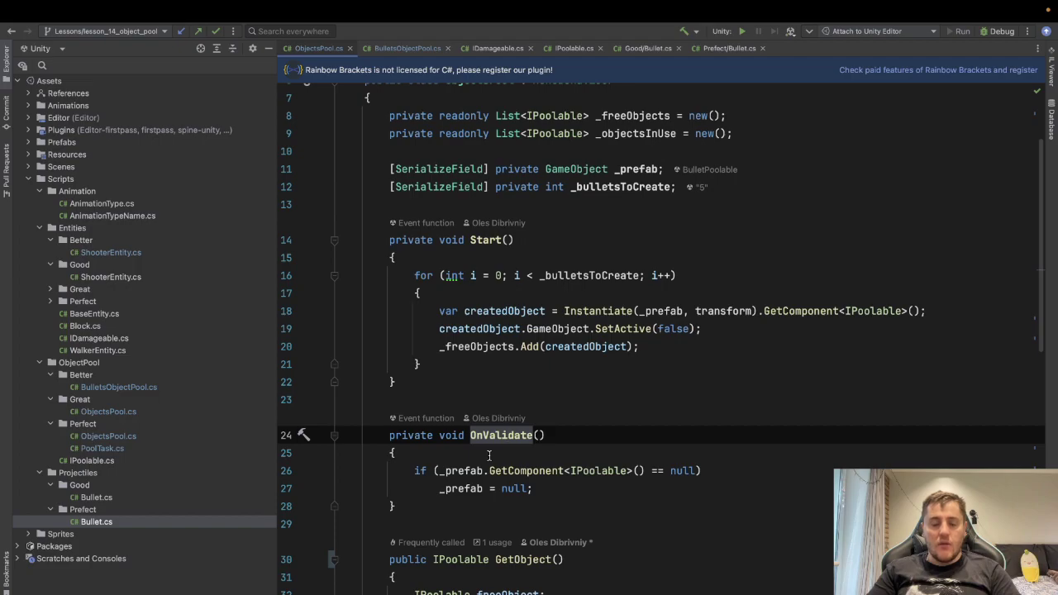
{"action": "scroll", "coordinate": [450, 460], "scroll_direction": "down", "scroll_amount": 1}
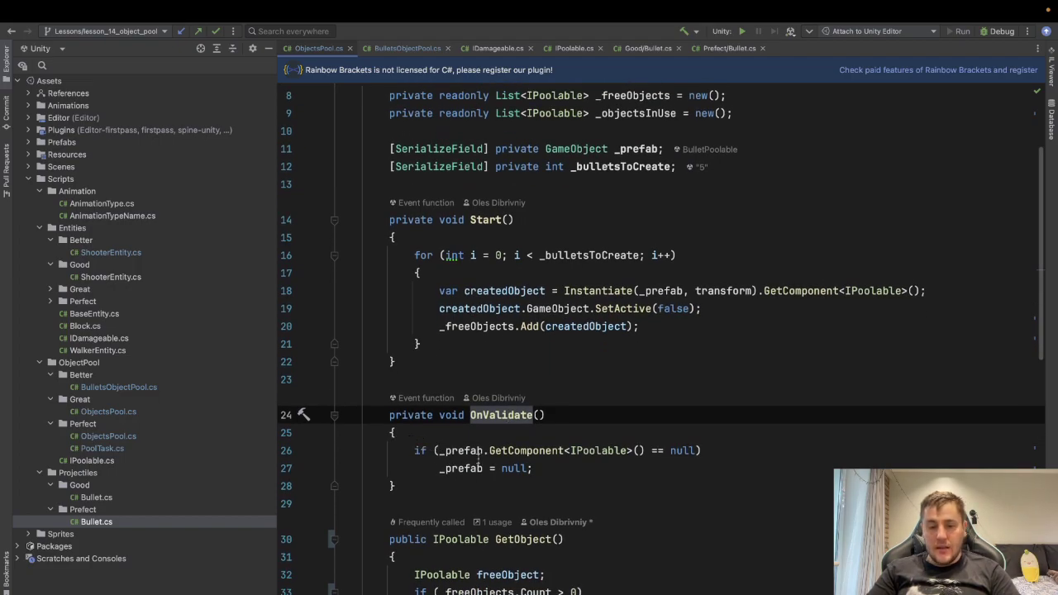
- Select OnValidate's IPoolable null-check condition and the line resetting _prefab to null
{"action": "left_click", "coordinate": [589, 484]}
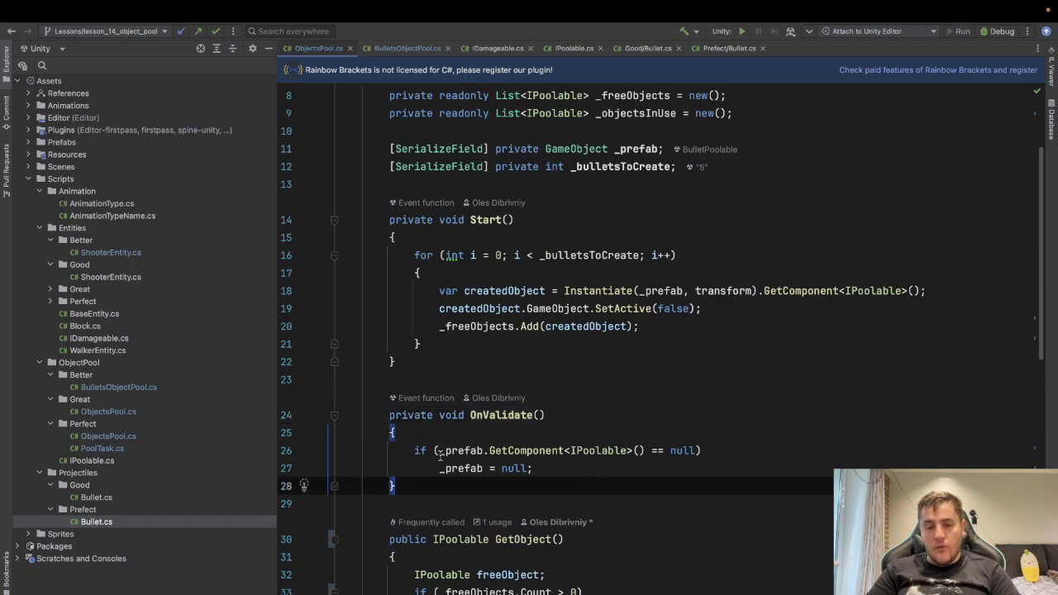
{"action": "left_click_drag", "start_coordinate": [436, 451], "coordinate": [701, 450]}
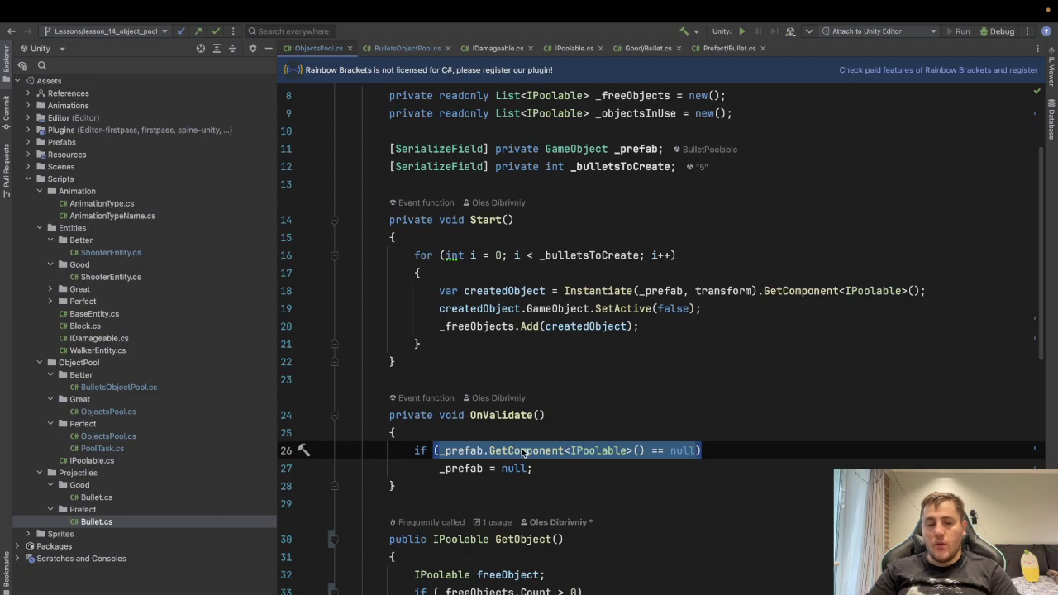
{"action": "mouse_move", "coordinate": [596, 453]}
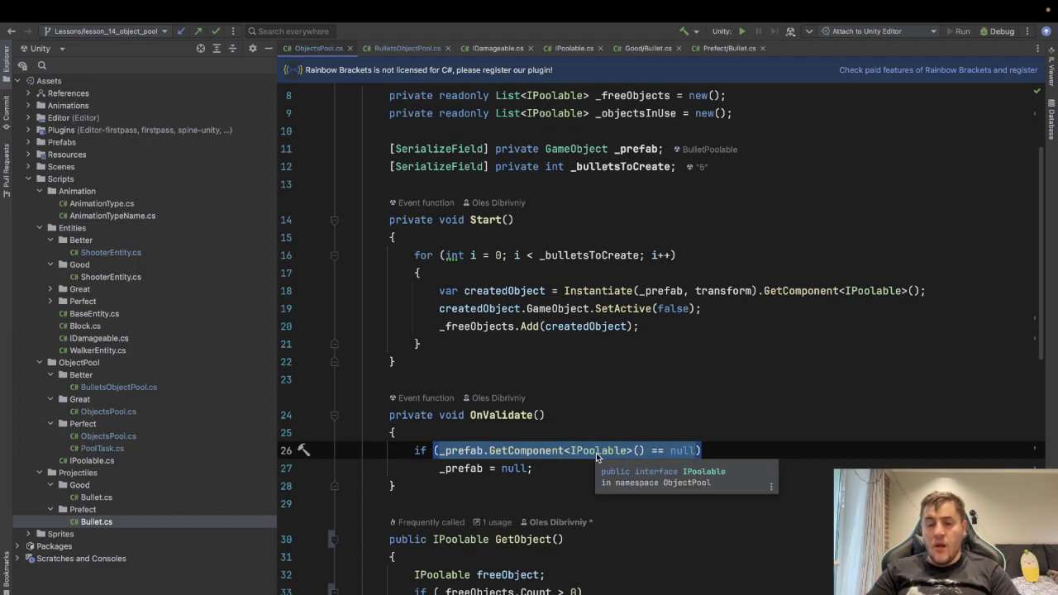
{"action": "left_click_drag", "start_coordinate": [422, 468], "coordinate": [552, 469]}
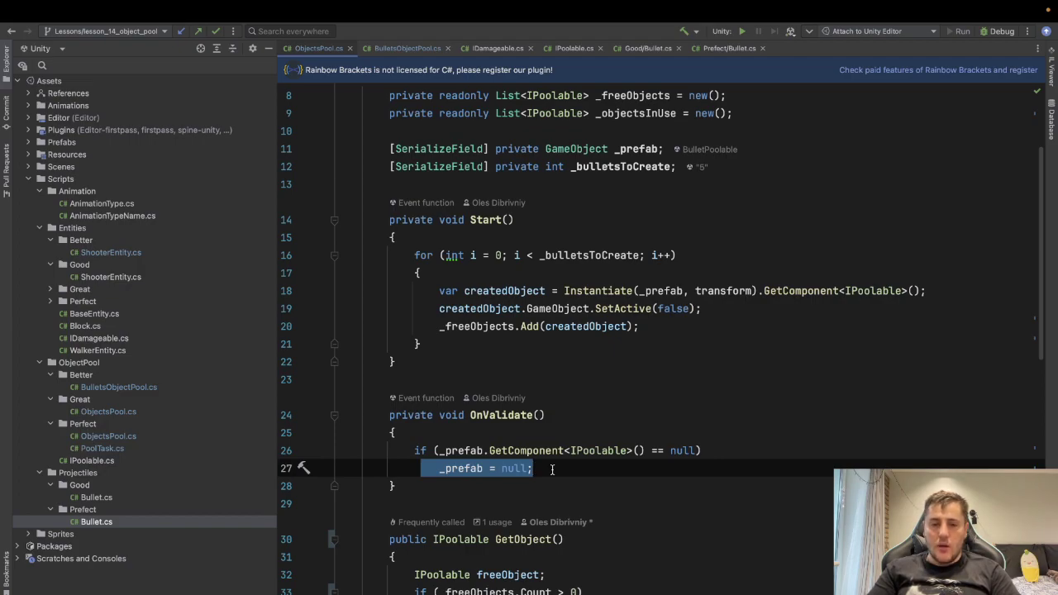
{"action": "scroll", "coordinate": [552, 469], "scroll_direction": "down", "scroll_amount": 3}
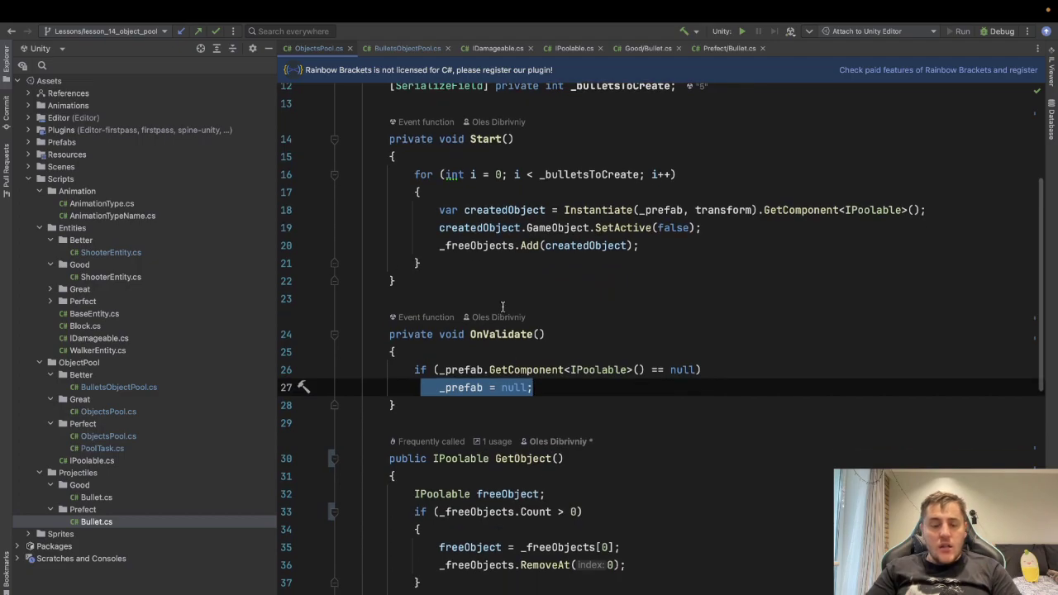
{"action": "scroll", "coordinate": [503, 306], "scroll_direction": "up", "scroll_amount": 2}
- Glance at BulletsObjectPool.cs, then in ObjectsPool.cs select the for-loop in Start
{"action": "left_click", "coordinate": [422, 48]}
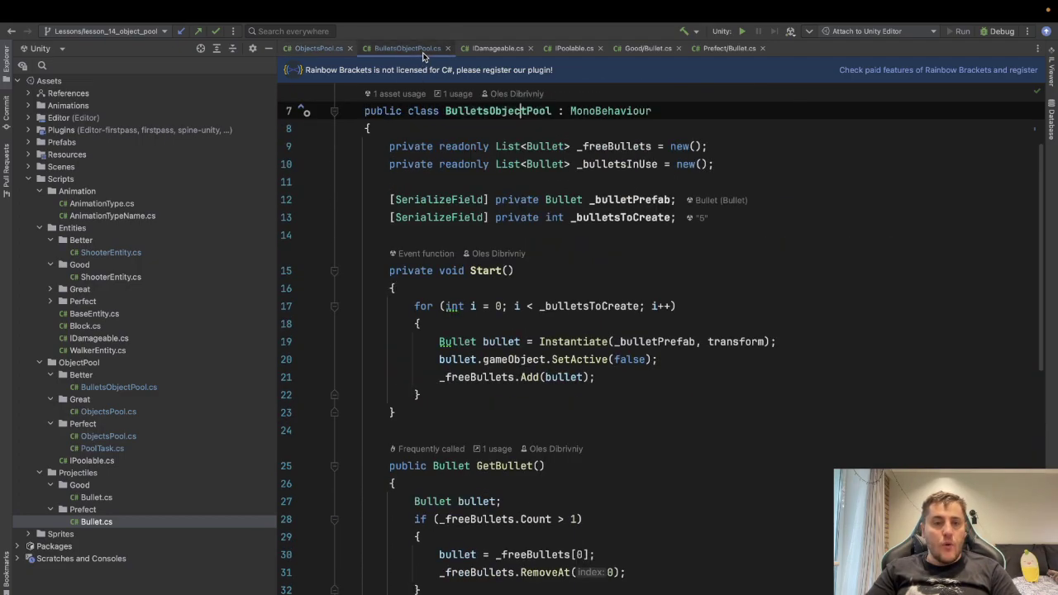
{"action": "left_click", "coordinate": [304, 48]}
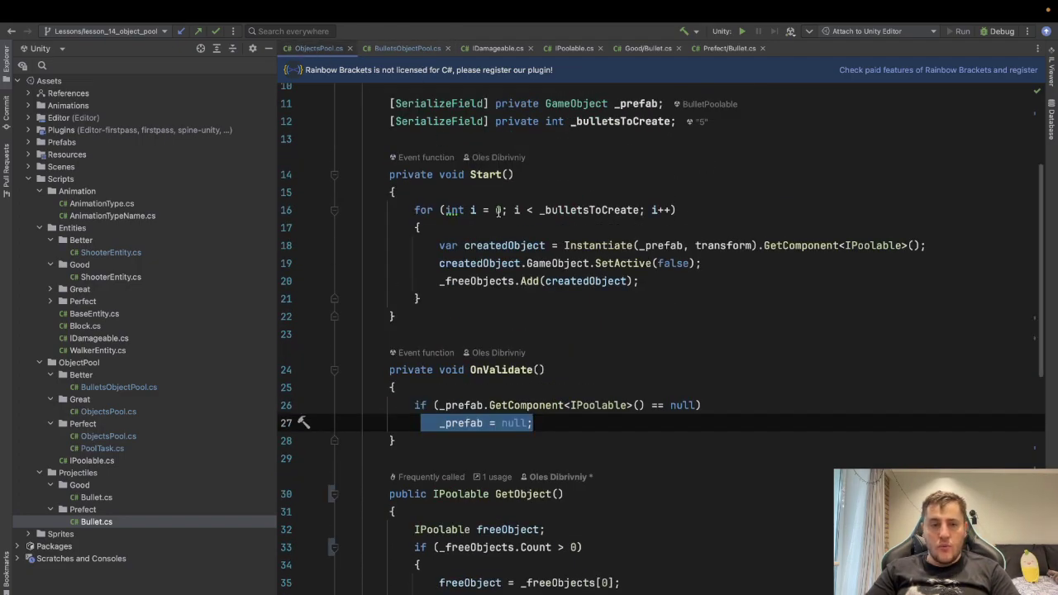
{"action": "mouse_move", "coordinate": [485, 273]}
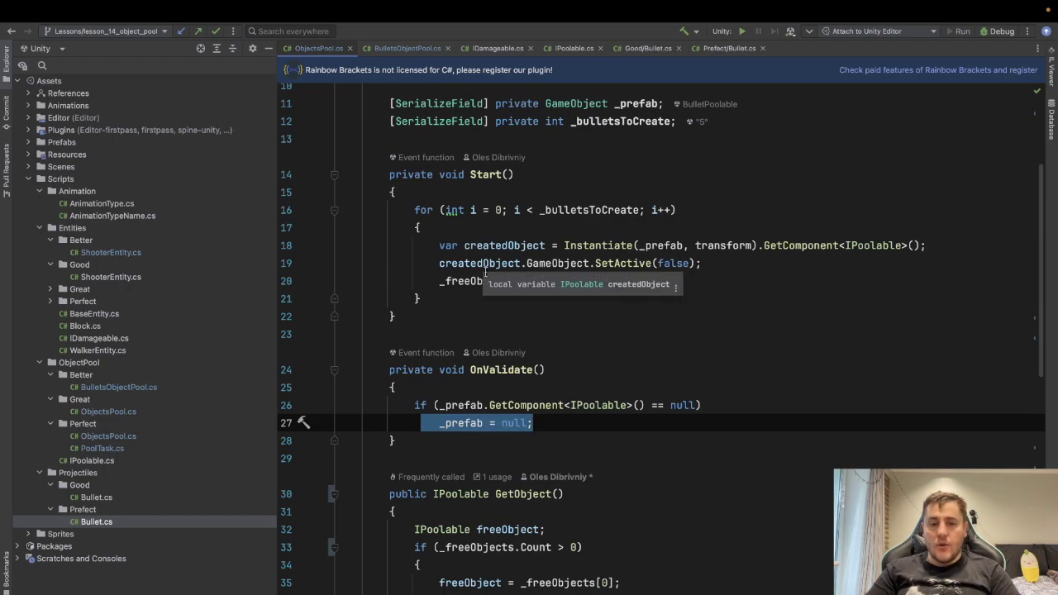
{"action": "left_click_drag", "start_coordinate": [404, 208], "coordinate": [626, 302]}
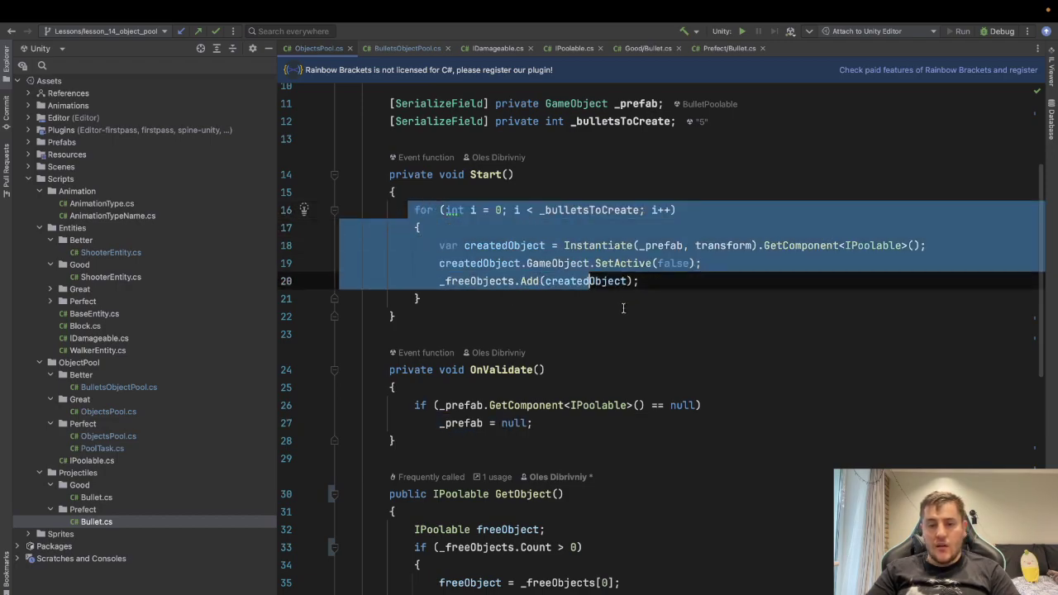
{"action": "scroll", "coordinate": [627, 297], "scroll_direction": "down", "scroll_amount": 1}
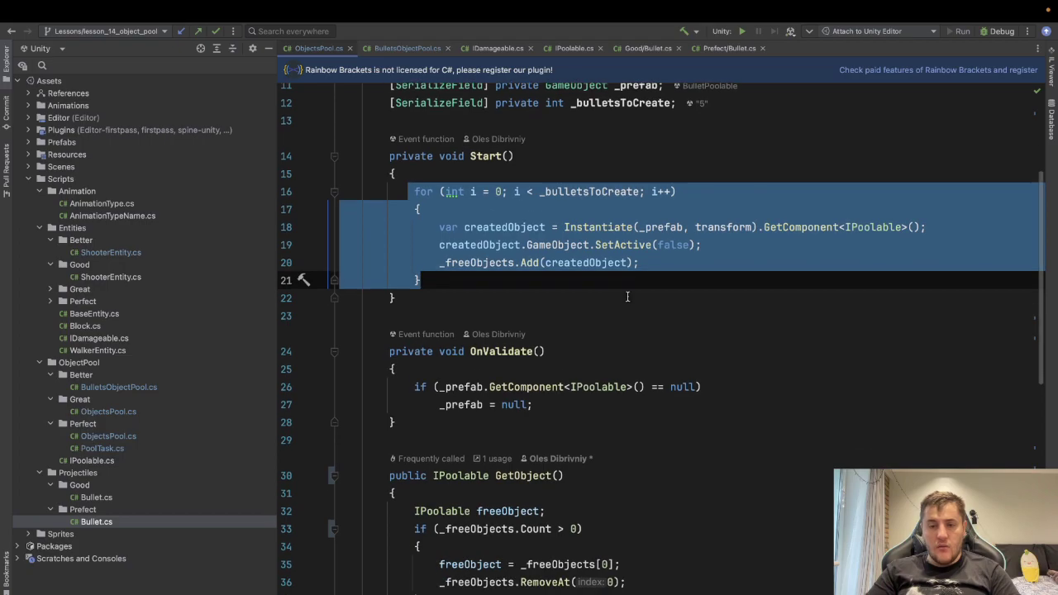
{"action": "left_click", "coordinate": [670, 265]}
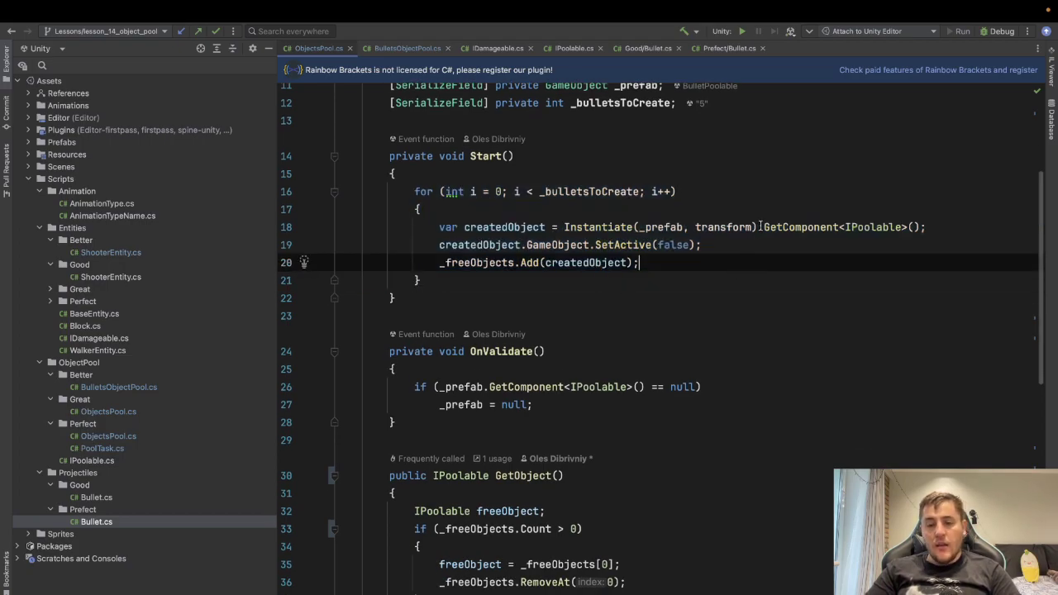
- Mark the GetComponent<IPoolable>() call on line 18, inspect IPoolable, and scroll to GetObject
{"action": "left_click_drag", "start_coordinate": [759, 227], "coordinate": [921, 228]}
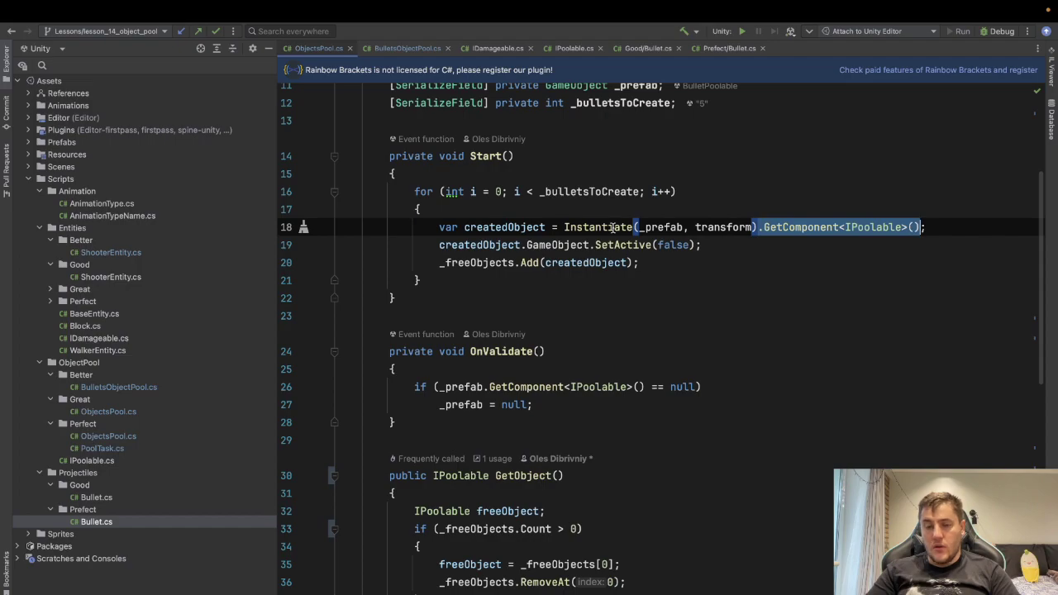
{"action": "left_click", "coordinate": [851, 227]}
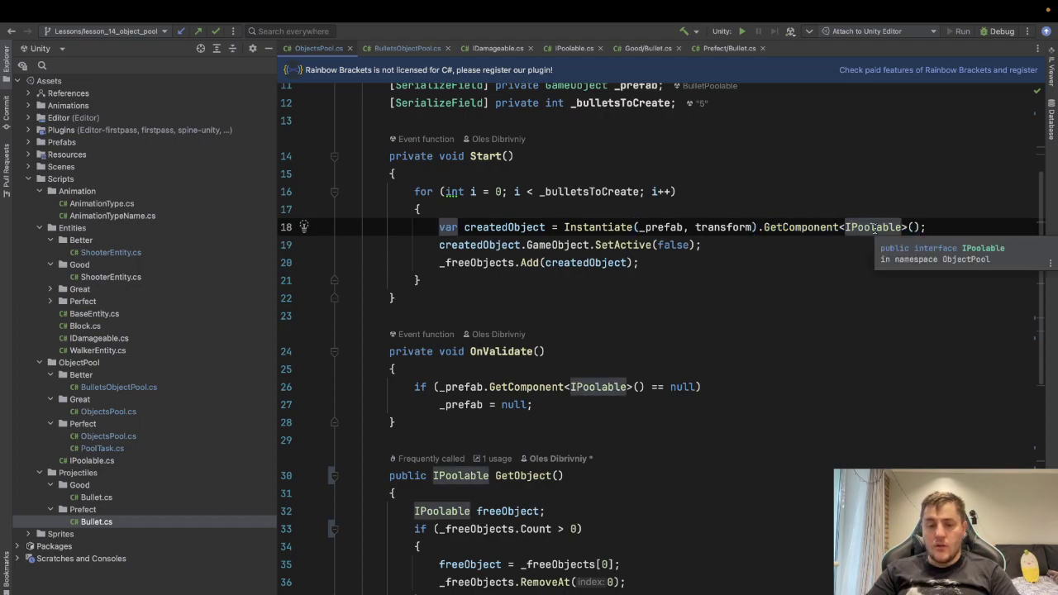
{"action": "scroll", "coordinate": [874, 228], "scroll_direction": "down", "scroll_amount": 1}
{"action": "scroll", "coordinate": [873, 228], "scroll_direction": "down", "scroll_amount": 2}
{"action": "scroll", "coordinate": [875, 228], "scroll_direction": "down", "scroll_amount": 5}
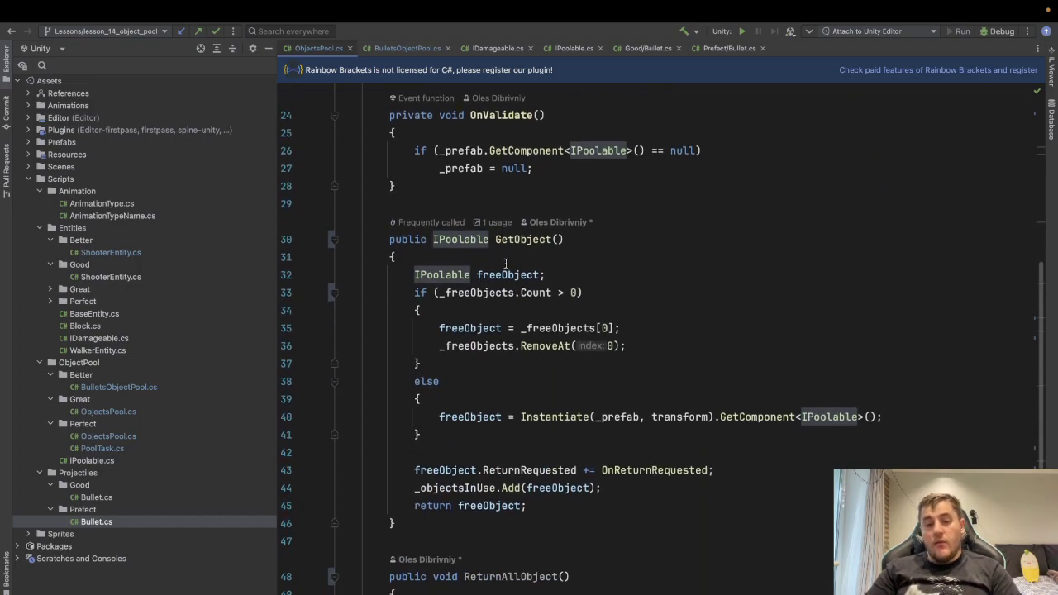
{"action": "scroll", "coordinate": [506, 262], "scroll_direction": "down", "scroll_amount": 2}
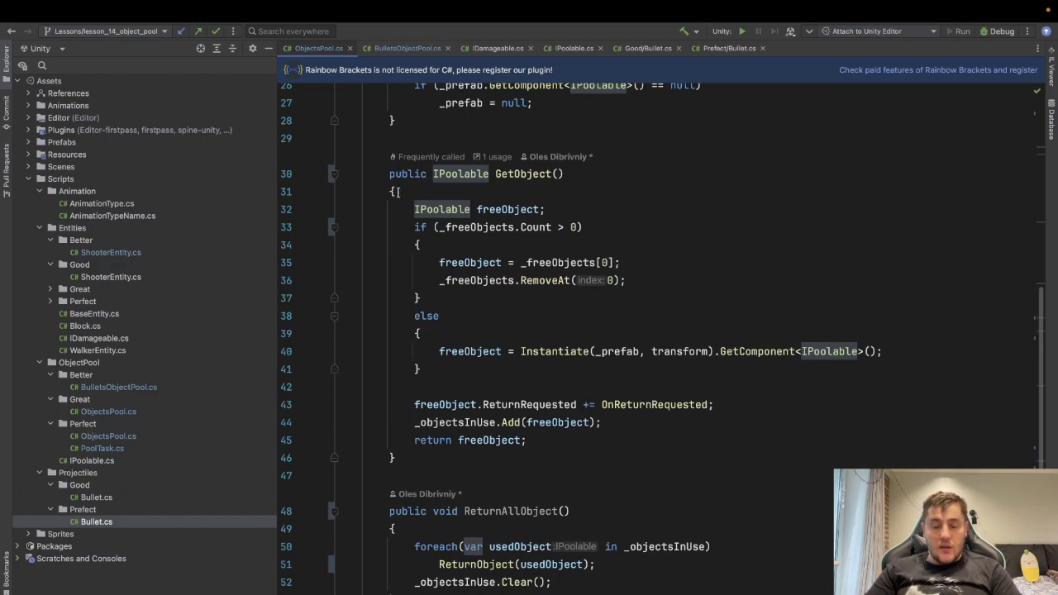
{"action": "scroll", "coordinate": [394, 208], "scroll_direction": "down", "scroll_amount": 3}
{"action": "scroll", "coordinate": [394, 208], "scroll_direction": "down", "scroll_amount": 2}
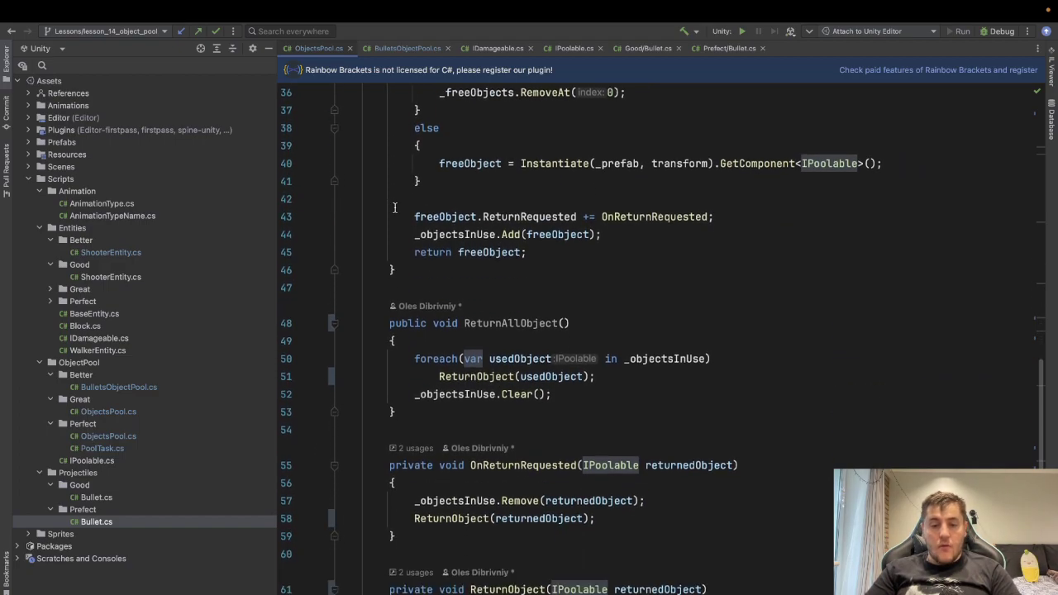
{"action": "scroll", "coordinate": [394, 208], "scroll_direction": "down", "scroll_amount": 1}
{"action": "left_click", "coordinate": [518, 282]}
{"action": "scroll", "coordinate": [516, 284], "scroll_direction": "down", "scroll_amount": 1}
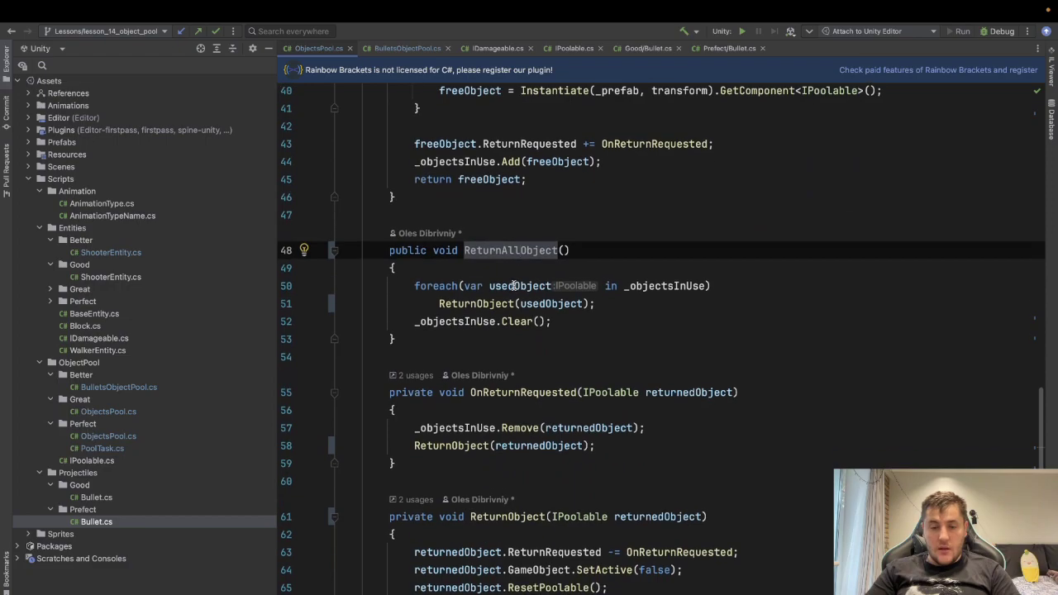
{"action": "scroll", "coordinate": [514, 285], "scroll_direction": "down", "scroll_amount": 2}
{"action": "left_click", "coordinate": [507, 319]}
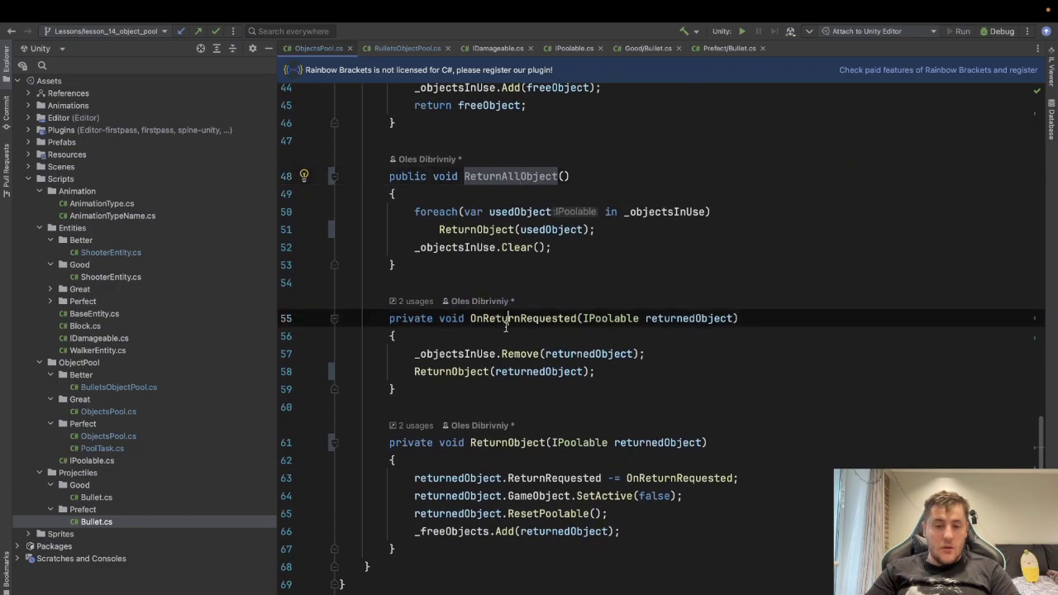
{"action": "scroll", "coordinate": [505, 328], "scroll_direction": "down", "scroll_amount": 1}
{"action": "scroll", "coordinate": [504, 328], "scroll_direction": "up", "scroll_amount": 2}
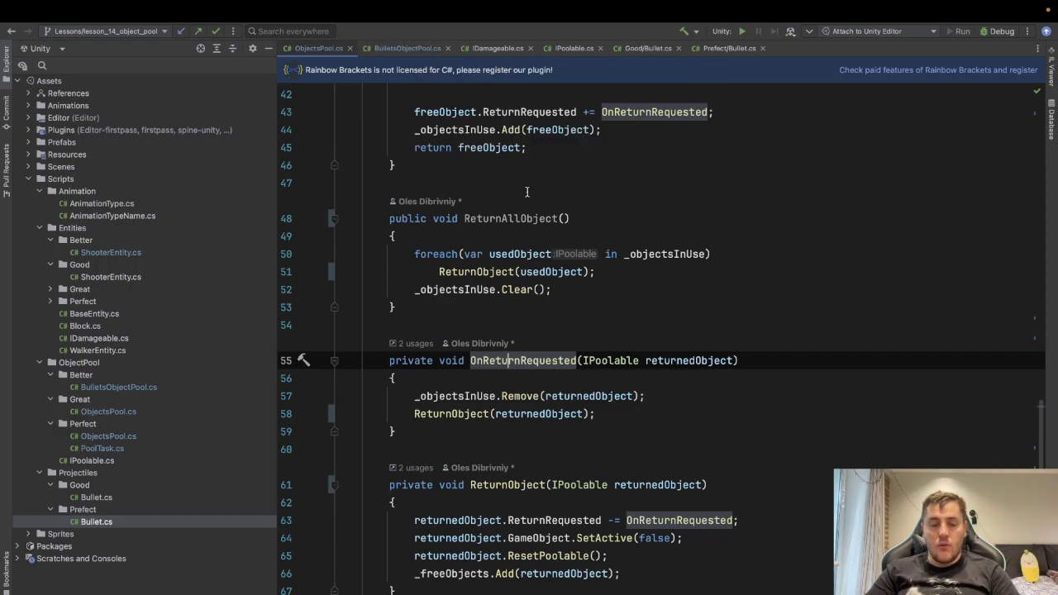
{"action": "scroll", "coordinate": [566, 270], "scroll_direction": "up", "scroll_amount": 18}
{"action": "scroll", "coordinate": [566, 271], "scroll_direction": "up", "scroll_amount": 1}
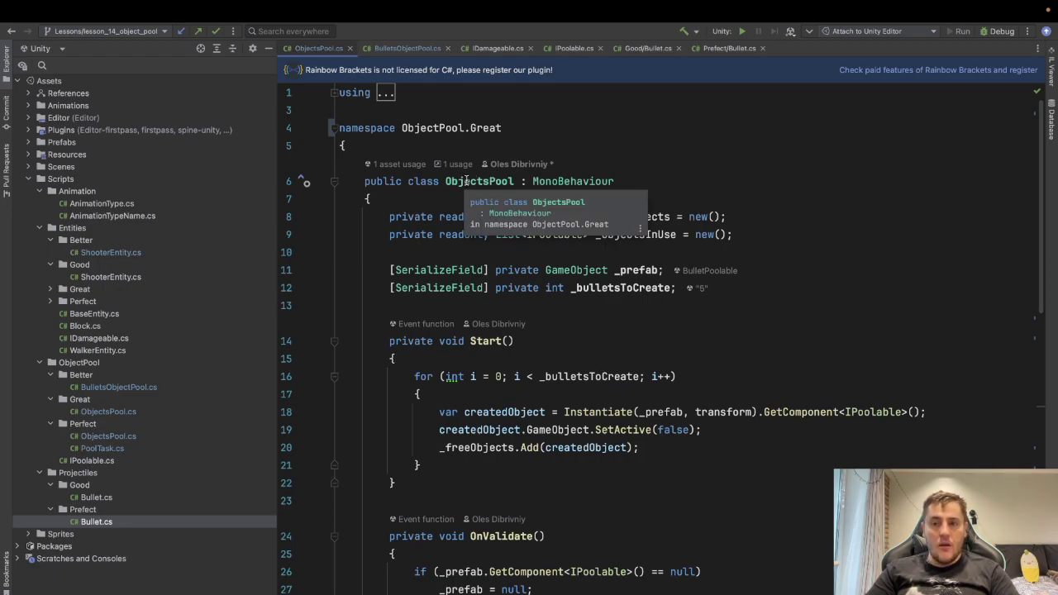
{"action": "left_click", "coordinate": [444, 183]}
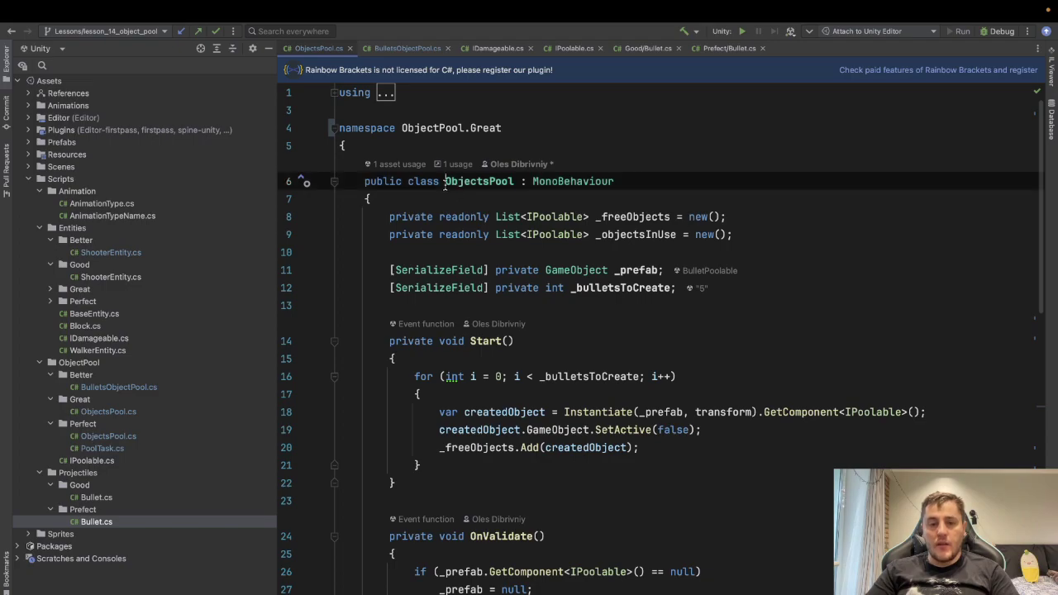
{"action": "key", "text": "ctrl+Left"}
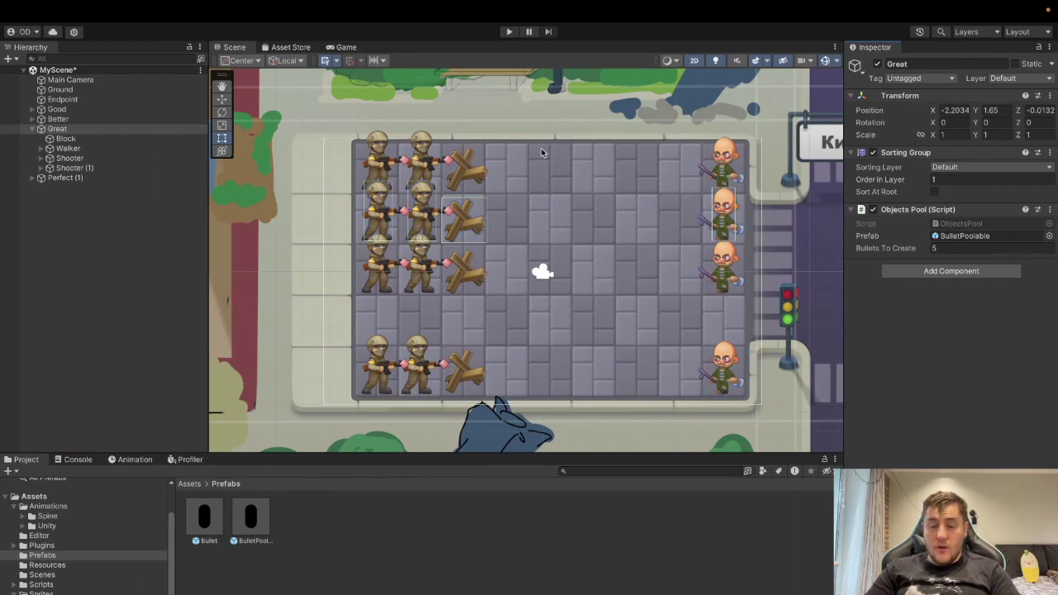
{"action": "key", "text": "ctrl+Right"}
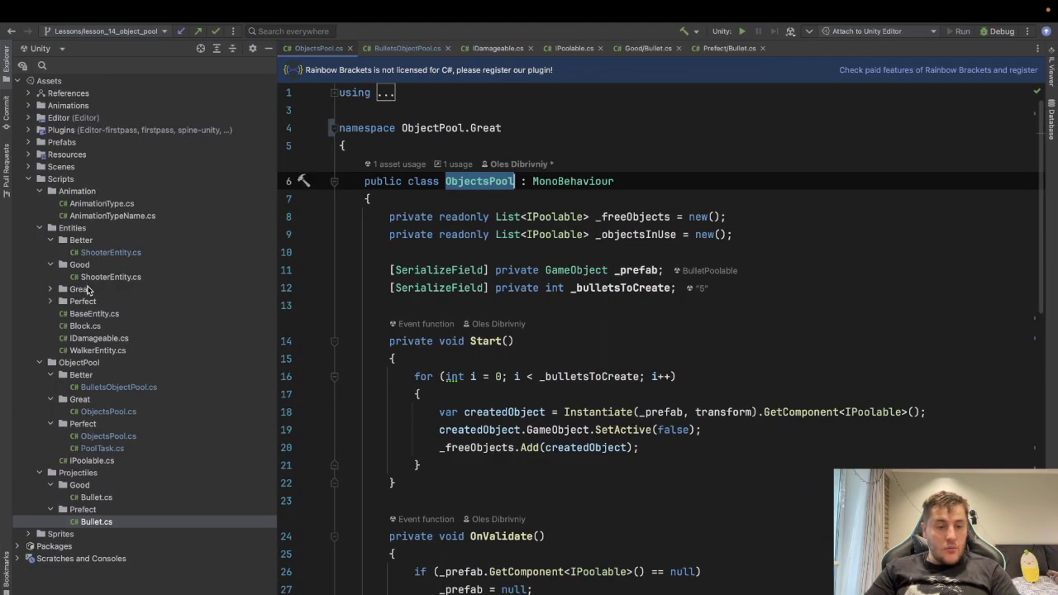
- Open Entities/Great/ShooterEntity.cs and jump from the _objectsPool field to line 39 in Shoot()
{"action": "left_click", "coordinate": [51, 289]}
{"action": "double_click", "coordinate": [111, 301]}
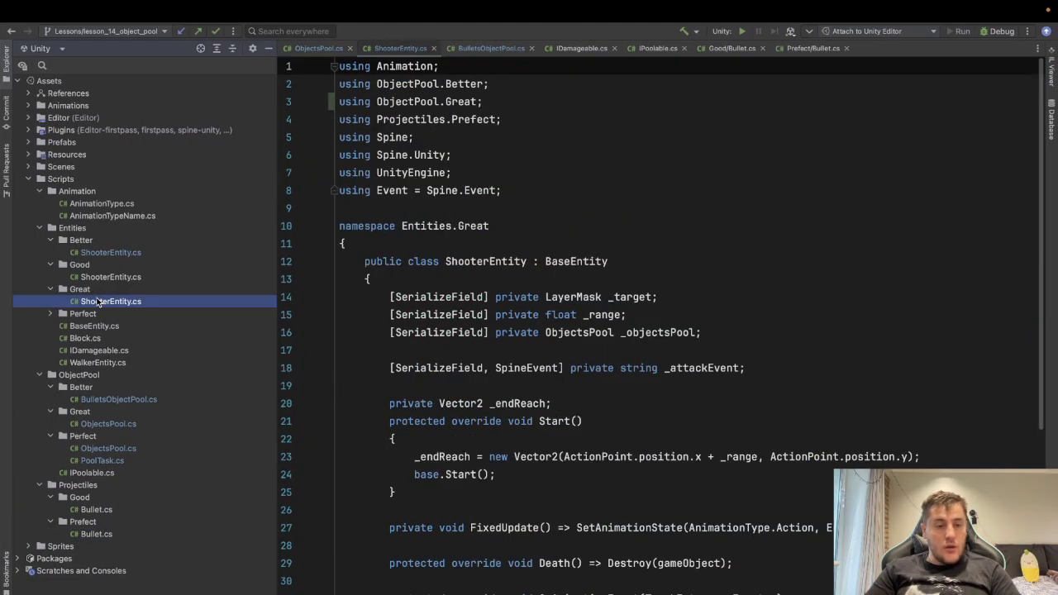
{"action": "left_click", "coordinate": [666, 376]}
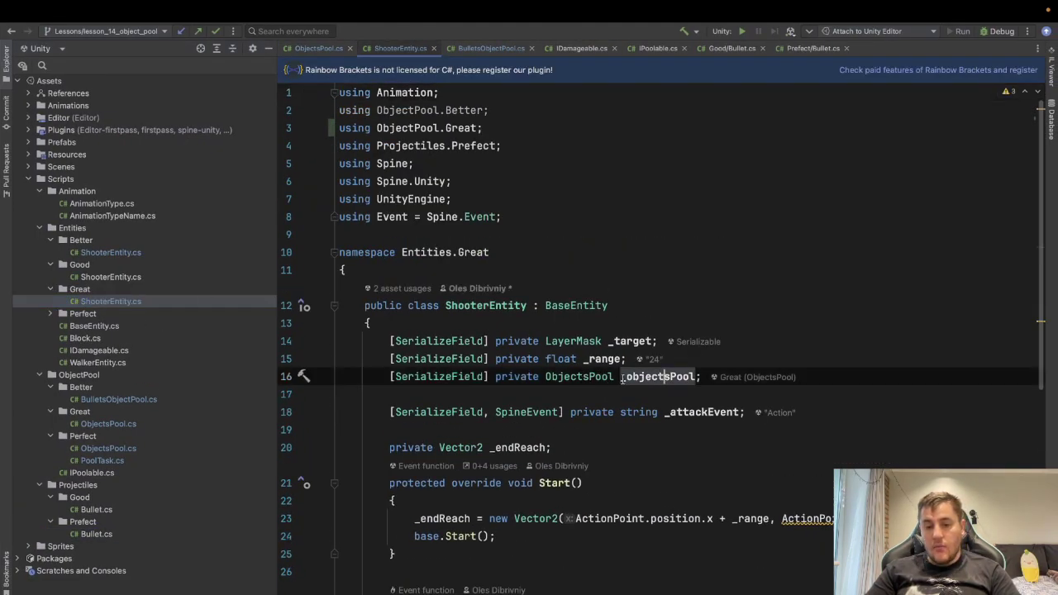
{"action": "left_click", "coordinate": [624, 377], "text": "ctrl"}
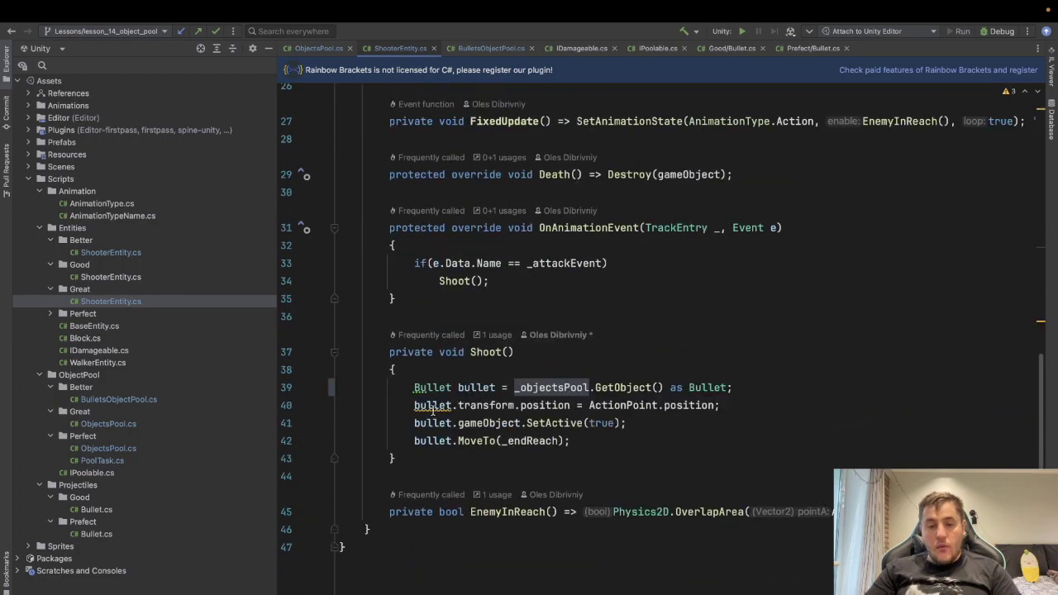
{"action": "left_click", "coordinate": [407, 387]}
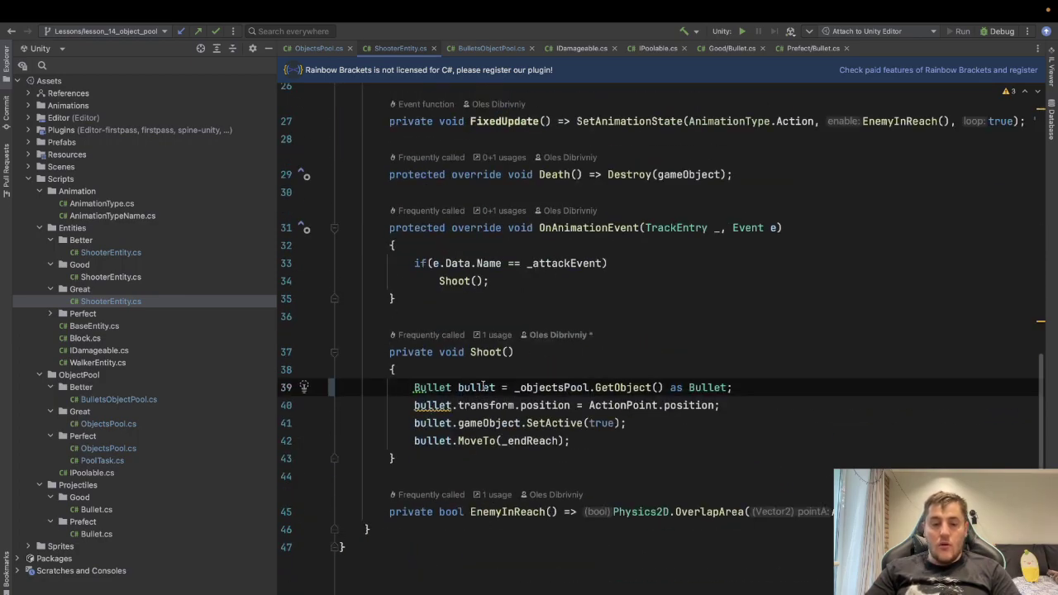
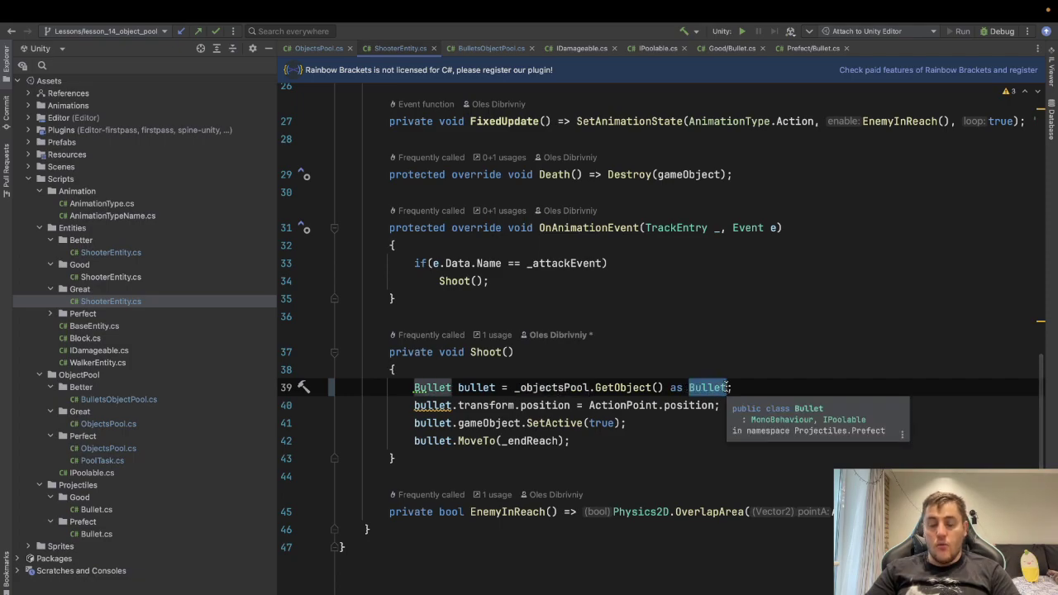
- Dismiss the Bullet class info popup in ShooterEntity.cs after reviewing how Shoot gets a Bullet
{"action": "left_click", "coordinate": [756, 391]}
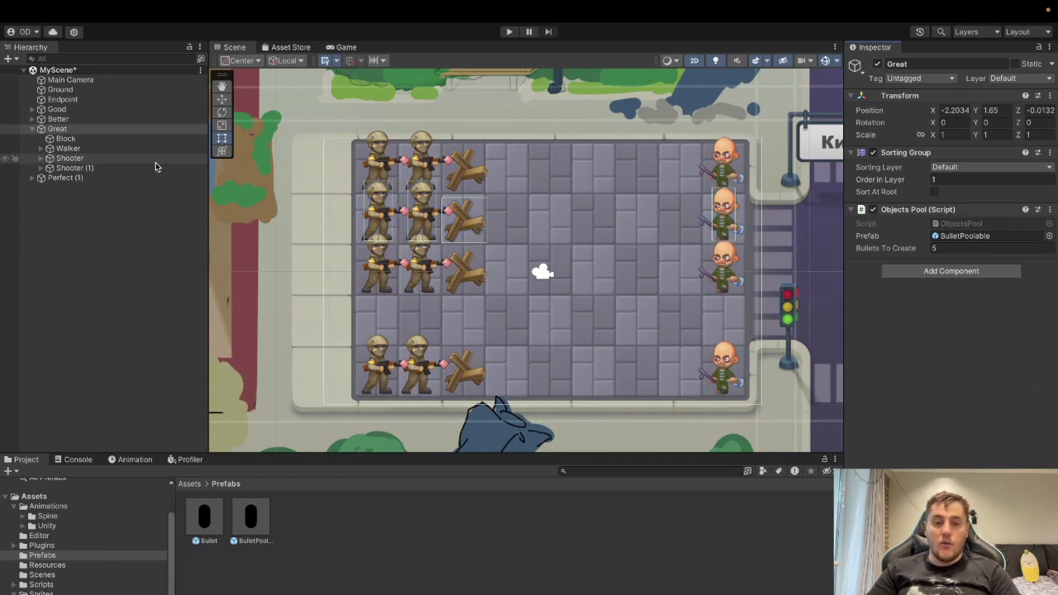
- Inspect Ground, then Great's Objects Pool component: BulletPoolable prefab with 5 bullets
{"action": "left_click", "coordinate": [377, 335]}
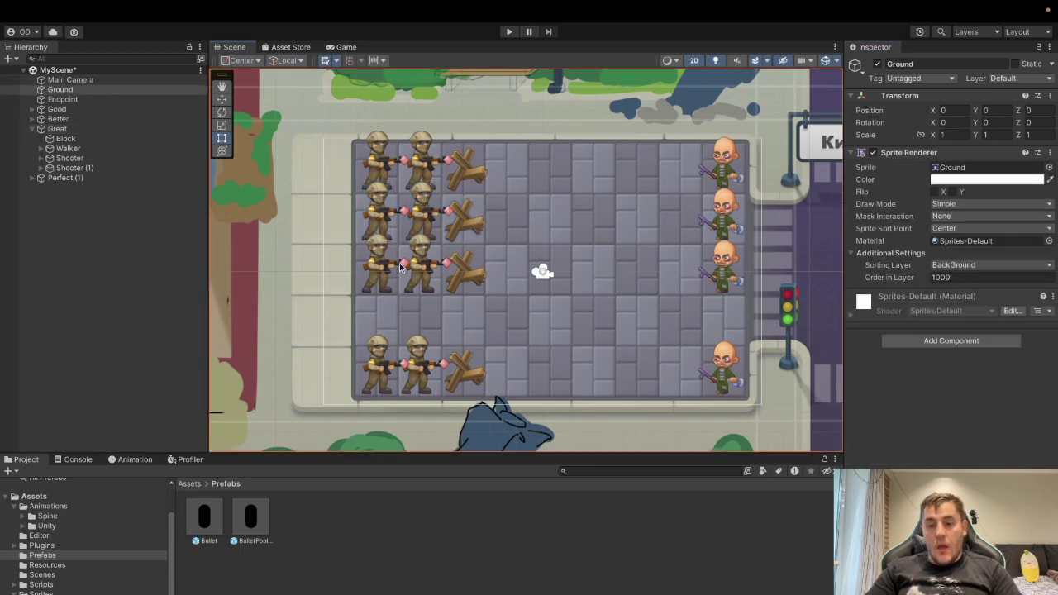
{"action": "left_click", "coordinate": [71, 129]}
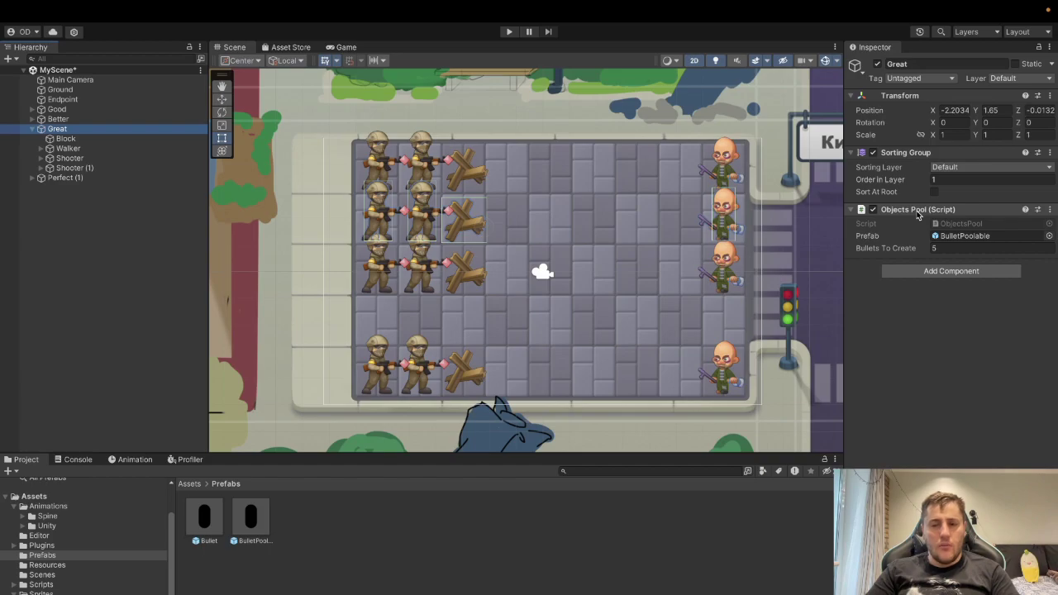
{"action": "left_click", "coordinate": [914, 300]}
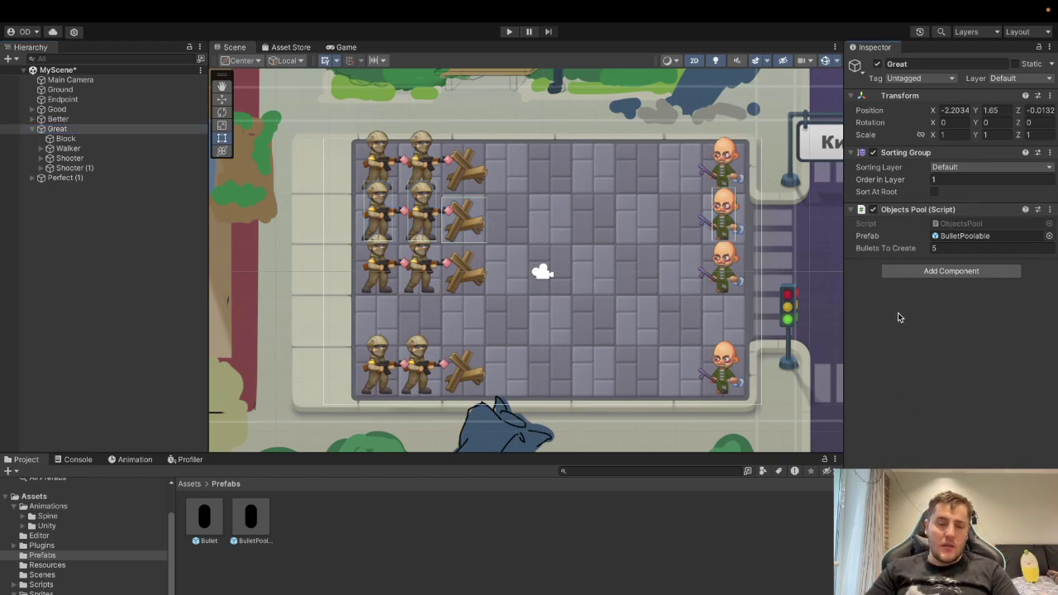
{"action": "left_click", "coordinate": [911, 211]}
{"action": "left_click", "coordinate": [912, 211]}
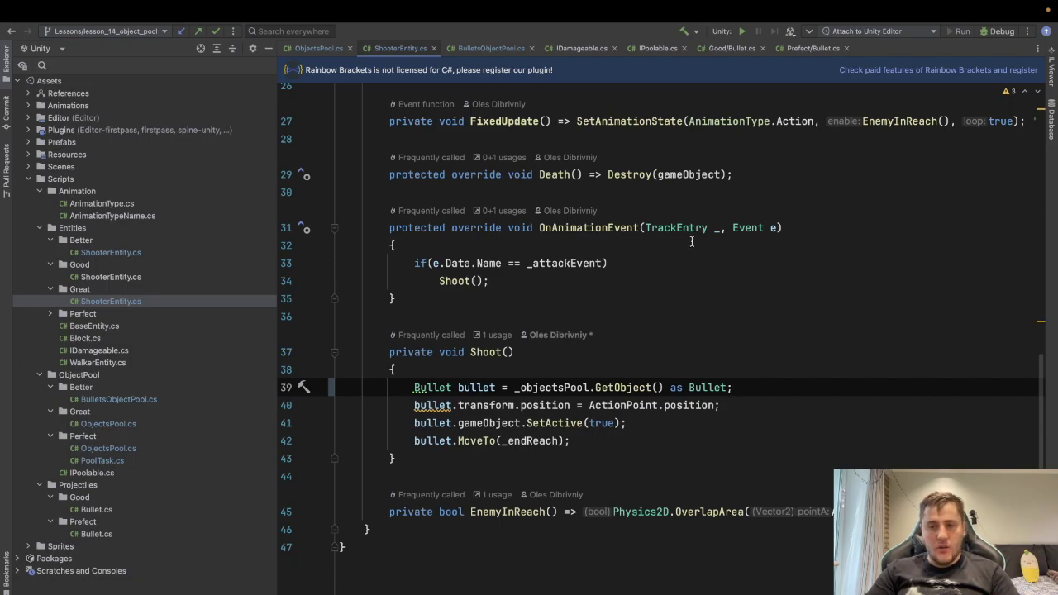
- Scroll through ShooterEntity's Shoot method and select the ObjectPool > Perfect folder
{"action": "scroll", "coordinate": [692, 243], "scroll_direction": "up", "scroll_amount": 2}
{"action": "scroll", "coordinate": [692, 243], "scroll_direction": "down", "scroll_amount": 2}
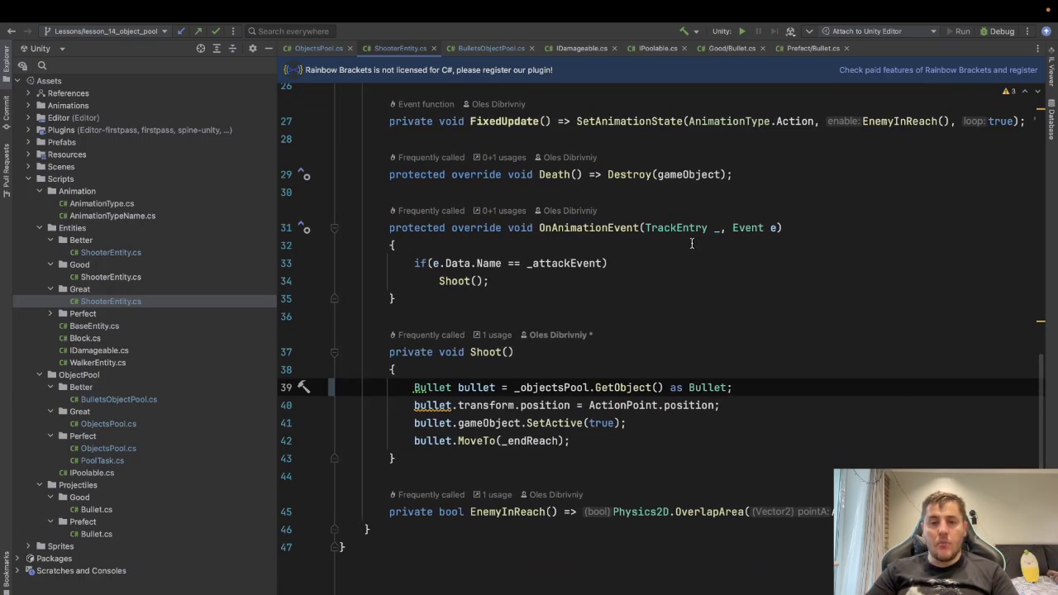
{"action": "scroll", "coordinate": [570, 258], "scroll_direction": "up", "scroll_amount": 2}
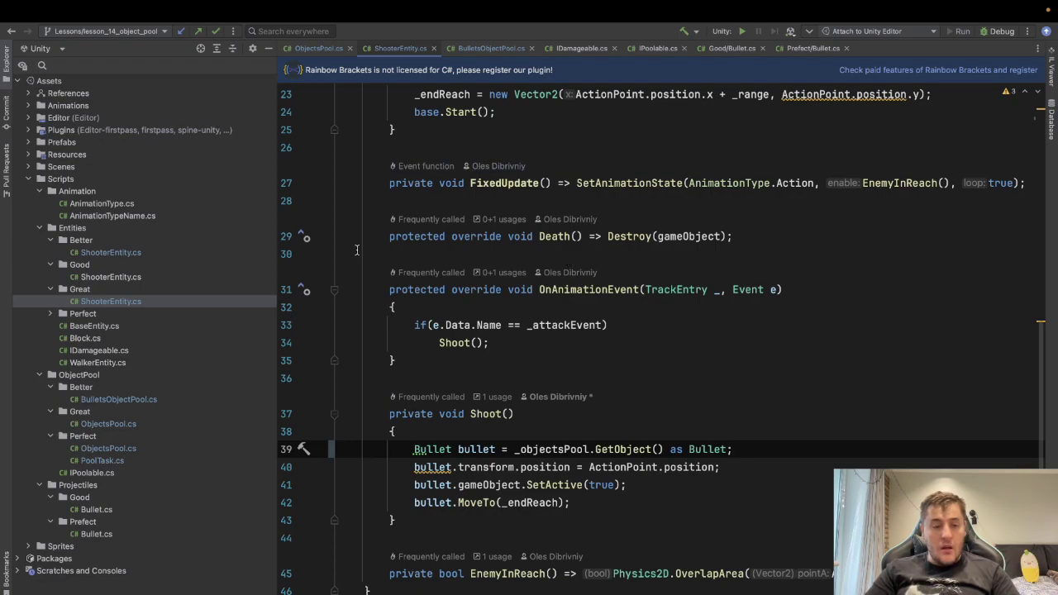
{"action": "left_click", "coordinate": [95, 437]}
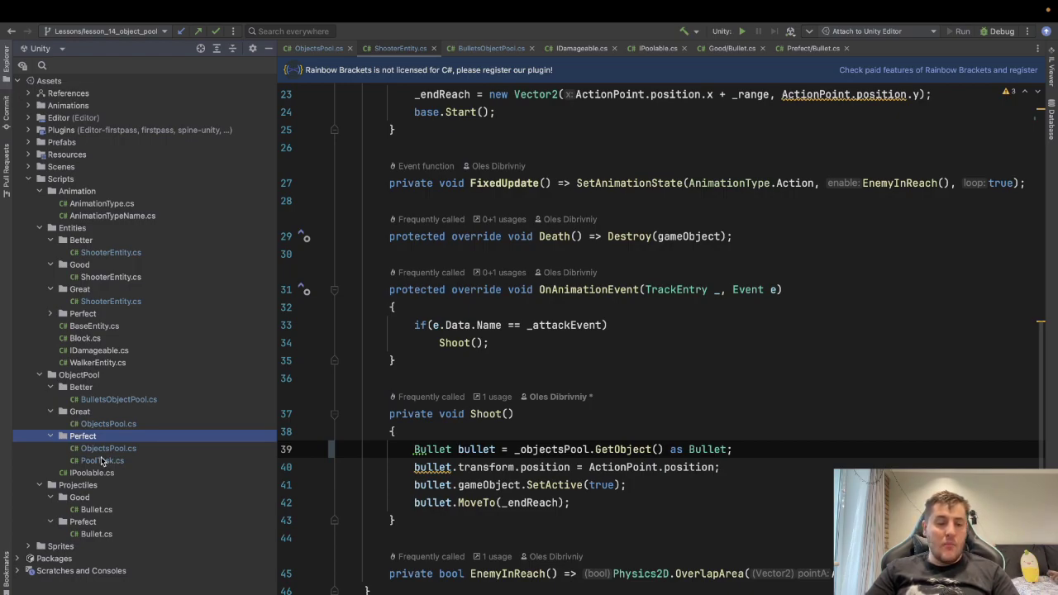
- Open PoolTask.cs and highlight its IPoolable, _freeObjects, _objectsInUse and _container fields
{"action": "double_click", "coordinate": [101, 461]}
{"action": "scroll", "coordinate": [497, 347], "scroll_direction": "up", "scroll_amount": 10}
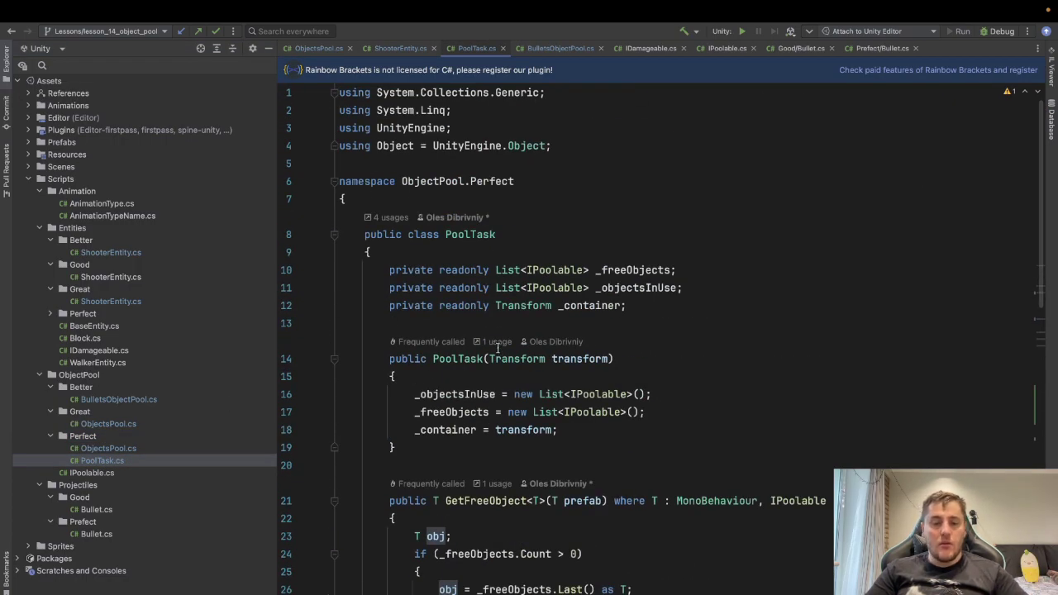
{"action": "left_click", "coordinate": [586, 235]}
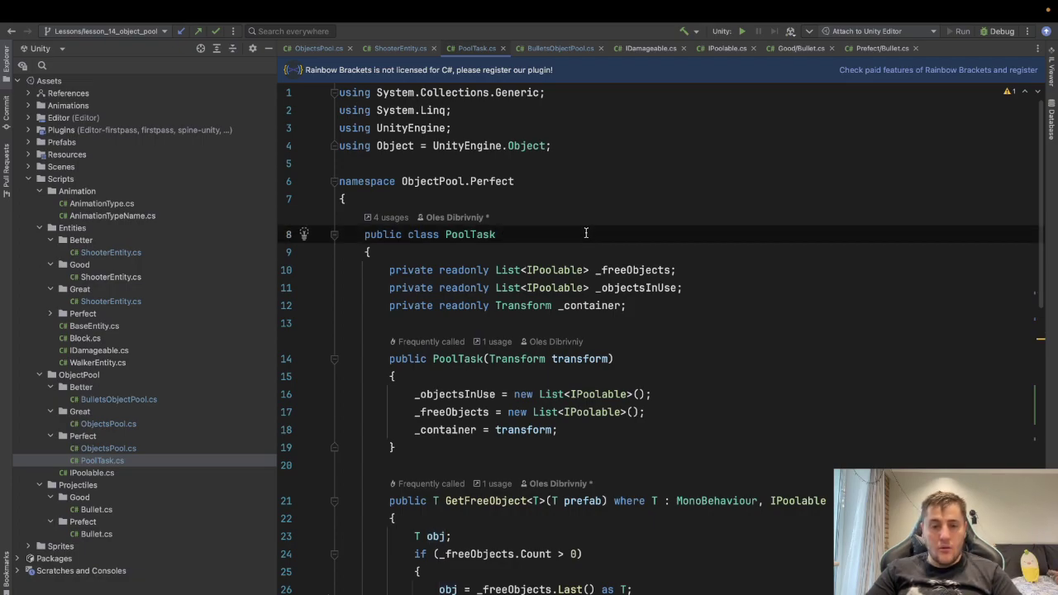
{"action": "left_click", "coordinate": [527, 271]}
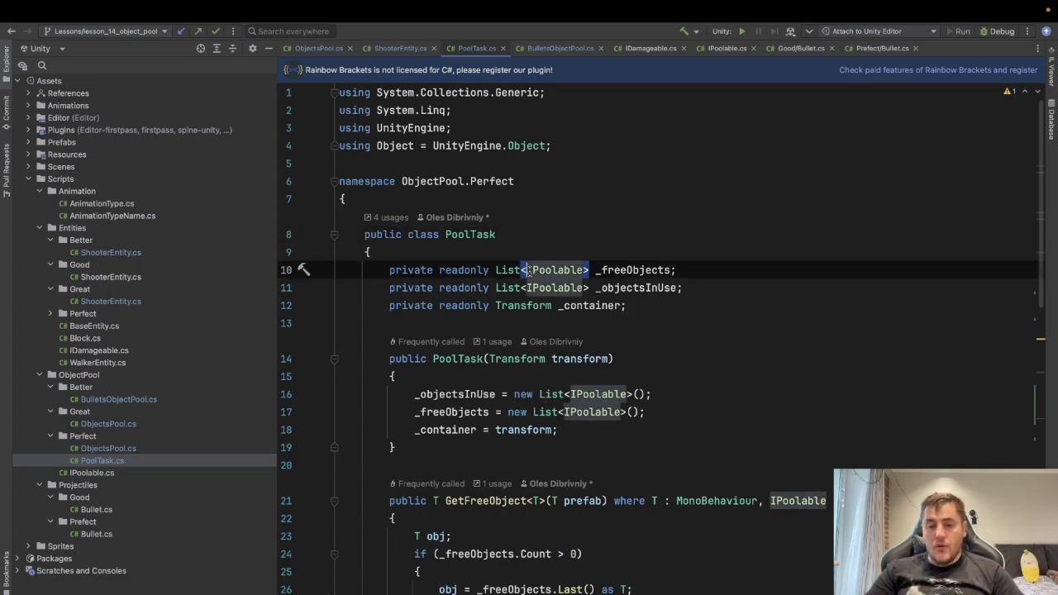
{"action": "left_click", "coordinate": [620, 270]}
{"action": "left_click", "coordinate": [608, 287]}
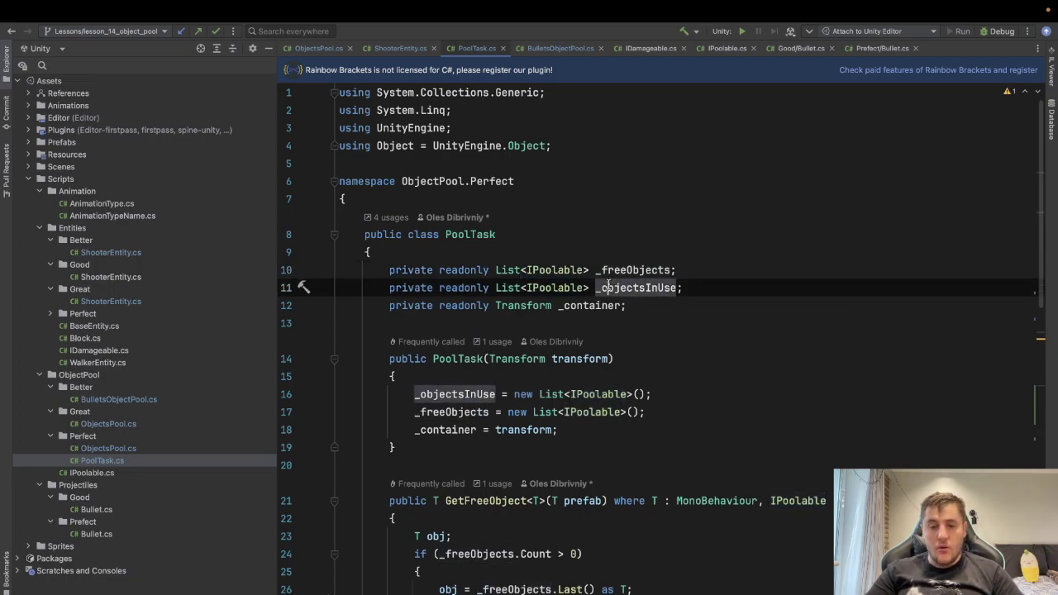
{"action": "left_click", "coordinate": [565, 306]}
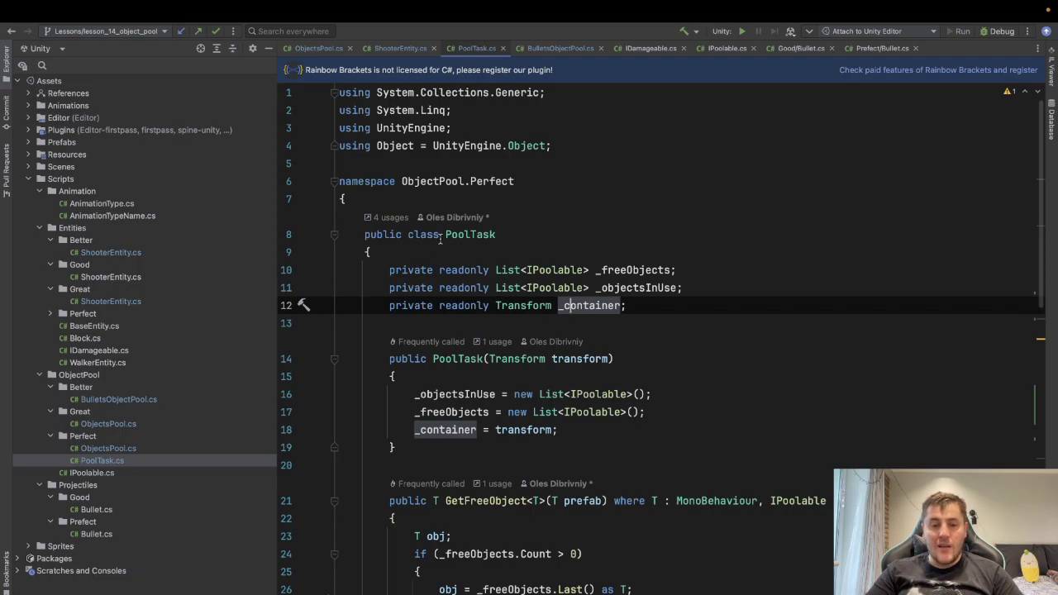
- Select the PoolTask class name, then move down past the constructor to GetFreeObject
{"action": "left_click_drag", "start_coordinate": [445, 235], "coordinate": [504, 236]}
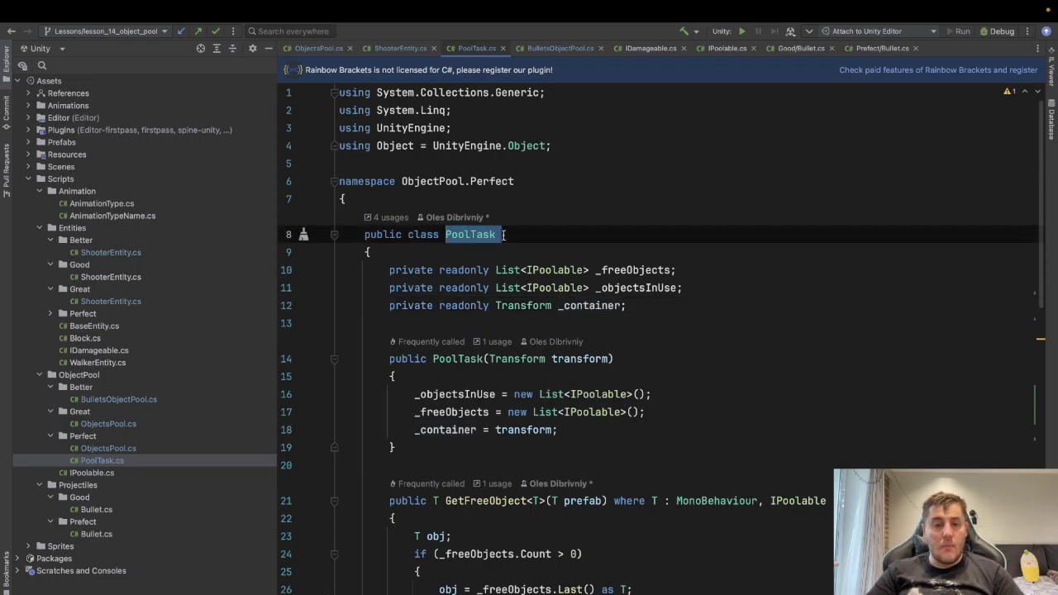
{"action": "left_click", "coordinate": [502, 235]}
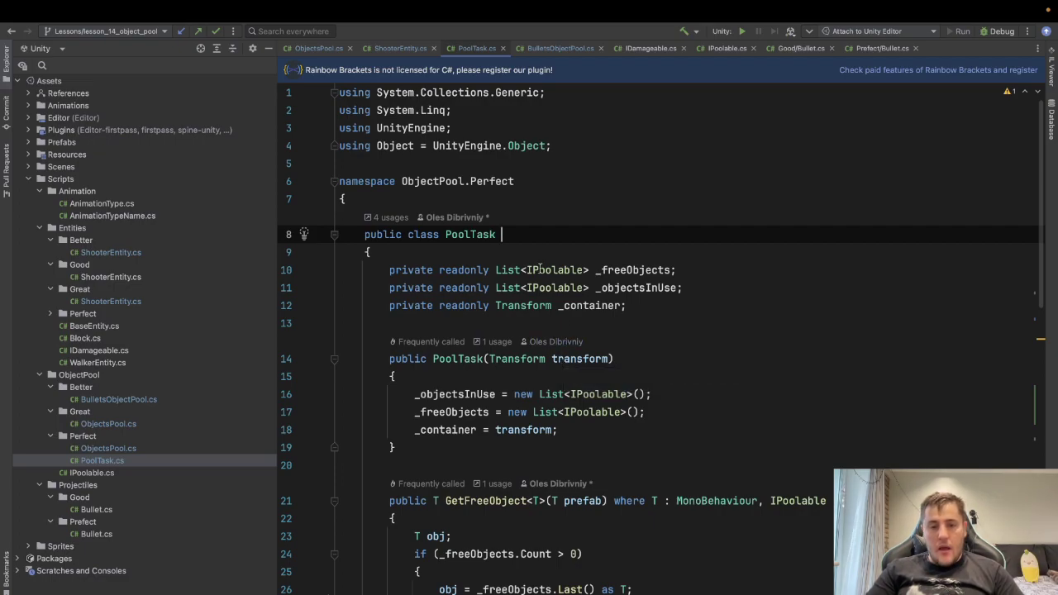
{"action": "scroll", "coordinate": [507, 229], "scroll_direction": "down", "scroll_amount": 5}
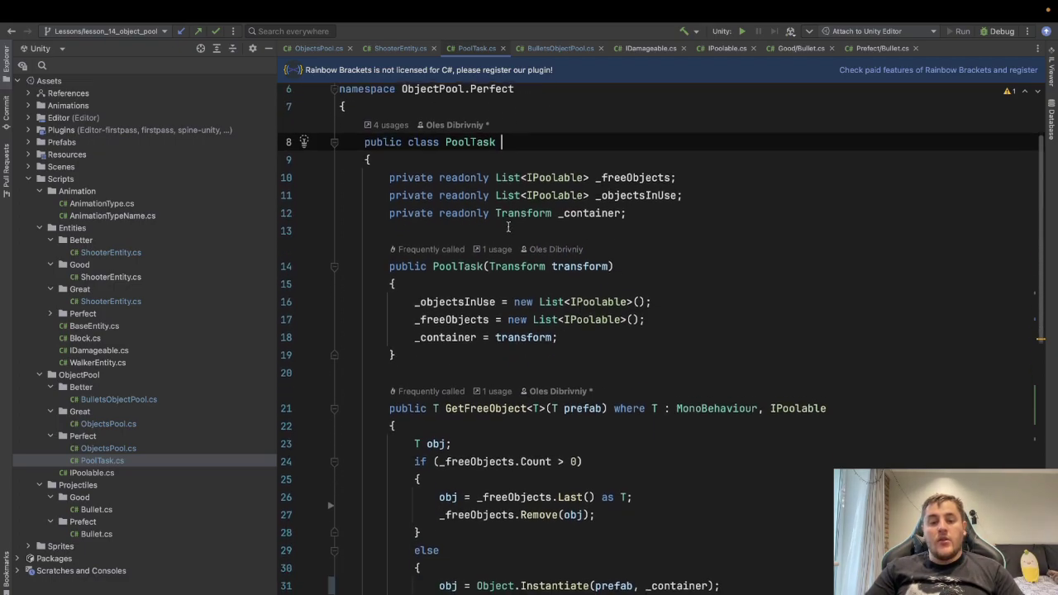
{"action": "scroll", "coordinate": [508, 229], "scroll_direction": "down", "scroll_amount": 2}
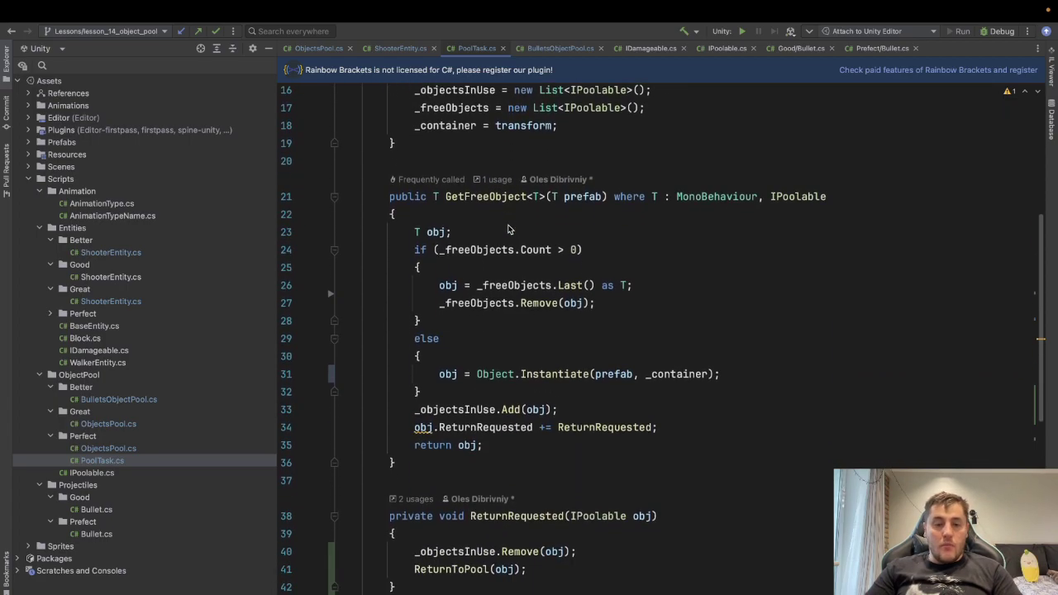
{"action": "left_click", "coordinate": [383, 196]}
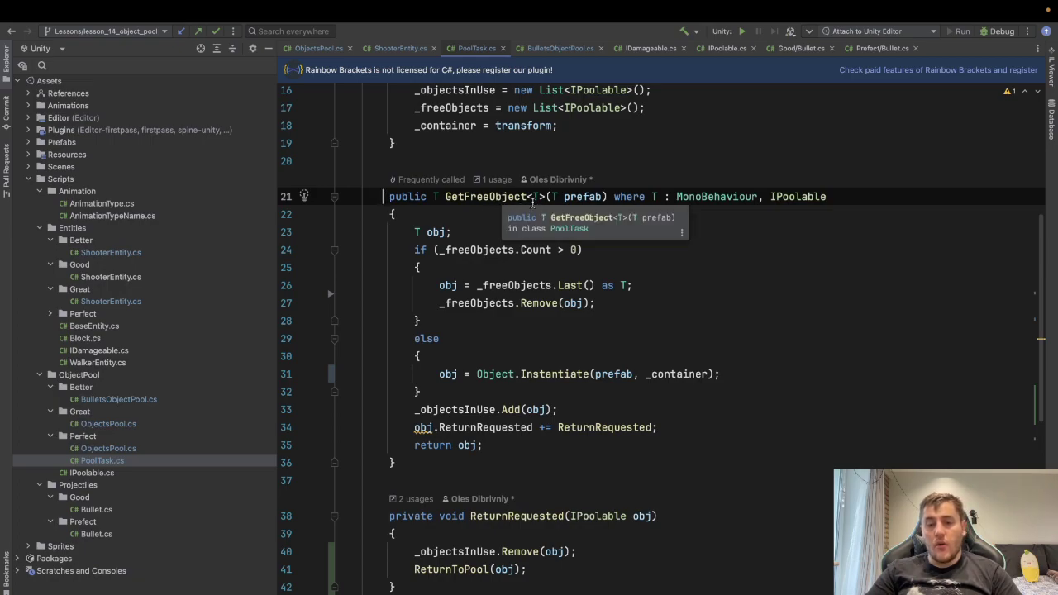
{"action": "left_click", "coordinate": [434, 196]}
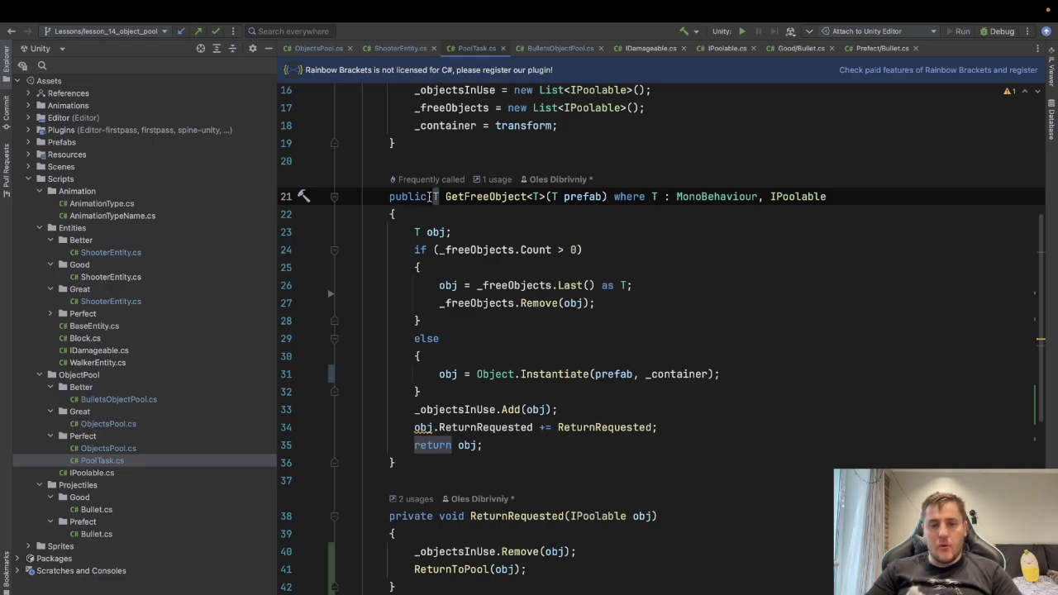
{"action": "left_click", "coordinate": [528, 198]}
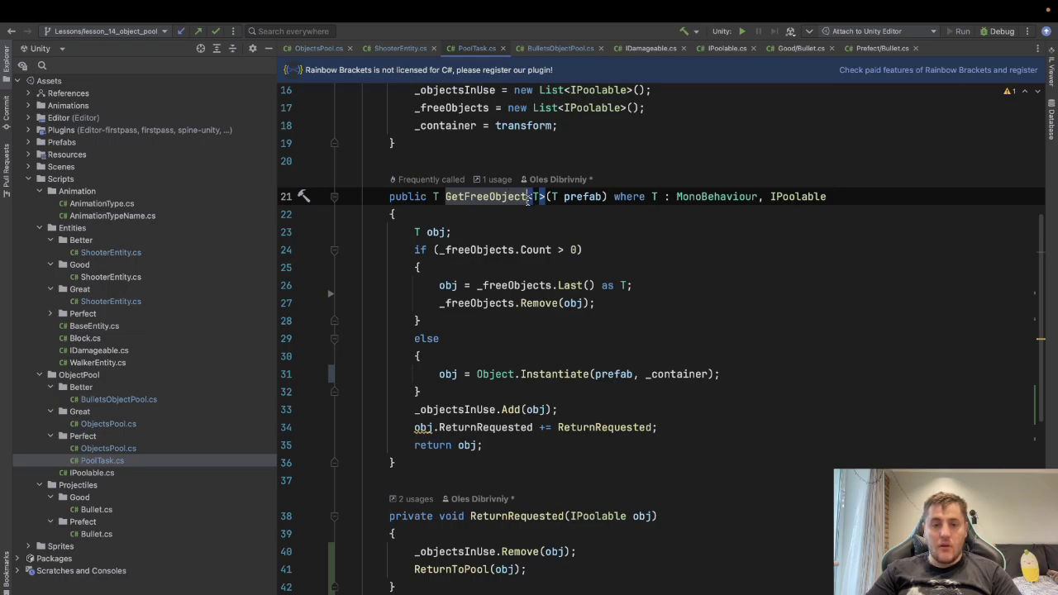
{"action": "left_click_drag", "start_coordinate": [528, 199], "coordinate": [546, 198]}
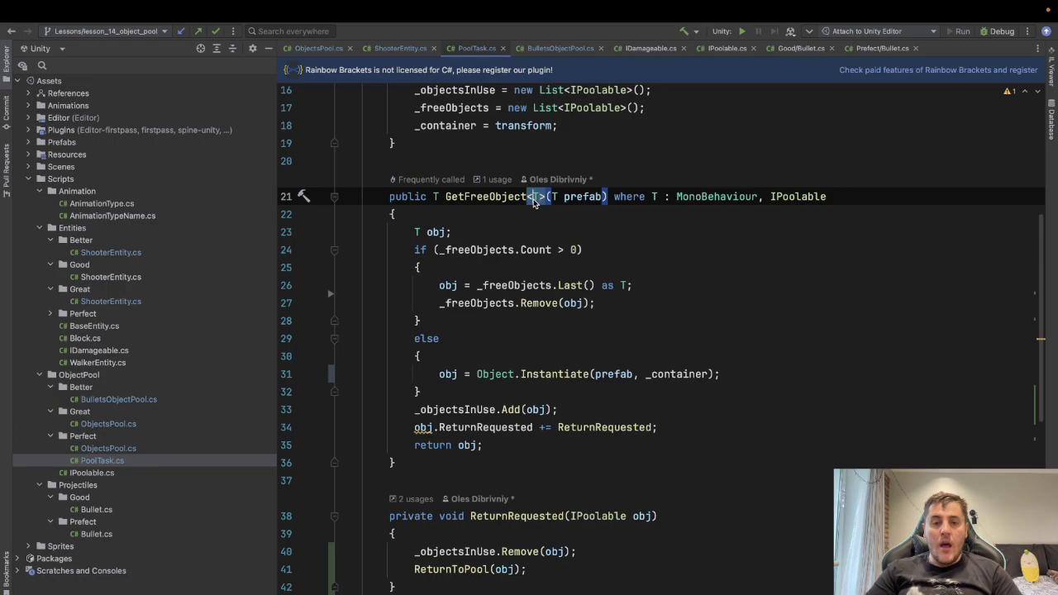
{"action": "left_click", "coordinate": [534, 198]}
{"action": "double_click", "coordinate": [536, 198]}
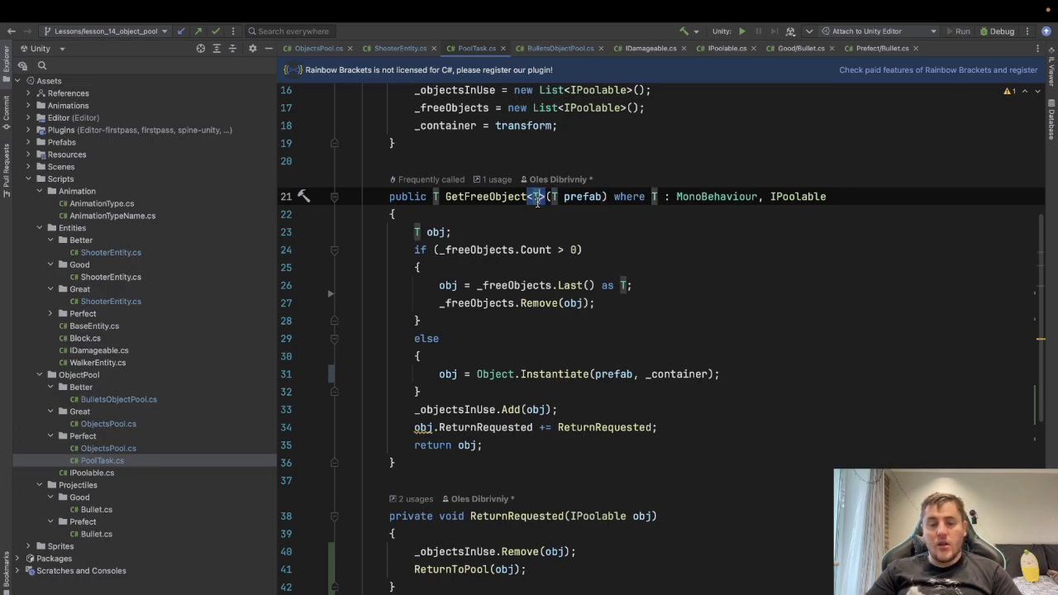
{"action": "mouse_move", "coordinate": [524, 257]}
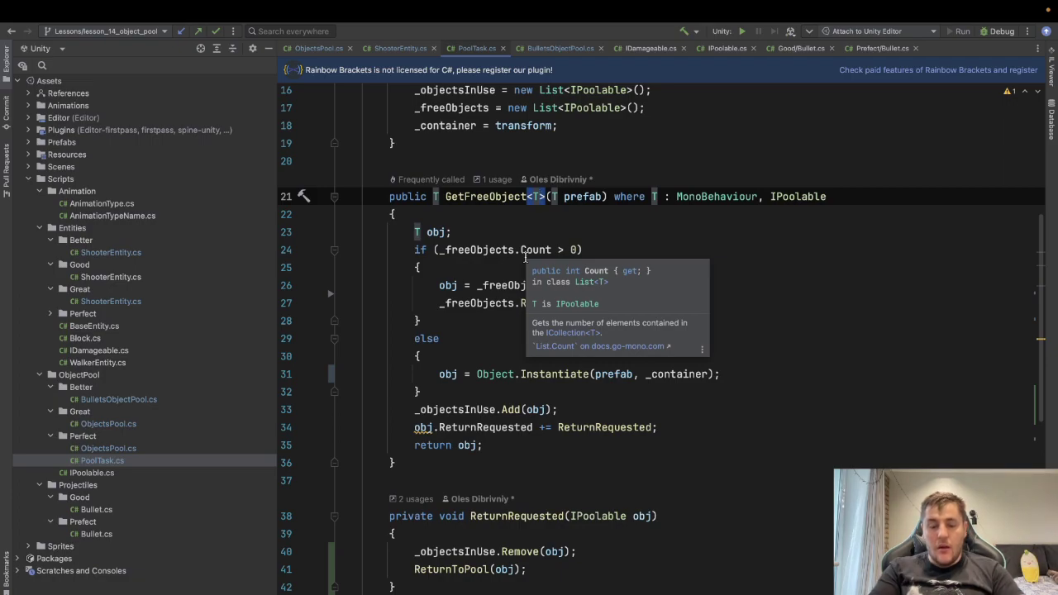
{"action": "type", "text": ", "}
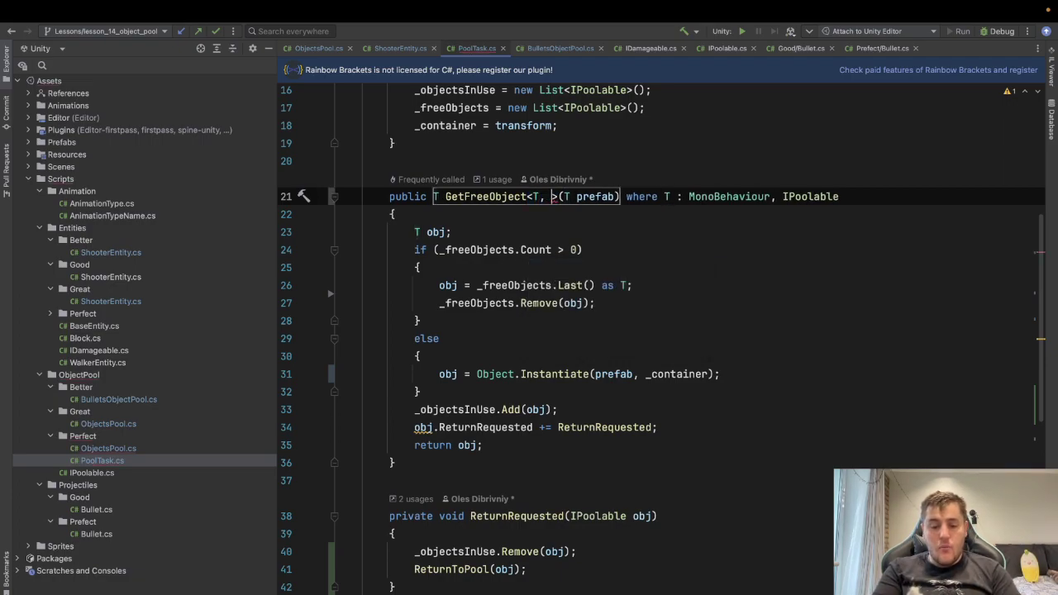
{"action": "type", "text": "T1"}
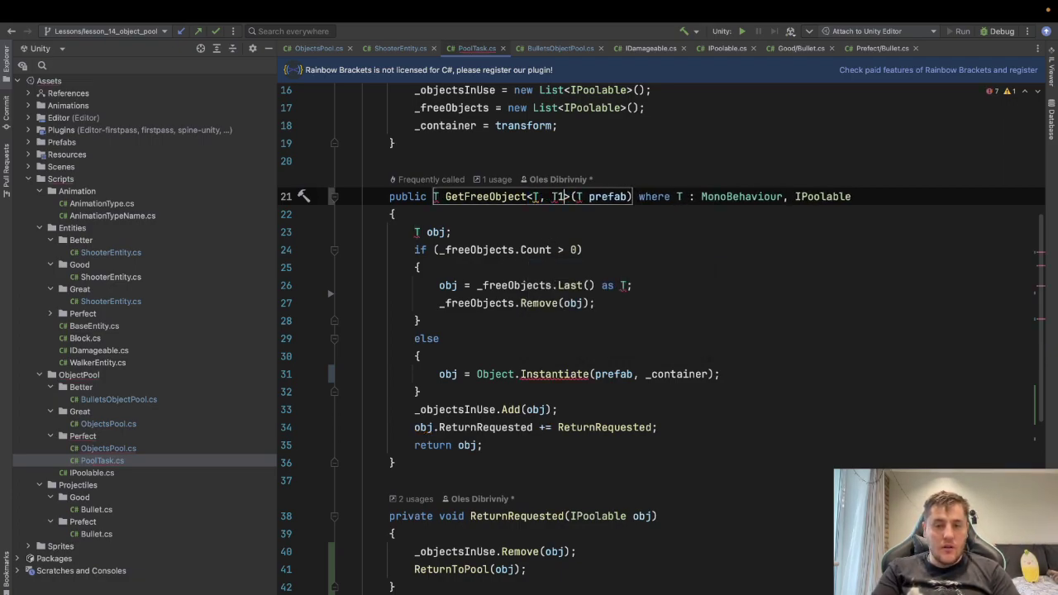
{"action": "double_click", "coordinate": [557, 198]}
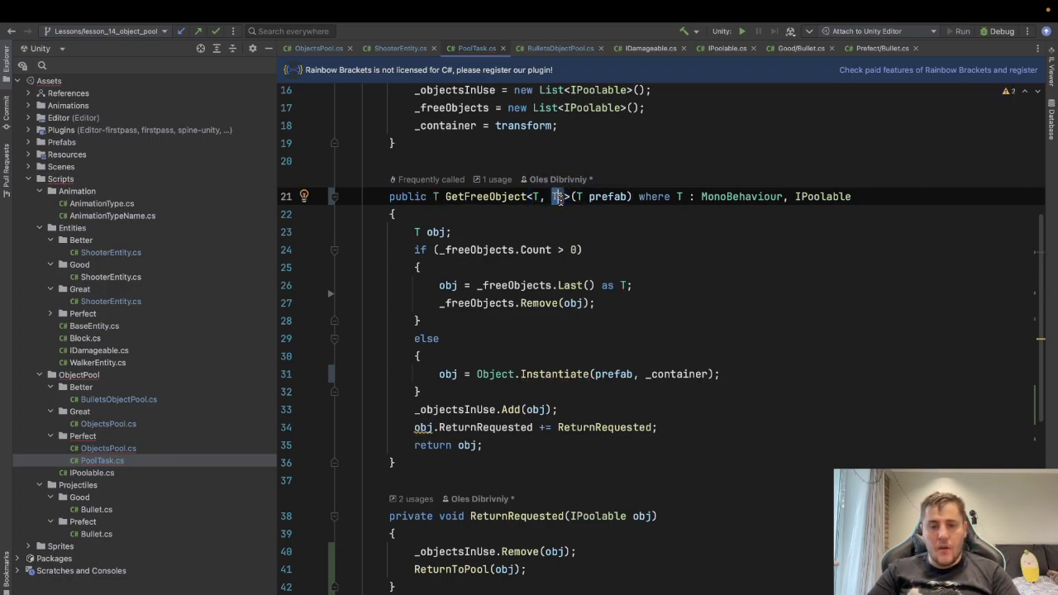
{"action": "left_click", "coordinate": [565, 198]}
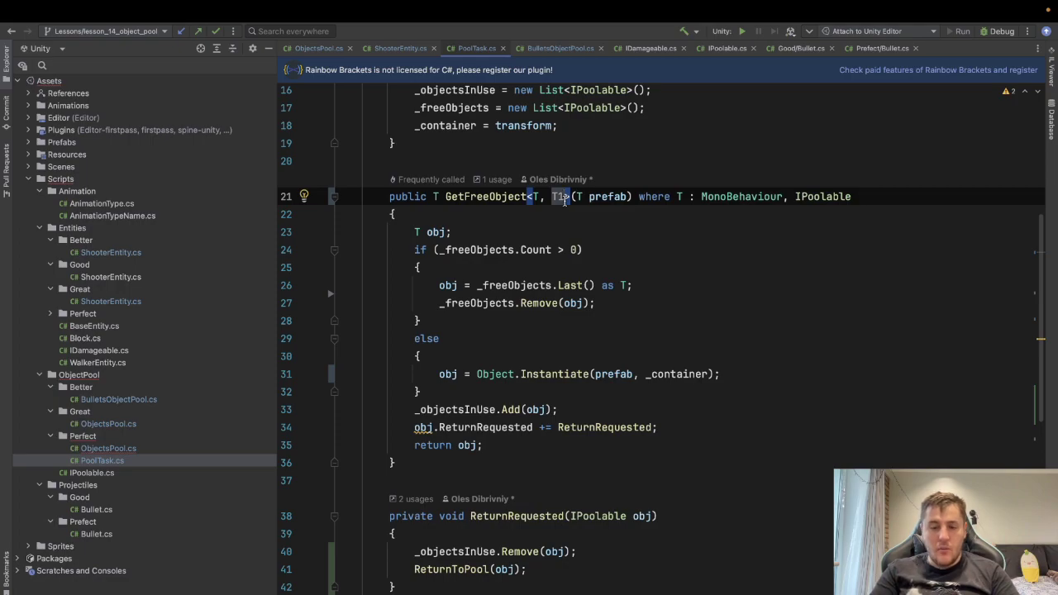
{"action": "key", "text": "BackSpace"}
{"action": "key", "text": "BackSpace"}
{"action": "key", "text": "BackSpace"}
{"action": "key", "text": "BackSpace"}
{"action": "double_click", "coordinate": [534, 197]}
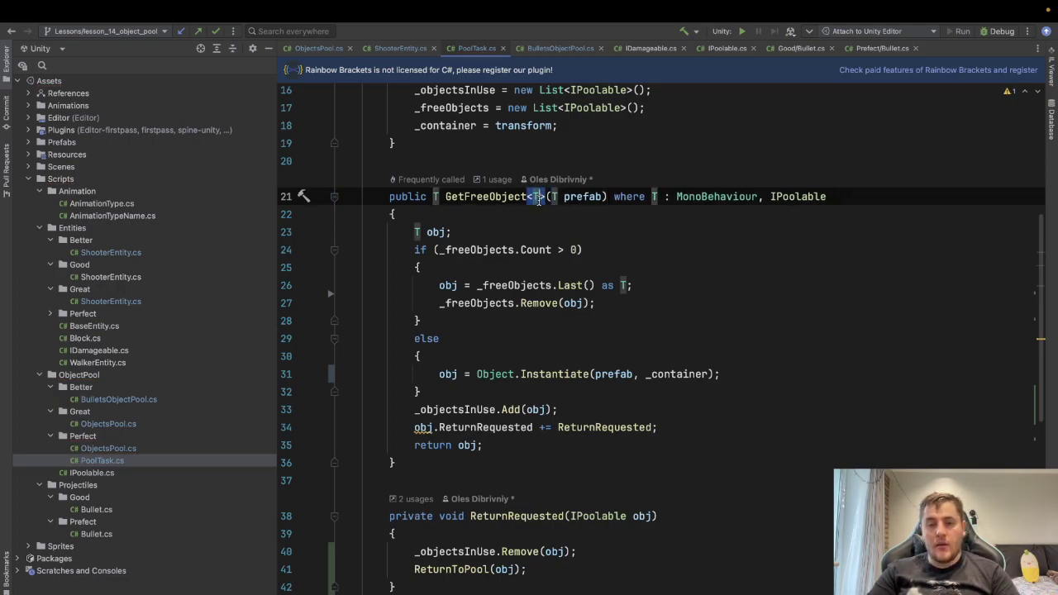
{"action": "left_click", "coordinate": [669, 200]}
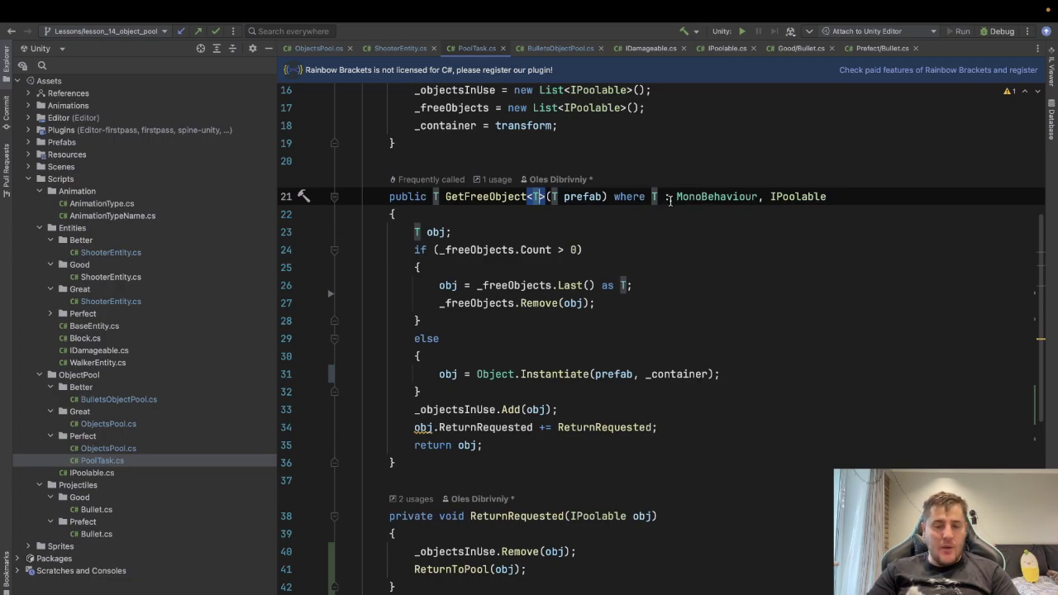
- Highlight GetFreeObject's MonoBehaviour and IPoolable type constraints
{"action": "left_click_drag", "start_coordinate": [675, 196], "coordinate": [829, 197]}
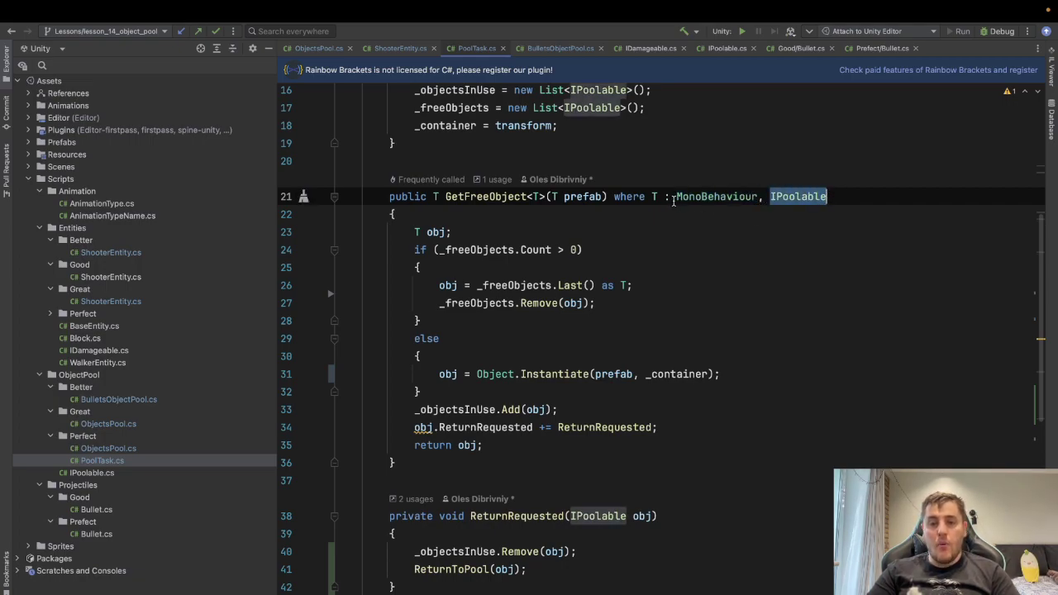
{"action": "left_click_drag", "start_coordinate": [676, 197], "coordinate": [836, 186]}
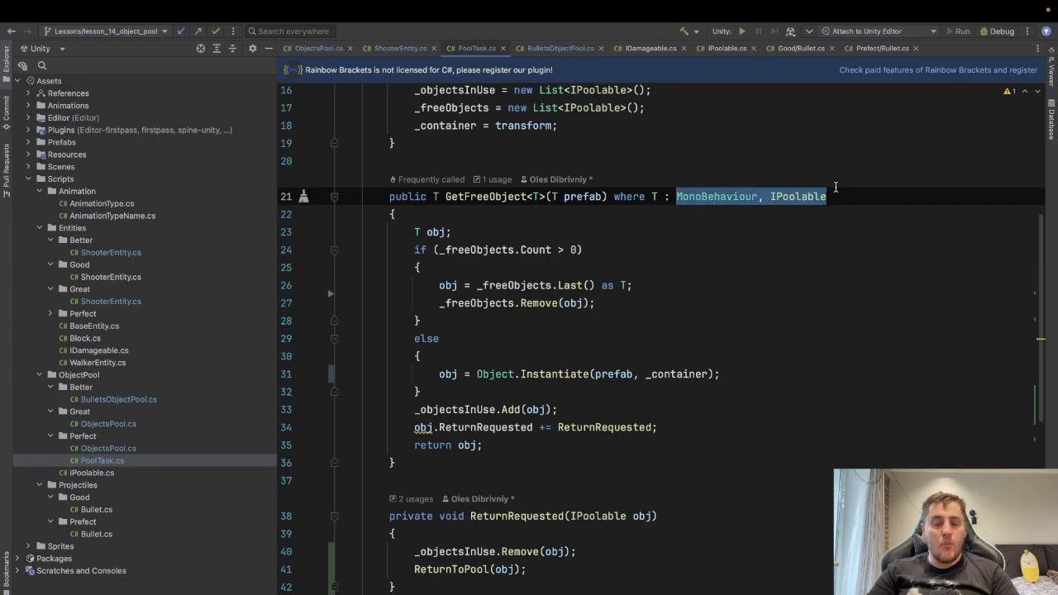
{"action": "left_click", "coordinate": [671, 196]}
{"action": "left_click_drag", "start_coordinate": [674, 196], "coordinate": [827, 195]}
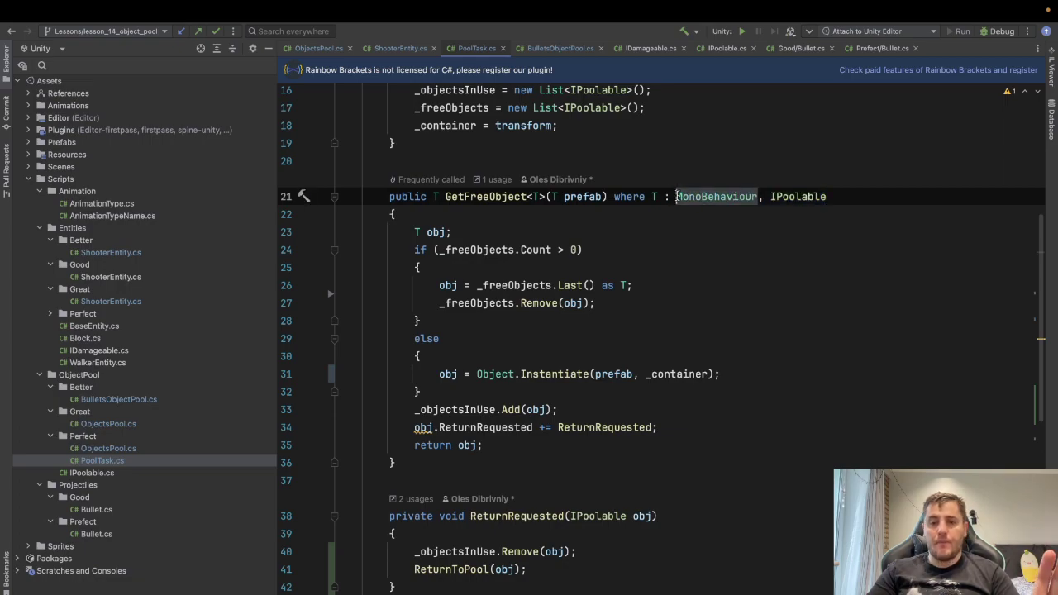
{"action": "left_click", "coordinate": [835, 196]}
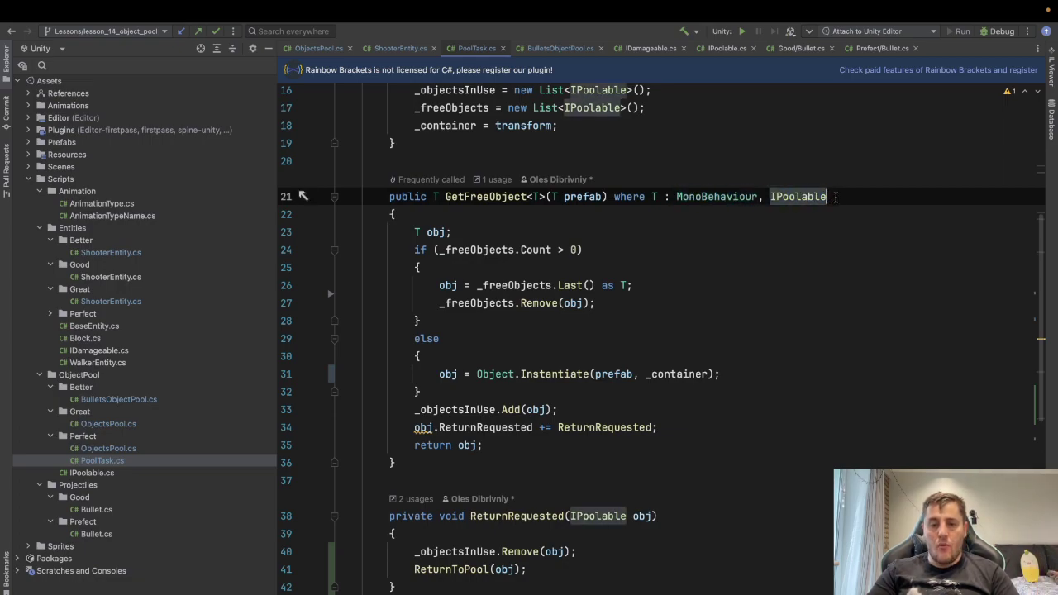
{"action": "left_click", "coordinate": [701, 197]}
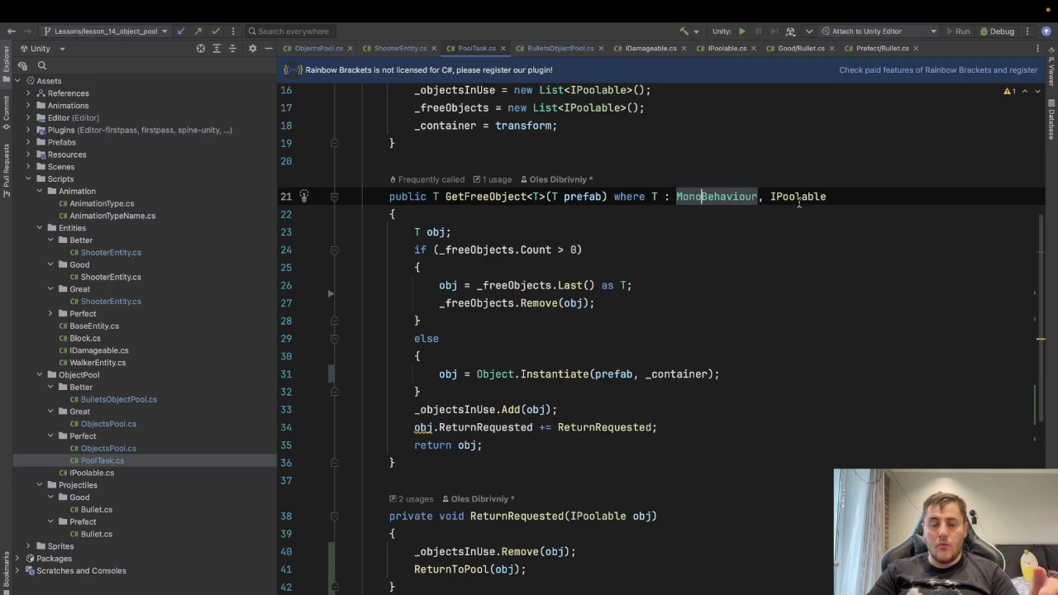
{"action": "left_click", "coordinate": [769, 197]}
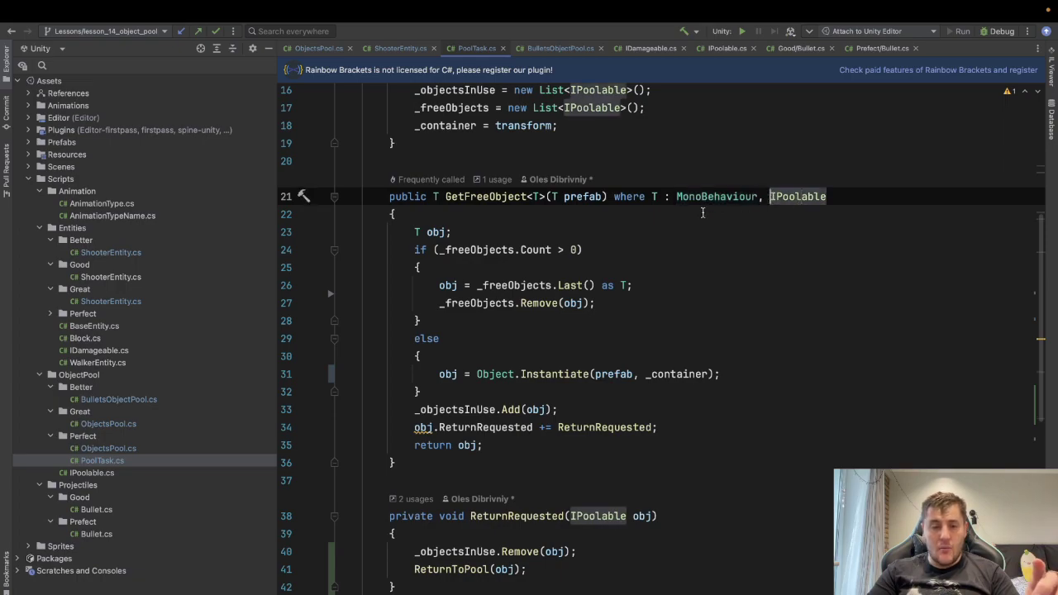
- Highlight the 'T obj' declaration and usages of the generic type T
{"action": "left_click_drag", "start_coordinate": [414, 232], "coordinate": [464, 234]}
{"action": "left_click", "coordinate": [464, 234]}
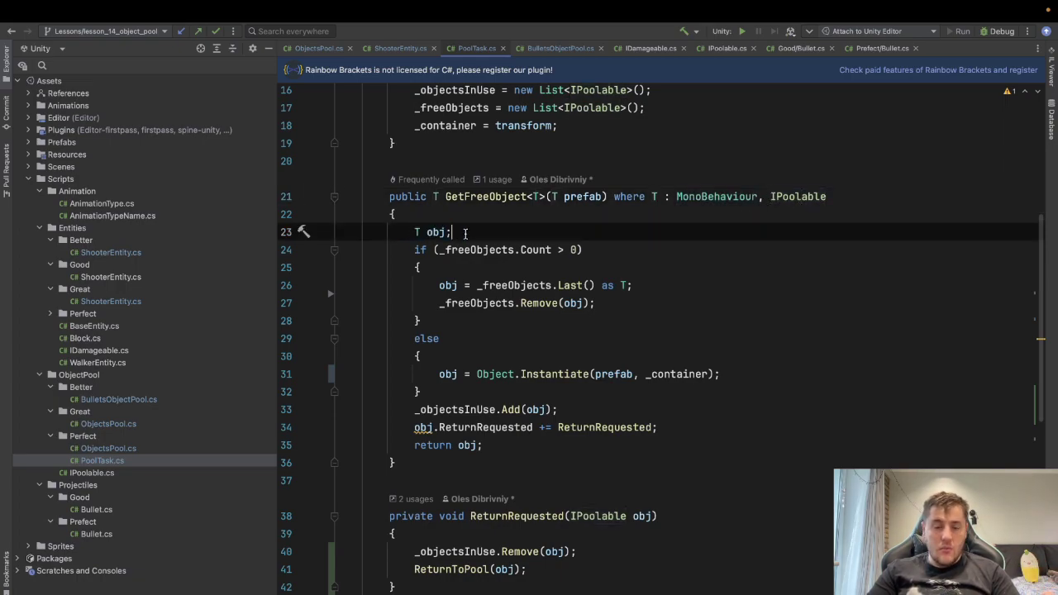
{"action": "left_click", "coordinate": [415, 232]}
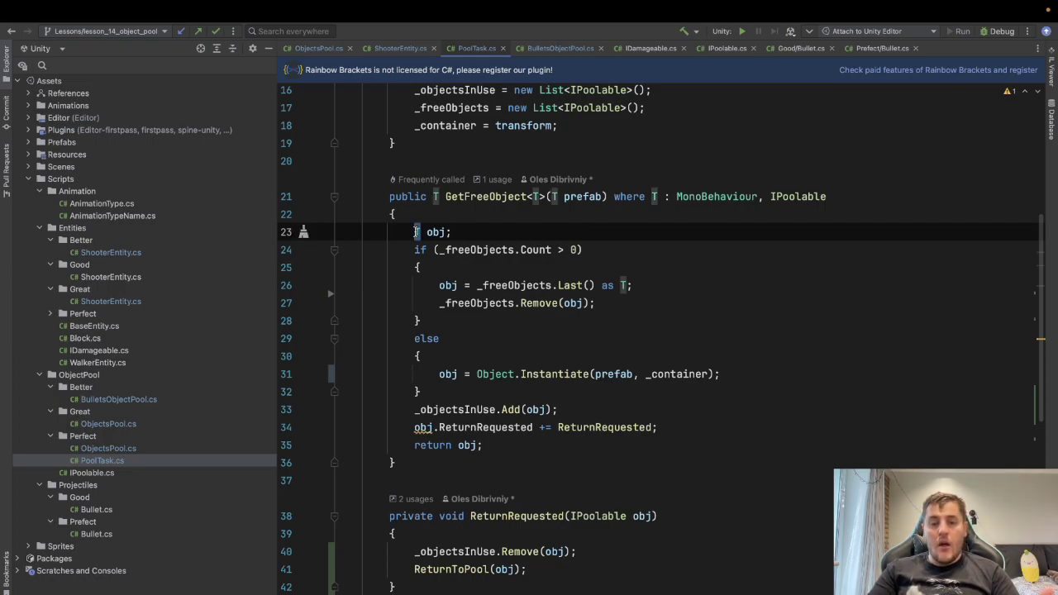
- Walk through the _freeObjects.Count > 0 check, then bring up BulletsObjectPool.cs to compare
{"action": "scroll", "coordinate": [467, 245], "scroll_direction": "down", "scroll_amount": 1}
{"action": "left_click", "coordinate": [470, 237]}
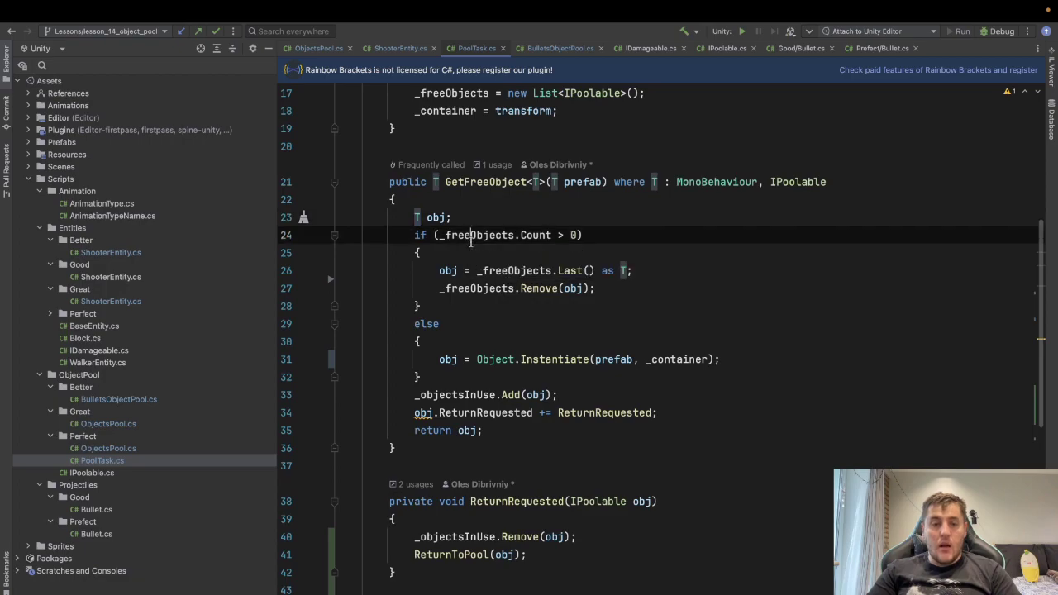
{"action": "left_click", "coordinate": [709, 230]}
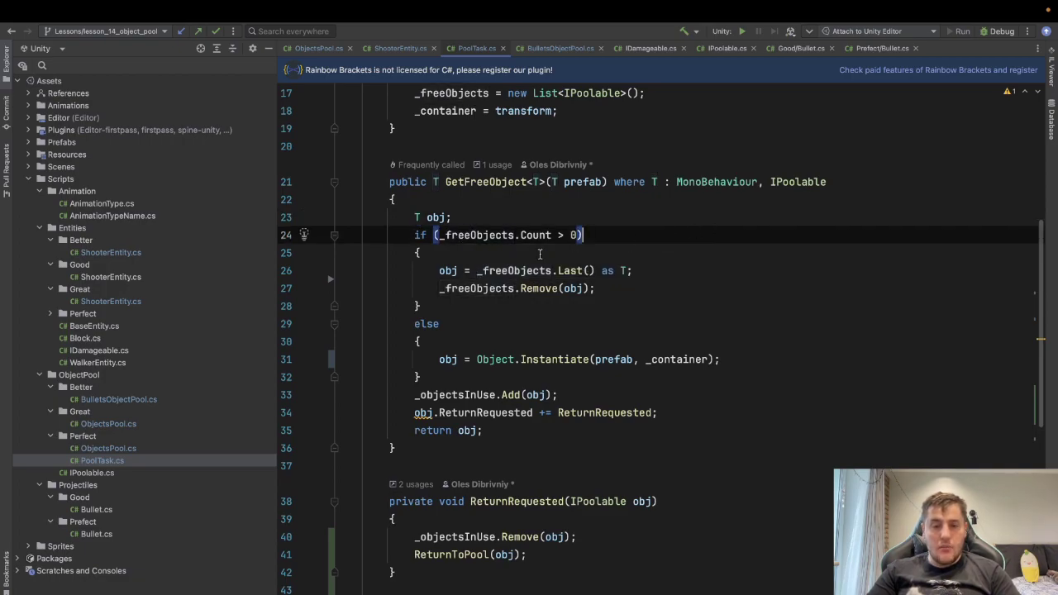
{"action": "left_click", "coordinate": [447, 236]}
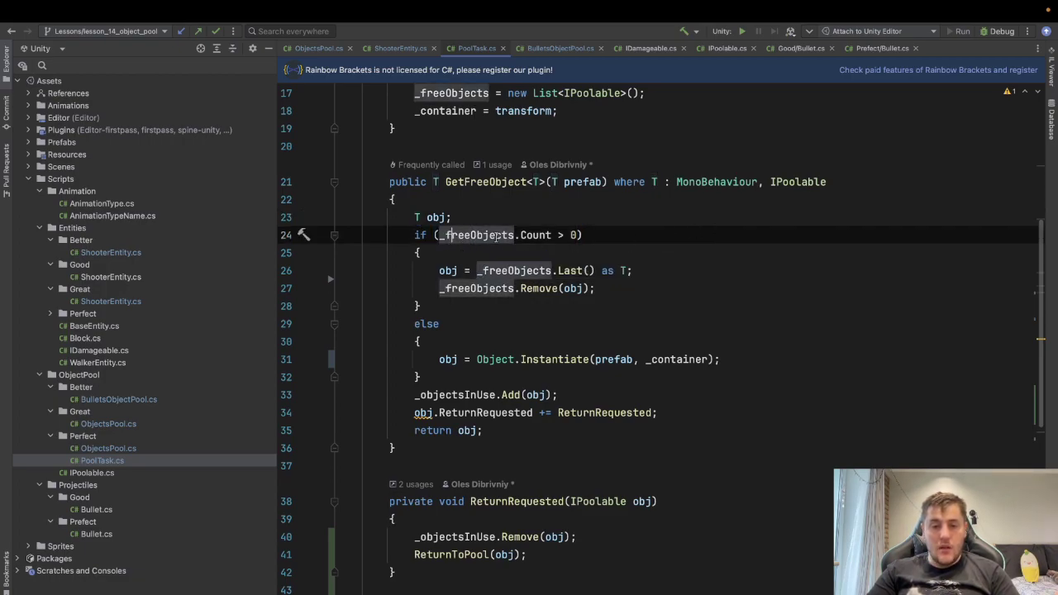
{"action": "left_click", "coordinate": [533, 238]}
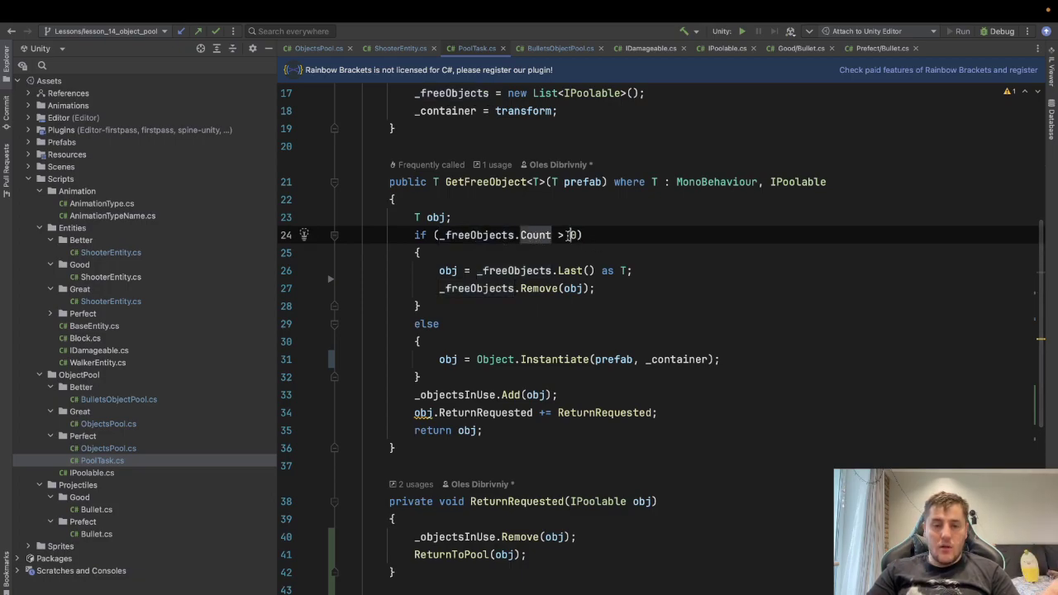
{"action": "left_click", "coordinate": [568, 235]}
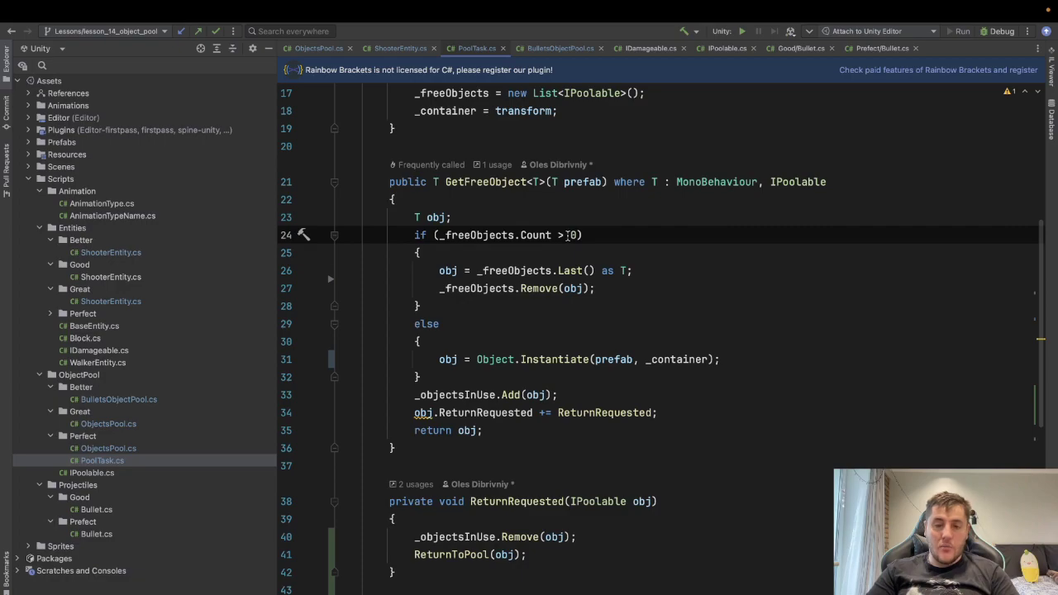
{"action": "left_click", "coordinate": [575, 235]}
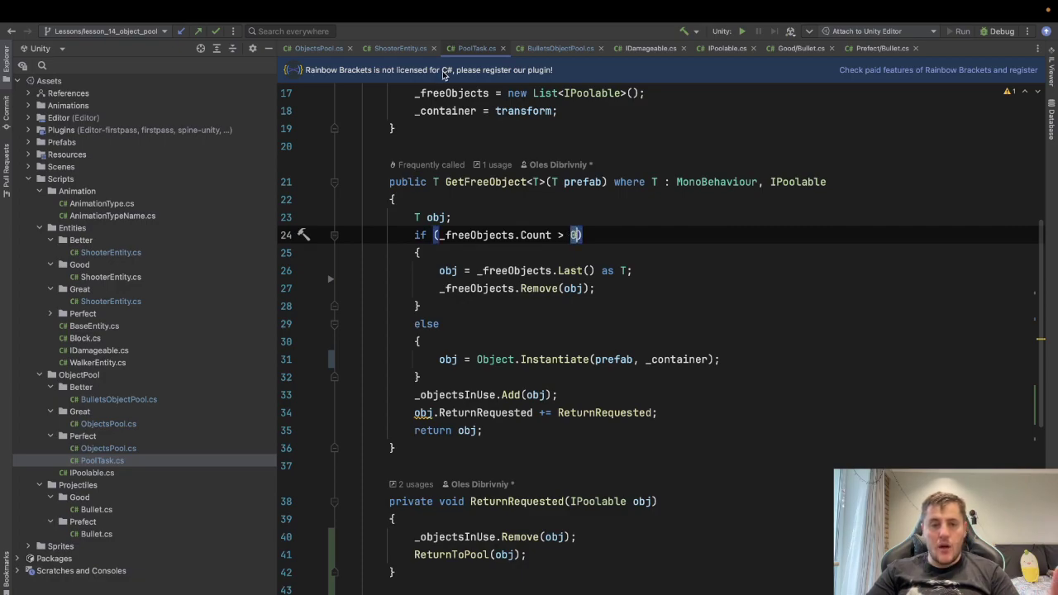
{"action": "left_click", "coordinate": [533, 50]}
- Change GetBullet's line 28 check to '_freeBullets.Count > 0', then return to PoolTask.cs
{"action": "scroll", "coordinate": [574, 292], "scroll_direction": "down", "scroll_amount": 6}
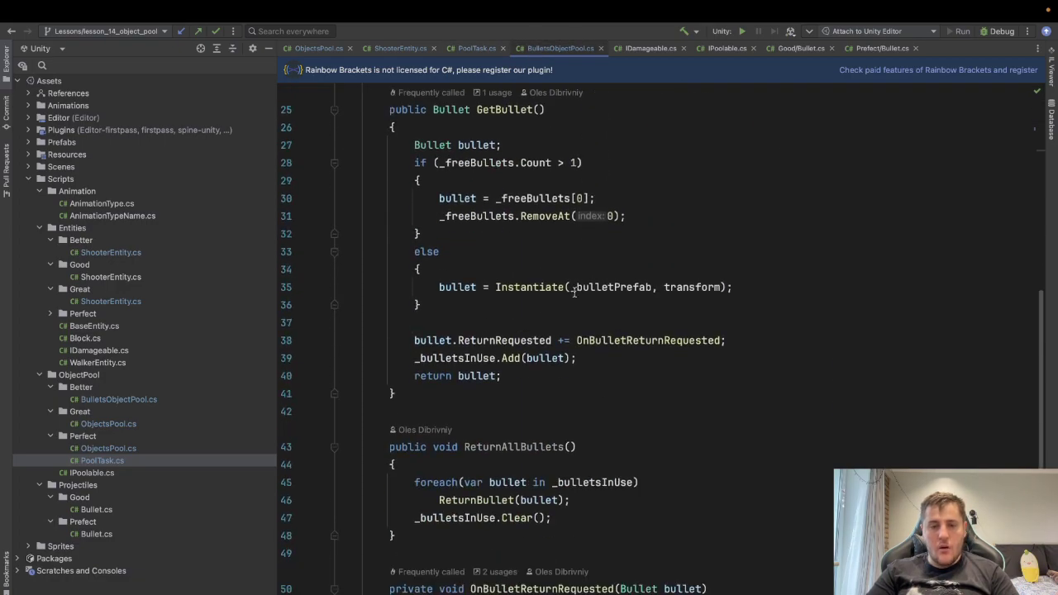
{"action": "left_click", "coordinate": [575, 163]}
{"action": "key", "text": "Left"}
{"action": "key", "text": "Left"}
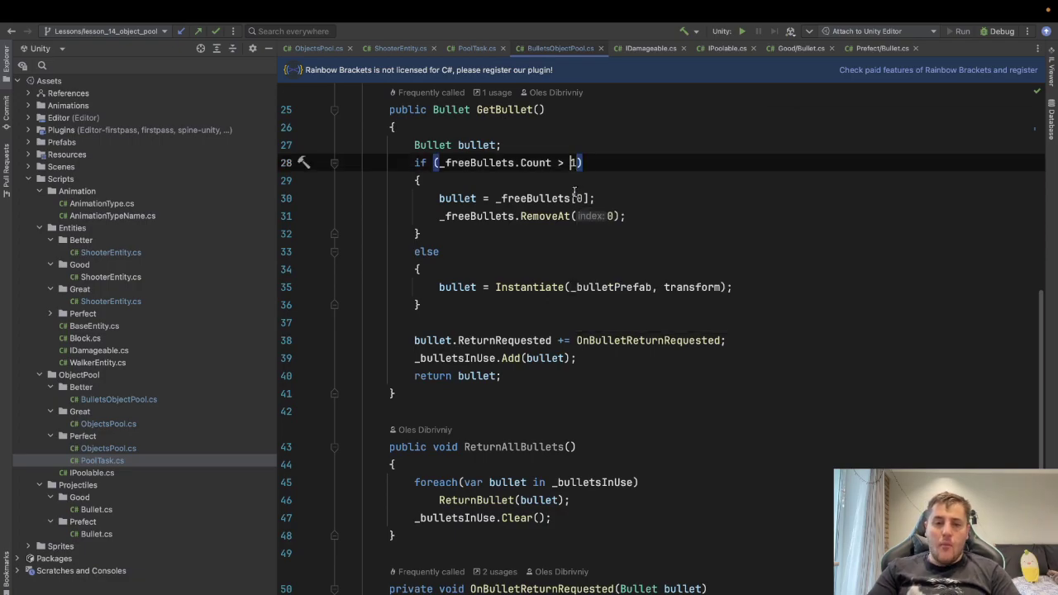
{"action": "type", "text": "="}
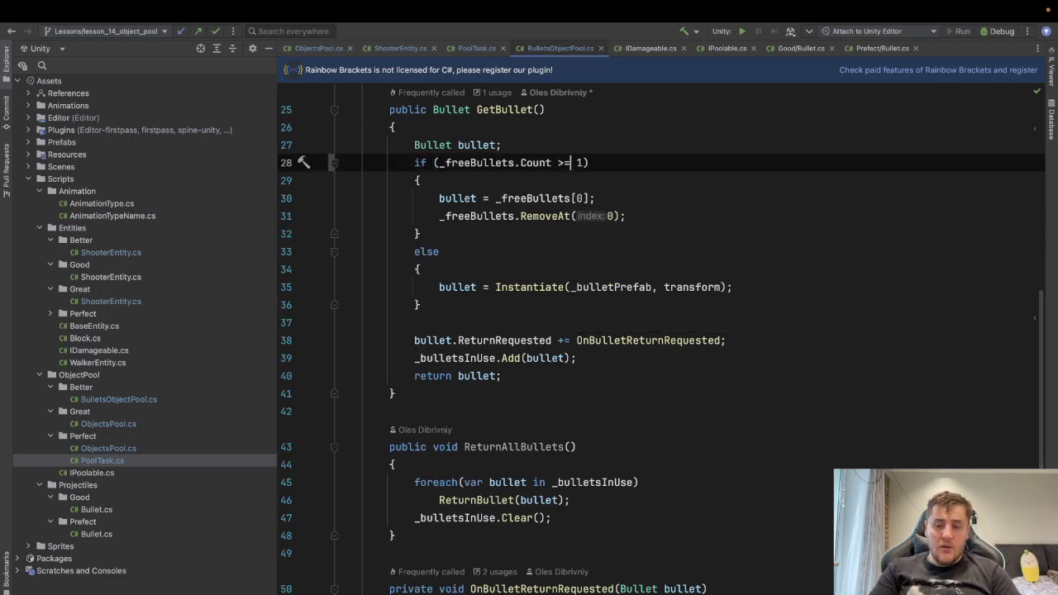
{"action": "key", "text": "BackSpace"}
{"action": "key", "text": "BackSpace"}
{"action": "type", "text": "0"}
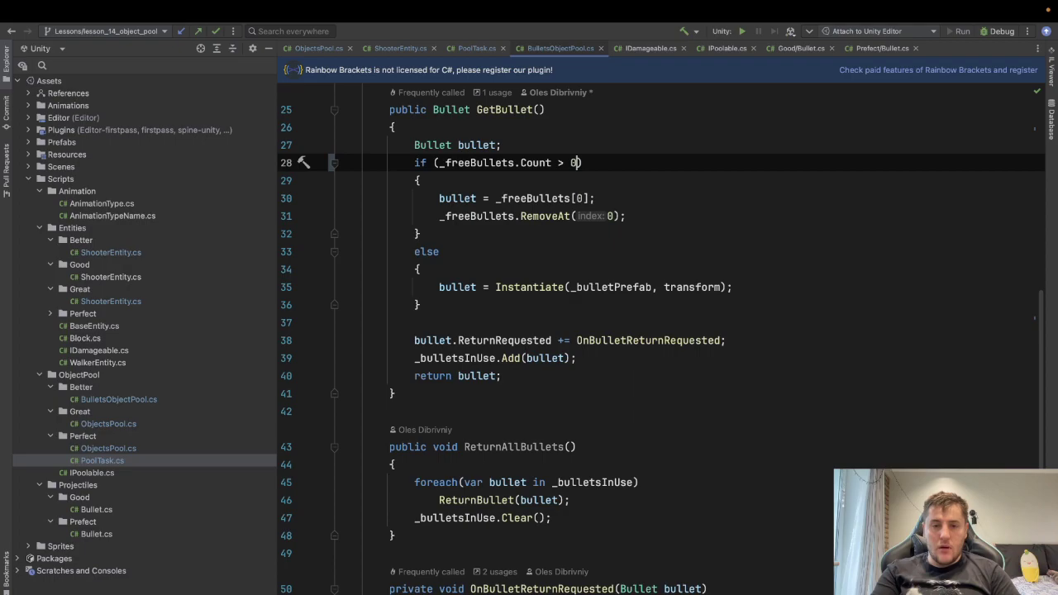
{"action": "key", "text": "Up"}
{"action": "left_click", "coordinate": [562, 162]}
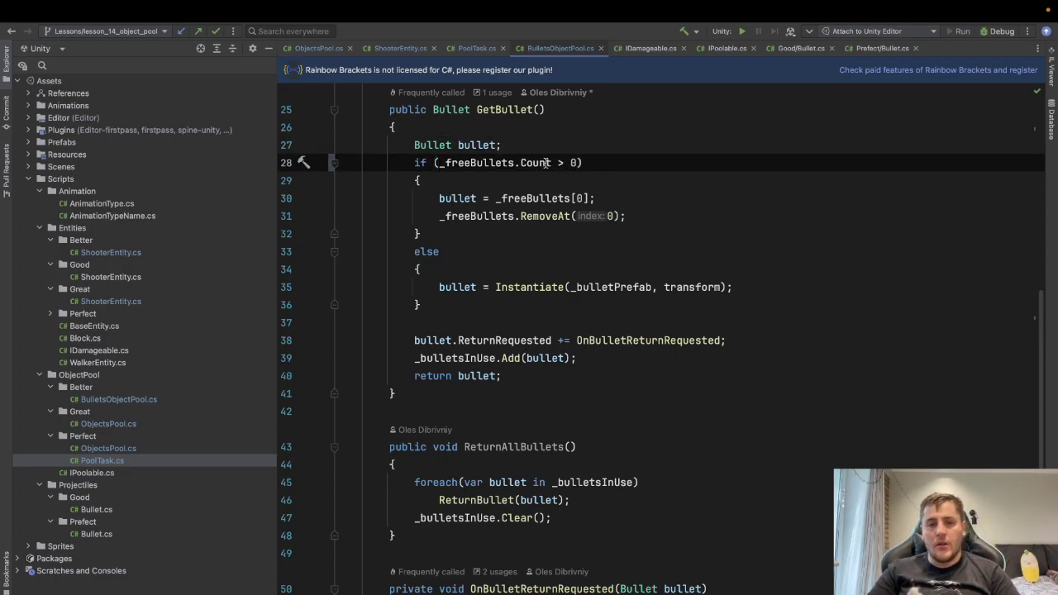
{"action": "left_click", "coordinate": [475, 50]}
{"action": "left_click", "coordinate": [449, 235]}
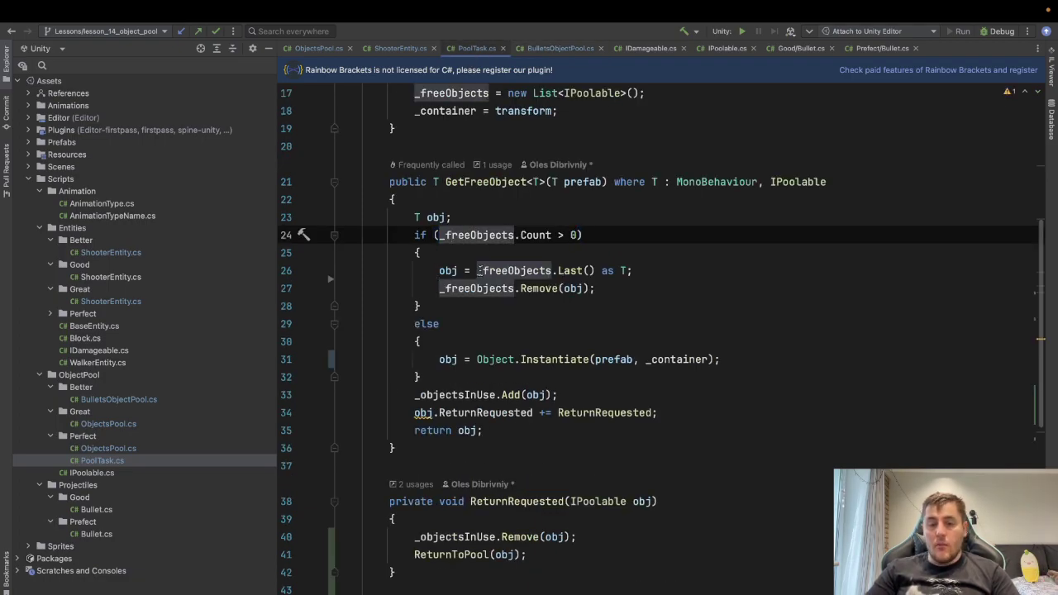
{"action": "left_click_drag", "start_coordinate": [478, 270], "coordinate": [593, 271]}
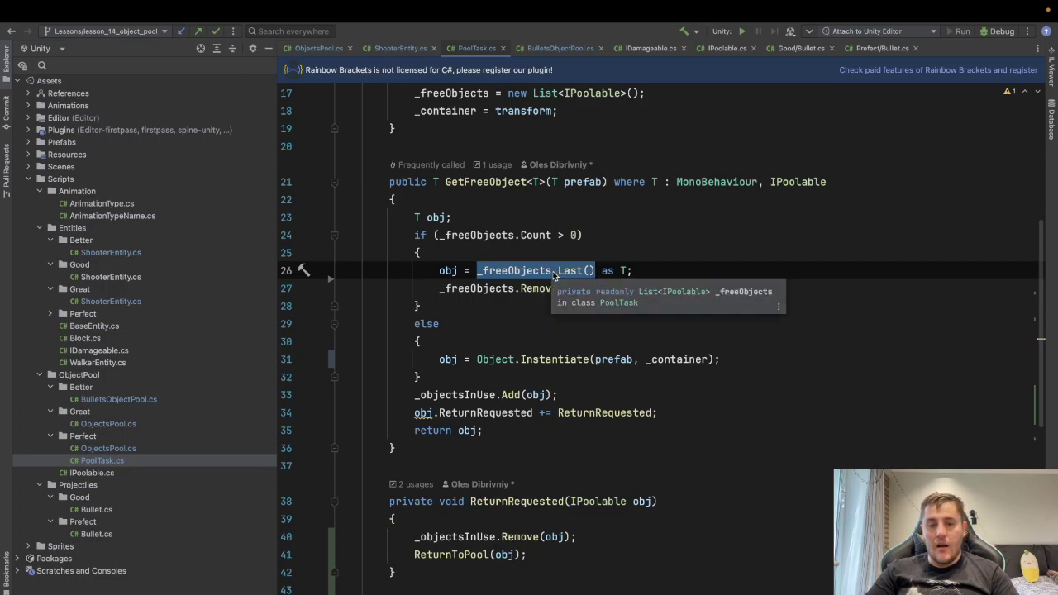
{"action": "left_click", "coordinate": [562, 271]}
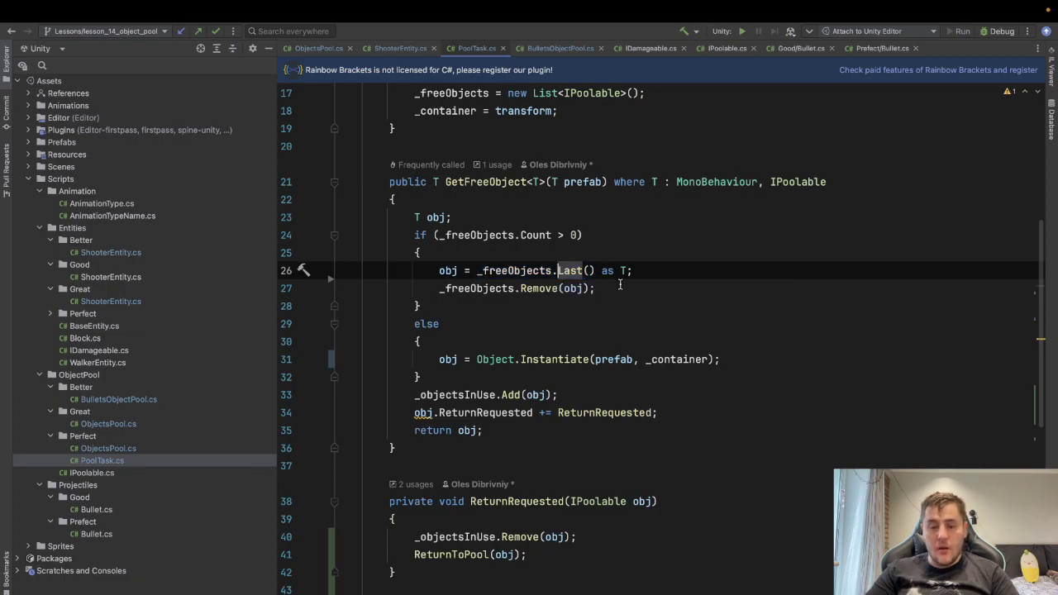
{"action": "left_click", "coordinate": [601, 271]}
{"action": "left_click_drag", "start_coordinate": [601, 271], "coordinate": [627, 273]}
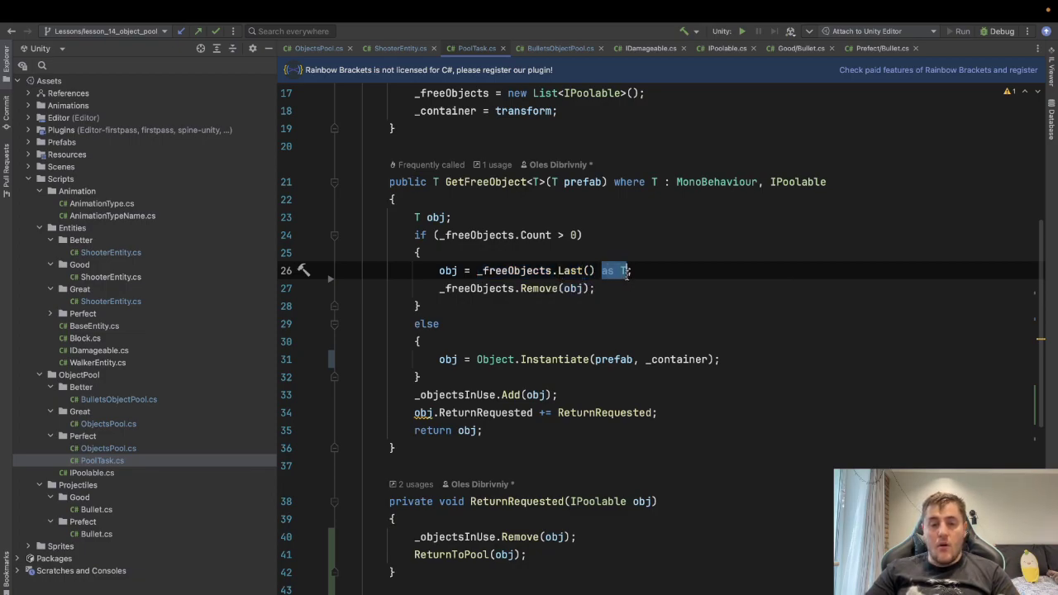
{"action": "left_click", "coordinate": [452, 271]}
{"action": "left_click_drag", "start_coordinate": [426, 288], "coordinate": [610, 286]}
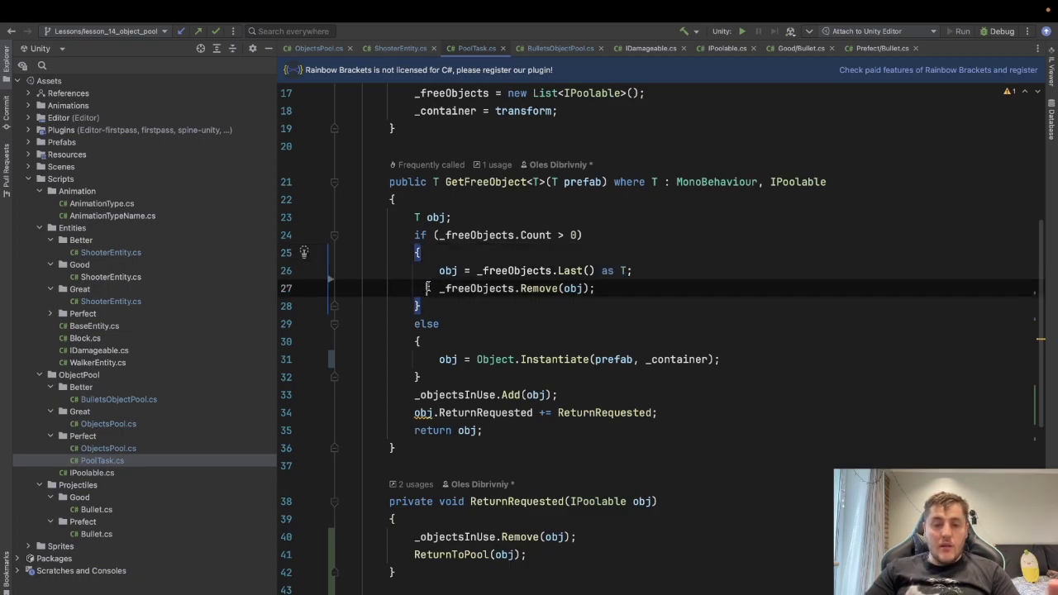
{"action": "left_click", "coordinate": [568, 299]}
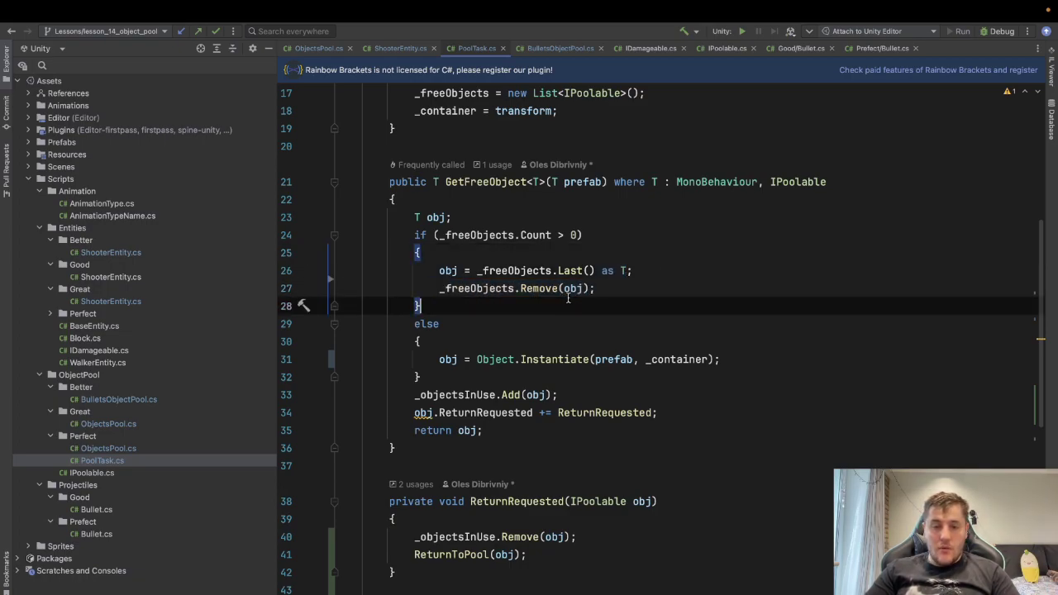
{"action": "left_click", "coordinate": [566, 290]}
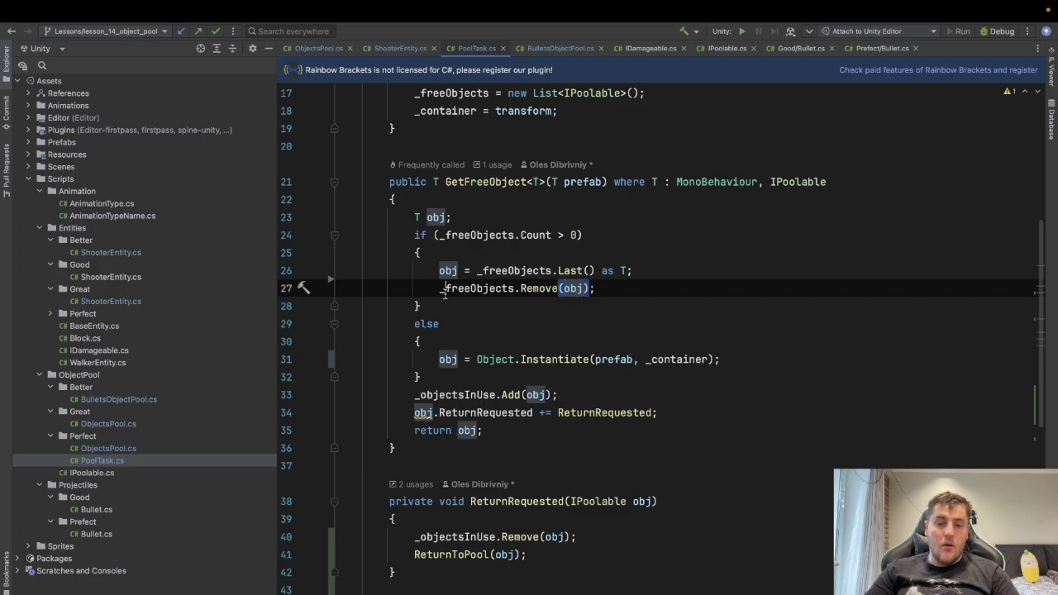
{"action": "left_click", "coordinate": [439, 289]}
{"action": "left_click_drag", "start_coordinate": [439, 290], "coordinate": [516, 289]}
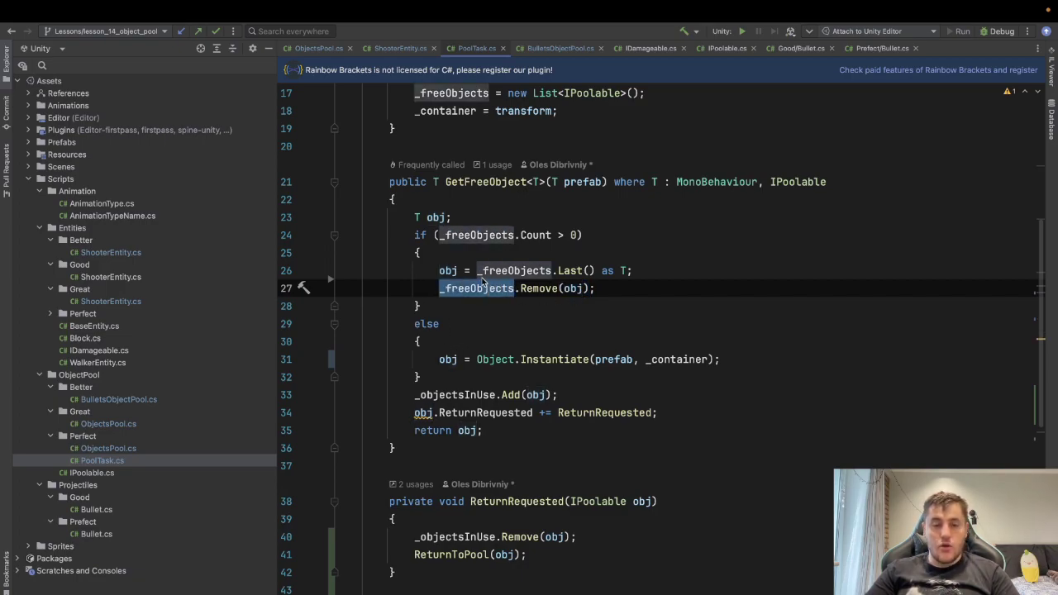
{"action": "left_click", "coordinate": [483, 288]}
{"action": "left_click", "coordinate": [441, 347]}
{"action": "left_click", "coordinate": [428, 372]}
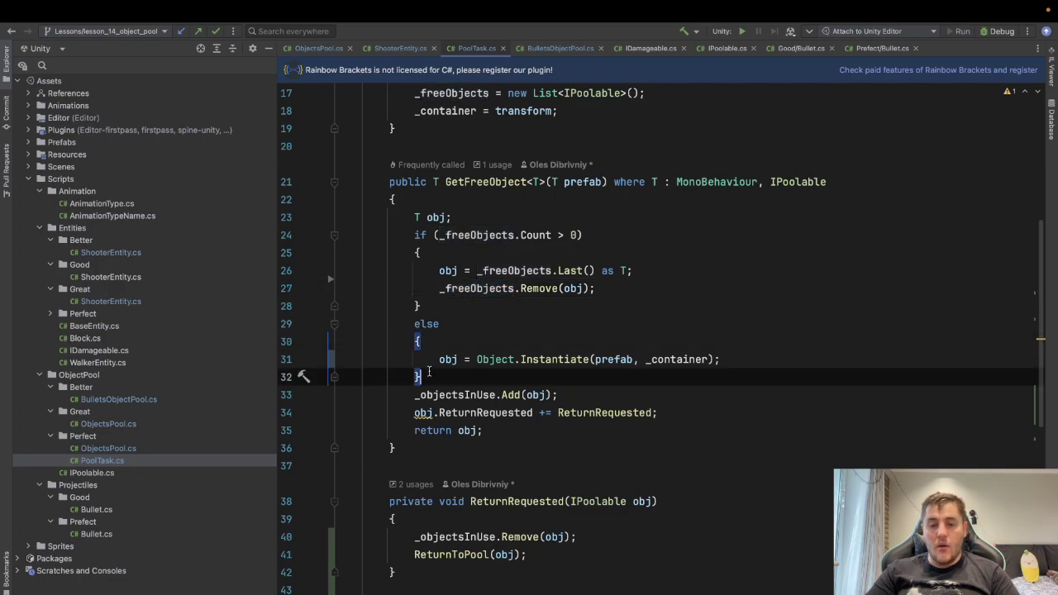
{"action": "left_click", "coordinate": [436, 359]}
{"action": "scroll", "coordinate": [438, 355], "scroll_direction": "down", "scroll_amount": 2}
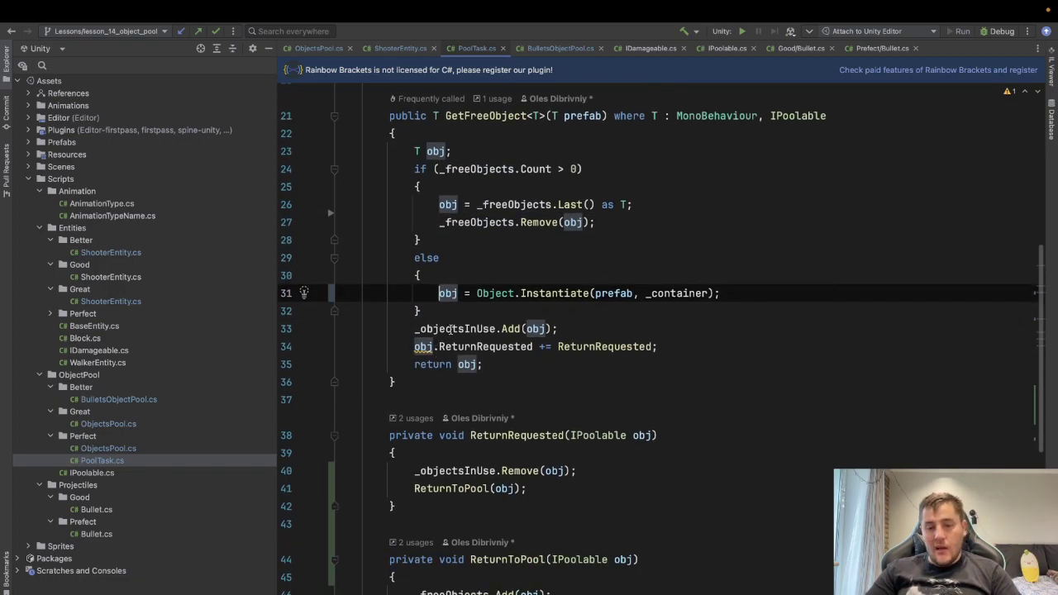
{"action": "left_click", "coordinate": [451, 328]}
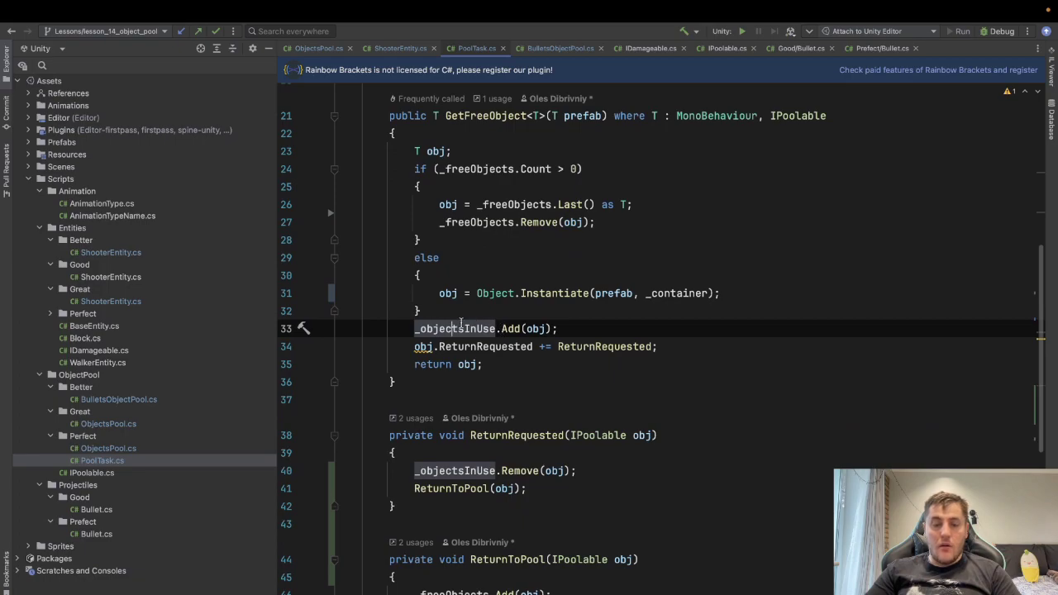
{"action": "scroll", "coordinate": [474, 331], "scroll_direction": "down", "scroll_amount": 2}
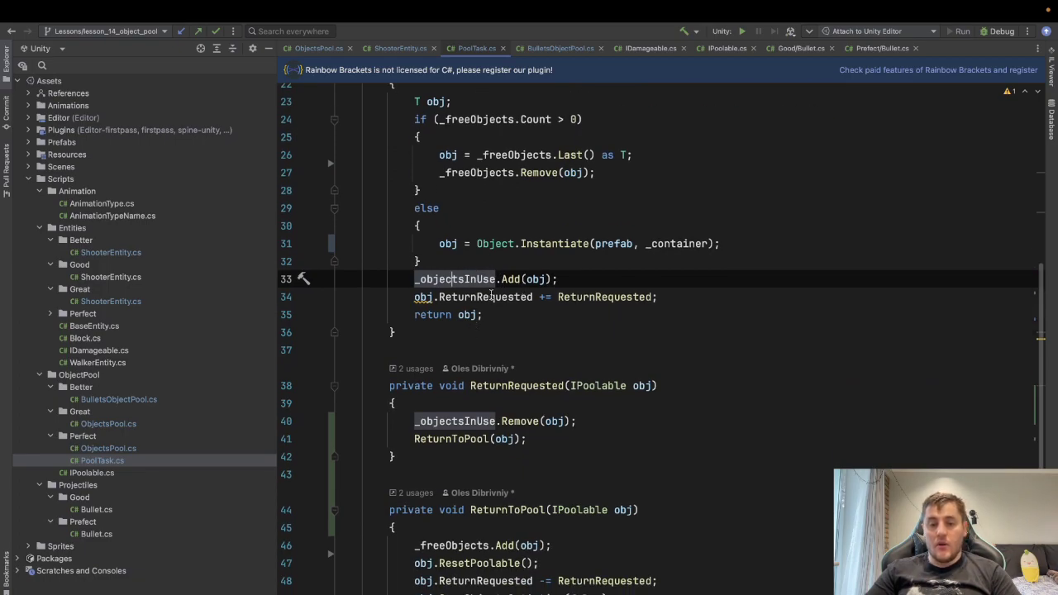
{"action": "left_click", "coordinate": [457, 297]}
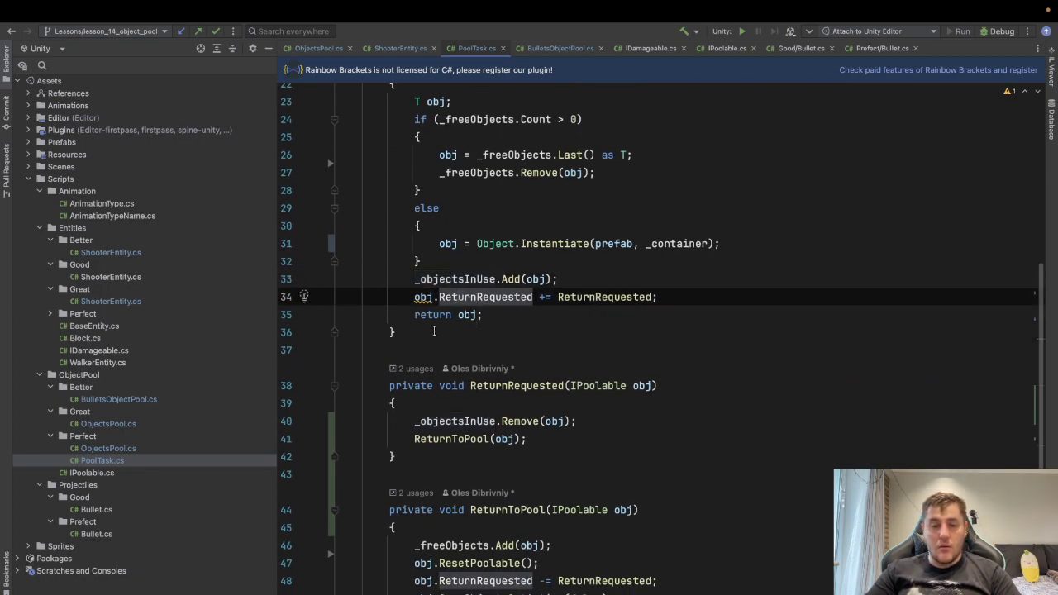
{"action": "scroll", "coordinate": [434, 332], "scroll_direction": "down", "scroll_amount": 3}
{"action": "scroll", "coordinate": [433, 330], "scroll_direction": "down", "scroll_amount": 2}
{"action": "scroll", "coordinate": [433, 331], "scroll_direction": "down", "scroll_amount": 2}
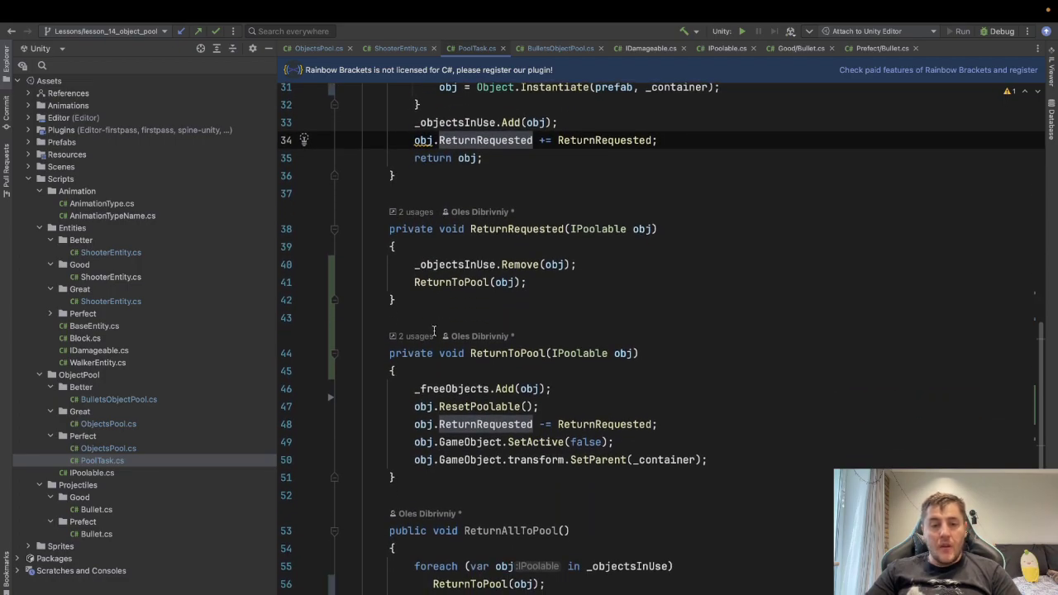
{"action": "left_click", "coordinate": [508, 229]}
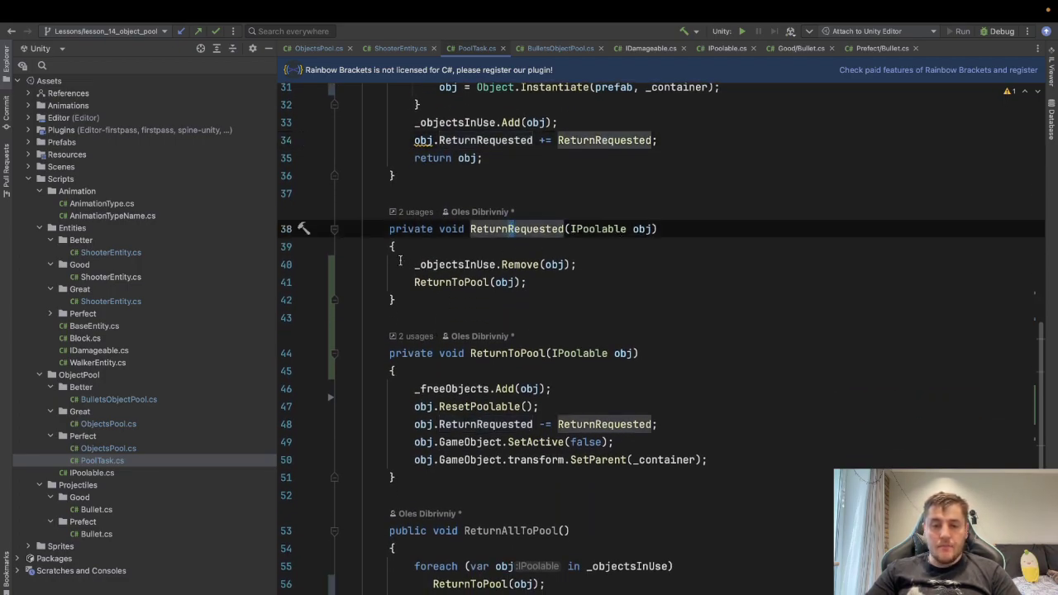
{"action": "left_click", "coordinate": [473, 353]}
{"action": "scroll", "coordinate": [476, 355], "scroll_direction": "down", "scroll_amount": 1}
{"action": "scroll", "coordinate": [477, 355], "scroll_direction": "down", "scroll_amount": 3}
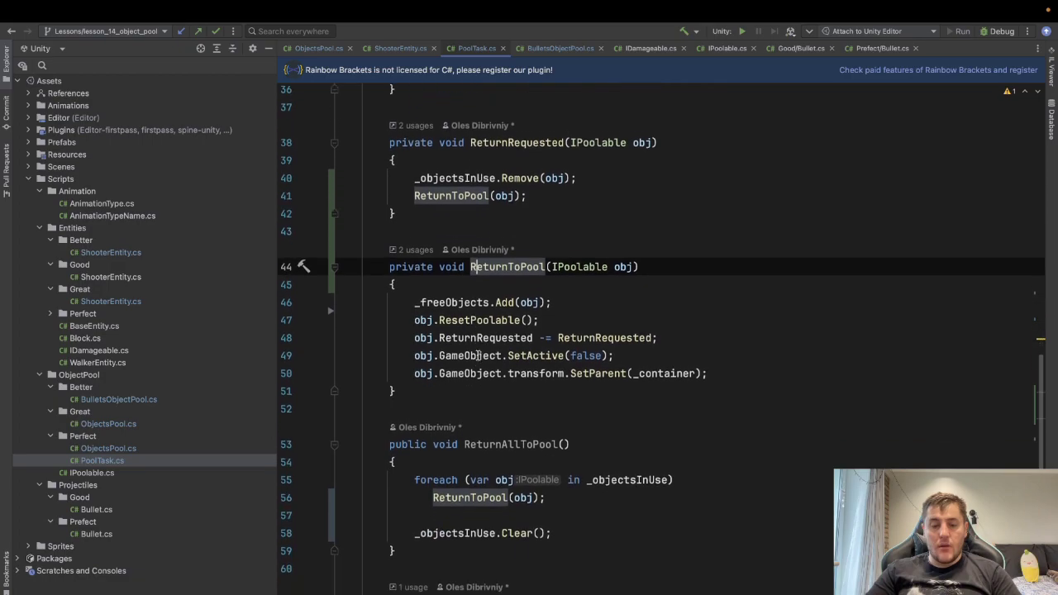
{"action": "scroll", "coordinate": [478, 355], "scroll_direction": "down", "scroll_amount": 1}
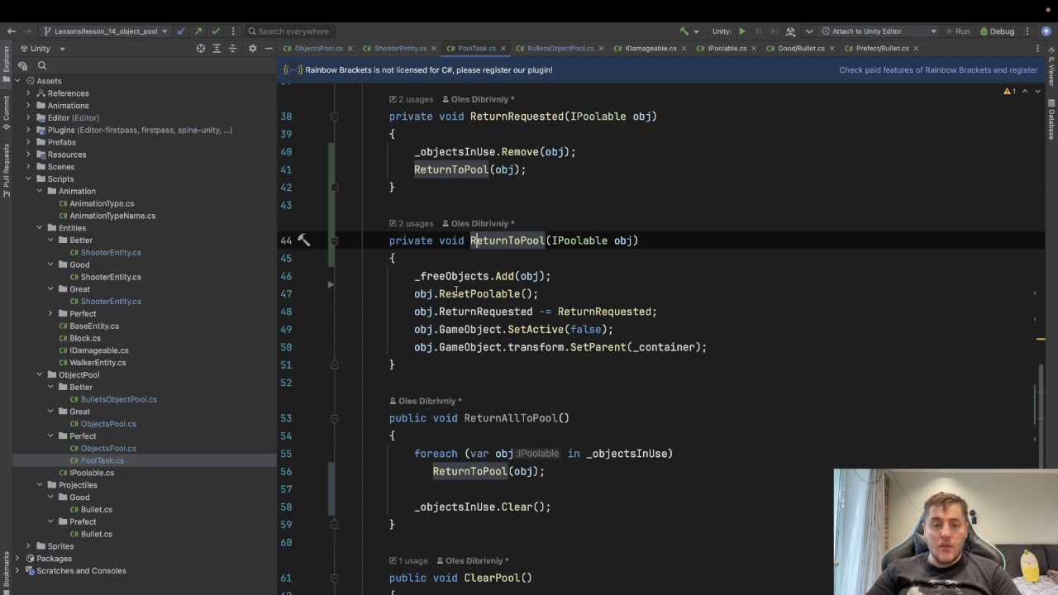
{"action": "left_click", "coordinate": [394, 350]}
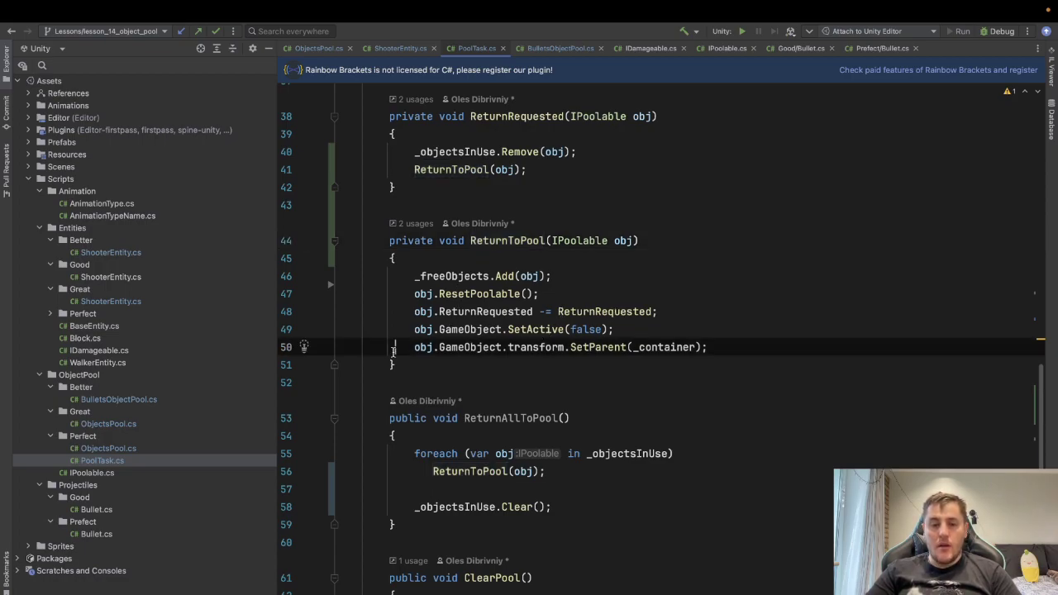
{"action": "left_click_drag", "start_coordinate": [393, 351], "coordinate": [738, 349]}
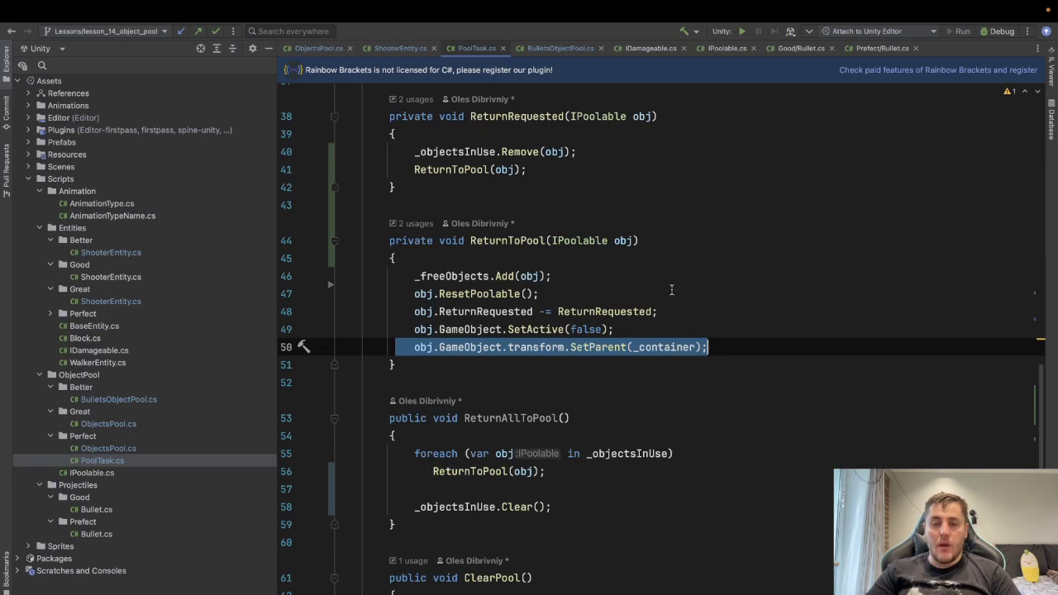
{"action": "scroll", "coordinate": [681, 301], "scroll_direction": "up", "scroll_amount": 3}
{"action": "scroll", "coordinate": [681, 301], "scroll_direction": "up", "scroll_amount": 10}
{"action": "scroll", "coordinate": [550, 248], "scroll_direction": "down", "scroll_amount": 1}
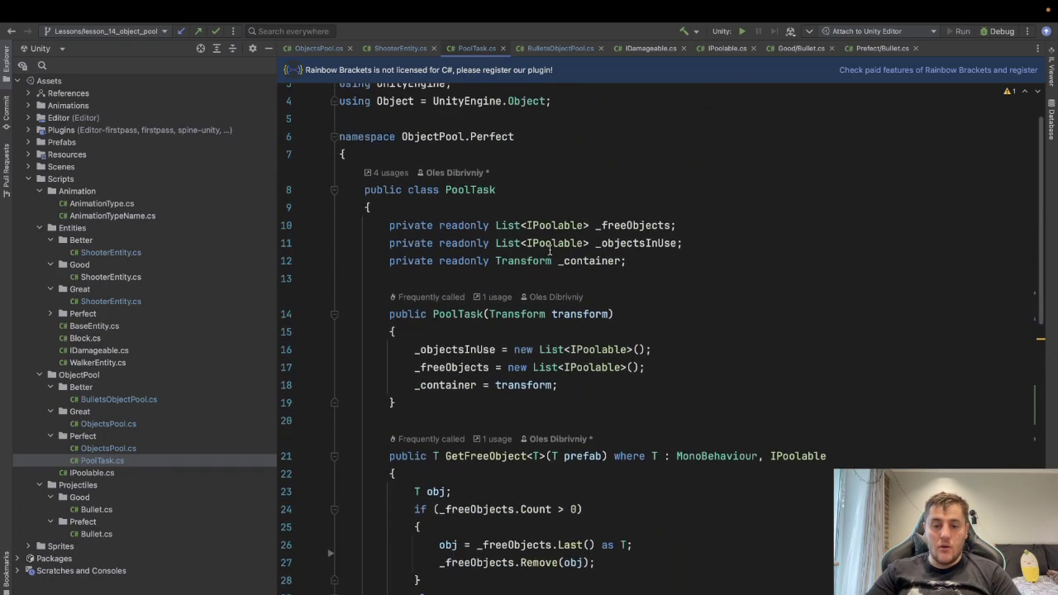
{"action": "scroll", "coordinate": [550, 247], "scroll_direction": "down", "scroll_amount": 3}
{"action": "scroll", "coordinate": [549, 248], "scroll_direction": "down", "scroll_amount": 6}
{"action": "scroll", "coordinate": [550, 248], "scroll_direction": "down", "scroll_amount": 3}
{"action": "scroll", "coordinate": [549, 248], "scroll_direction": "down", "scroll_amount": 3}
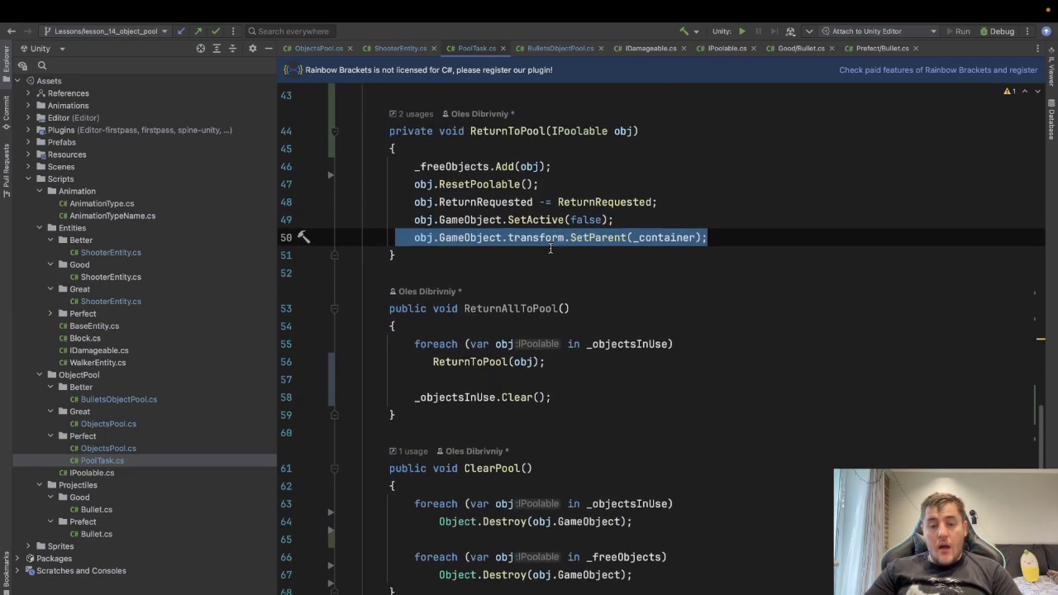
{"action": "left_click", "coordinate": [467, 289]}
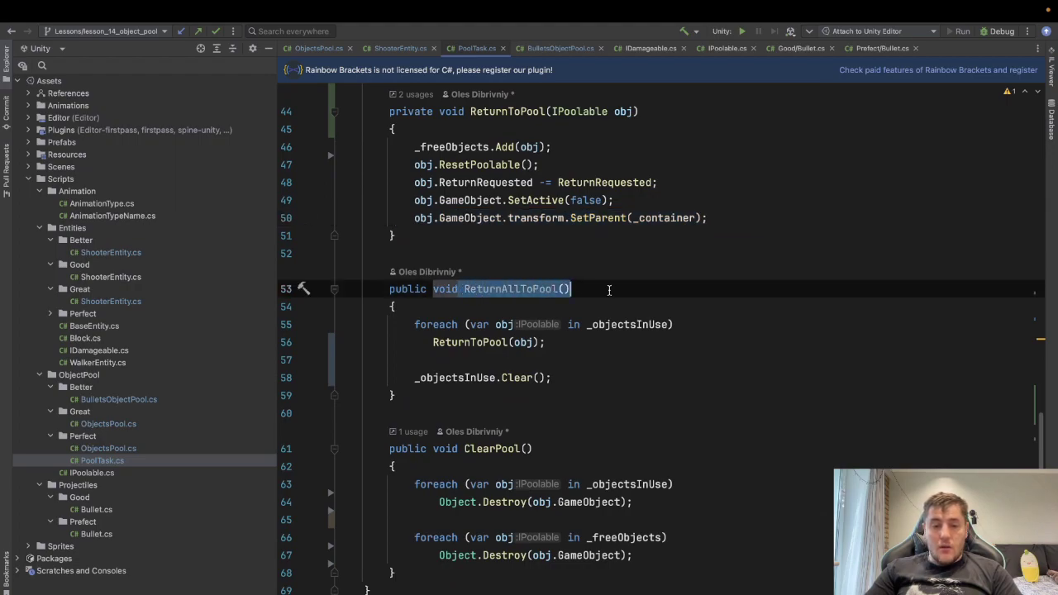
{"action": "left_click", "coordinate": [628, 288]}
{"action": "left_click_drag", "start_coordinate": [411, 331], "coordinate": [570, 355]}
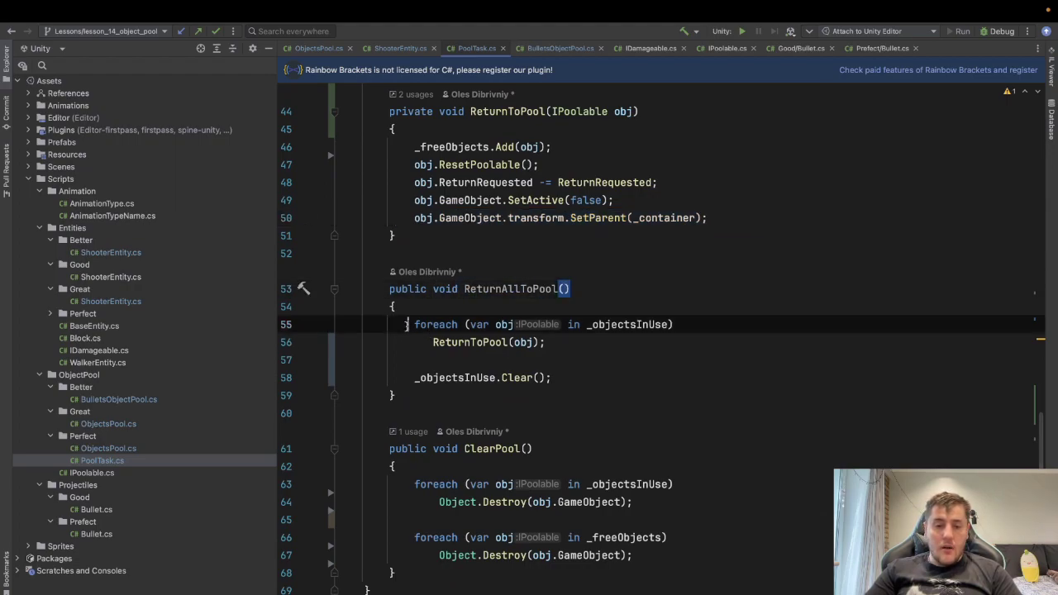
{"action": "left_click_drag", "start_coordinate": [396, 486], "coordinate": [671, 555]}
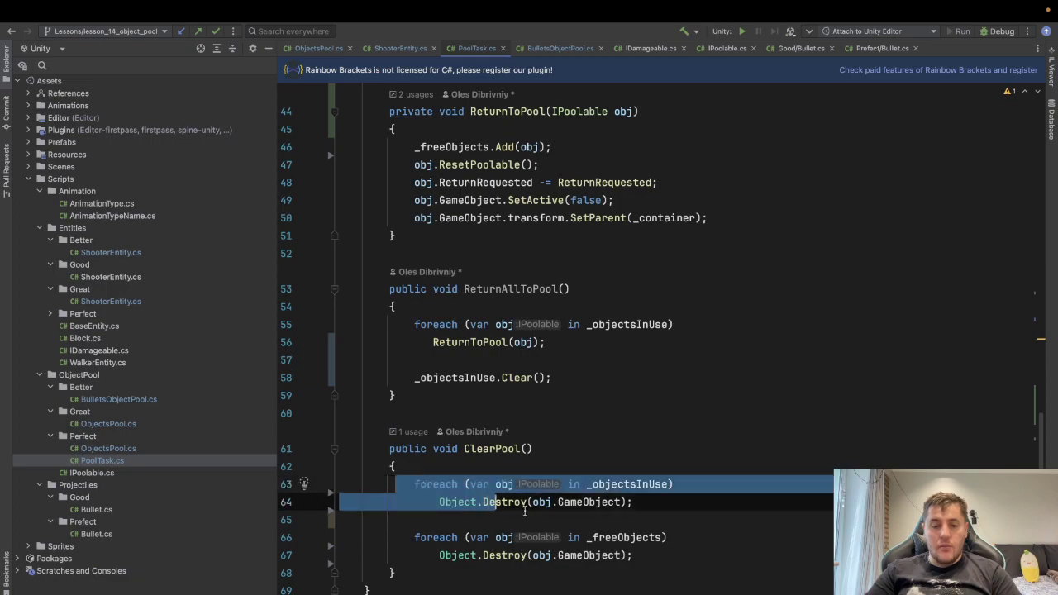
{"action": "left_click", "coordinate": [671, 555]}
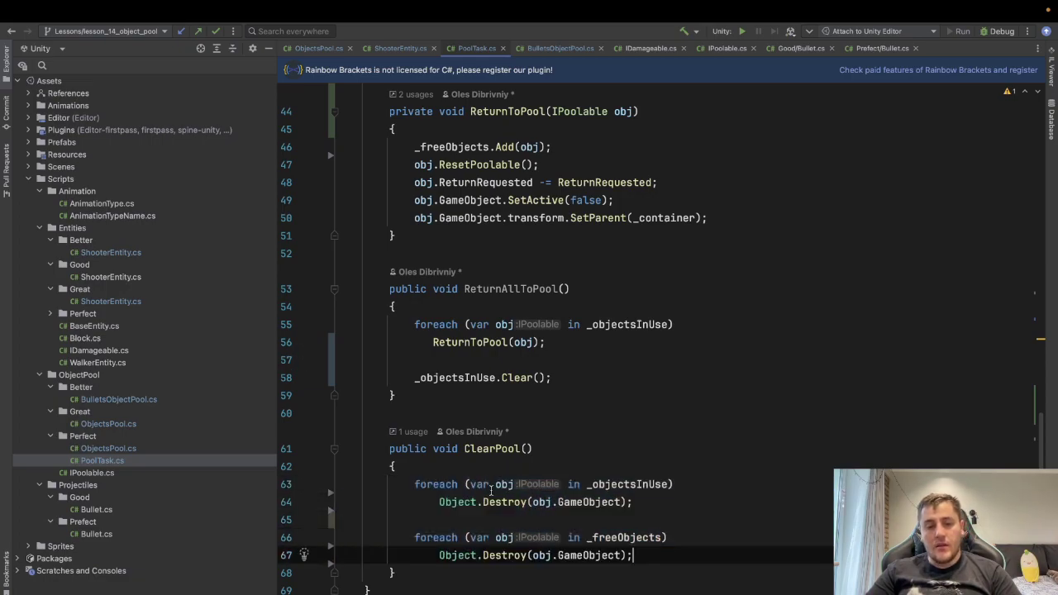
{"action": "scroll", "coordinate": [463, 455], "scroll_direction": "down", "scroll_amount": 1}
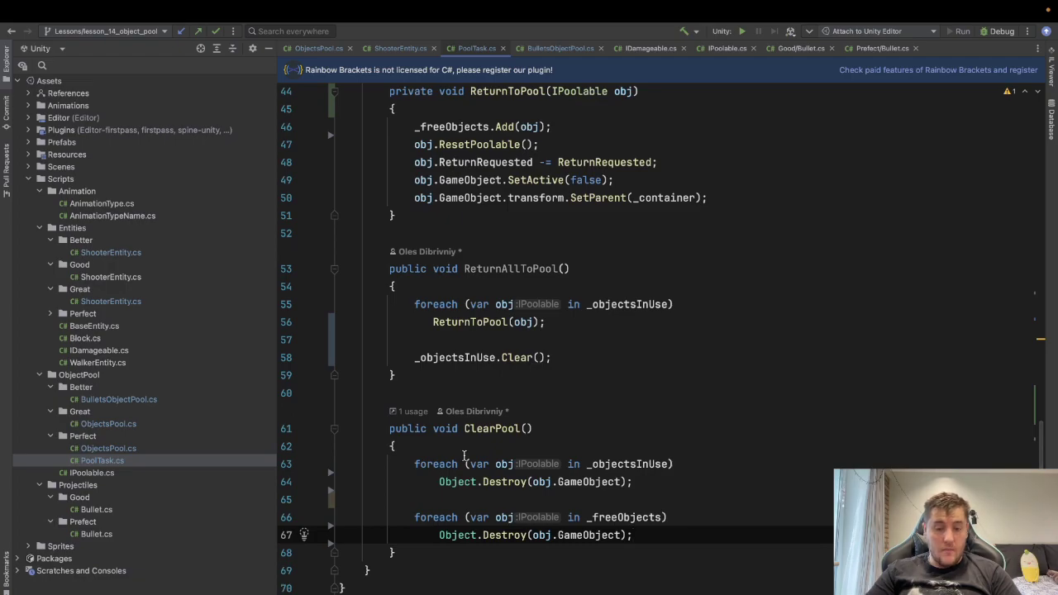
{"action": "scroll", "coordinate": [464, 456], "scroll_direction": "up", "scroll_amount": 3}
{"action": "scroll", "coordinate": [464, 455], "scroll_direction": "up", "scroll_amount": 10}
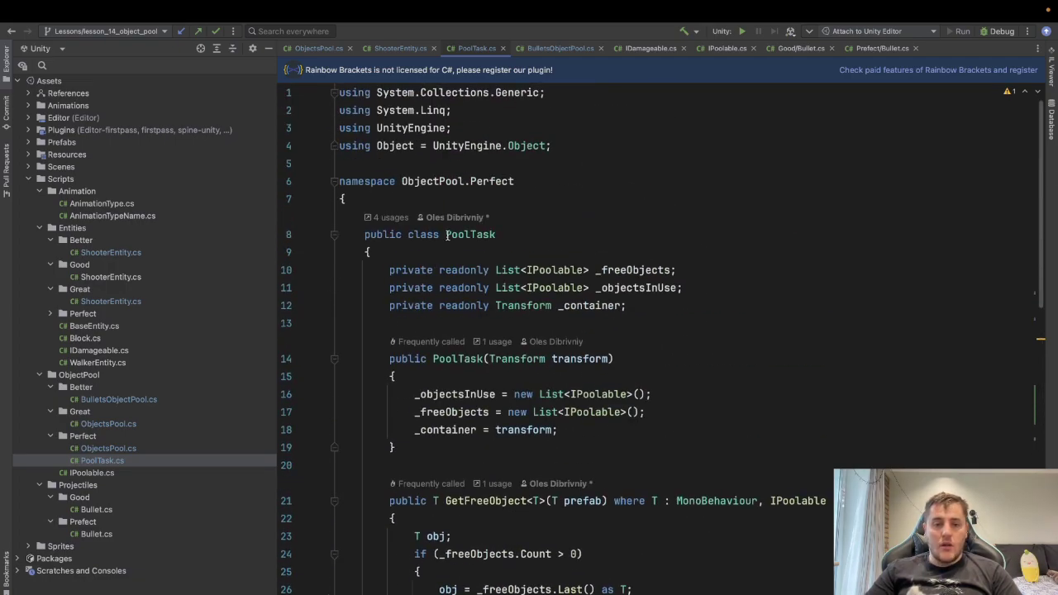
- Select PoolTask on line 8, remove a stray 's', and open Perfect/ObjectsPool.cs
{"action": "left_click_drag", "start_coordinate": [446, 235], "coordinate": [495, 235]}
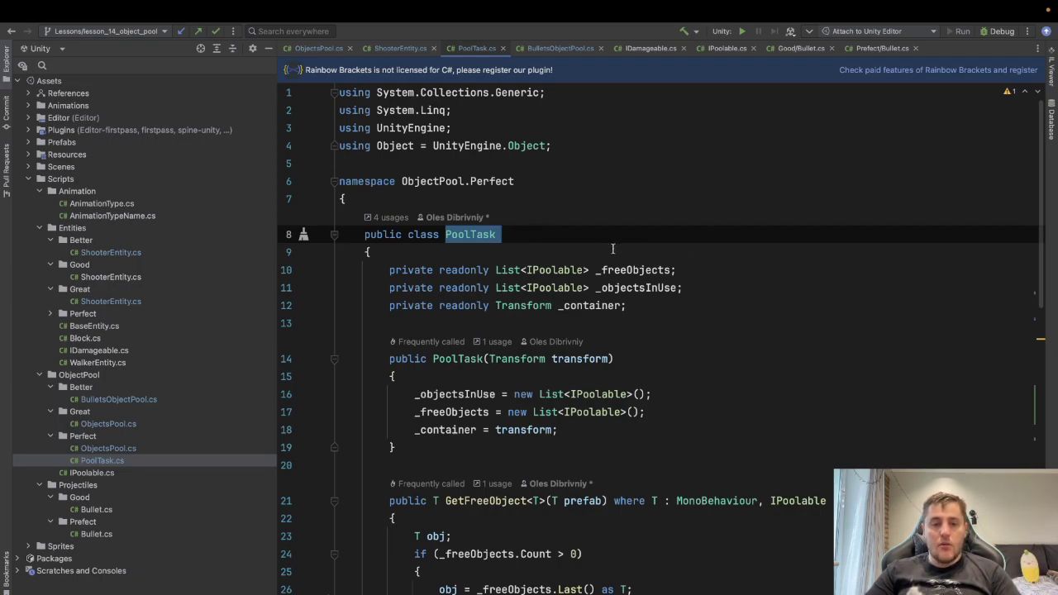
{"action": "left_click", "coordinate": [514, 235]}
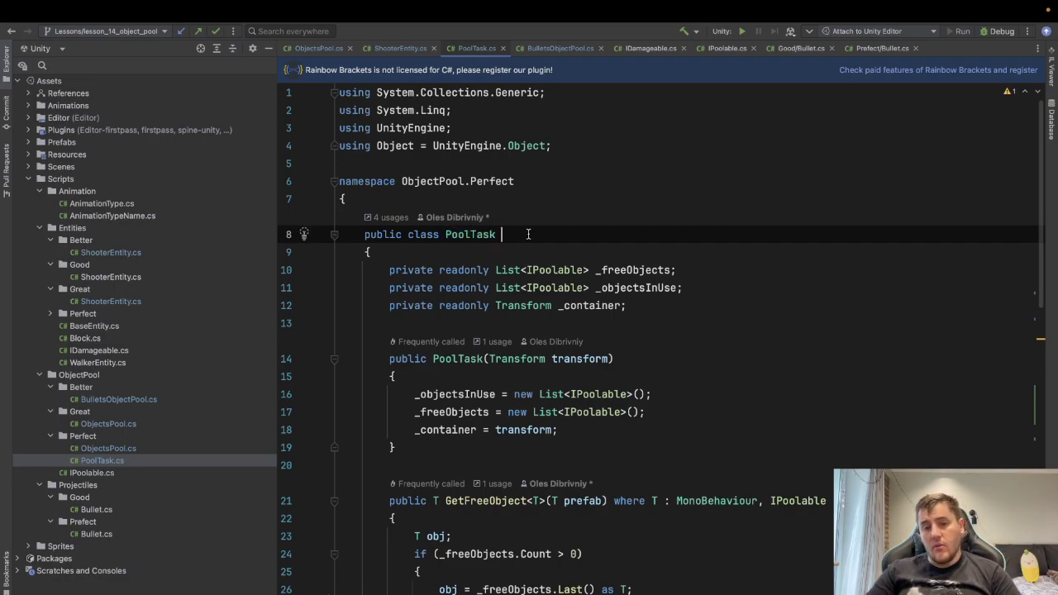
{"action": "type", "text": "s"}
{"action": "key", "text": "BackSpace"}
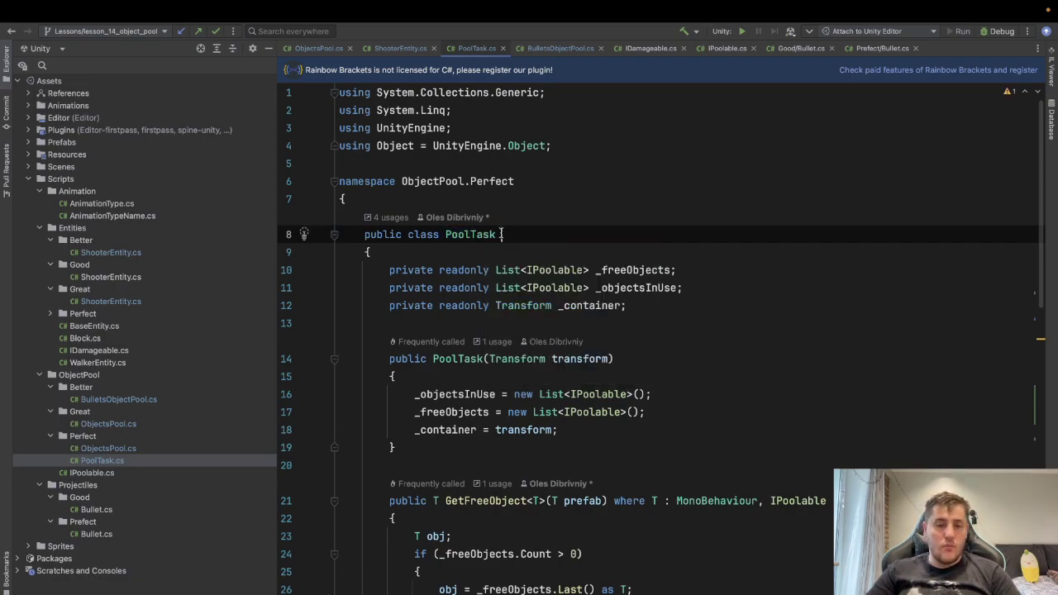
{"action": "double_click", "coordinate": [128, 449]}
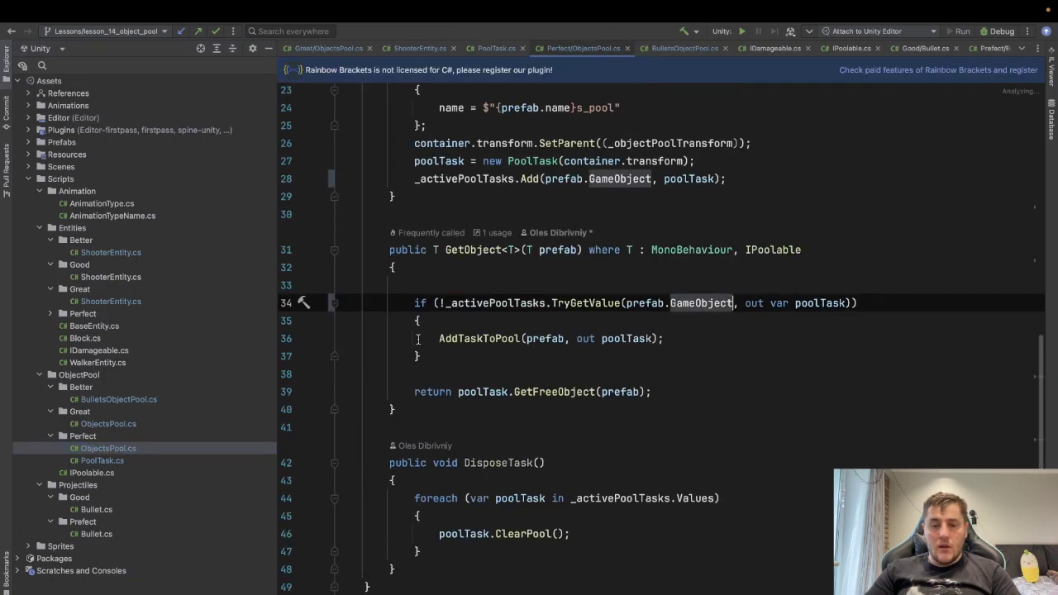
{"action": "scroll", "coordinate": [417, 339], "scroll_direction": "up", "scroll_amount": 5}
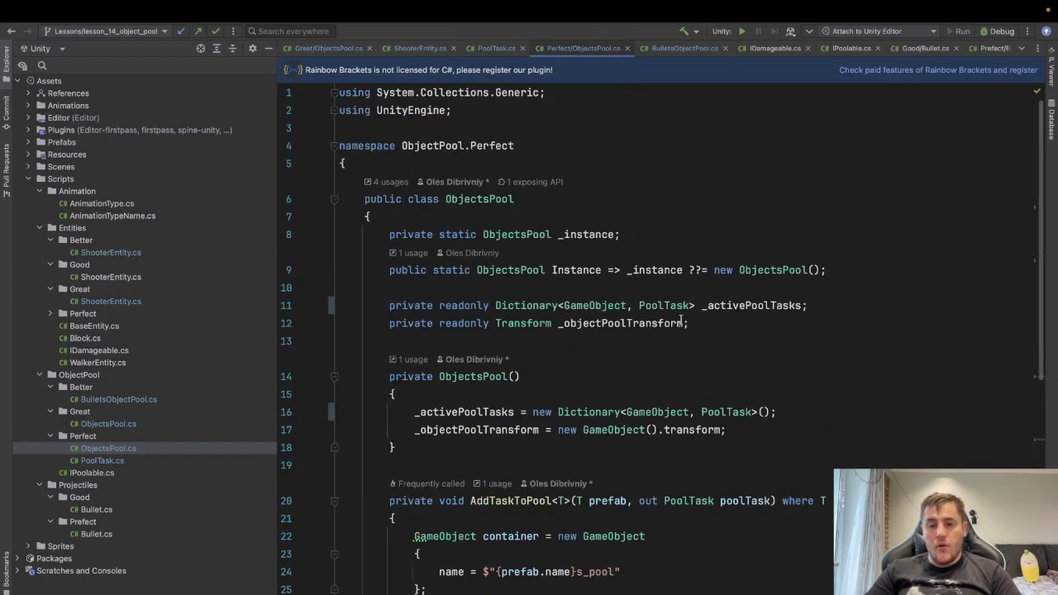
{"action": "left_click", "coordinate": [760, 307]}
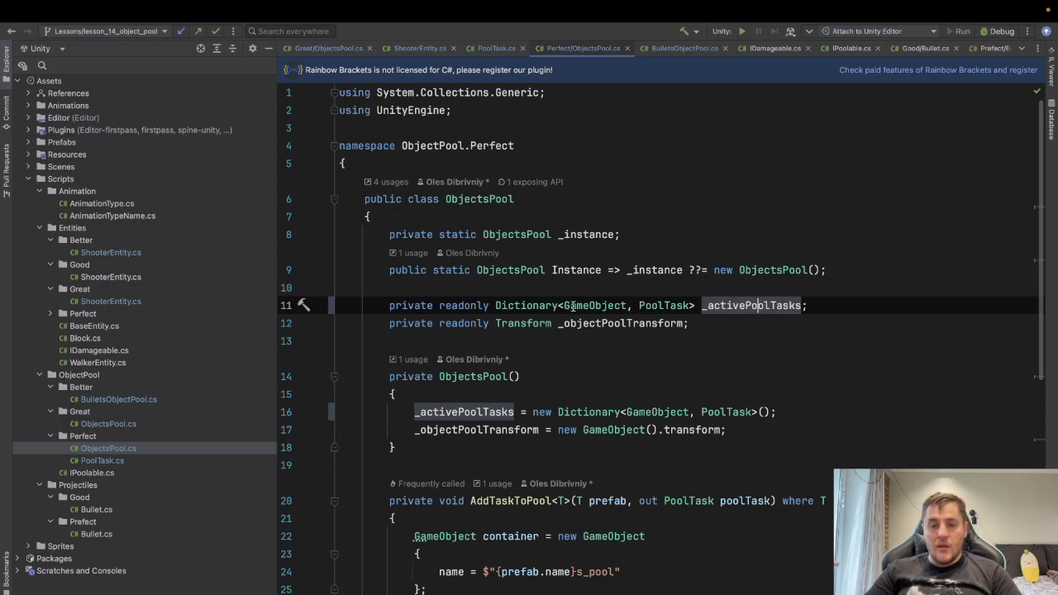
{"action": "left_click_drag", "start_coordinate": [564, 305], "coordinate": [626, 305]}
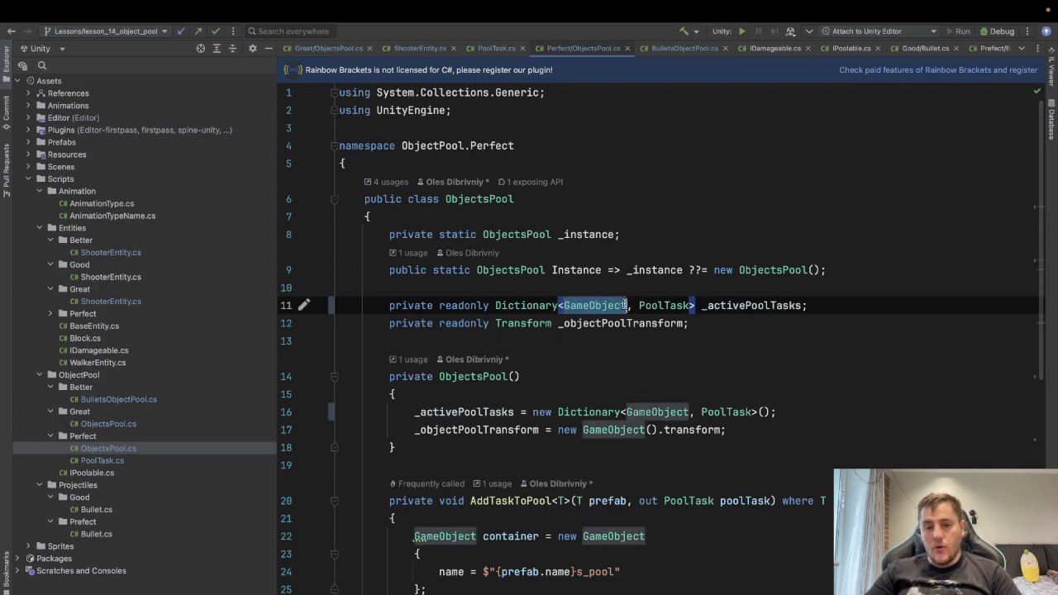
{"action": "left_click", "coordinate": [628, 305]}
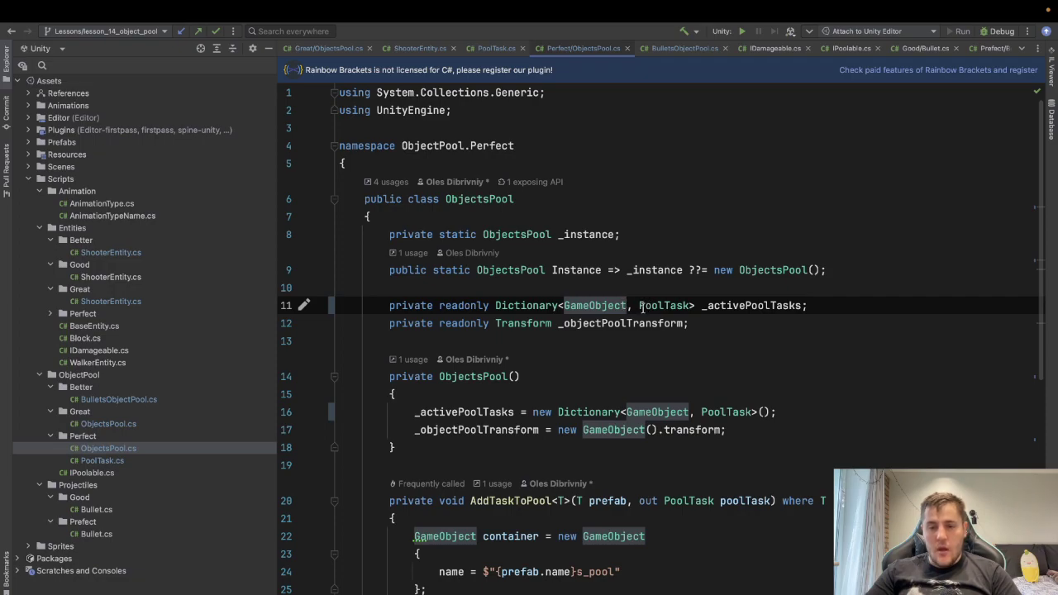
{"action": "left_click_drag", "start_coordinate": [639, 304], "coordinate": [692, 305]}
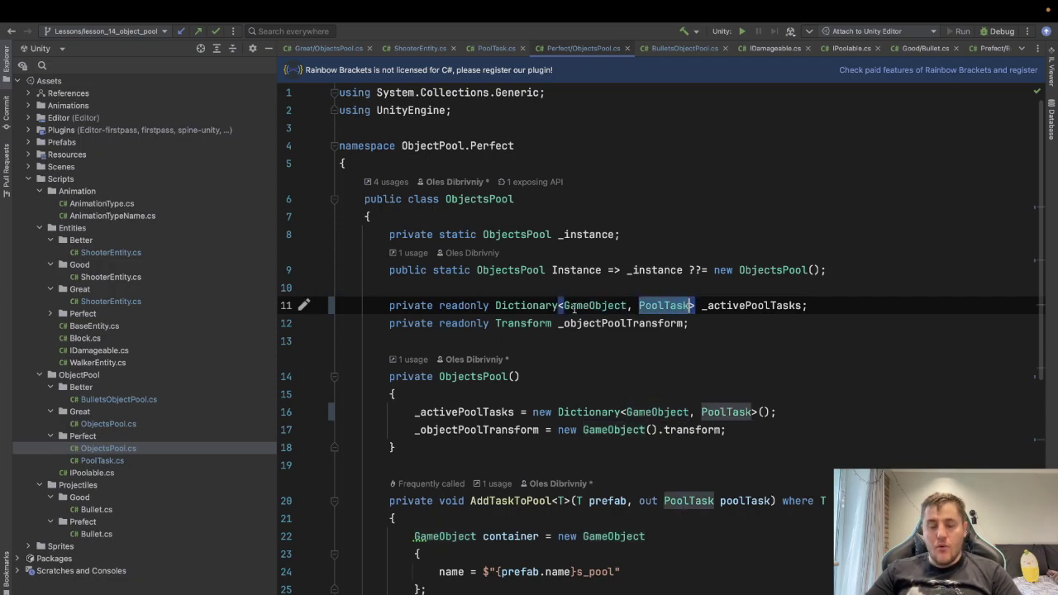
{"action": "left_click_drag", "start_coordinate": [560, 305], "coordinate": [628, 306]}
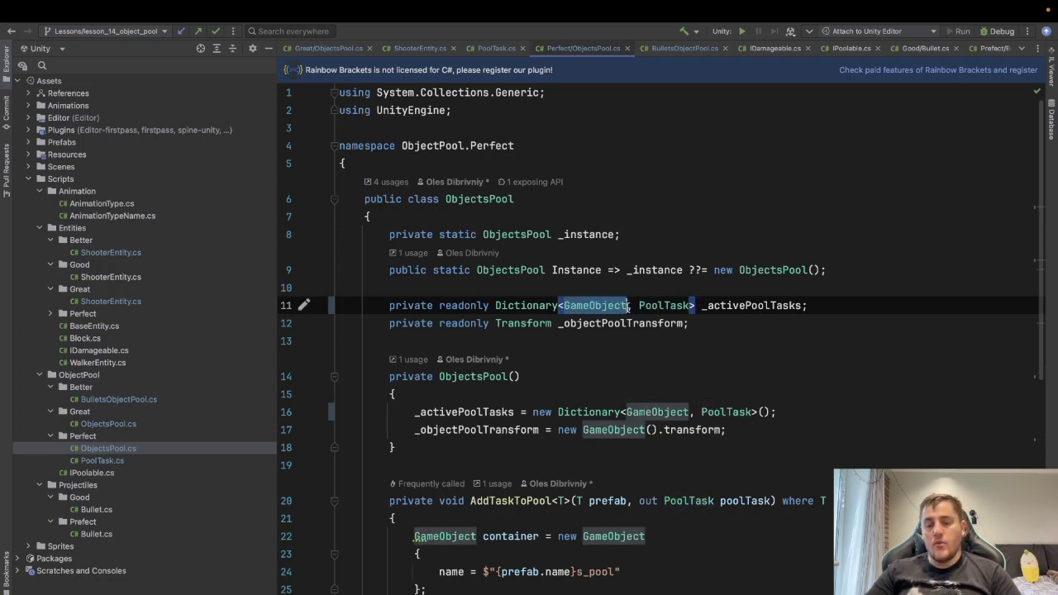
{"action": "mouse_move", "coordinate": [627, 308]}
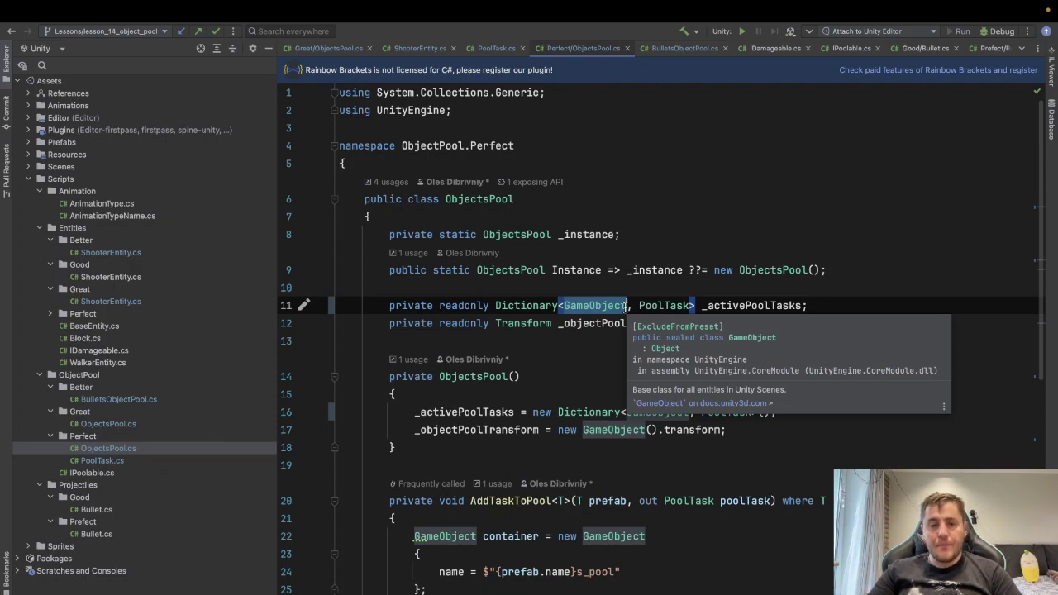
{"action": "left_click", "coordinate": [755, 305]}
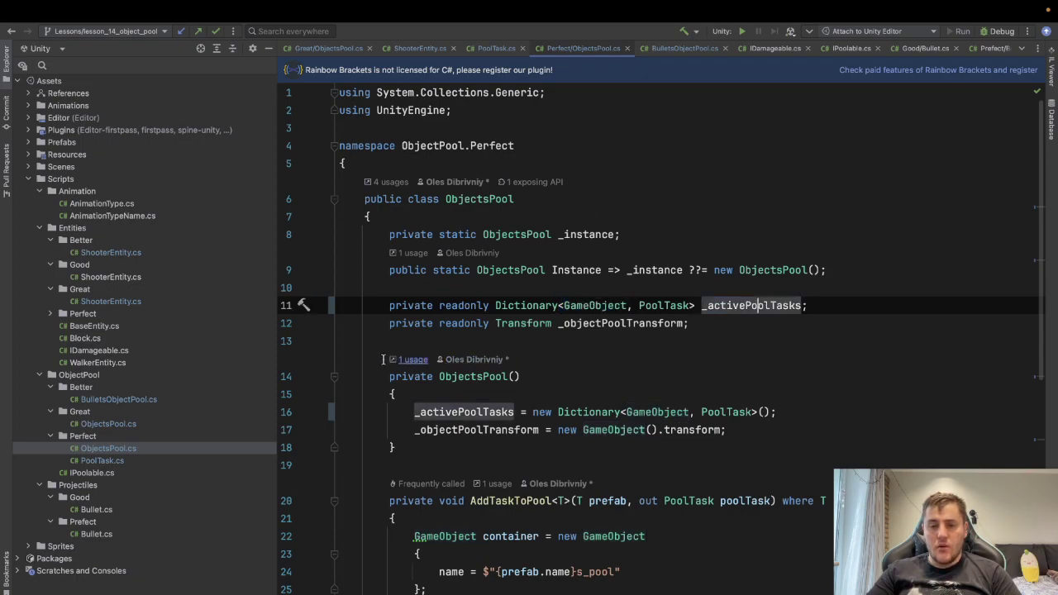
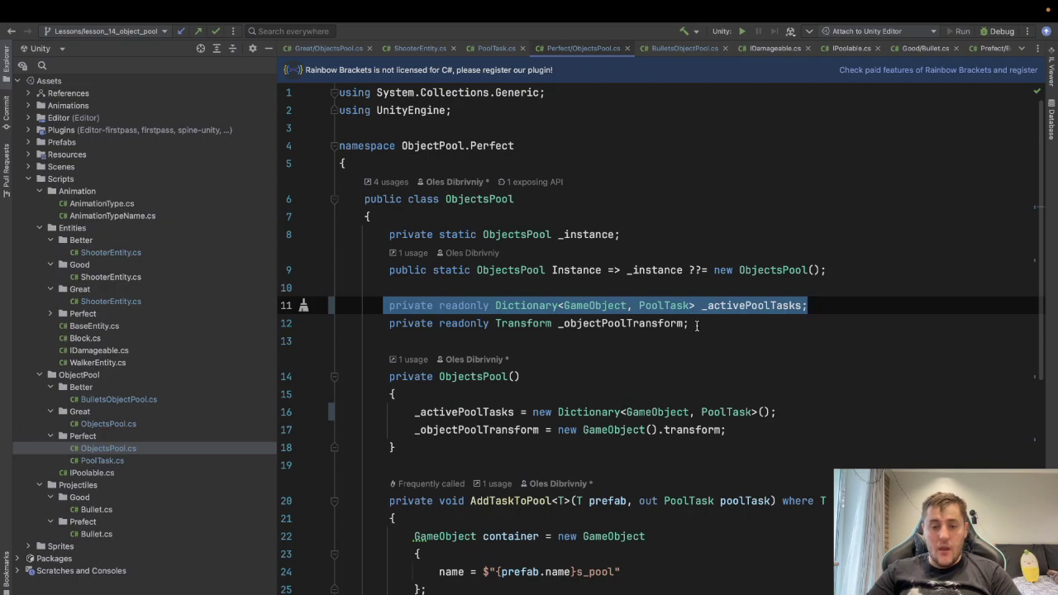
- Examine the _objectPoolTransform field declaration on line 12
{"action": "left_click", "coordinate": [624, 323]}
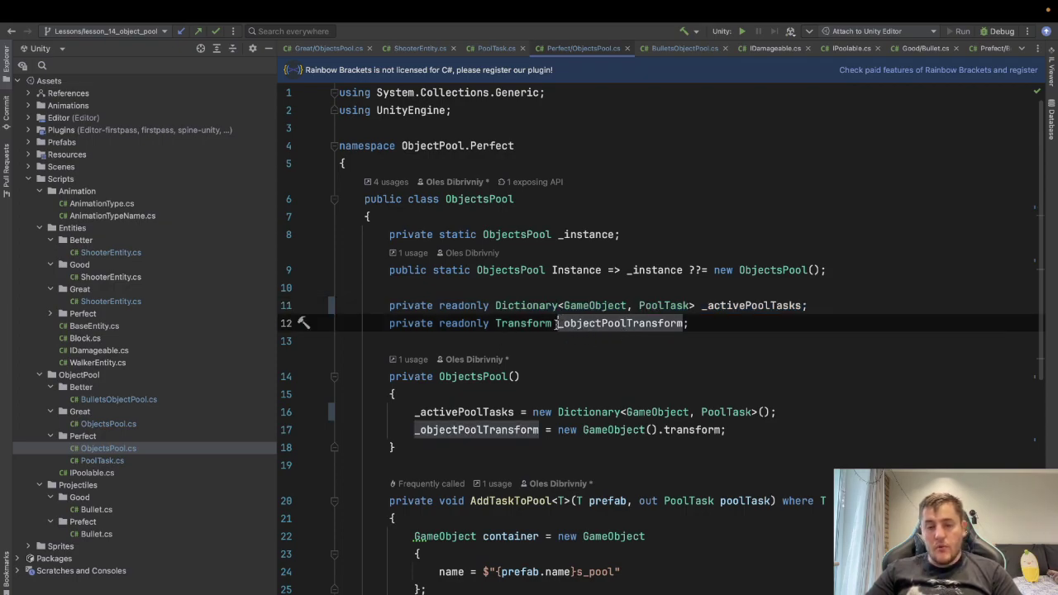
{"action": "left_click_drag", "start_coordinate": [556, 323], "coordinate": [685, 323]}
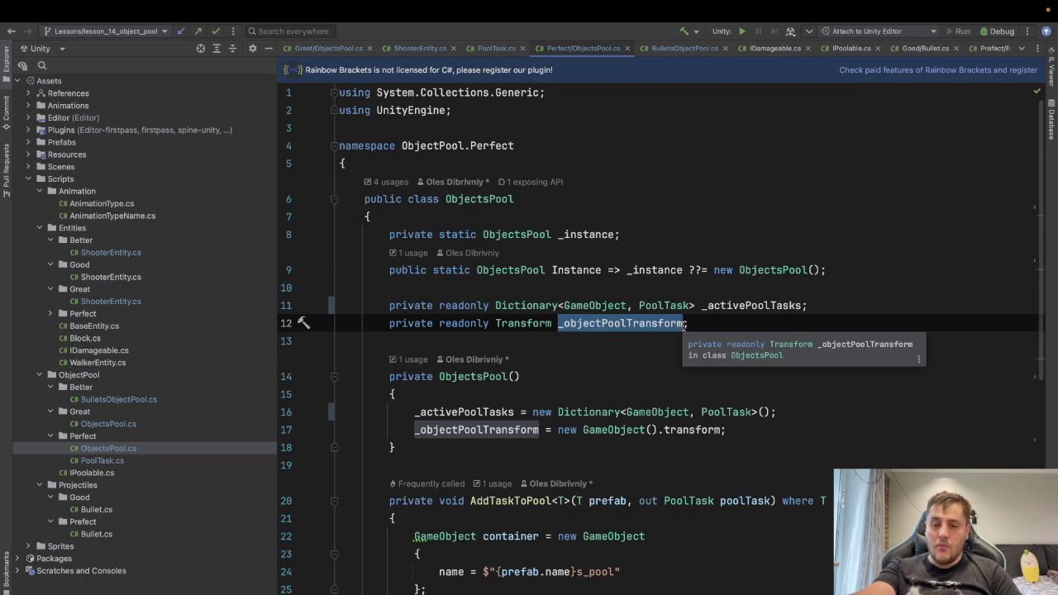
{"action": "left_click", "coordinate": [695, 324]}
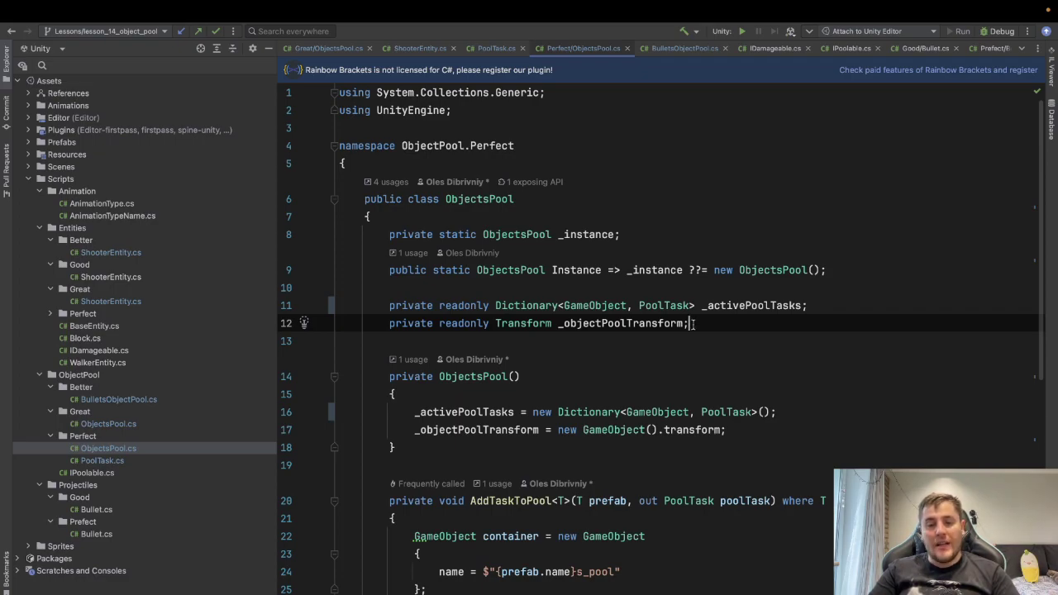
{"action": "key", "text": "Left"}
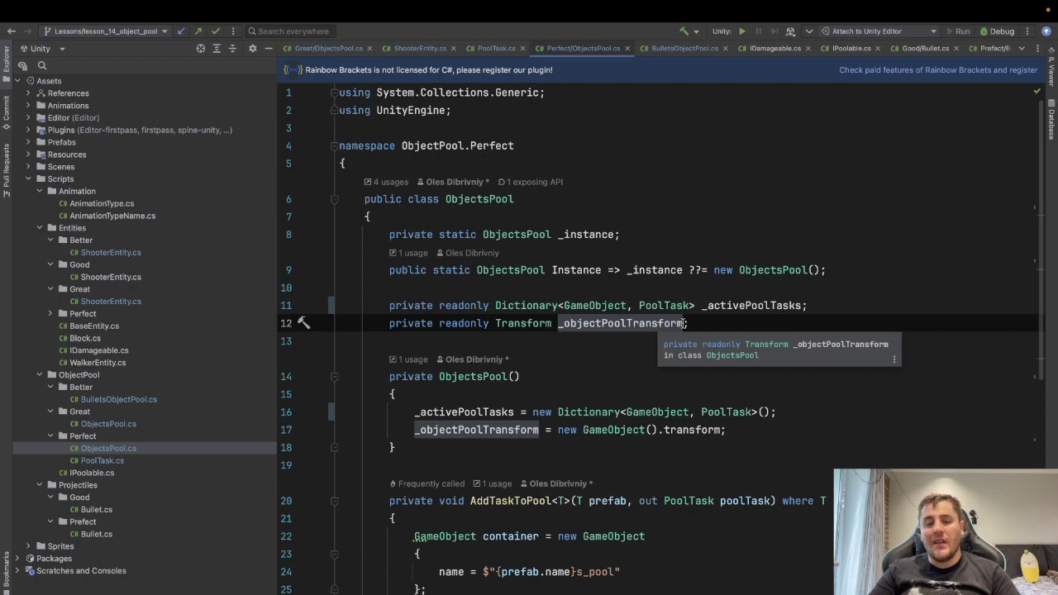
{"action": "left_click", "coordinate": [757, 325]}
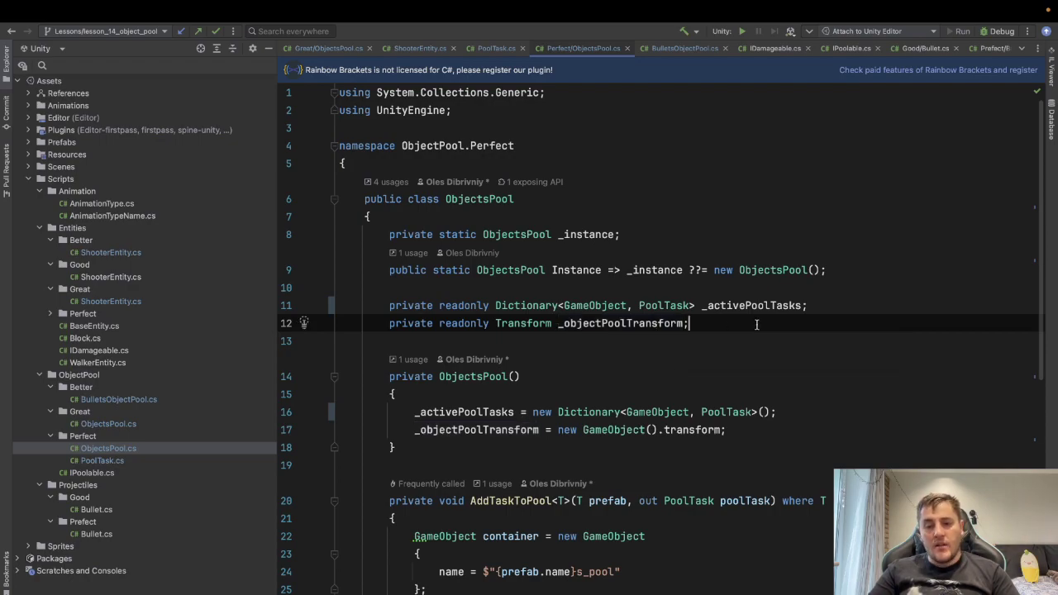
- Review the ObjectsPool constructor and its _activePoolTasks initialisation
{"action": "scroll", "coordinate": [402, 274], "scroll_direction": "down", "scroll_amount": 5}
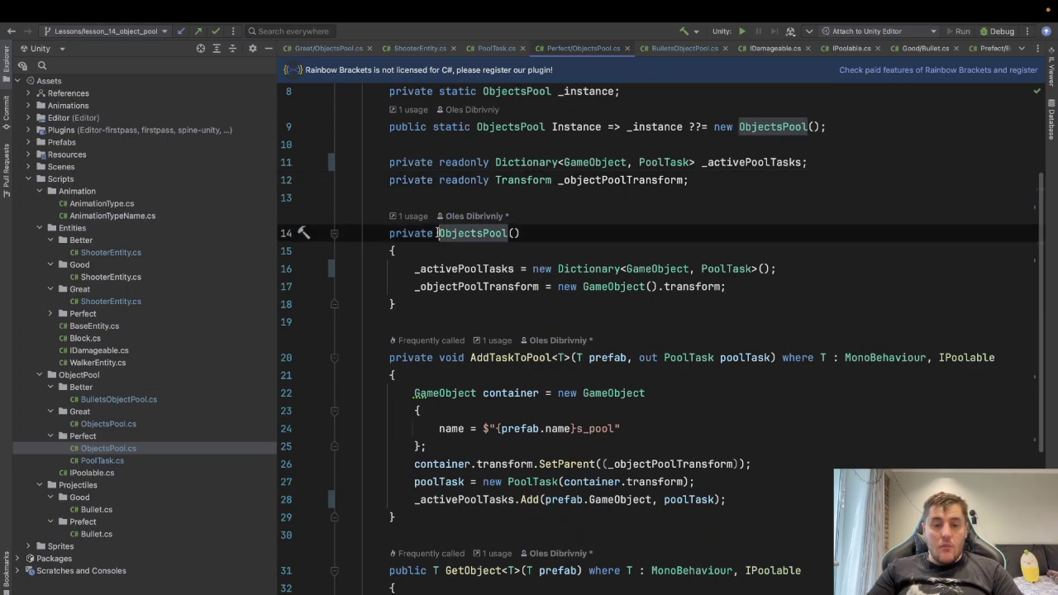
{"action": "left_click_drag", "start_coordinate": [439, 233], "coordinate": [541, 231]}
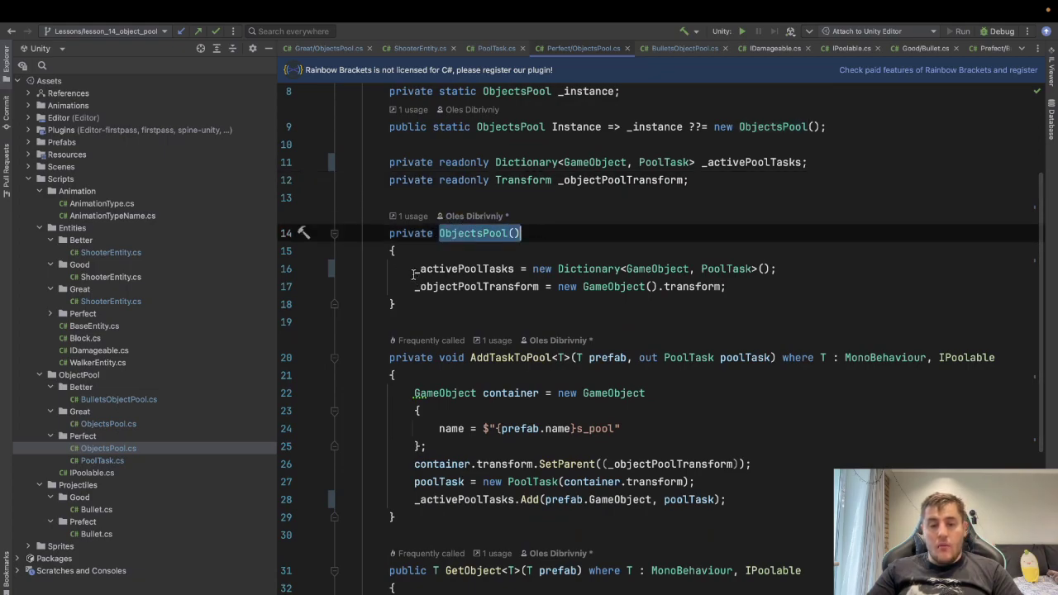
{"action": "left_click_drag", "start_coordinate": [414, 269], "coordinate": [839, 272]}
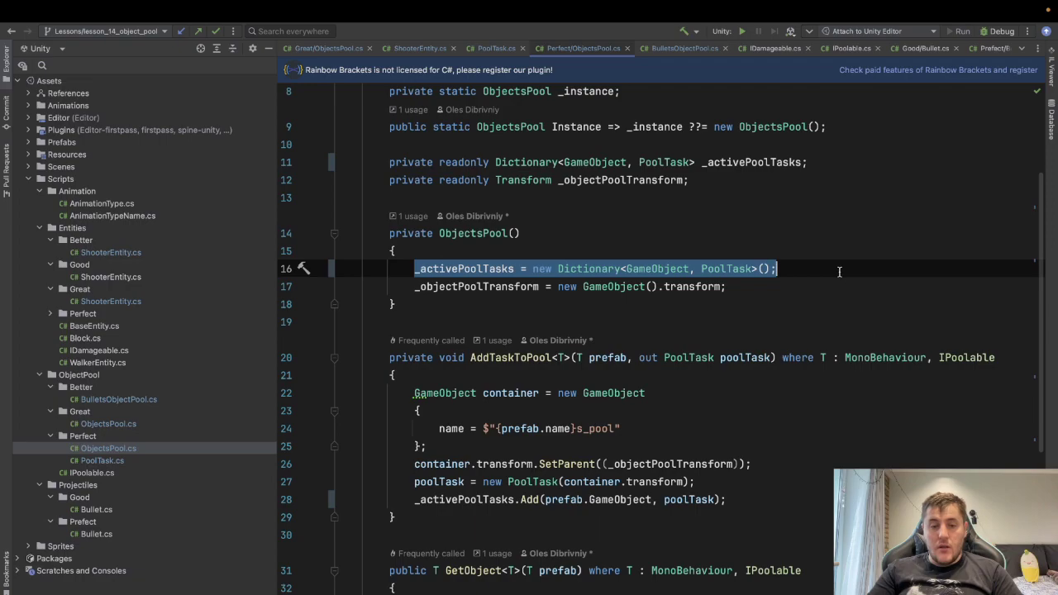
{"action": "left_click_drag", "start_coordinate": [414, 286], "coordinate": [727, 286]}
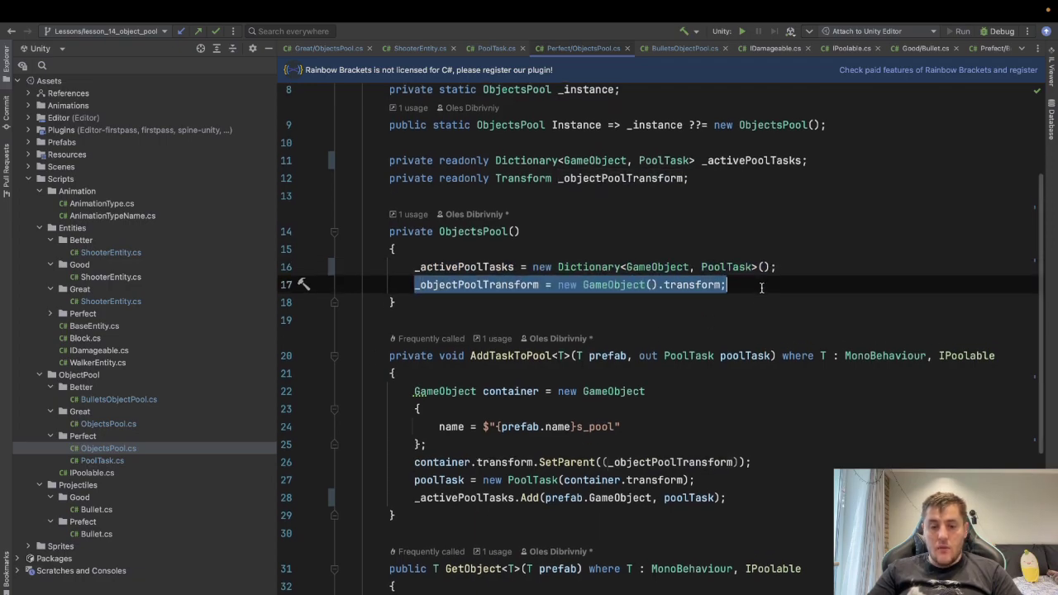
{"action": "scroll", "coordinate": [761, 287], "scroll_direction": "down", "scroll_amount": 2}
{"action": "scroll", "coordinate": [761, 287], "scroll_direction": "down", "scroll_amount": 5}
{"action": "scroll", "coordinate": [761, 288], "scroll_direction": "down", "scroll_amount": 2}
{"action": "scroll", "coordinate": [761, 288], "scroll_direction": "up", "scroll_amount": 3}
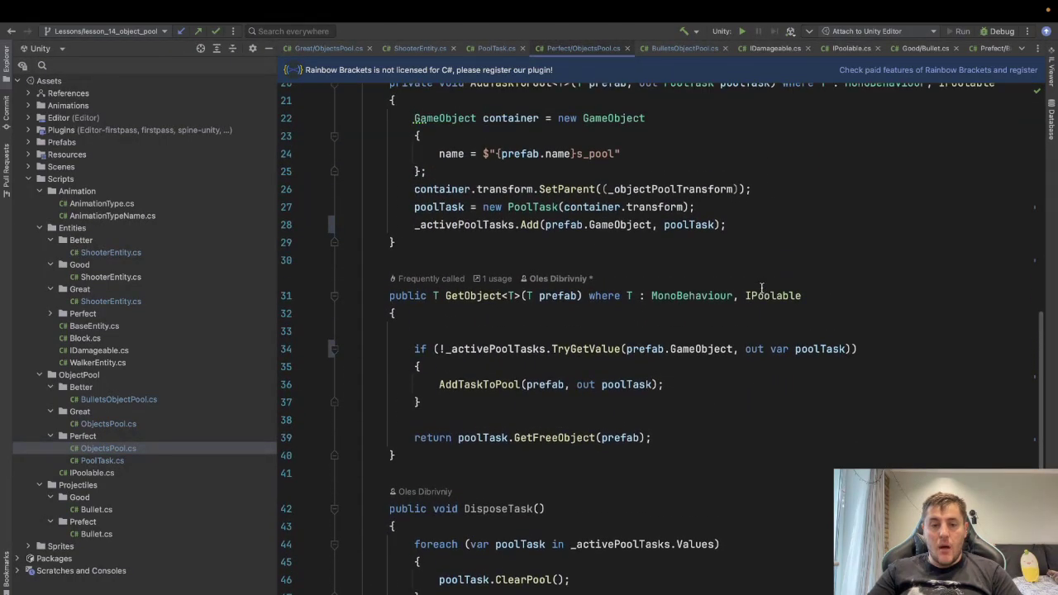
- Remove the empty first line inside the GetObject method
{"action": "left_click", "coordinate": [492, 296]}
{"action": "left_click", "coordinate": [442, 330]}
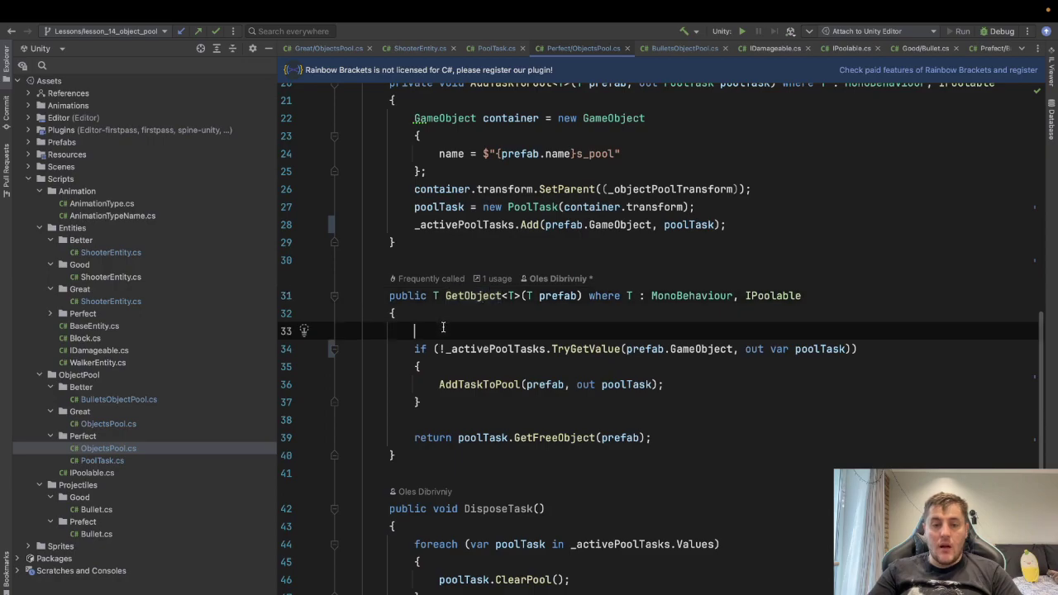
{"action": "key", "text": "BackSpace"}
{"action": "scroll", "coordinate": [442, 331], "scroll_direction": "up", "scroll_amount": 2}
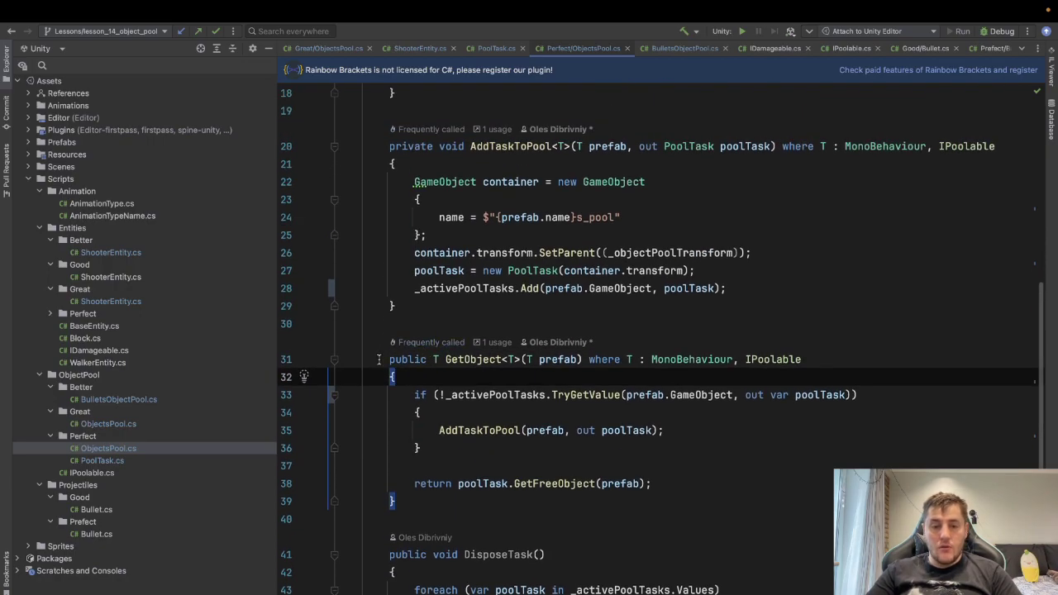
- Move the GetObject method from below AddTaskToPool to directly after the constructor
{"action": "left_click_drag", "start_coordinate": [378, 358], "coordinate": [468, 499]}
{"action": "key", "text": "ctrl+c"}
{"action": "key", "text": "BackSpace"}
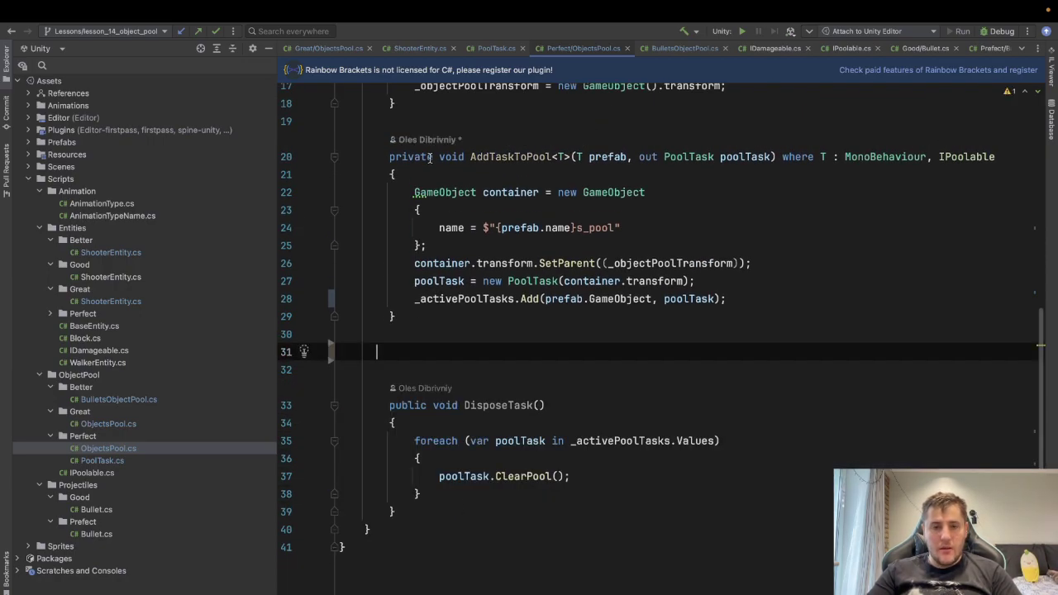
{"action": "left_click", "coordinate": [404, 102]}
{"action": "key", "text": "Return"}
{"action": "key", "text": "Return"}
{"action": "key", "text": "ctrl+v"}
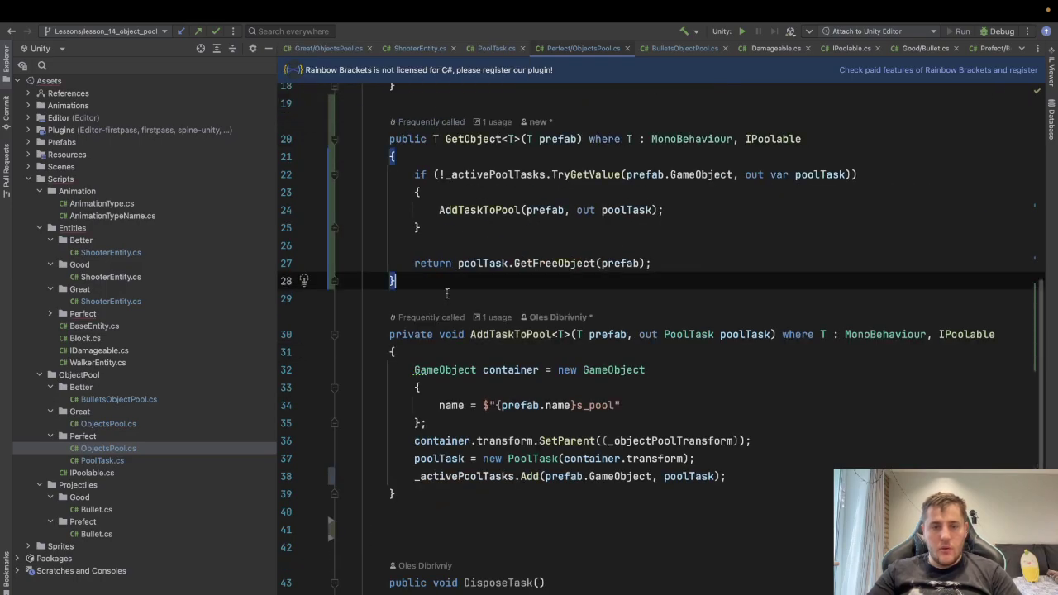
- Delete the leftover blank lines below AddTaskToPool
{"action": "scroll", "coordinate": [446, 294], "scroll_direction": "up", "scroll_amount": 1}
{"action": "left_click", "coordinate": [397, 579]}
{"action": "key", "text": "BackSpace"}
{"action": "key", "text": "BackSpace"}
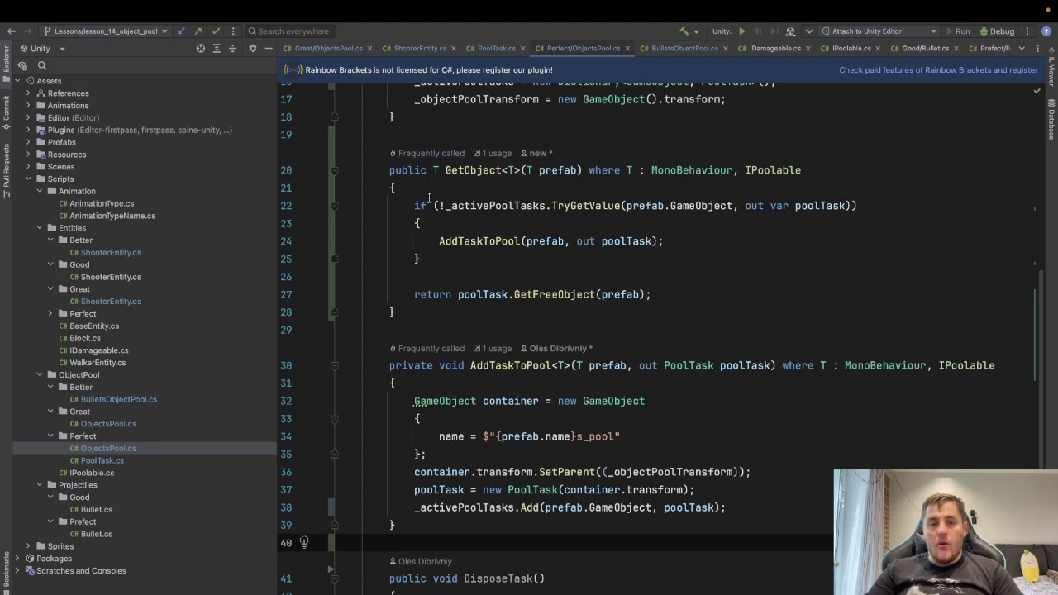
{"action": "scroll", "coordinate": [413, 209], "scroll_direction": "up", "scroll_amount": 2}
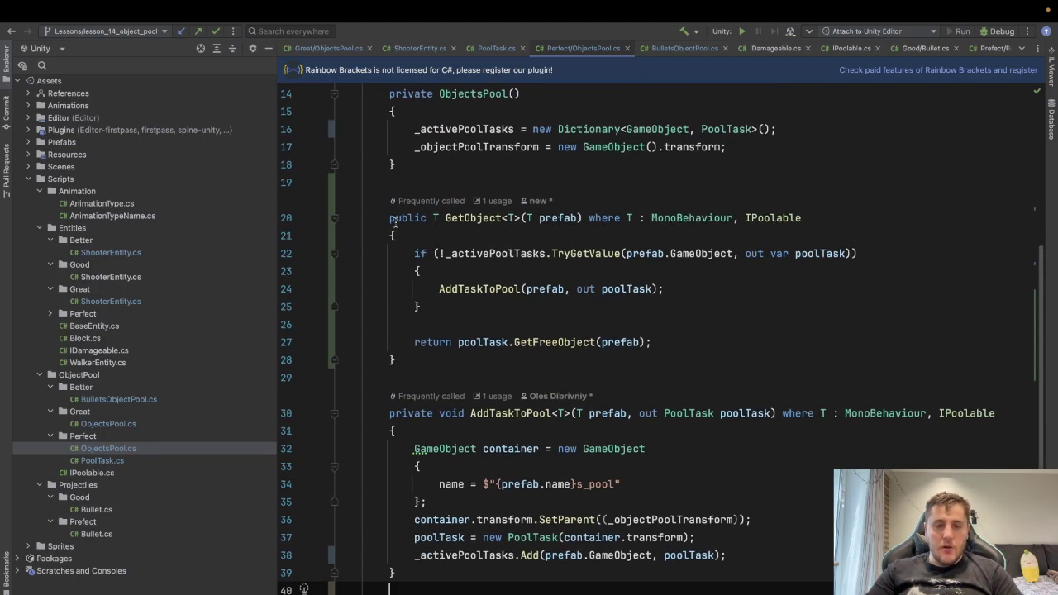
{"action": "left_click", "coordinate": [475, 222]}
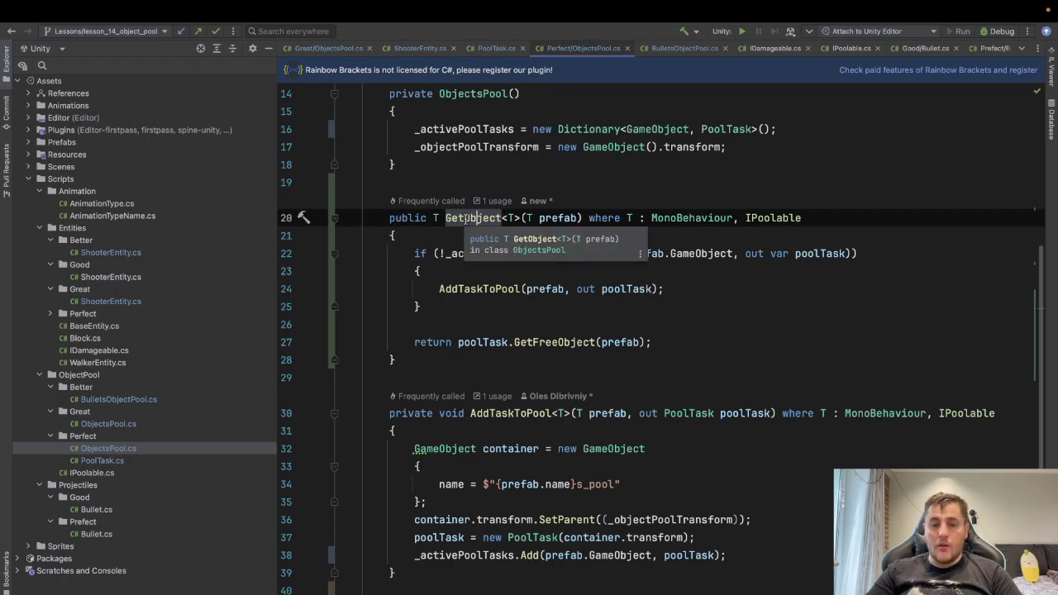
{"action": "left_click", "coordinate": [436, 218]}
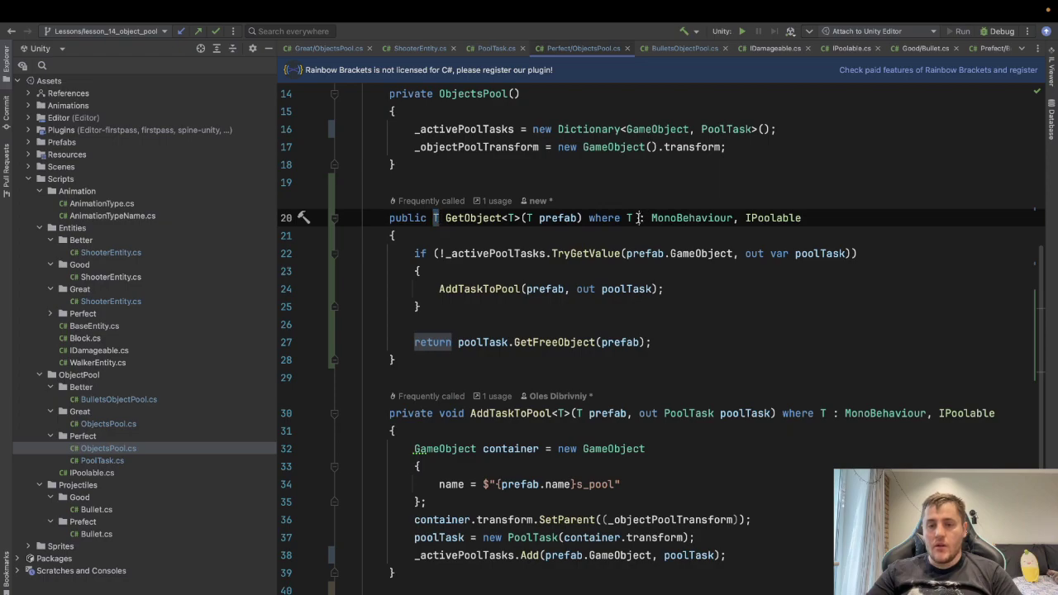
{"action": "left_click_drag", "start_coordinate": [639, 218], "coordinate": [819, 218]}
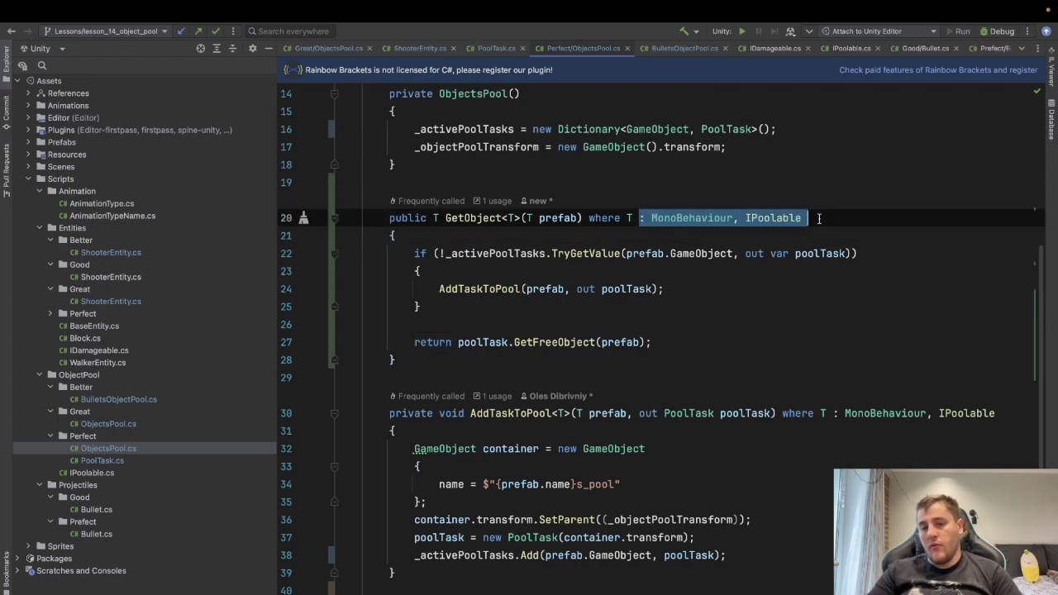
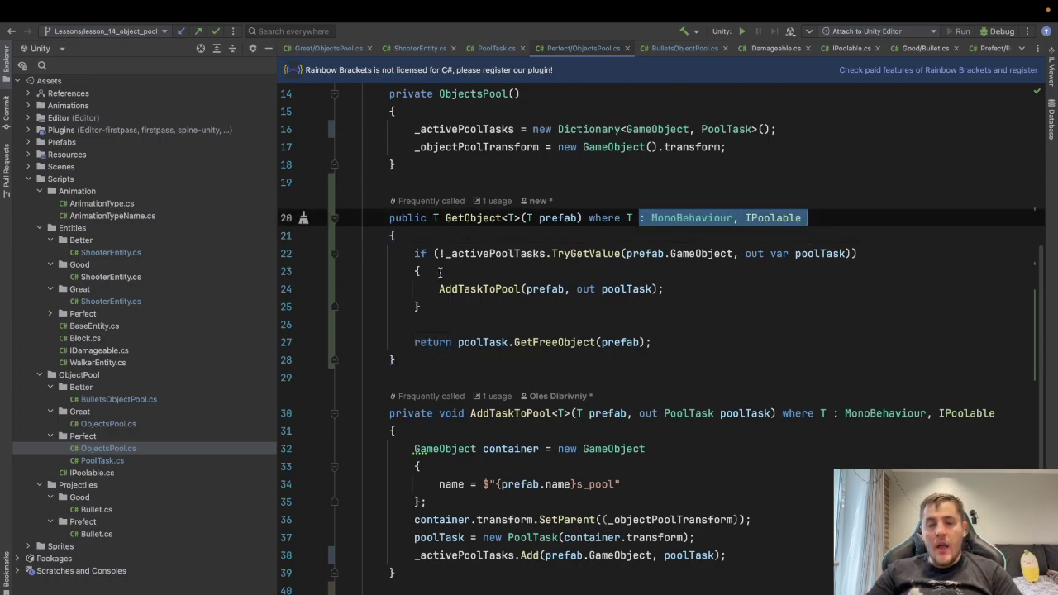
- In GetObject, highlight usages of _activePoolTasks, the prefab's GameObject, poolTask, GetFreeObject and AddTaskToPool
{"action": "scroll", "coordinate": [439, 275], "scroll_direction": "up", "scroll_amount": 1}
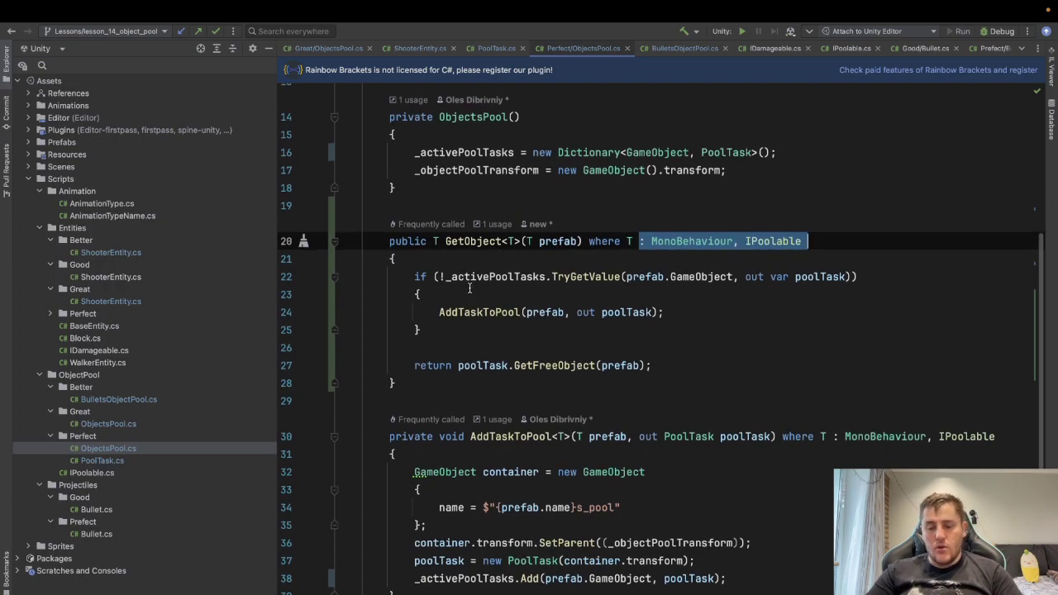
{"action": "left_click", "coordinate": [471, 286]}
{"action": "left_click", "coordinate": [469, 277]}
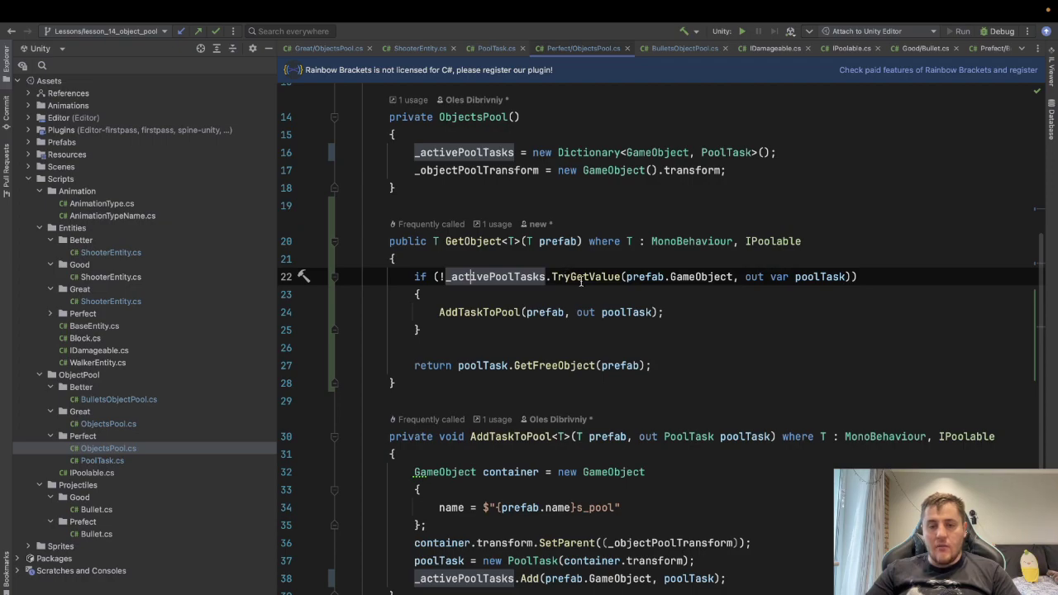
{"action": "left_click", "coordinate": [685, 279]}
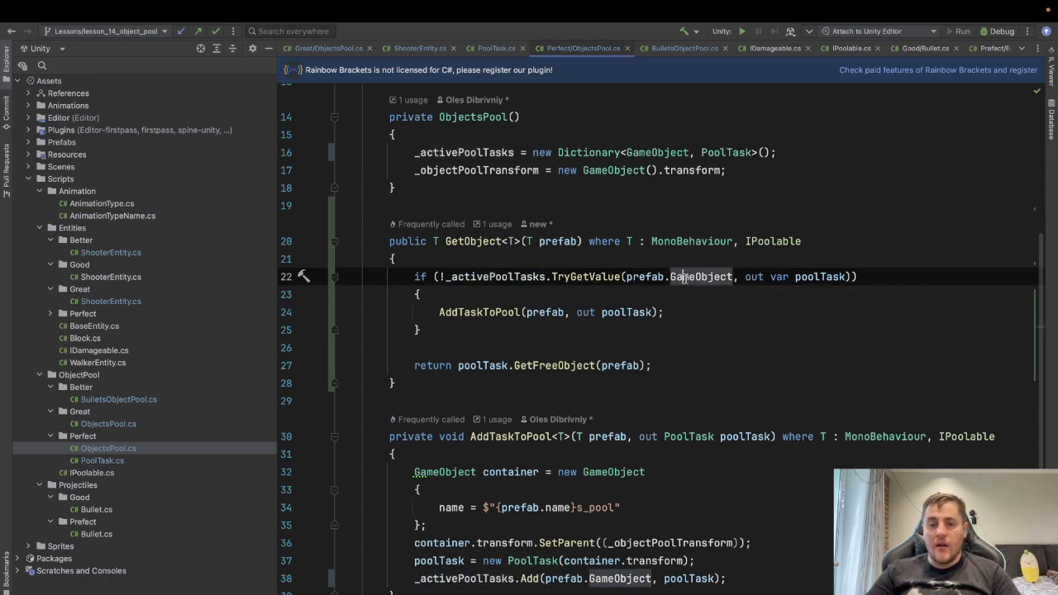
{"action": "mouse_move", "coordinate": [696, 277]}
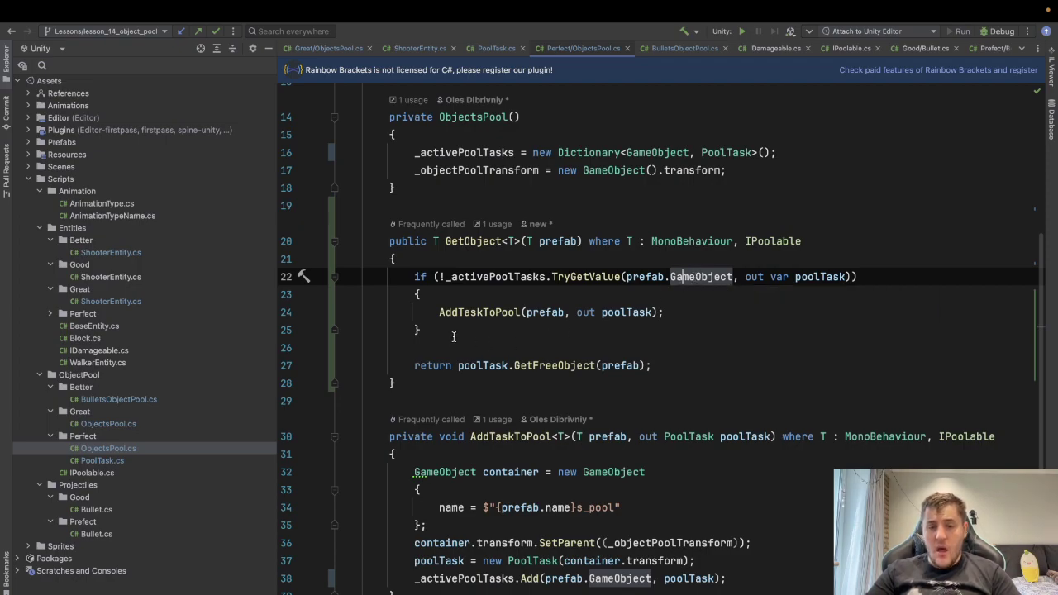
{"action": "left_click", "coordinate": [477, 366]}
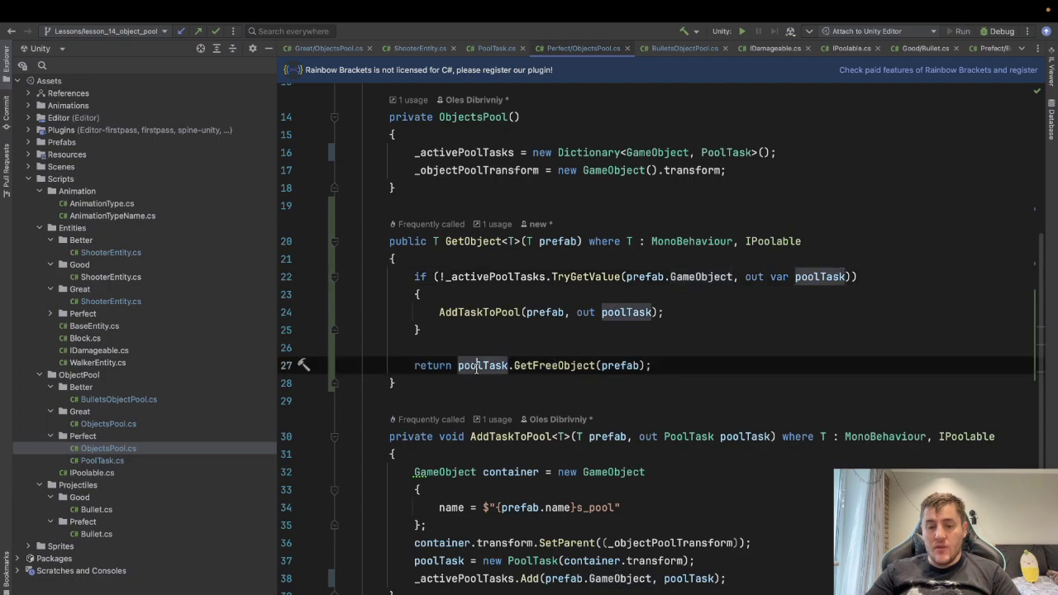
{"action": "left_click", "coordinate": [577, 366]}
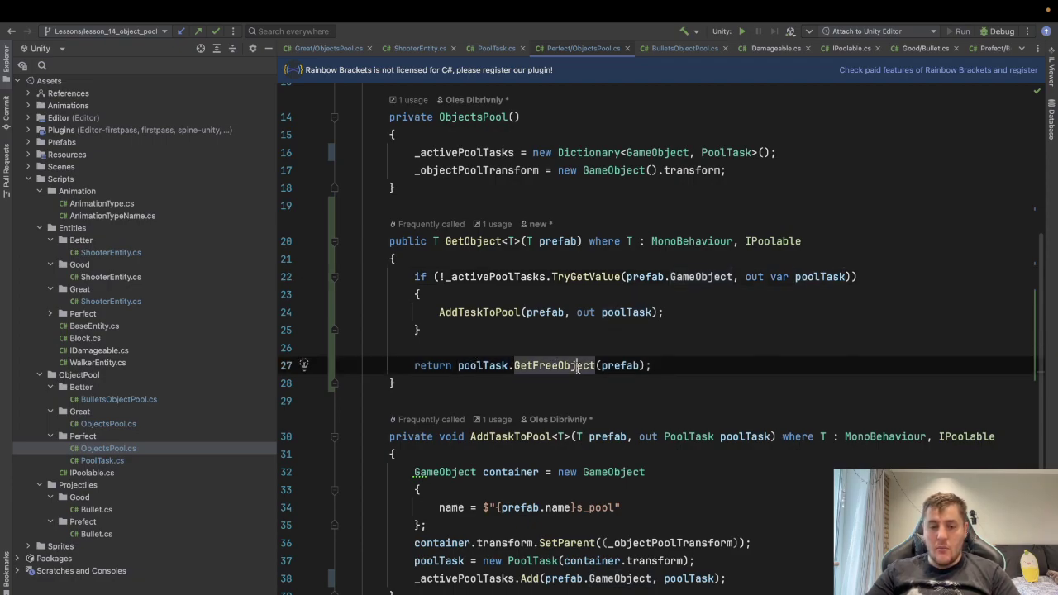
{"action": "left_click", "coordinate": [443, 314]}
{"action": "scroll", "coordinate": [453, 291], "scroll_direction": "down", "scroll_amount": 2}
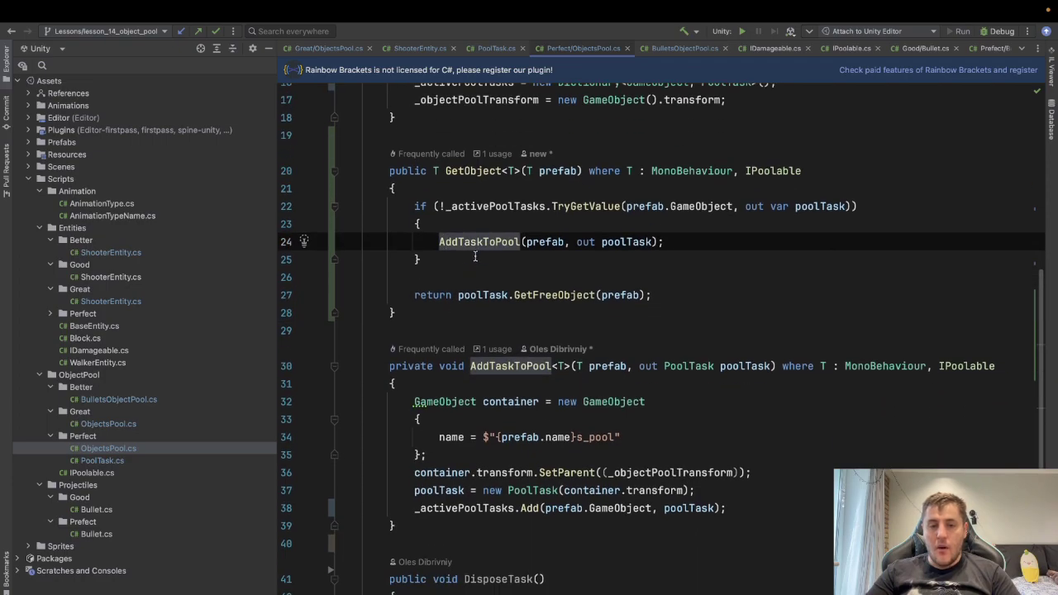
{"action": "scroll", "coordinate": [477, 245], "scroll_direction": "down", "scroll_amount": 1}
- Trace AddTaskToPool's container object, _objectPoolTransform, poolTask out parameter and new PoolTask line
{"action": "left_click_drag", "start_coordinate": [401, 357], "coordinate": [481, 413]}
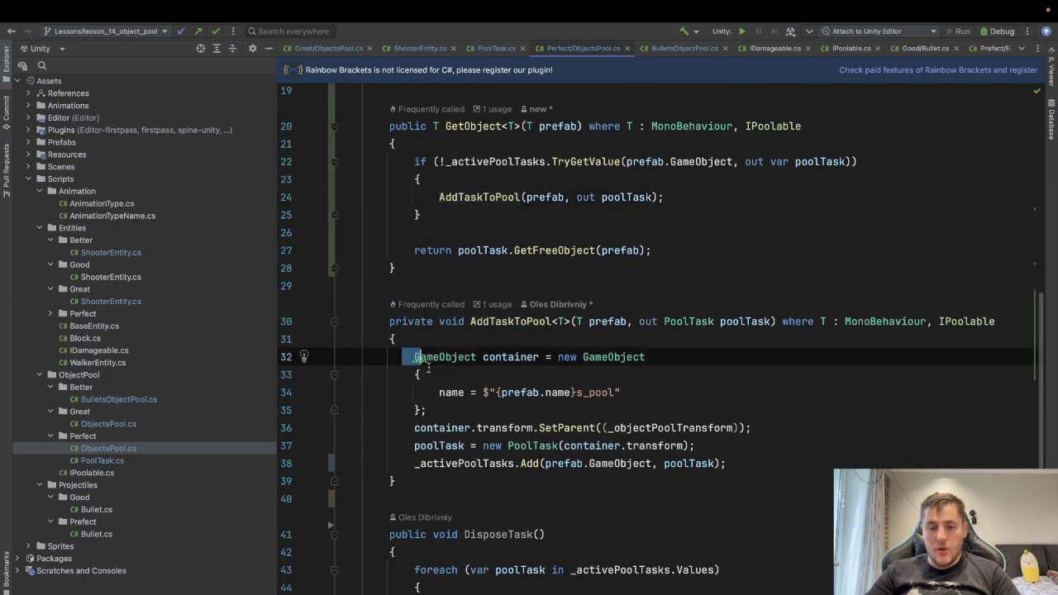
{"action": "left_click", "coordinate": [571, 392]}
{"action": "scroll", "coordinate": [562, 382], "scroll_direction": "down", "scroll_amount": 2}
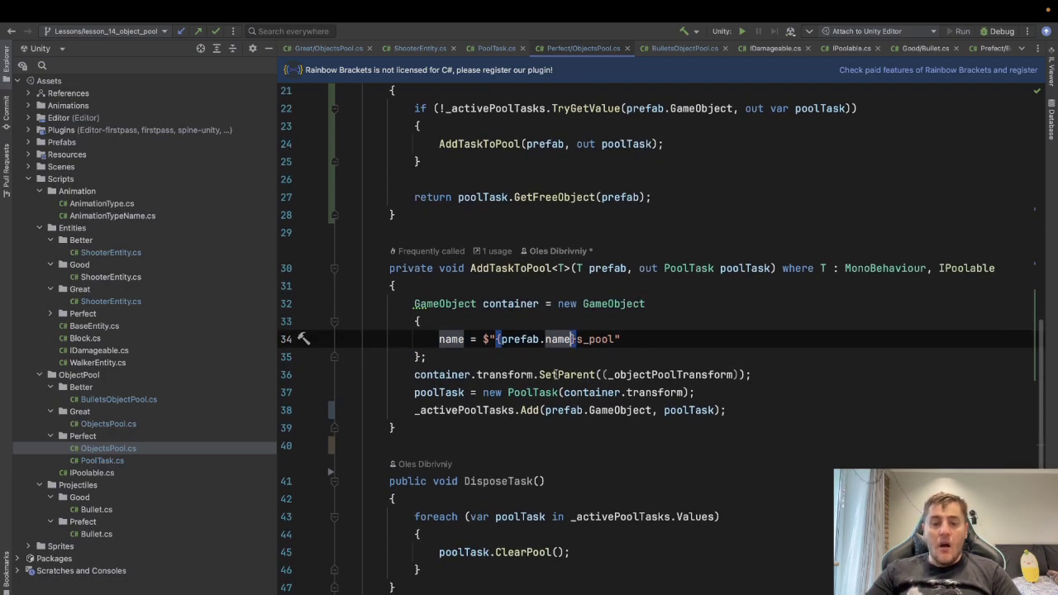
{"action": "left_click", "coordinate": [556, 375]}
{"action": "left_click", "coordinate": [425, 374]}
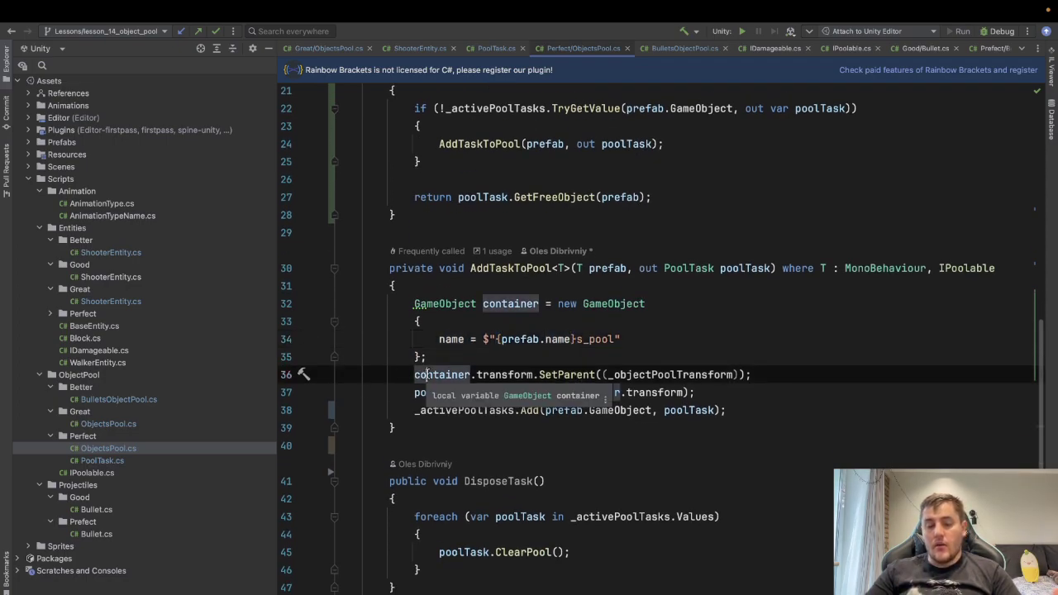
{"action": "left_click", "coordinate": [688, 374]}
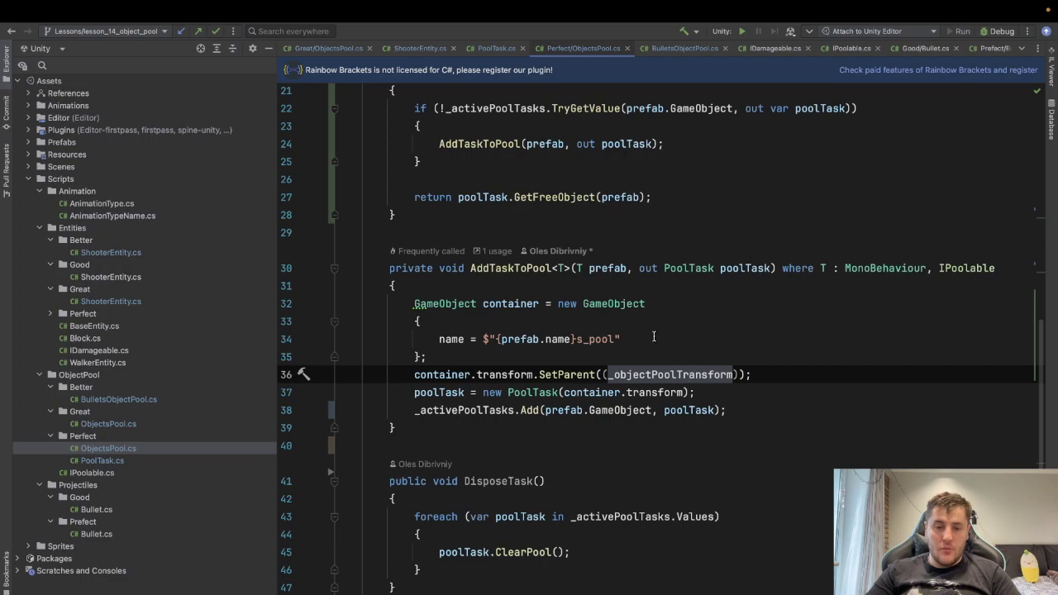
{"action": "left_click", "coordinate": [432, 392]}
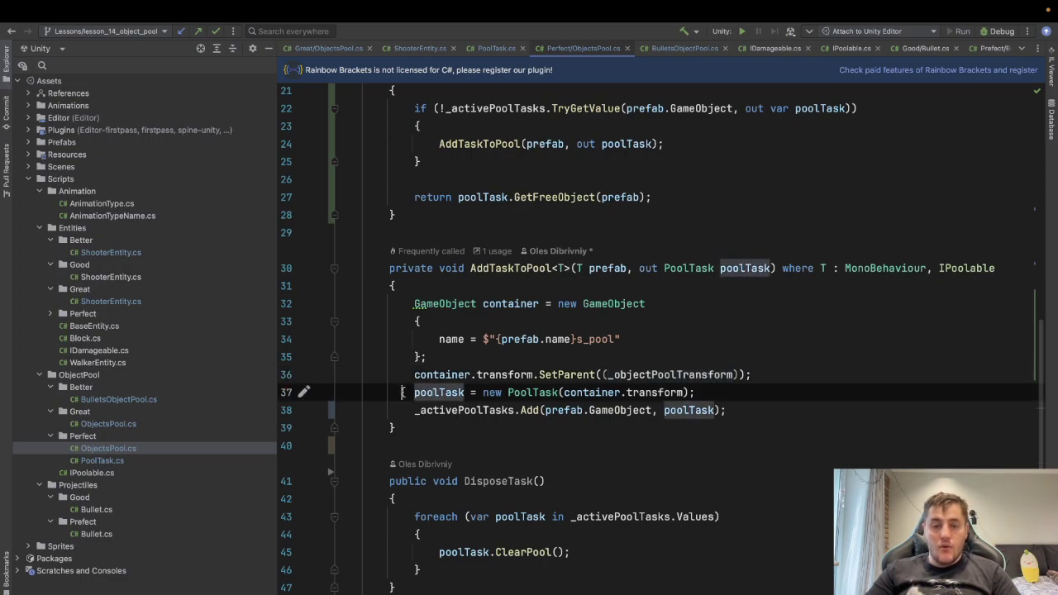
{"action": "left_click_drag", "start_coordinate": [414, 392], "coordinate": [766, 394]}
{"action": "left_click", "coordinate": [476, 410]}
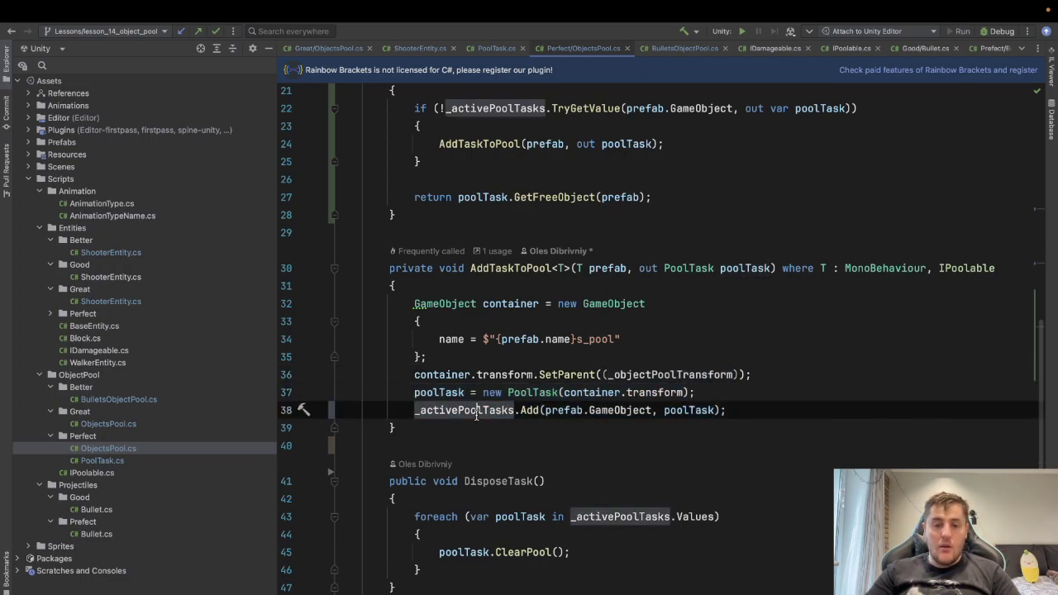
- Check poolTask on the return line and mark the DisposeTask method name
{"action": "left_click", "coordinate": [469, 197]}
{"action": "scroll", "coordinate": [478, 273], "scroll_direction": "up", "scroll_amount": 2}
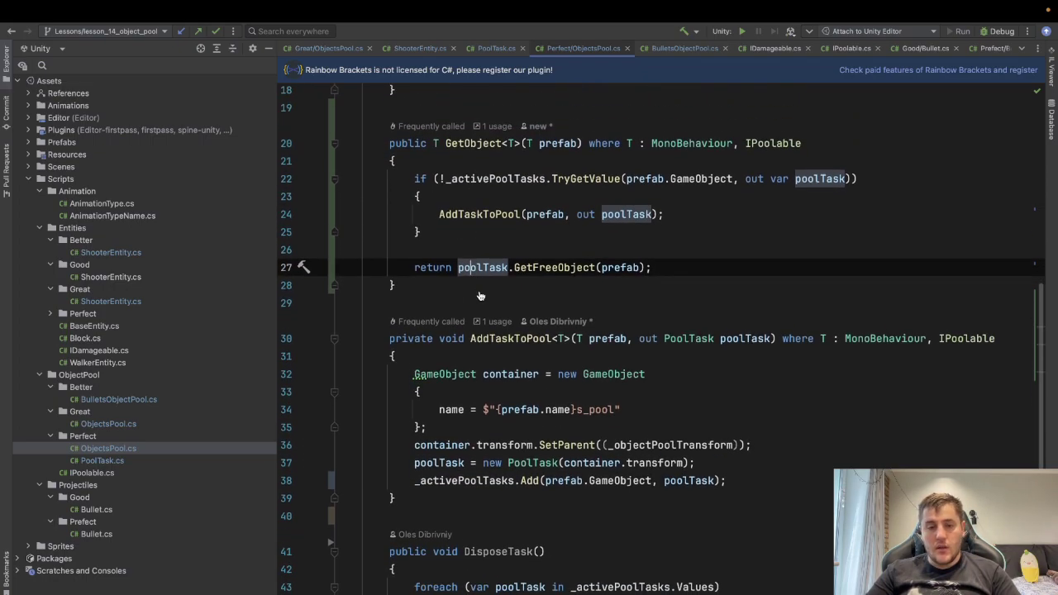
{"action": "scroll", "coordinate": [479, 295], "scroll_direction": "down", "scroll_amount": 2}
{"action": "scroll", "coordinate": [479, 296], "scroll_direction": "down", "scroll_amount": 1}
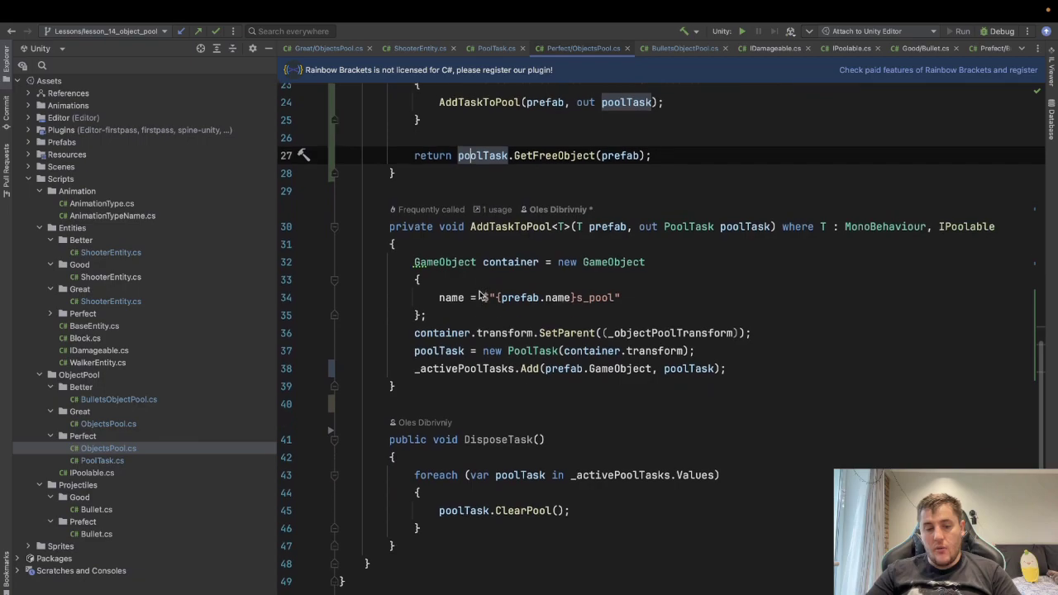
{"action": "left_click_drag", "start_coordinate": [464, 432], "coordinate": [546, 432]}
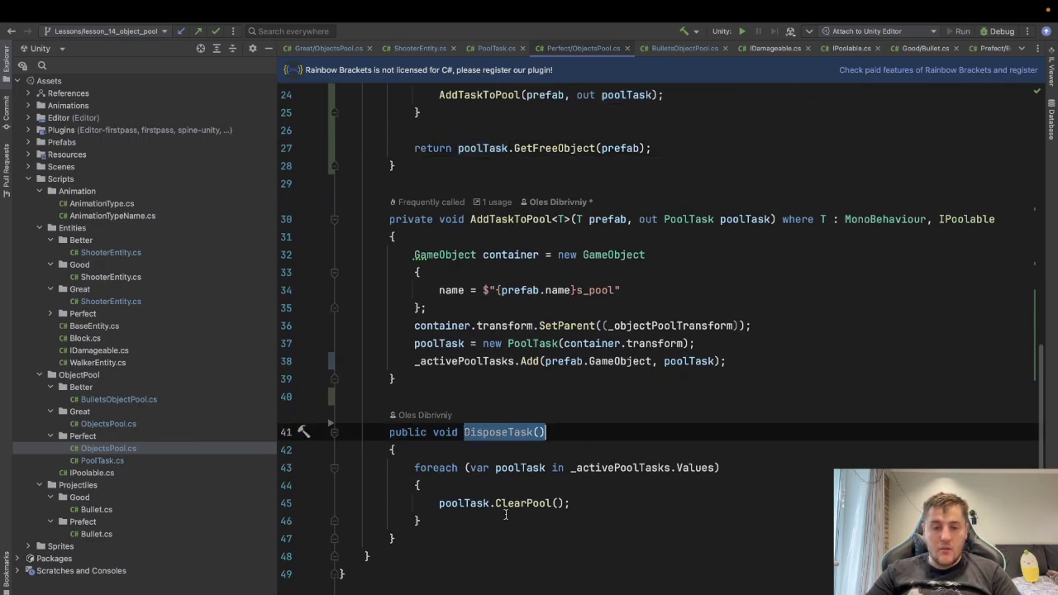
{"action": "scroll", "coordinate": [653, 512], "scroll_direction": "up", "scroll_amount": 10}
{"action": "scroll", "coordinate": [653, 513], "scroll_direction": "down", "scroll_amount": 2}
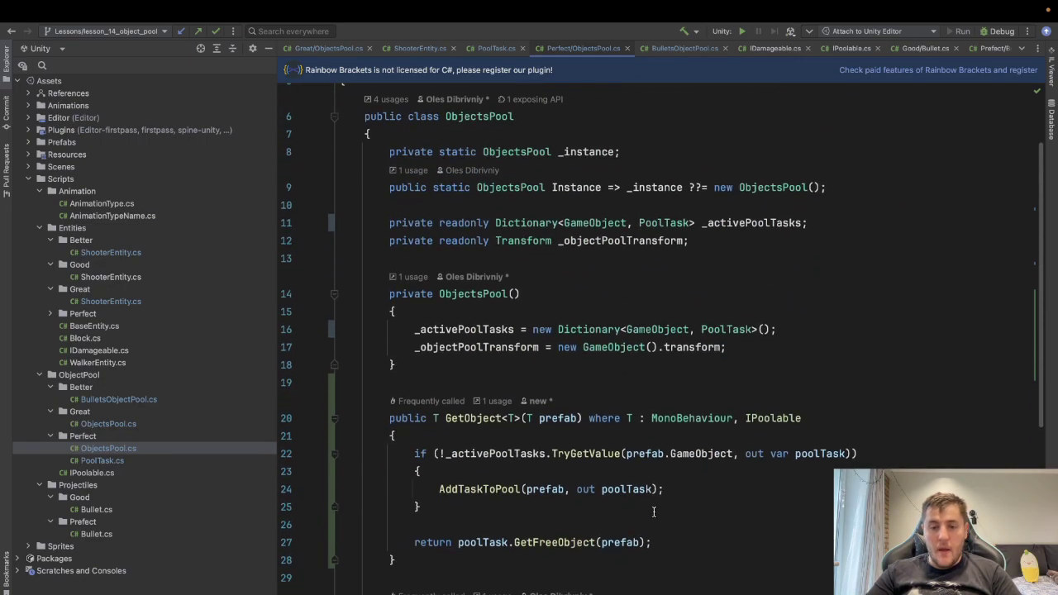
{"action": "scroll", "coordinate": [652, 512], "scroll_direction": "down", "scroll_amount": 2}
{"action": "scroll", "coordinate": [653, 512], "scroll_direction": "down", "scroll_amount": 2}
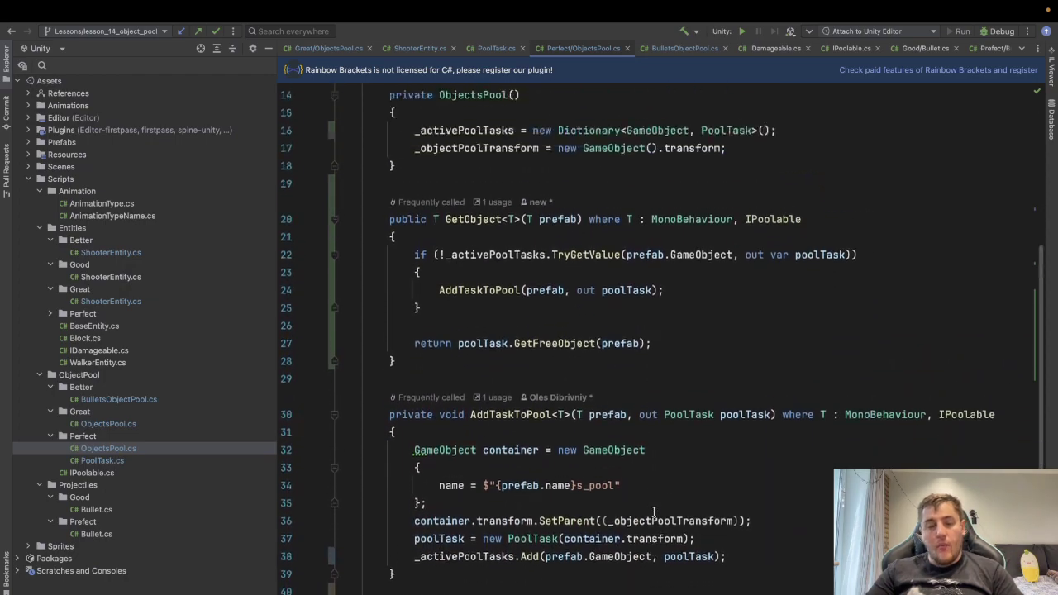
{"action": "scroll", "coordinate": [653, 512], "scroll_direction": "up", "scroll_amount": 2}
{"action": "scroll", "coordinate": [653, 512], "scroll_direction": "down", "scroll_amount": 2}
{"action": "scroll", "coordinate": [653, 512], "scroll_direction": "up", "scroll_amount": 3}
{"action": "scroll", "coordinate": [653, 513], "scroll_direction": "up", "scroll_amount": 1}
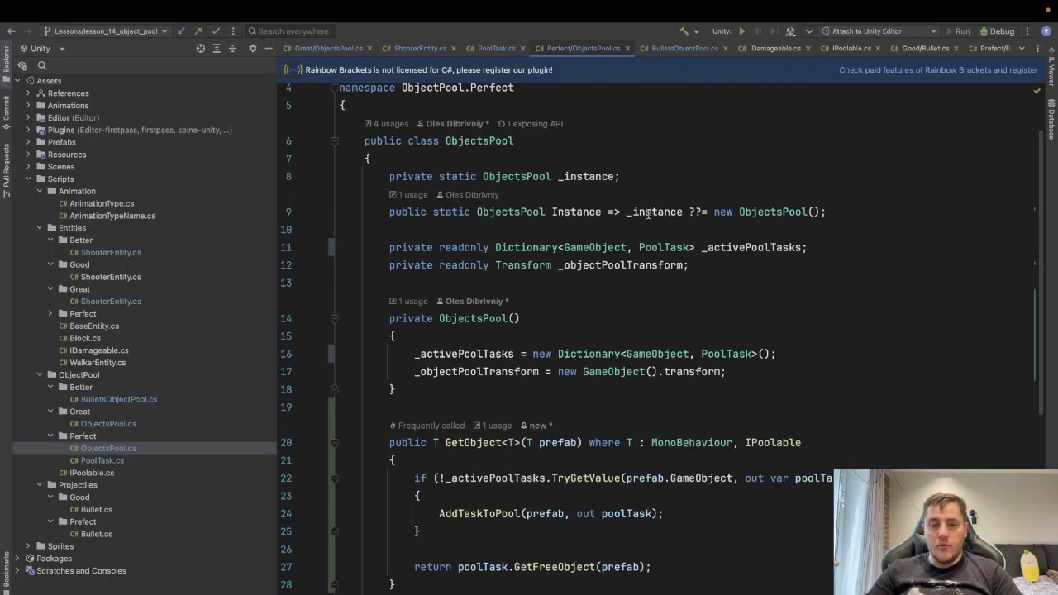
{"action": "mouse_move", "coordinate": [648, 214]}
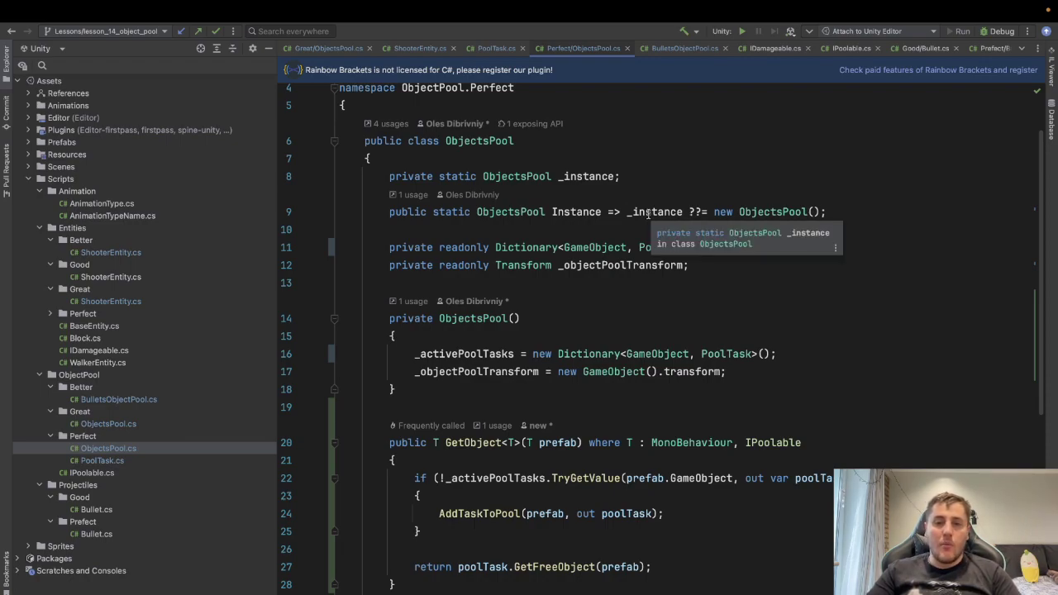
- Review the PoolTask class file, including the Object alias on the Instantiate line
{"action": "left_click", "coordinate": [493, 48]}
{"action": "scroll", "coordinate": [543, 327], "scroll_direction": "down", "scroll_amount": 8}
{"action": "scroll", "coordinate": [544, 328], "scroll_direction": "down", "scroll_amount": 1}
{"action": "scroll", "coordinate": [544, 327], "scroll_direction": "up", "scroll_amount": 10}
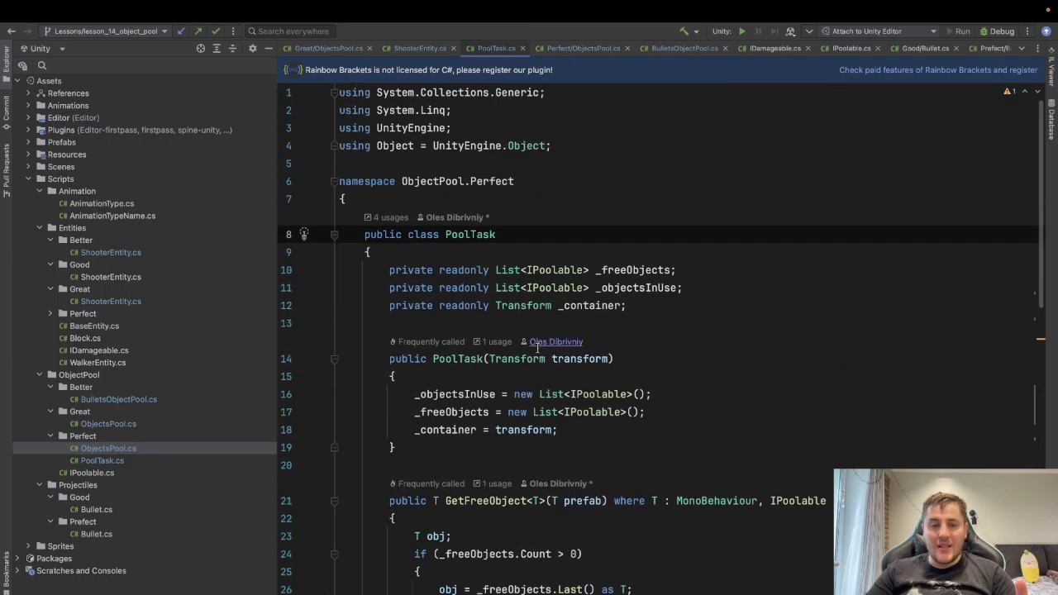
{"action": "left_click_drag", "start_coordinate": [446, 234], "coordinate": [508, 234]}
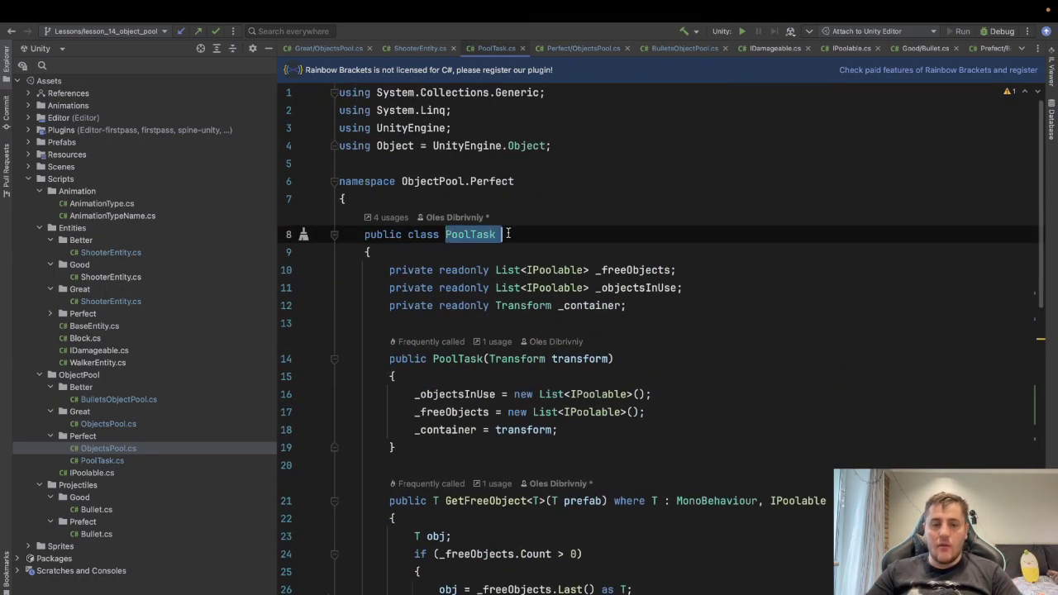
{"action": "left_click", "coordinate": [509, 234]}
{"action": "scroll", "coordinate": [508, 231], "scroll_direction": "down", "scroll_amount": 1}
{"action": "scroll", "coordinate": [509, 231], "scroll_direction": "down", "scroll_amount": 2}
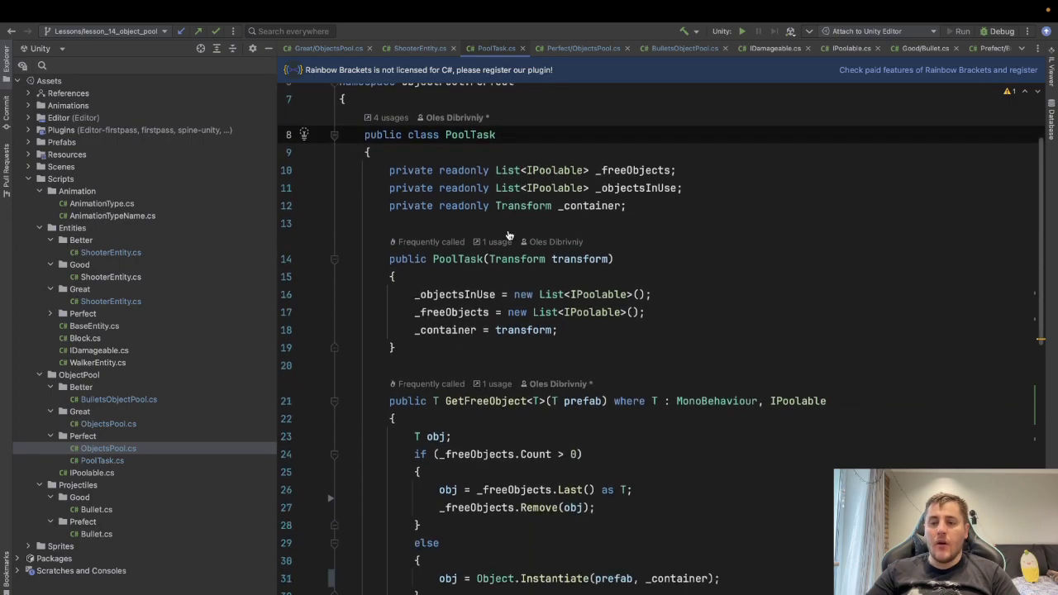
{"action": "scroll", "coordinate": [509, 231], "scroll_direction": "down", "scroll_amount": 2}
{"action": "scroll", "coordinate": [509, 232], "scroll_direction": "down", "scroll_amount": 5}
{"action": "scroll", "coordinate": [509, 233], "scroll_direction": "down", "scroll_amount": 3}
{"action": "scroll", "coordinate": [509, 234], "scroll_direction": "down", "scroll_amount": 3}
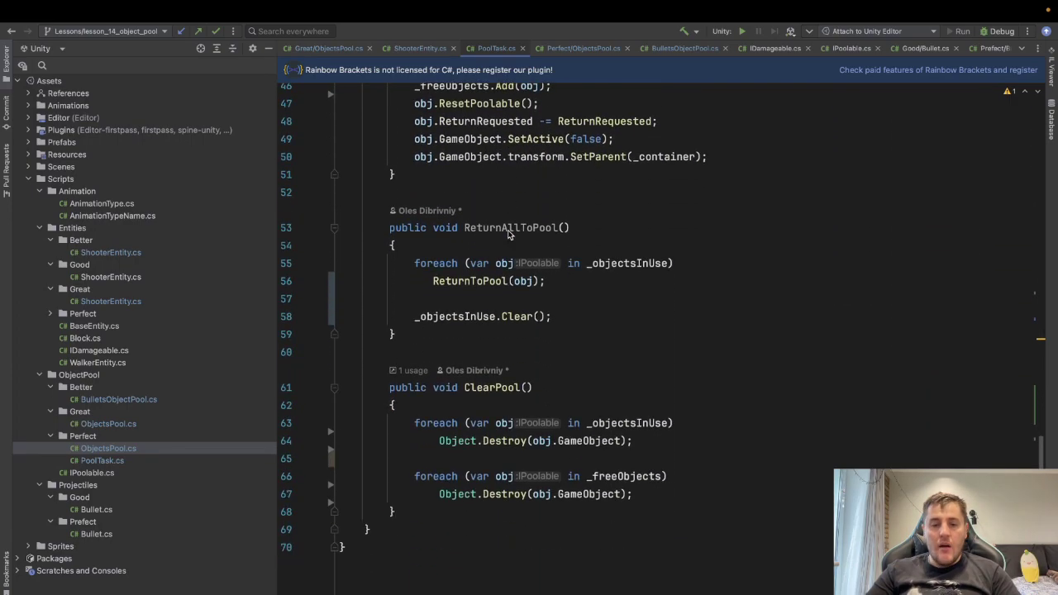
{"action": "scroll", "coordinate": [509, 234], "scroll_direction": "up", "scroll_amount": 6}
{"action": "scroll", "coordinate": [509, 233], "scroll_direction": "up", "scroll_amount": 5}
{"action": "left_click_drag", "start_coordinate": [476, 294], "coordinate": [514, 294]}
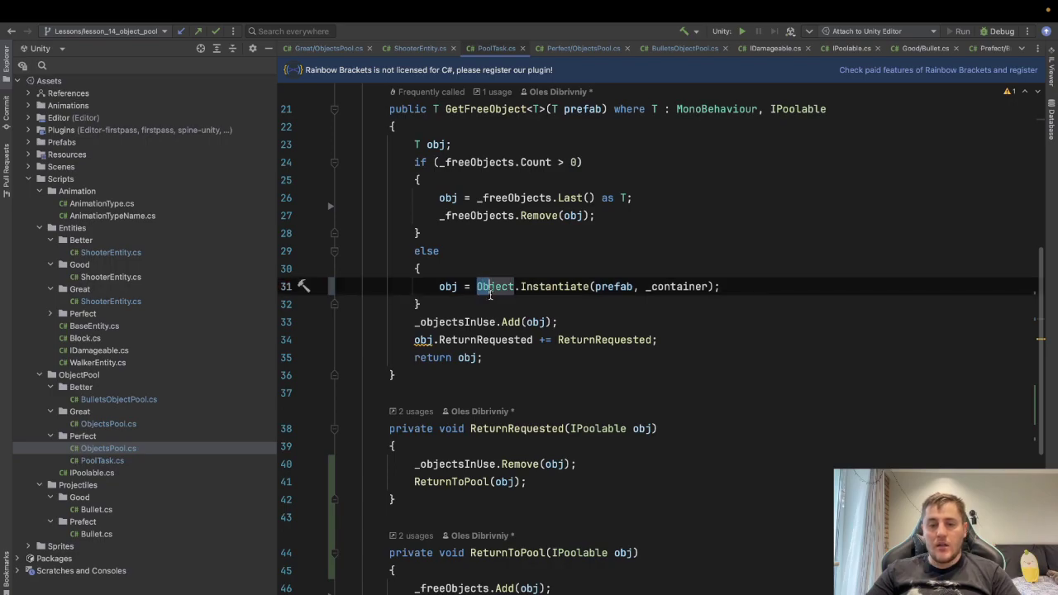
{"action": "left_click", "coordinate": [517, 286]}
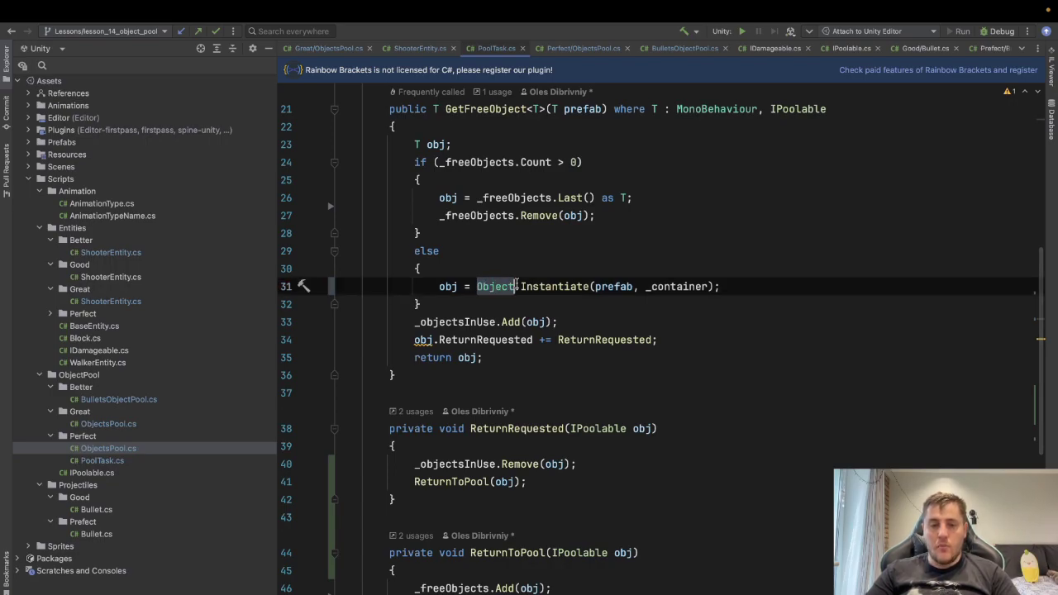
{"action": "key", "text": "End"}
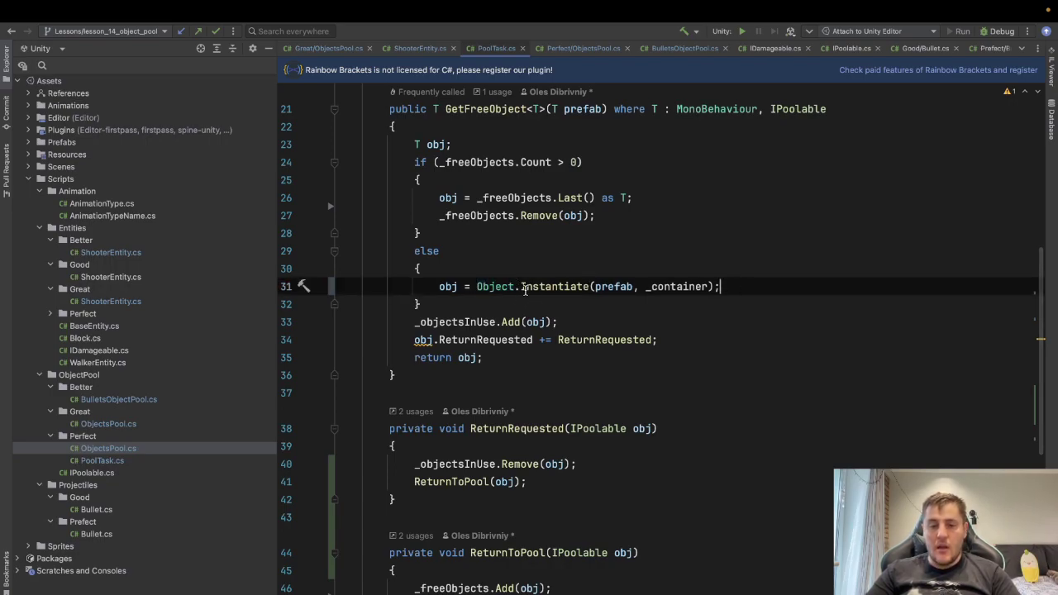
{"action": "scroll", "coordinate": [521, 287], "scroll_direction": "up", "scroll_amount": 10}
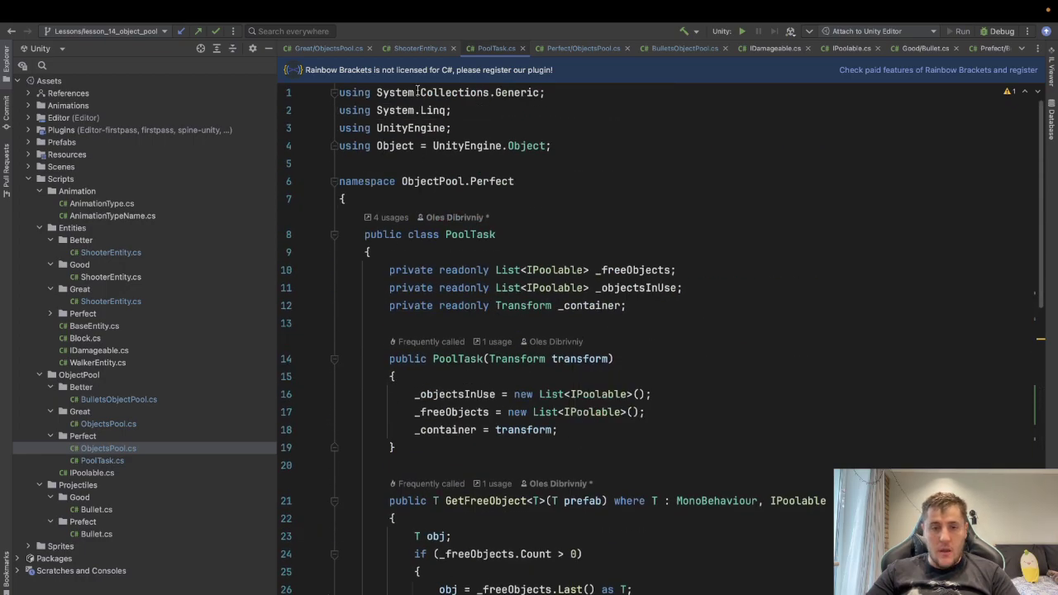
- Compare the Perfect ObjectsPool file with PoolTask.cs, ending on PoolTask
{"action": "left_click", "coordinate": [584, 48]}
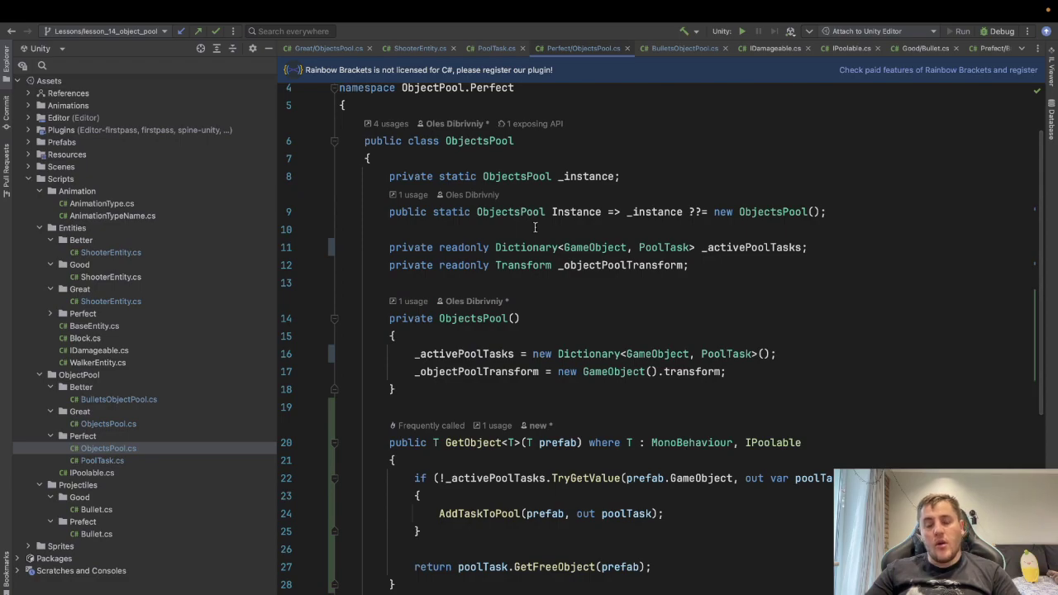
{"action": "left_click", "coordinate": [499, 48]}
{"action": "scroll", "coordinate": [611, 385], "scroll_direction": "down", "scroll_amount": 8}
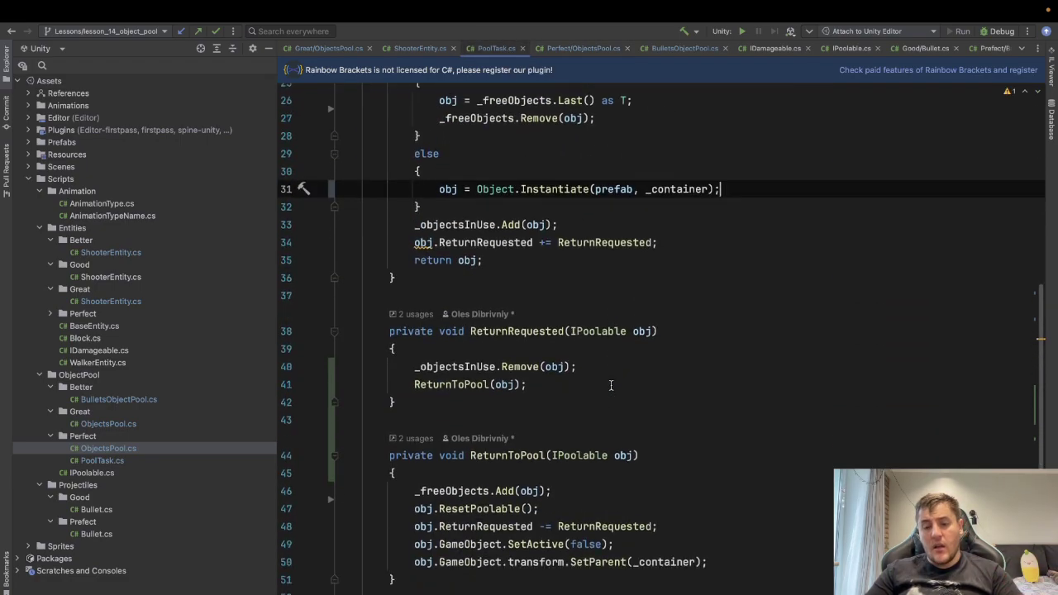
{"action": "scroll", "coordinate": [611, 385], "scroll_direction": "up", "scroll_amount": 4}
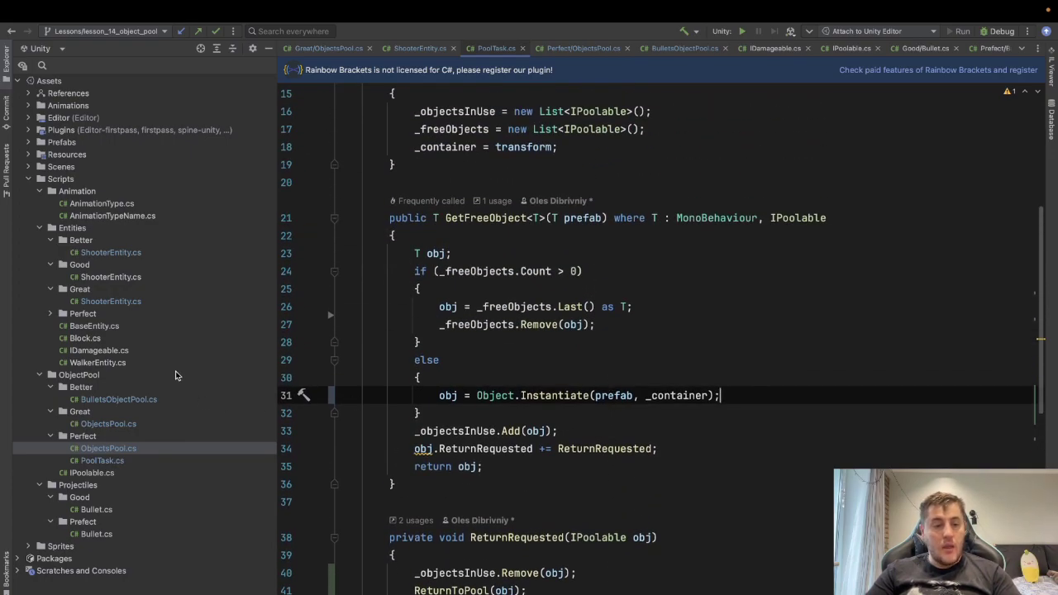
- Open Entities/Perfect/ShooterEntity.cs and mark every ObjectsPool usage in Shoot()
{"action": "double_click", "coordinate": [82, 314]}
{"action": "double_click", "coordinate": [108, 327]}
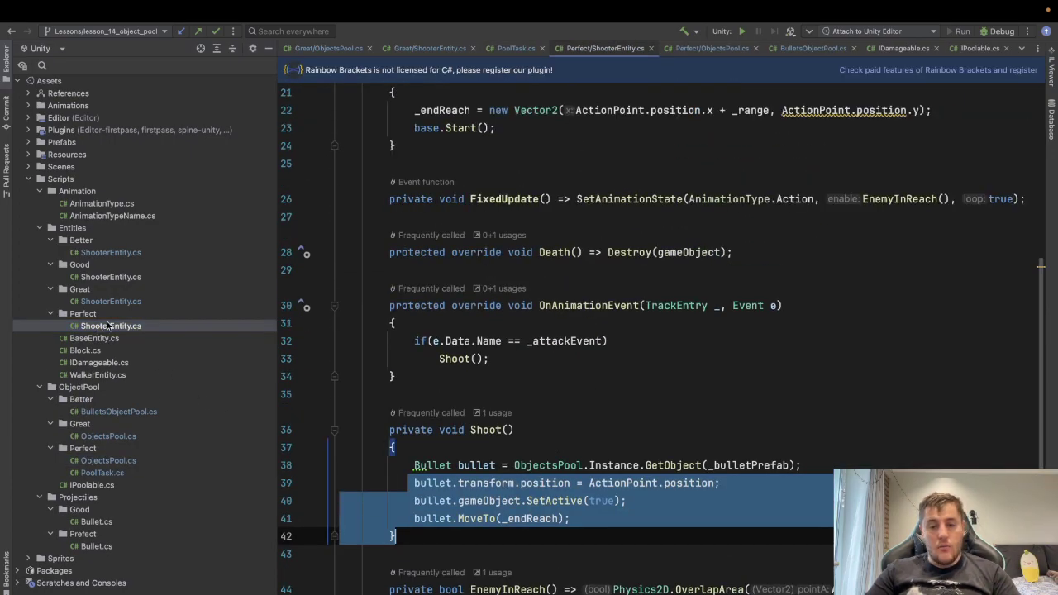
{"action": "scroll", "coordinate": [575, 409], "scroll_direction": "down", "scroll_amount": 2}
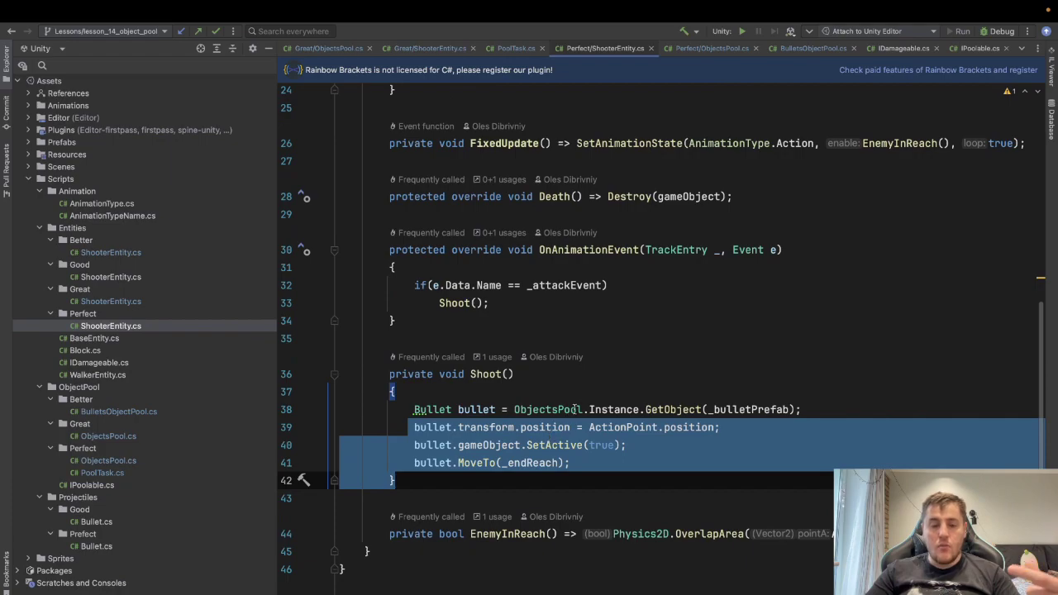
{"action": "left_click", "coordinate": [556, 398]}
{"action": "left_click", "coordinate": [563, 409]}
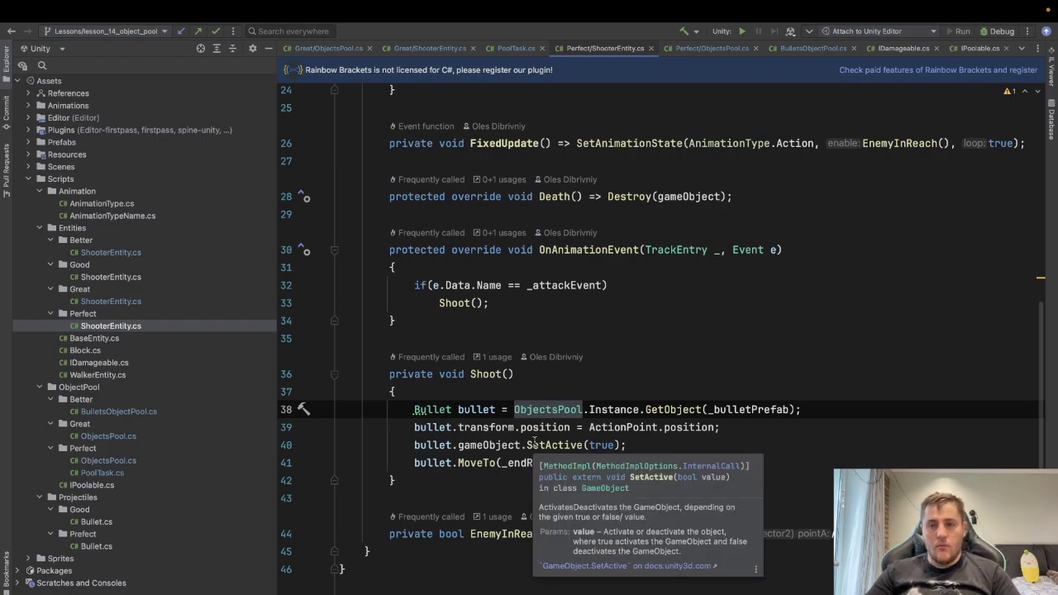
{"action": "scroll", "coordinate": [592, 402], "scroll_direction": "up", "scroll_amount": 5}
{"action": "scroll", "coordinate": [592, 403], "scroll_direction": "up", "scroll_amount": 4}
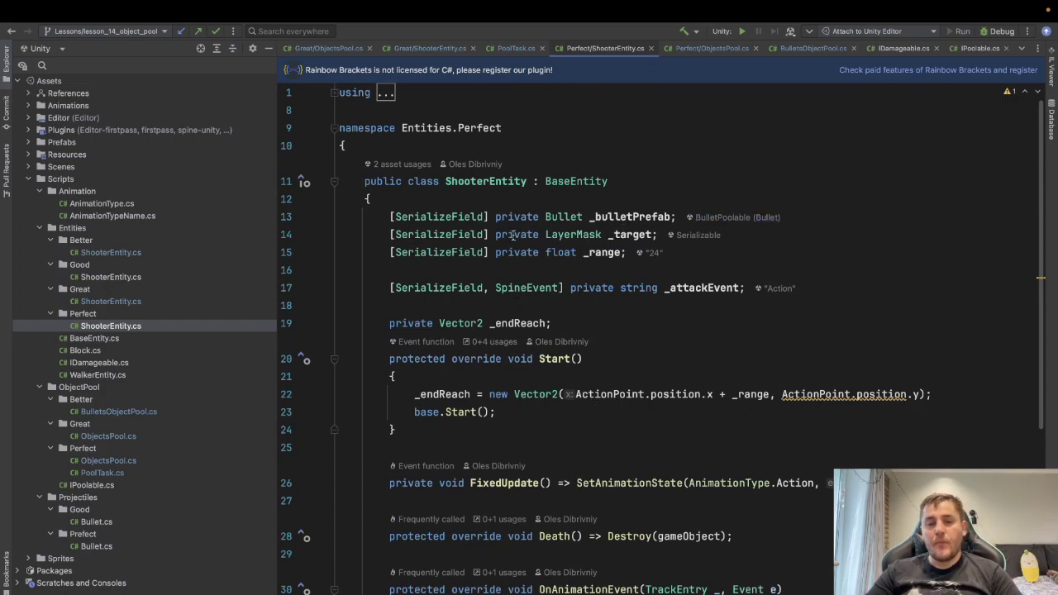
{"action": "scroll", "coordinate": [483, 247], "scroll_direction": "down", "scroll_amount": 6}
{"action": "scroll", "coordinate": [517, 413], "scroll_direction": "down", "scroll_amount": 3}
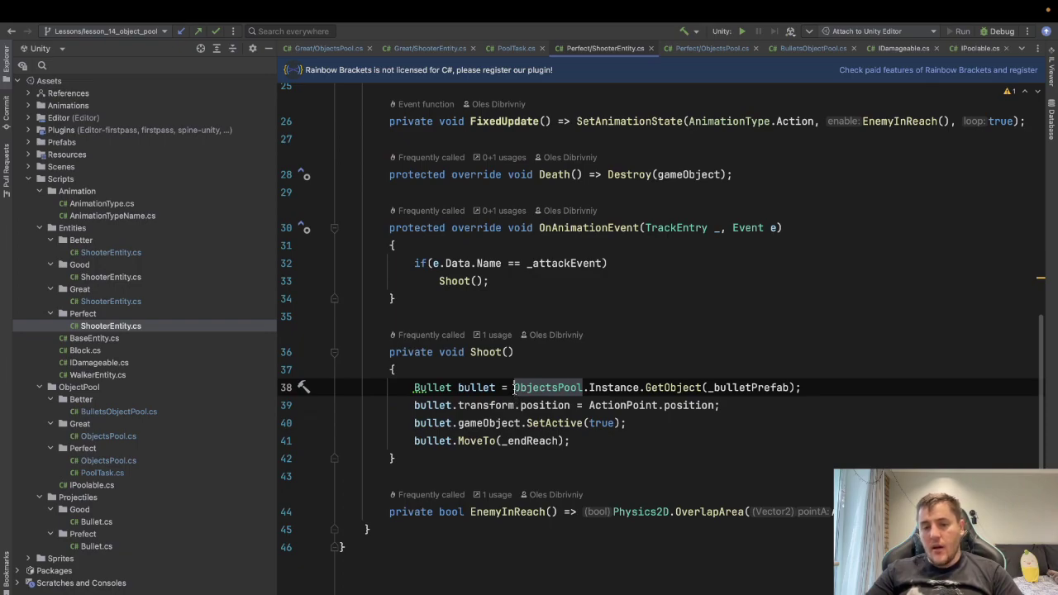
- Go from ObjectsPool.Instance on line 38 to the Instance declaration in ObjectsPool.cs
{"action": "left_click_drag", "start_coordinate": [514, 387], "coordinate": [583, 387]}
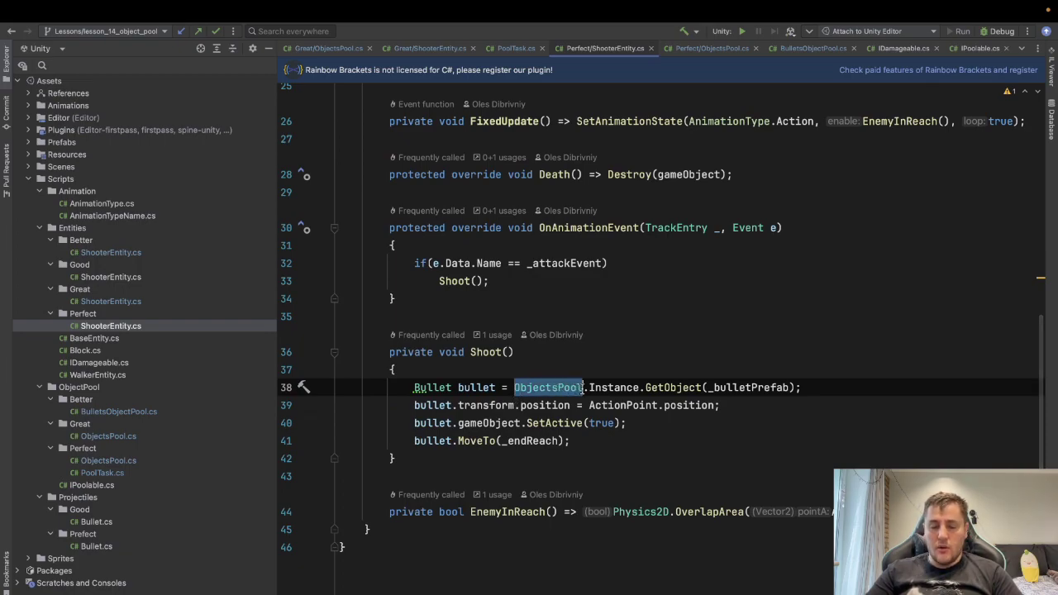
{"action": "left_click", "coordinate": [584, 387]}
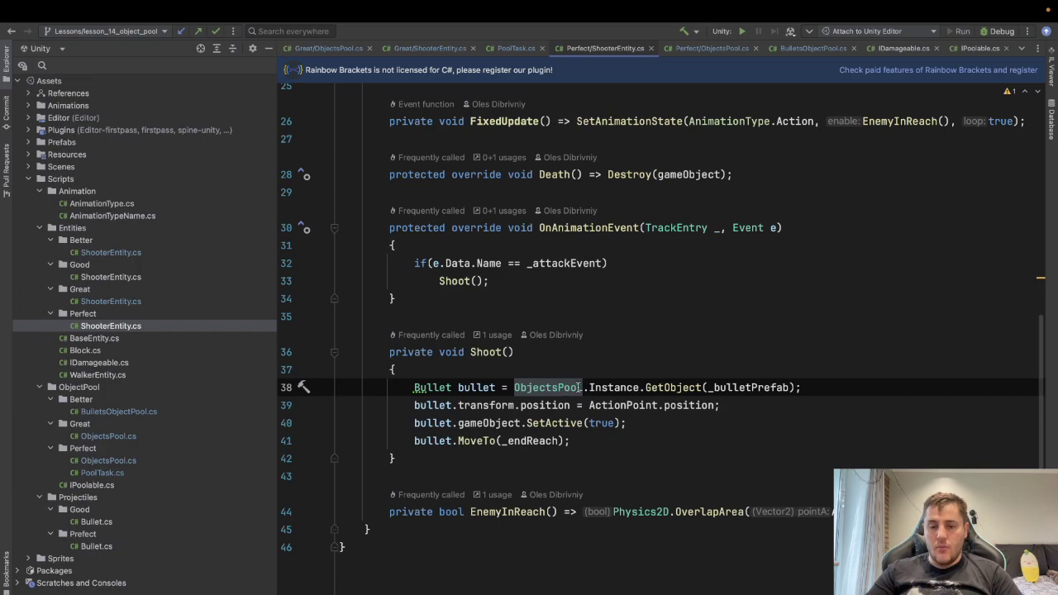
{"action": "left_click", "coordinate": [610, 387]}
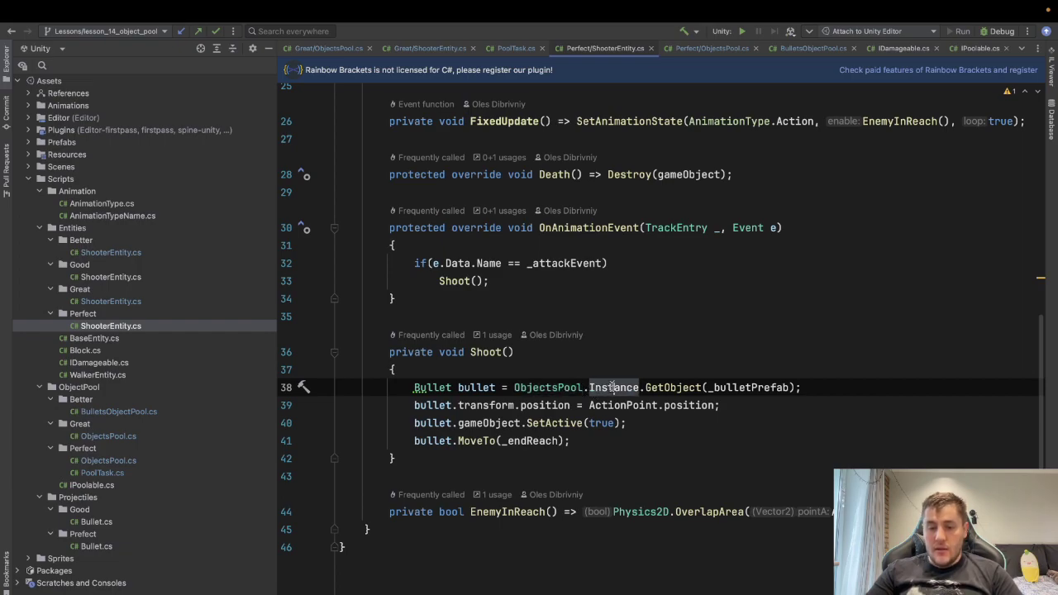
{"action": "left_click", "coordinate": [686, 387]}
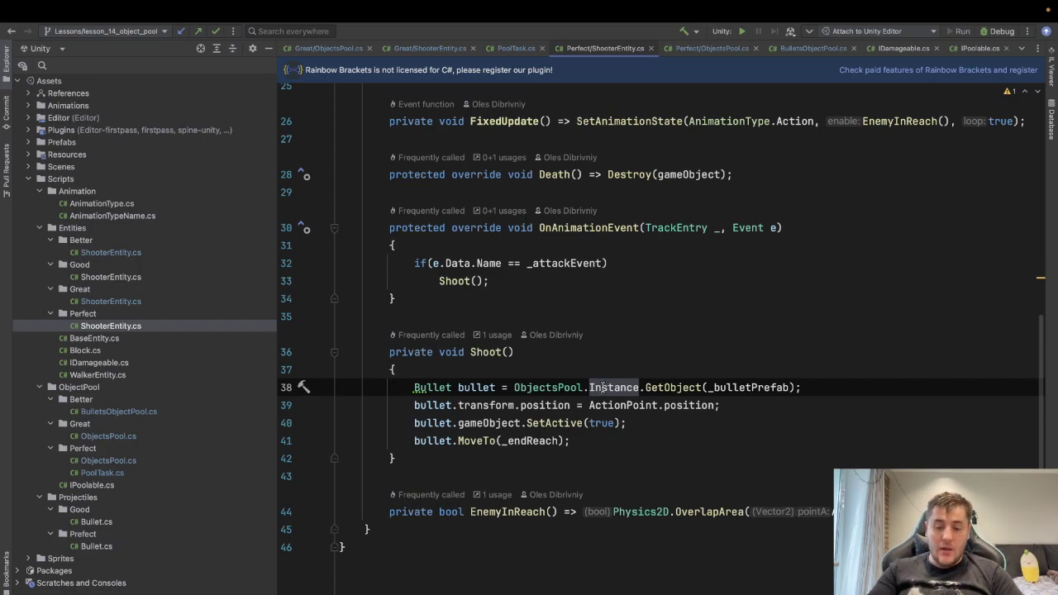
{"action": "left_click", "coordinate": [602, 387], "text": "ctrl"}
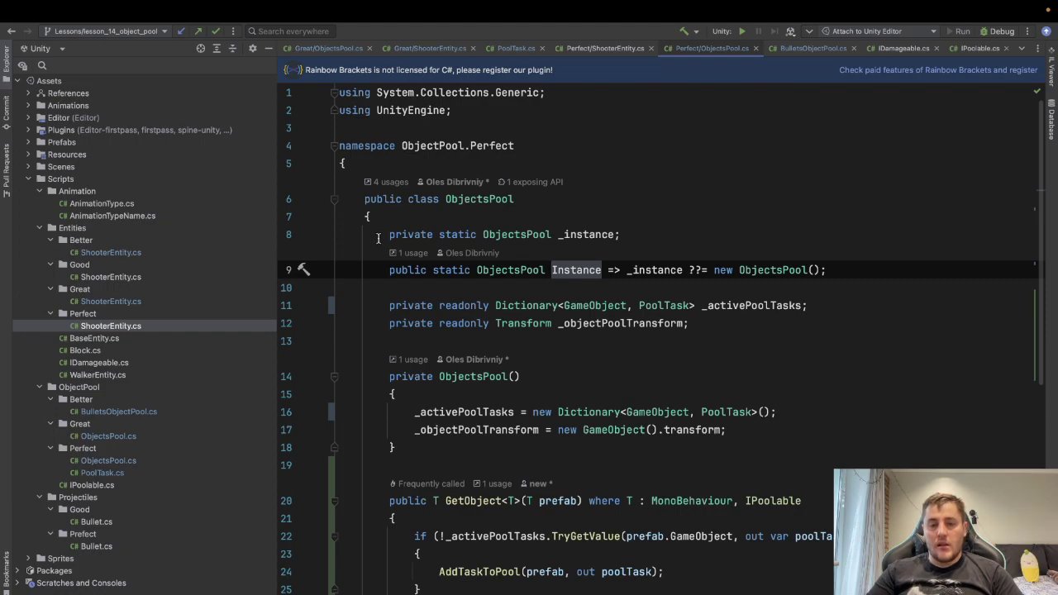
- Highlight usages of ObjectsPool, the Instance property and the _instance field
{"action": "left_click", "coordinate": [510, 235]}
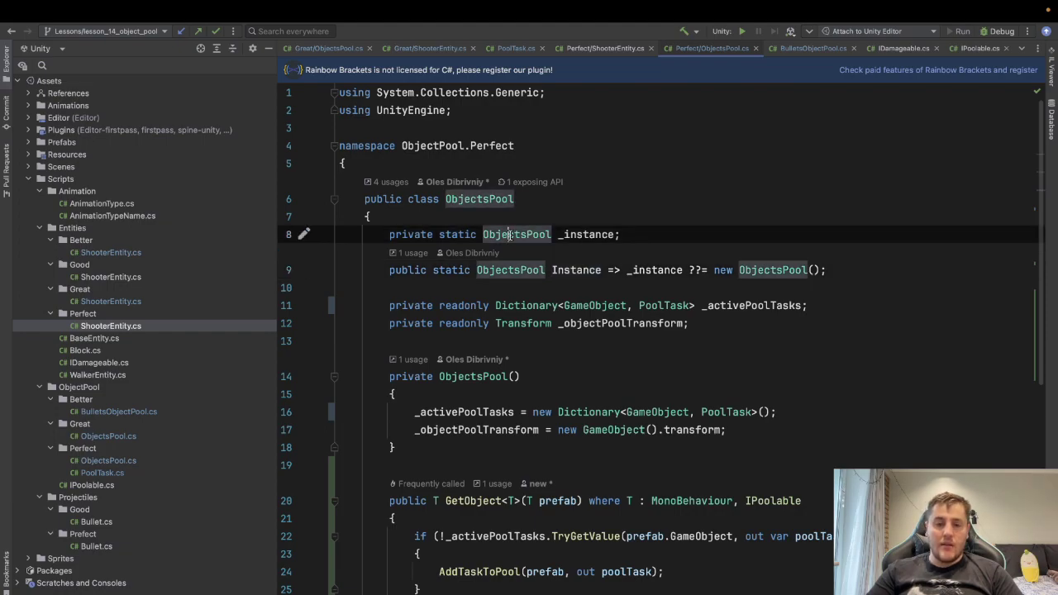
{"action": "left_click", "coordinate": [380, 270]}
{"action": "left_click", "coordinate": [576, 269]}
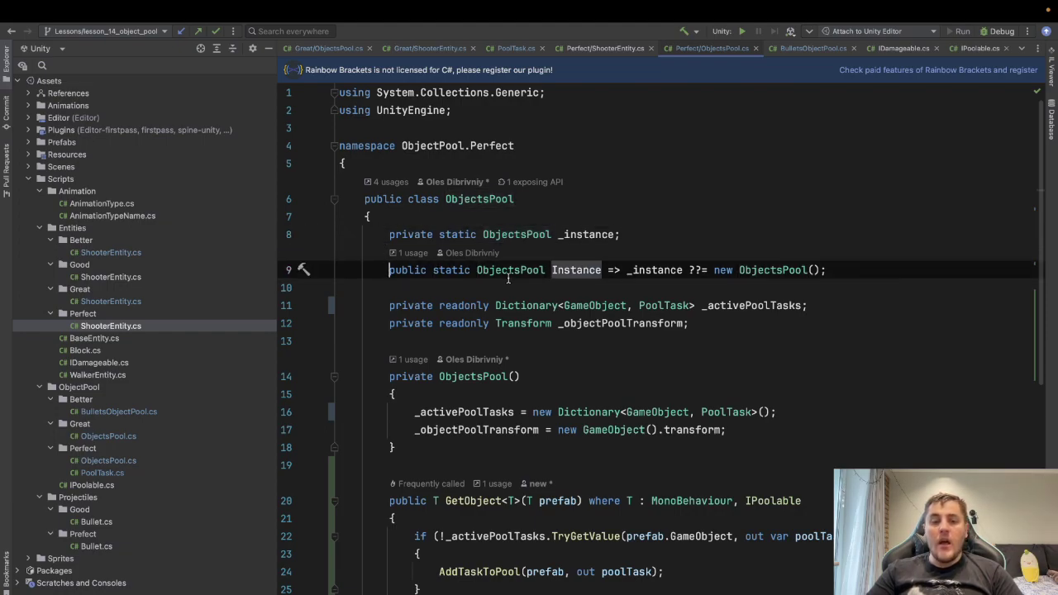
{"action": "left_click", "coordinate": [563, 269]}
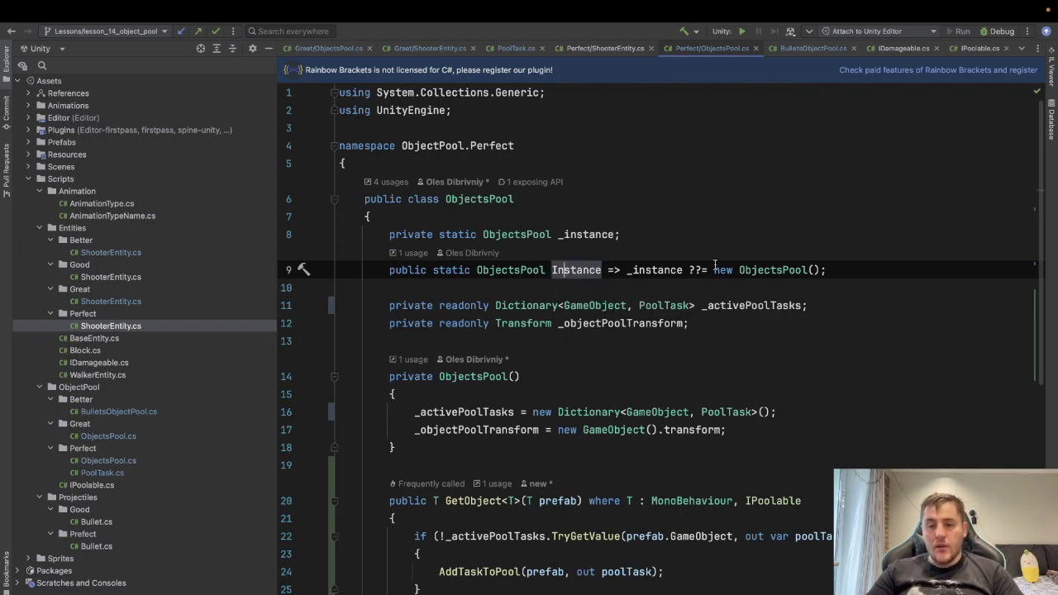
{"action": "left_click", "coordinate": [658, 273]}
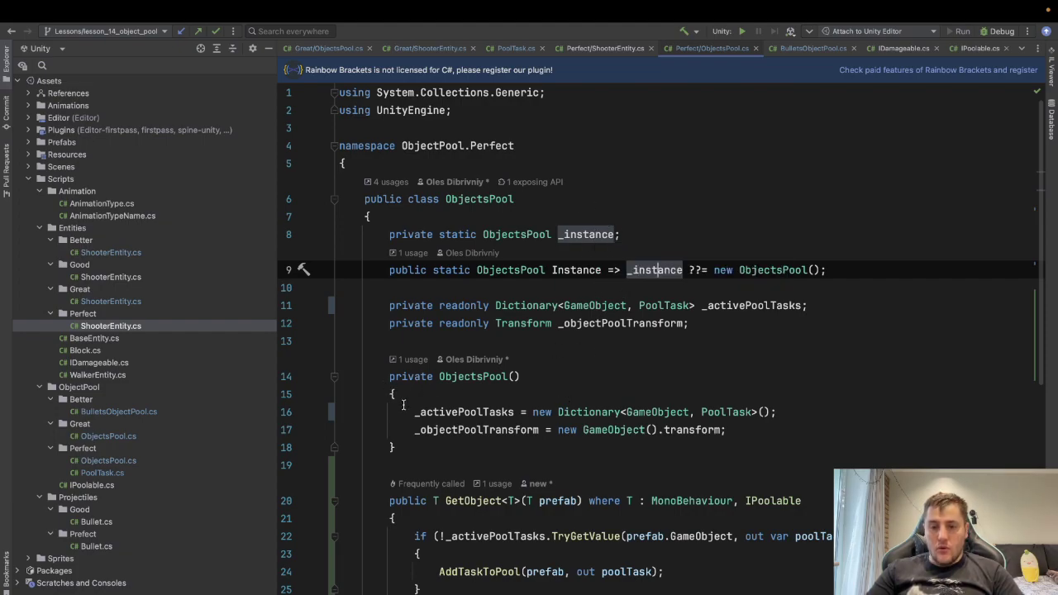
- Select the constructor body, lines 16–17, extending up to the constructor header
{"action": "left_click_drag", "start_coordinate": [407, 411], "coordinate": [726, 430]}
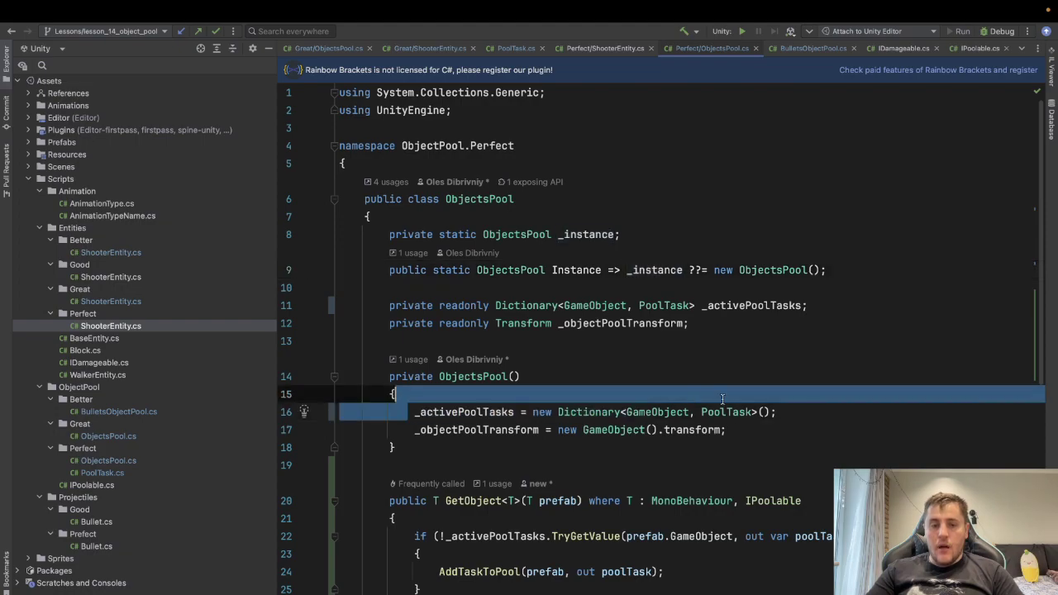
{"action": "left_click", "coordinate": [786, 426]}
{"action": "key", "text": "shift+Up"}
{"action": "key", "text": "shift+Up"}
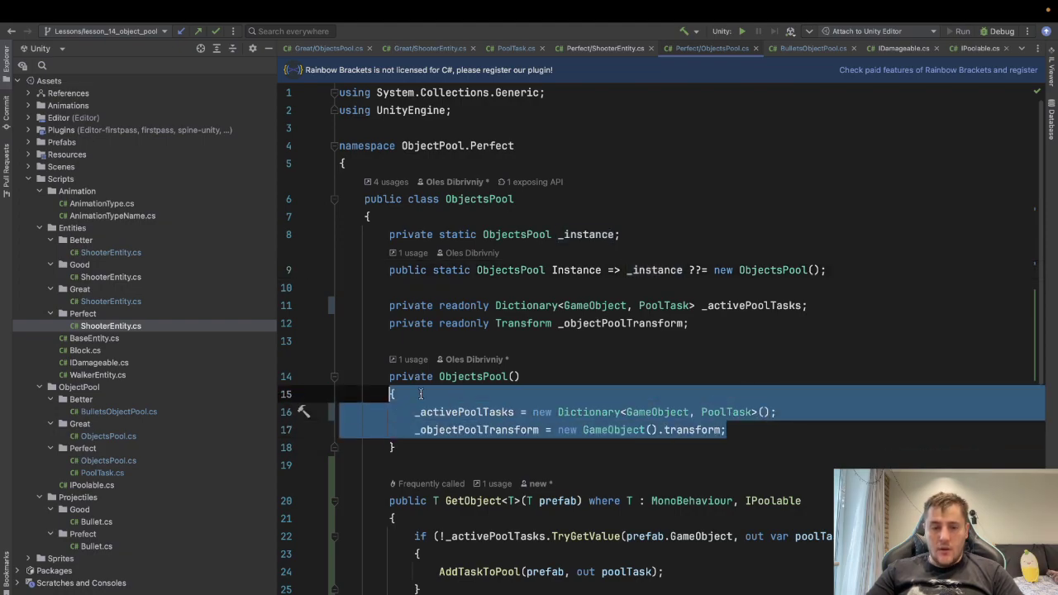
{"action": "key", "text": "shift+Up"}
{"action": "key", "text": "shift+Home"}
{"action": "left_click", "coordinate": [772, 270]}
- Select _instance and its '??= new ObjectsPool();' lazy initialisation on line 9
{"action": "left_click", "coordinate": [674, 270]}
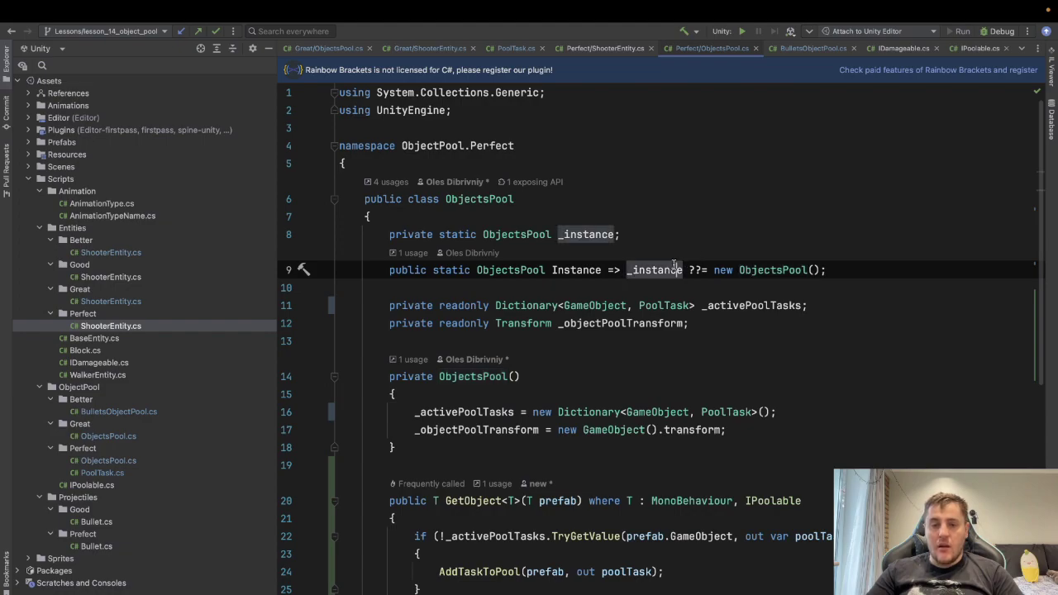
{"action": "left_click", "coordinate": [583, 270]}
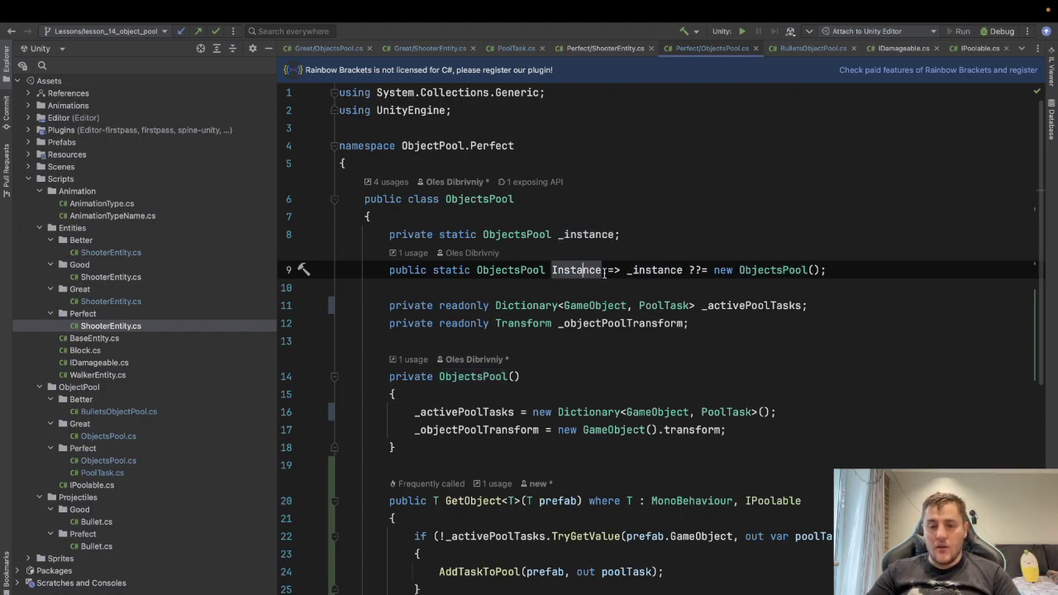
{"action": "left_click_drag", "start_coordinate": [625, 269], "coordinate": [683, 269]}
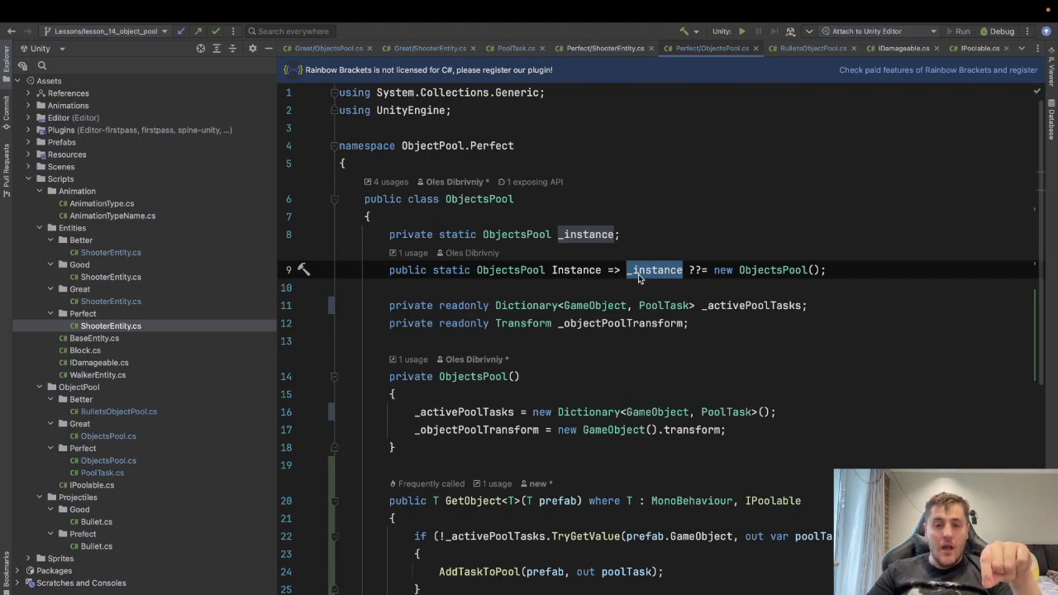
{"action": "mouse_move", "coordinate": [638, 278]}
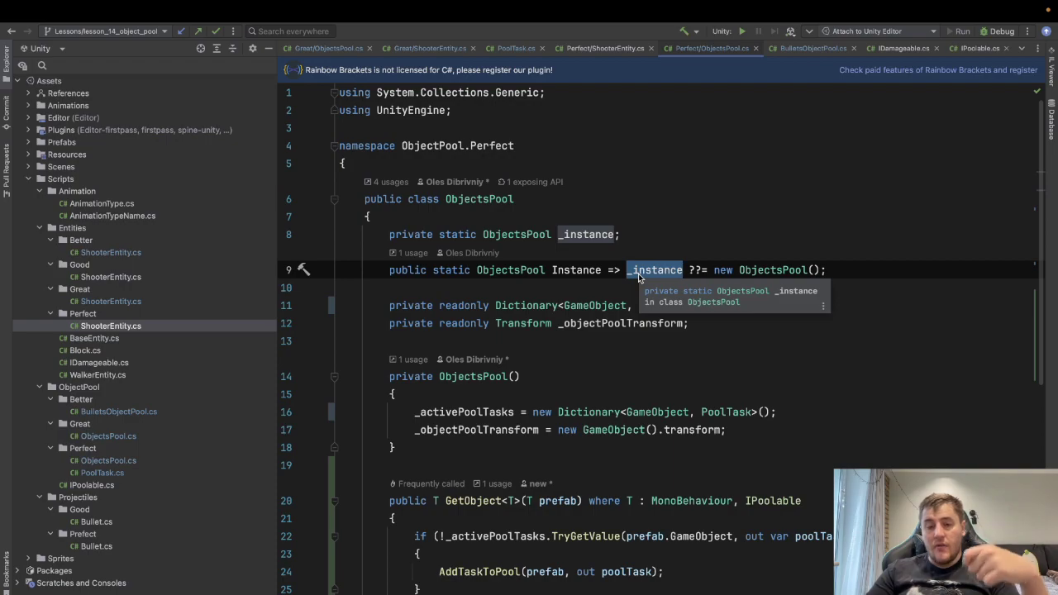
{"action": "left_click", "coordinate": [649, 270]}
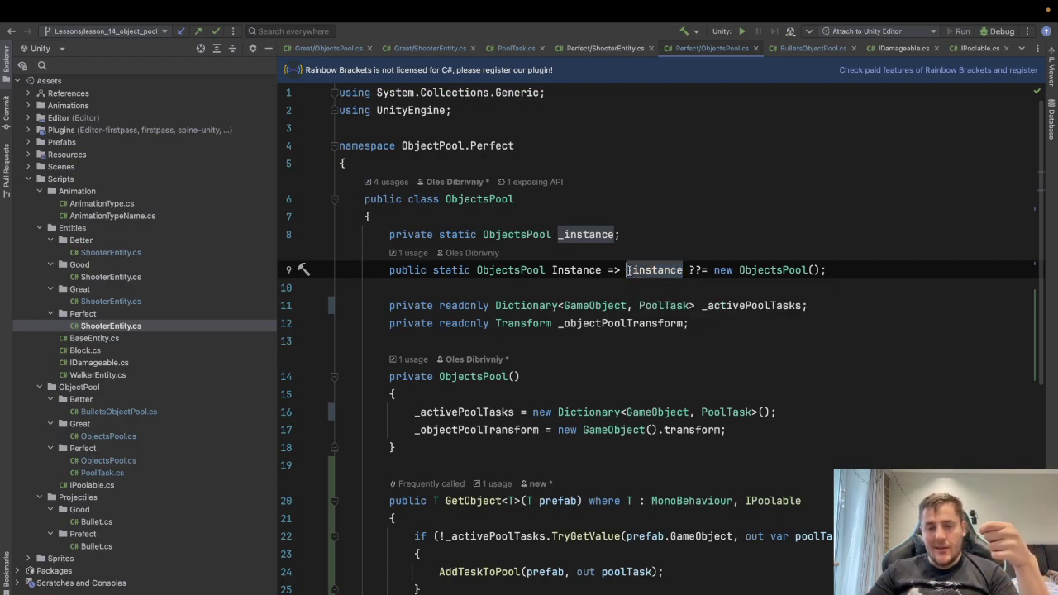
{"action": "left_click_drag", "start_coordinate": [626, 269], "coordinate": [684, 270]}
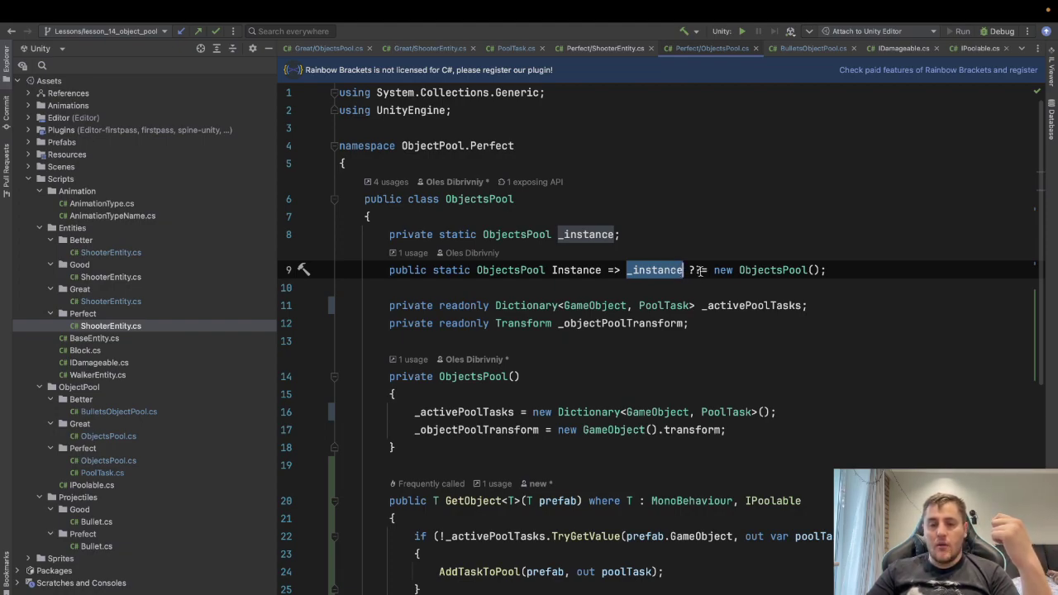
{"action": "left_click_drag", "start_coordinate": [689, 269], "coordinate": [840, 270]}
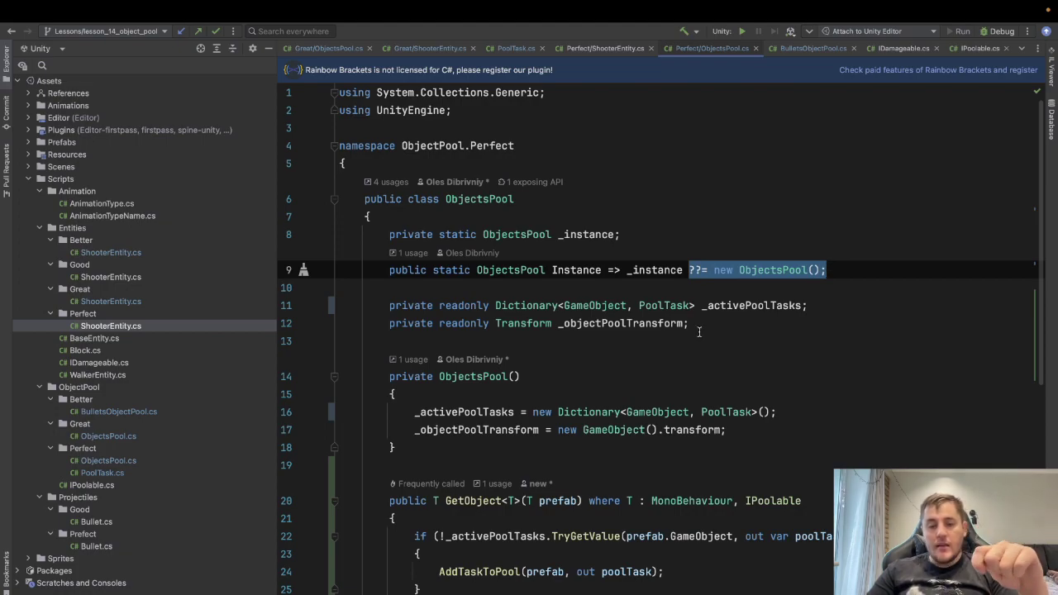
- Select the private constructor (lines 14–18), its private modifier and the class name, then return to ShooterEntity.cs
{"action": "left_click", "coordinate": [385, 377]}
{"action": "left_click_drag", "start_coordinate": [385, 378], "coordinate": [513, 440]}
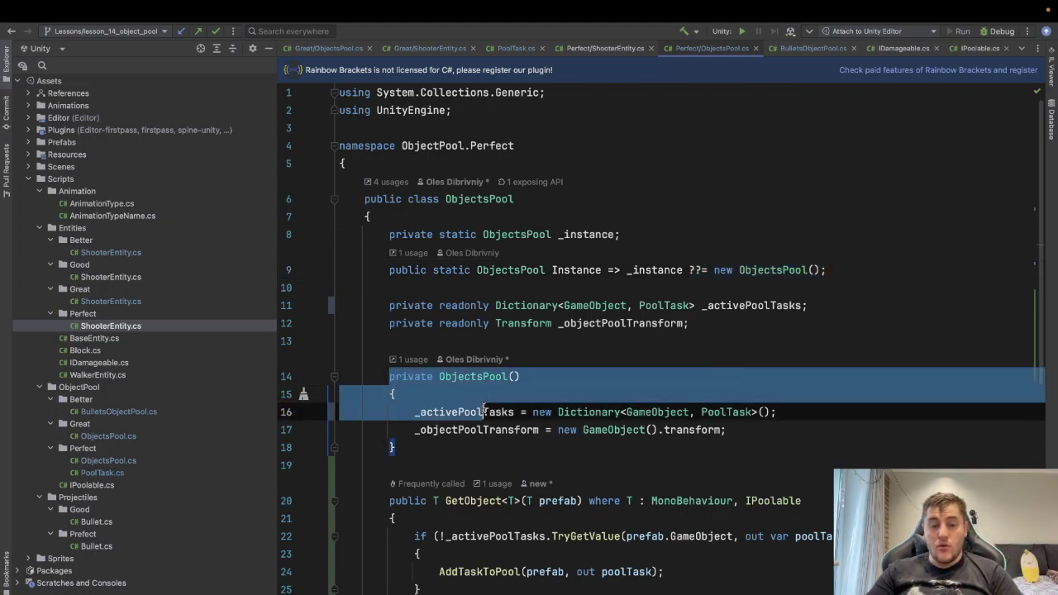
{"action": "left_click", "coordinate": [464, 377]}
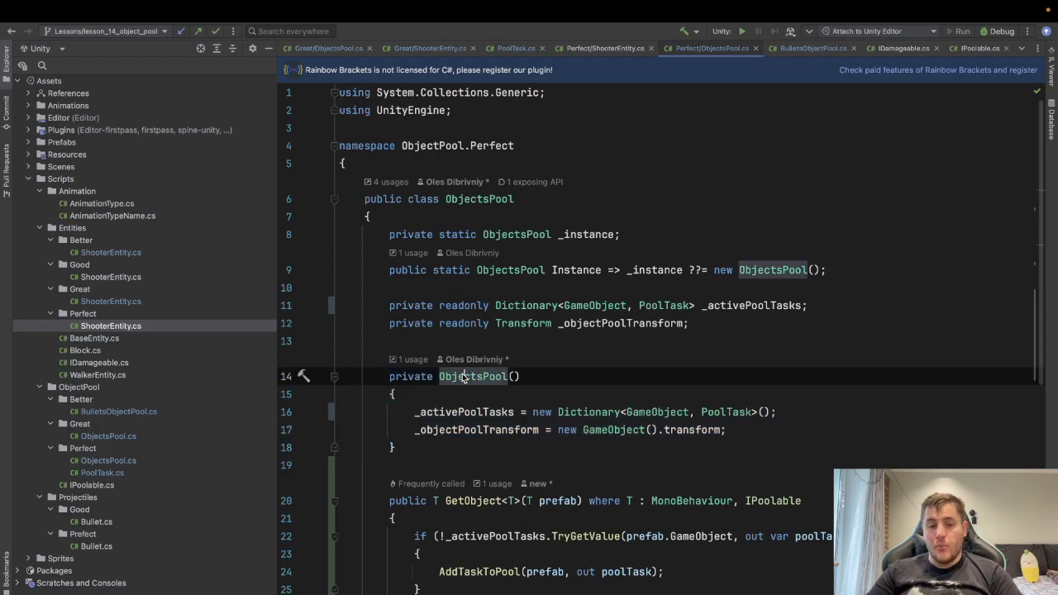
{"action": "left_click_drag", "start_coordinate": [390, 377], "coordinate": [433, 378]}
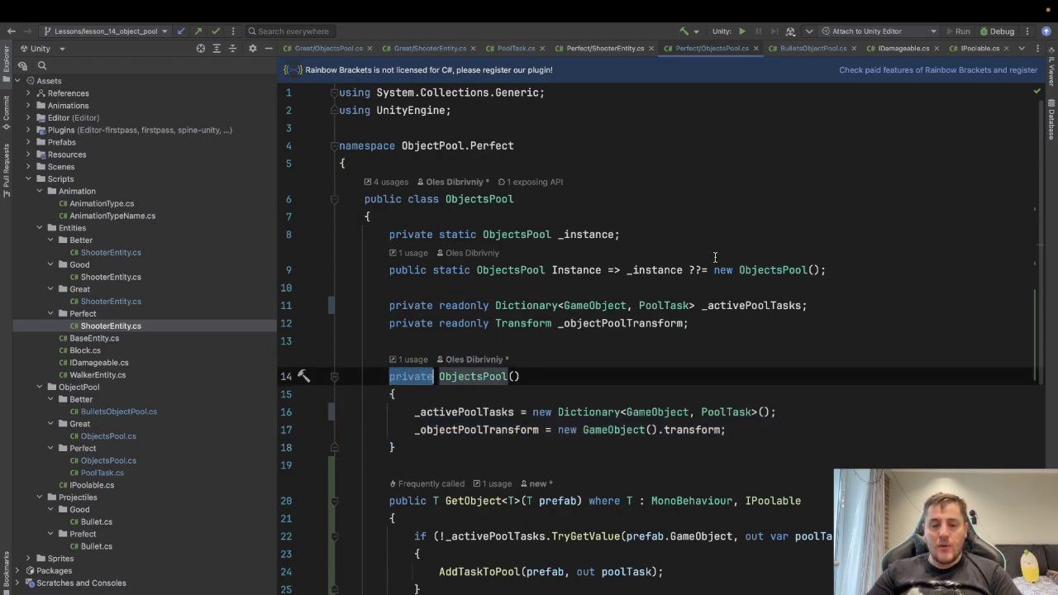
{"action": "left_click", "coordinate": [446, 199]}
{"action": "left_click_drag", "start_coordinate": [446, 199], "coordinate": [536, 203]}
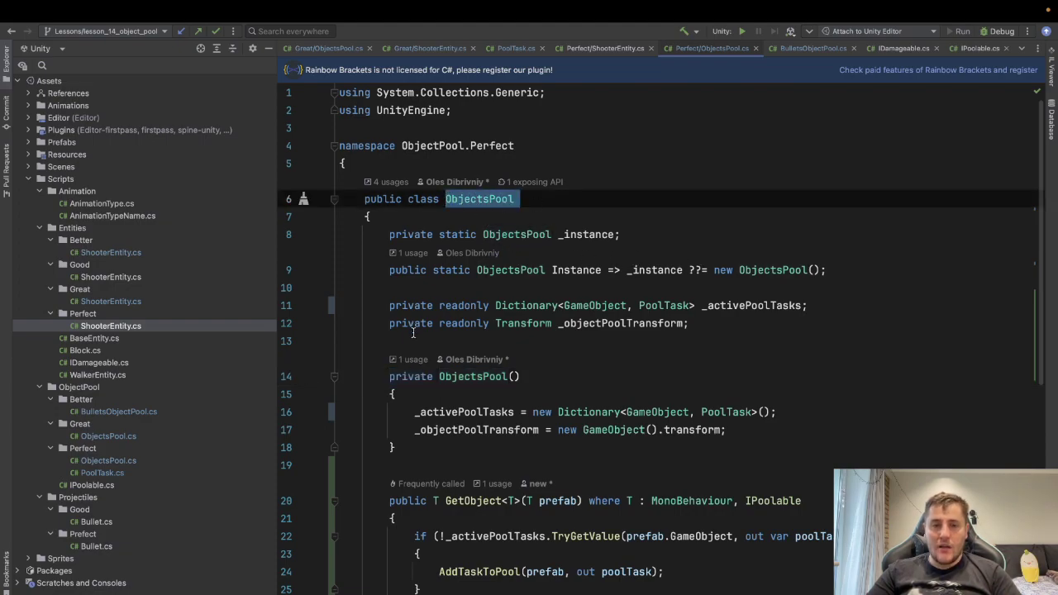
{"action": "left_click", "coordinate": [590, 48]}
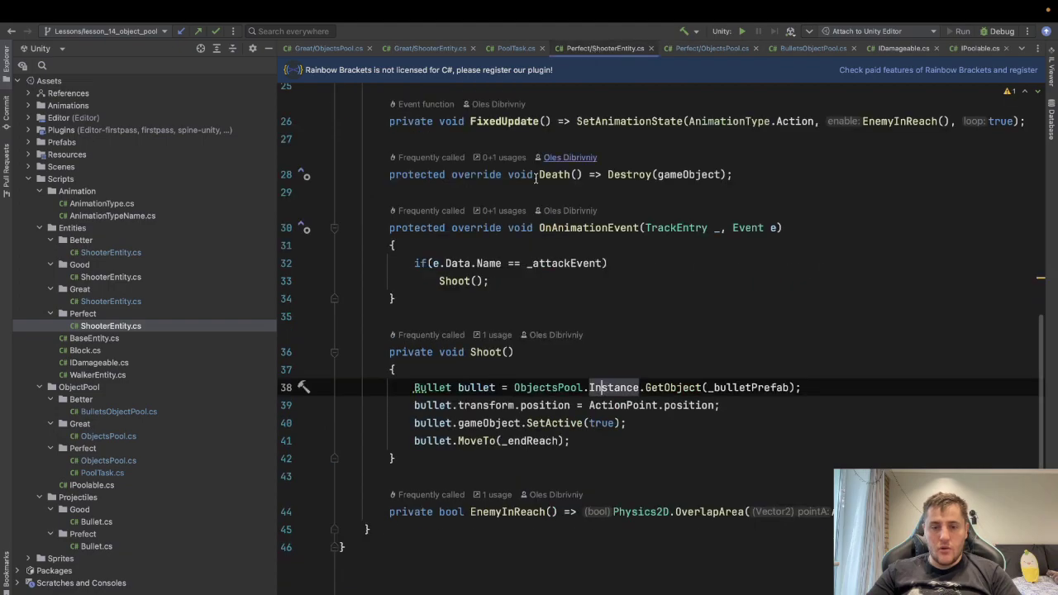
- Insert 'ObjectPool pool = new ObjectPool();' as the first line of Shoot()
{"action": "left_click", "coordinate": [450, 374]}
{"action": "key", "text": "Return"}
{"action": "type", "text": "Obe"}
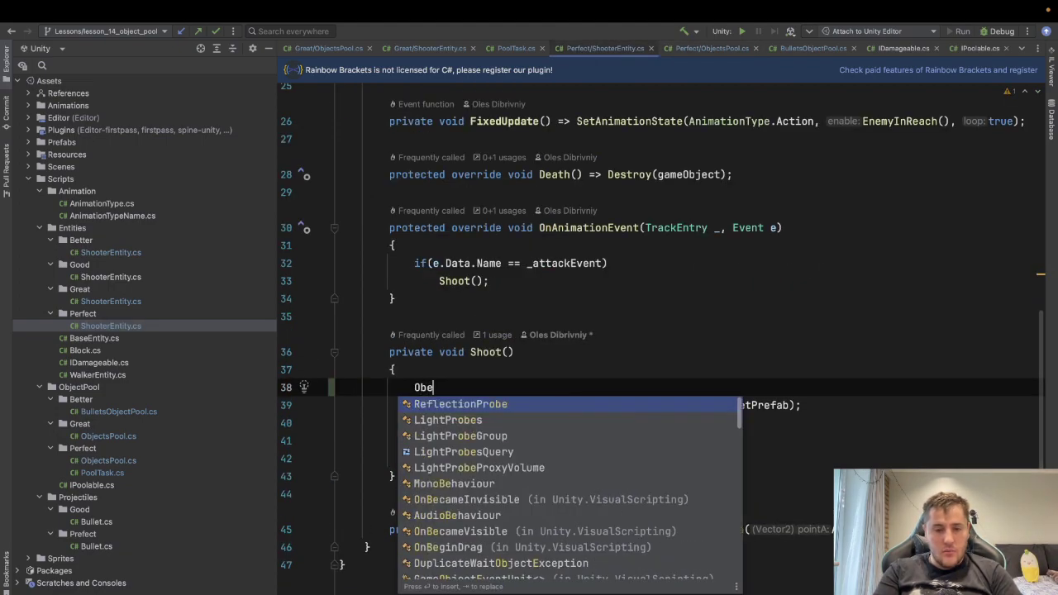
{"action": "key", "text": "BackSpace"}
{"action": "type", "text": "ek"}
{"action": "key", "text": "BackSpace"}
{"action": "key", "text": "BackSpace"}
{"action": "type", "text": "jec"}
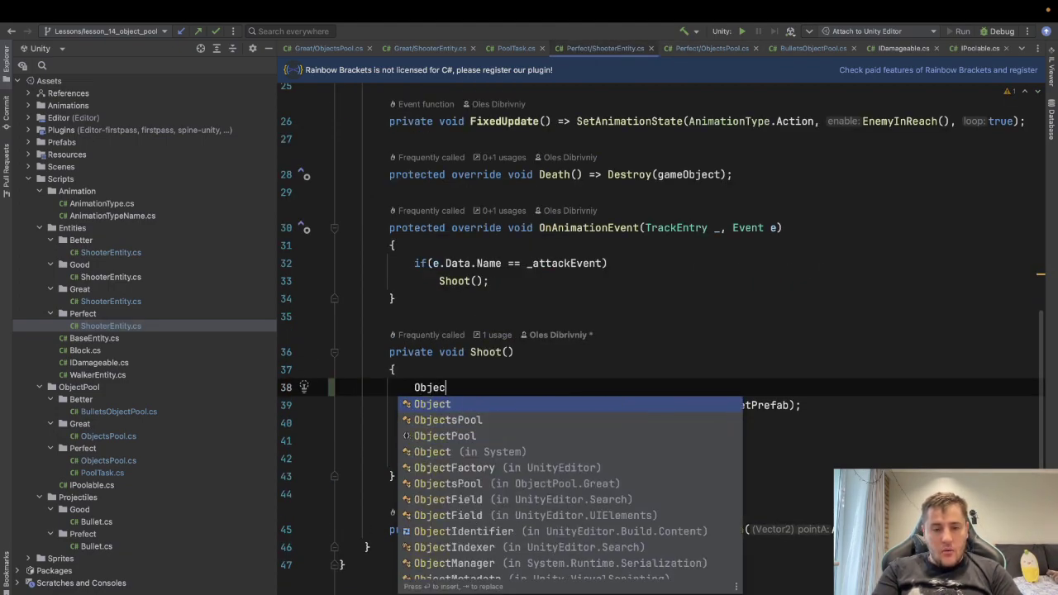
{"action": "type", "text": "t_po"}
{"action": "type", "text": "= "}
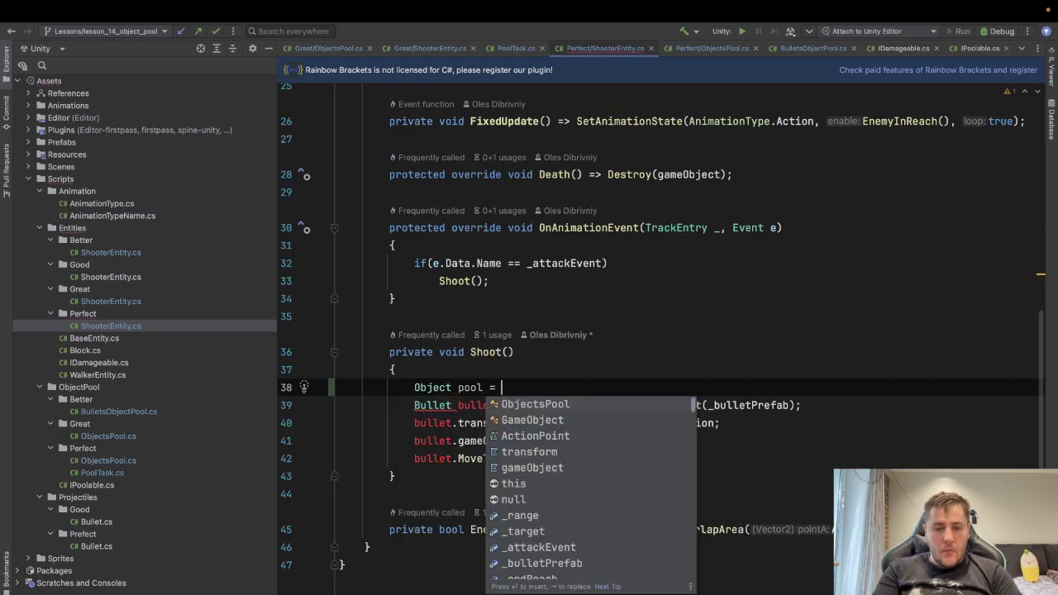
{"action": "type", "text": "new Ob"}
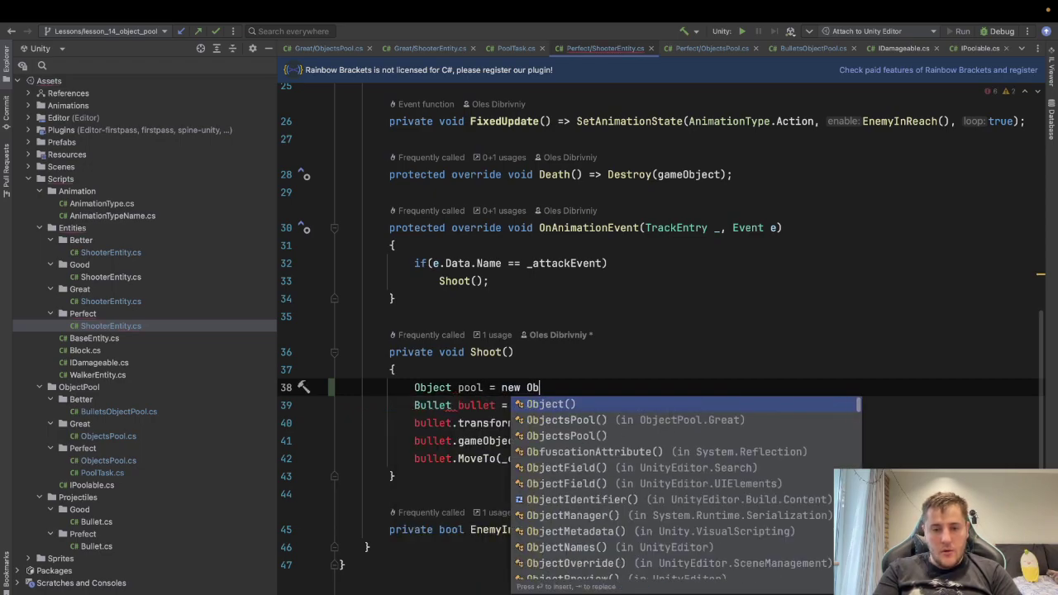
{"action": "type", "text": "jectPo"}
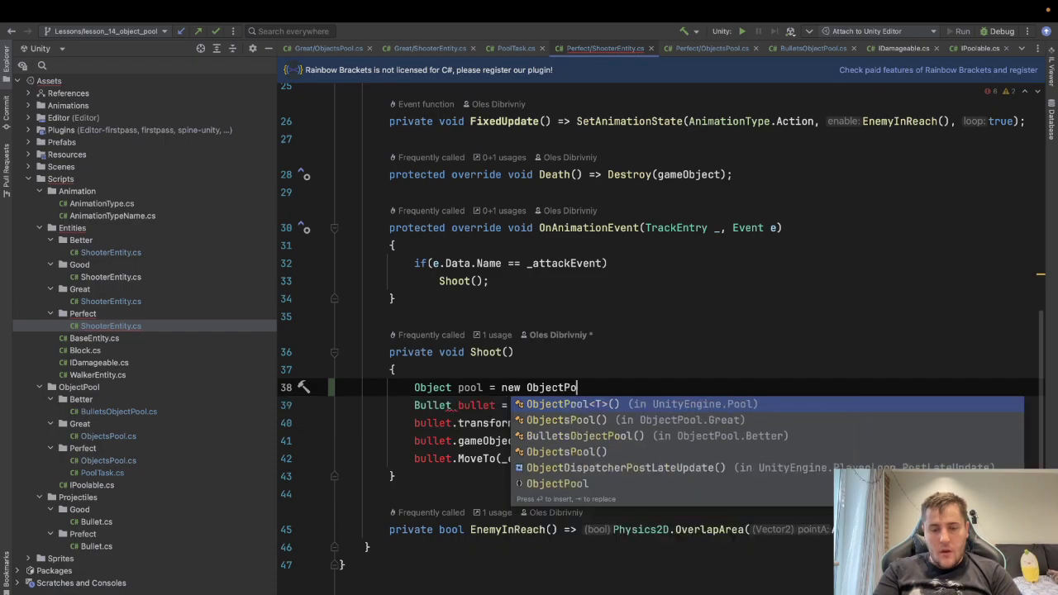
{"action": "type", "text": "ol"}
{"action": "key", "text": "Return"}
{"action": "type", "text": ";"}
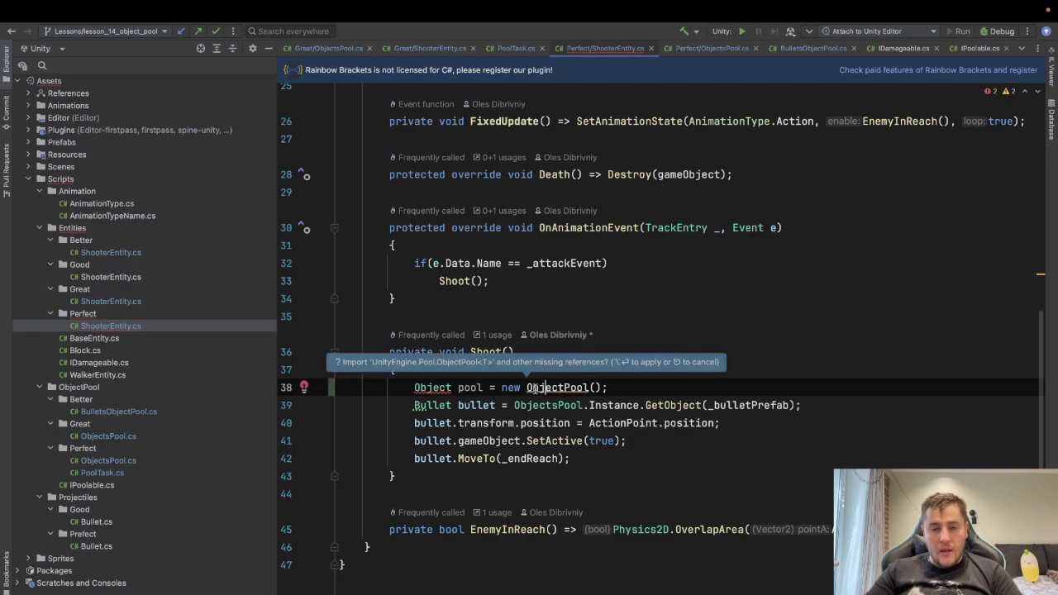
{"action": "double_click", "coordinate": [446, 387]}
{"action": "type", "text": "ObjectPool"}
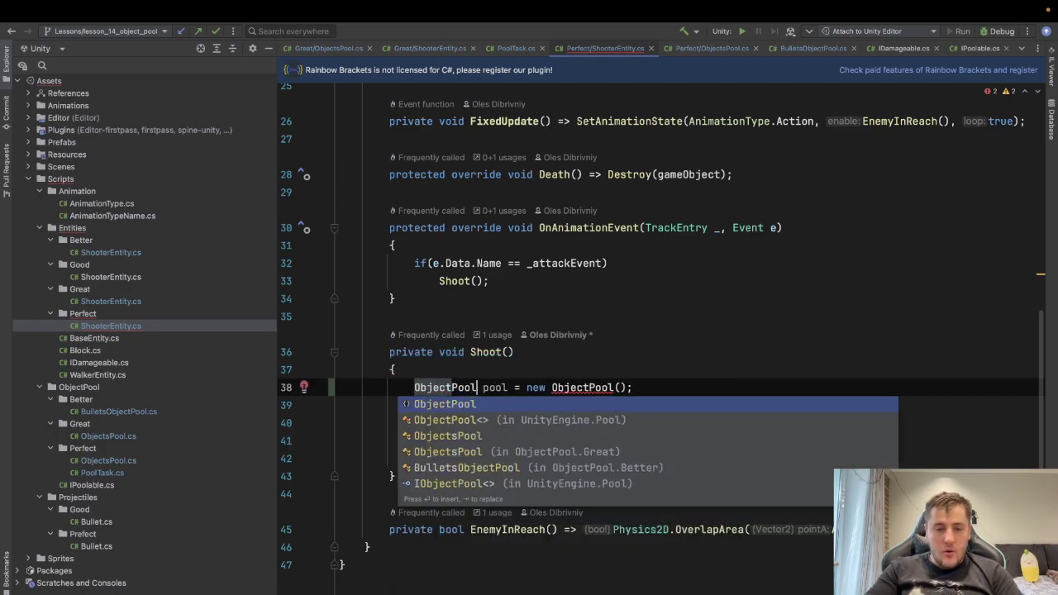
{"action": "key", "text": "Escape"}
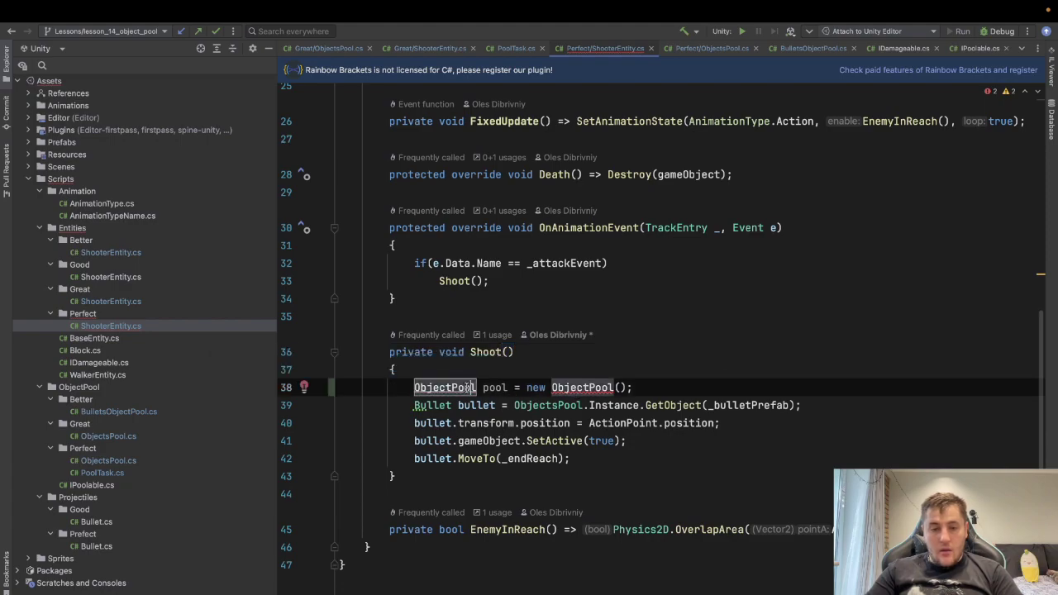
- Try importing Unity's generic ObjectPool via Alt+Enter, undo it, and view the context actions
{"action": "key", "text": "alt+Return"}
{"action": "key", "text": "Return"}
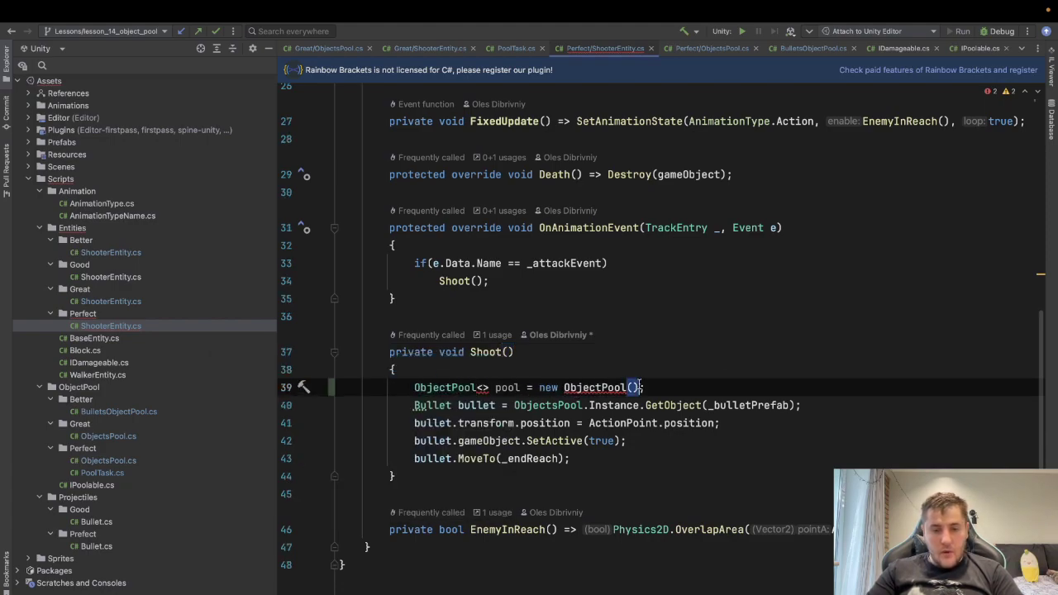
{"action": "left_click", "coordinate": [482, 386]}
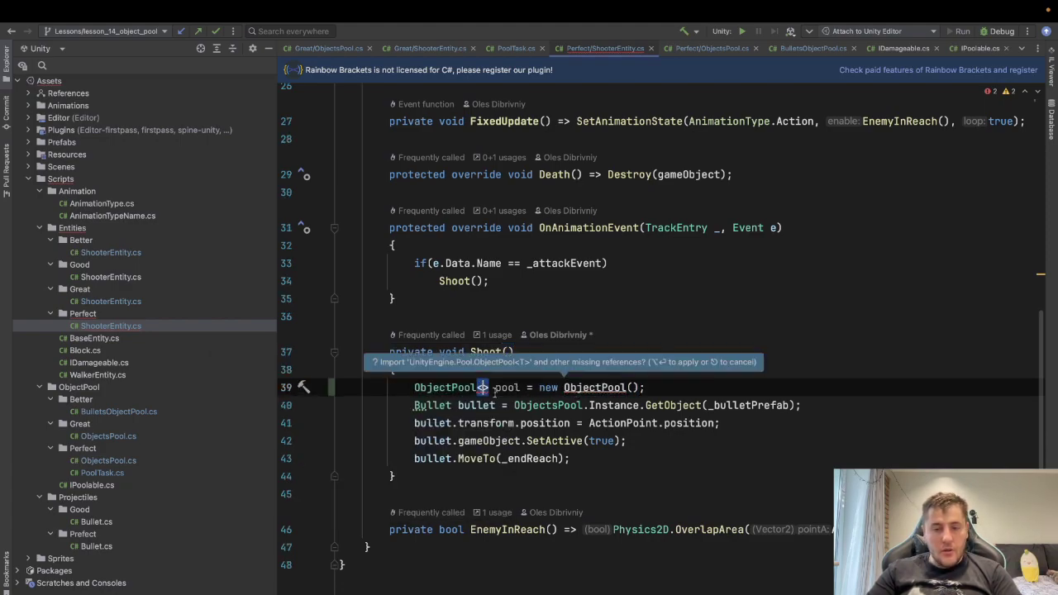
{"action": "key", "text": "ctrl+z"}
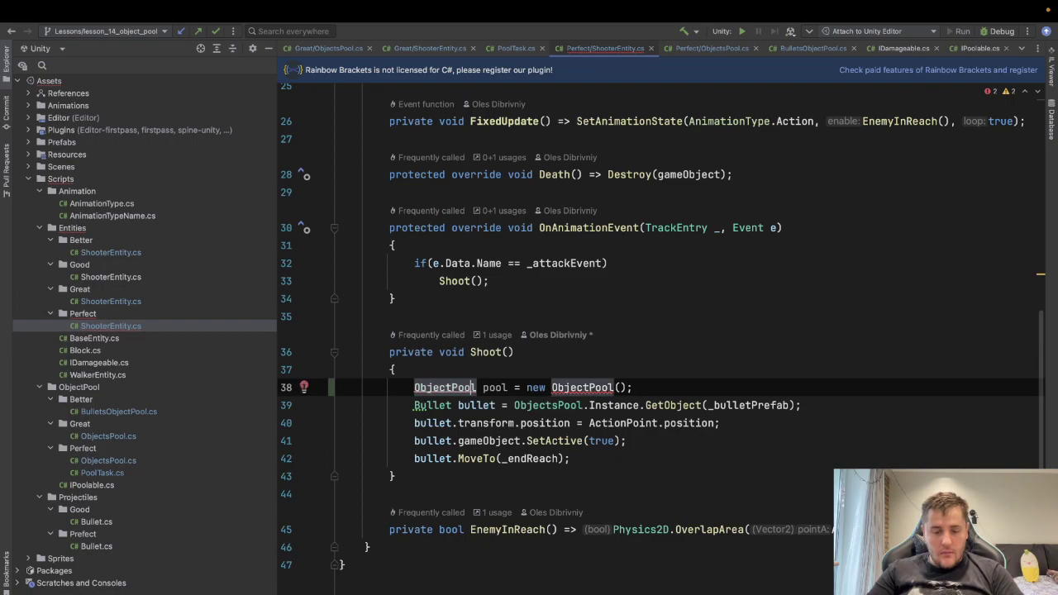
{"action": "right_click", "coordinate": [449, 389]}
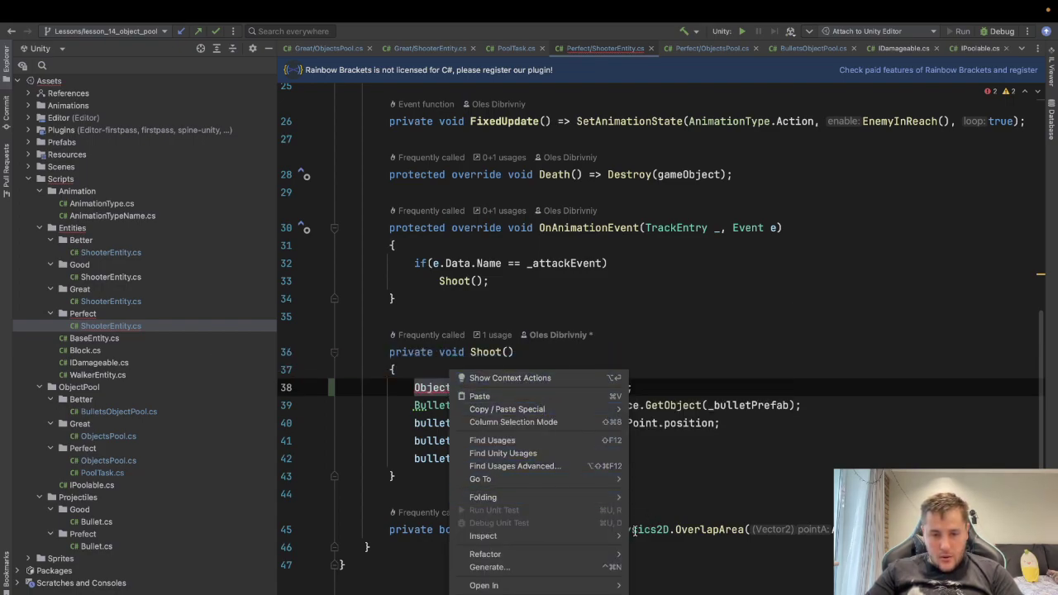
{"action": "left_click", "coordinate": [791, 324]}
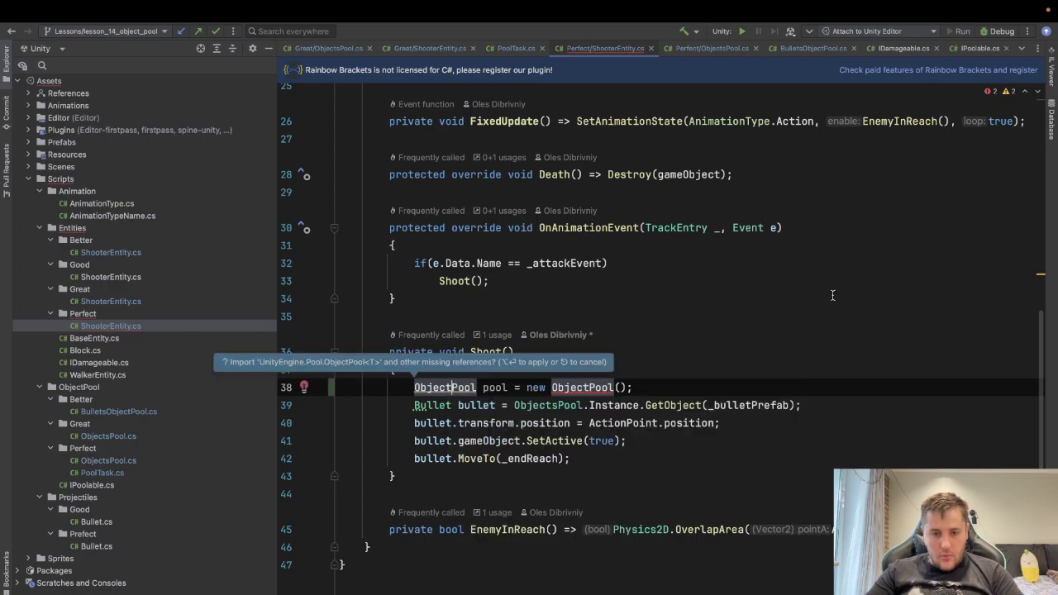
- Unfold the using directives in ShooterEntity.cs, return to Shoot(), then show Perfect/ObjectsPool.cs
{"action": "scroll", "coordinate": [832, 295], "scroll_direction": "up", "scroll_amount": 10}
{"action": "scroll", "coordinate": [832, 295], "scroll_direction": "right", "scroll_amount": 1}
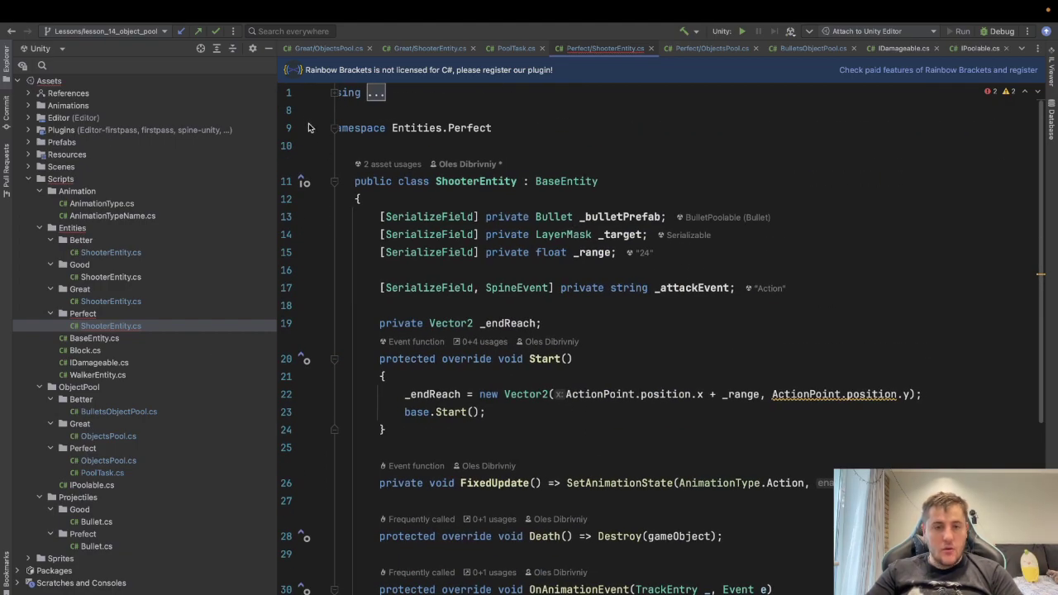
{"action": "left_click", "coordinate": [331, 93]}
{"action": "scroll", "coordinate": [558, 195], "scroll_direction": "left", "scroll_amount": 1}
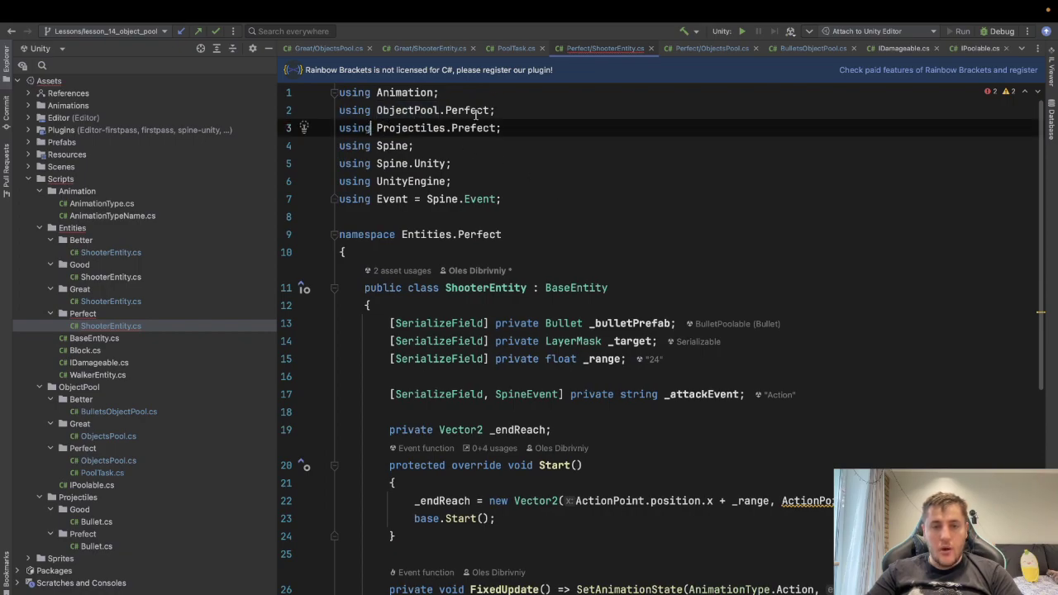
{"action": "scroll", "coordinate": [475, 117], "scroll_direction": "down", "scroll_amount": 12}
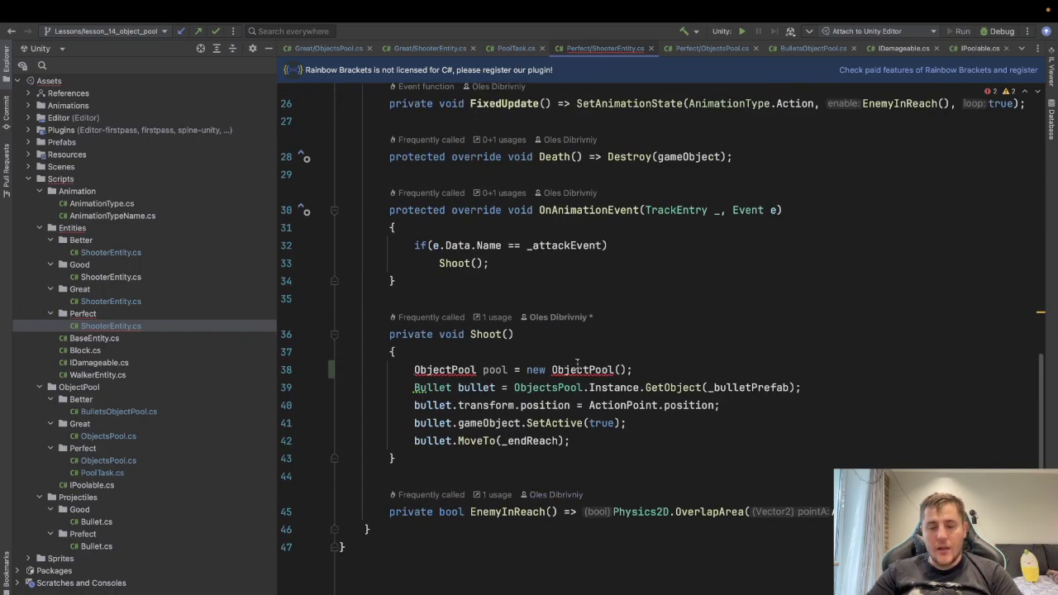
{"action": "mouse_move", "coordinate": [574, 369]}
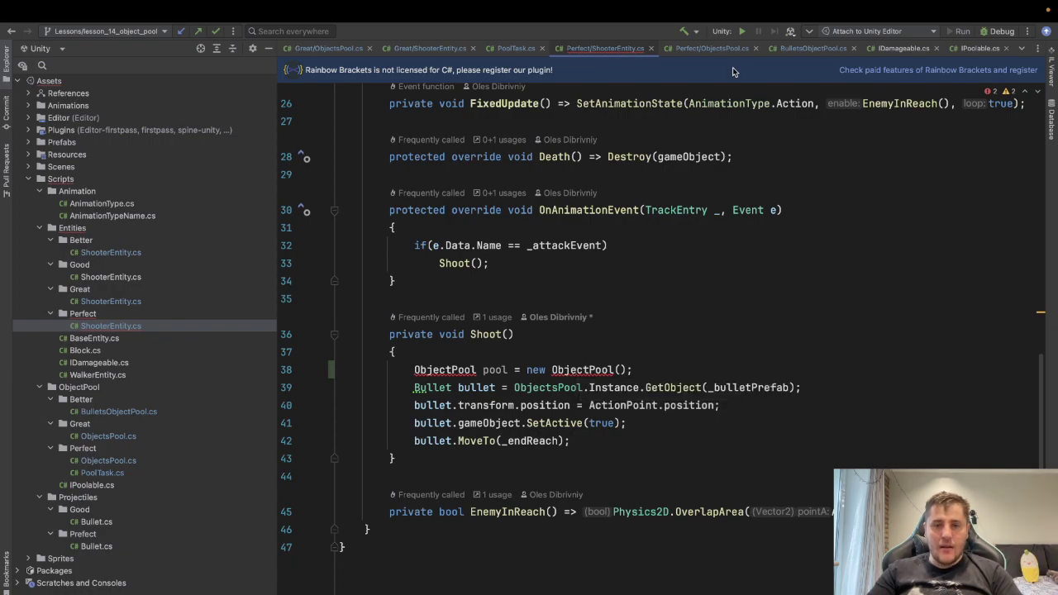
{"action": "left_click", "coordinate": [711, 48]}
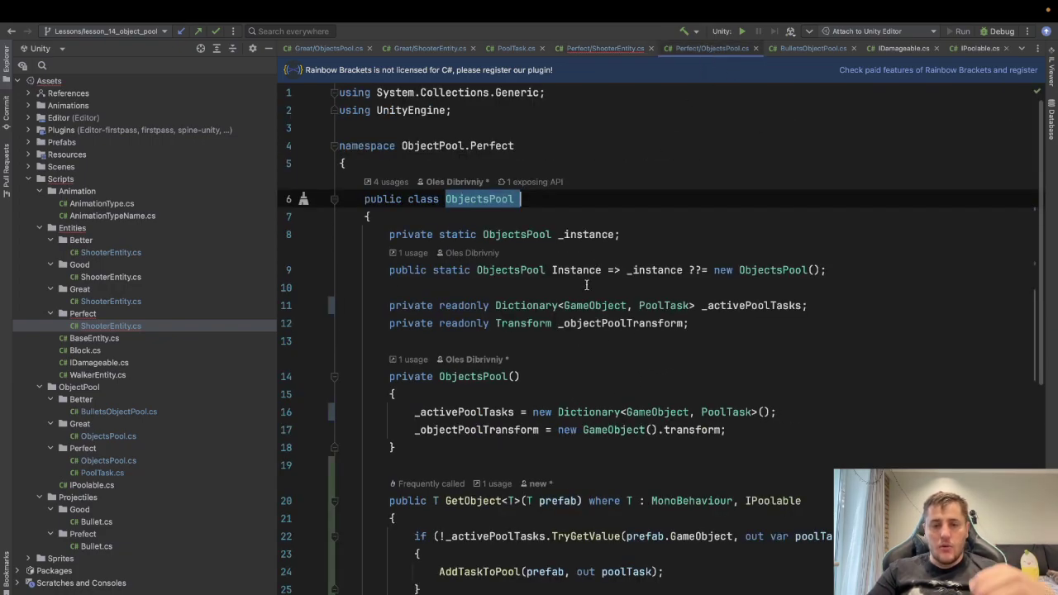
- Select the Instance property declaration, show _instance usages, and select the ObjectsPool class name
{"action": "left_click", "coordinate": [377, 270]}
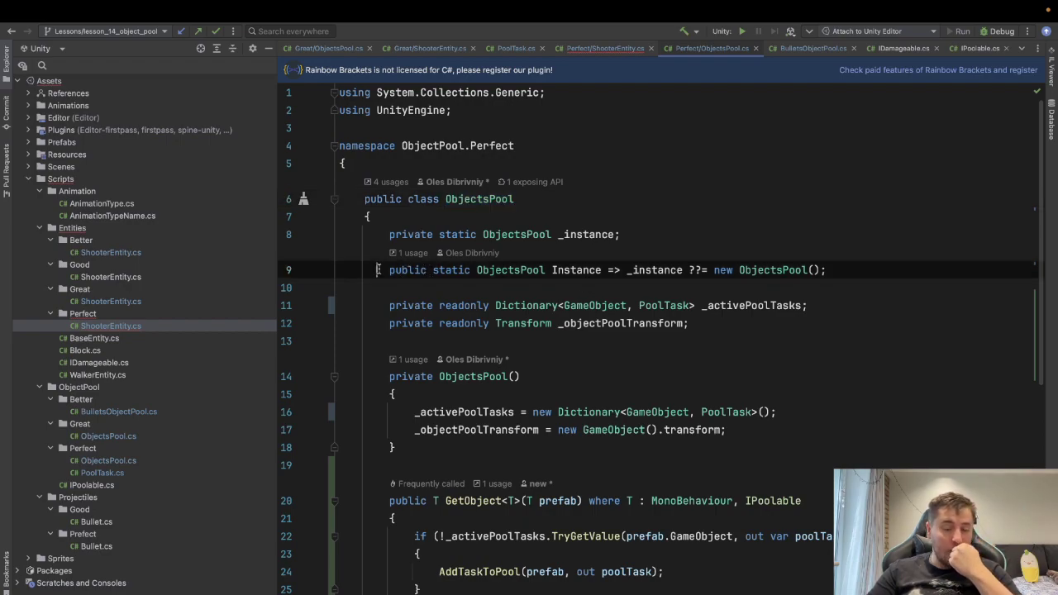
{"action": "left_click_drag", "start_coordinate": [377, 269], "coordinate": [830, 274]}
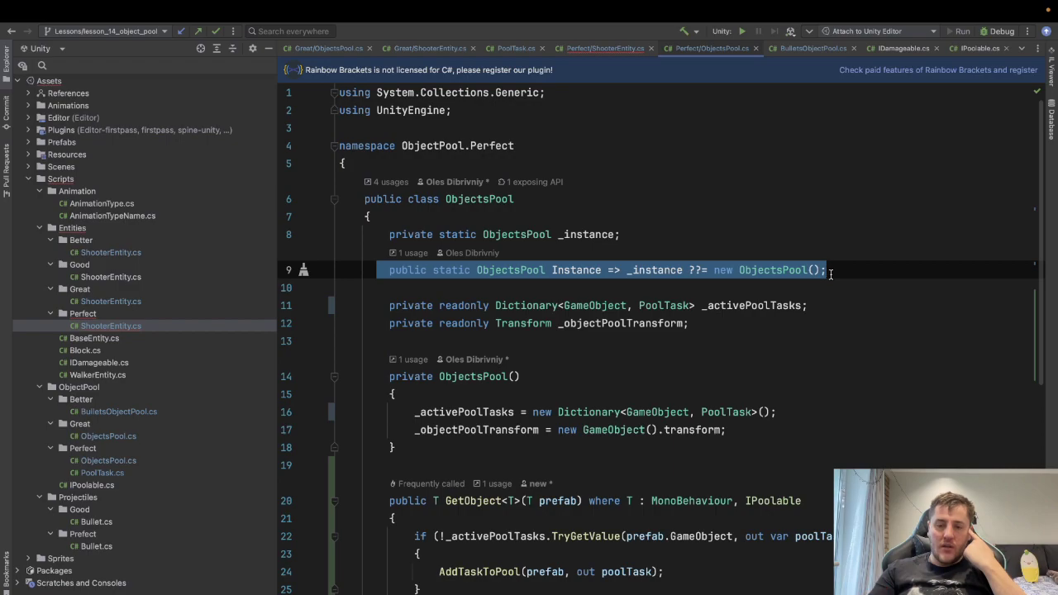
{"action": "left_click", "coordinate": [653, 263]}
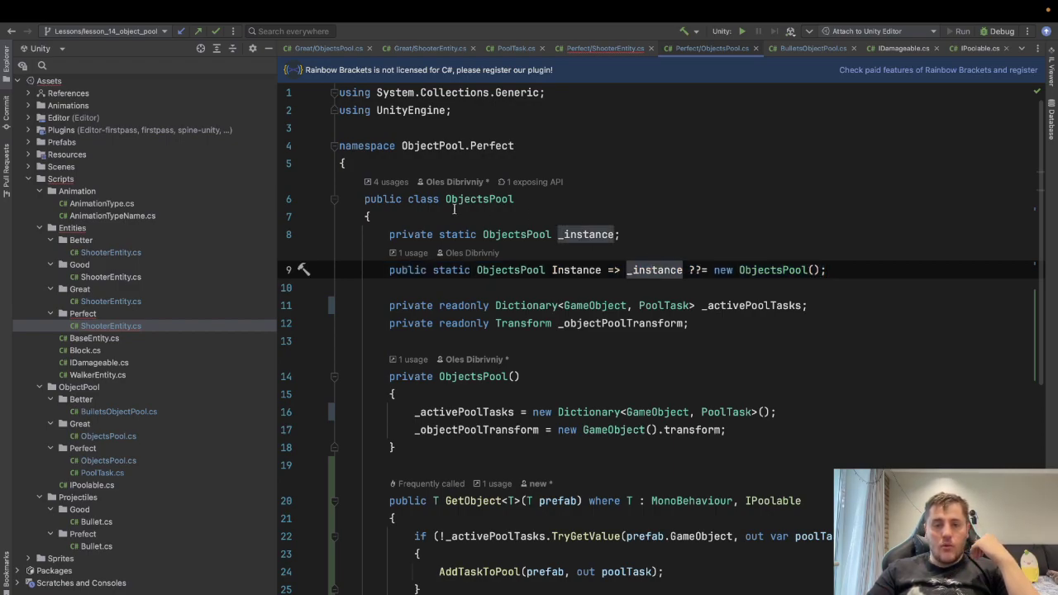
{"action": "left_click_drag", "start_coordinate": [446, 199], "coordinate": [540, 195]}
{"action": "left_click", "coordinate": [538, 196]}
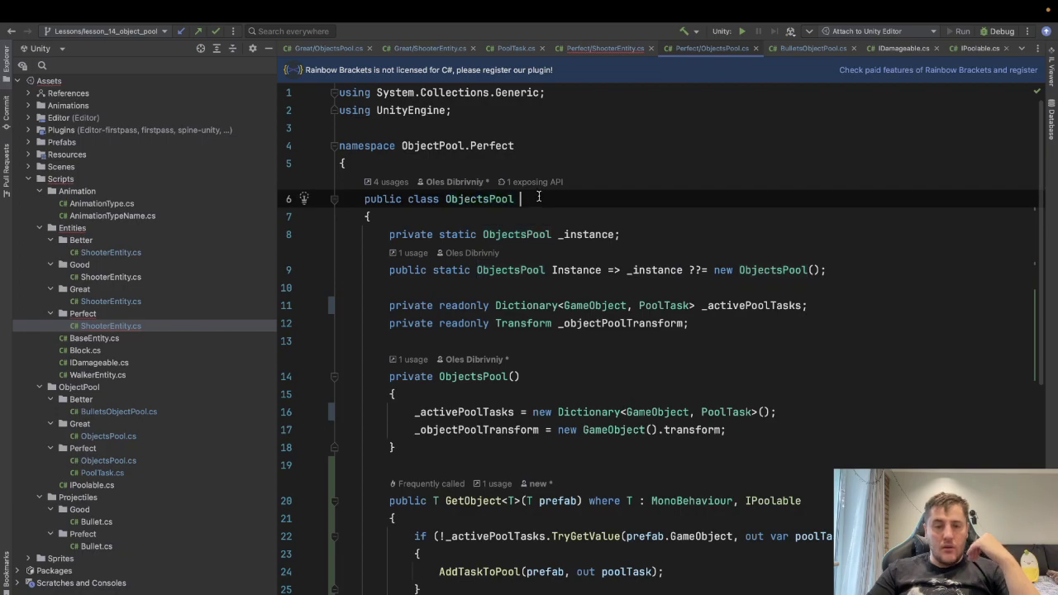
- Inspect the Instance property and ObjectsPool usages, then return to ShooterEntity.cs
{"action": "left_click", "coordinate": [571, 272]}
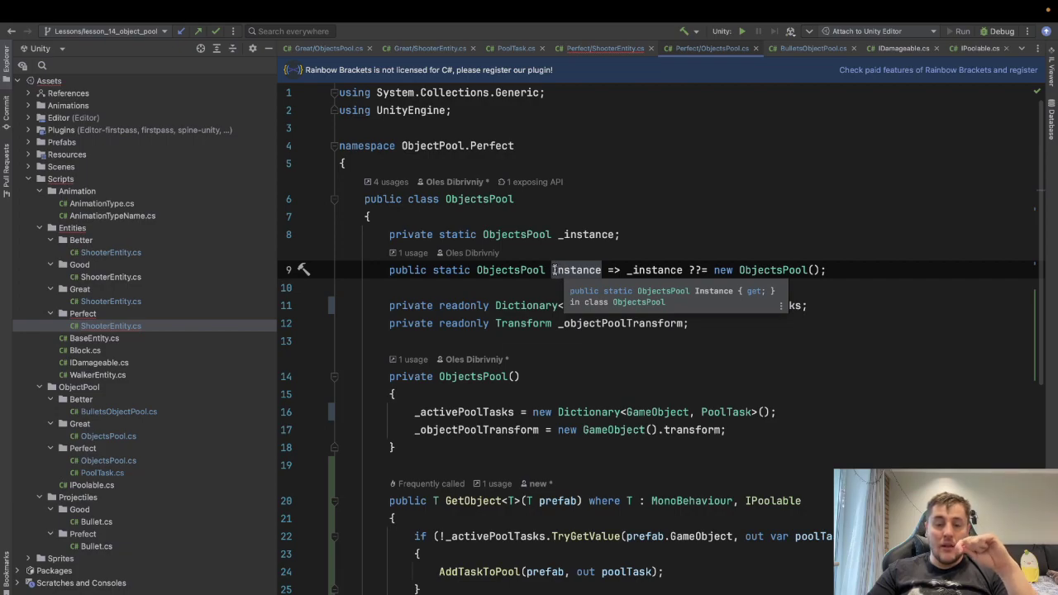
{"action": "left_click", "coordinate": [547, 270]}
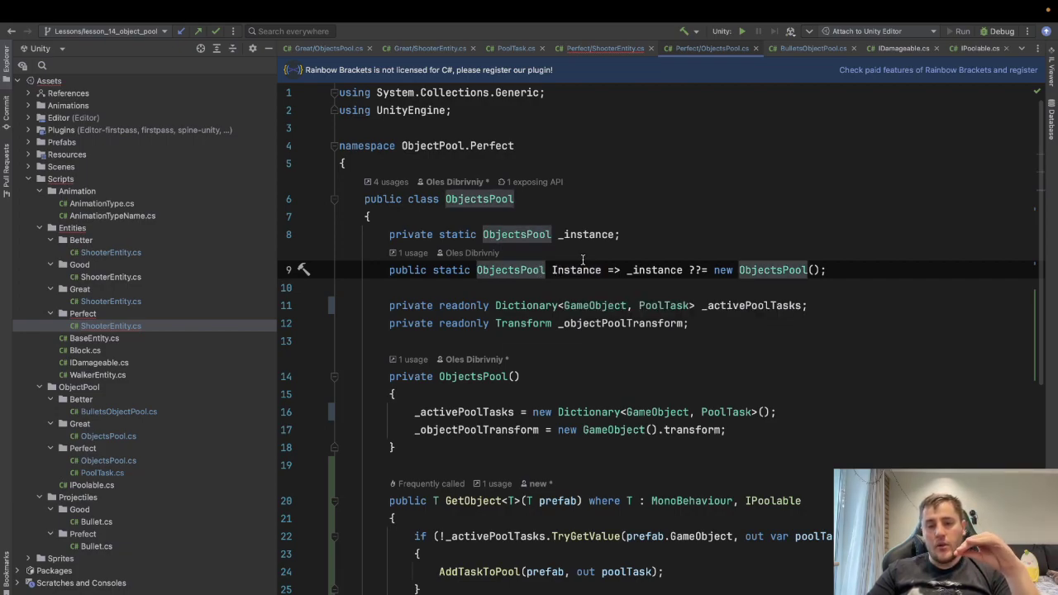
{"action": "left_click", "coordinate": [581, 270]}
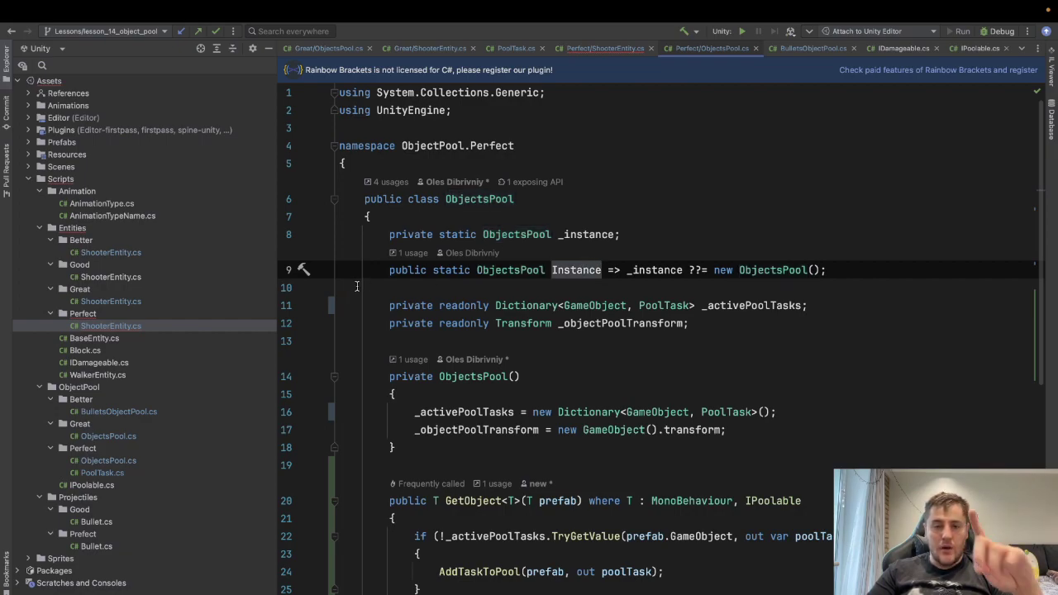
{"action": "scroll", "coordinate": [688, 258], "scroll_direction": "down", "scroll_amount": 1}
{"action": "scroll", "coordinate": [688, 258], "scroll_direction": "down", "scroll_amount": 2}
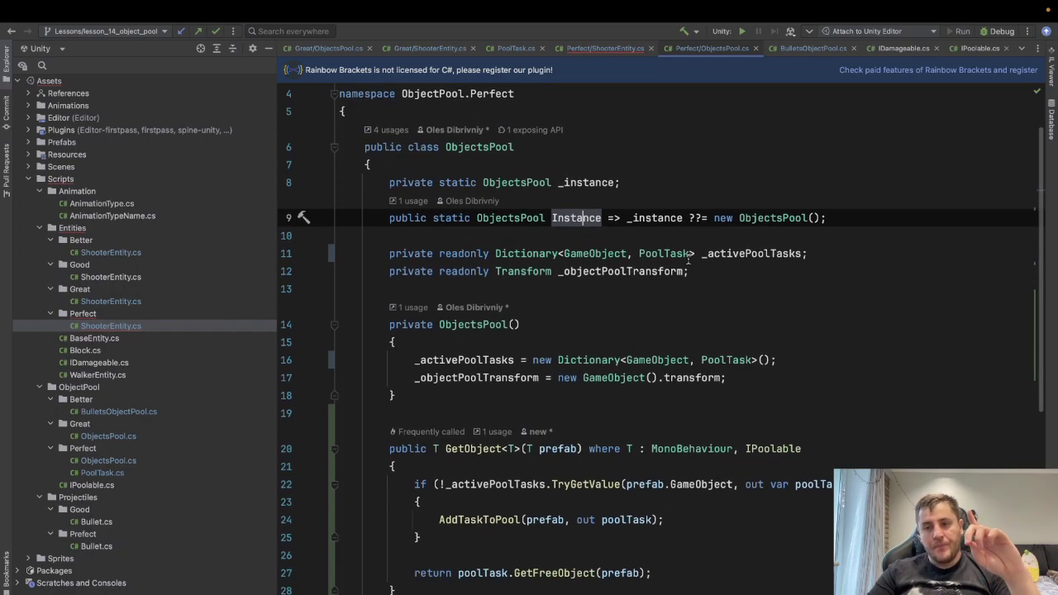
{"action": "scroll", "coordinate": [689, 257], "scroll_direction": "up", "scroll_amount": 3}
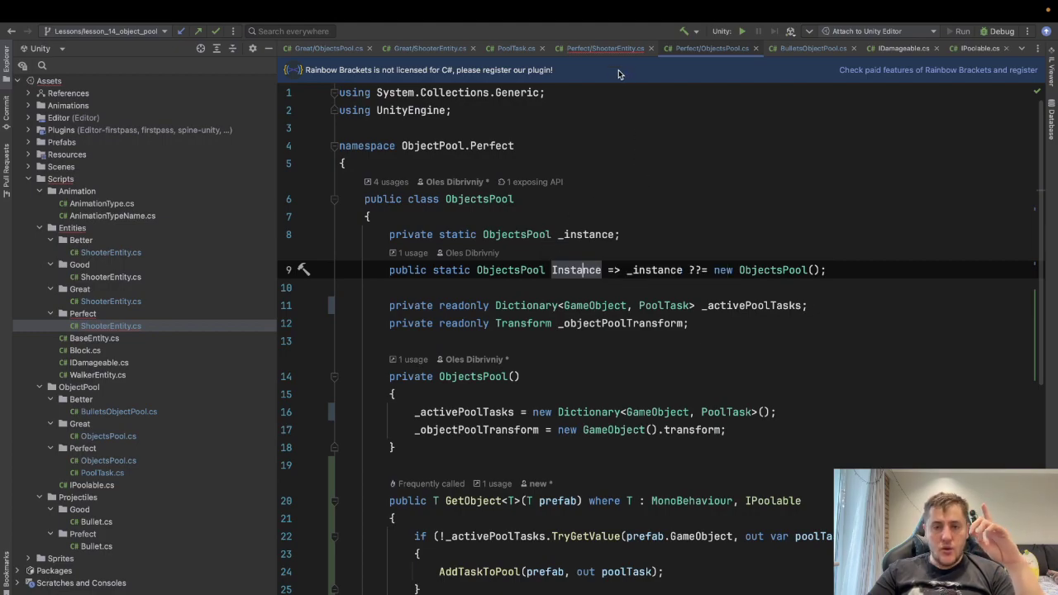
{"action": "left_click", "coordinate": [605, 48]}
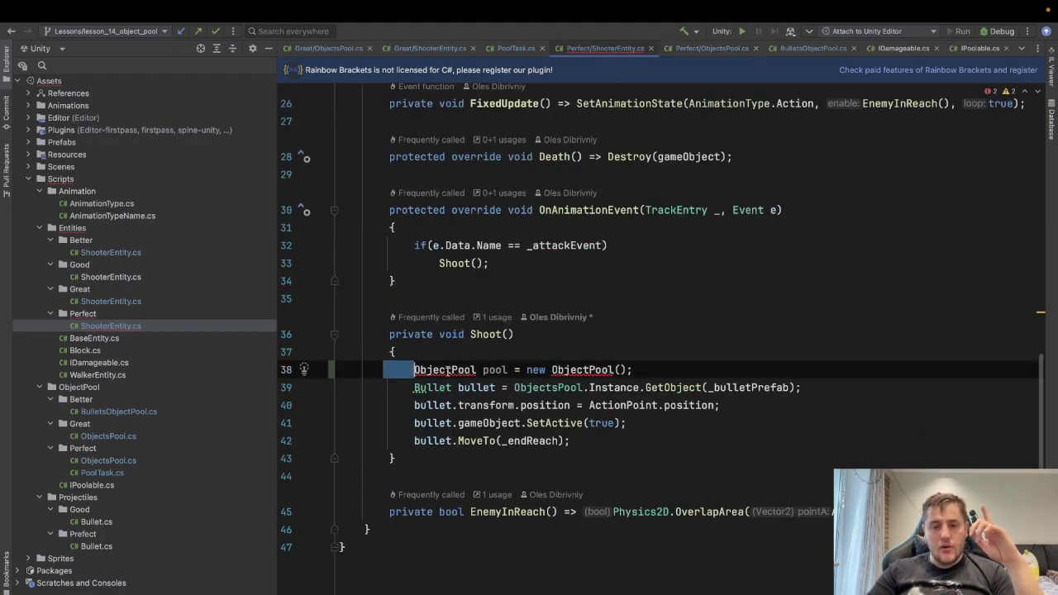
- Delete the 'ObjectPool pool = new ObjectPool();' line from Shoot(), then view Perfect/ObjectsPool.cs
{"action": "left_click", "coordinate": [638, 371]}
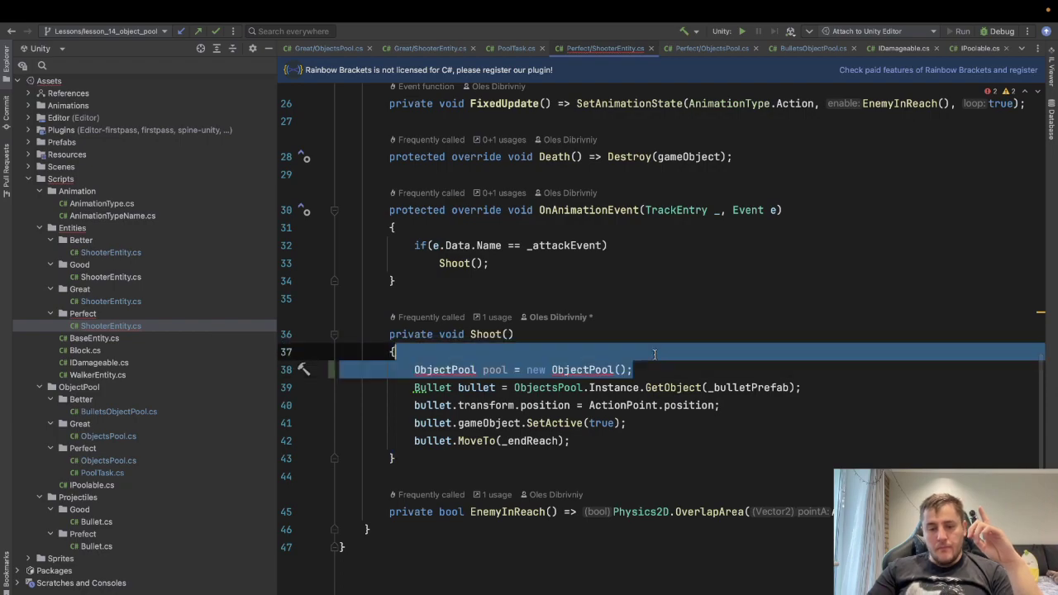
{"action": "key", "text": "super+BackSpace"}
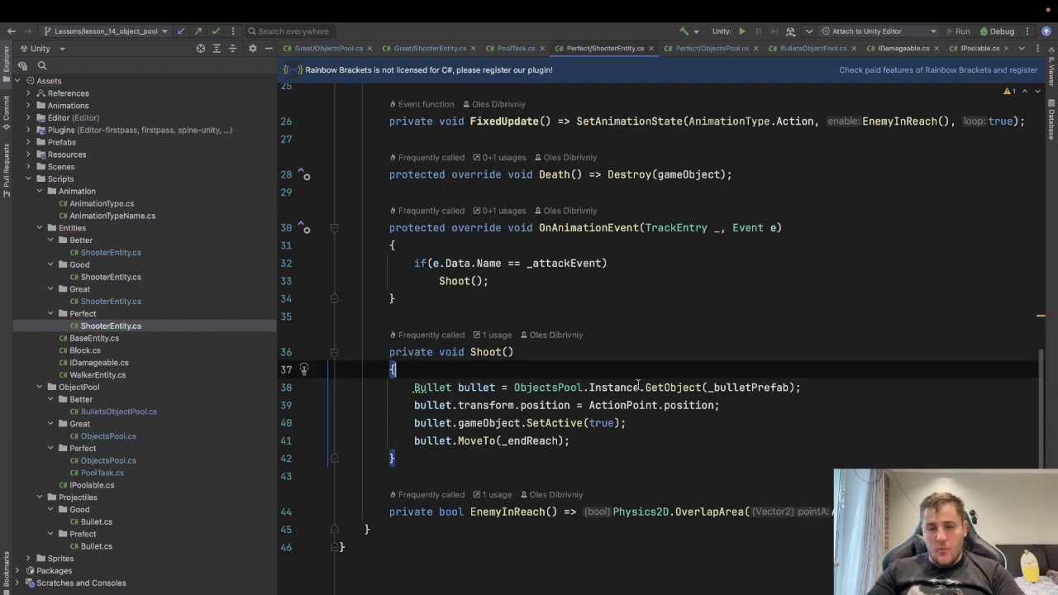
{"action": "mouse_move", "coordinate": [516, 397]}
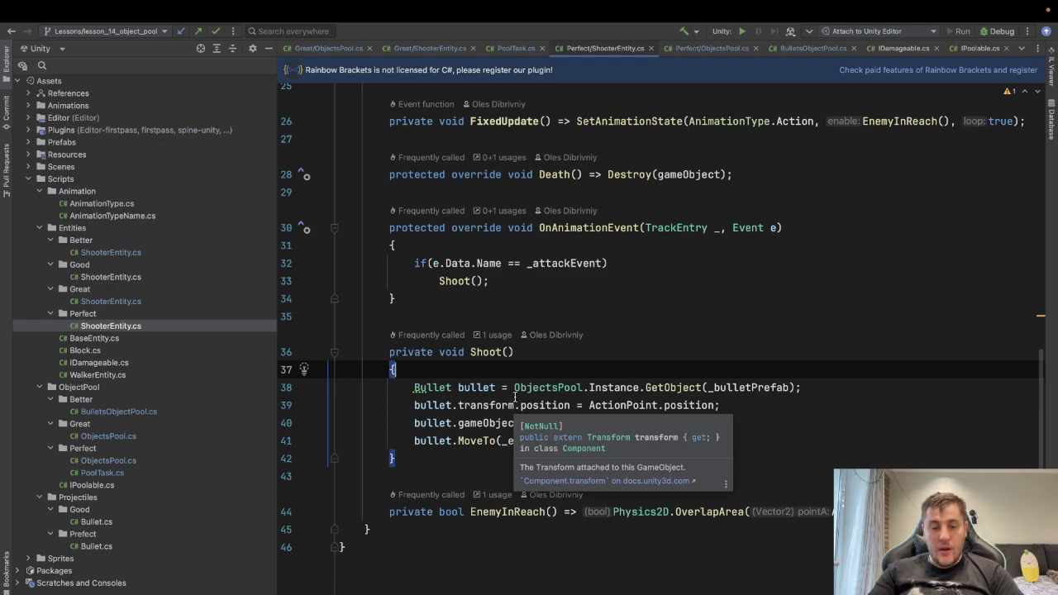
{"action": "left_click", "coordinate": [706, 51]}
{"action": "scroll", "coordinate": [546, 340], "scroll_direction": "down", "scroll_amount": 2}
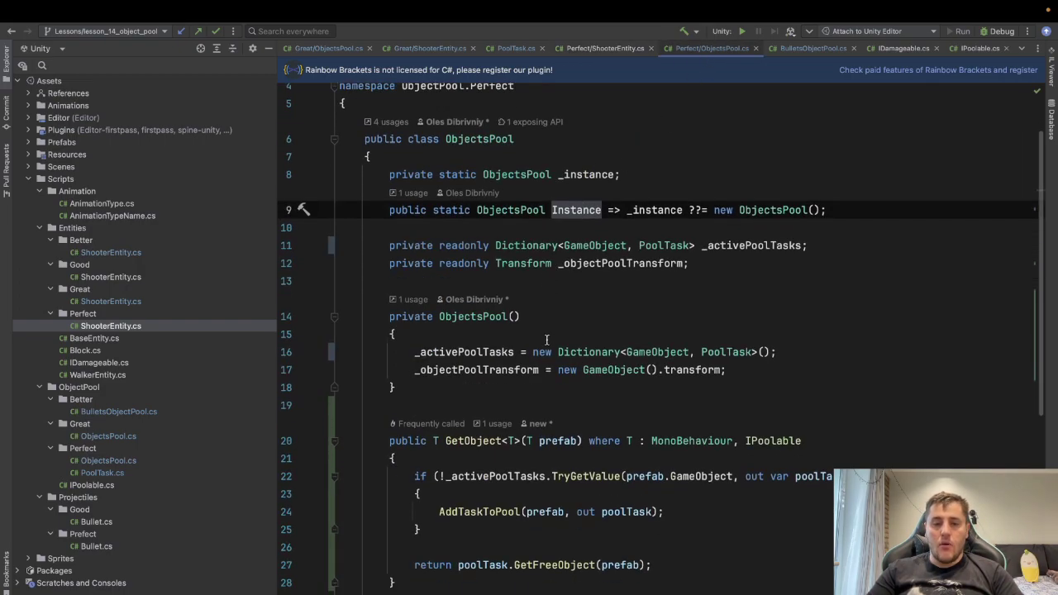
- Open Perfect/ObjectsPool.cs and close every other editor tab
{"action": "scroll", "coordinate": [546, 340], "scroll_direction": "down", "scroll_amount": 2}
{"action": "scroll", "coordinate": [581, 247], "scroll_direction": "down", "scroll_amount": 3}
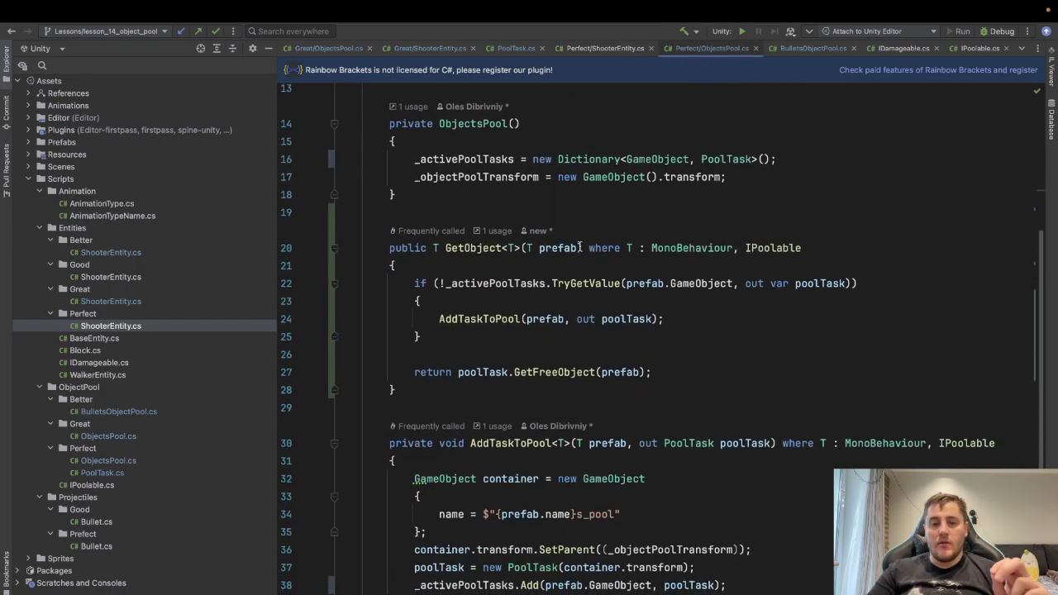
{"action": "scroll", "coordinate": [583, 244], "scroll_direction": "up", "scroll_amount": 1}
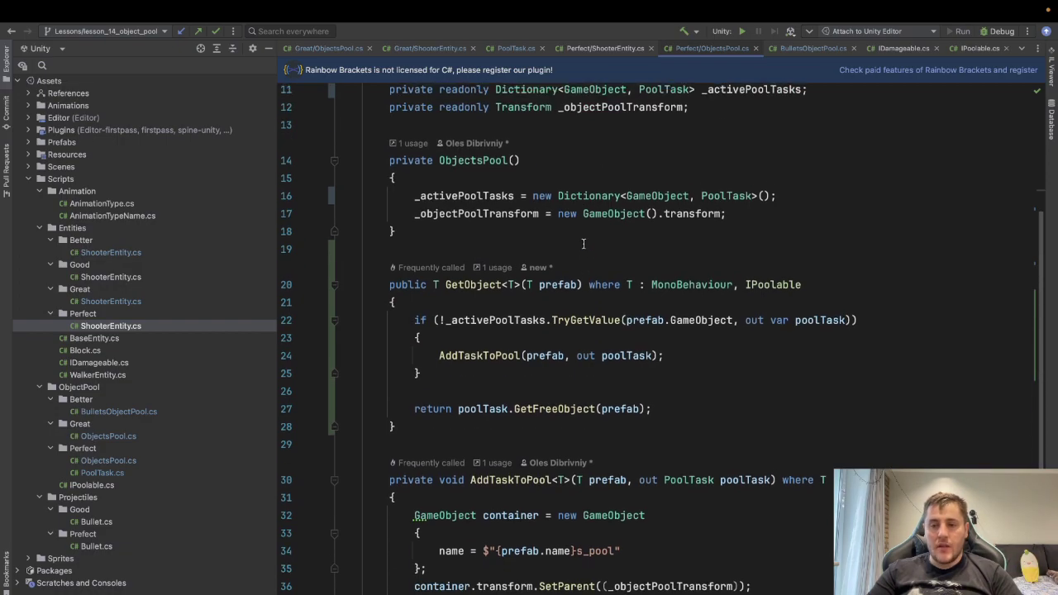
{"action": "scroll", "coordinate": [582, 243], "scroll_direction": "up", "scroll_amount": 5}
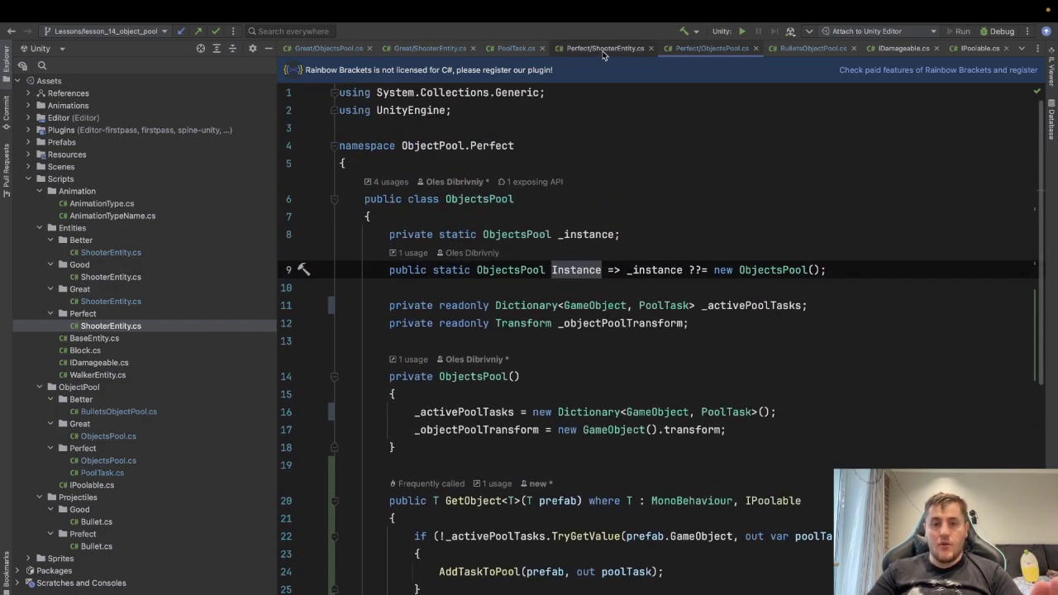
{"action": "left_click", "coordinate": [601, 48]}
{"action": "double_click", "coordinate": [122, 461]}
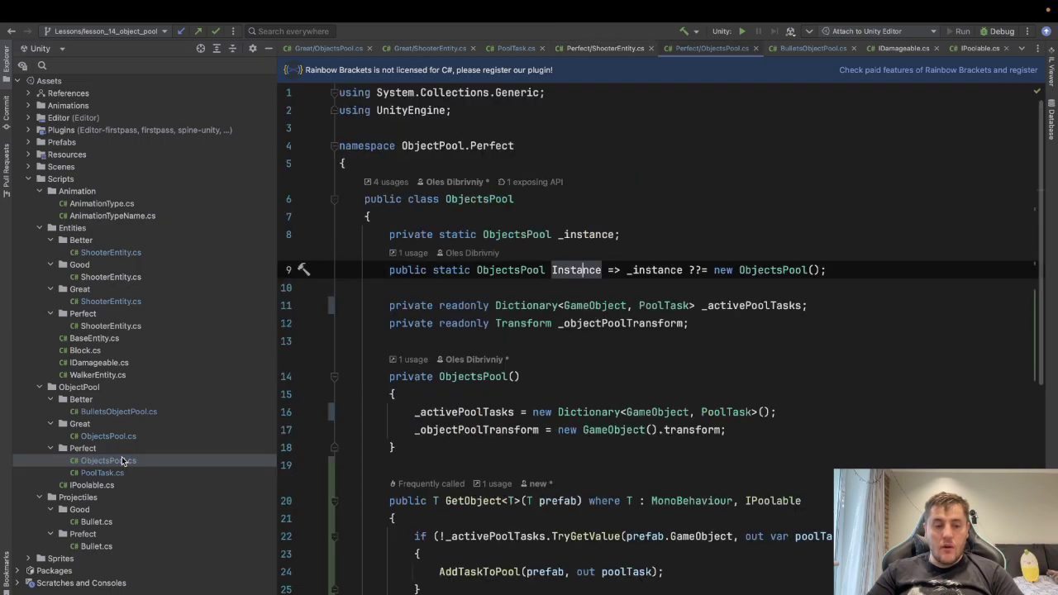
{"action": "right_click", "coordinate": [723, 52]}
{"action": "left_click", "coordinate": [764, 71]}
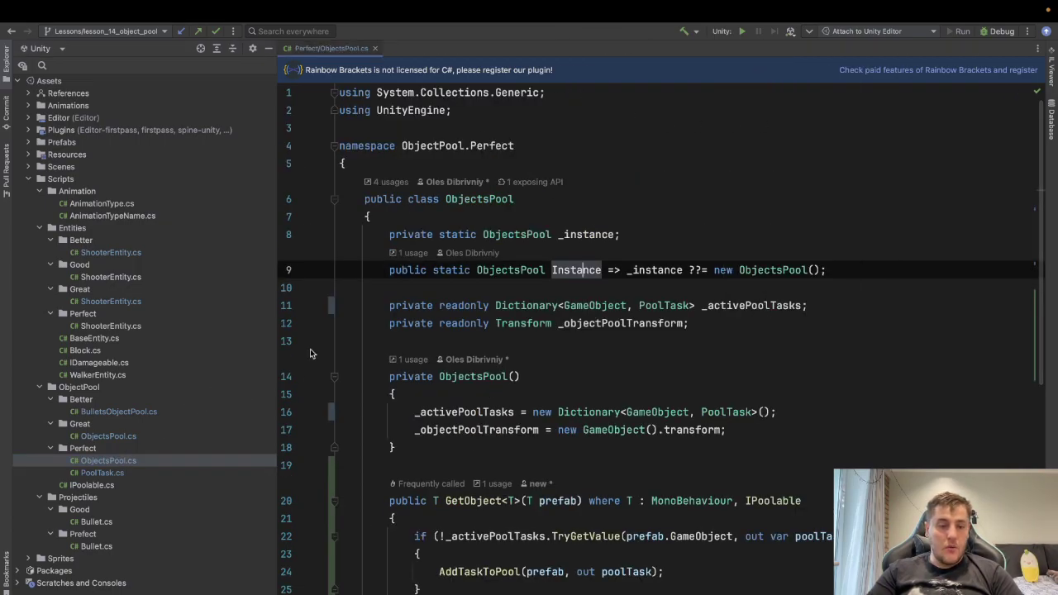
- Open PoolTask.cs and IPoolable.cs, then switch to the Unity Editor
{"action": "double_click", "coordinate": [96, 474]}
{"action": "double_click", "coordinate": [98, 486]}
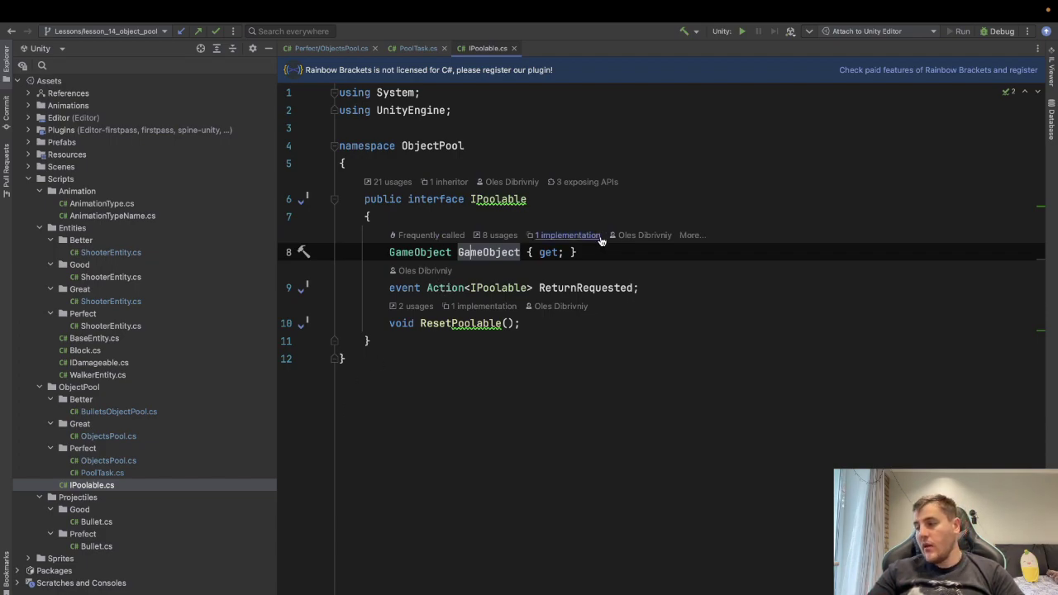
{"action": "mouse_move", "coordinate": [550, 292]}
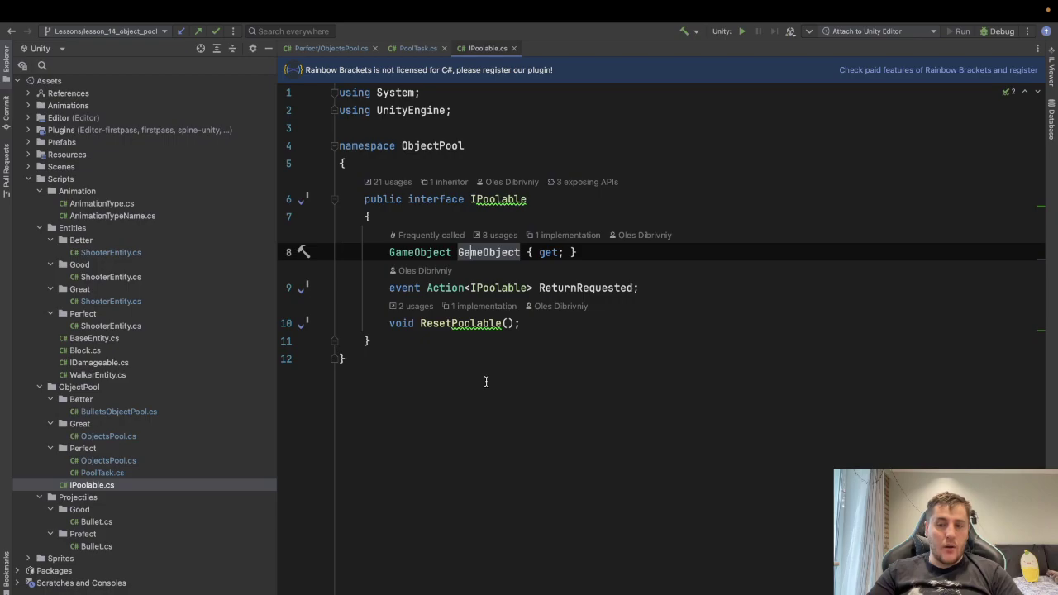
{"action": "key", "text": "ctrl+Left"}
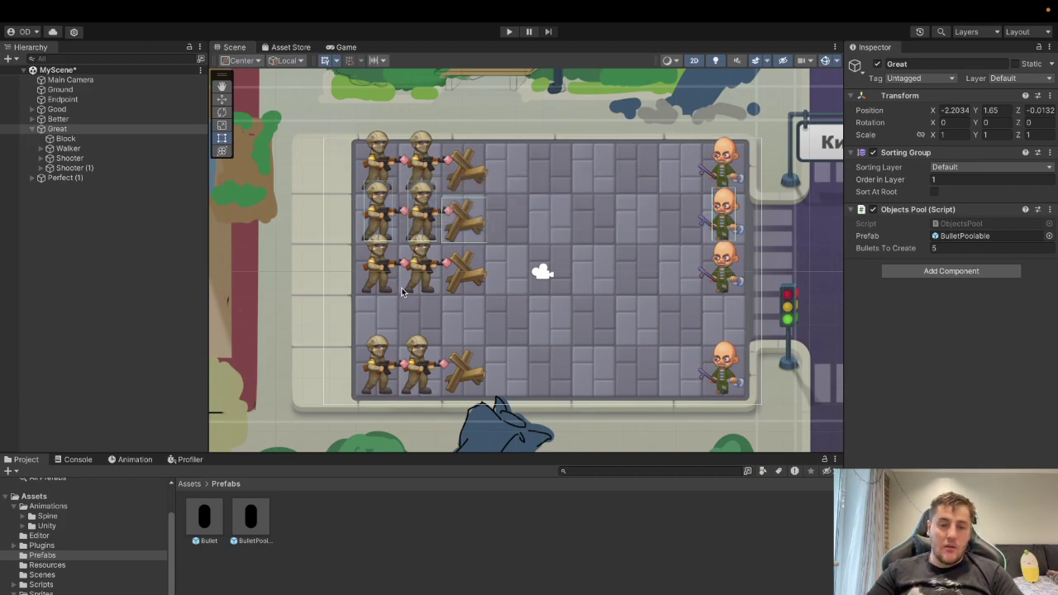
- Inspect the Good, Better and Great groups and their bullet pools in the Hierarchy
{"action": "left_click", "coordinate": [32, 129]}
{"action": "left_click", "coordinate": [59, 109]}
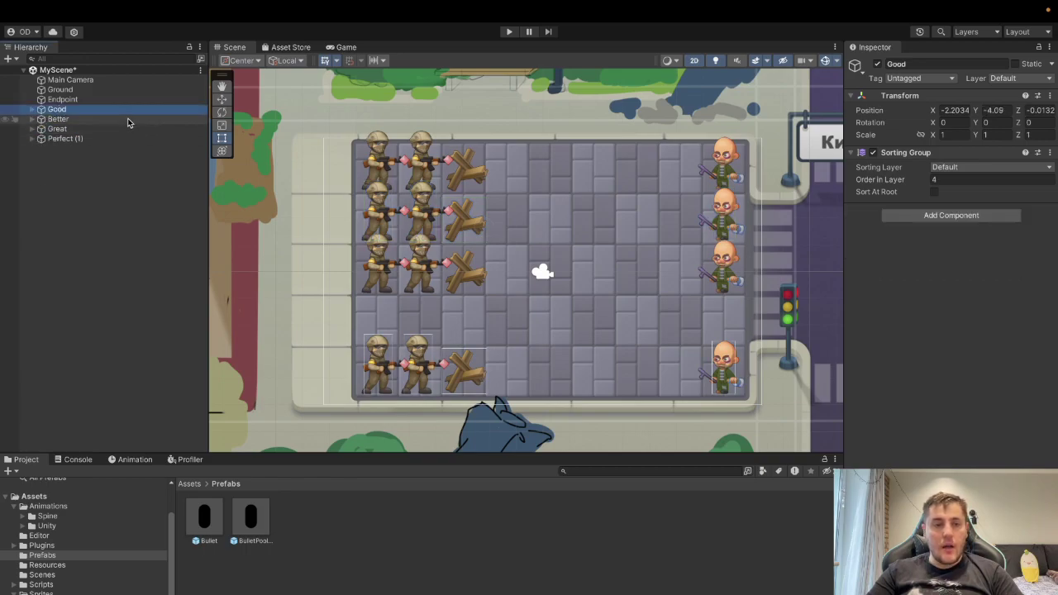
{"action": "left_click", "coordinate": [221, 100]}
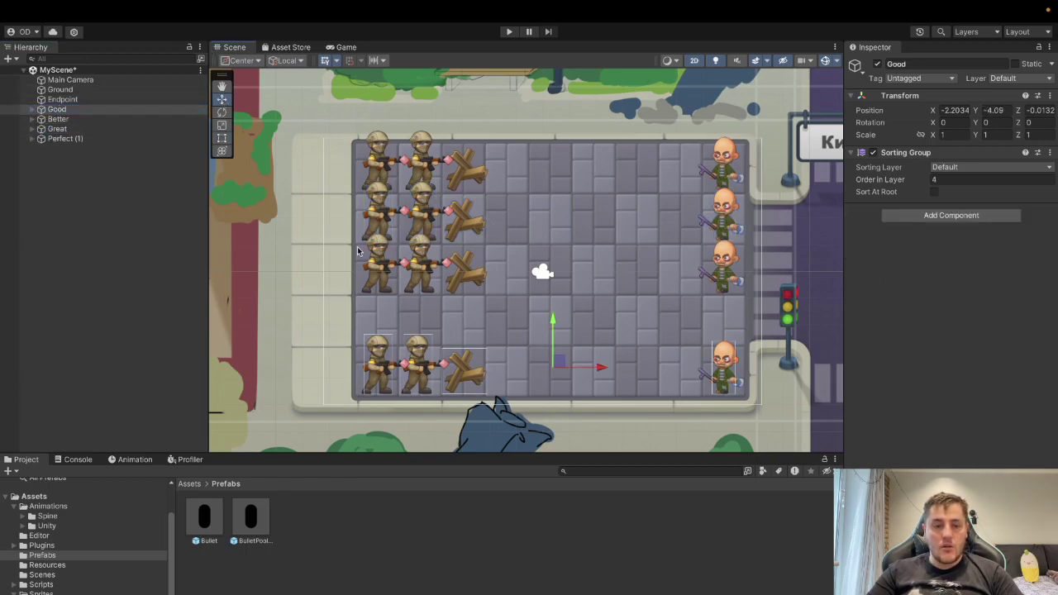
{"action": "left_click", "coordinate": [58, 119]}
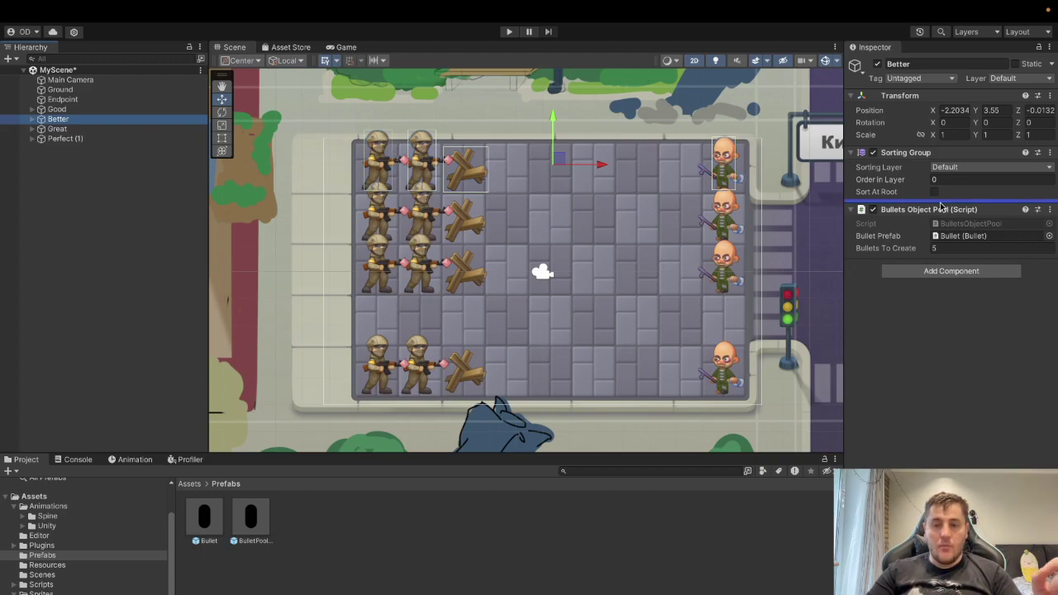
{"action": "left_click", "coordinate": [104, 128]}
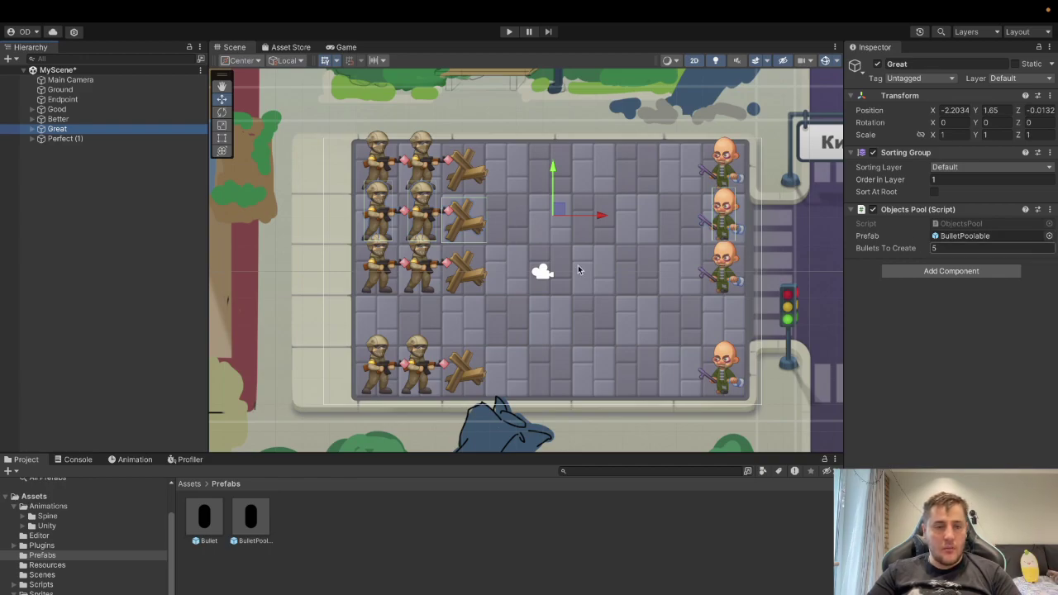
- Rename the Perfect (1) group to Perfect in the Inspector
{"action": "left_click", "coordinate": [80, 141]}
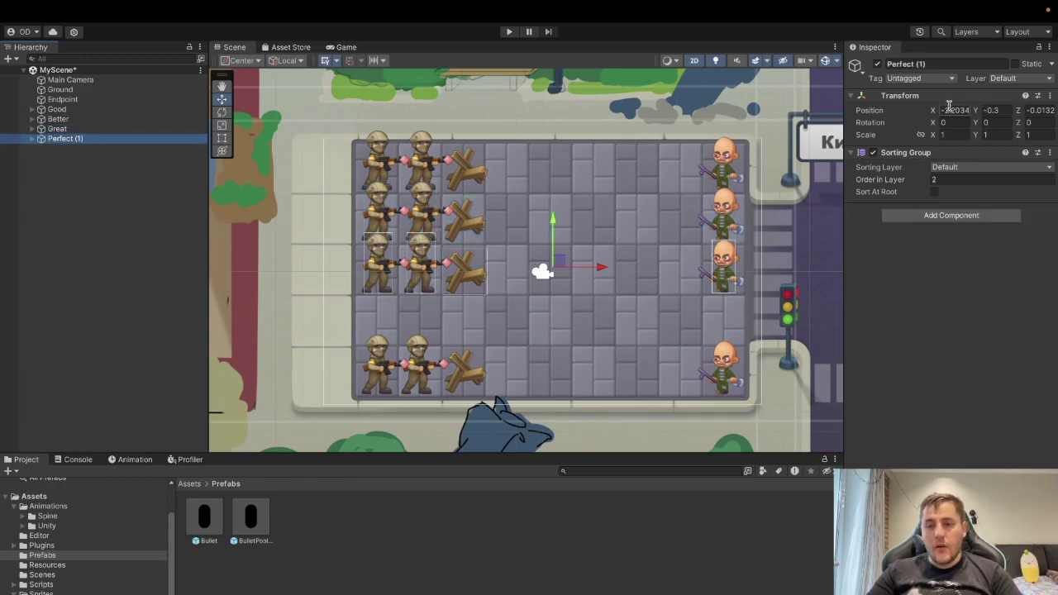
{"action": "left_click", "coordinate": [951, 63]}
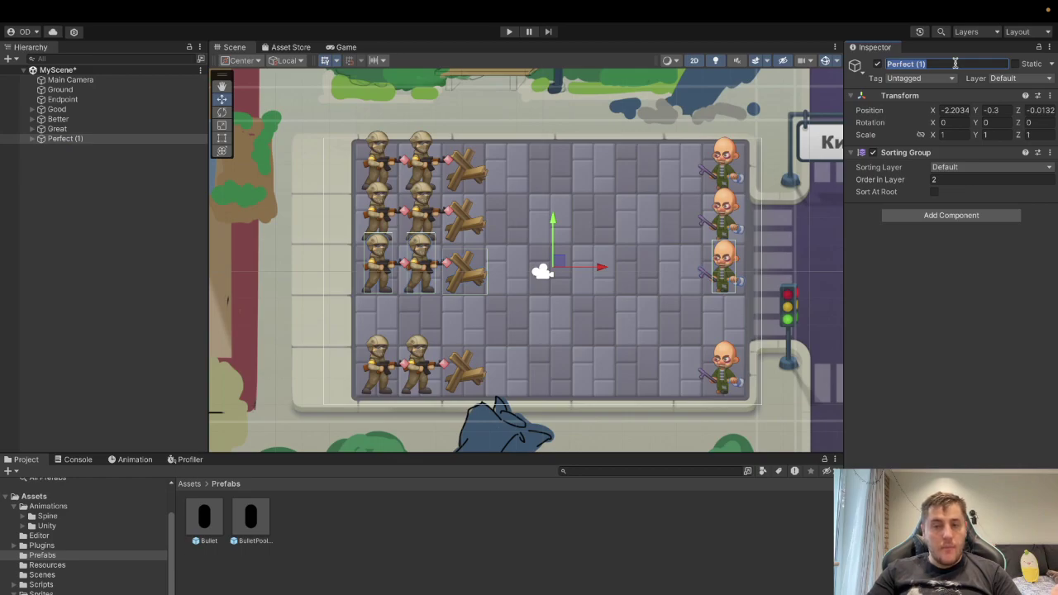
{"action": "left_click", "coordinate": [955, 64]}
{"action": "key", "text": "BackSpace"}
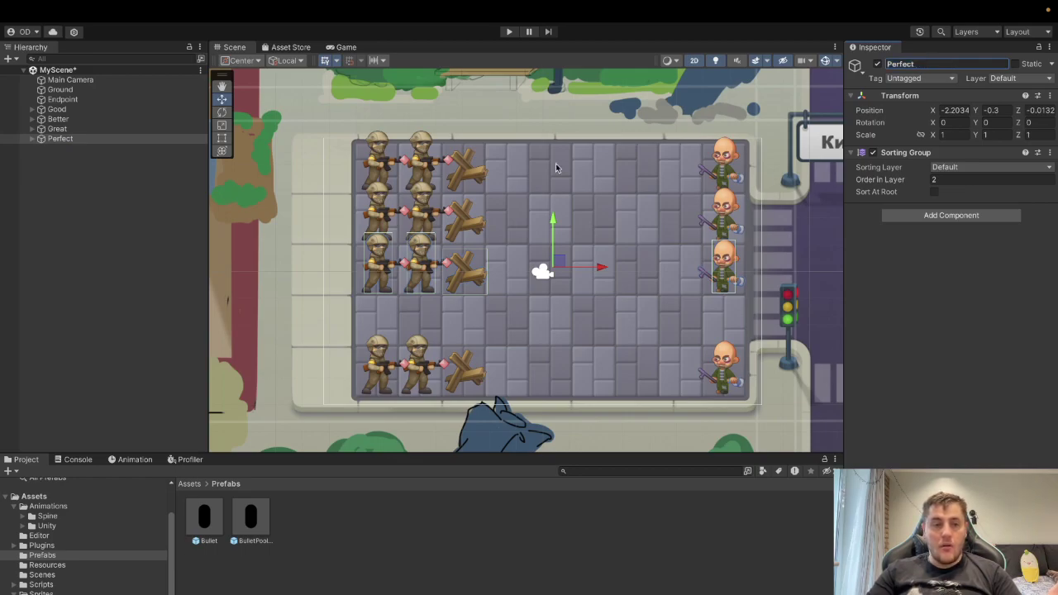
- Check the Bullet Prefab on Perfect's Shooter and Shooter (1), then enter Play mode
{"action": "left_click", "coordinate": [31, 138]}
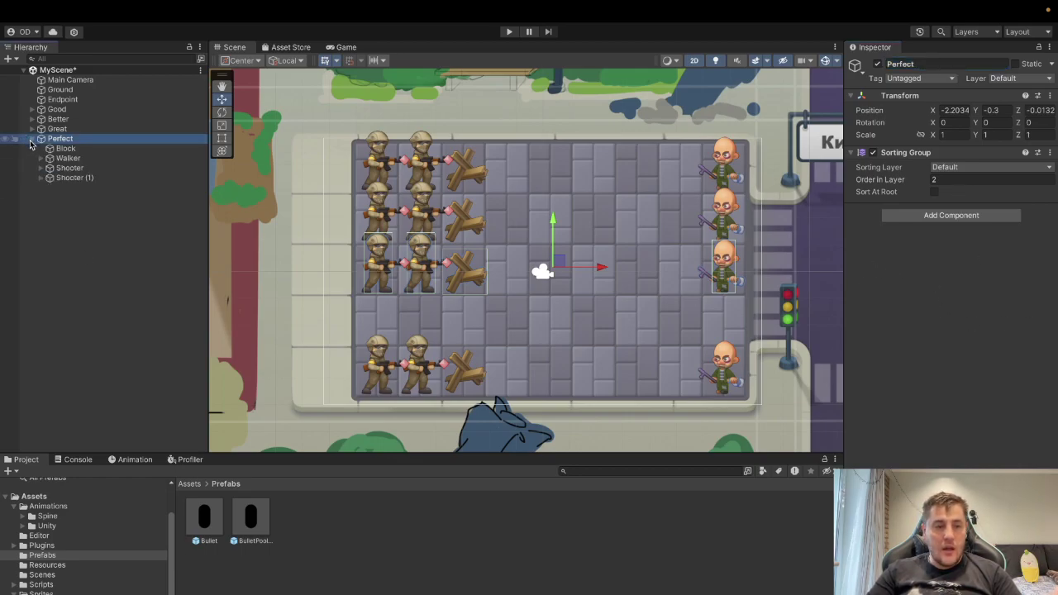
{"action": "left_click", "coordinate": [73, 170]}
{"action": "left_click", "coordinate": [72, 169]}
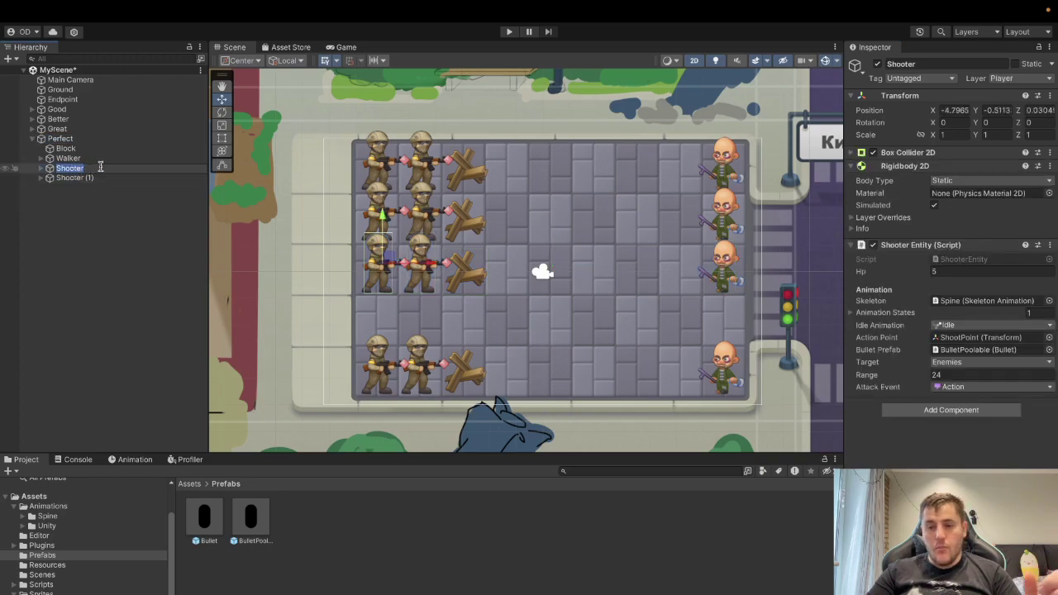
{"action": "left_click", "coordinate": [942, 350]}
{"action": "left_click", "coordinate": [75, 178]}
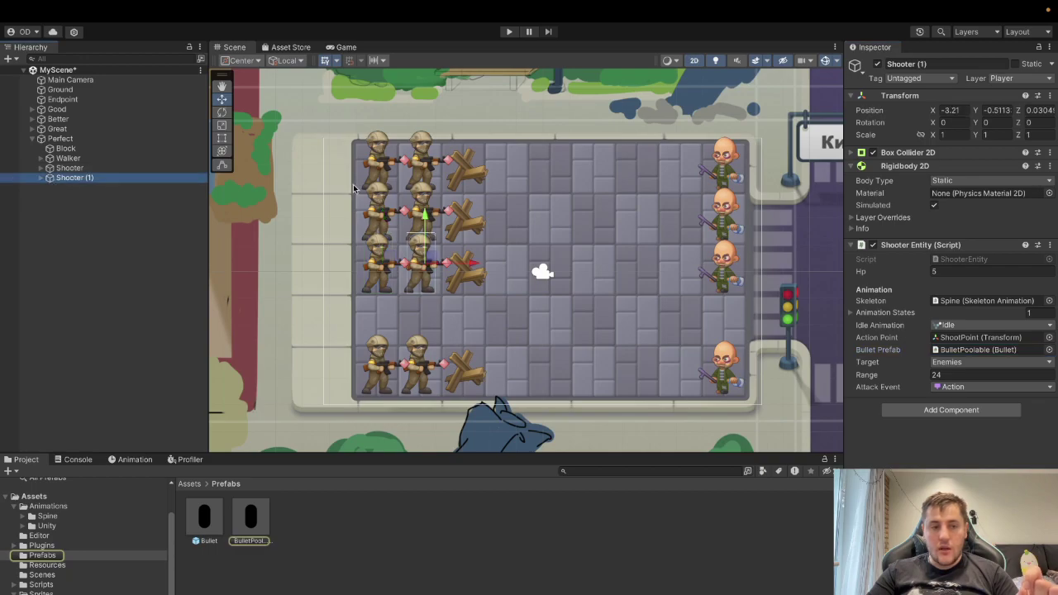
{"action": "left_click", "coordinate": [979, 349]}
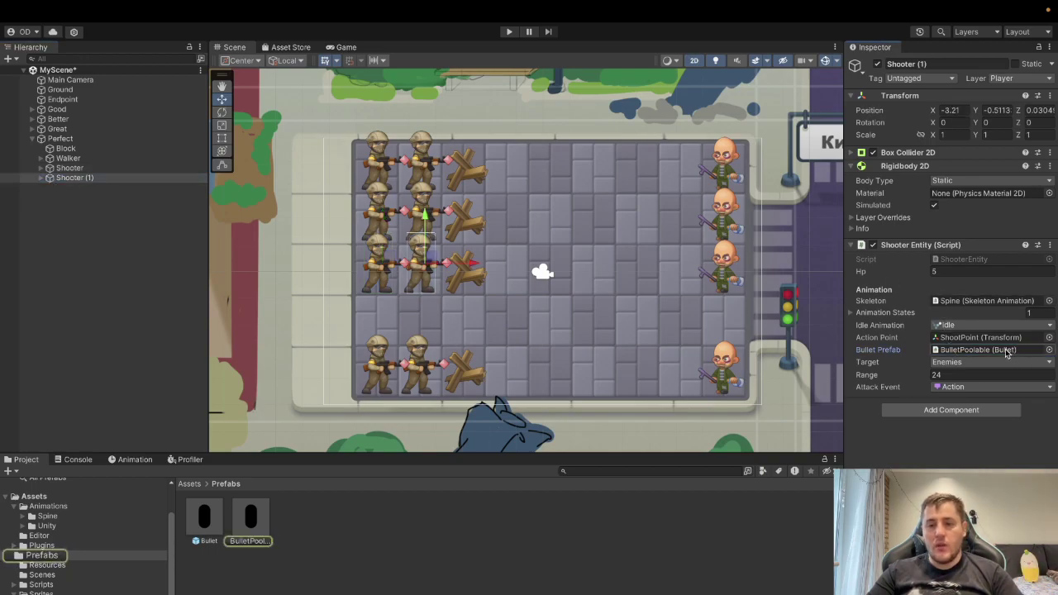
{"action": "left_click", "coordinate": [69, 168]}
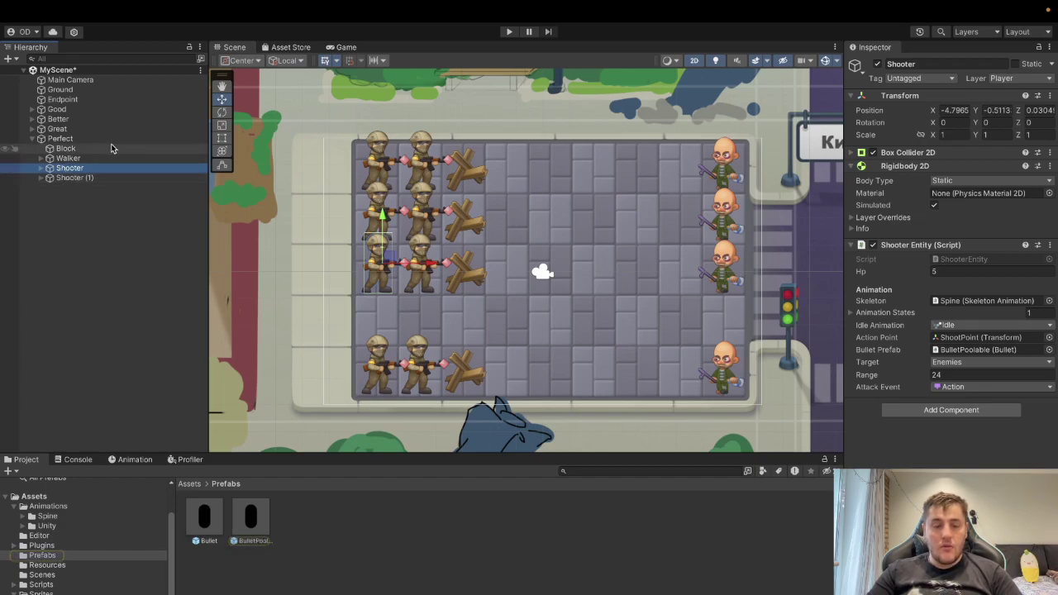
{"action": "left_click", "coordinate": [30, 138]}
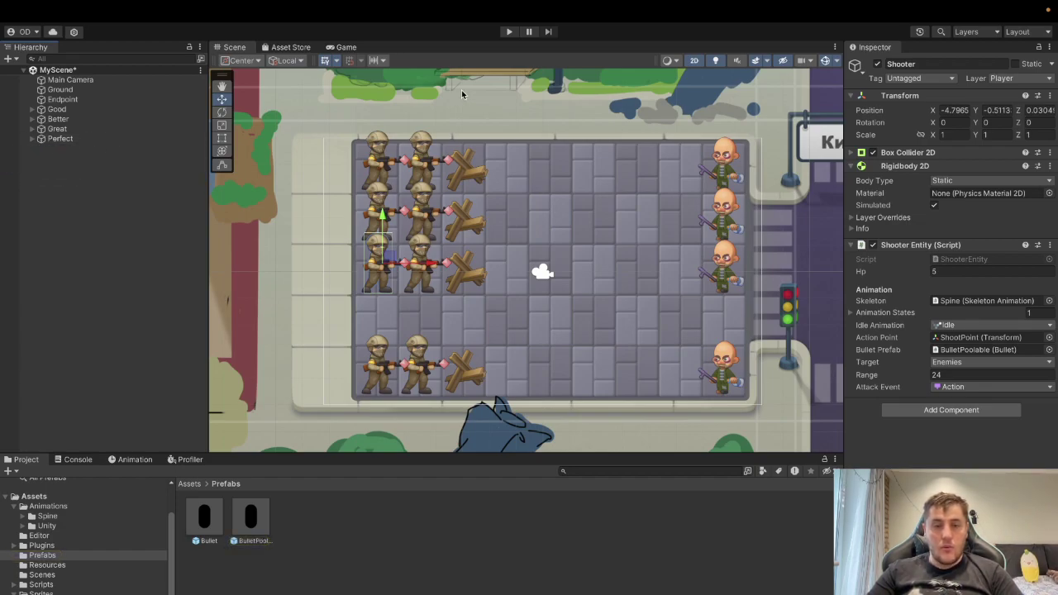
{"action": "left_click", "coordinate": [509, 32]}
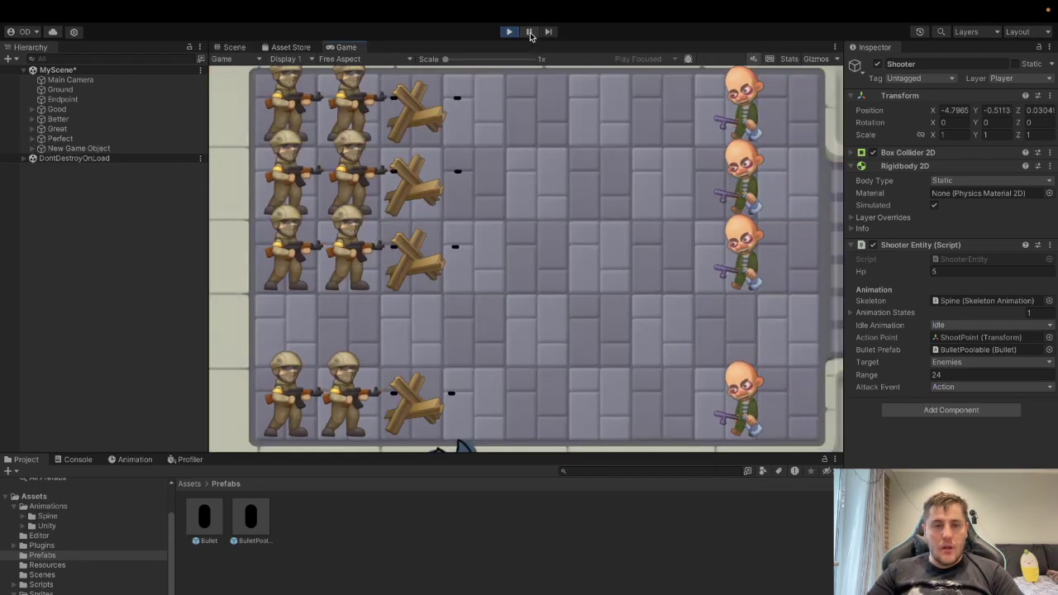
{"action": "left_click", "coordinate": [530, 31]}
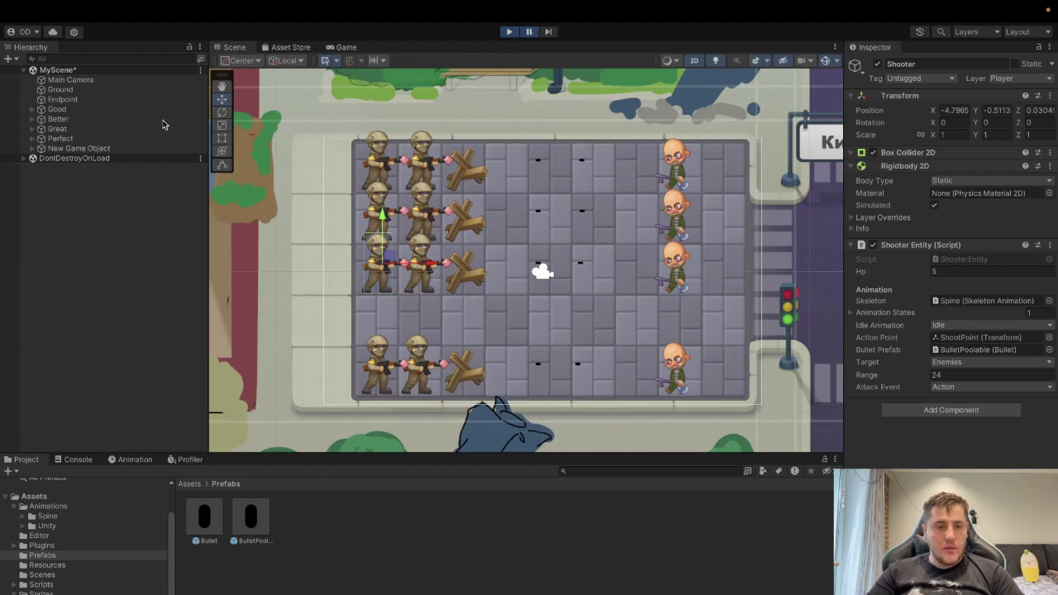
- Inspect New Game Object's BulletPoolables_pool and its two BulletPoolable(Clone) bullets
{"action": "left_click", "coordinate": [30, 149]}
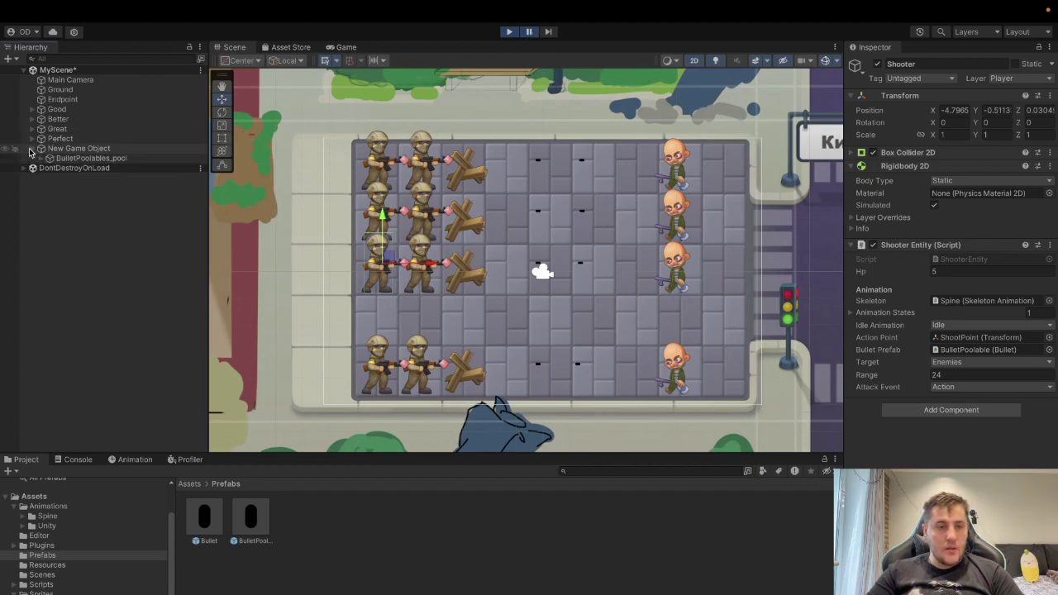
{"action": "left_click", "coordinate": [88, 148]}
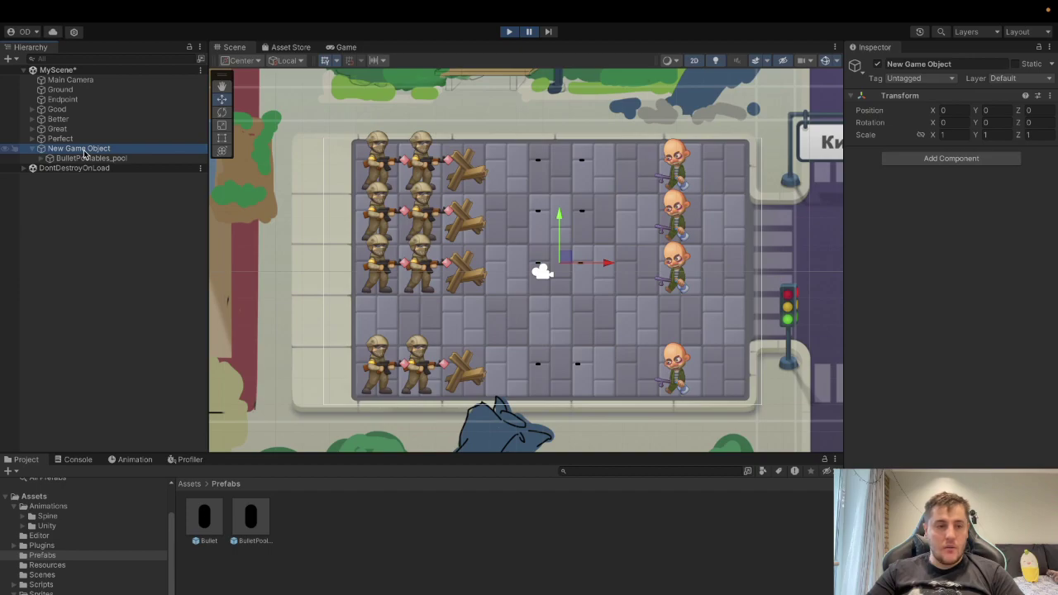
{"action": "left_click", "coordinate": [40, 158]}
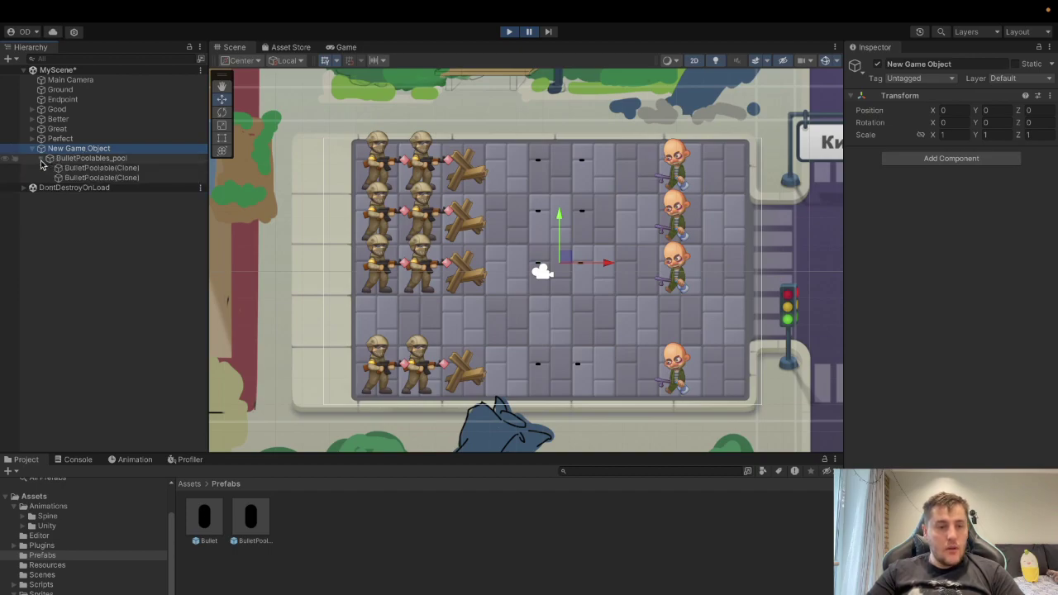
{"action": "left_click", "coordinate": [124, 158]}
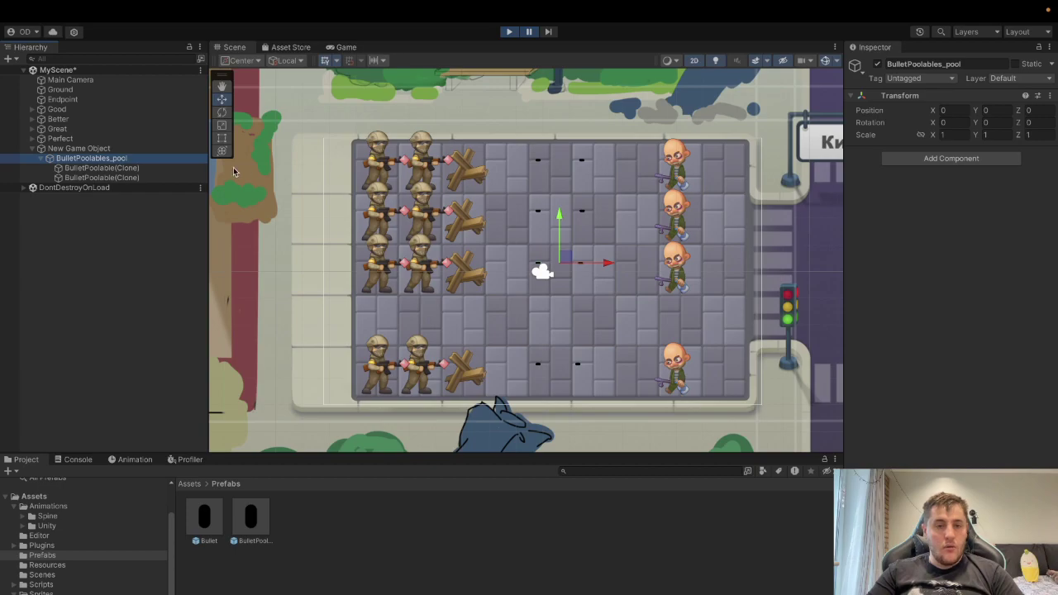
{"action": "left_click", "coordinate": [139, 167]}
{"action": "left_click", "coordinate": [140, 177]}
{"action": "left_click", "coordinate": [149, 160]}
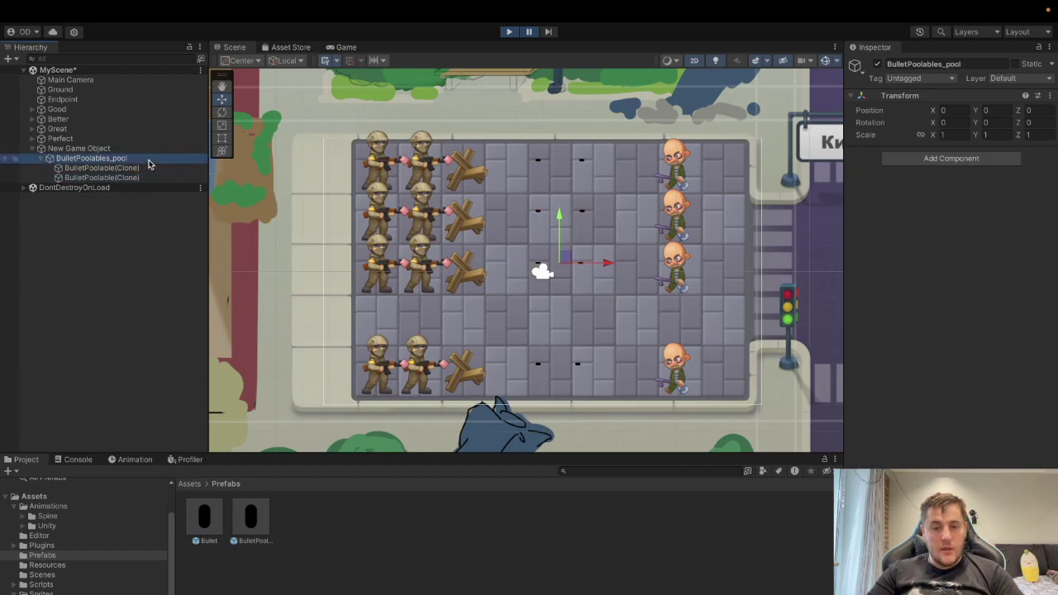
- Expand the Perfect group and its Shooter and Shooter (1) entries
{"action": "left_click", "coordinate": [32, 138]}
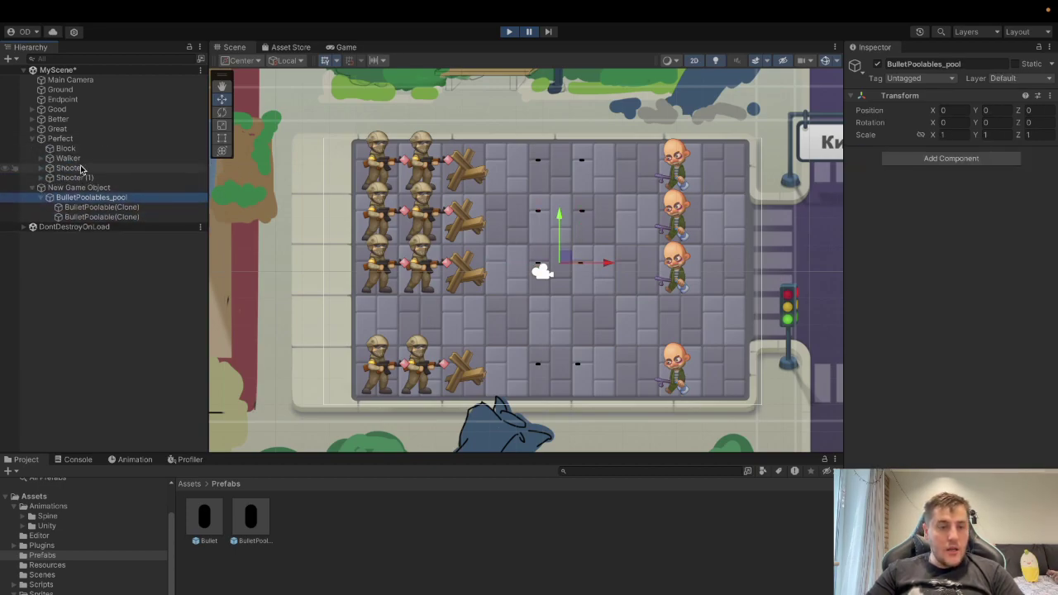
{"action": "left_click", "coordinate": [66, 141]}
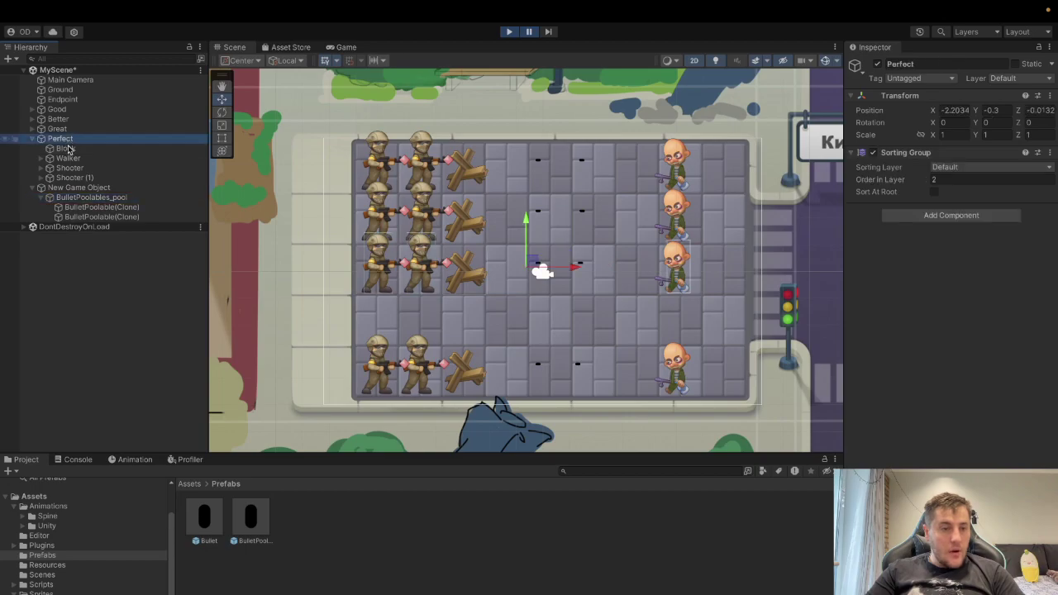
{"action": "left_click", "coordinate": [41, 168]}
{"action": "left_click", "coordinate": [40, 198]}
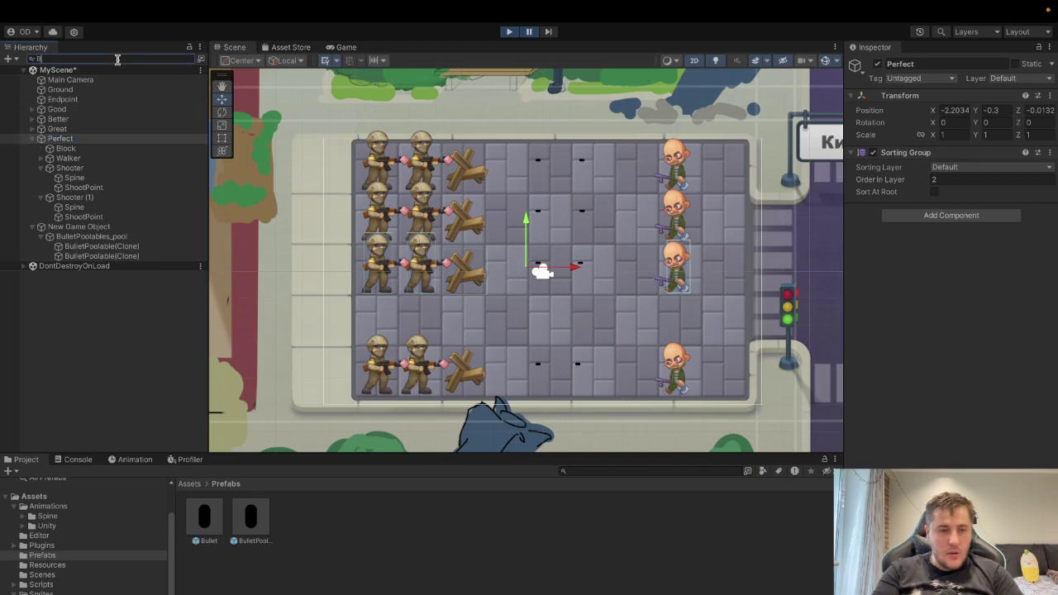
- Filter the Hierarchy for 'Bullet', inspect two BulletPoolable(Clone) objects, then clear the filter
{"action": "type", "text": "Bullet"}
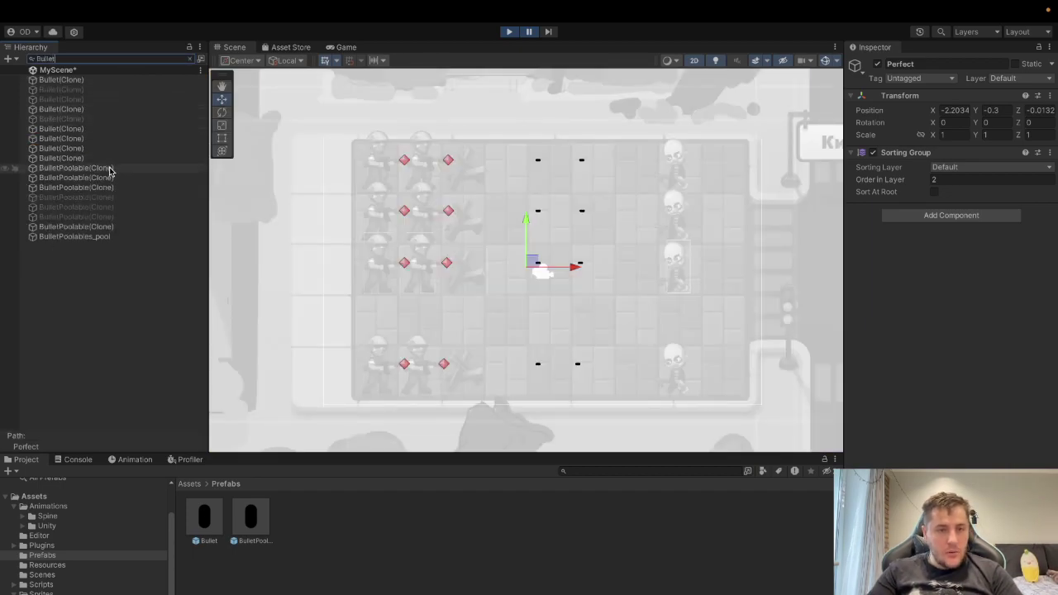
{"action": "left_click", "coordinate": [112, 169]}
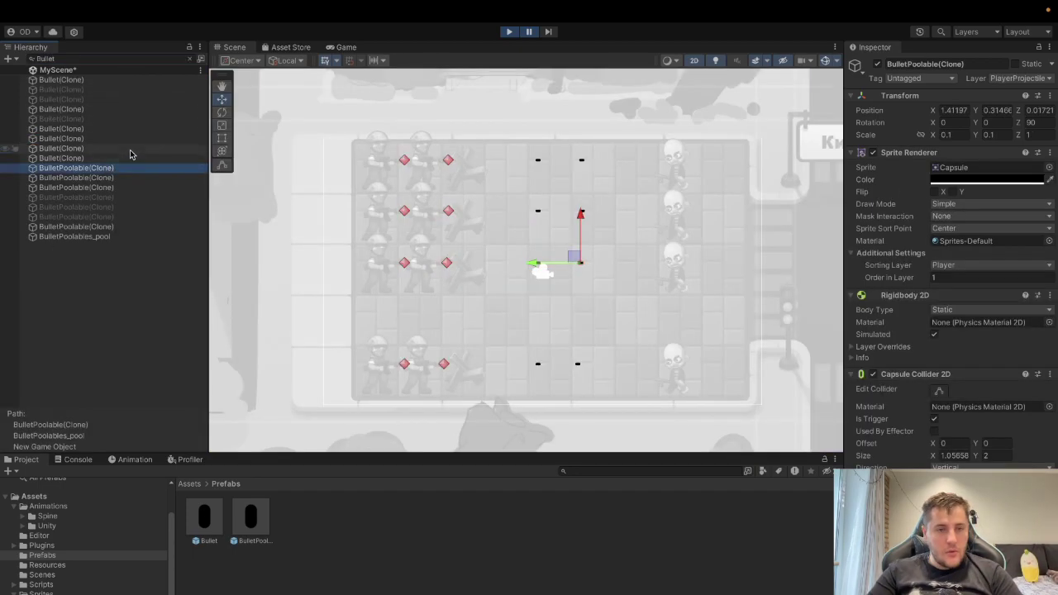
{"action": "left_click", "coordinate": [99, 188]}
{"action": "left_click", "coordinate": [190, 58]}
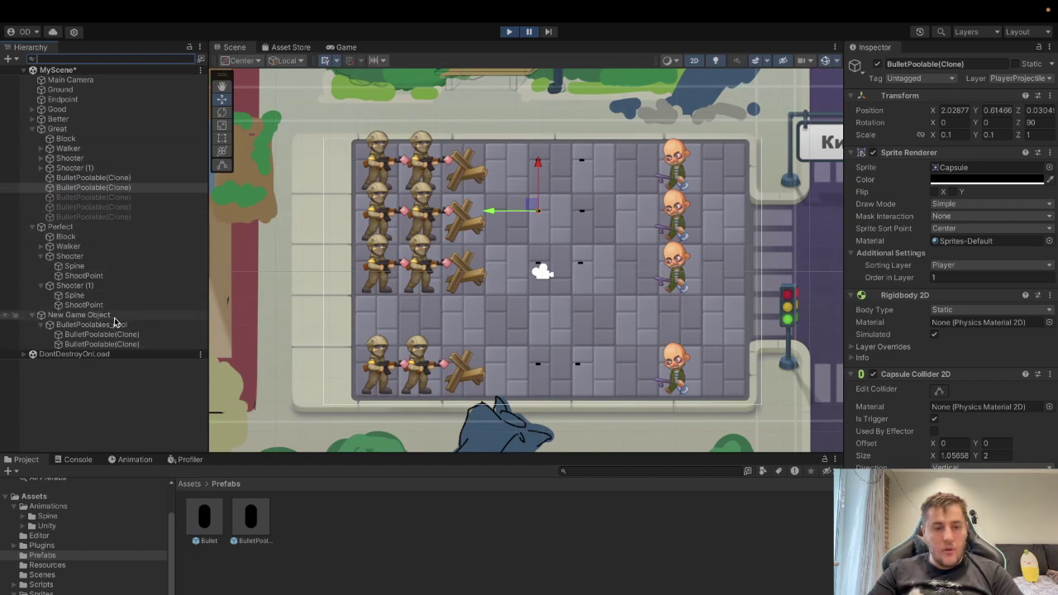
- Expand Better, Good and Good's Shooter to inspect its Bullet(Clone), then start Play mode
{"action": "left_click", "coordinate": [31, 119]}
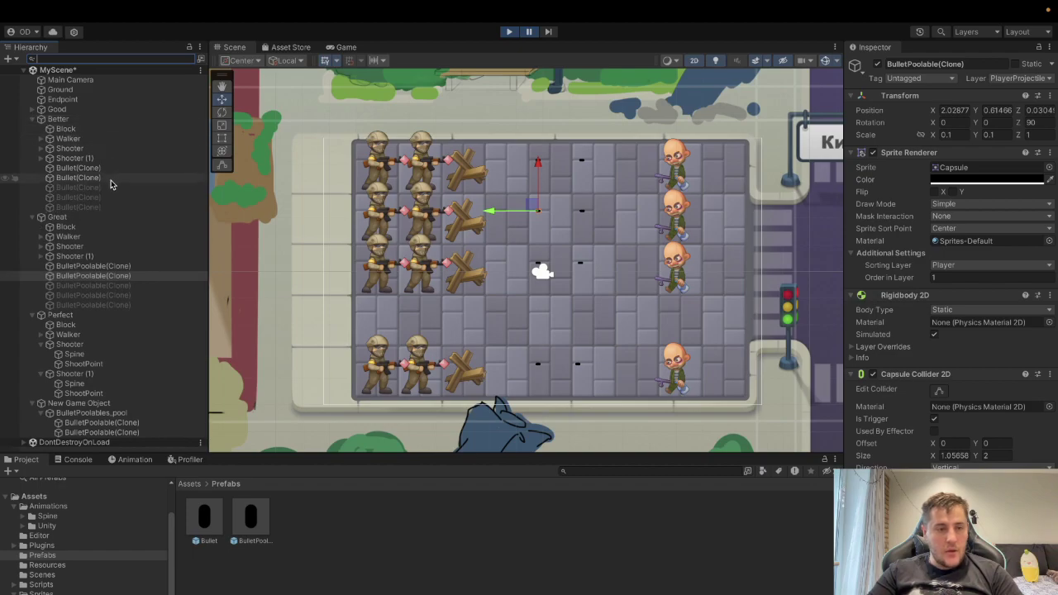
{"action": "left_click", "coordinate": [57, 120]}
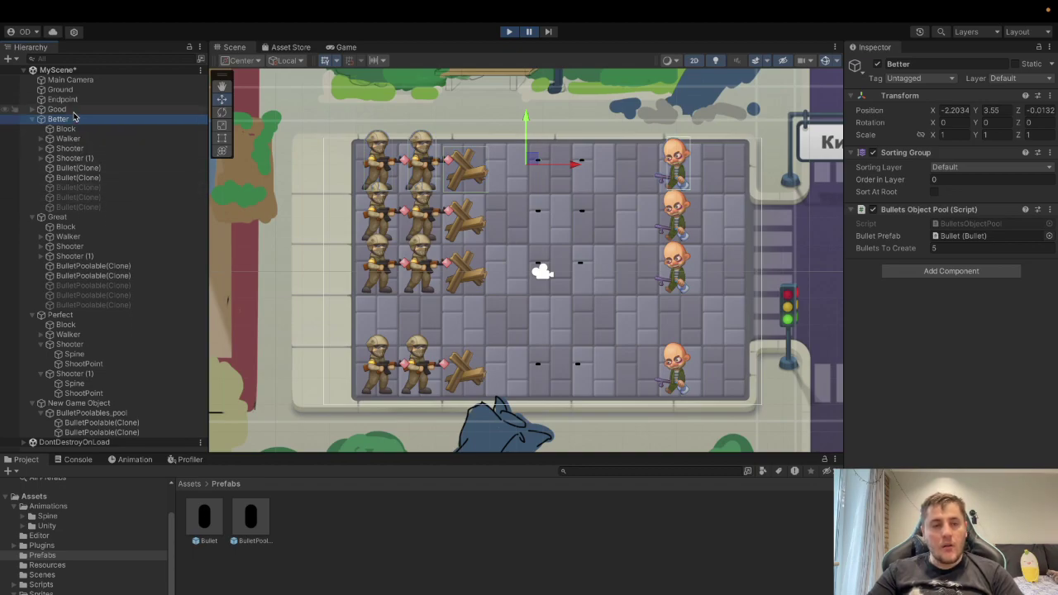
{"action": "left_click", "coordinate": [32, 109]}
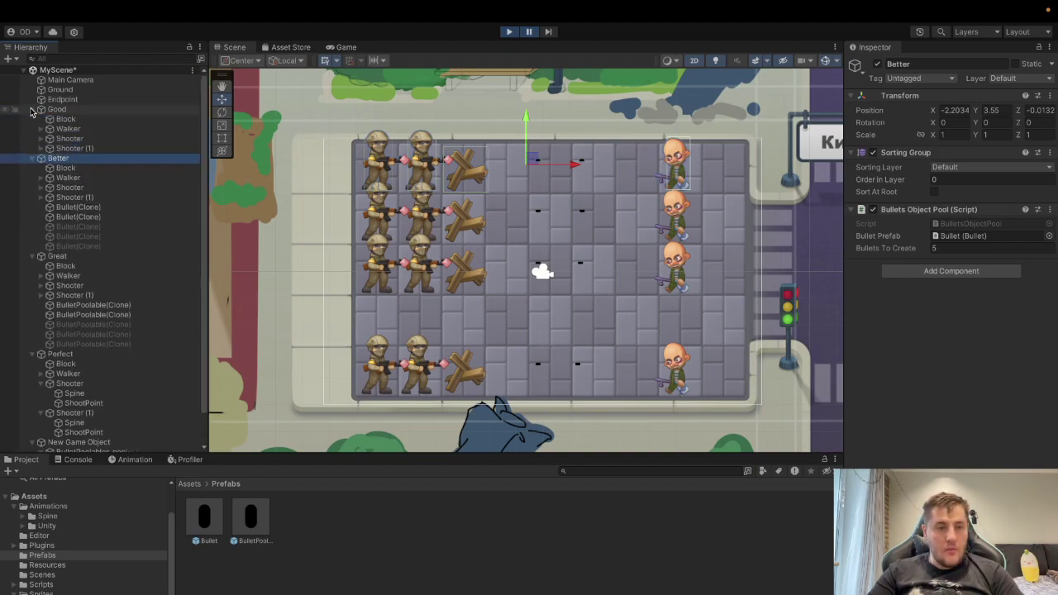
{"action": "left_click", "coordinate": [40, 138]}
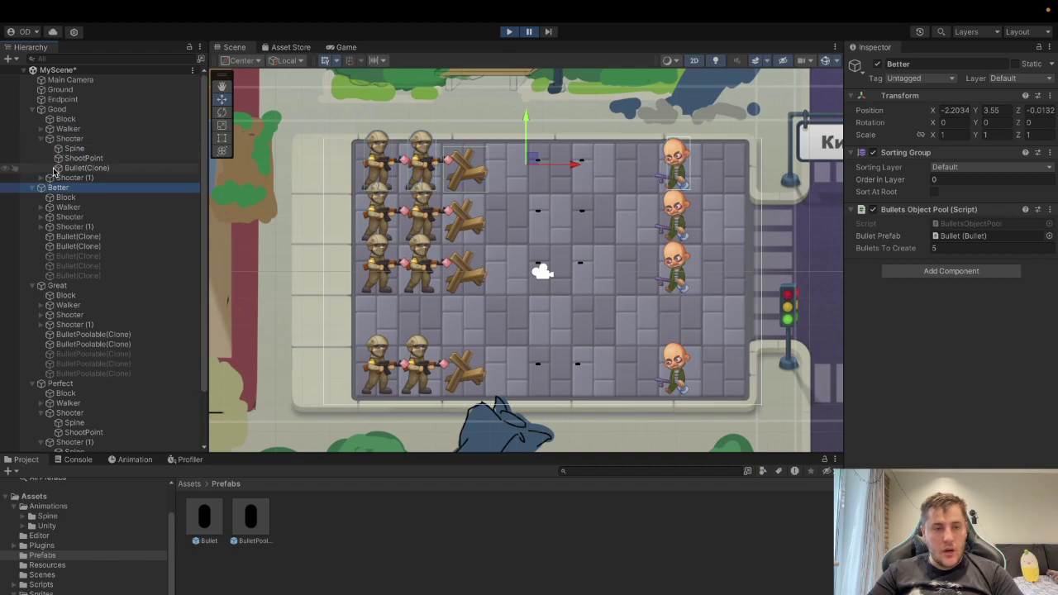
{"action": "left_click", "coordinate": [83, 167]}
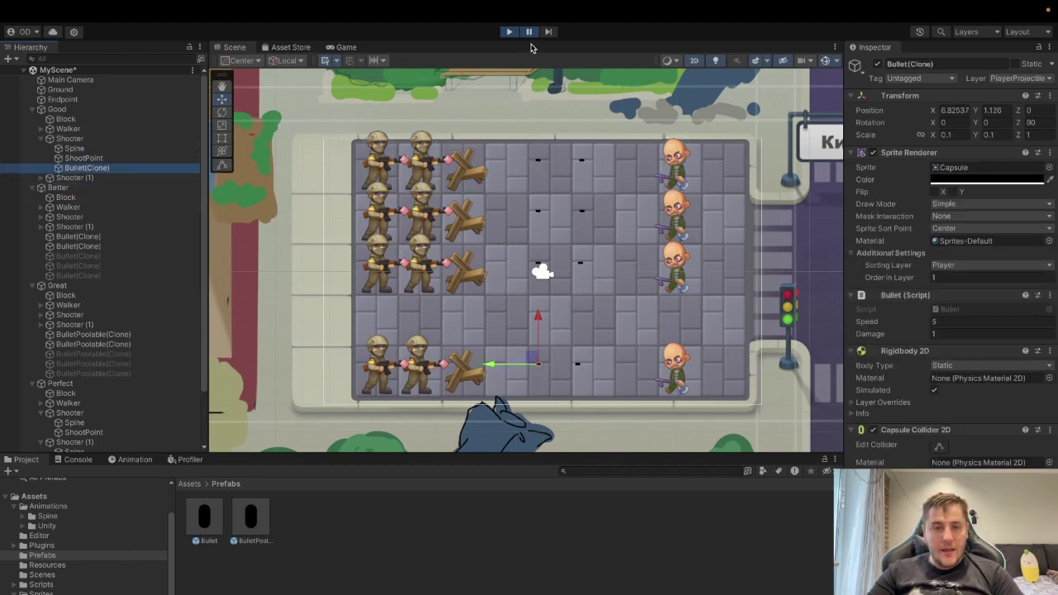
{"action": "left_click", "coordinate": [508, 31]}
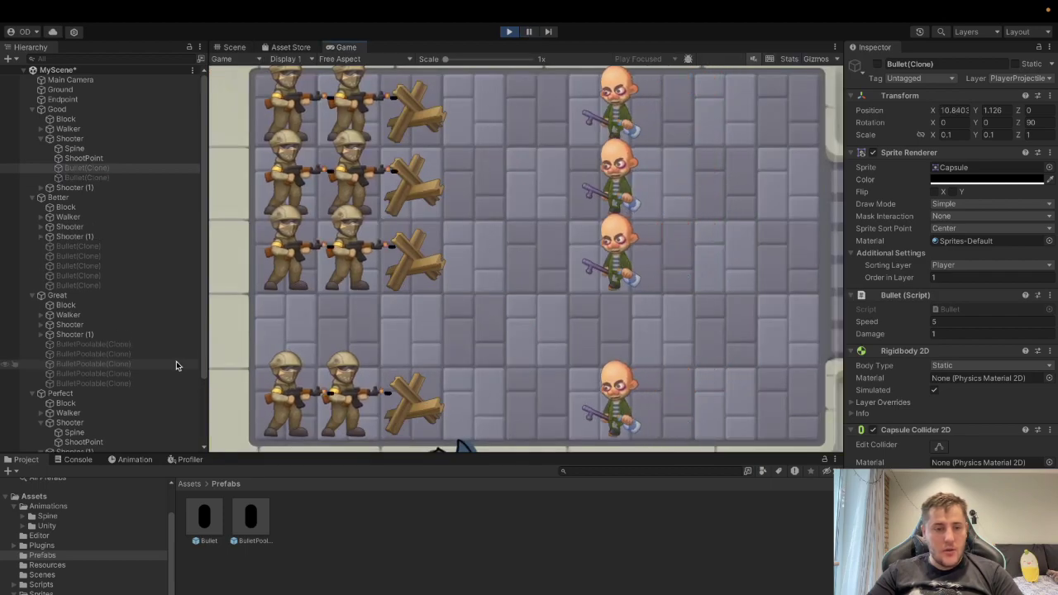
- Inspect the three pooled BulletPoolable(Clone) objects, a Great bullet clone, and the Perfect group
{"action": "scroll", "coordinate": [176, 361], "scroll_direction": "down", "scroll_amount": 3}
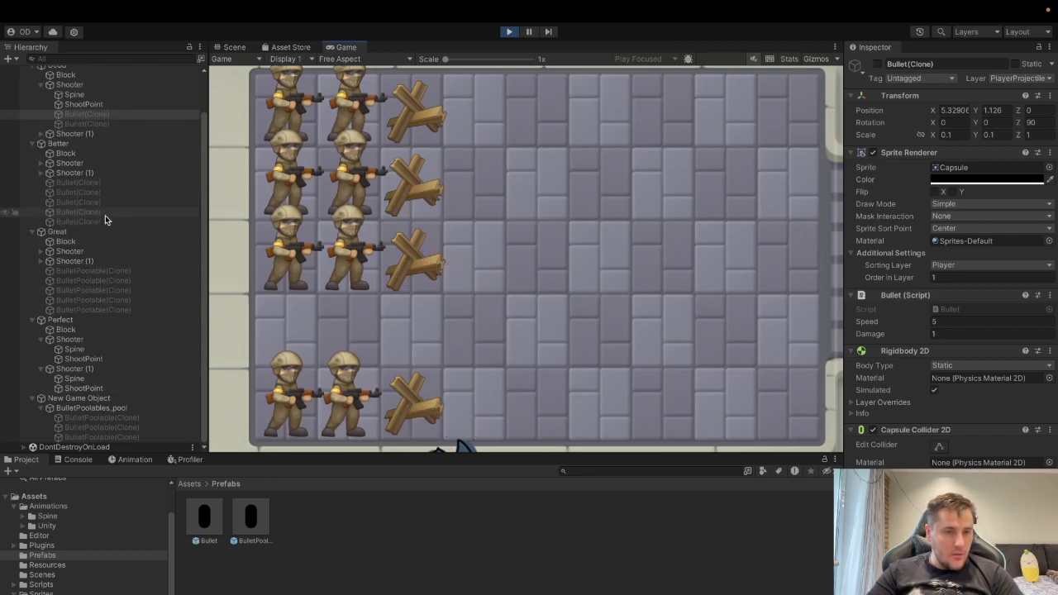
{"action": "left_click", "coordinate": [132, 419]}
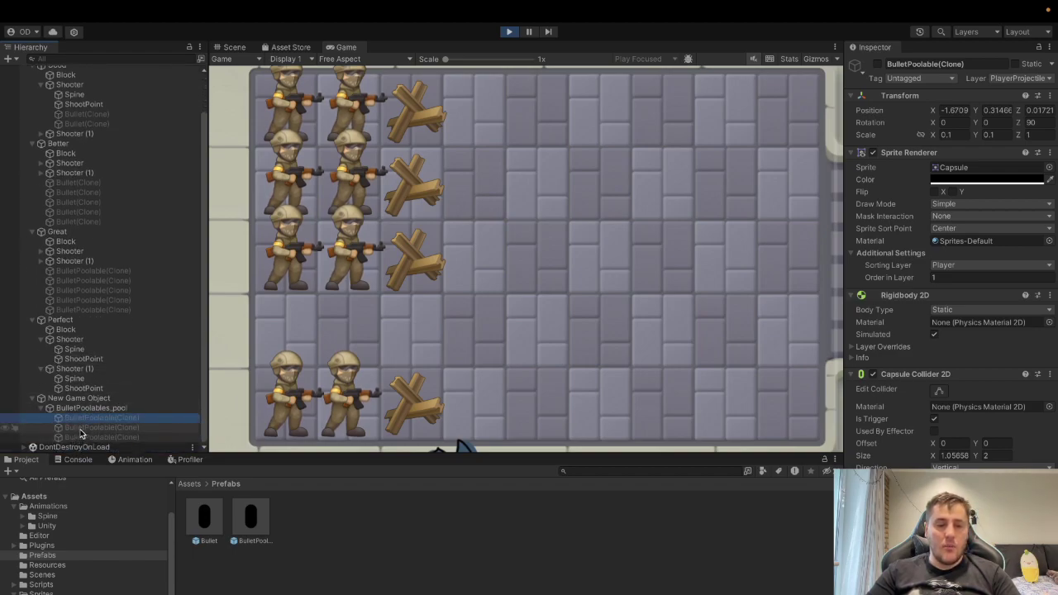
{"action": "left_click", "coordinate": [82, 428]}
{"action": "left_click", "coordinate": [87, 438]}
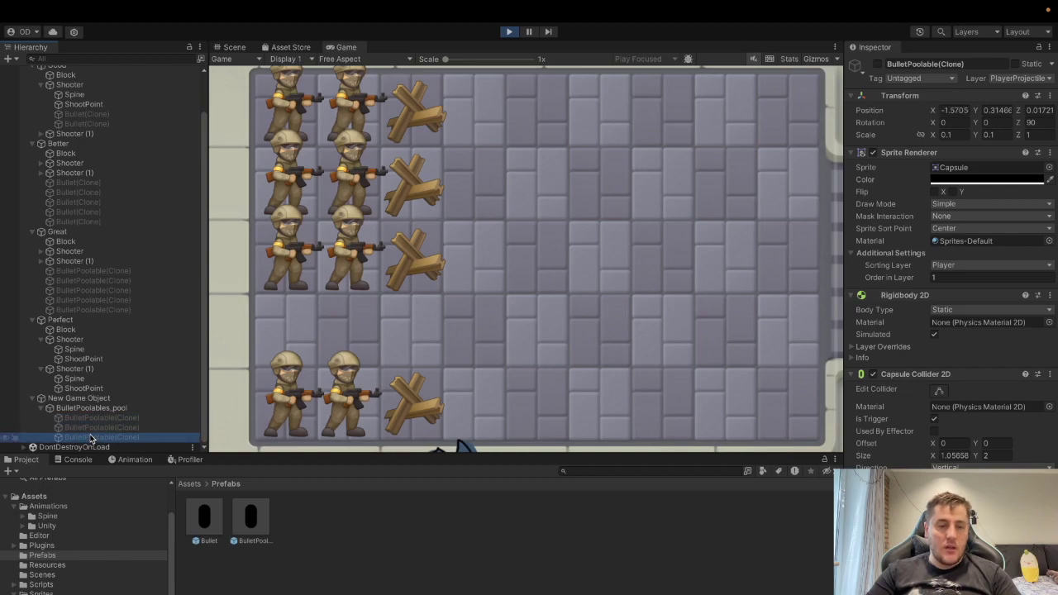
{"action": "left_click", "coordinate": [104, 280]}
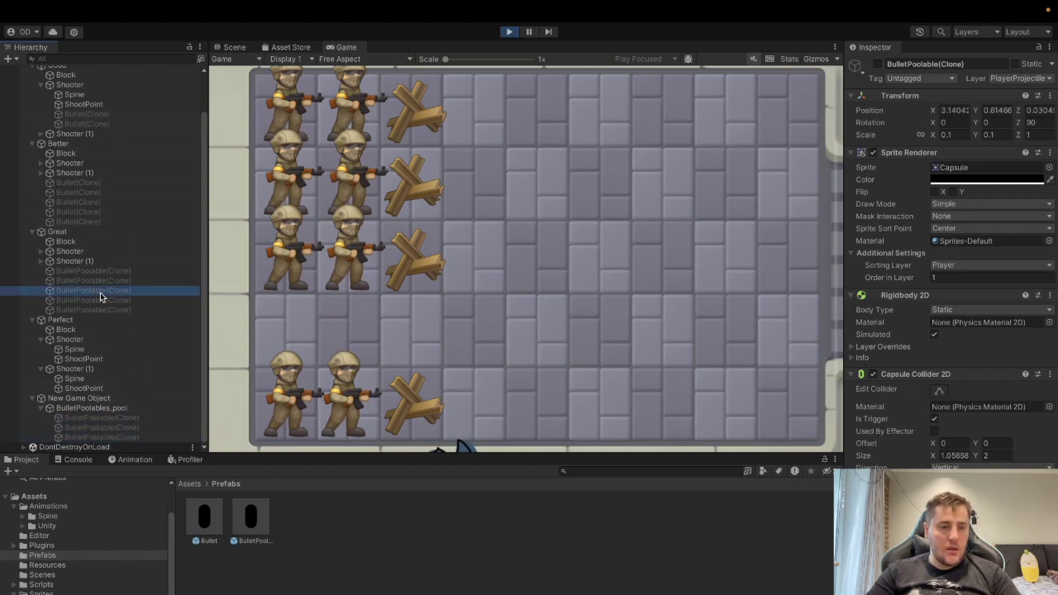
{"action": "left_click", "coordinate": [59, 319]}
{"action": "left_click", "coordinate": [508, 187]}
- Return to Rider and review the ObjectsPool.cs script
{"action": "key", "text": "ctrl+Up"}
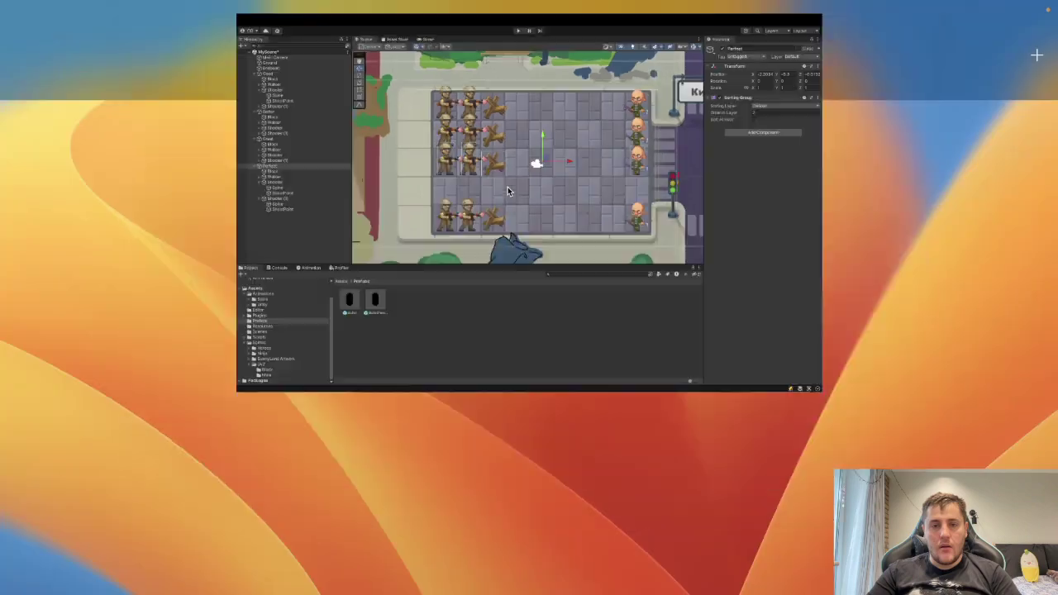
{"action": "left_click", "coordinate": [610, 55]}
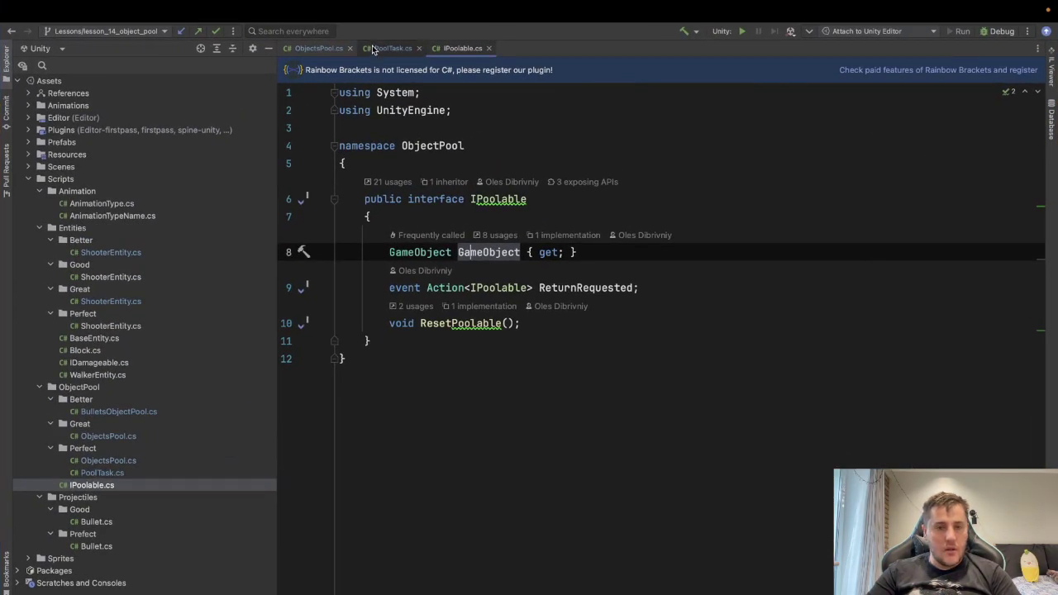
{"action": "left_click", "coordinate": [314, 48]}
{"action": "scroll", "coordinate": [590, 336], "scroll_direction": "down", "scroll_amount": 10}
{"action": "scroll", "coordinate": [591, 337], "scroll_direction": "up", "scroll_amount": 7}
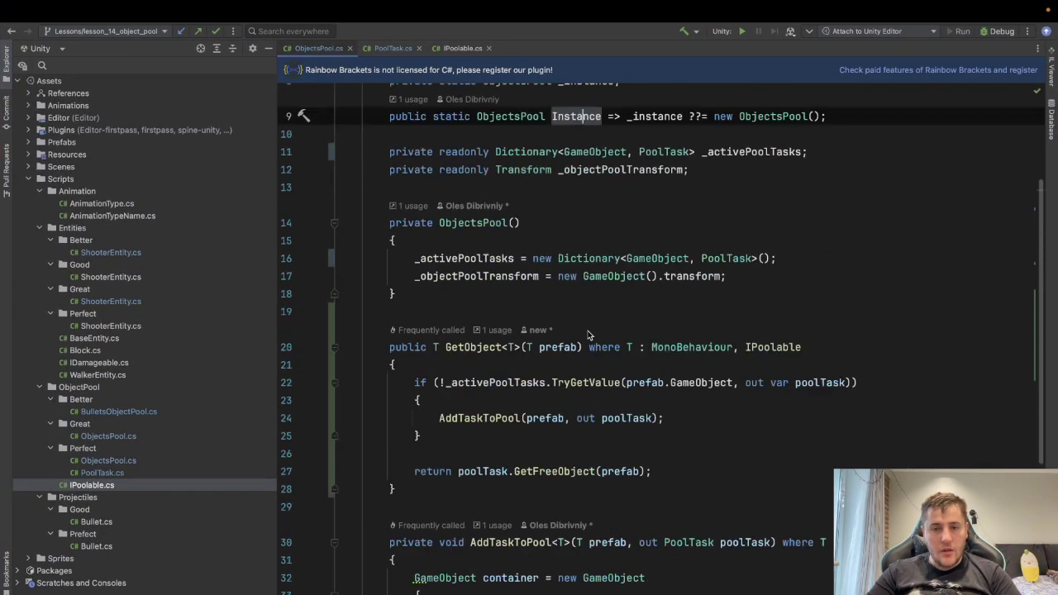
{"action": "scroll", "coordinate": [591, 336], "scroll_direction": "up", "scroll_amount": 3}
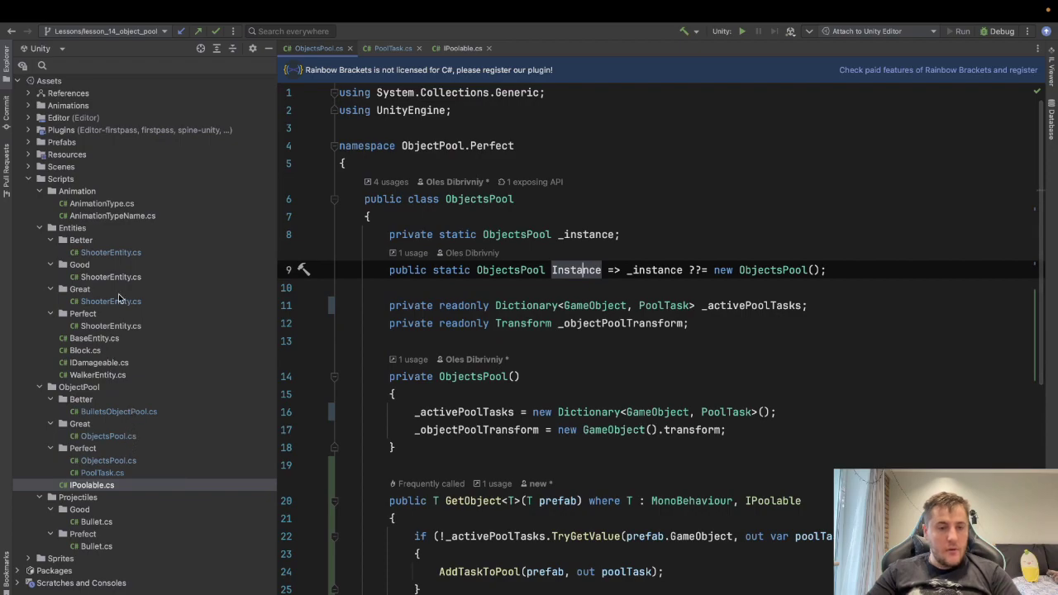
- Open Great/ObjectsPool.cs and Better/BulletsObjectPool.cs to compare with the new pool
{"action": "double_click", "coordinate": [132, 437]}
{"action": "scroll", "coordinate": [610, 377], "scroll_direction": "down", "scroll_amount": 10}
{"action": "scroll", "coordinate": [610, 377], "scroll_direction": "up", "scroll_amount": 5}
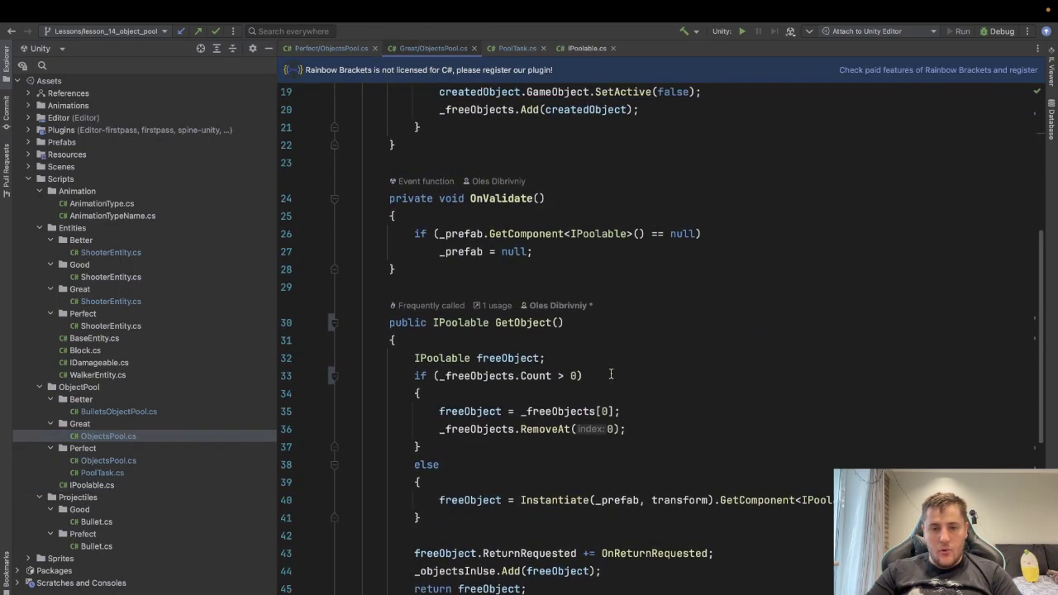
{"action": "scroll", "coordinate": [610, 377], "scroll_direction": "down", "scroll_amount": 1}
{"action": "scroll", "coordinate": [532, 353], "scroll_direction": "down", "scroll_amount": 1}
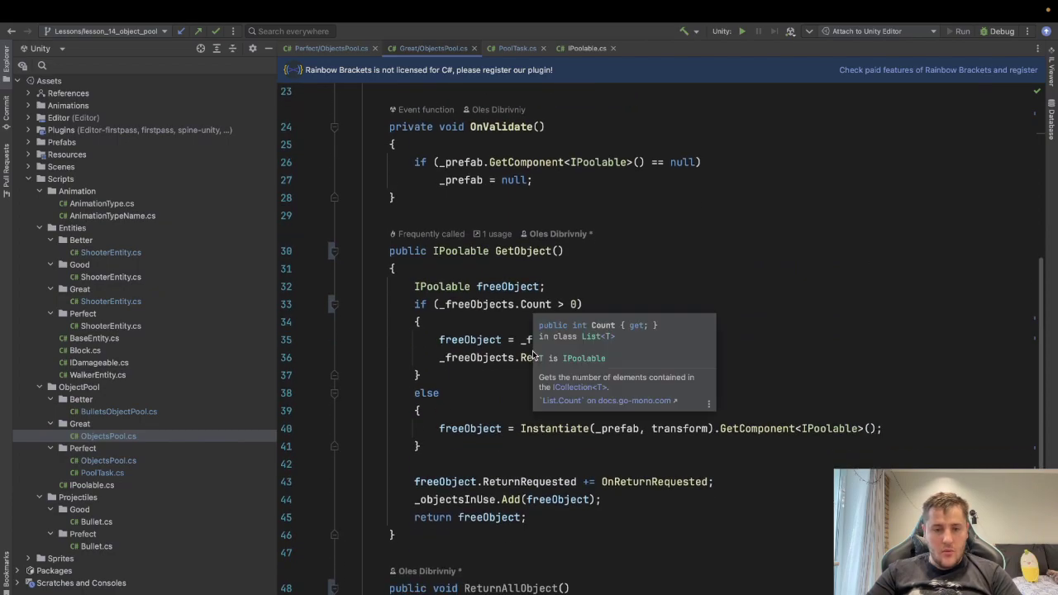
{"action": "double_click", "coordinate": [137, 415]}
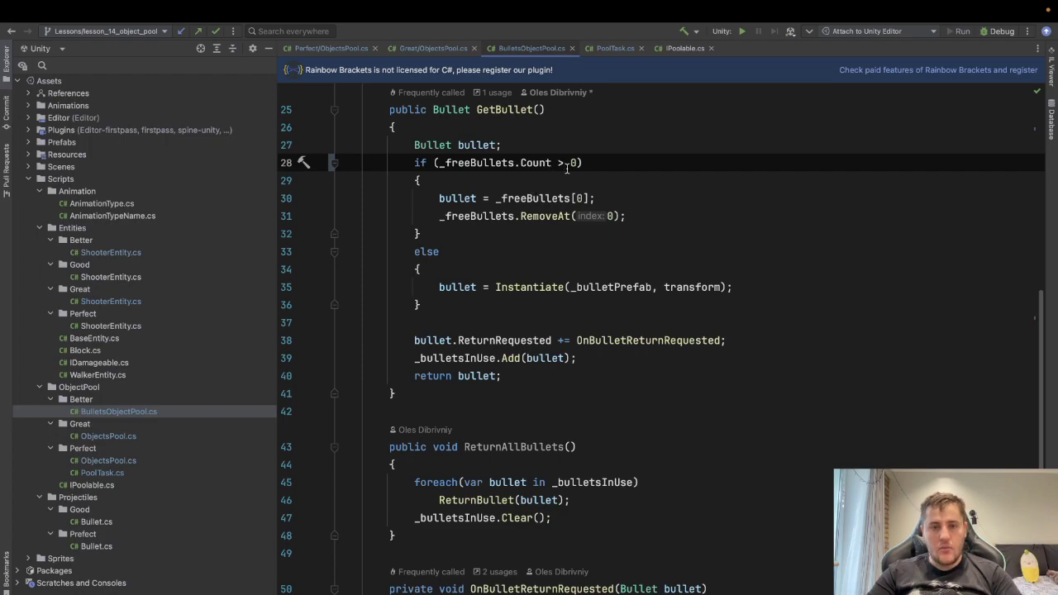
{"action": "scroll", "coordinate": [552, 171], "scroll_direction": "up", "scroll_amount": 6}
{"action": "scroll", "coordinate": [567, 171], "scroll_direction": "up", "scroll_amount": 2}
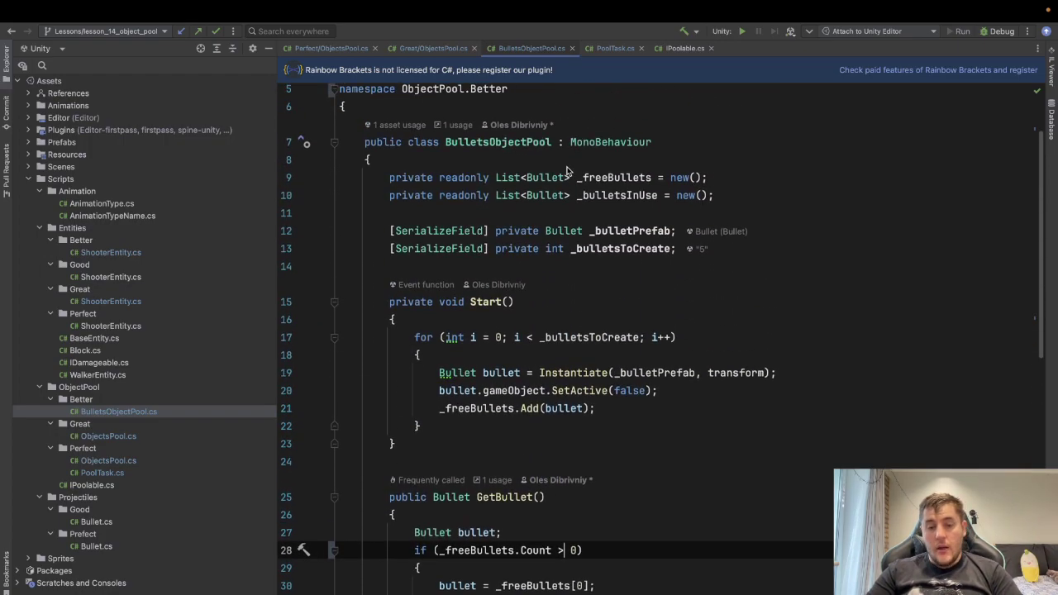
{"action": "scroll", "coordinate": [580, 527], "scroll_direction": "down", "scroll_amount": 5}
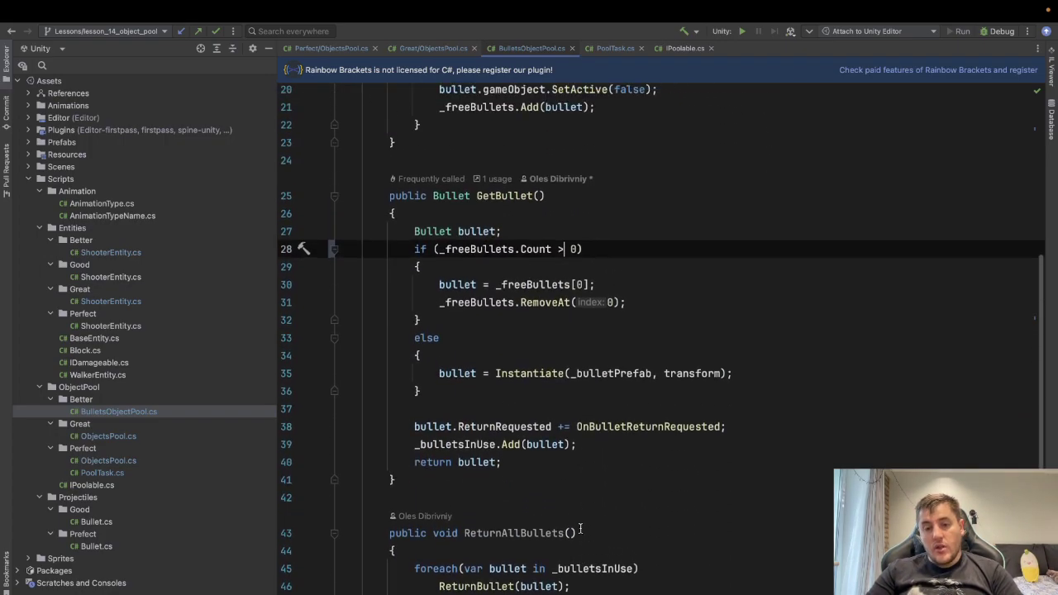
{"action": "scroll", "coordinate": [580, 527], "scroll_direction": "up", "scroll_amount": 6}
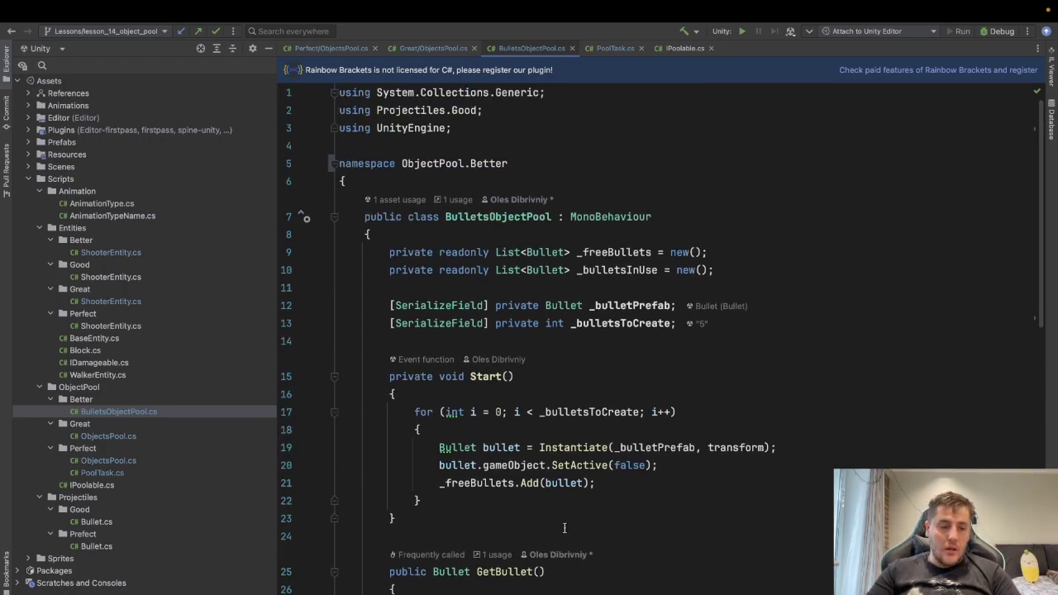
- Open PoolTask.cs, then go back to Perfect/ObjectsPool.cs
{"action": "double_click", "coordinate": [121, 474]}
{"action": "scroll", "coordinate": [99, 459], "scroll_direction": "up", "scroll_amount": 5}
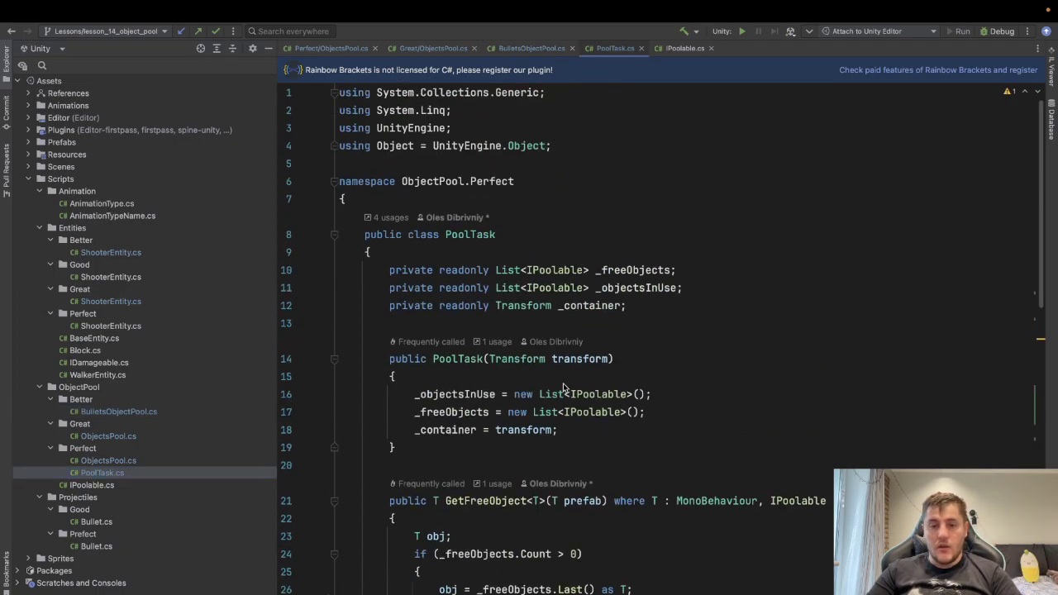
{"action": "double_click", "coordinate": [93, 463]}
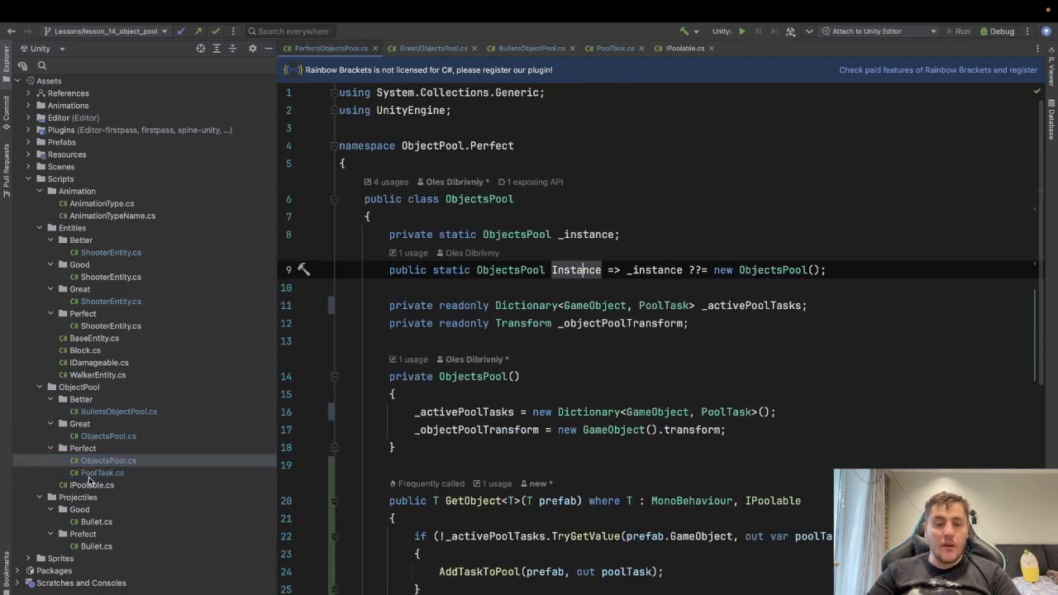
{"action": "scroll", "coordinate": [672, 281], "scroll_direction": "down", "scroll_amount": 10}
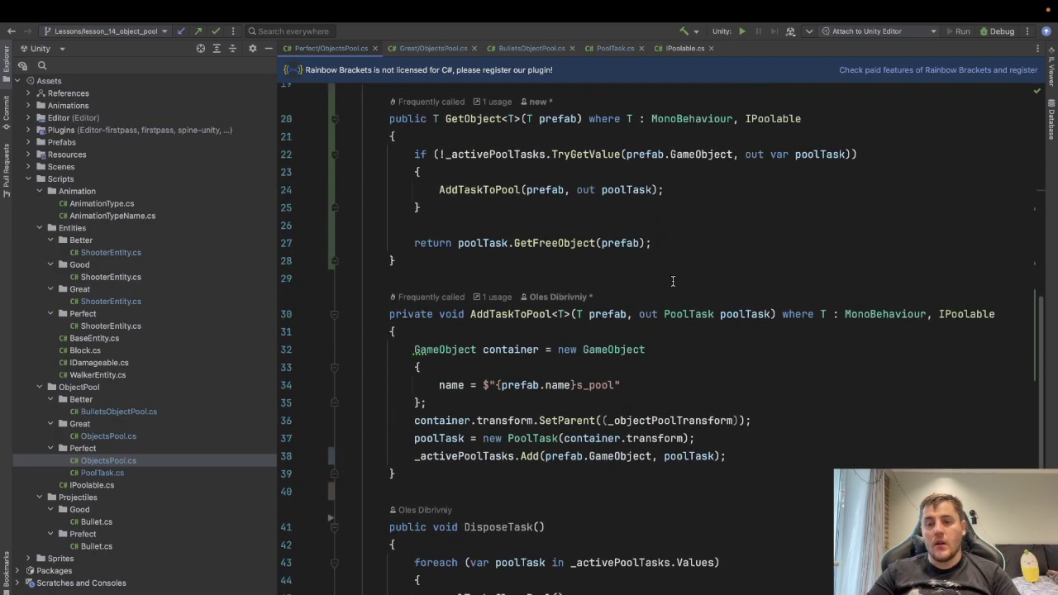
{"action": "scroll", "coordinate": [672, 281], "scroll_direction": "up", "scroll_amount": 10}
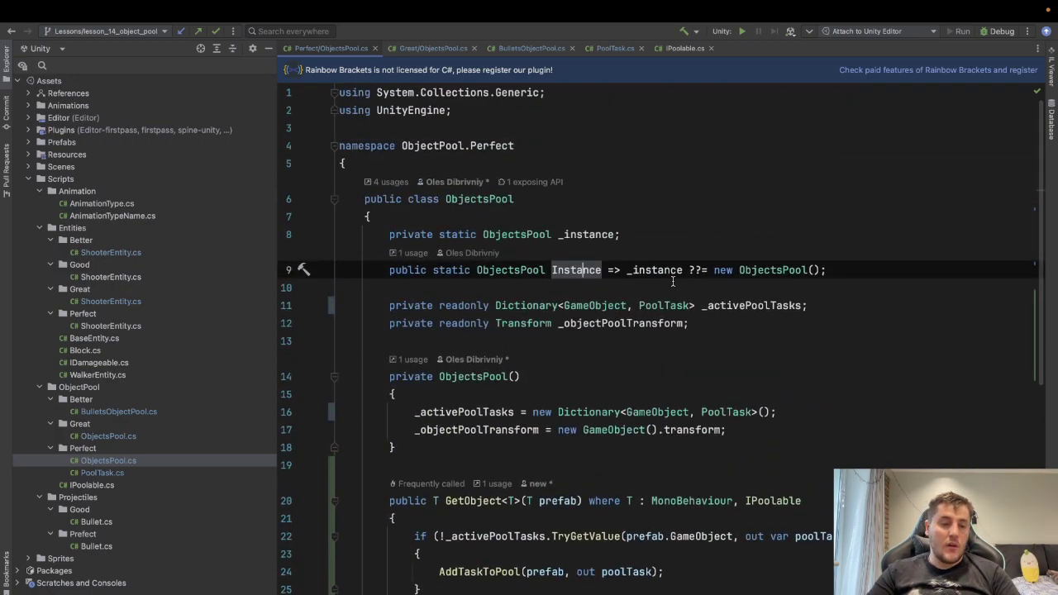